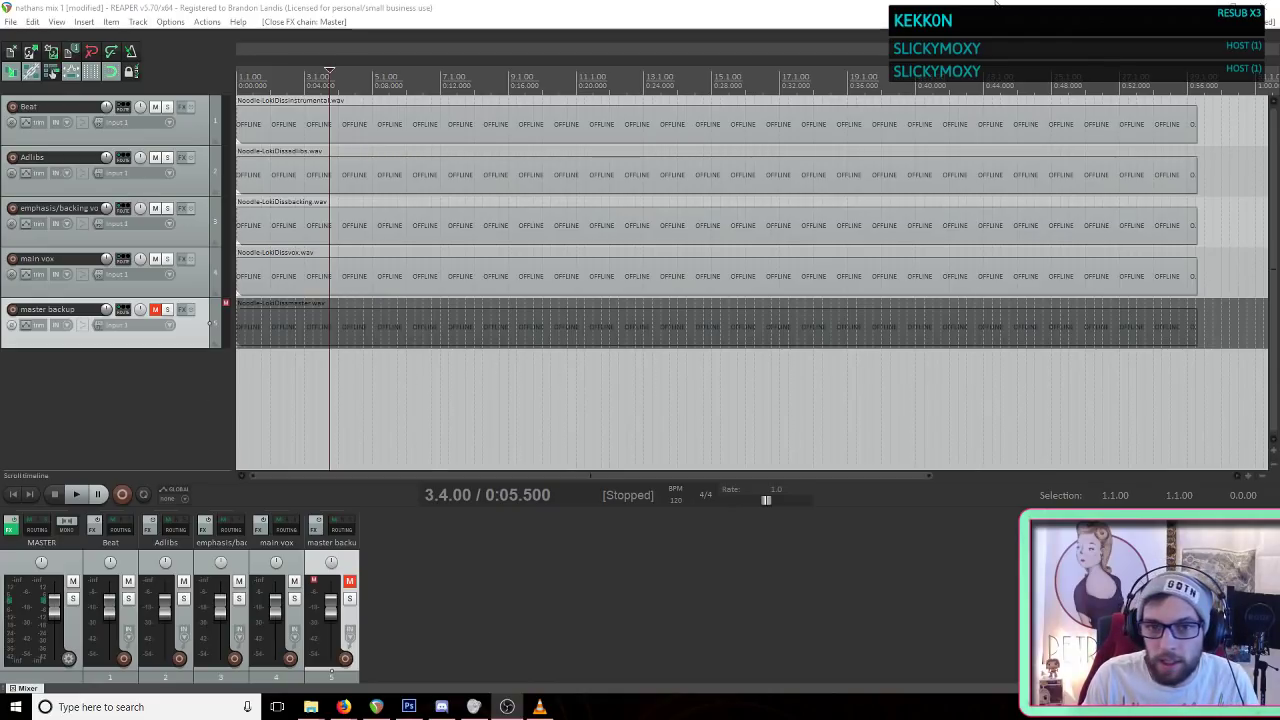
Step: Solo the master backup track, listen to it briefly, stop playback and unsolo it
left_click(1050, 8)
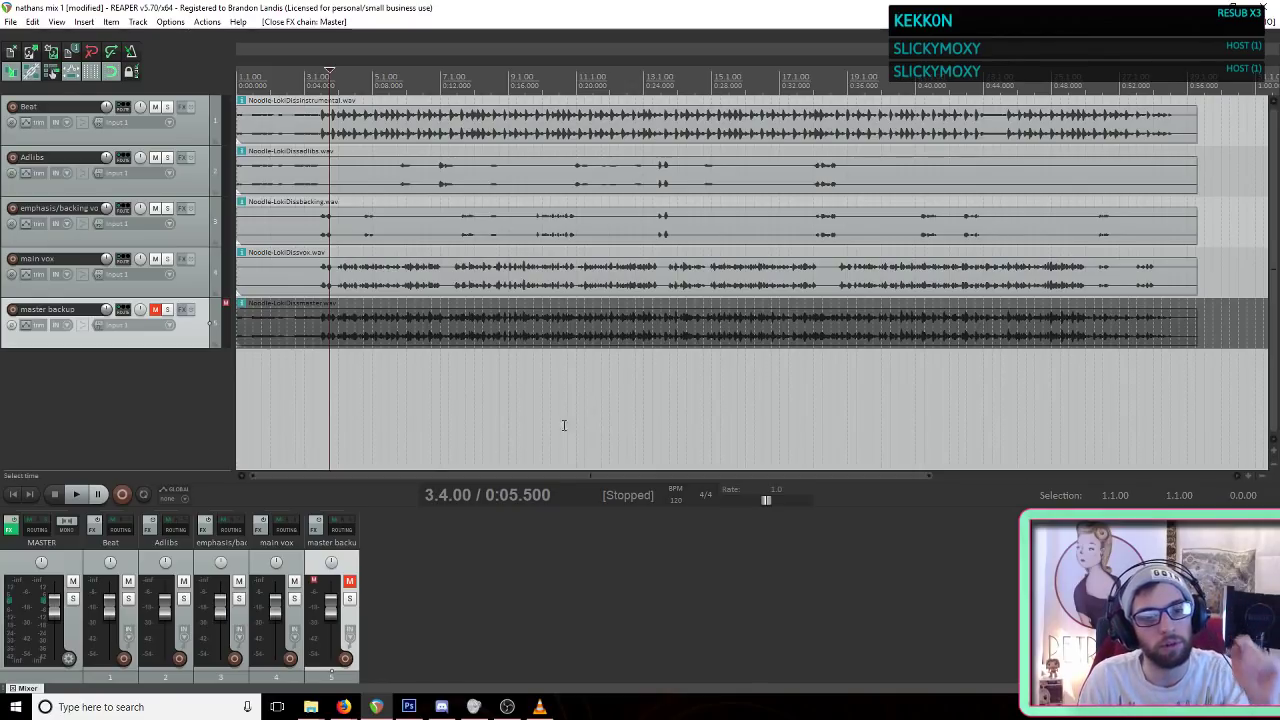
left_click(196, 403)
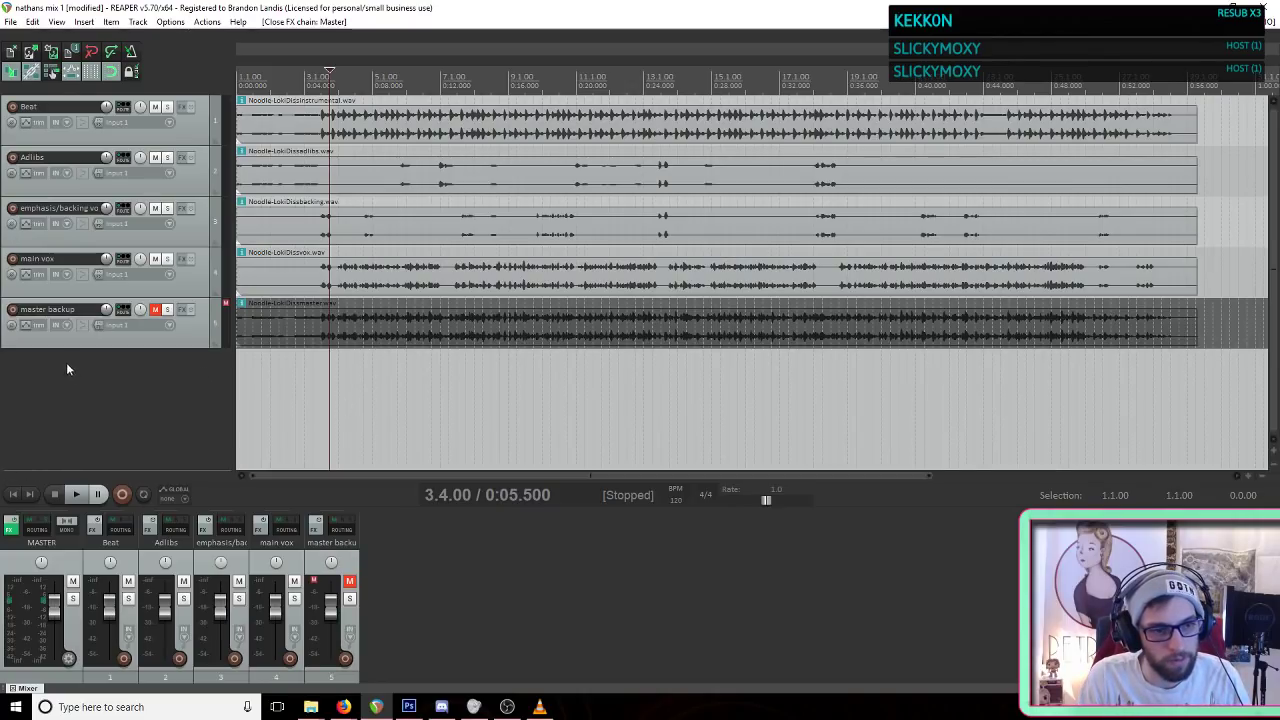
left_click(167, 309)
key("space")
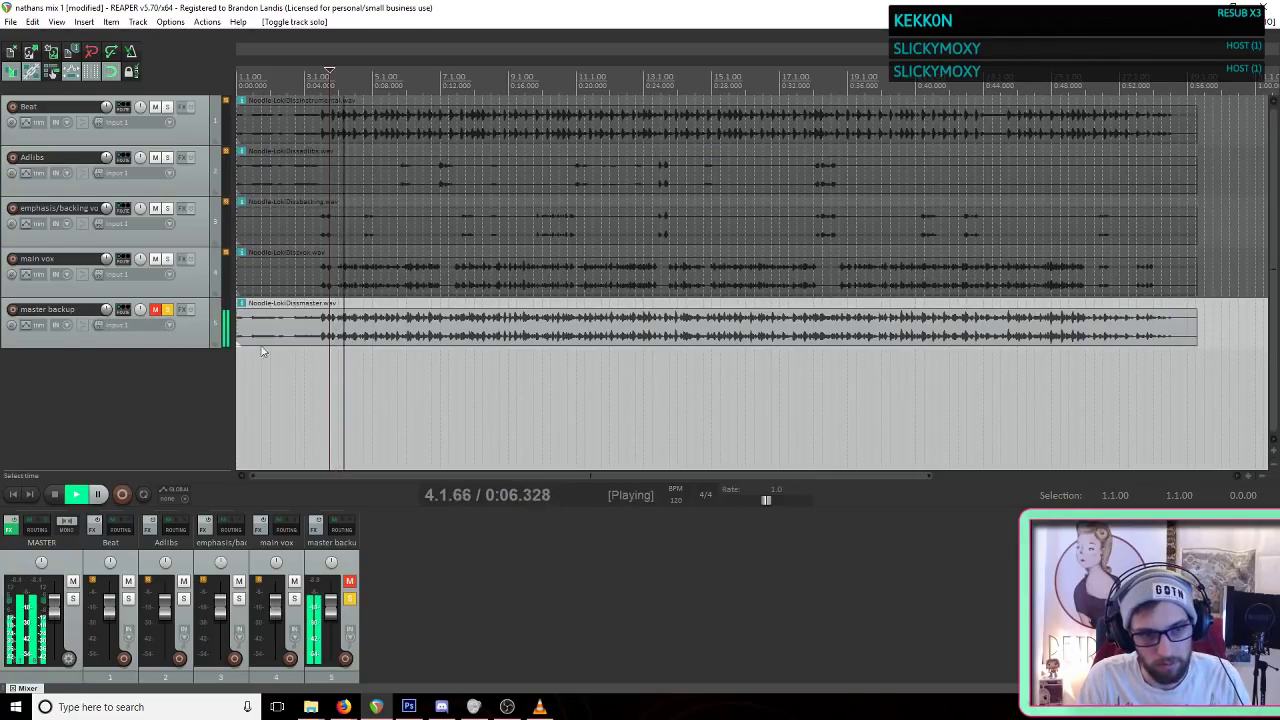
key("space")
left_click(167, 309)
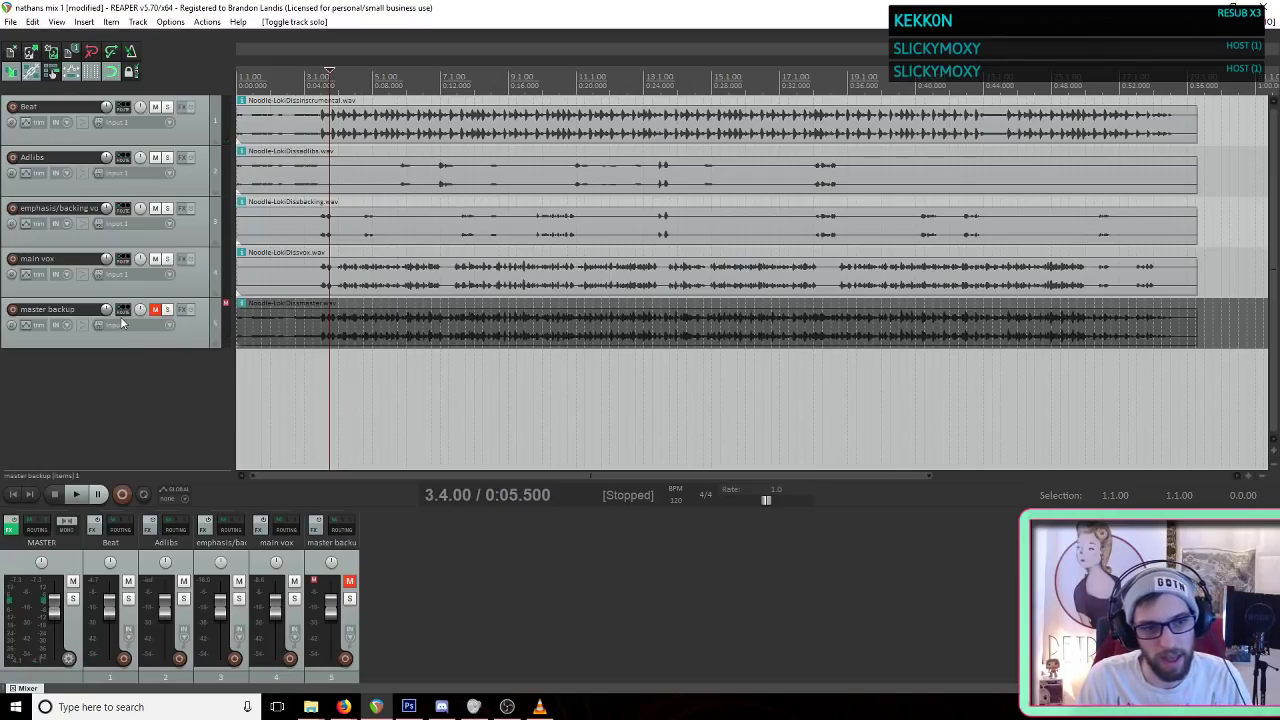
Step: Shrink the master backup track to minimum height and insert a new track named Vox main directly below Beat
left_click_drag(187, 347, 188, 312)
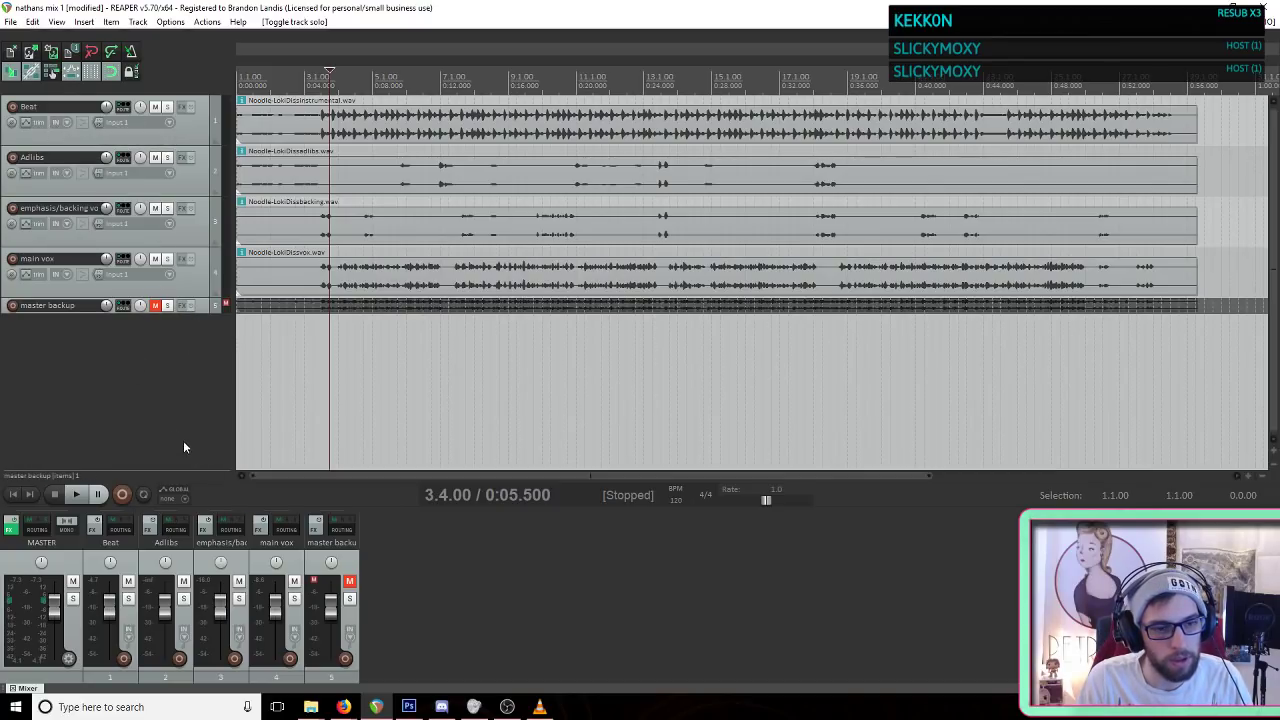
double_click(148, 401)
left_click_drag(145, 345, 130, 158)
double_click(78, 158)
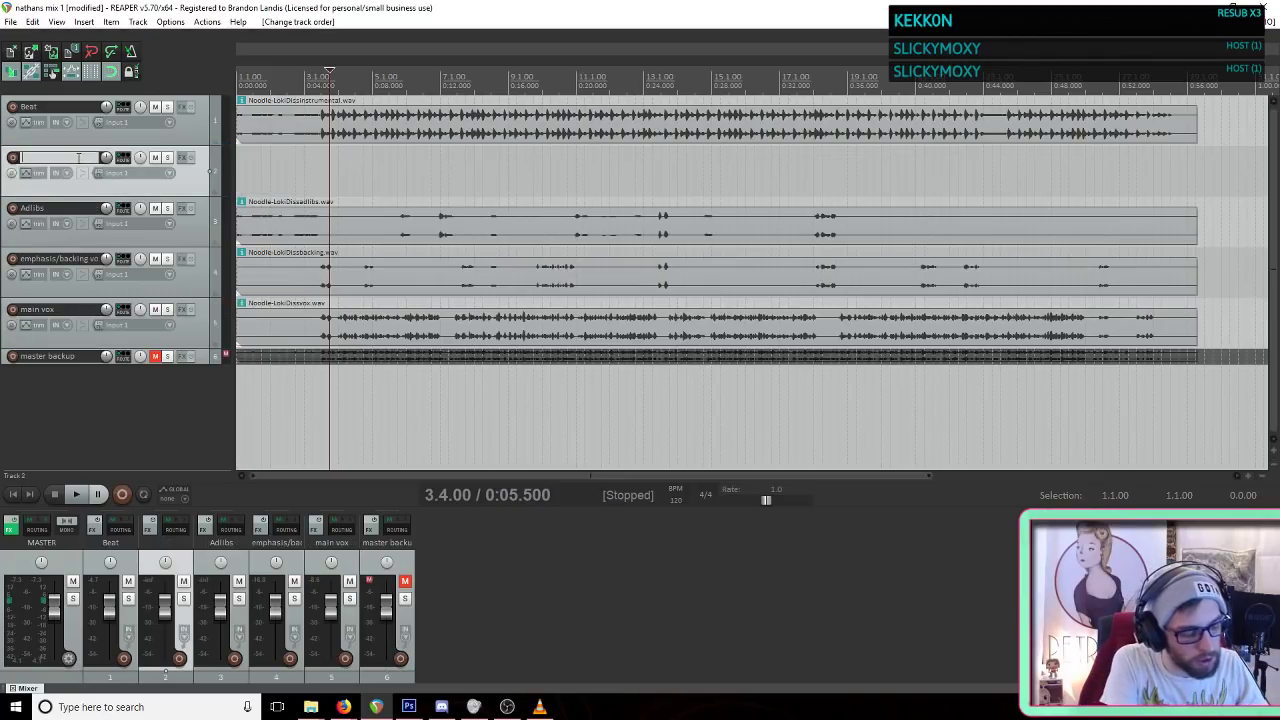
type("Vox main")
key("Return")
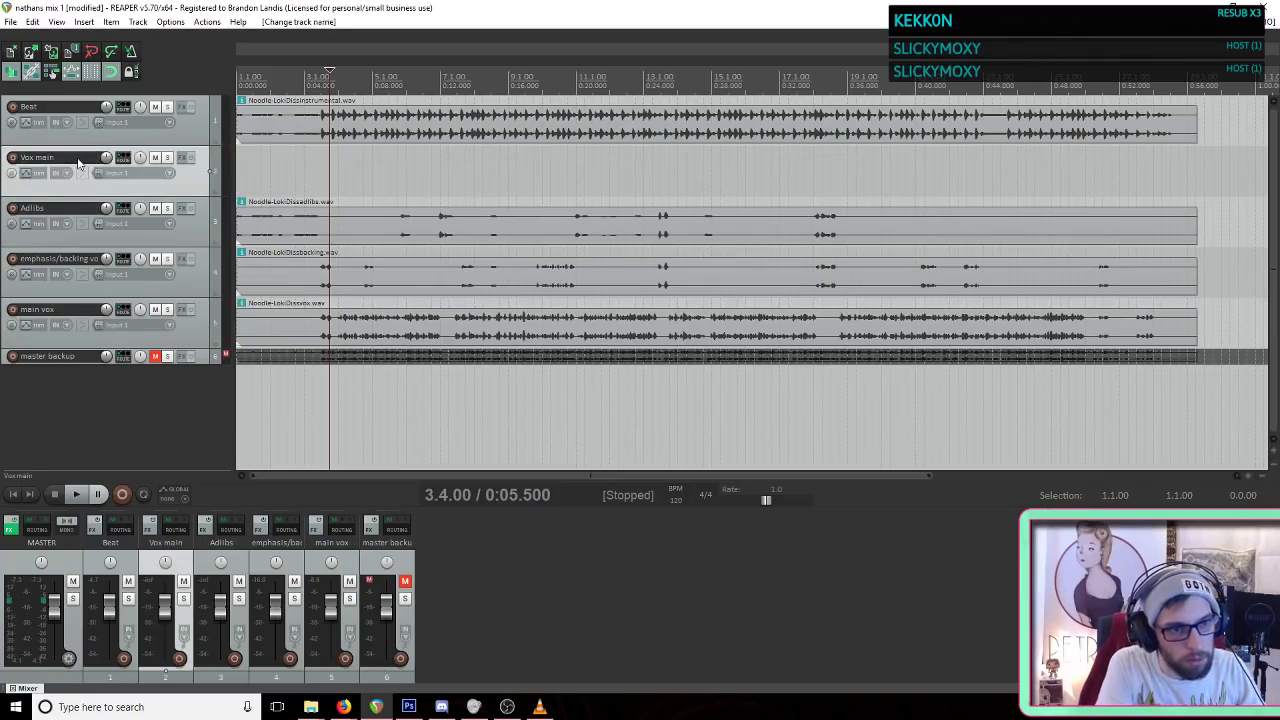
Step: Move the main vox and Adlibs tracks under Vox main so they become child tracks of that folder
left_click(161, 328)
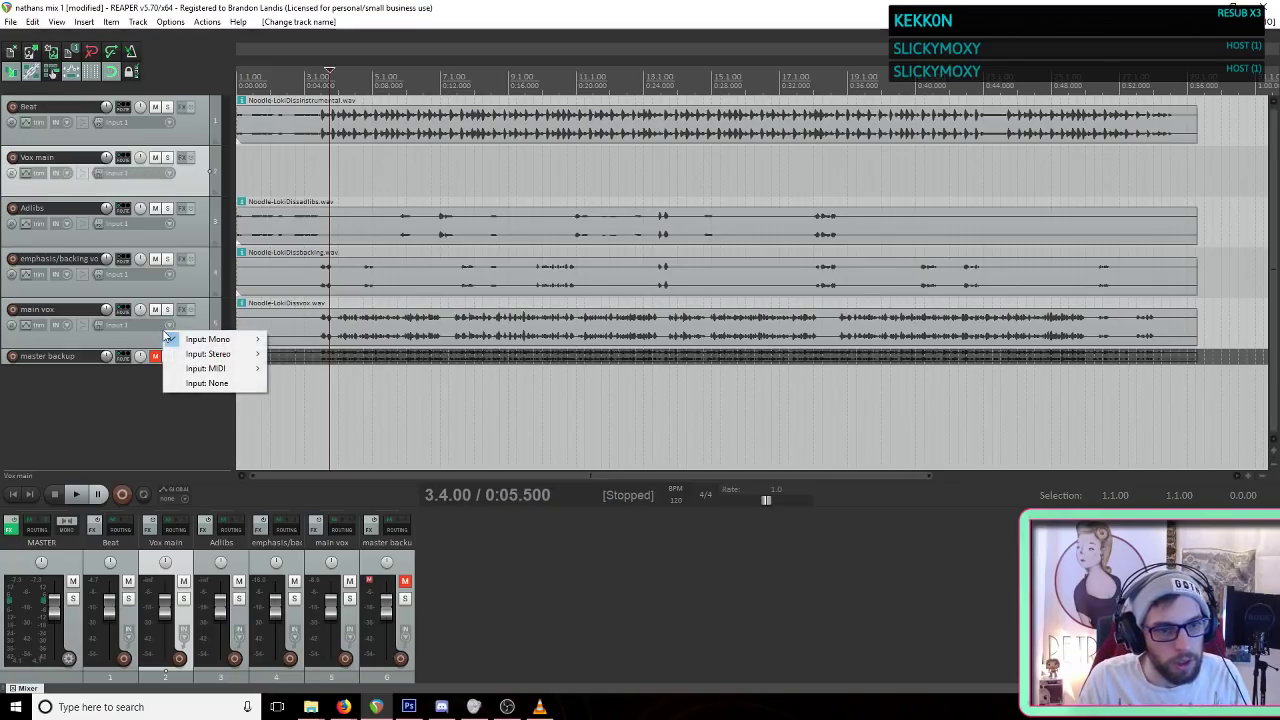
left_click_drag(133, 340, 148, 181)
left_click_drag(186, 270, 179, 242)
Step: Rename the main vox child track to lead vox and move the emphasis/backing vox track into the Vox main folder
double_click(44, 210)
double_click(41, 210)
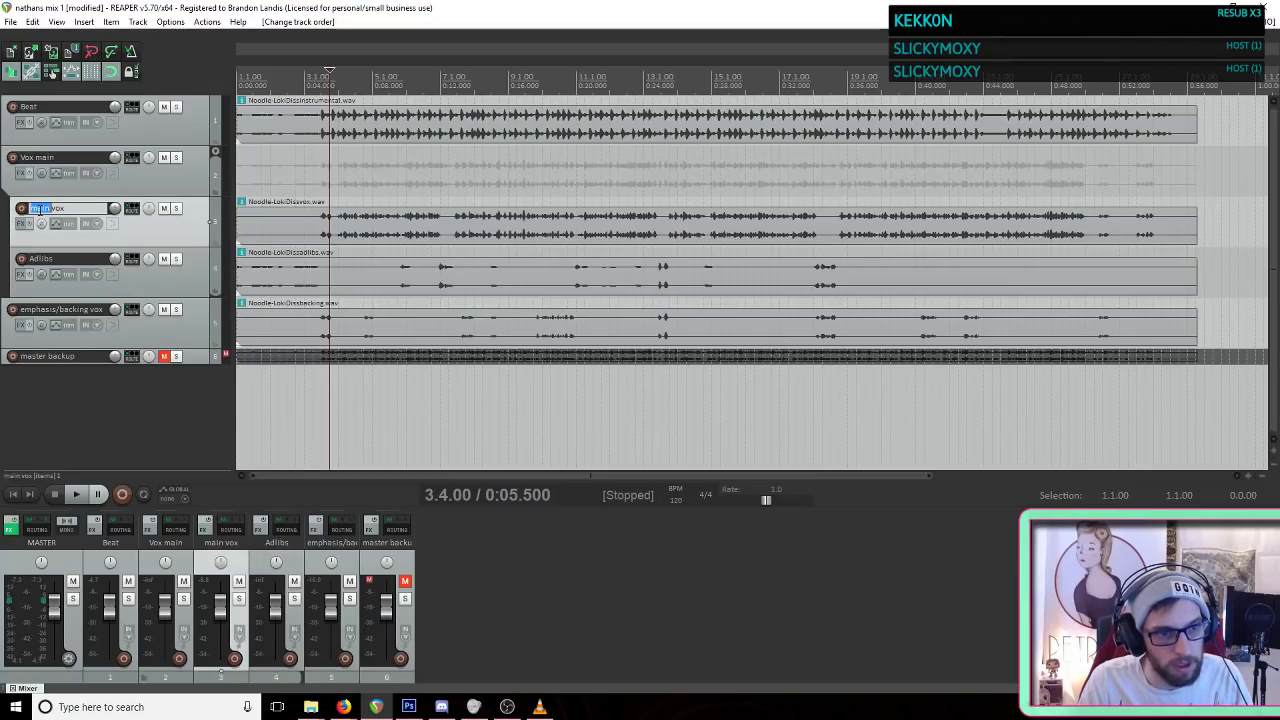
type("lead")
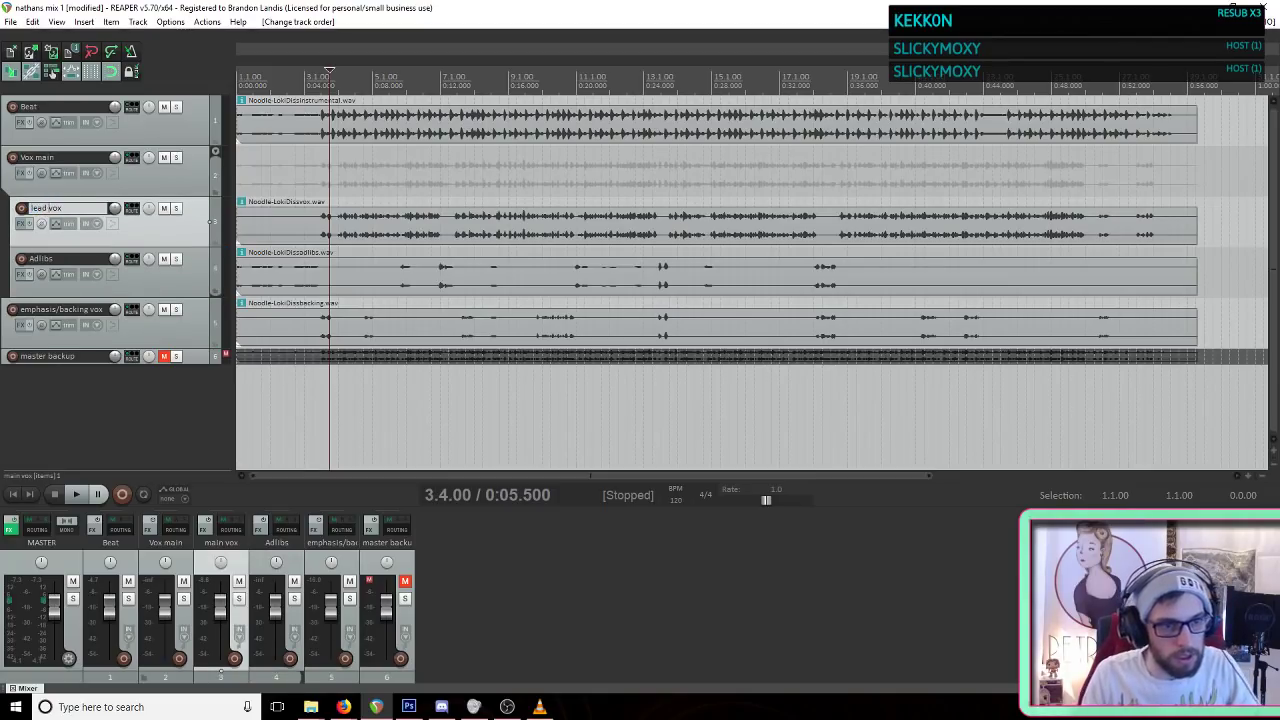
key("Return")
left_click_drag(190, 330, 196, 292)
left_click(186, 445)
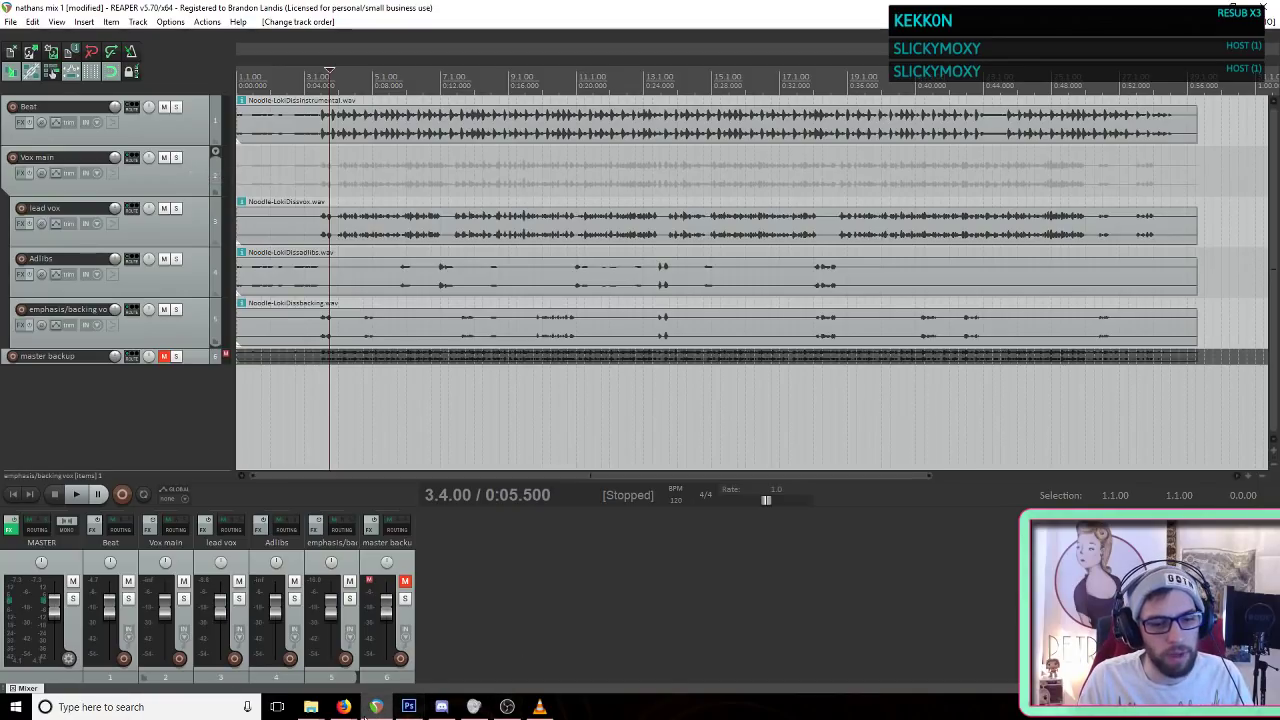
Step: Switch to the VideoLAN downloads window in Firefox and return to the REAPER project
mouse_move(344, 707)
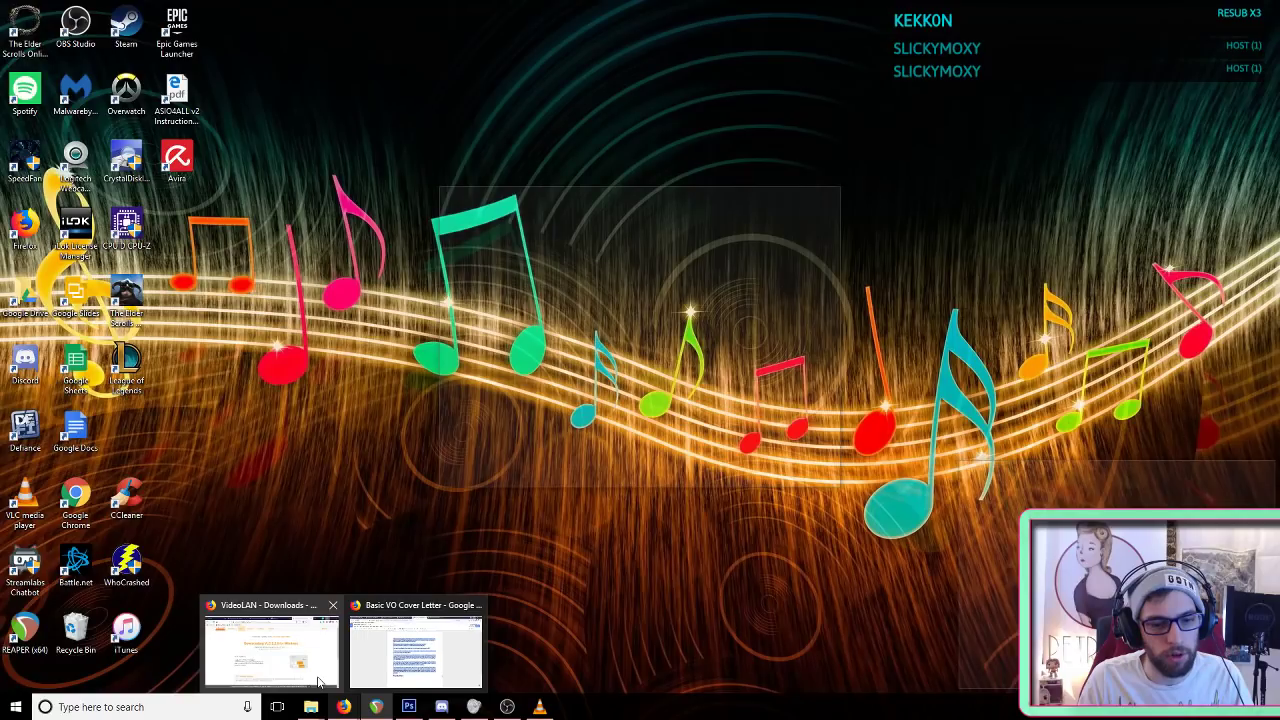
left_click(272, 646)
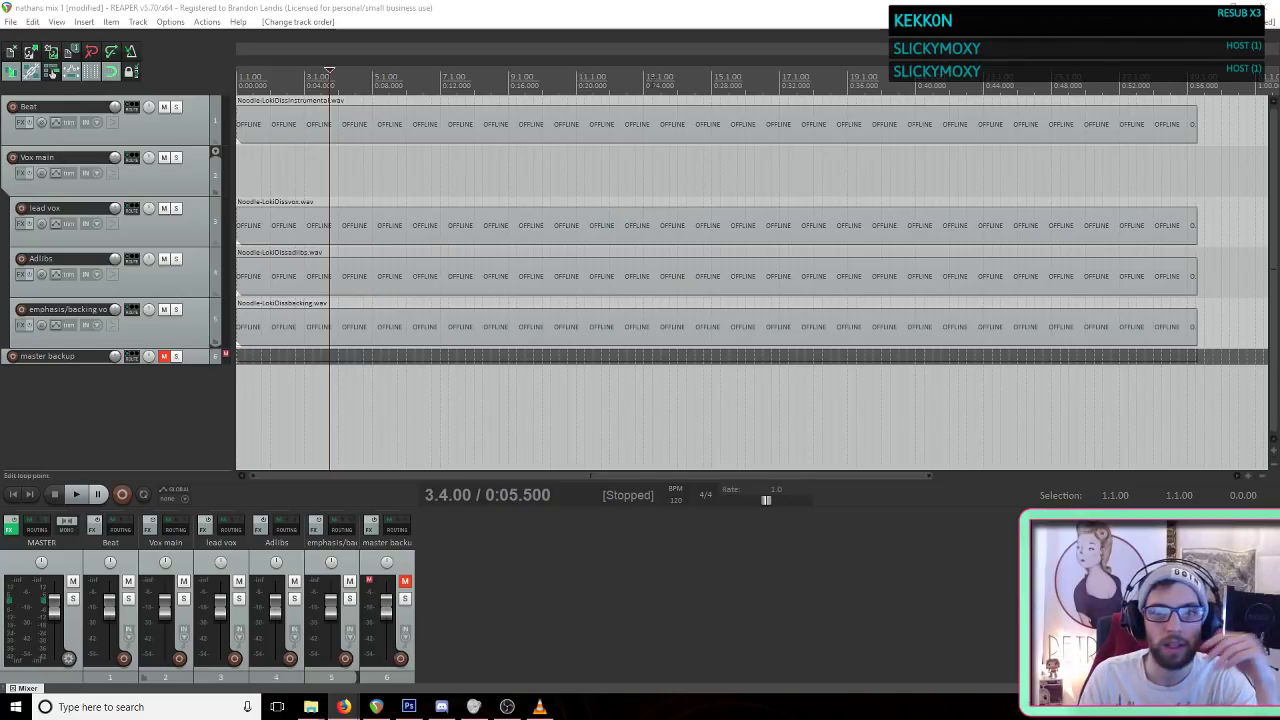
left_click(757, 6)
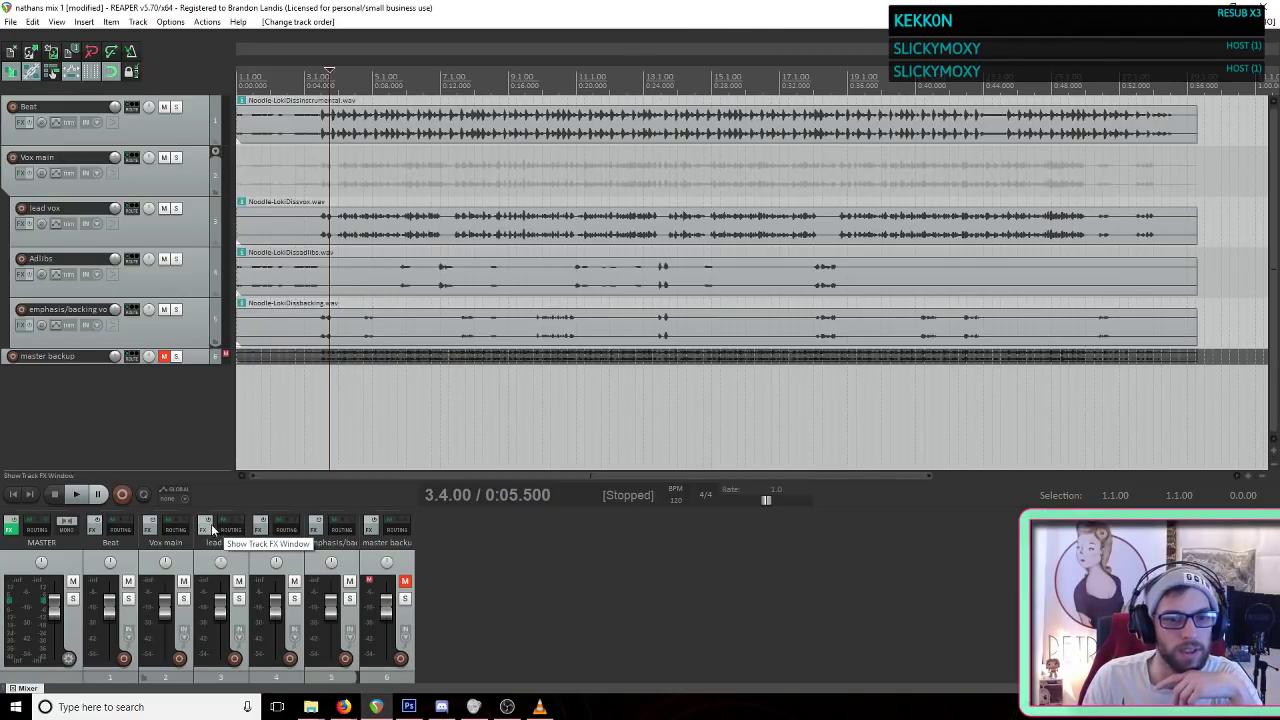
Step: Solo the lead vox track and play it briefly from position 3.2.00
left_click(12, 494)
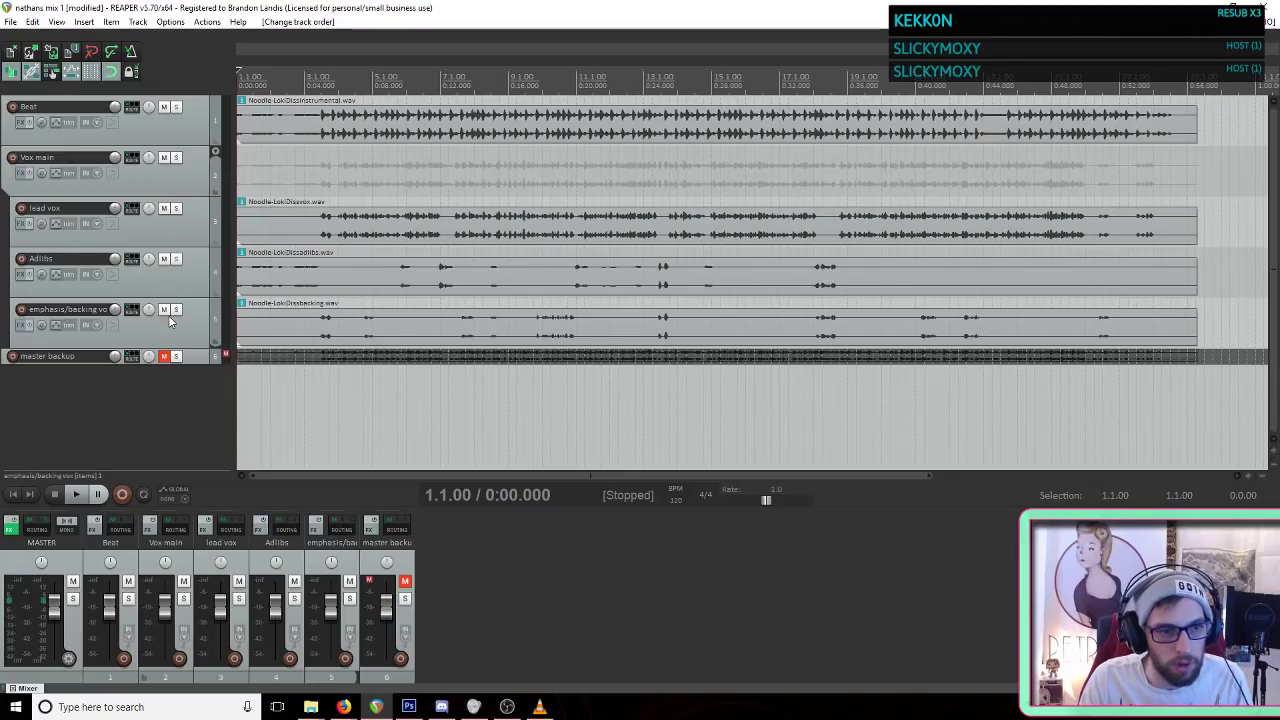
left_click(176, 208)
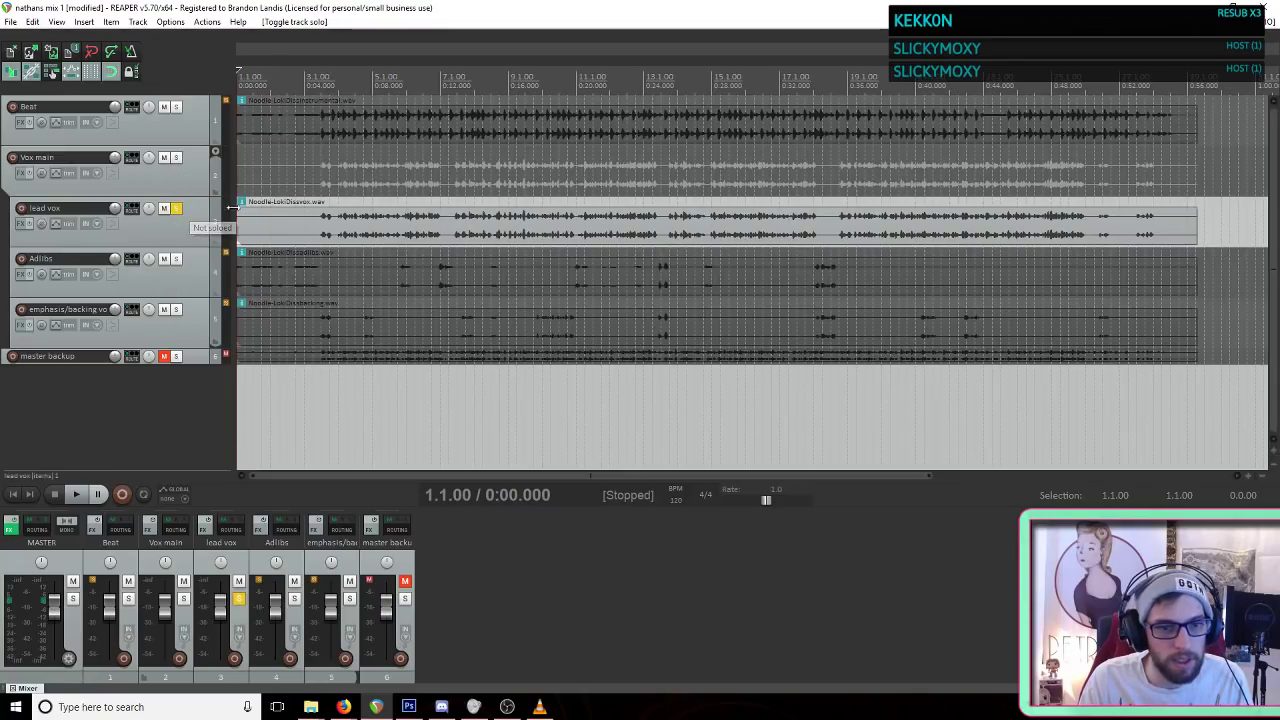
left_click(315, 205)
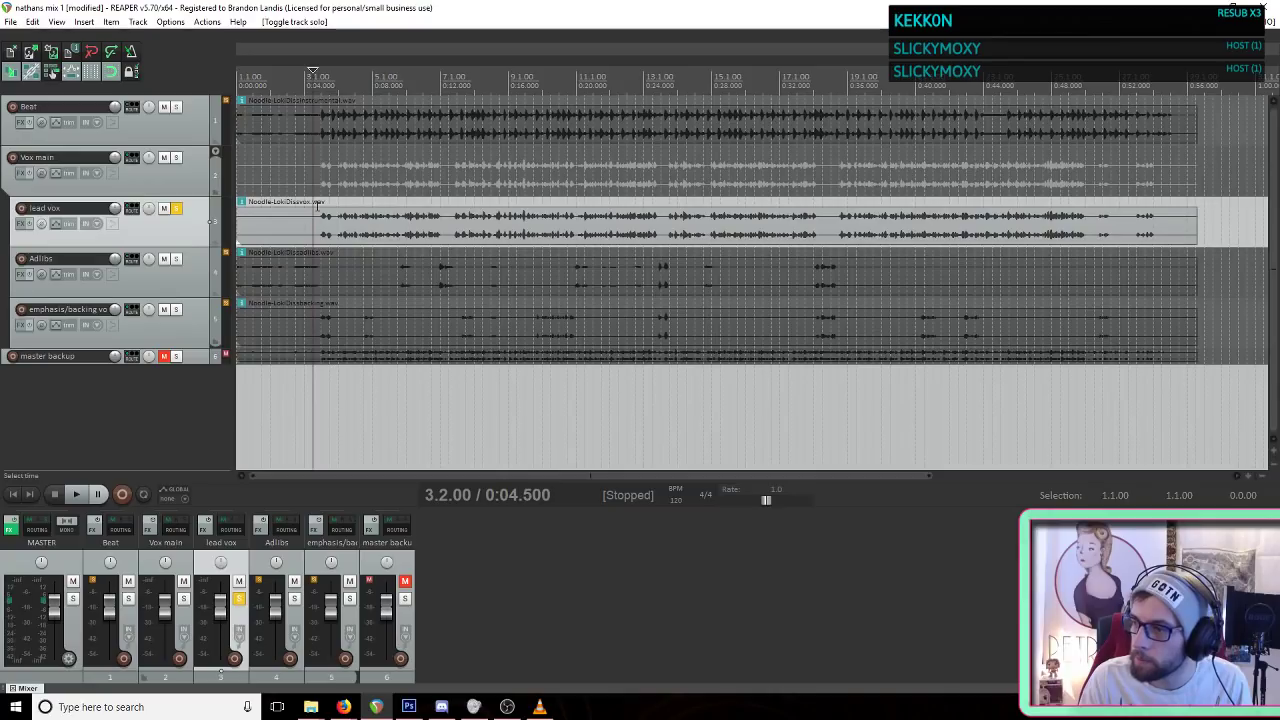
key("space")
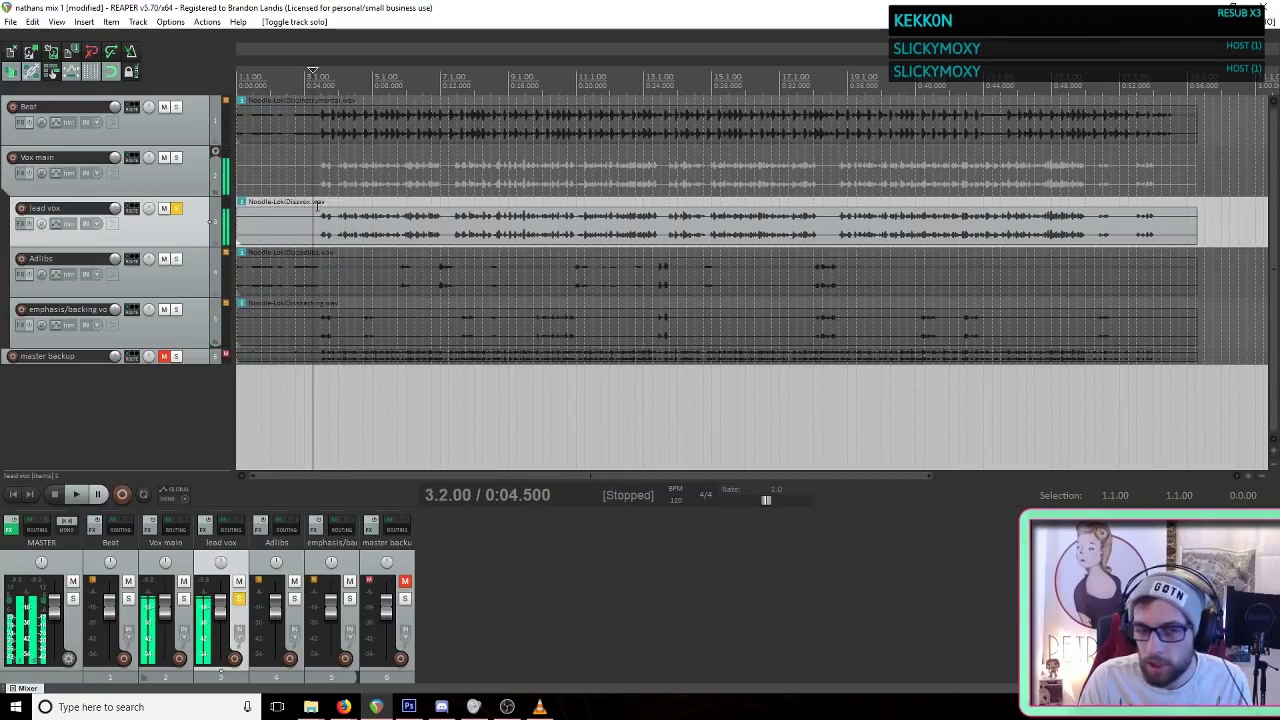
key("space")
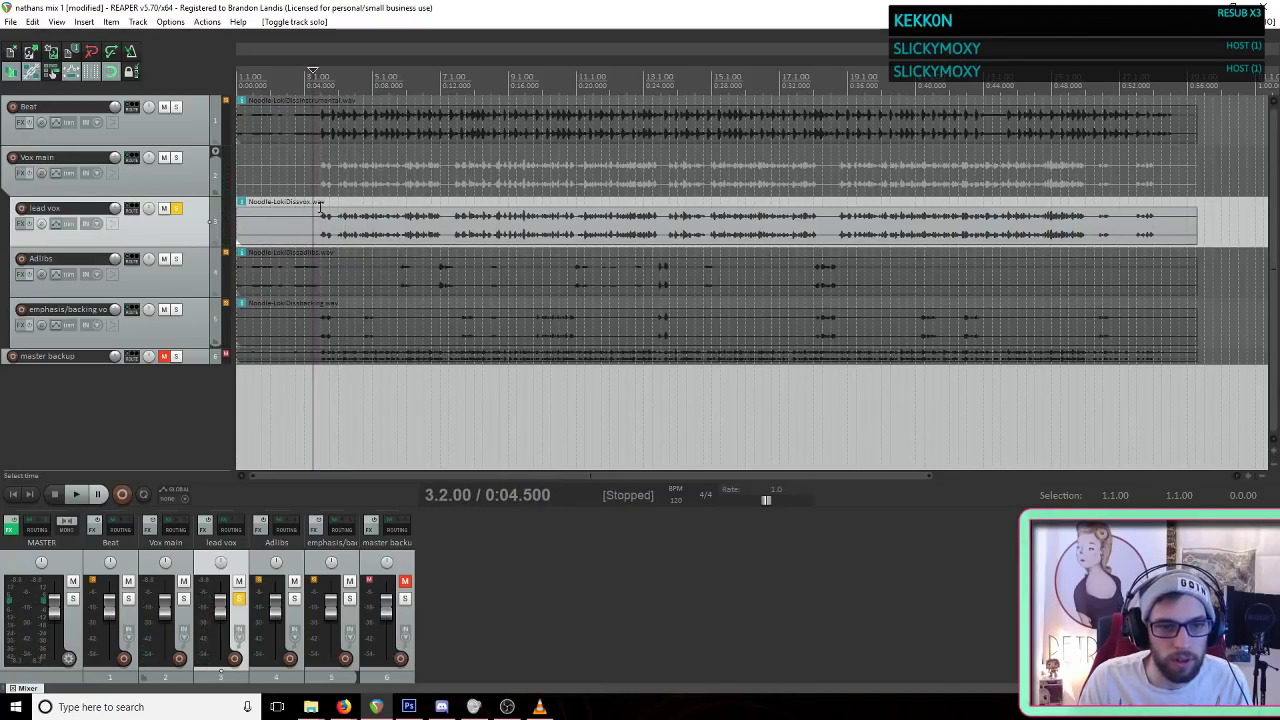
Step: Set a repeating time selection over the lead vox from 3.3.00 to 26.1.00 and save the project
left_click_drag(318, 203, 1090, 206)
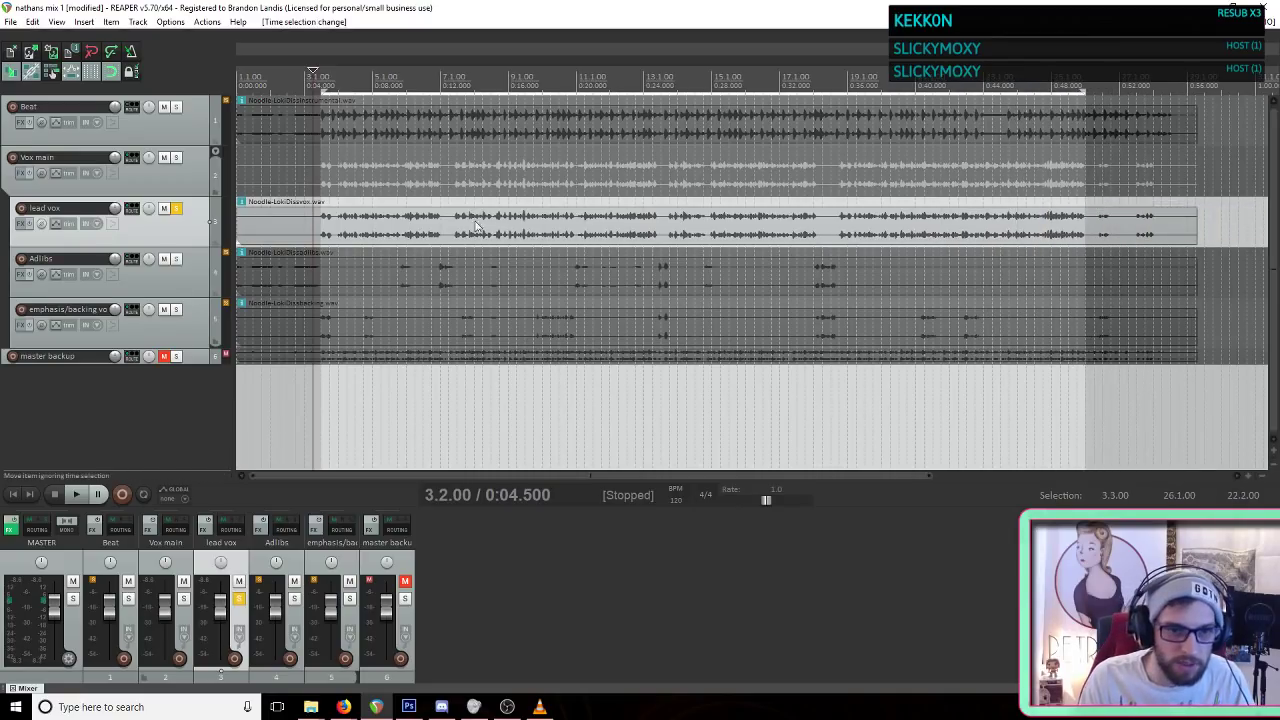
scroll(388, 207, "up", 3)
scroll(440, 214, "up", 2)
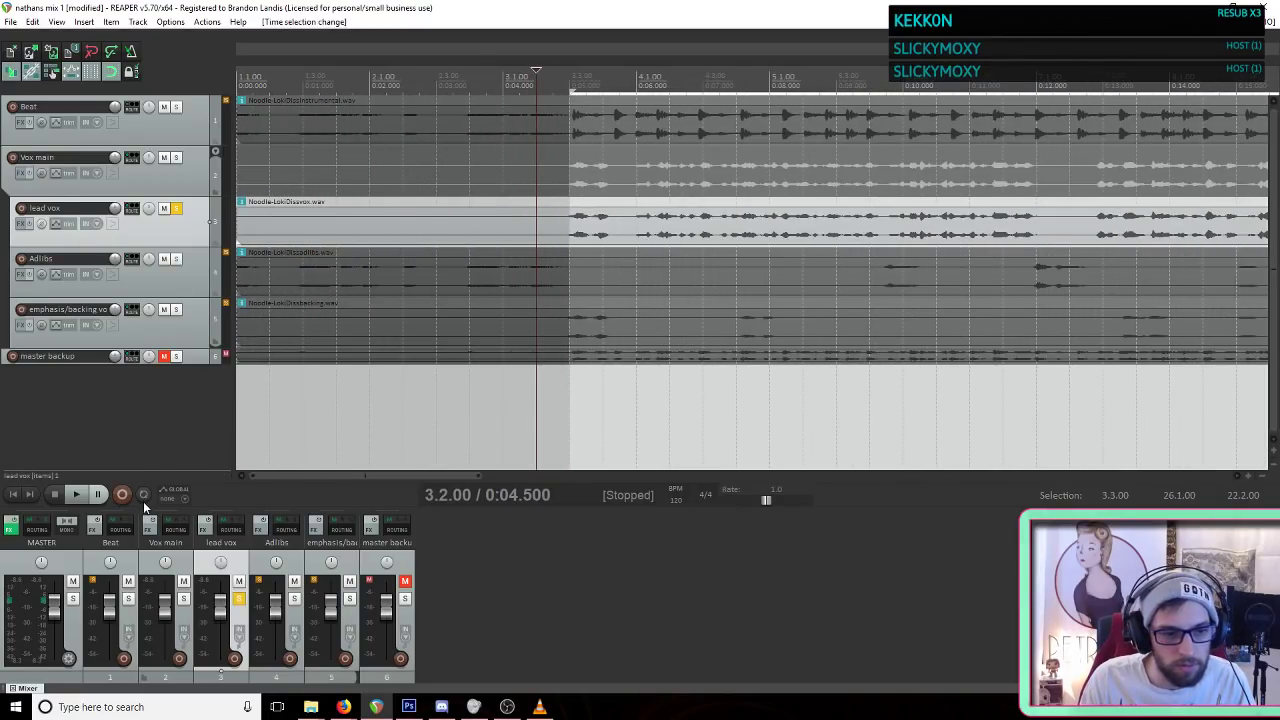
left_click(10, 21)
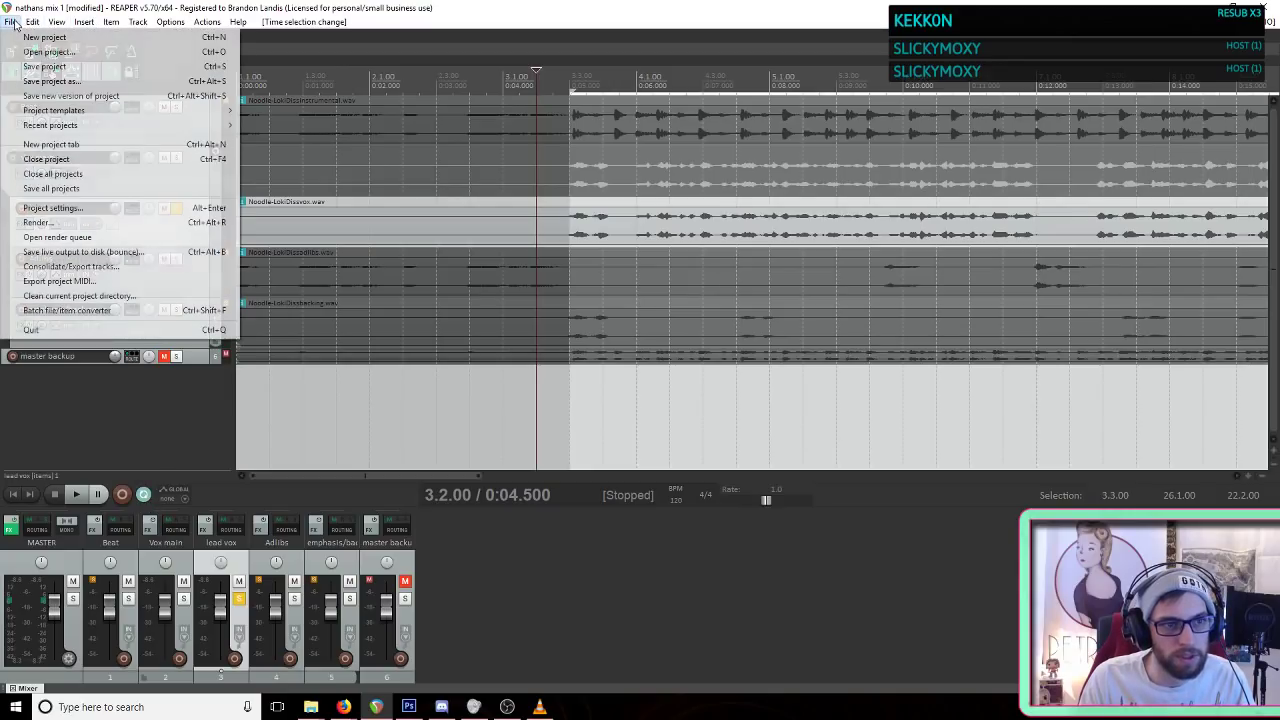
left_click(36, 68)
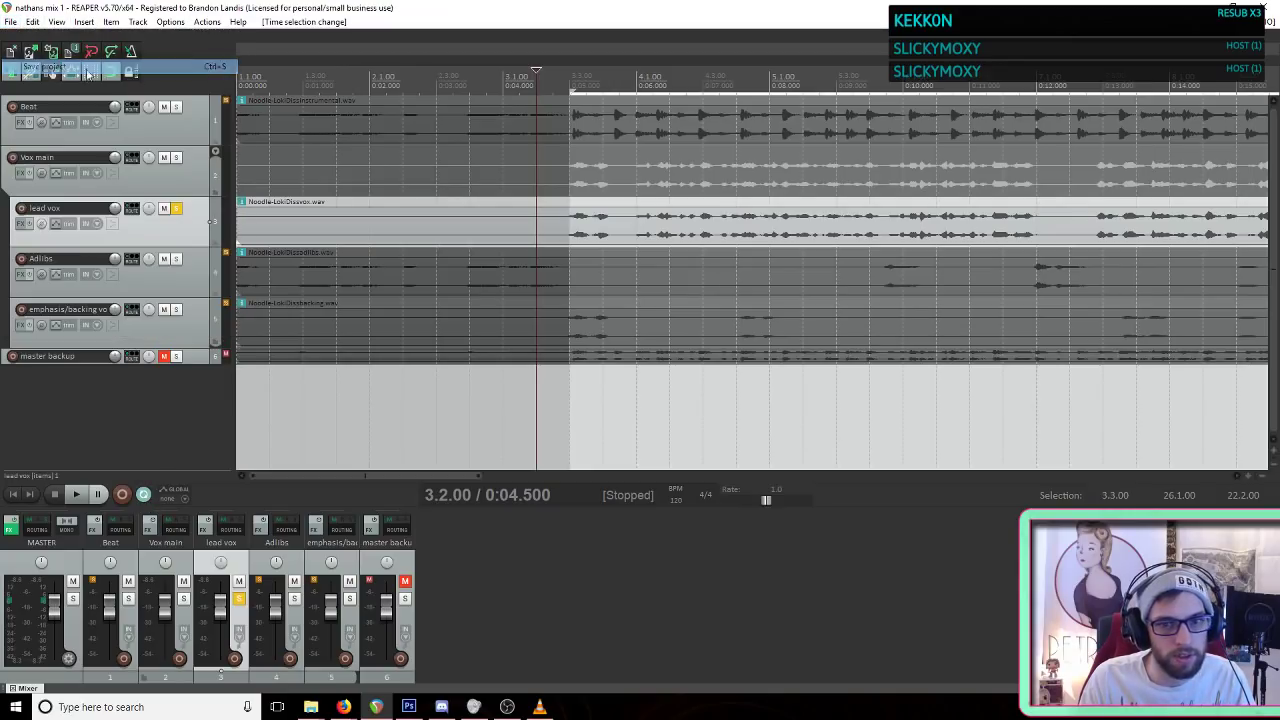
Step: Listen to the soloed lead vox from 3.3.00, the start of the time selection, and stop playback
left_click(567, 229)
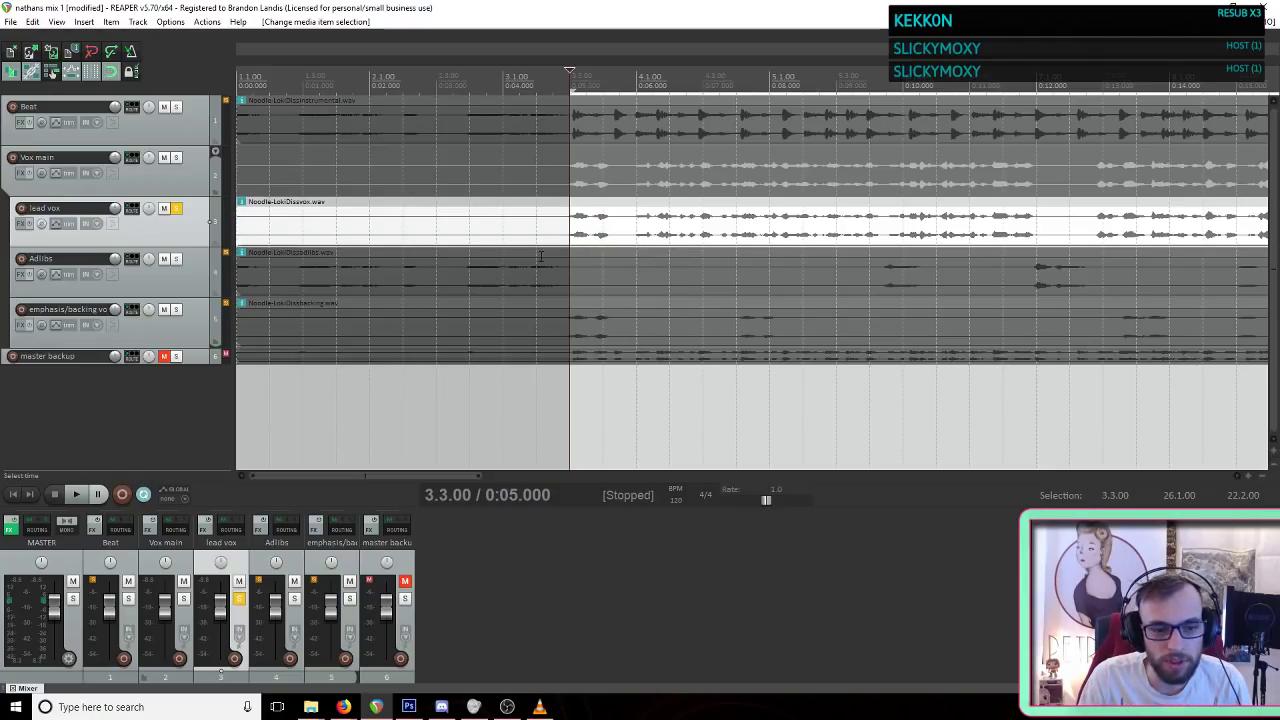
key("space")
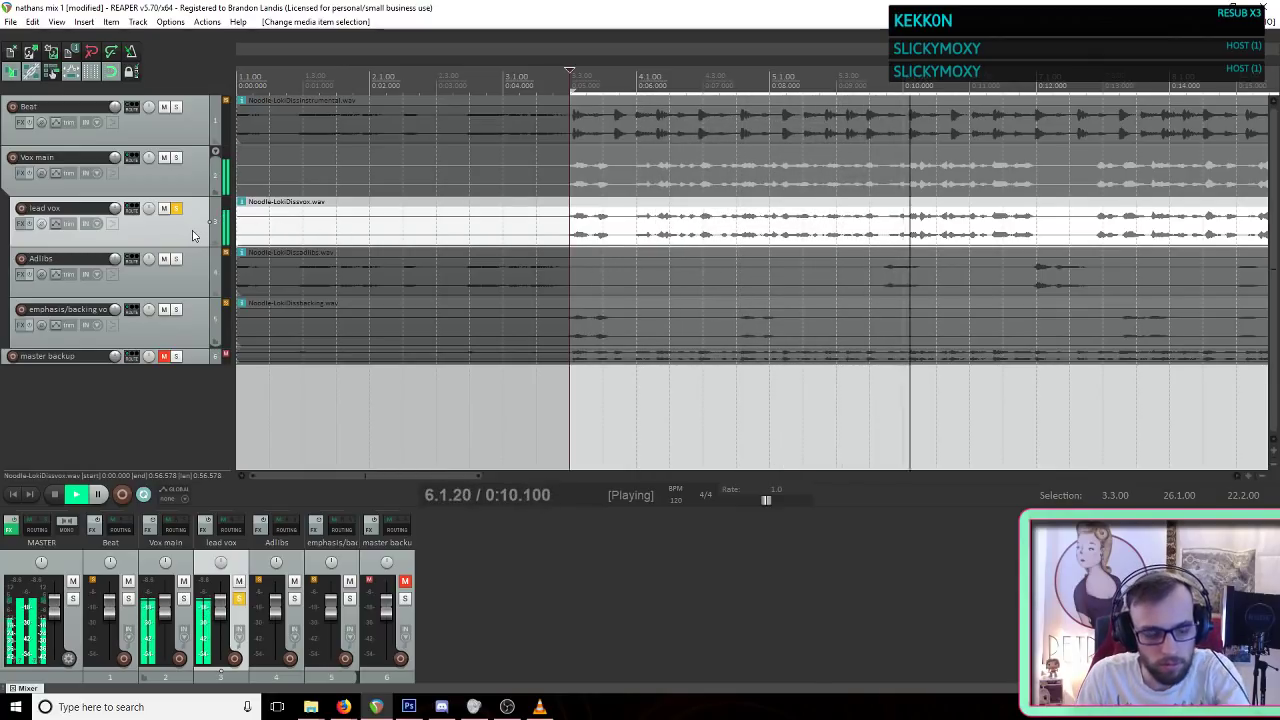
key("space")
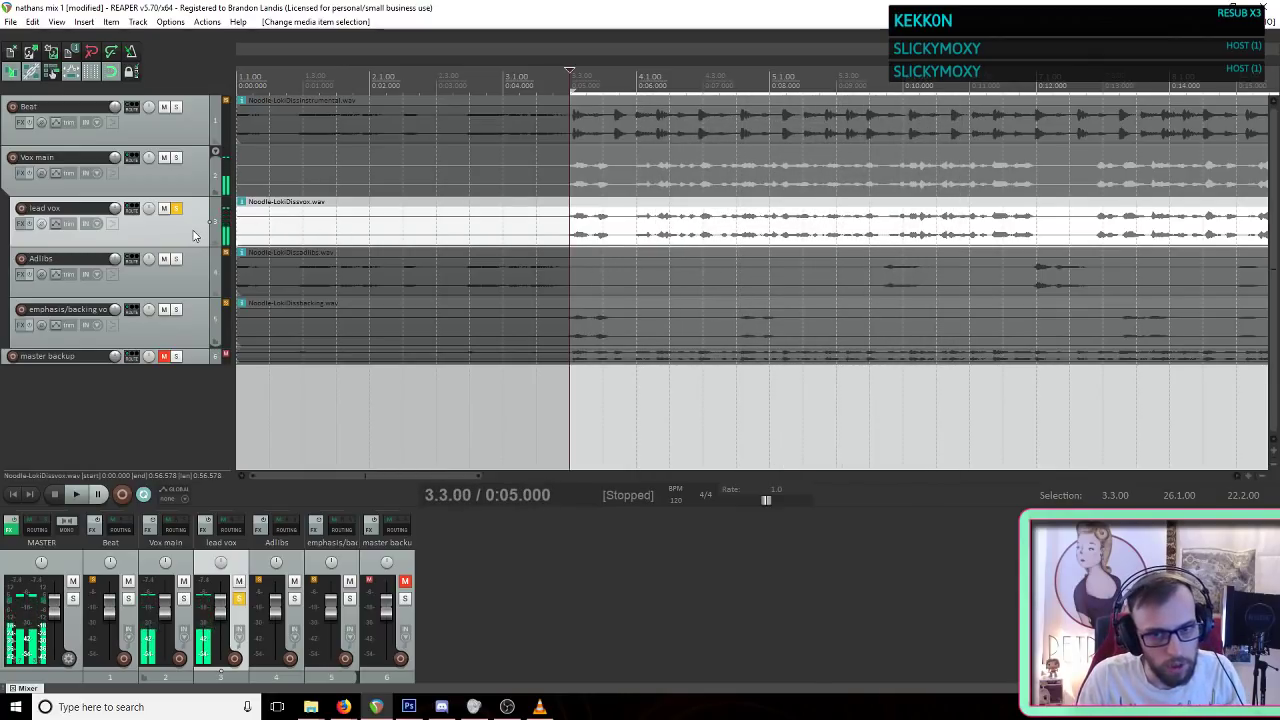
Step: Add the VST3 MEqualizer (MeldaProduction) effect to the Vox main folder track
left_click(22, 173)
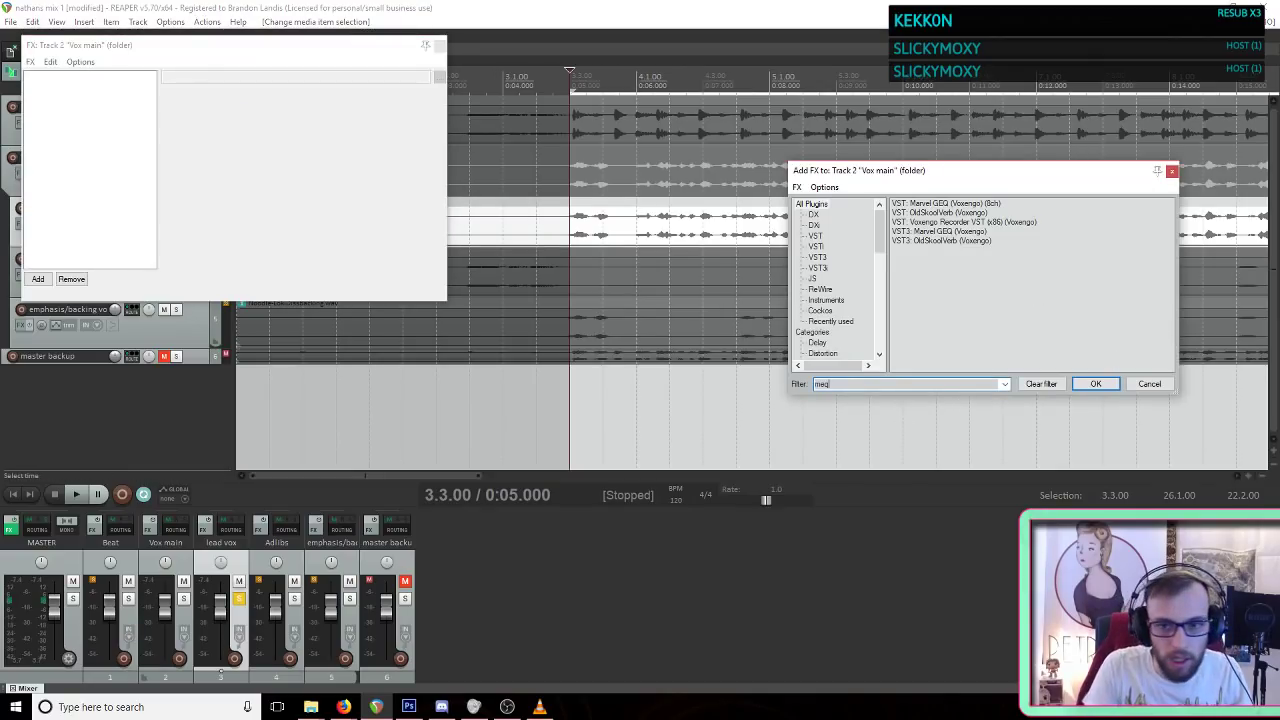
type("meq")
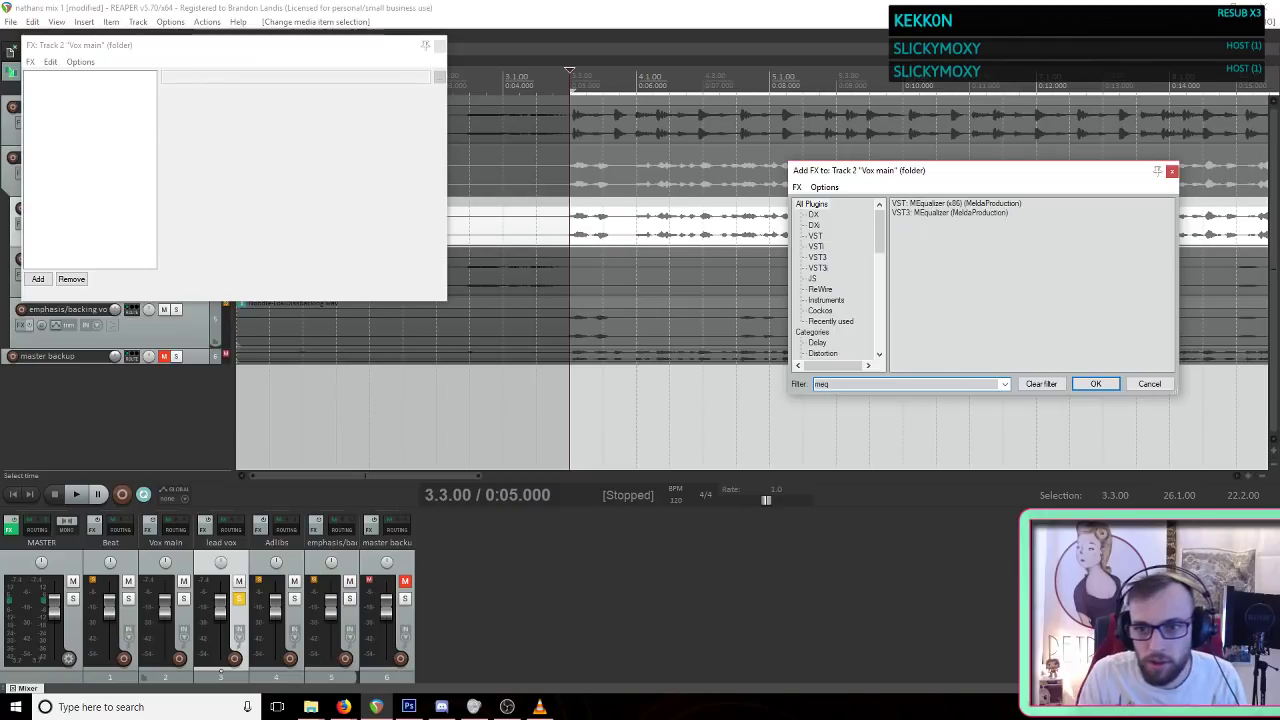
double_click(941, 215)
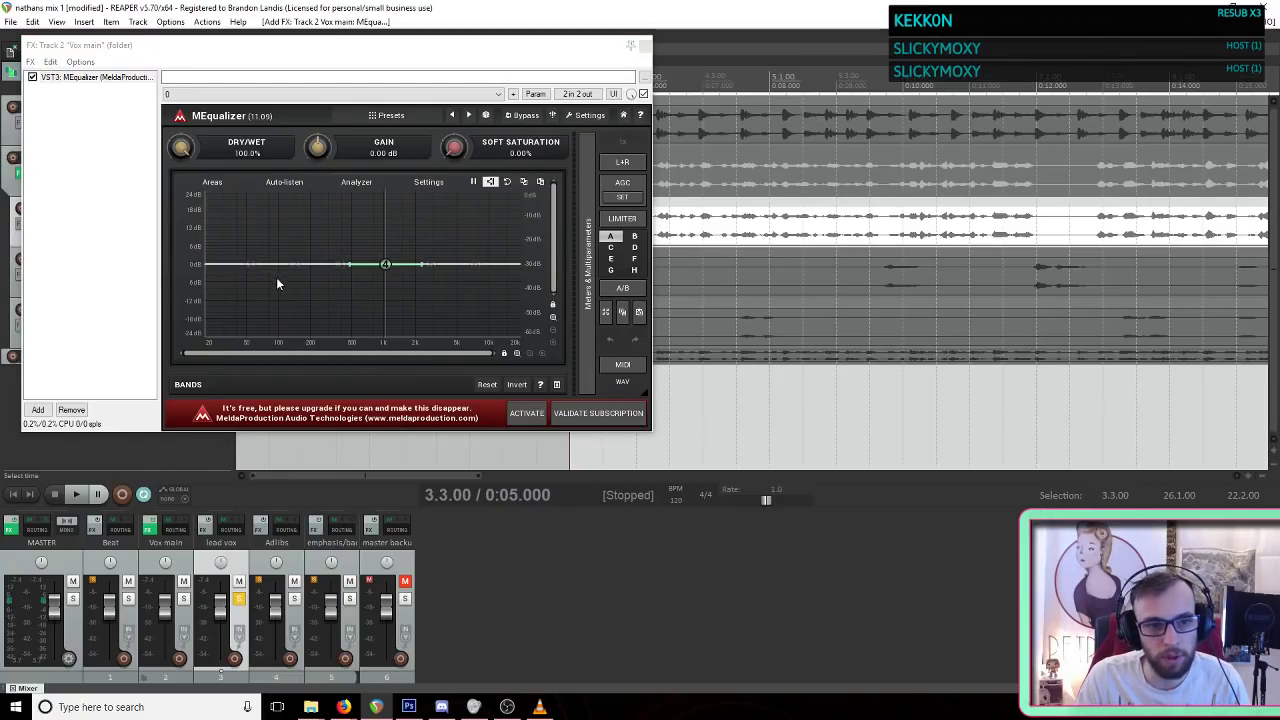
Step: Add a low-cut band near 50 Hz pulled down to the graph's floor and a high-cut band near 20 kHz in MEqualizer
double_click(251, 262)
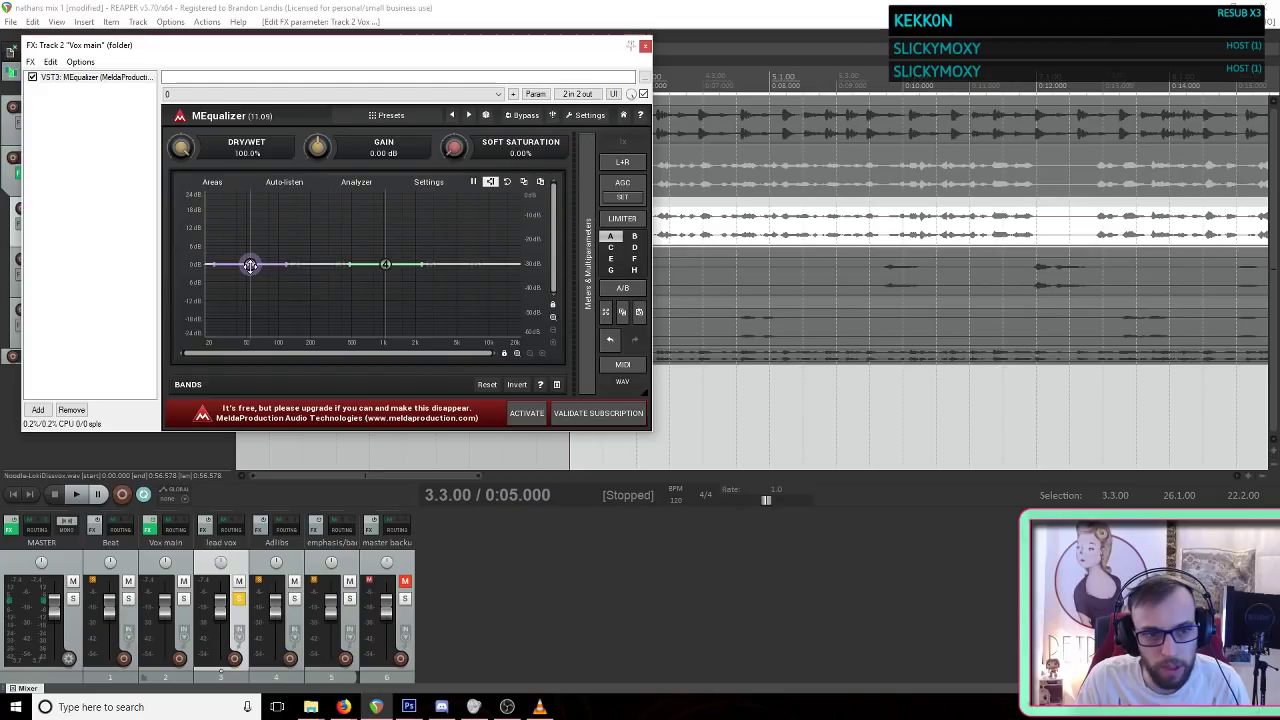
left_click_drag(249, 263, 249, 336)
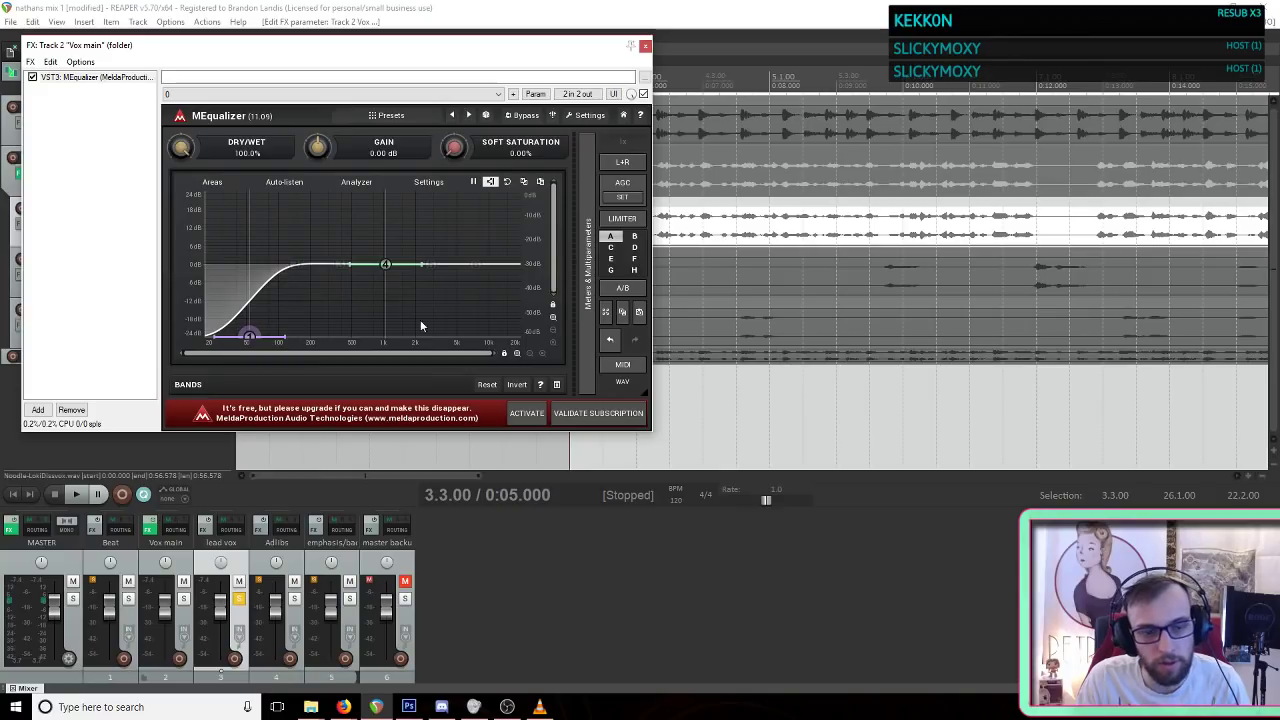
double_click(477, 265)
left_click_drag(477, 265, 531, 313)
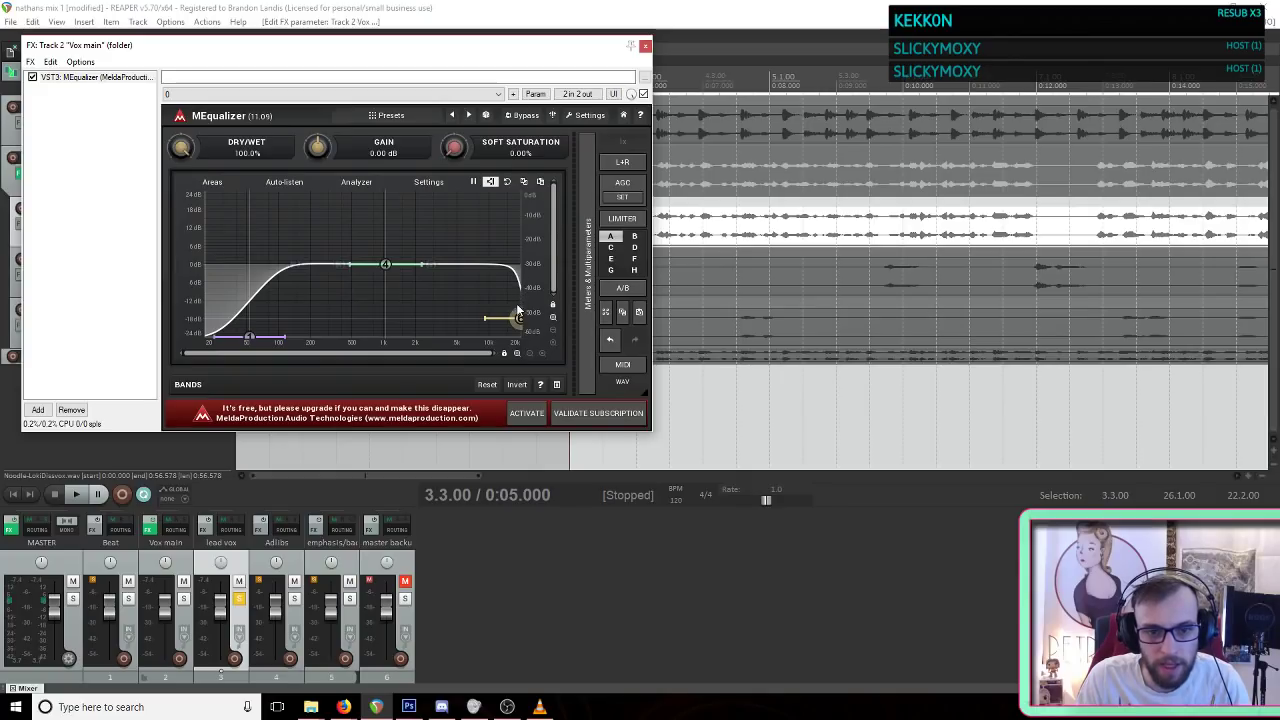
left_click_drag(516, 316, 519, 360)
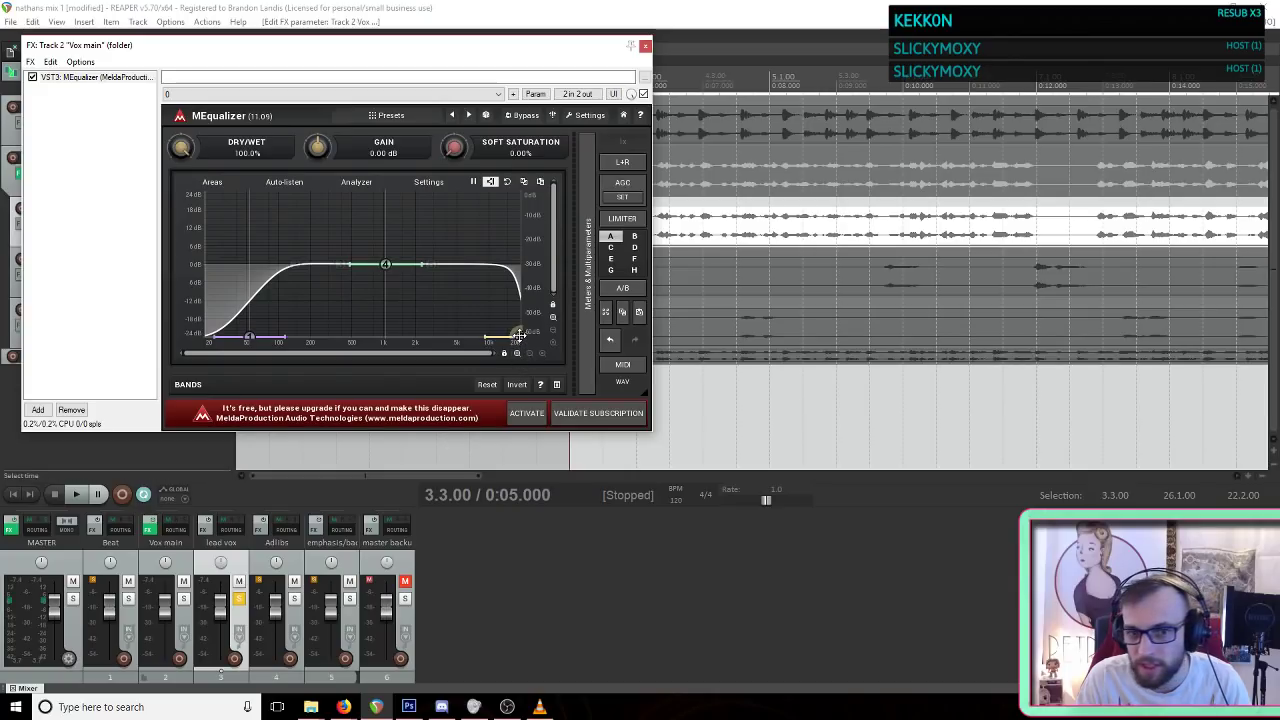
left_click_drag(519, 335, 528, 312)
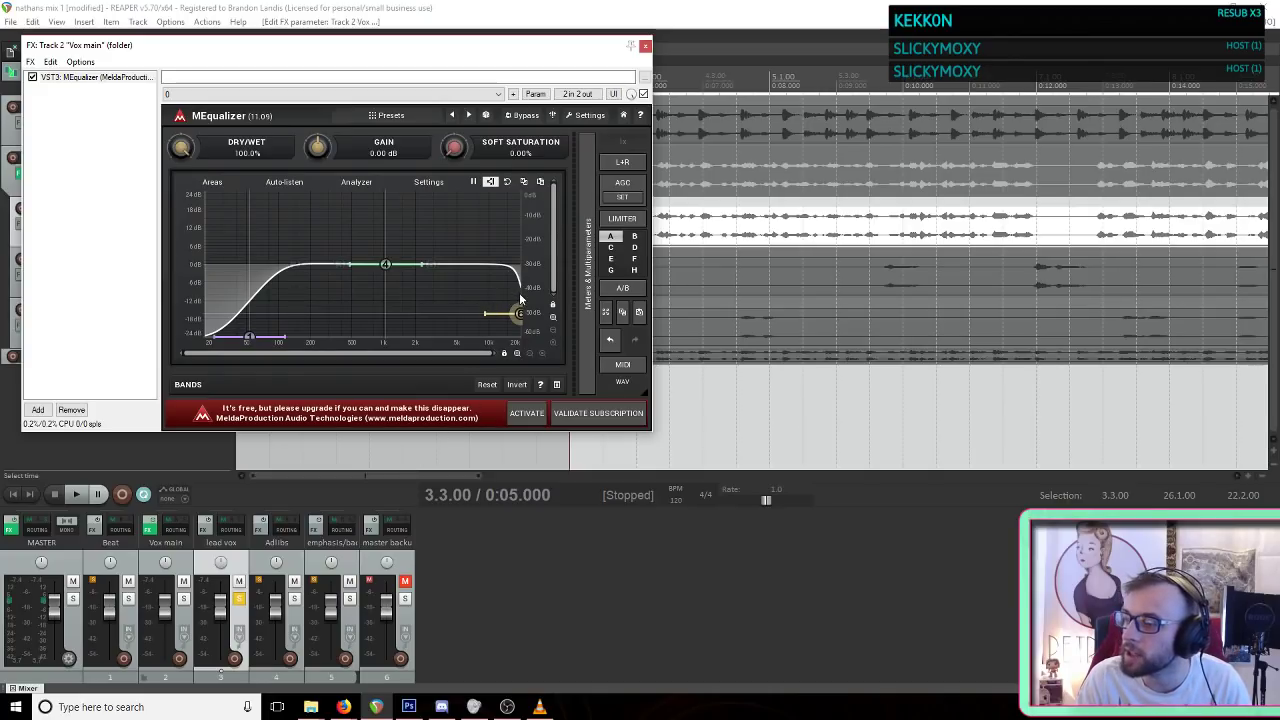
left_click(825, 14)
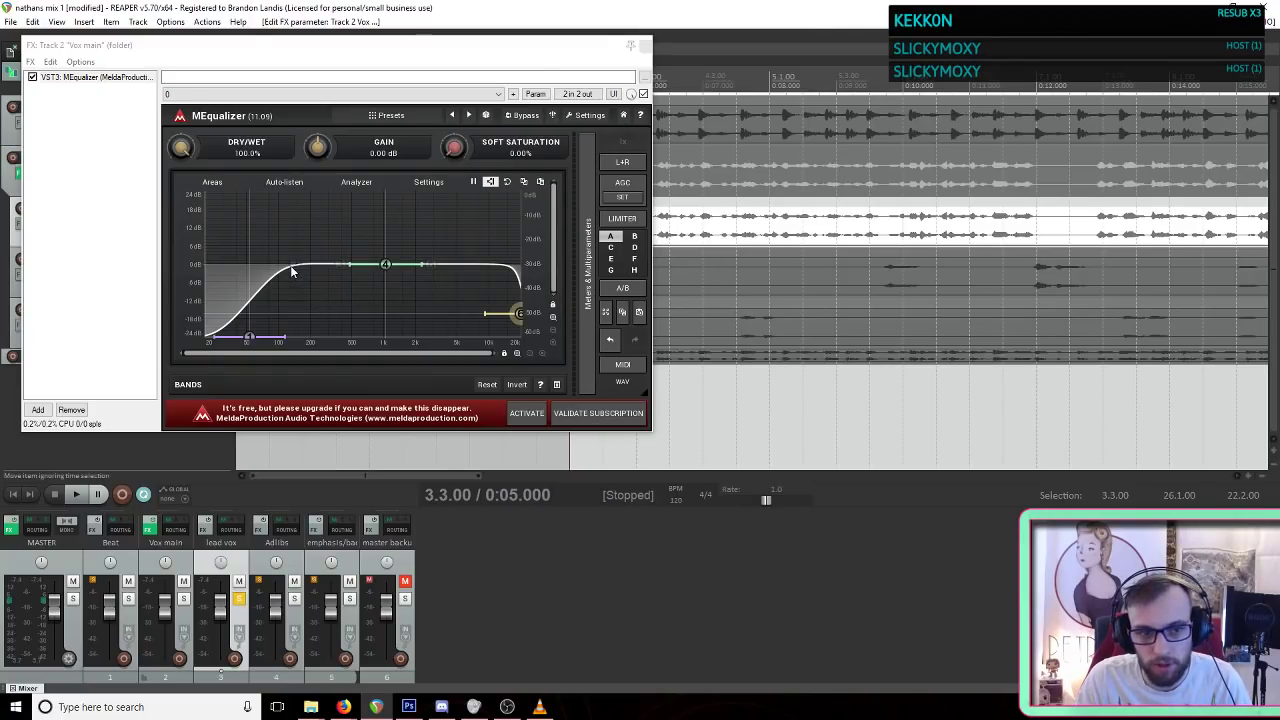
Step: Listen to the soloed lead vox from 3.3.00 with the low and high cuts applied and stop playback
key("space")
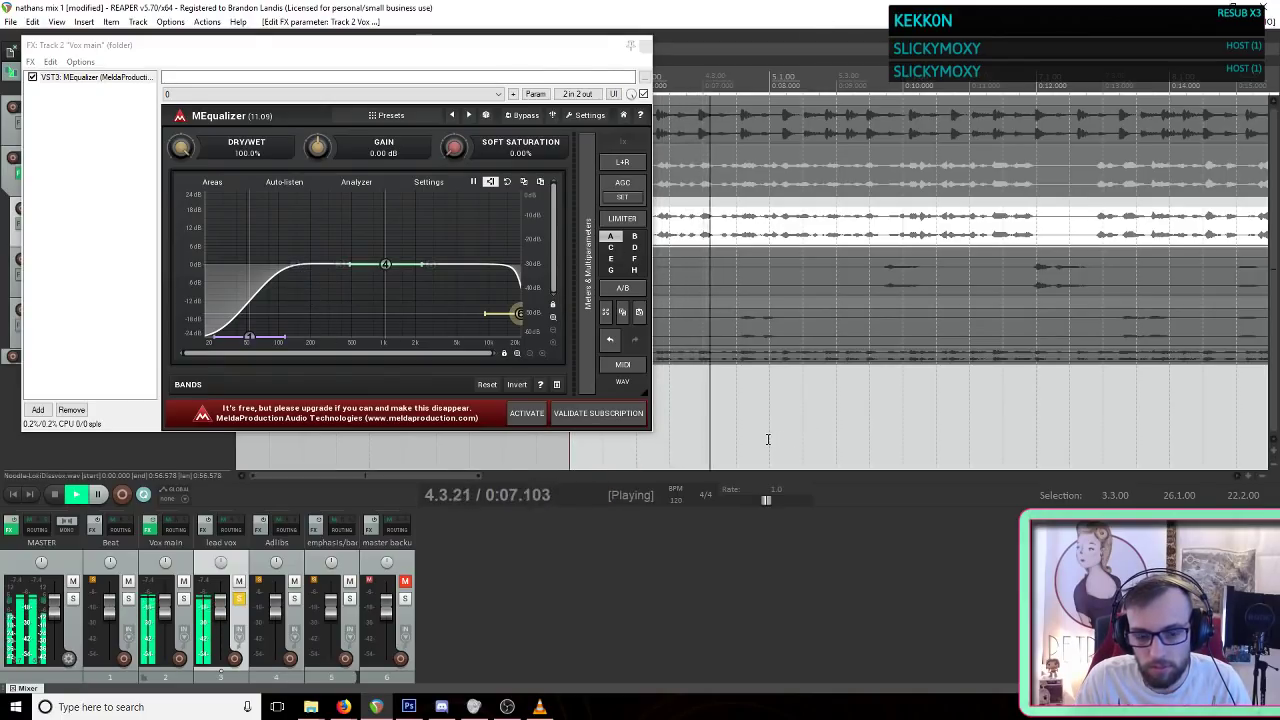
key("space")
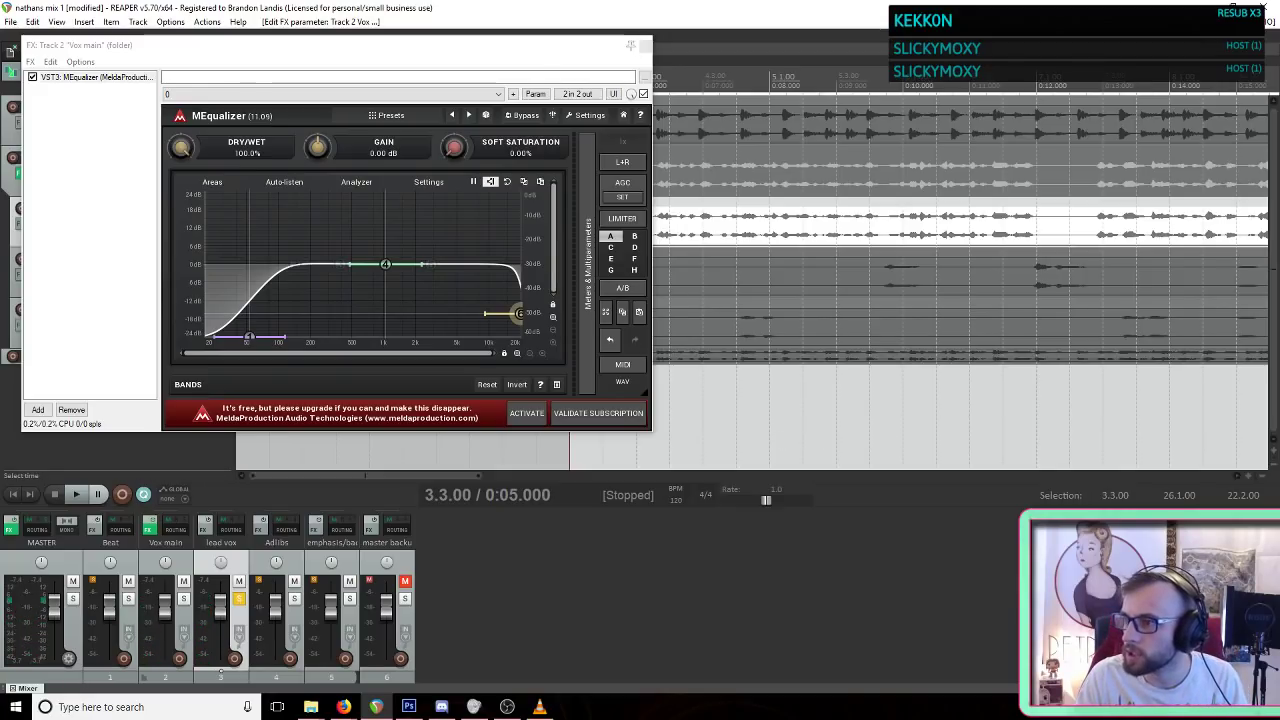
left_click_drag(1279, 293, 0, 205)
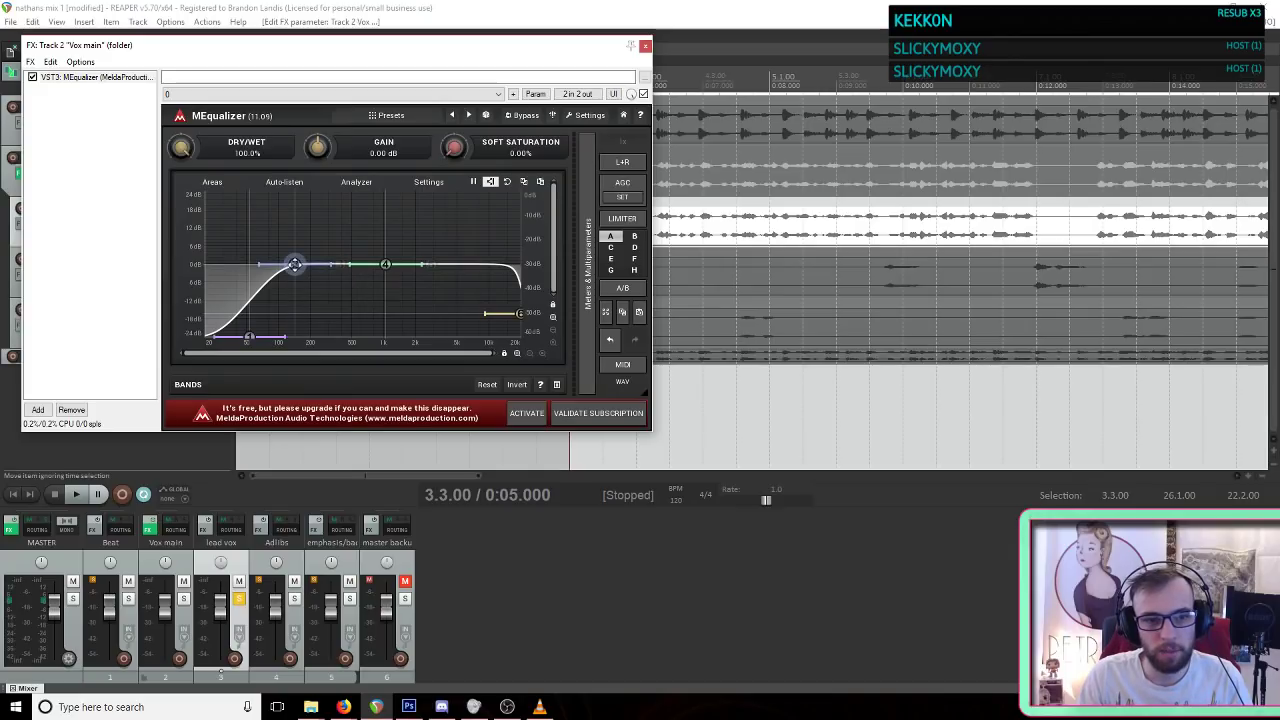
Step: Enable band 2 in MEqualizer as a narrow bell boost with a Q of about 11 near 240 Hz
mouse_move(294, 264)
left_mouse_down()
mouse_move(323, 253)
mouse_move(294, 254)
left_mouse_up()
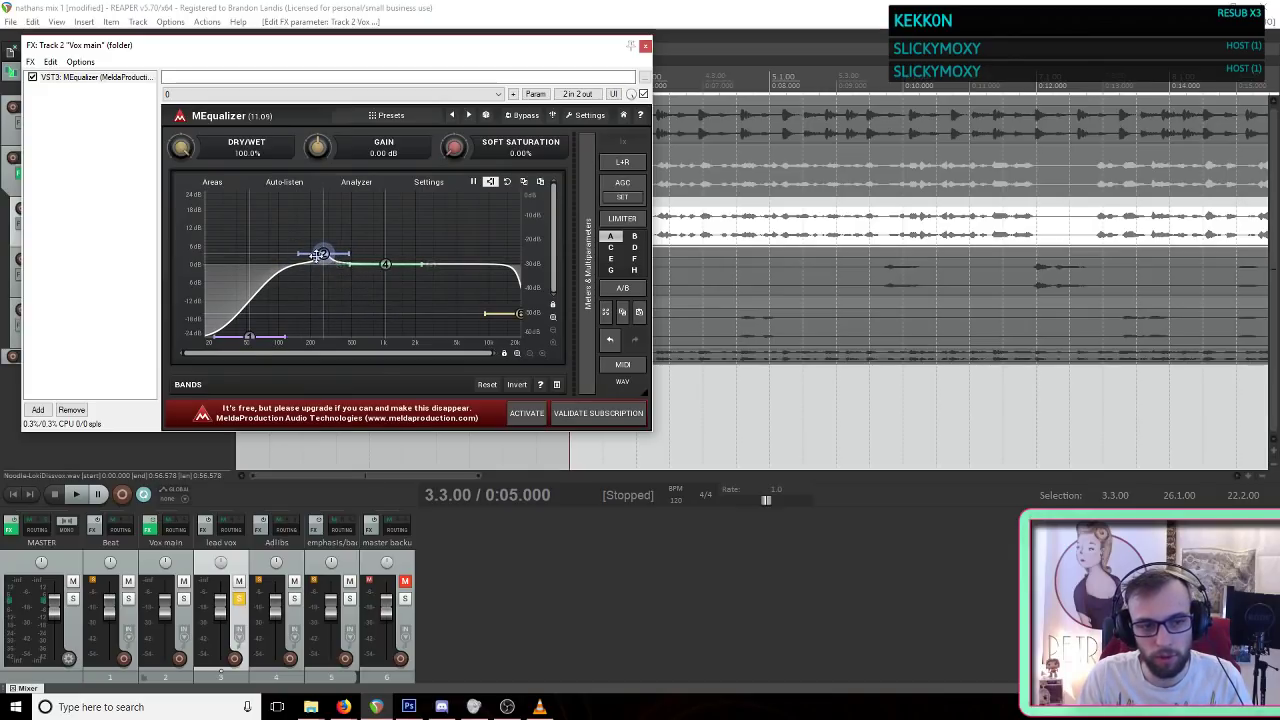
left_click_drag(299, 253, 302, 254)
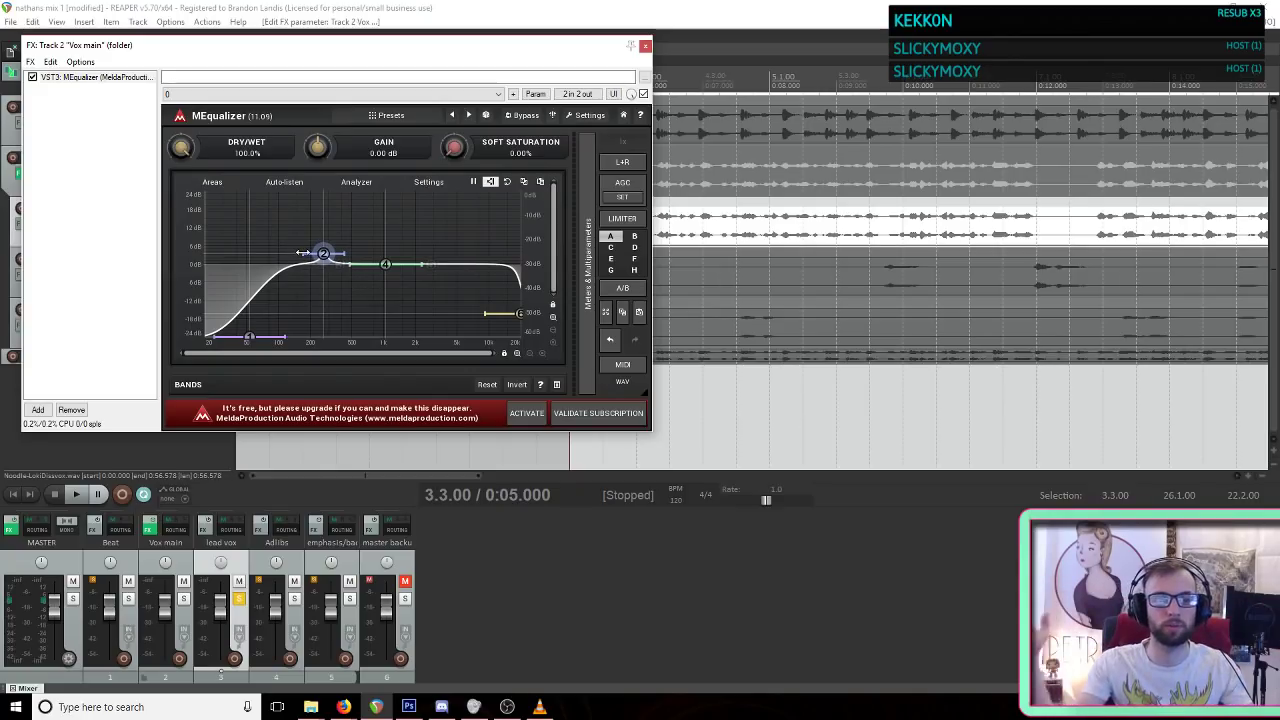
left_click_drag(320, 256, 310, 228)
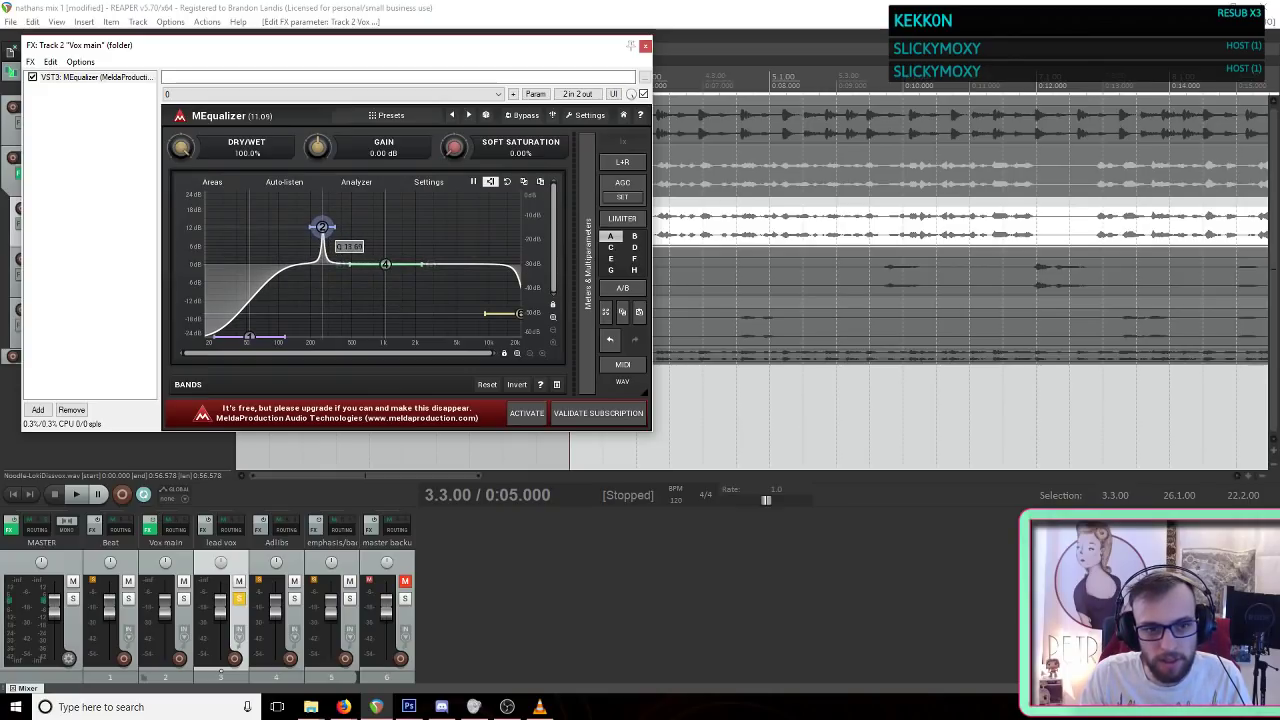
left_click_drag(323, 228, 318, 254)
left_click(948, 7)
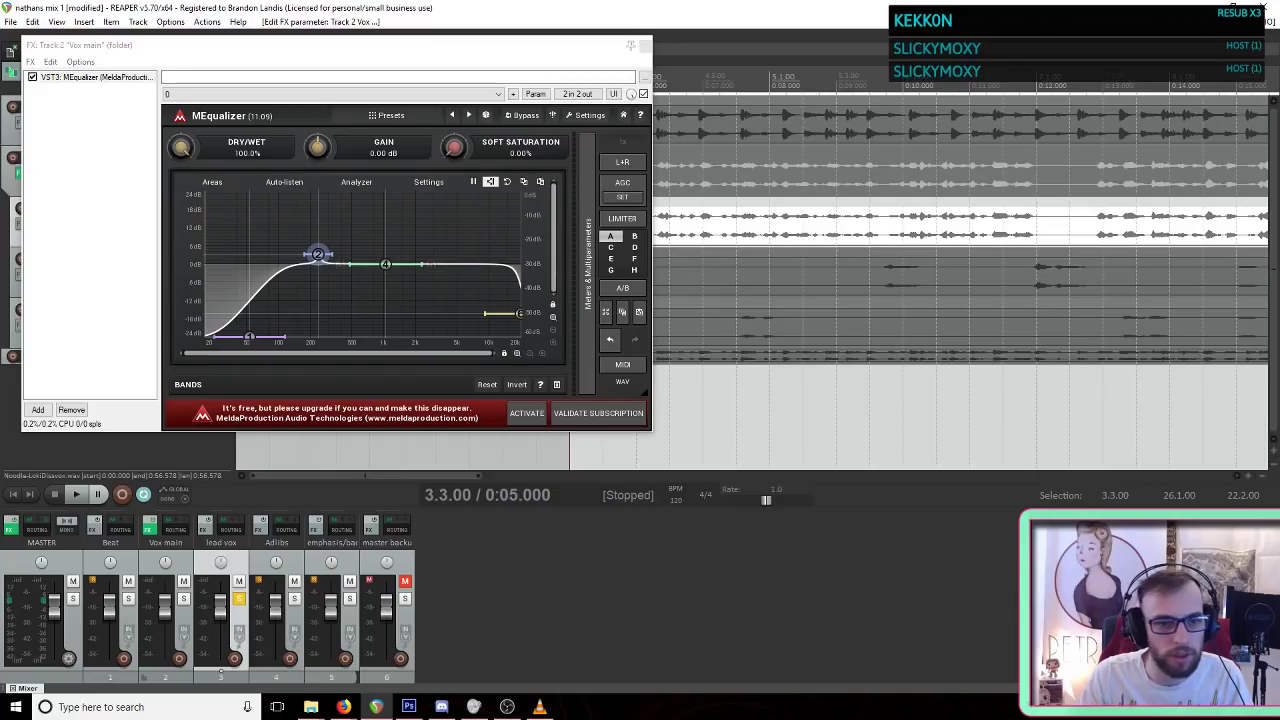
Step: Sweep the boosted band 2 over the playing lead vox and turn it into a cut of about 4 dB near 340 Hz
left_click_drag(318, 258, 311, 196)
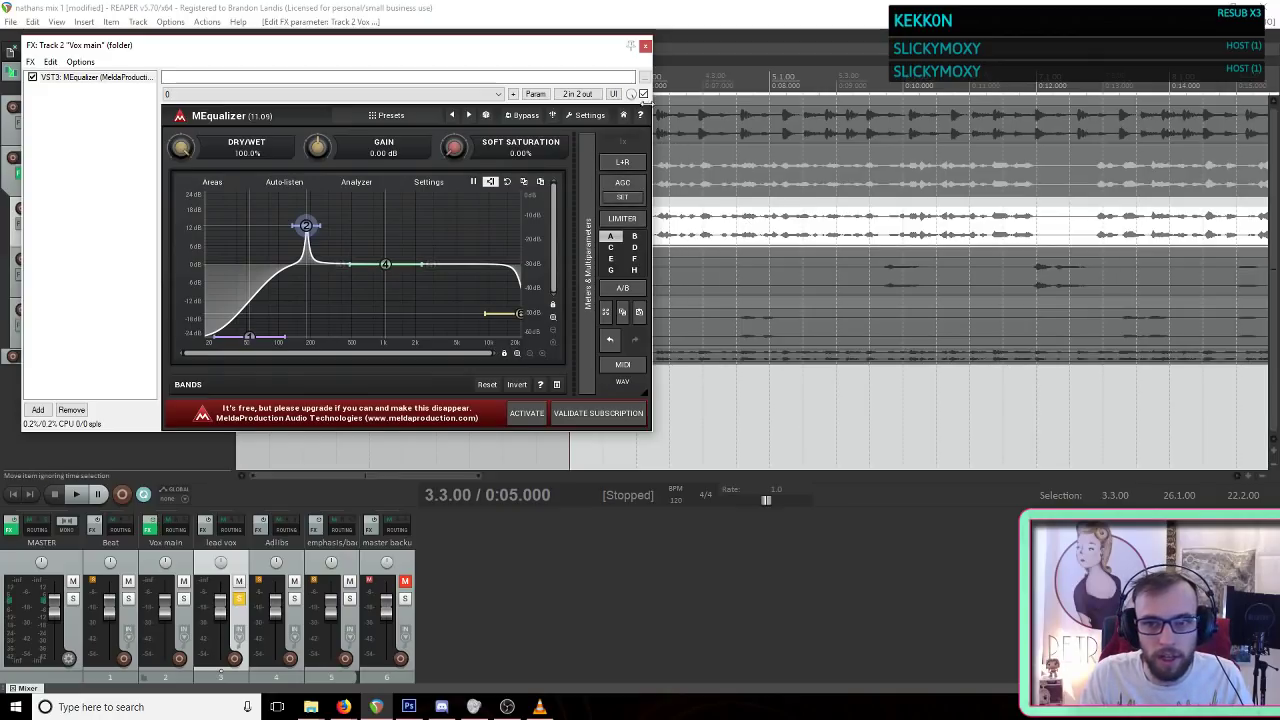
left_click(878, 20)
key("space")
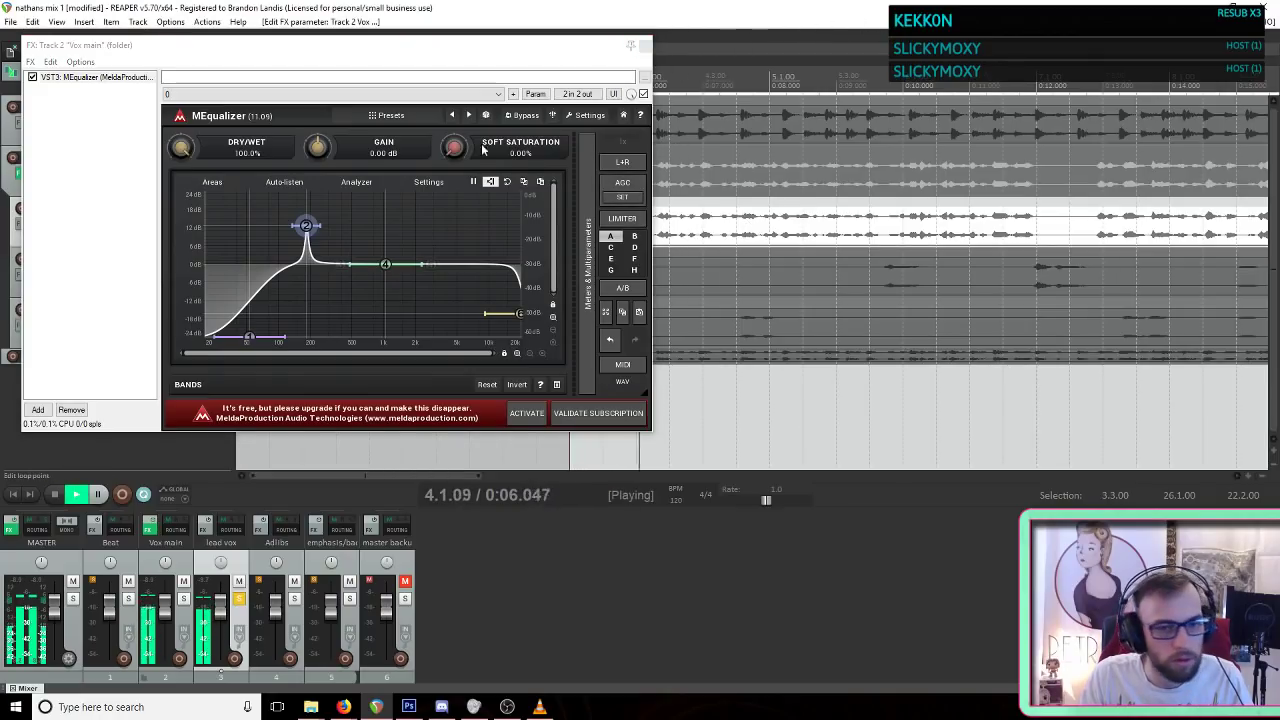
left_click(307, 228)
left_click_drag(307, 228, 339, 223)
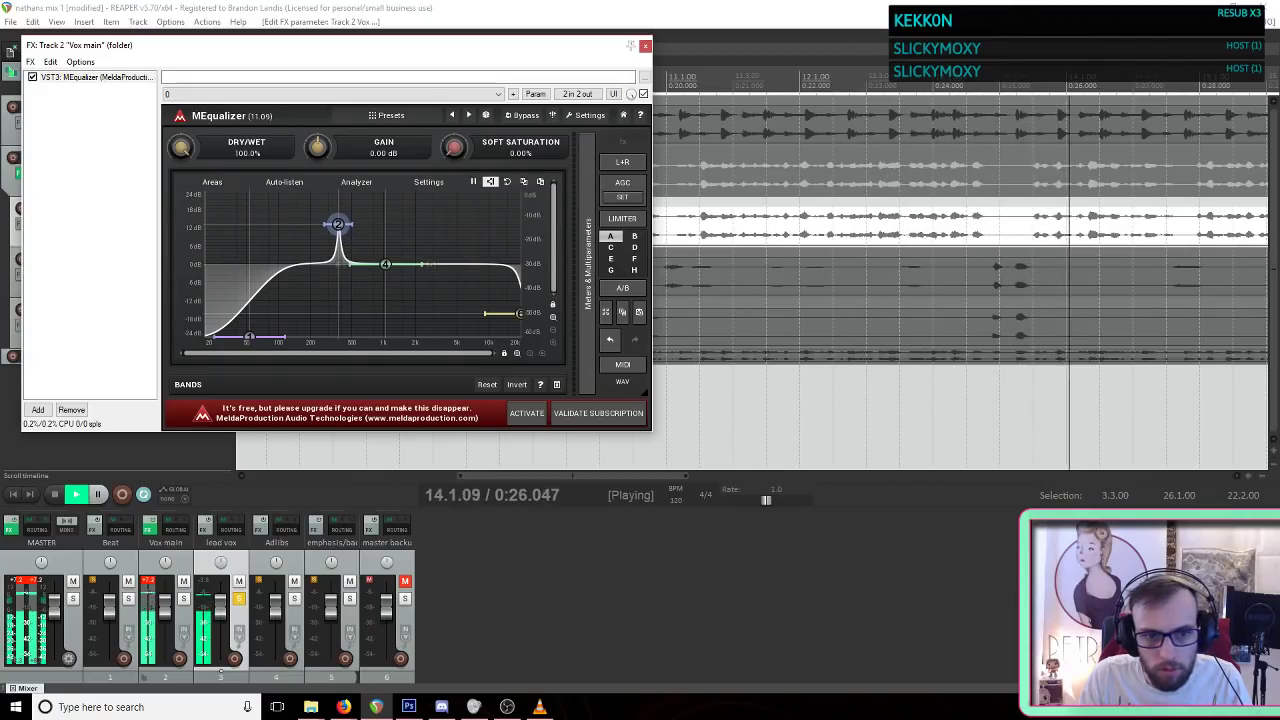
key("space")
left_click_drag(339, 224, 339, 279)
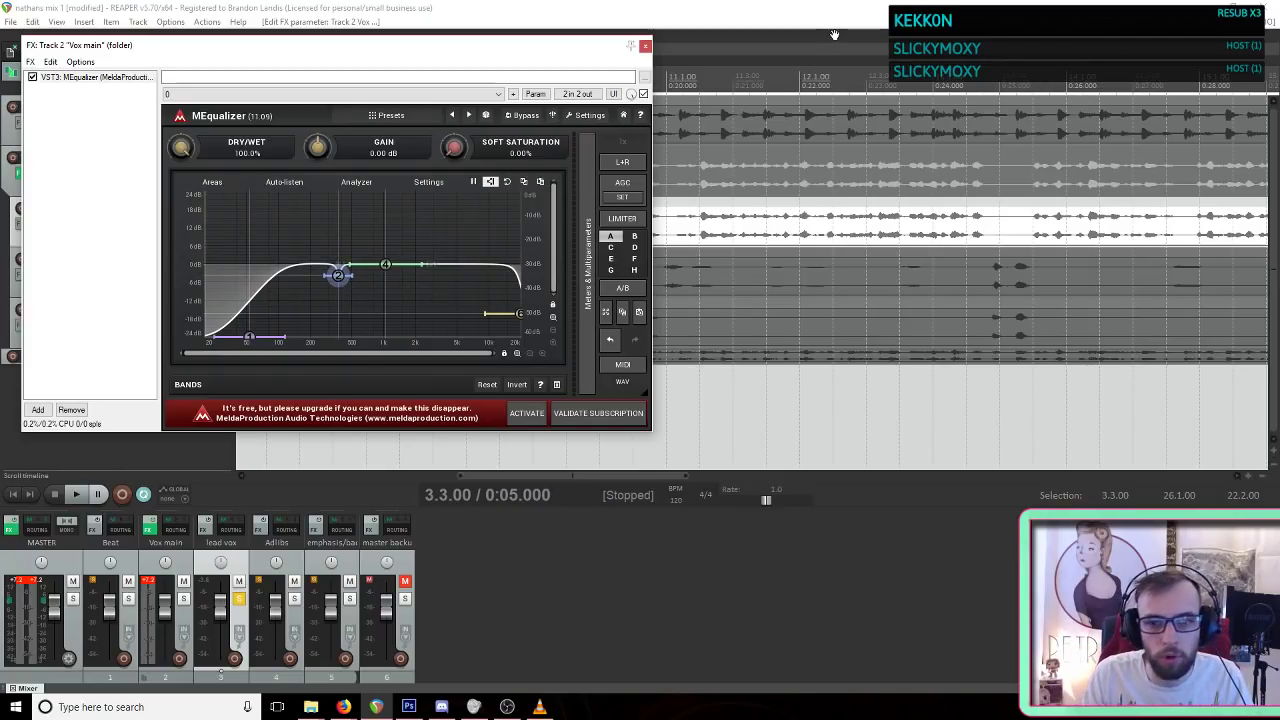
Step: Add band 3 as a narrow boost, sweep it during playback and make it a cut of about 4 dB near 740 Hz
double_click(341, 264)
mouse_move(341, 264)
left_mouse_down()
mouse_move(365, 258)
mouse_move(356, 247)
left_mouse_up()
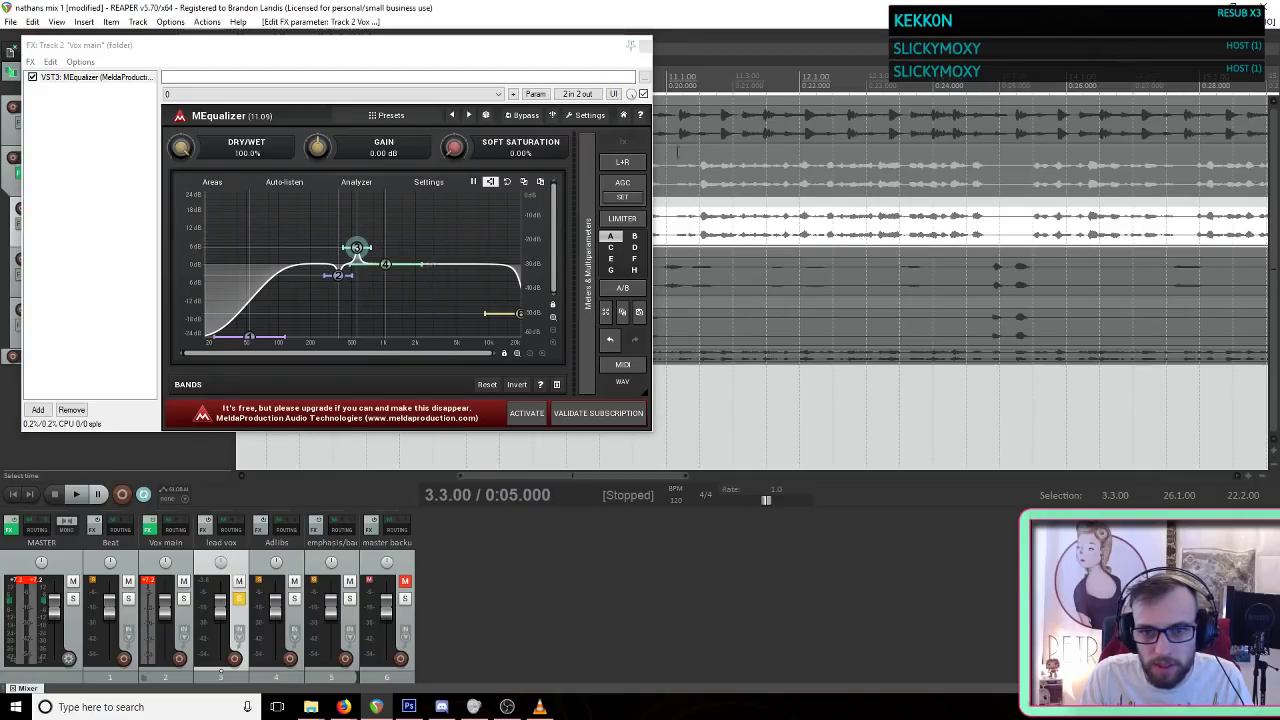
key("space")
left_click_drag(358, 252, 400, 235)
Step: Narrow band 4 to Q 10.58, sweep it at +24 dB to 2557 Hz, cut it by about 4 dB and stop playback
scroll(400, 235, "up", 5)
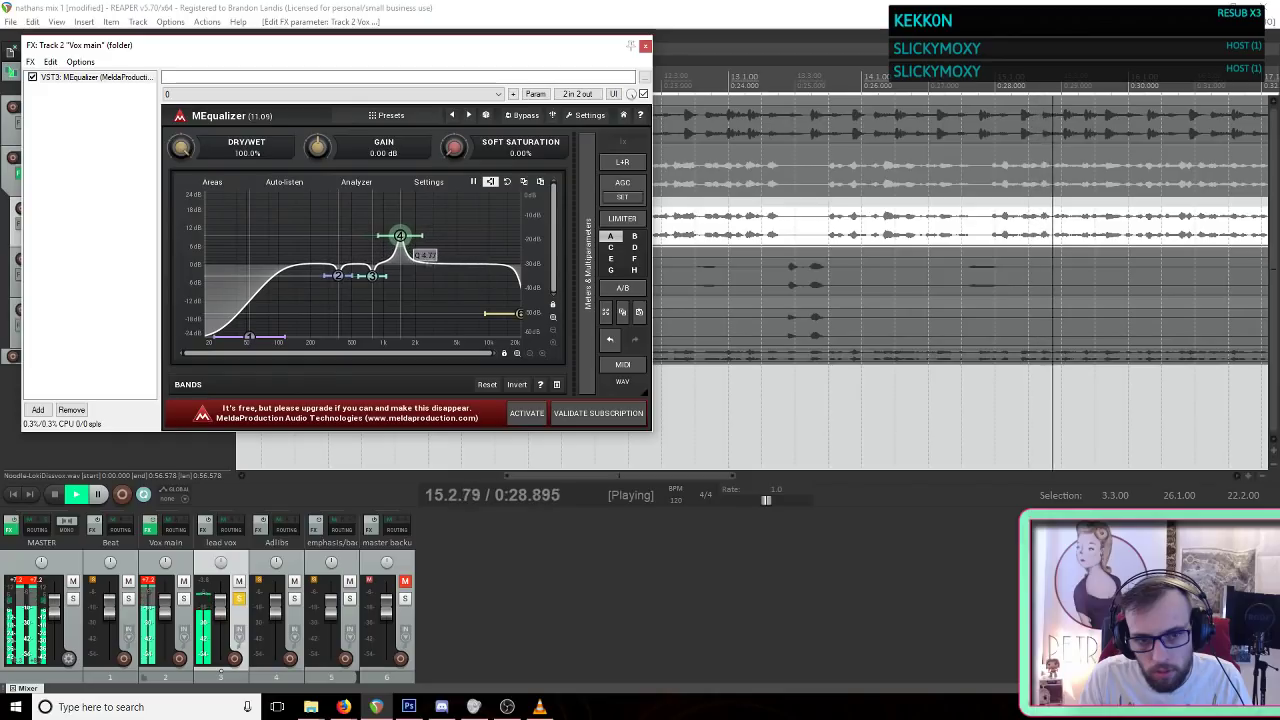
left_click_drag(400, 235, 427, 188)
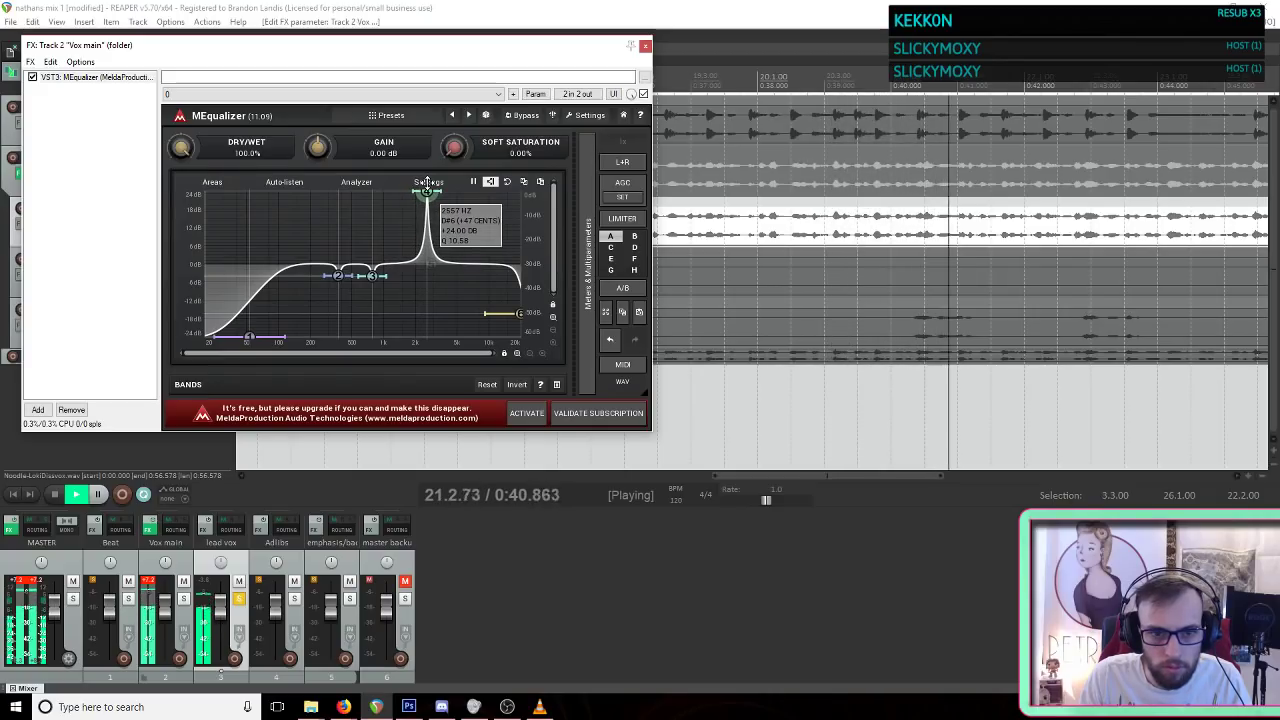
left_click_drag(427, 188, 427, 268)
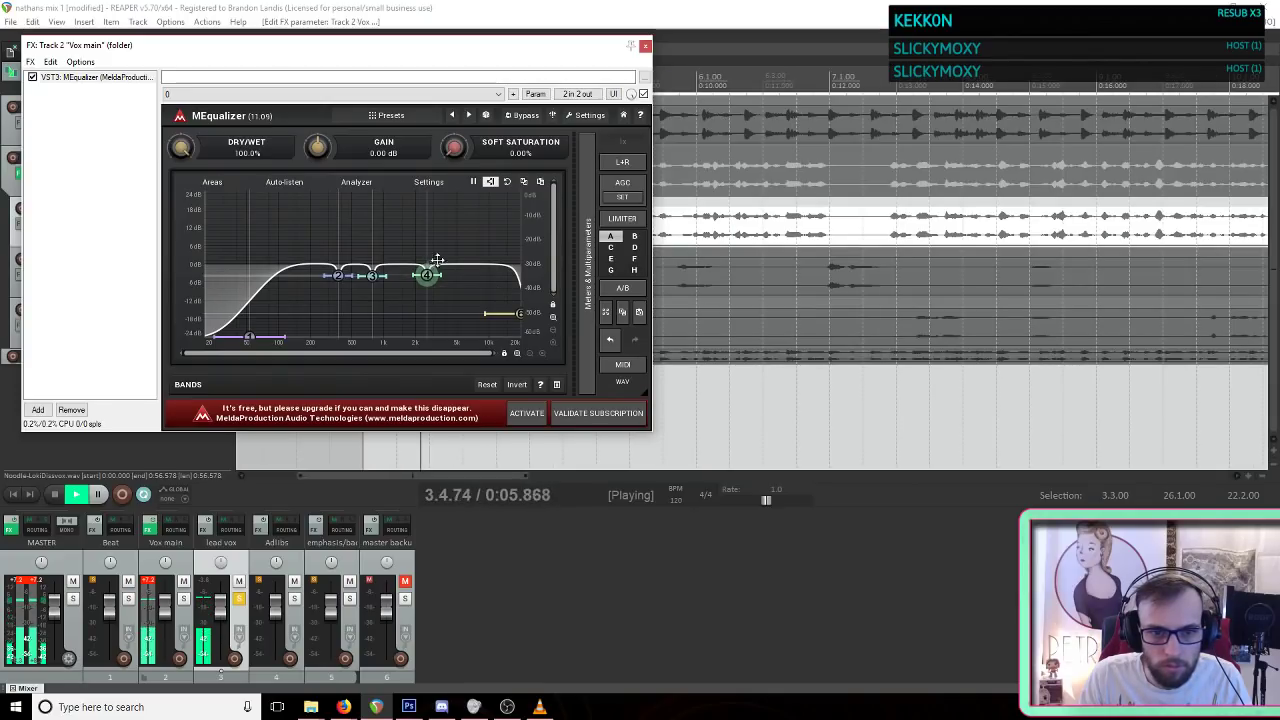
key("space")
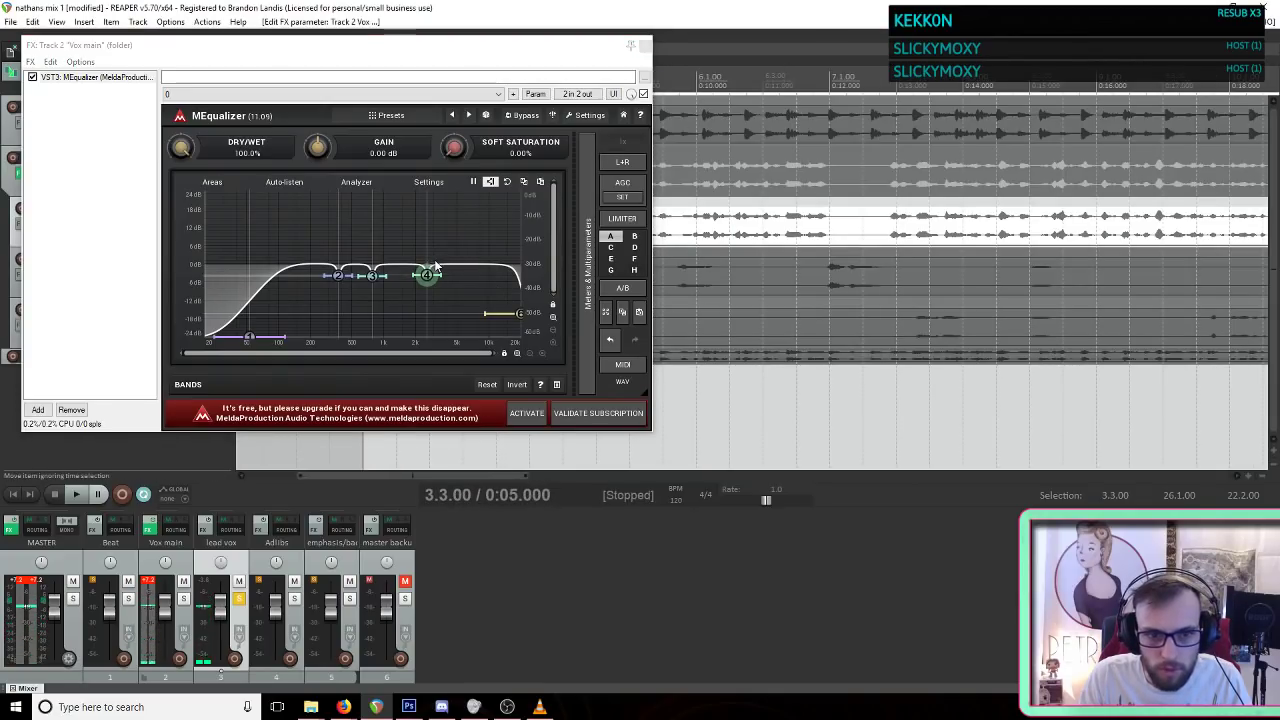
Step: Add band 5 as a narrow boost, sweep it over the playing vocal and set it to a slight cut near 4 kHz
double_click(430, 263)
left_click_drag(430, 263, 454, 228)
scroll(455, 228, "up", 6)
key("space")
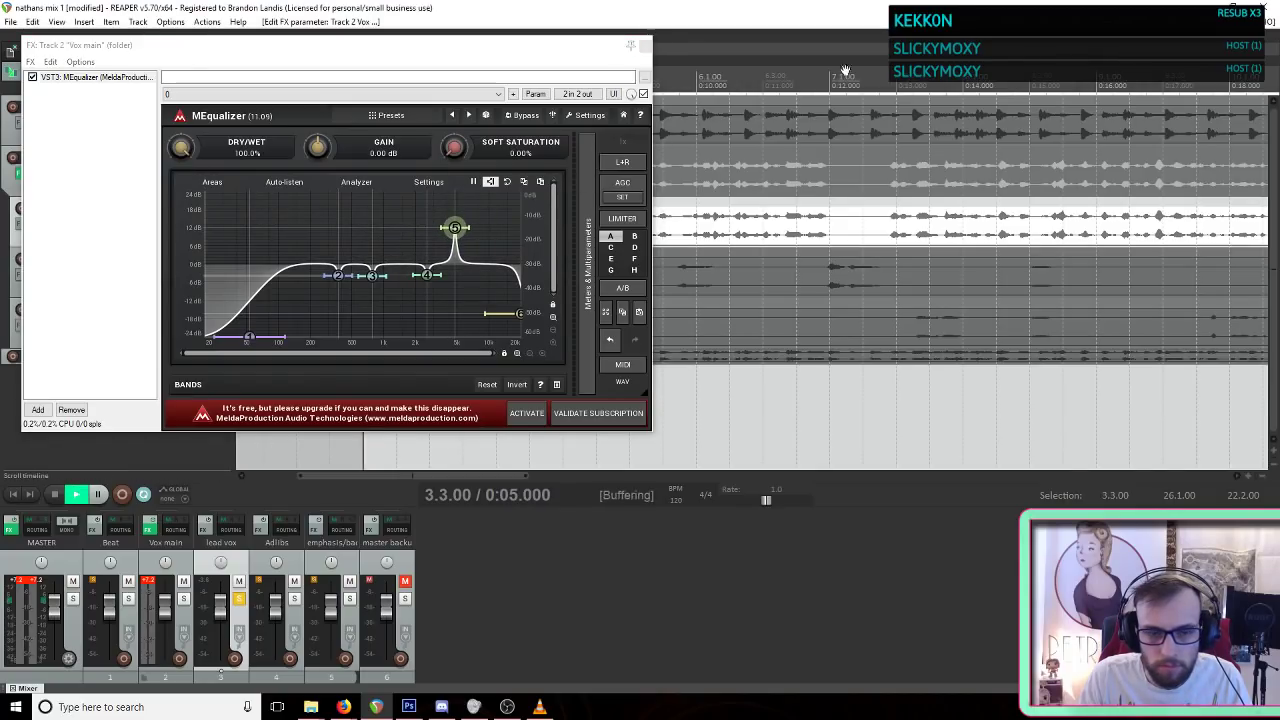
left_click_drag(455, 227, 448, 265)
key("space")
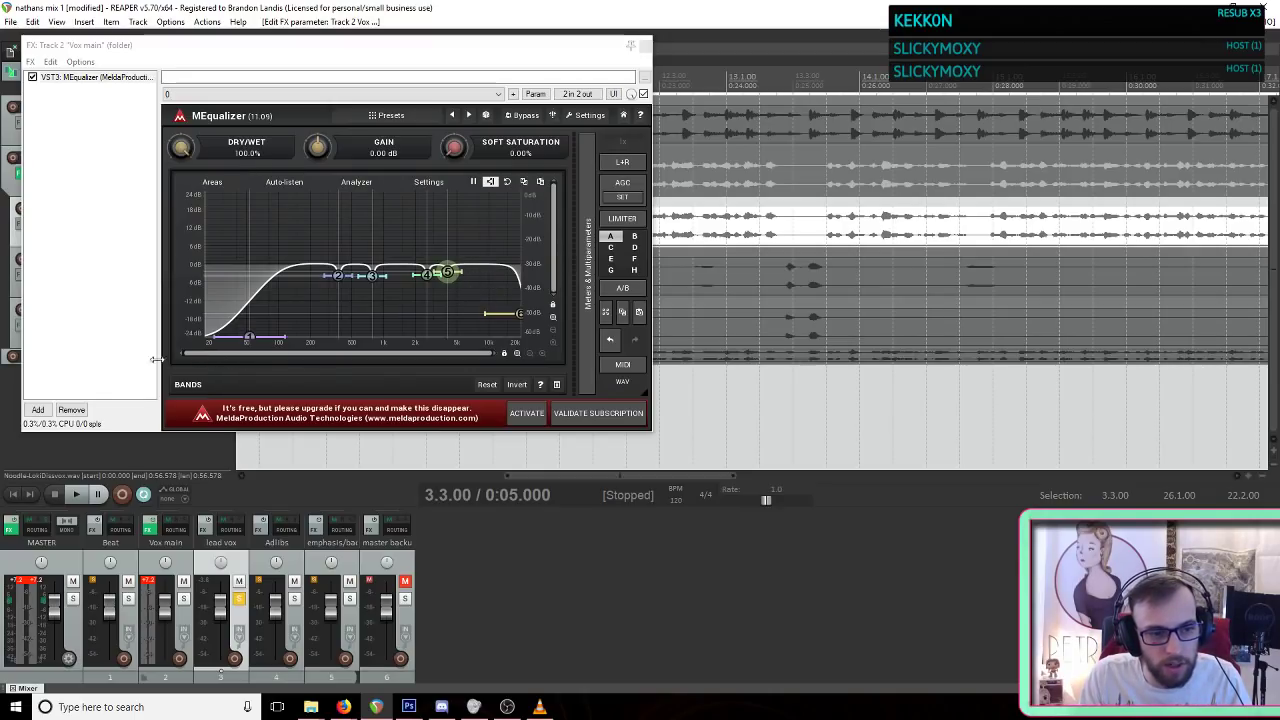
Step: Add a second VST3 MEqualizer to the Vox main effects chain and compare its curve with the first instance
left_click(40, 410)
double_click(938, 210)
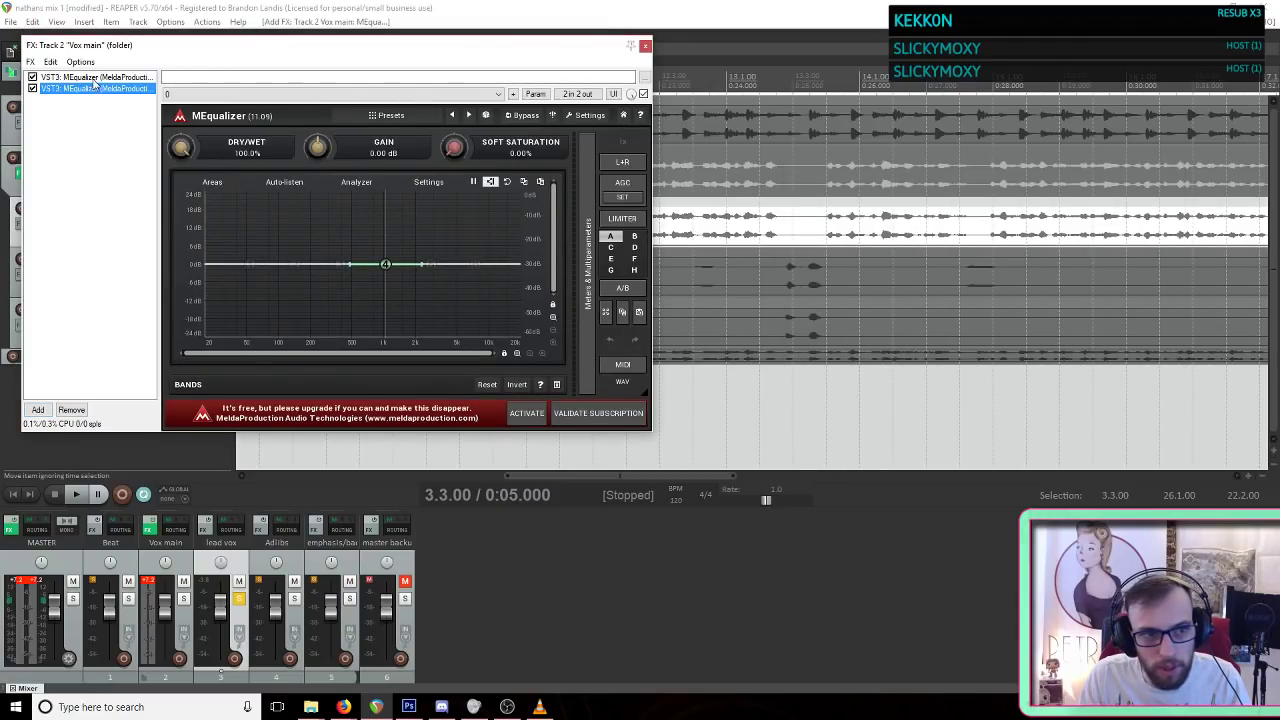
left_click(93, 79)
left_click(90, 89)
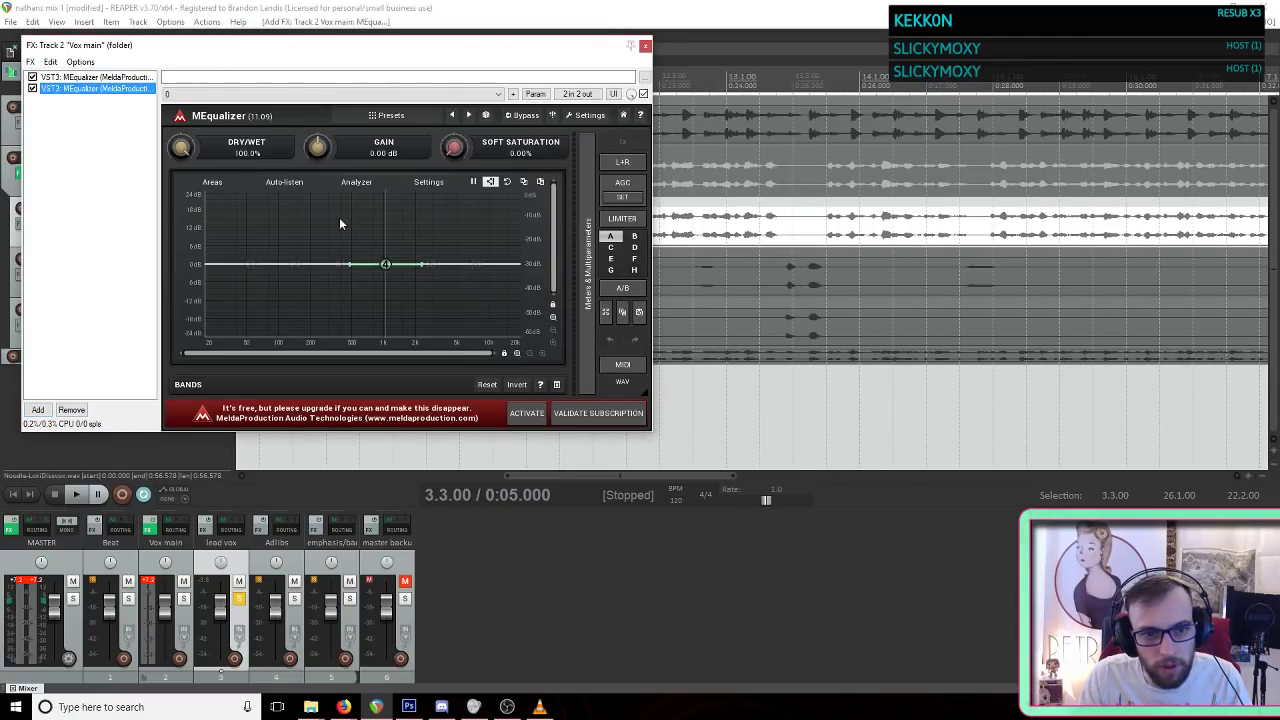
left_click(90, 77)
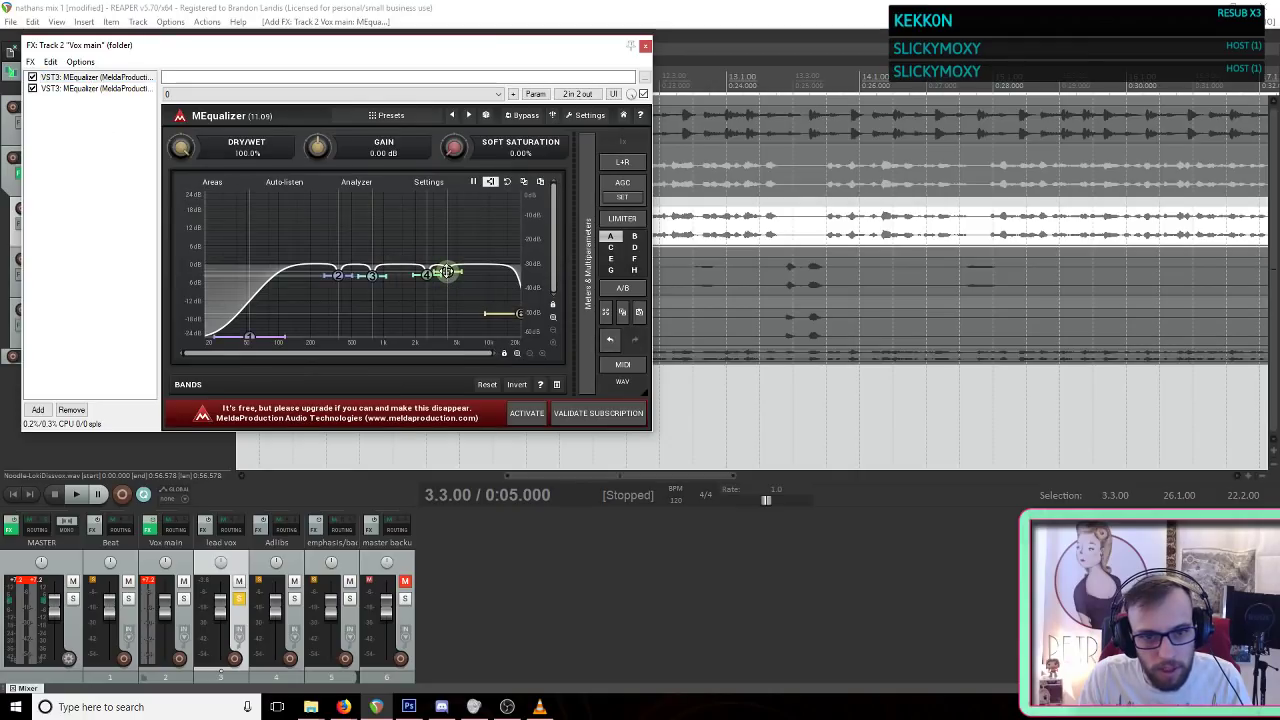
left_click(71, 89)
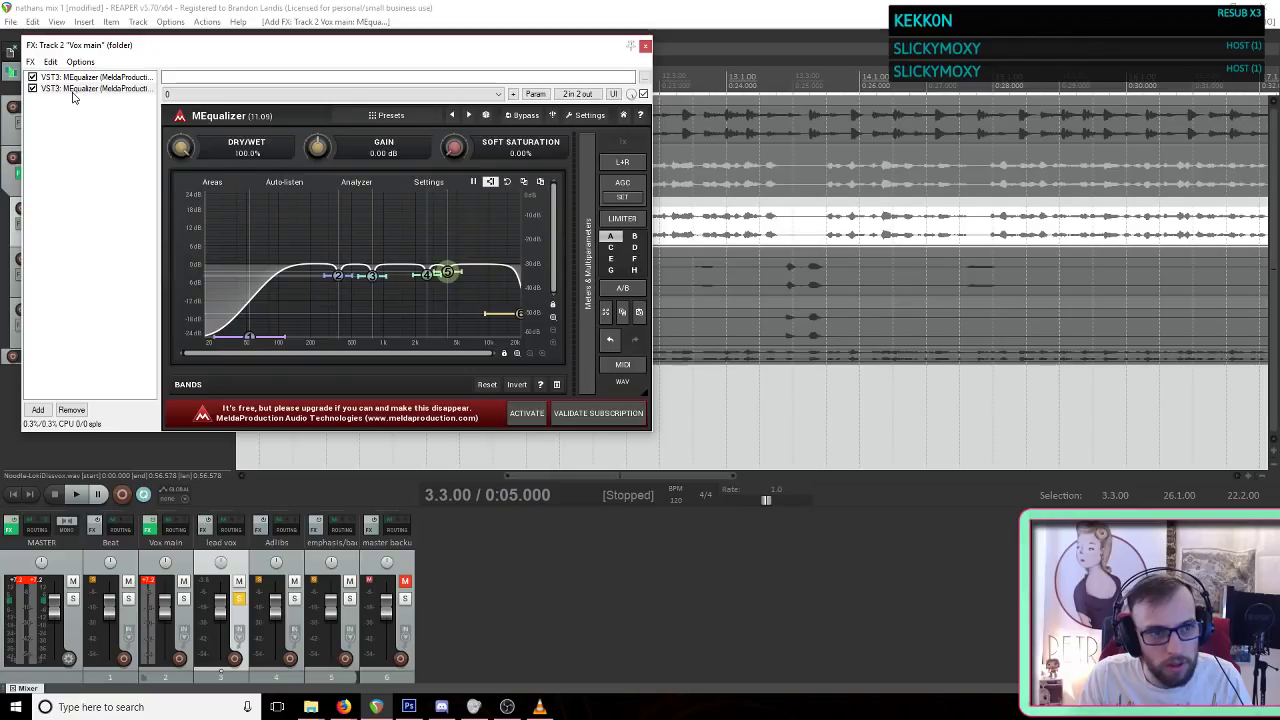
Step: In the second MEqualizer, sweep a boosted band 4 with Q 11.72 during playback and cut it about 4 dB near 9.8 kHz
left_click_drag(386, 268, 446, 237)
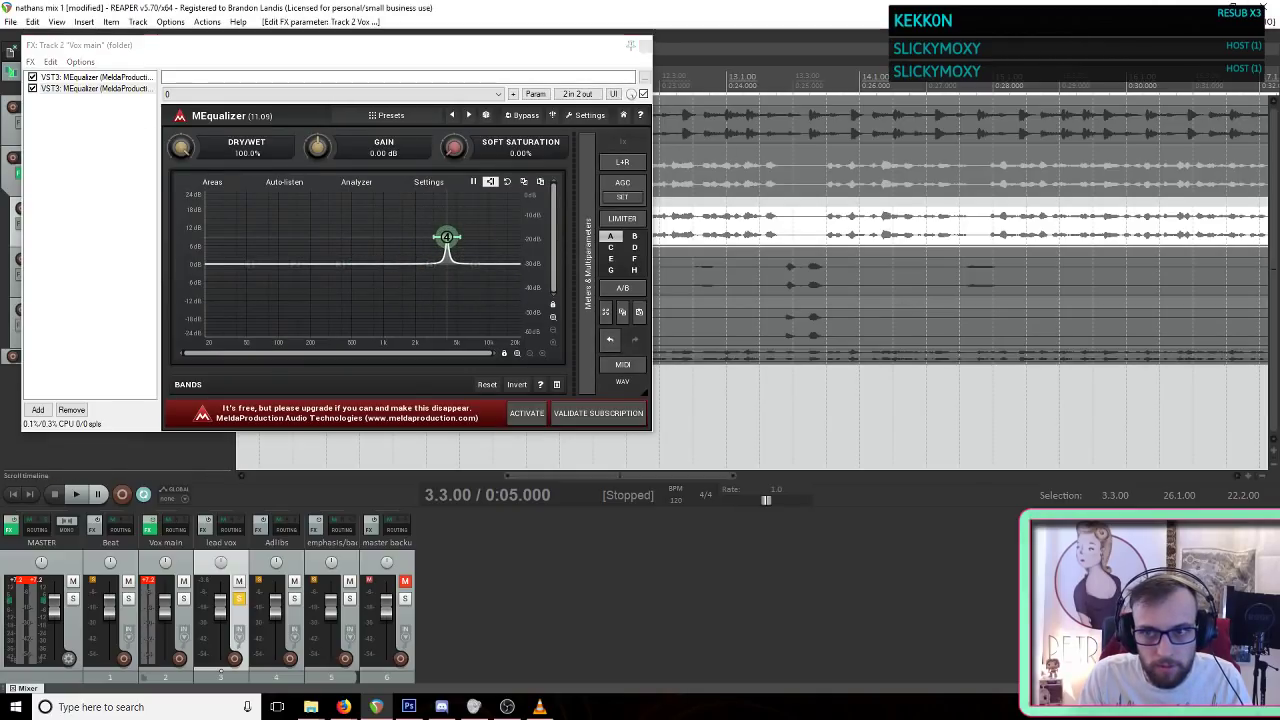
key("space")
left_click_drag(446, 237, 474, 195)
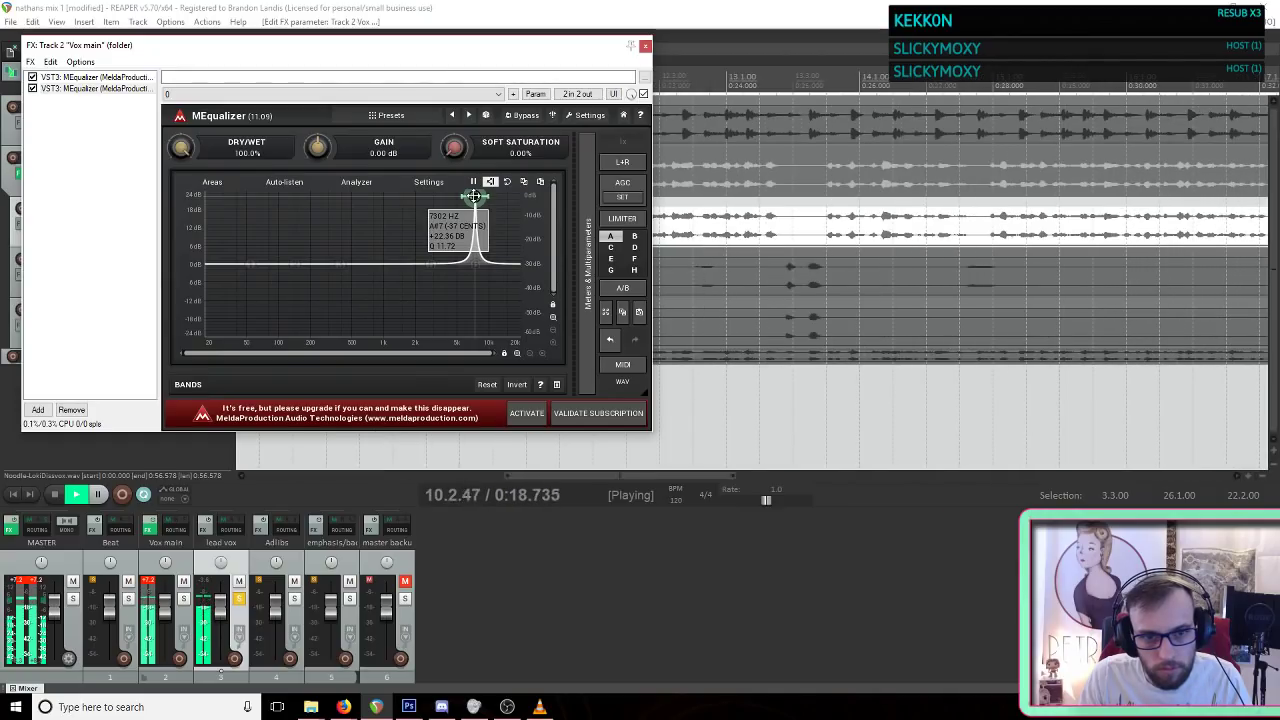
left_click_drag(474, 195, 488, 260)
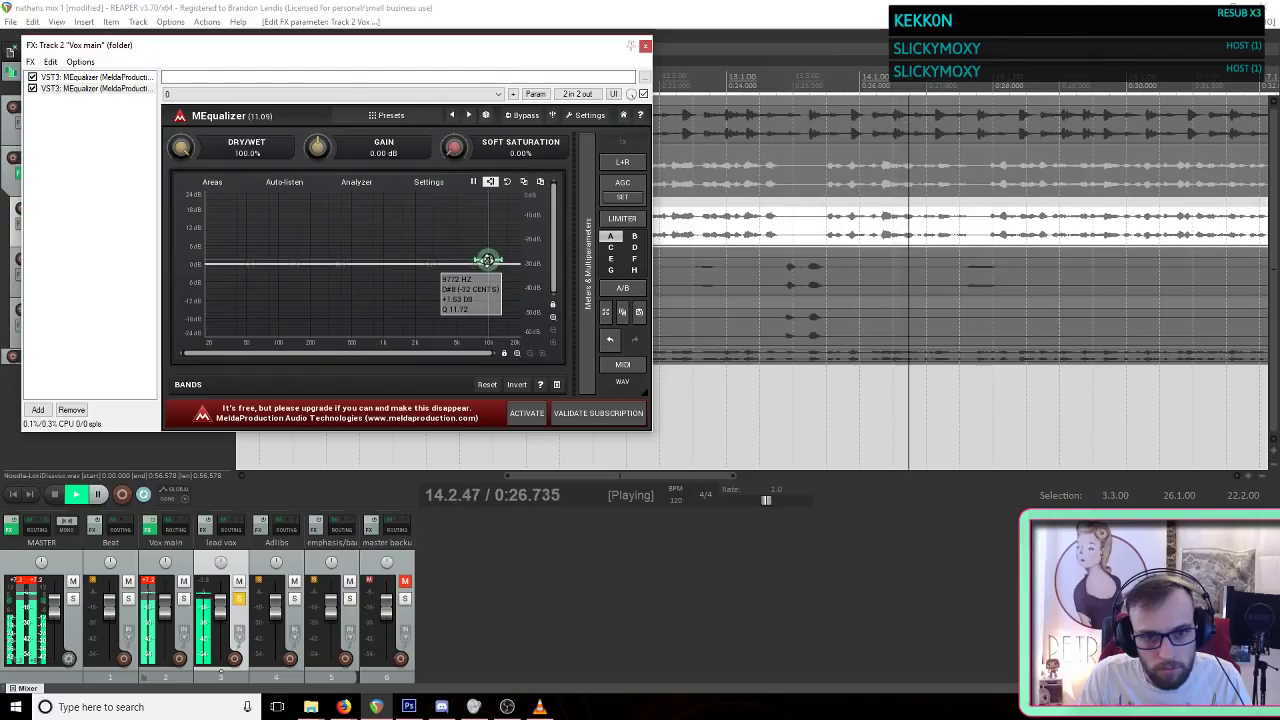
right_click(488, 260)
left_click(904, 220)
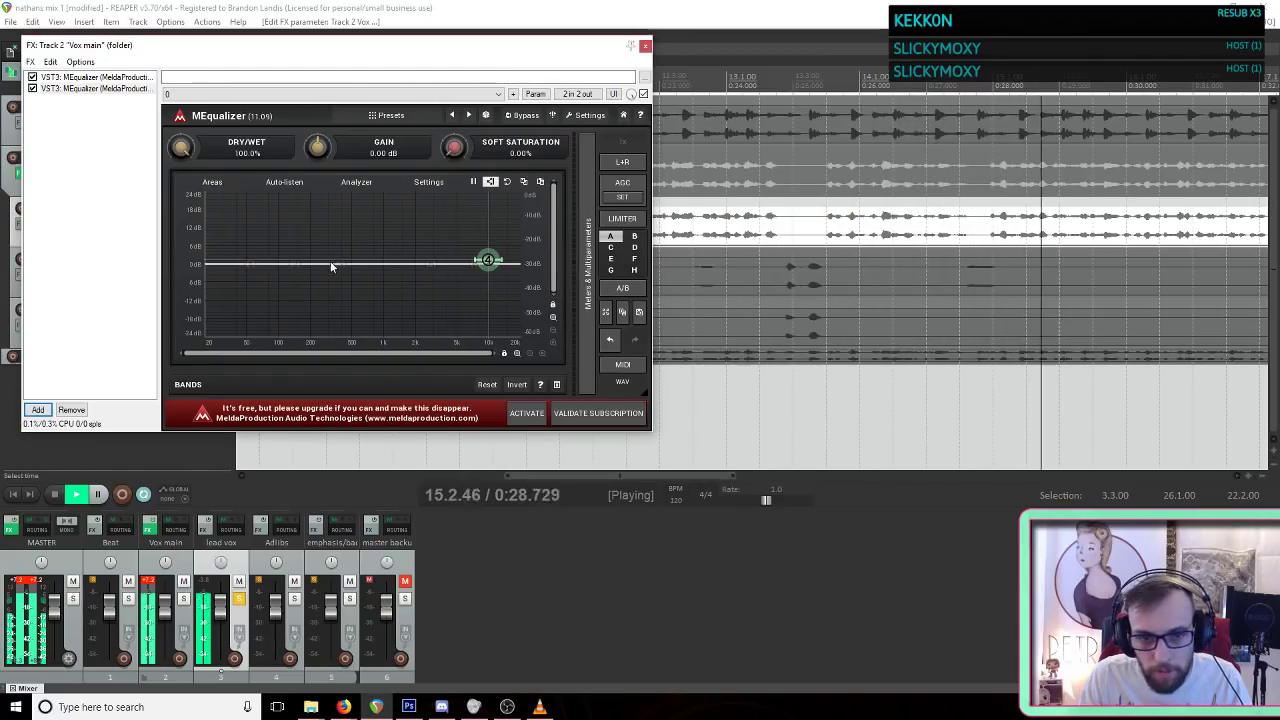
left_click_drag(487, 260, 489, 274)
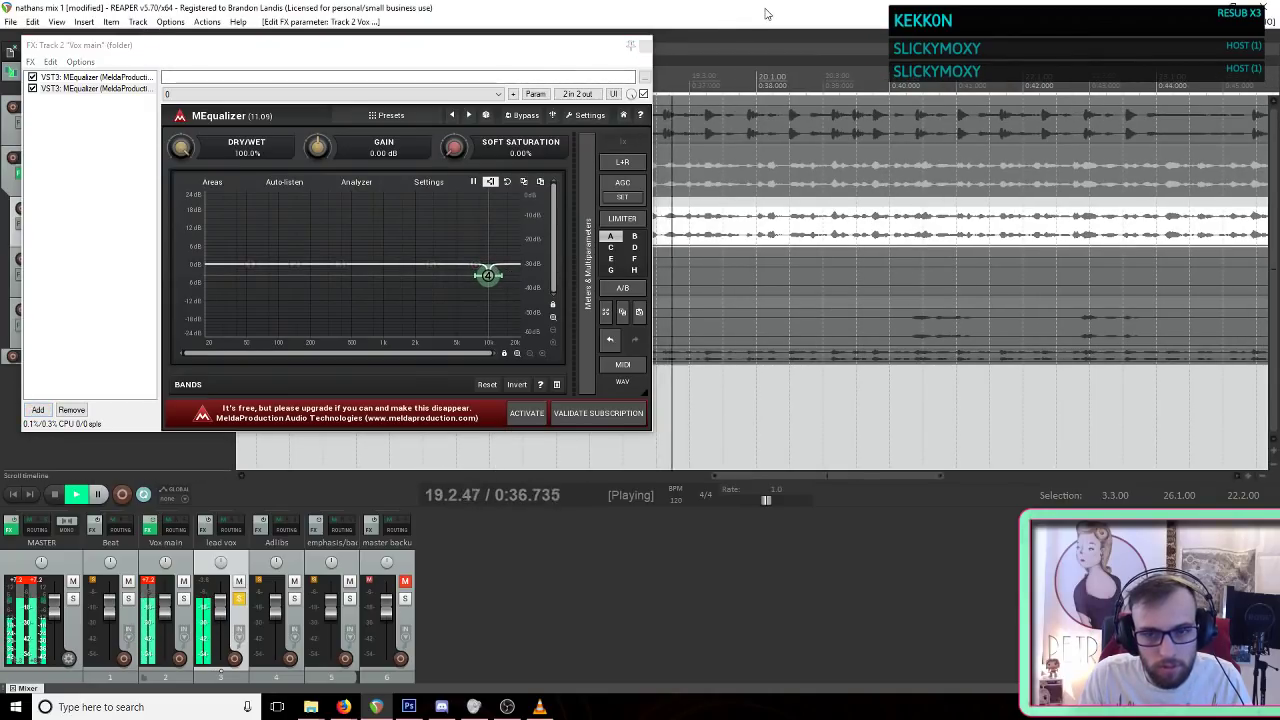
key("space")
Step: Move the Vox main effects window clear of the track list, select the Vox main track and close the window
left_click_drag(537, 36, 754, 284)
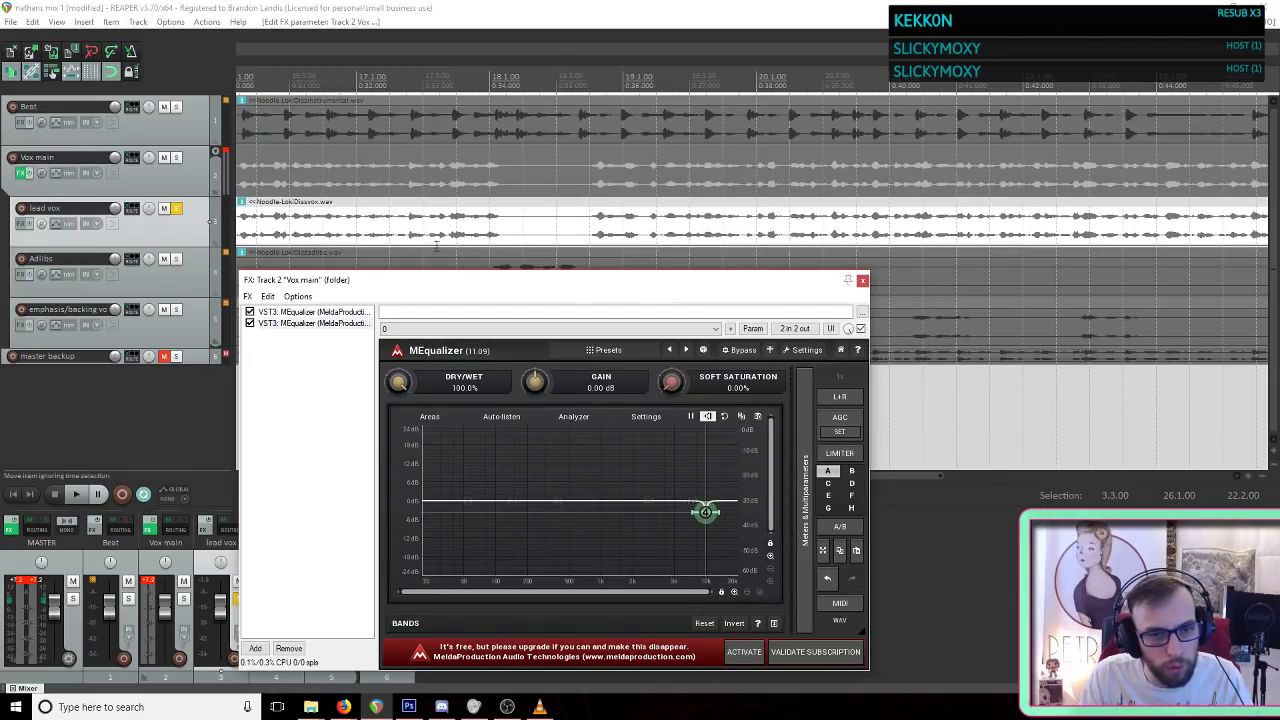
left_click_drag(638, 297, 632, 245)
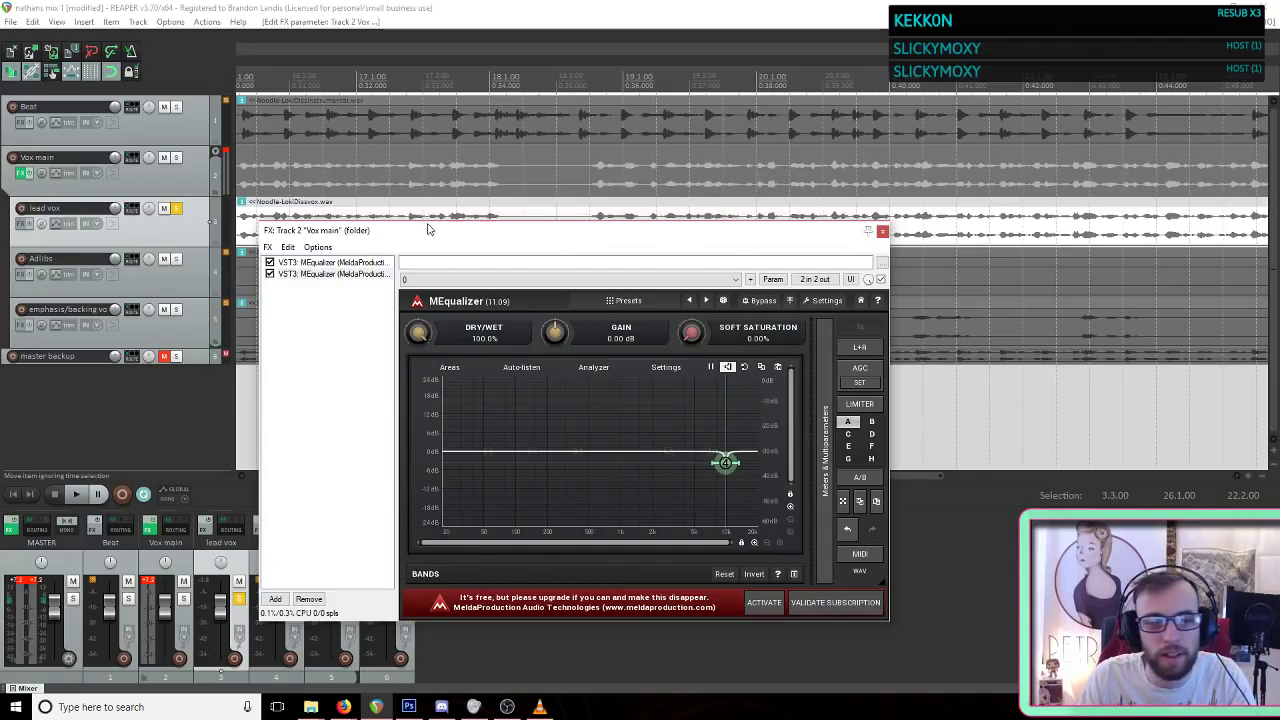
left_click(157, 188)
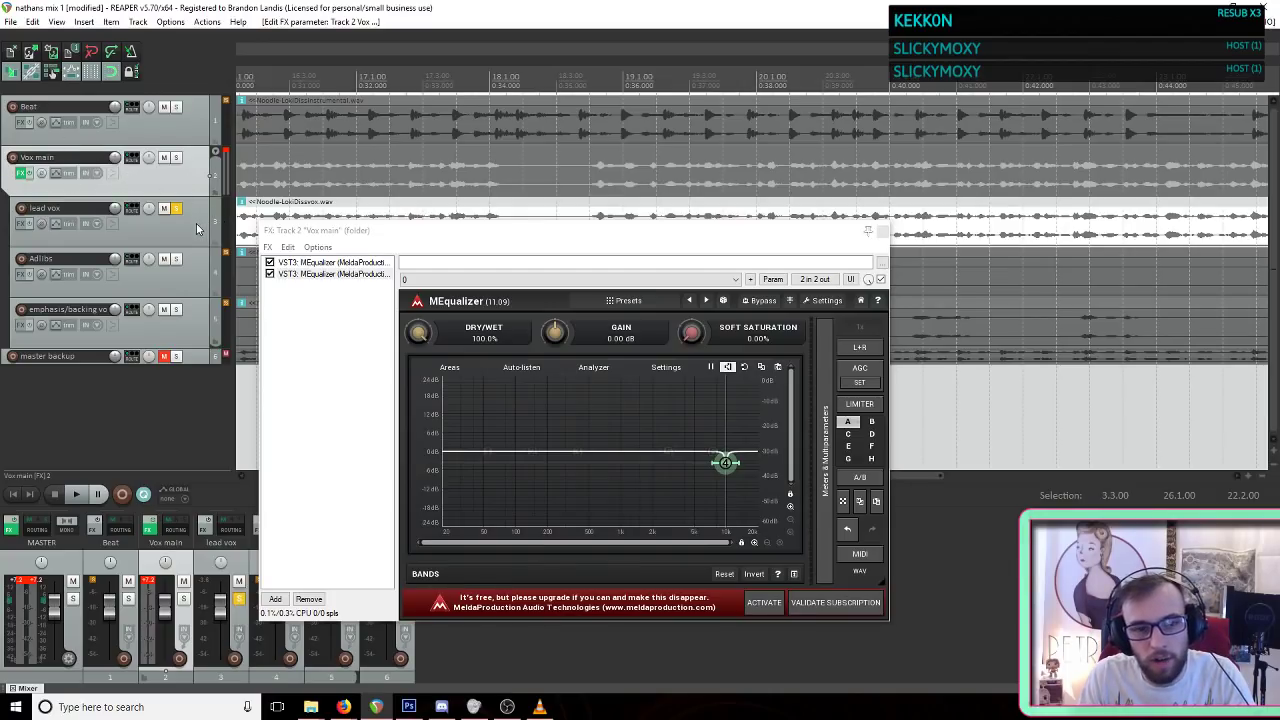
mouse_move(576, 238)
left_mouse_down()
mouse_move(563, 263)
mouse_move(566, 235)
left_mouse_up()
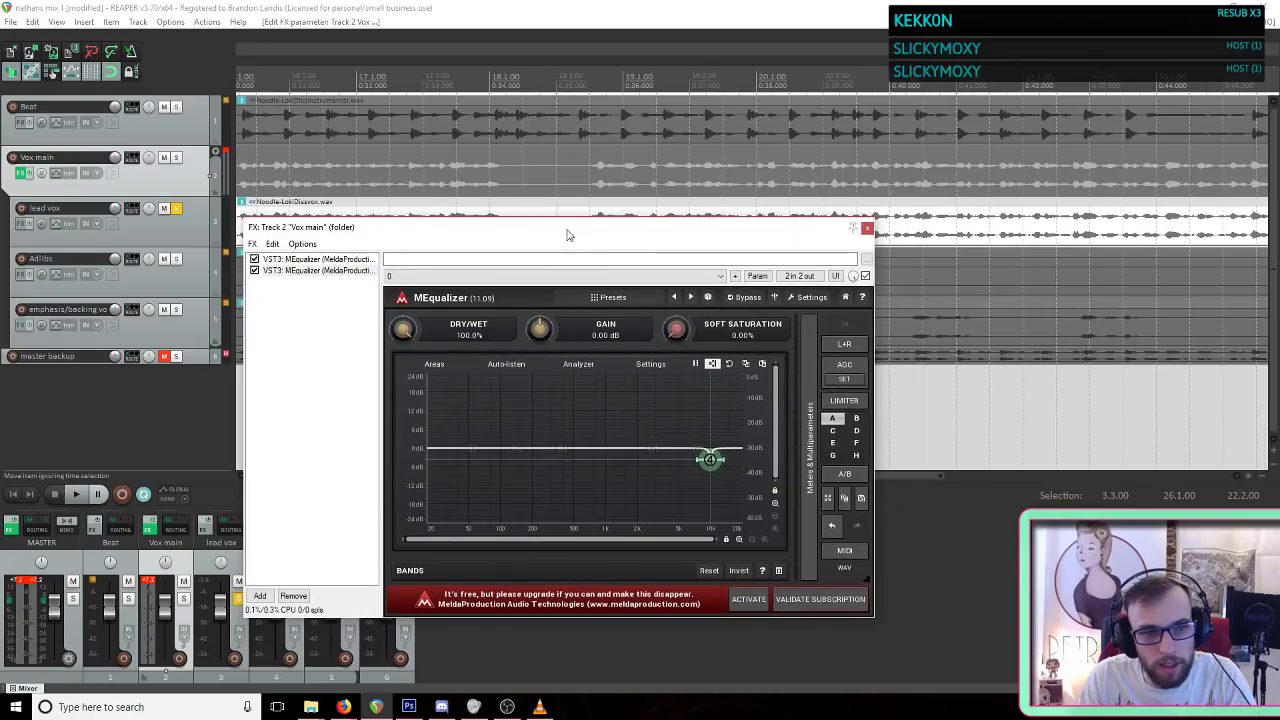
left_click(868, 229)
Step: Unsolo the lead vox track and listen to the full mix from 17.3.00
left_click(167, 241)
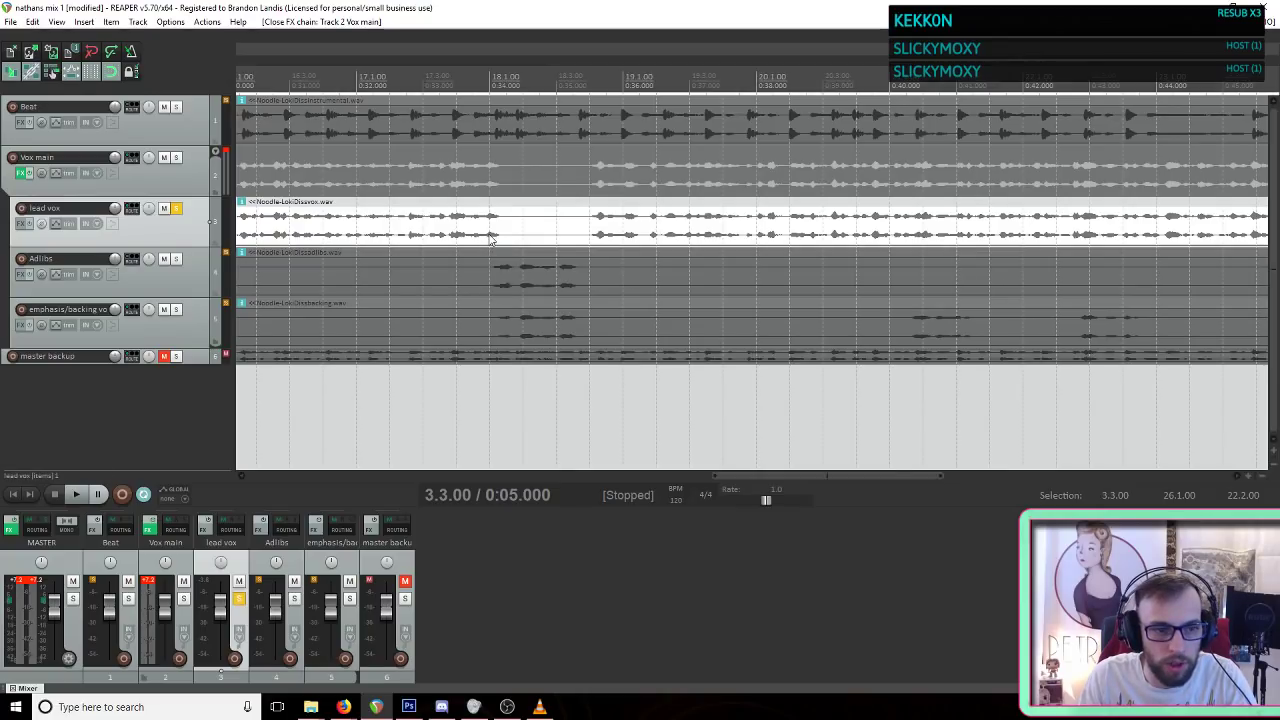
left_click(422, 202)
left_click(175, 212)
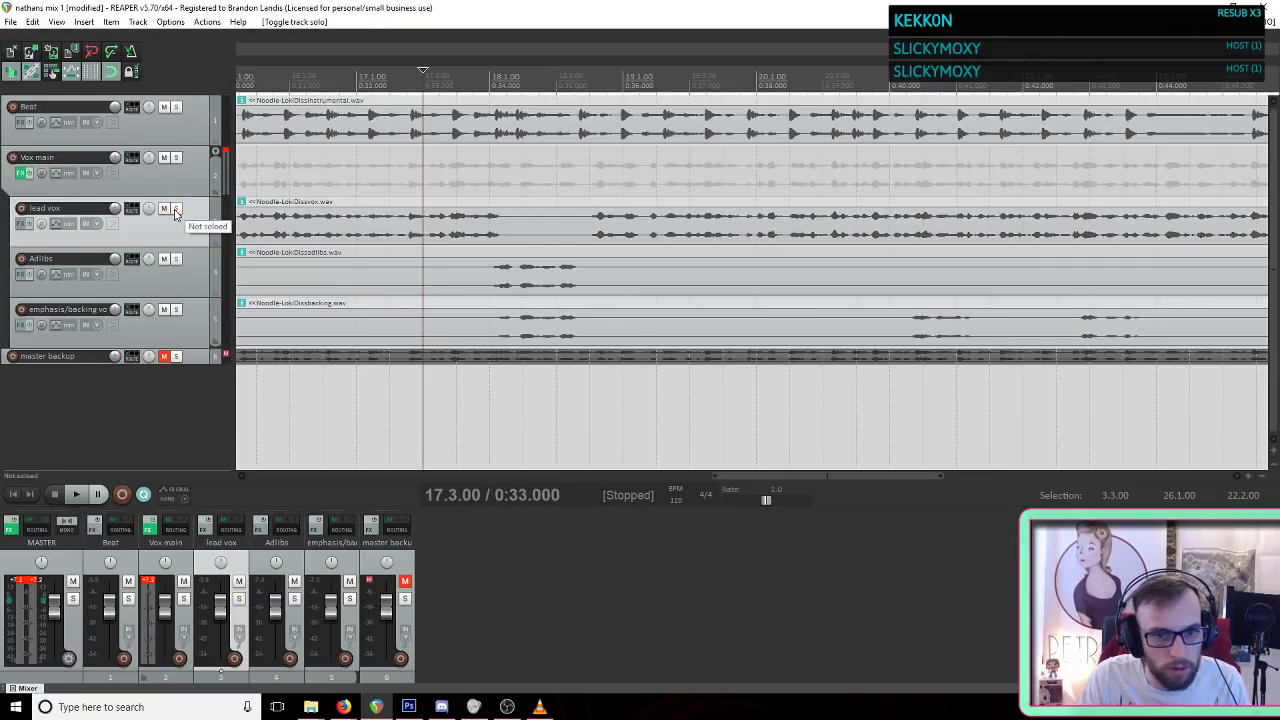
key("space")
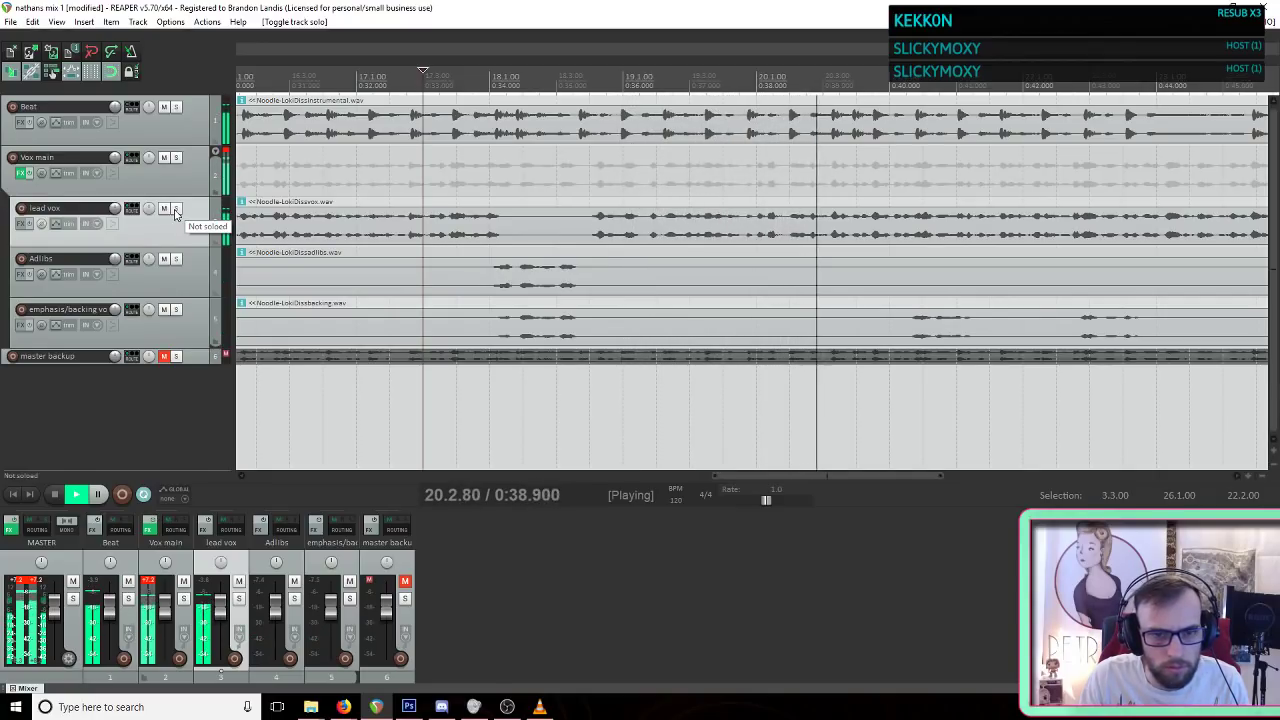
key("space")
Step: Nest the Adlibs track inside the lead vox track as its child
left_click_drag(176, 283, 172, 227)
scroll(897, 248, "down", 5)
scroll(897, 248, "down", 1)
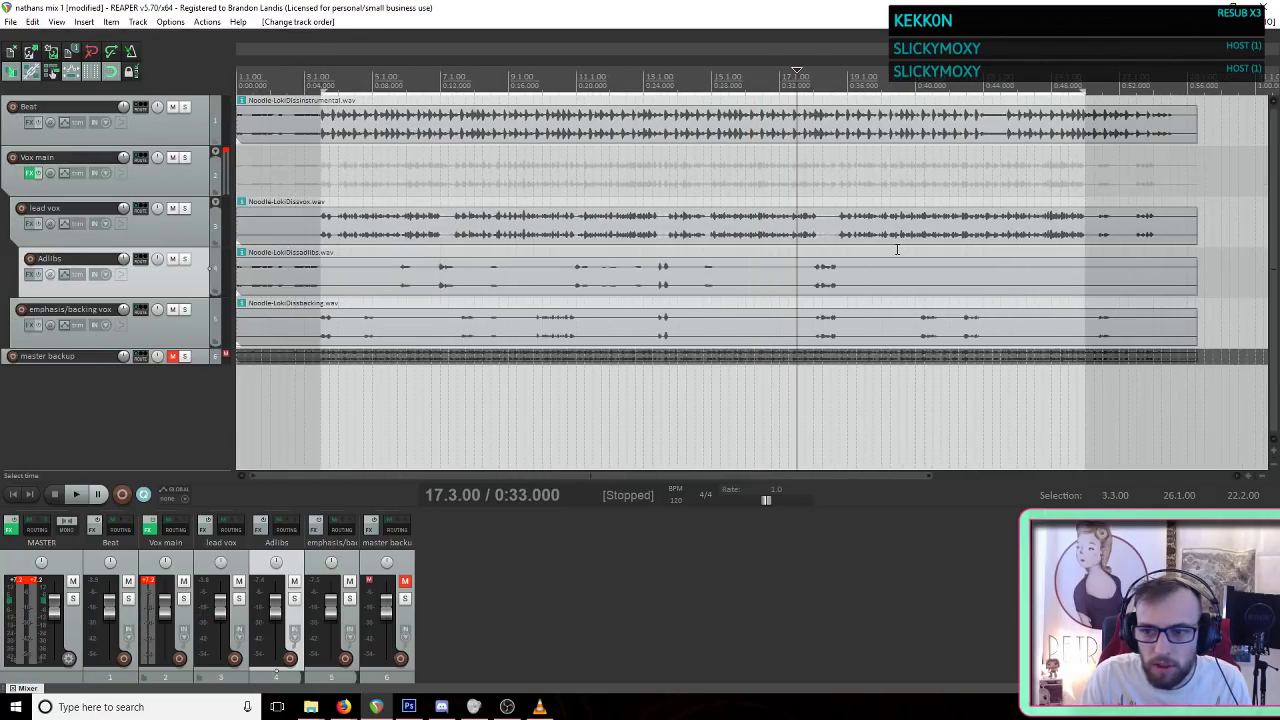
Step: Select the lead vox track and examine how the adlib and backing clips line up with the lead vocal around bar 18
scroll(777, 286, "up", 4)
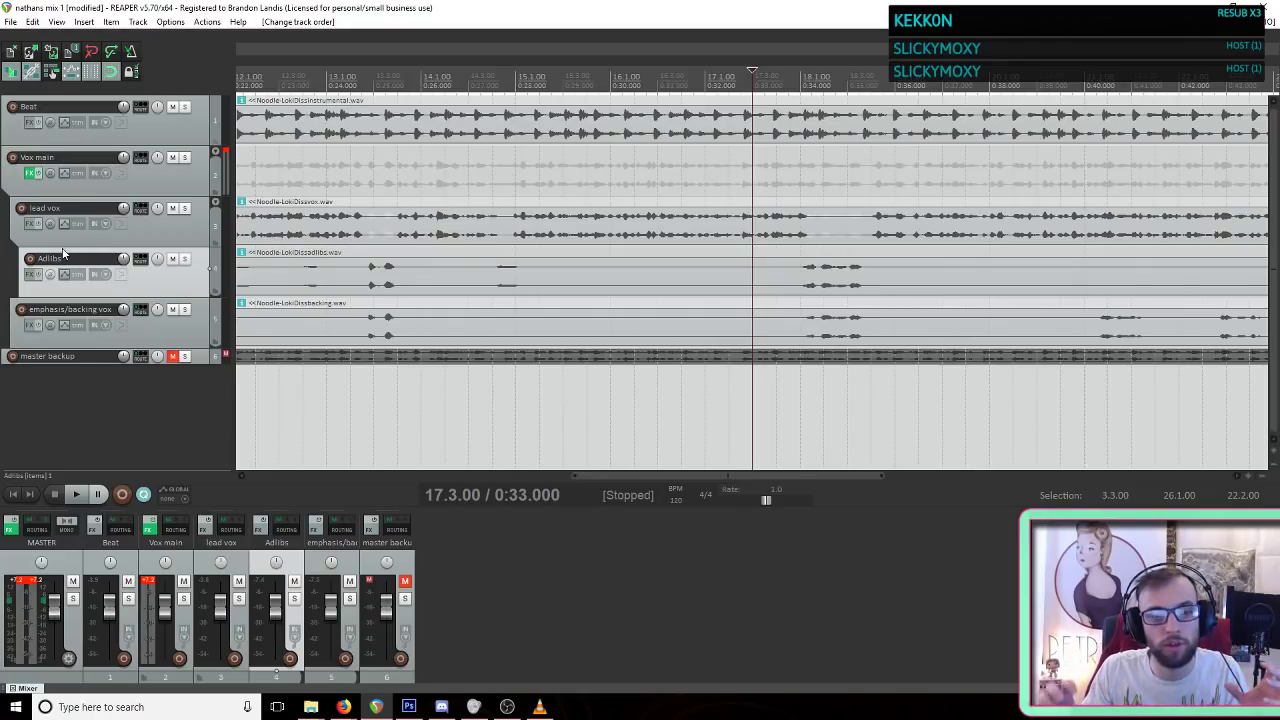
left_click(172, 244)
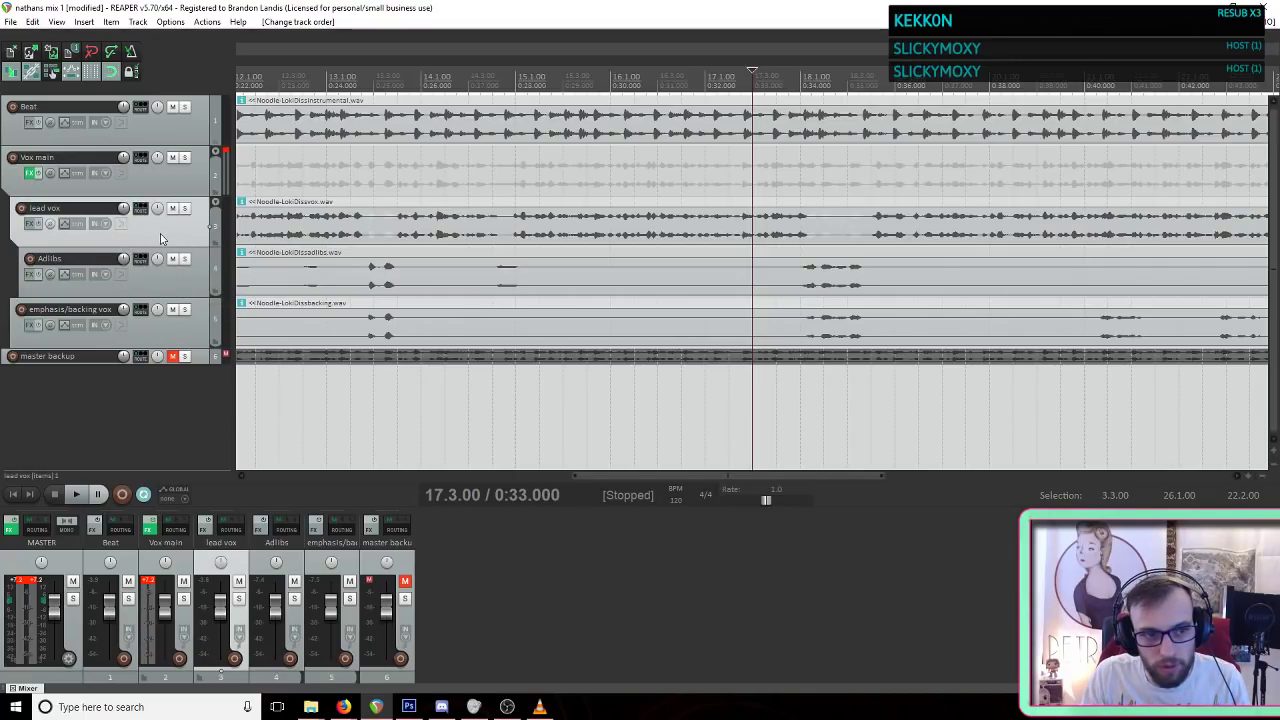
scroll(935, 350, "down", 3)
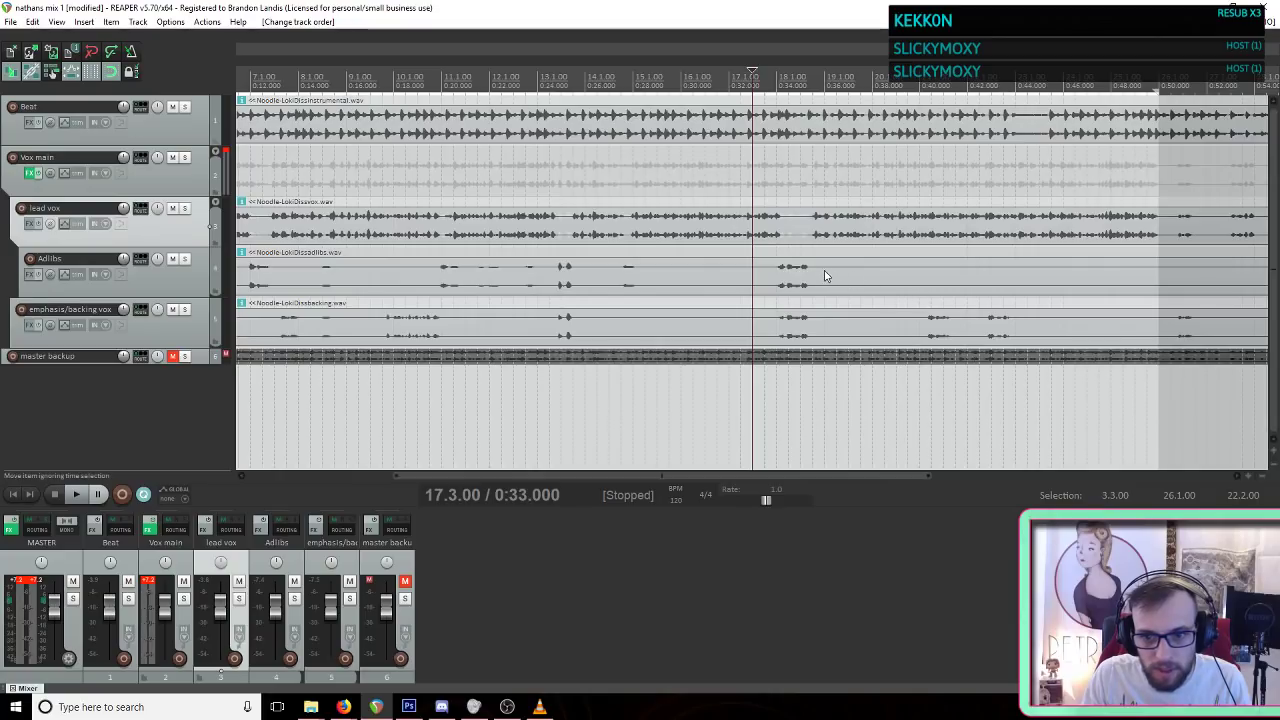
scroll(813, 286, "up", 1)
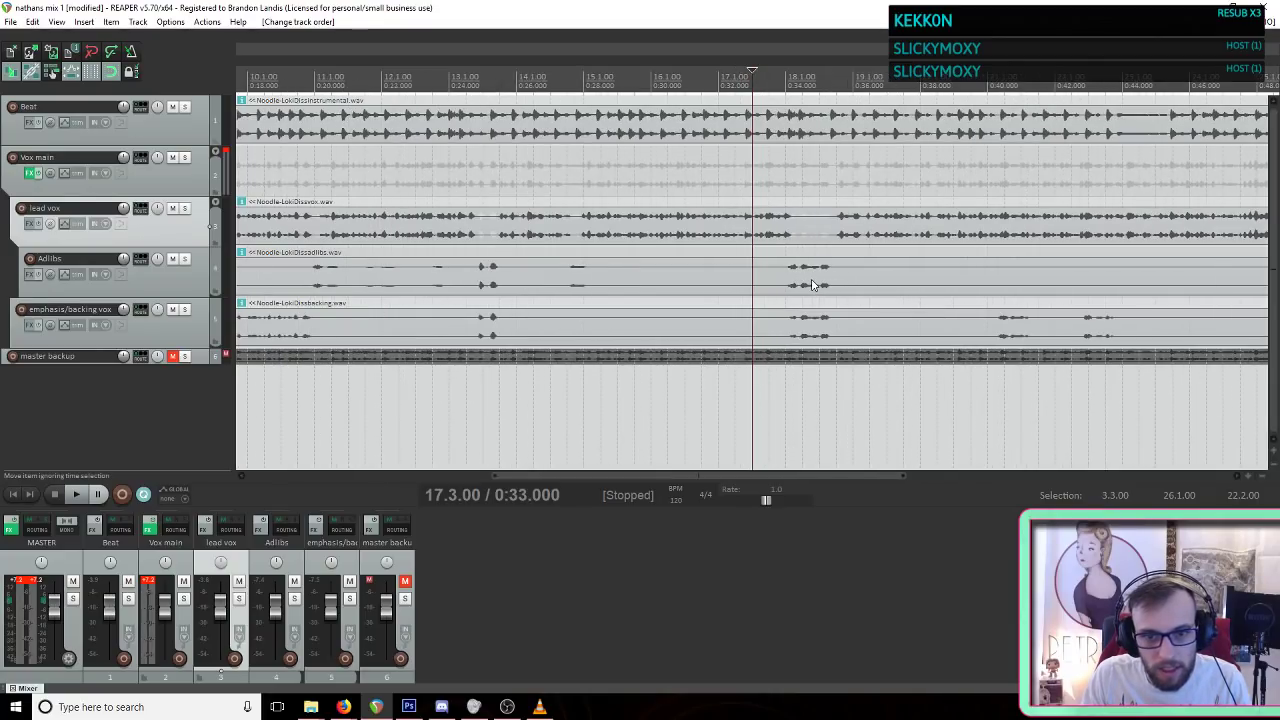
scroll(813, 286, "up", 1)
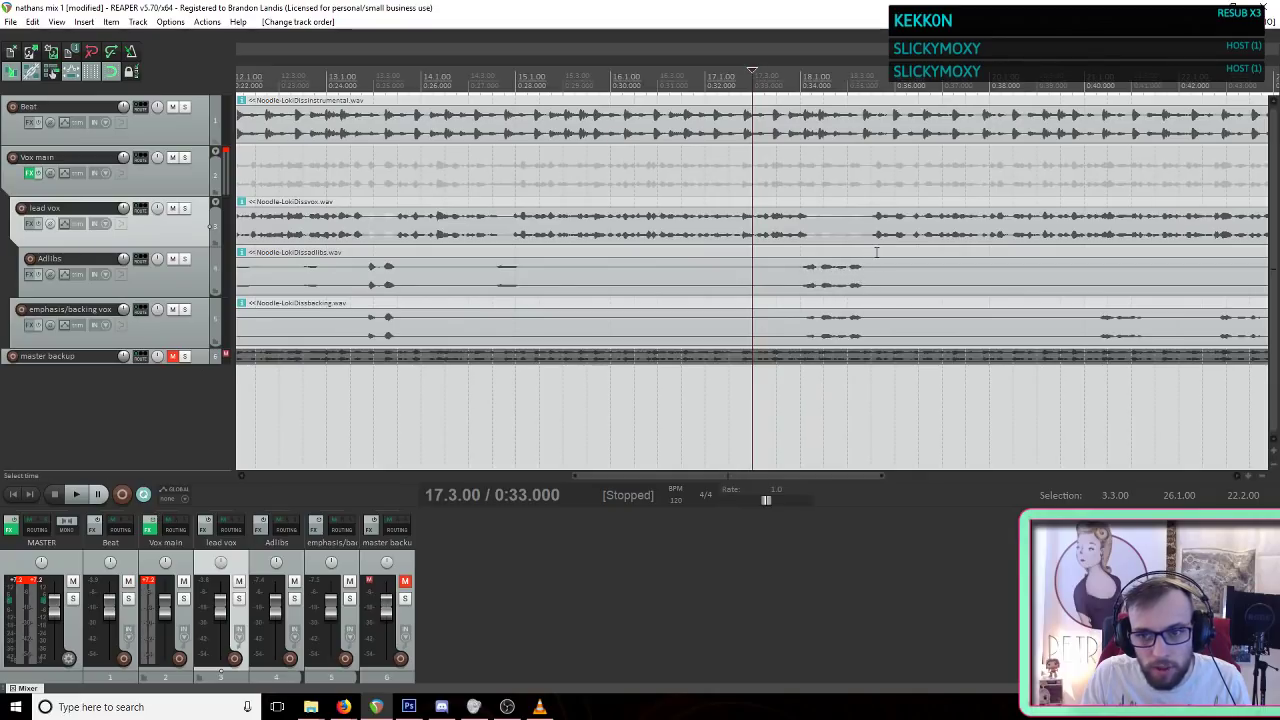
scroll(827, 320, "down", 2)
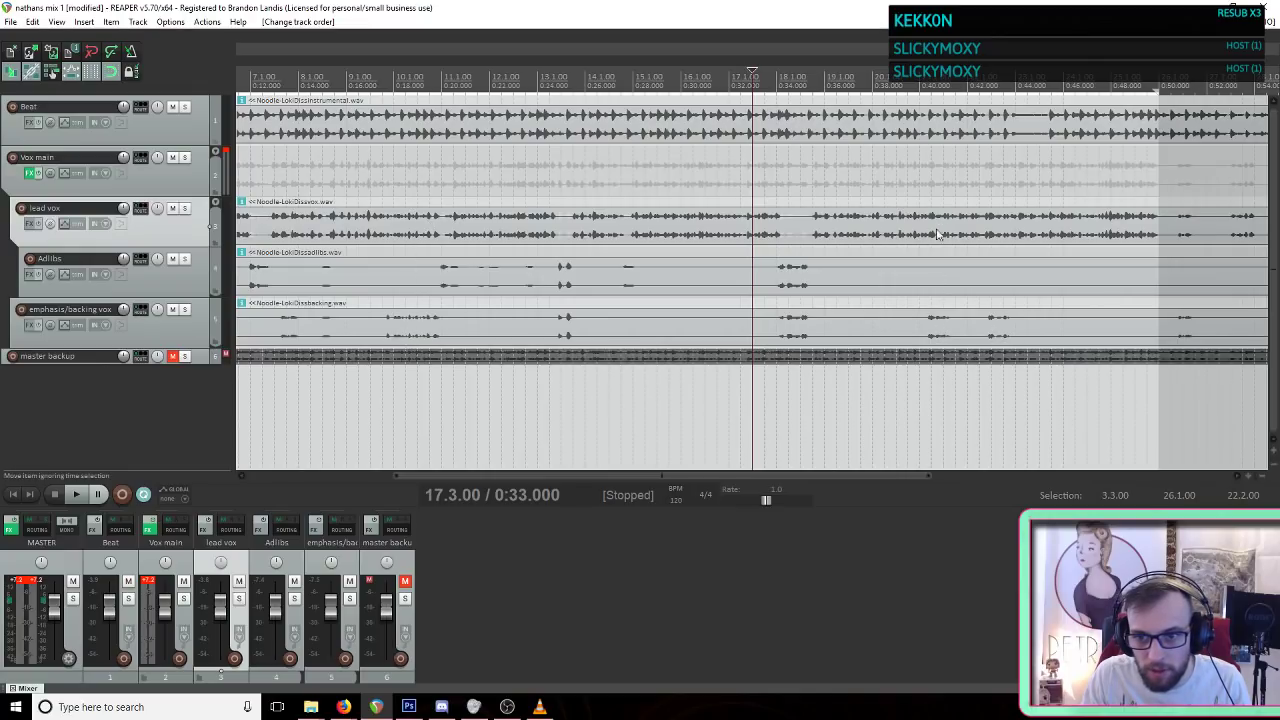
scroll(840, 328, "up", 4)
scroll(836, 325, "down", 4)
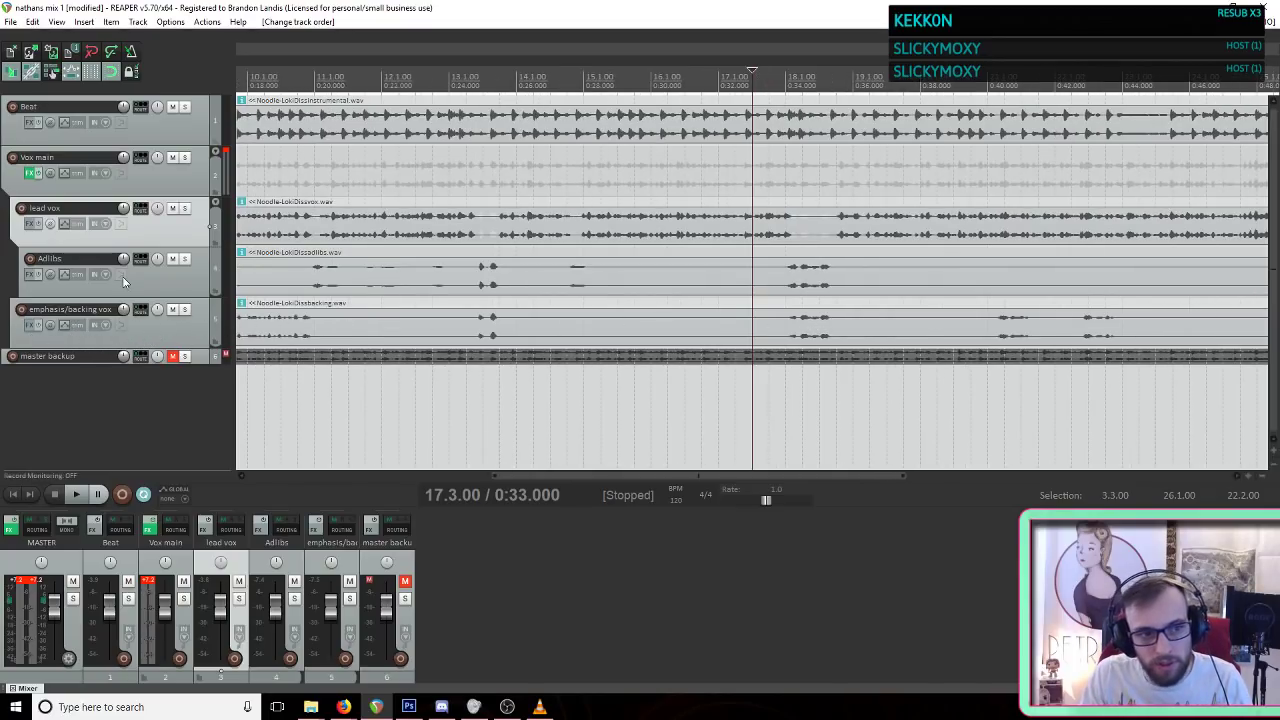
Step: Add the VST3 Red 3 Compressor to the lead vox track and move its effects window below the tracks
left_click(31, 223)
left_click(41, 281)
type("comp")
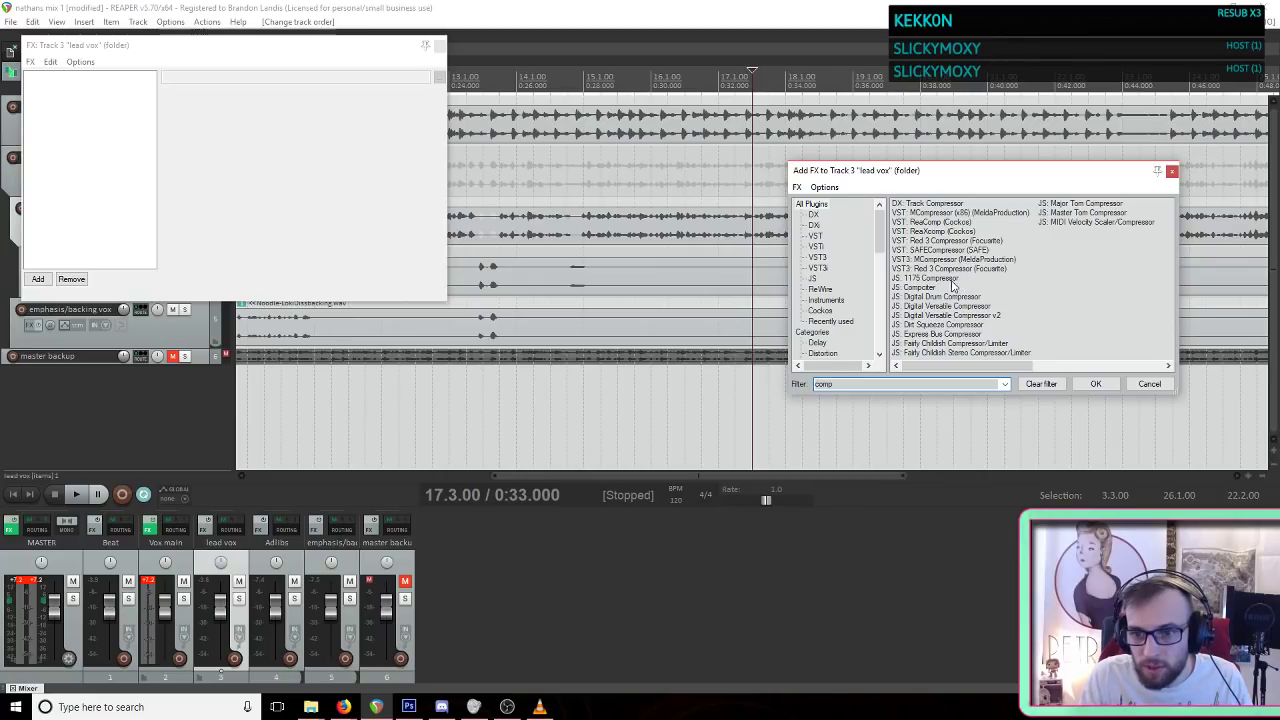
double_click(953, 269)
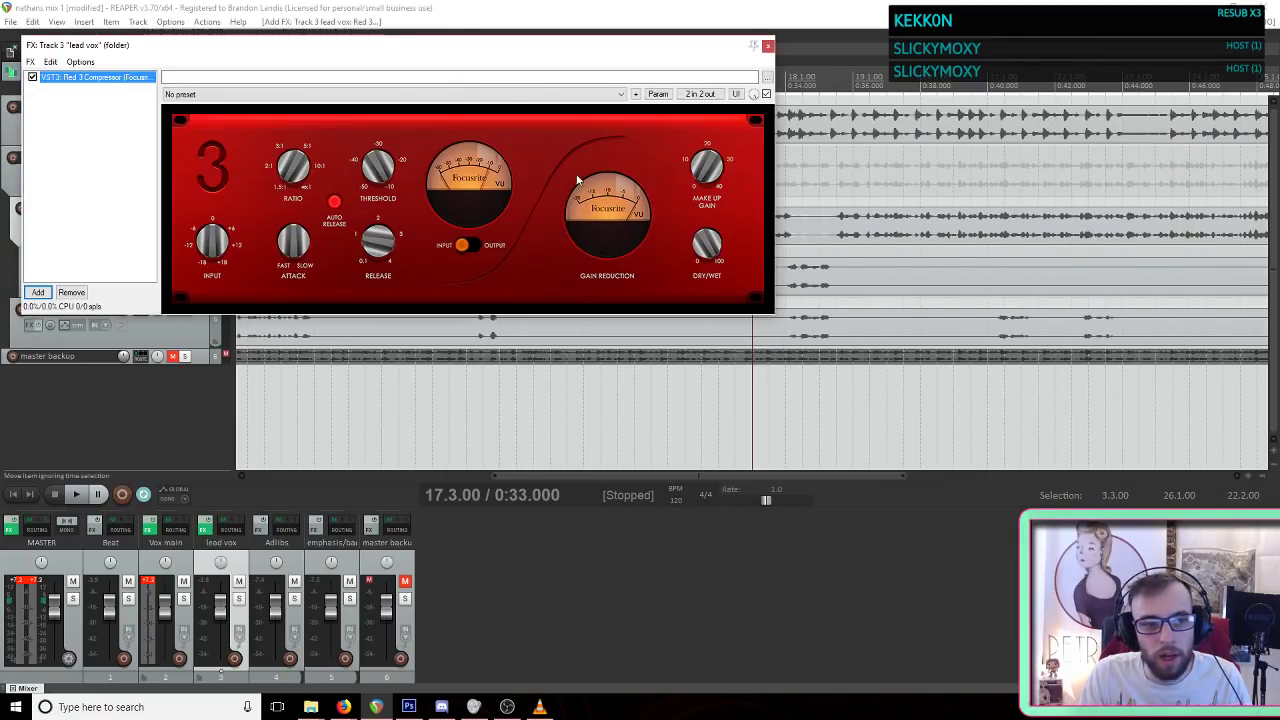
left_click_drag(502, 55, 501, 165)
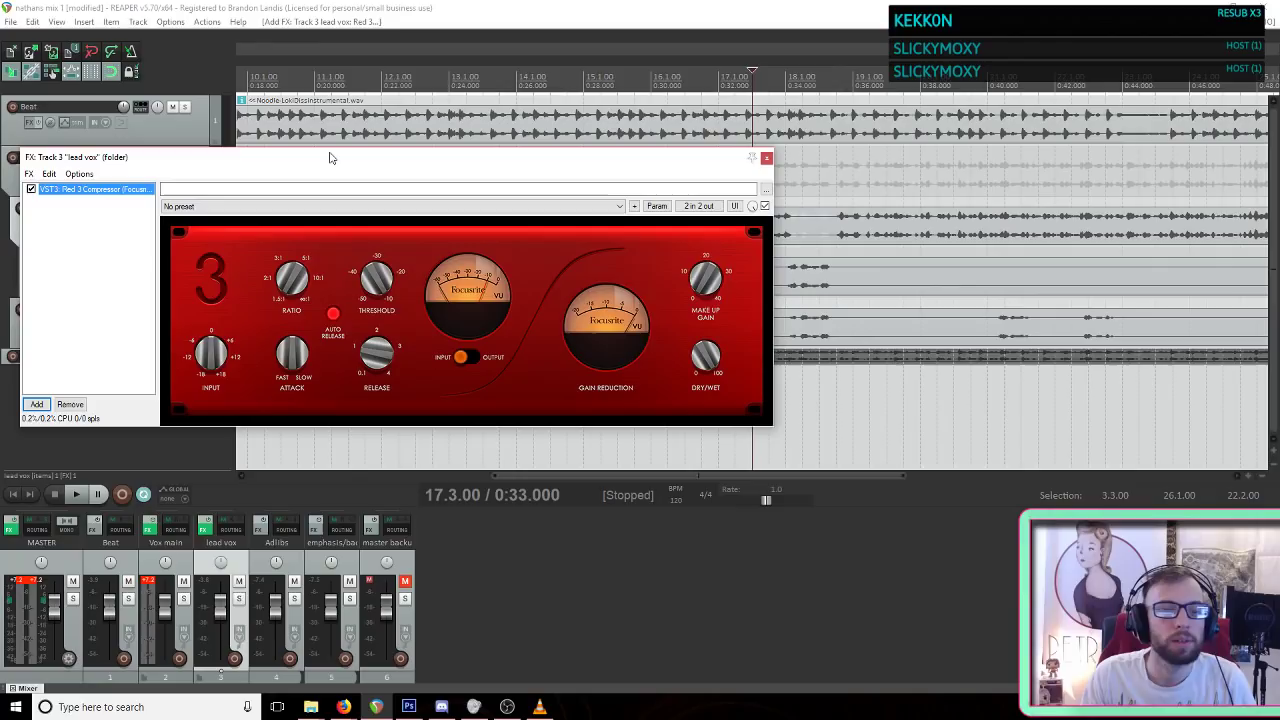
left_click_drag(331, 157, 517, 378)
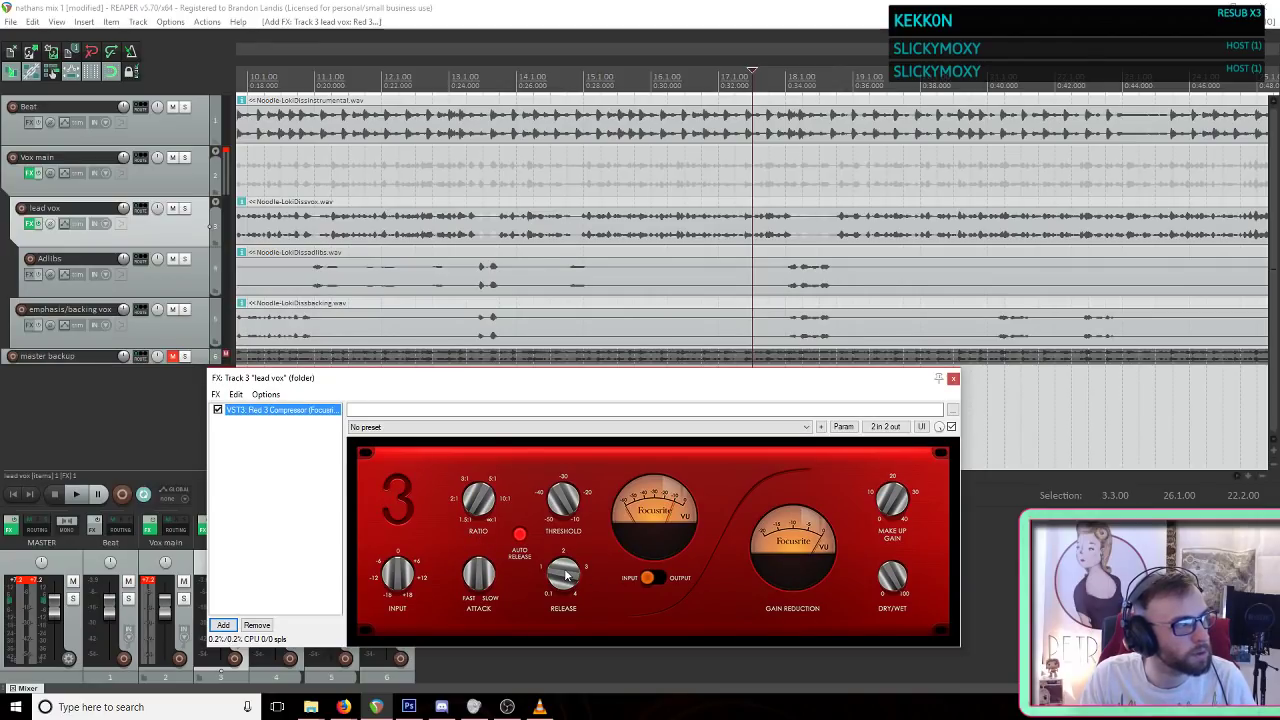
left_click(713, 9)
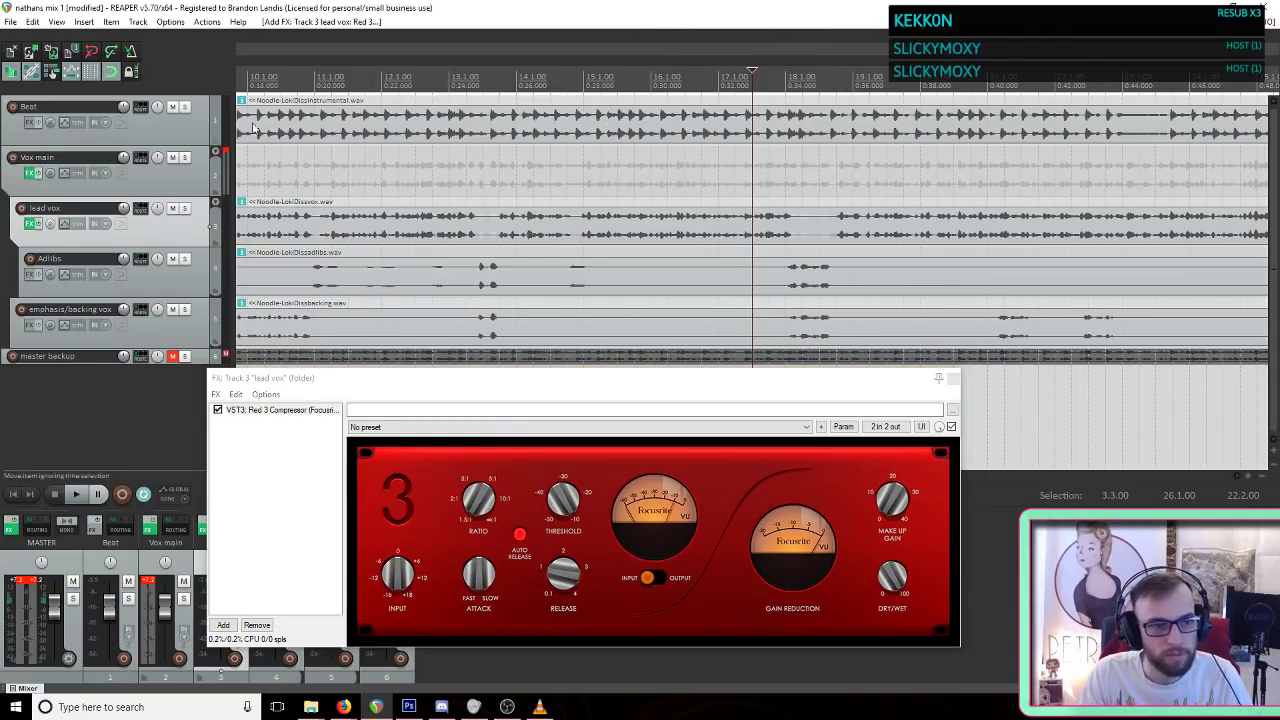
Step: Listen briefly to the full mix from 17.3.00, solo the Vox main track and place the edit cursor near 11.1.00
key("space")
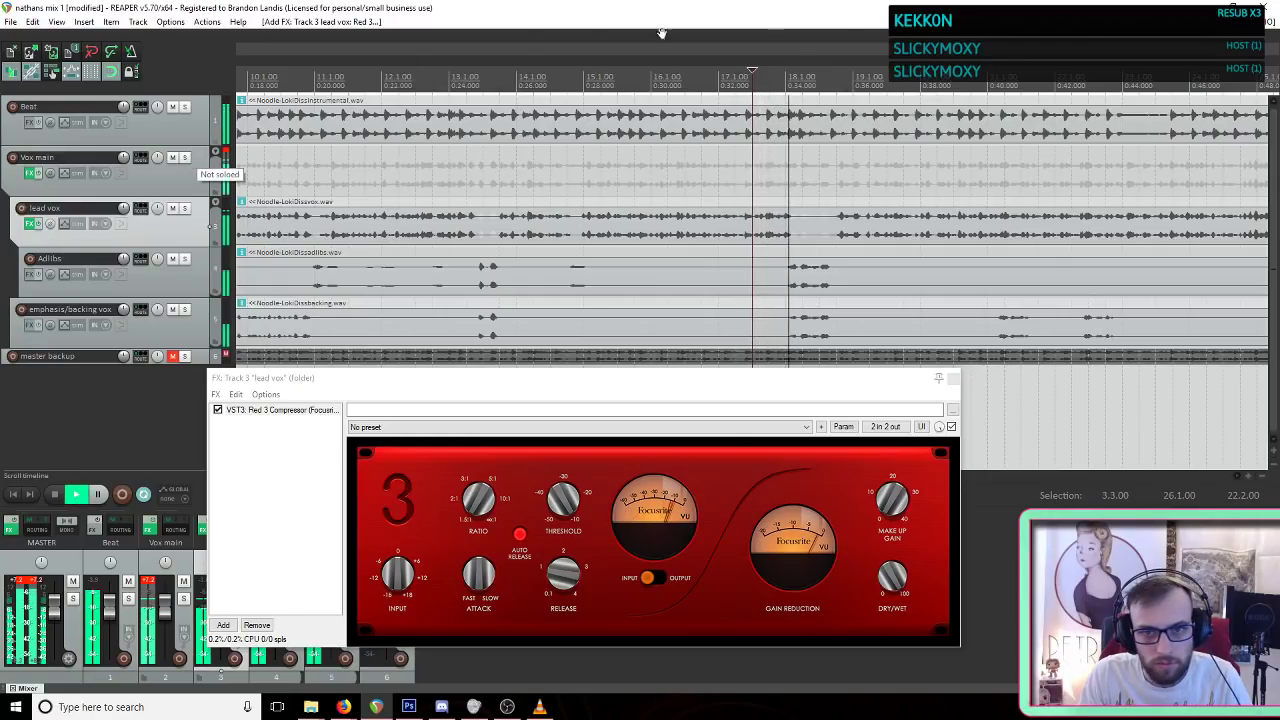
key("space")
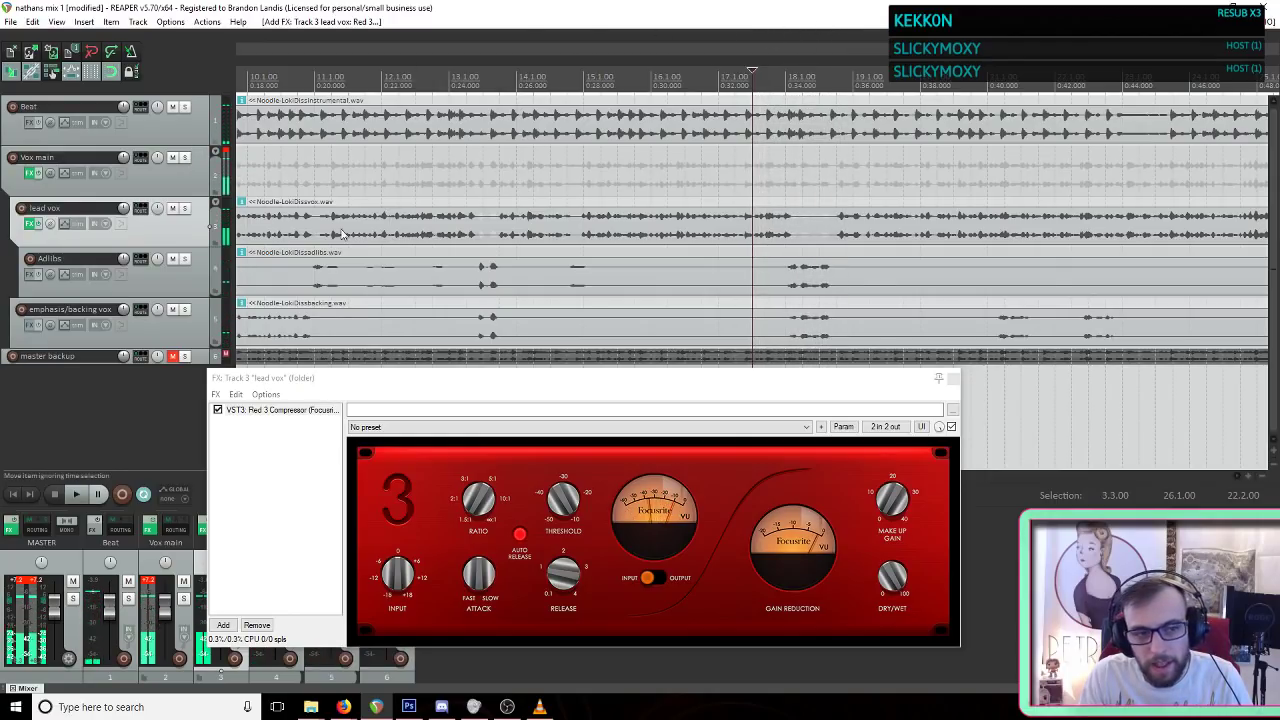
left_click(184, 157)
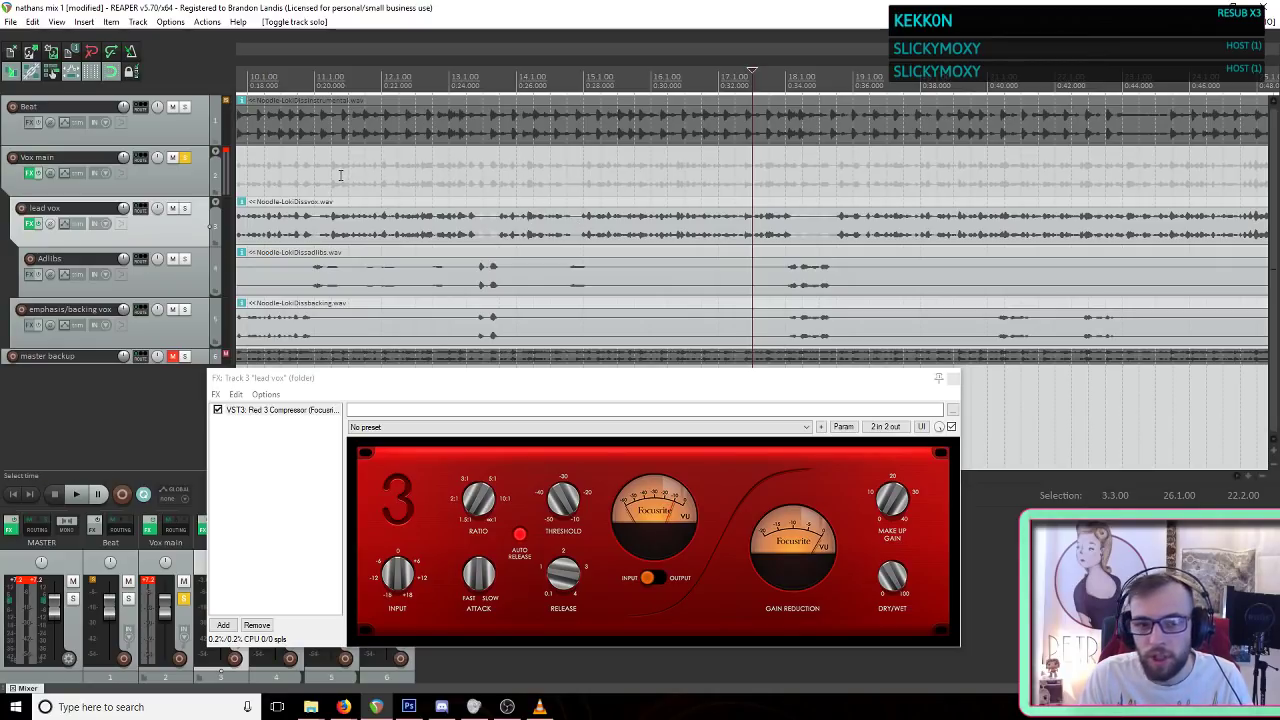
left_click(329, 178)
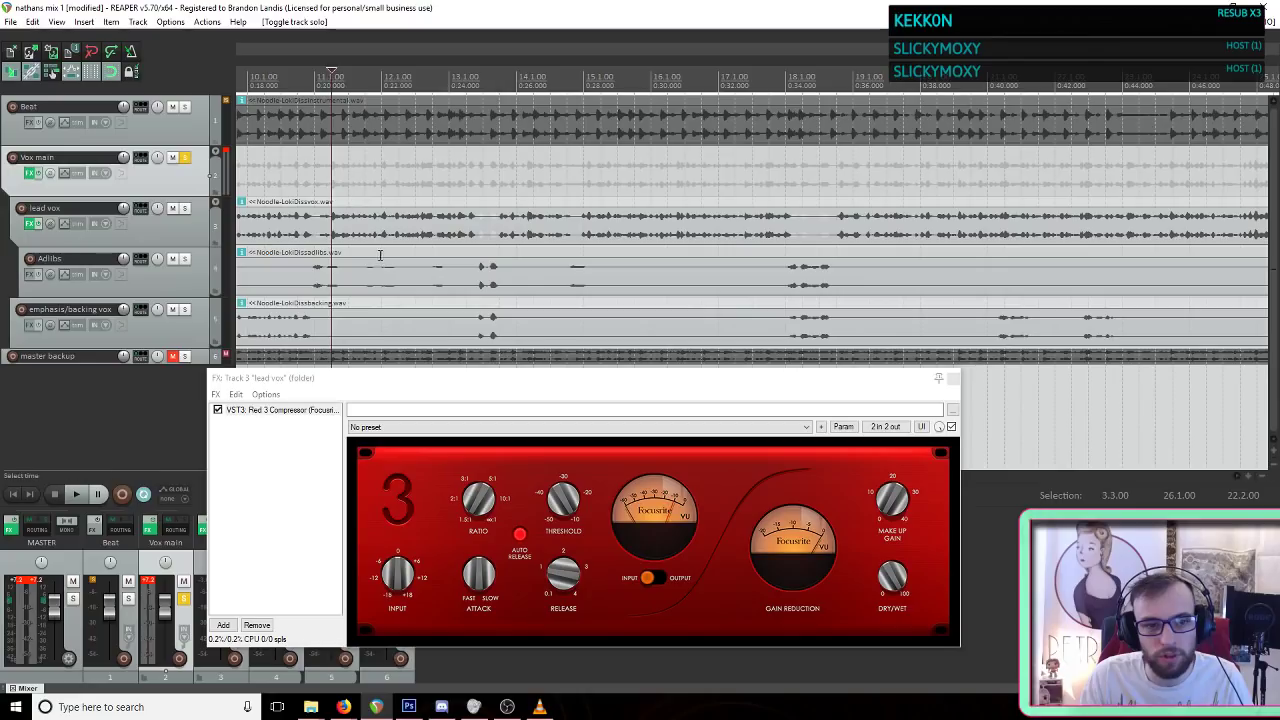
Step: On the lead vox Red 3 Compressor, lower the ratio, speed up the attack and fine-tune the release and threshold
scroll(379, 259, "down", 3)
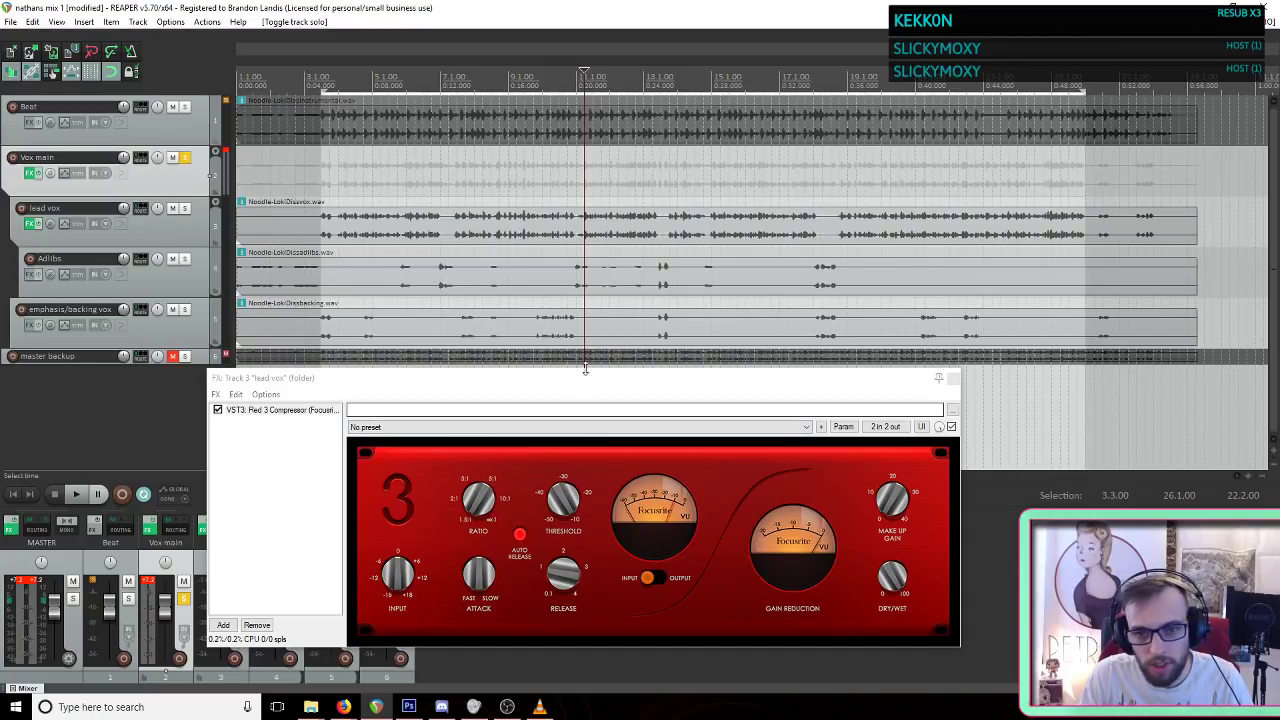
scroll(606, 318, "up", 4)
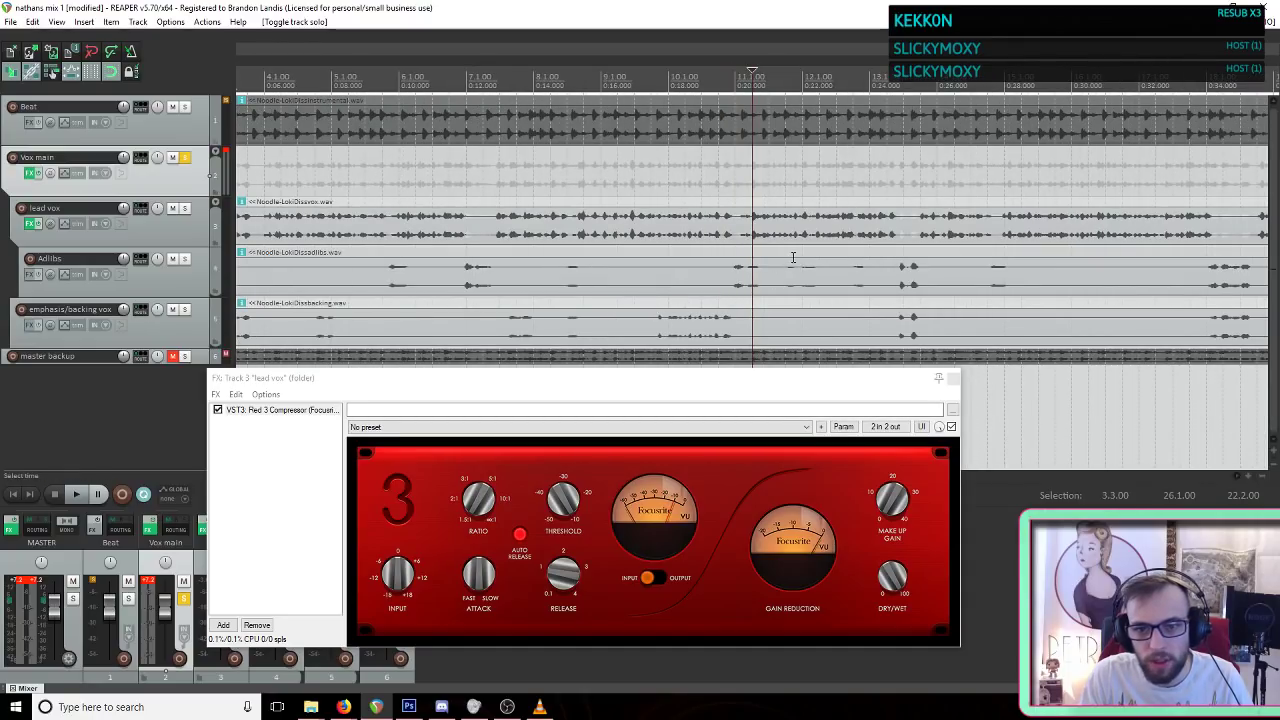
mouse_move(484, 503)
left_mouse_down()
mouse_move(490, 469)
mouse_move(481, 510)
left_mouse_up()
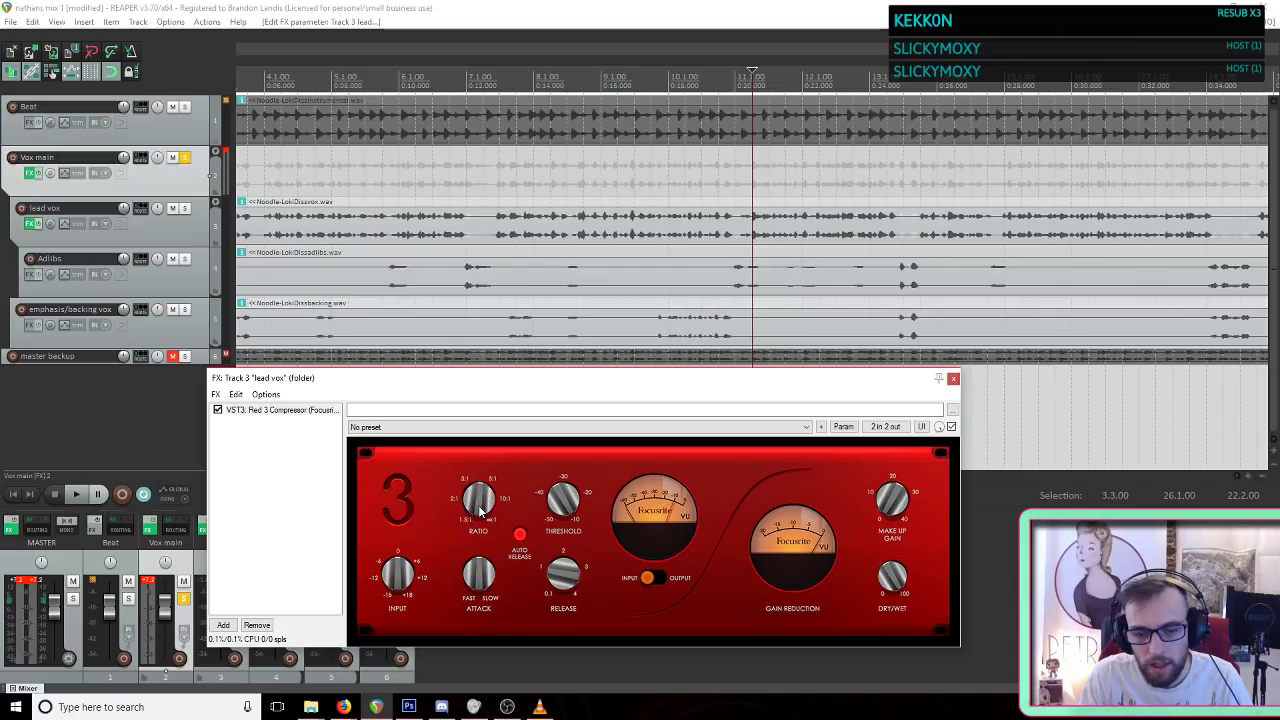
left_click_drag(474, 582, 475, 604)
left_click_drag(558, 570, 558, 574)
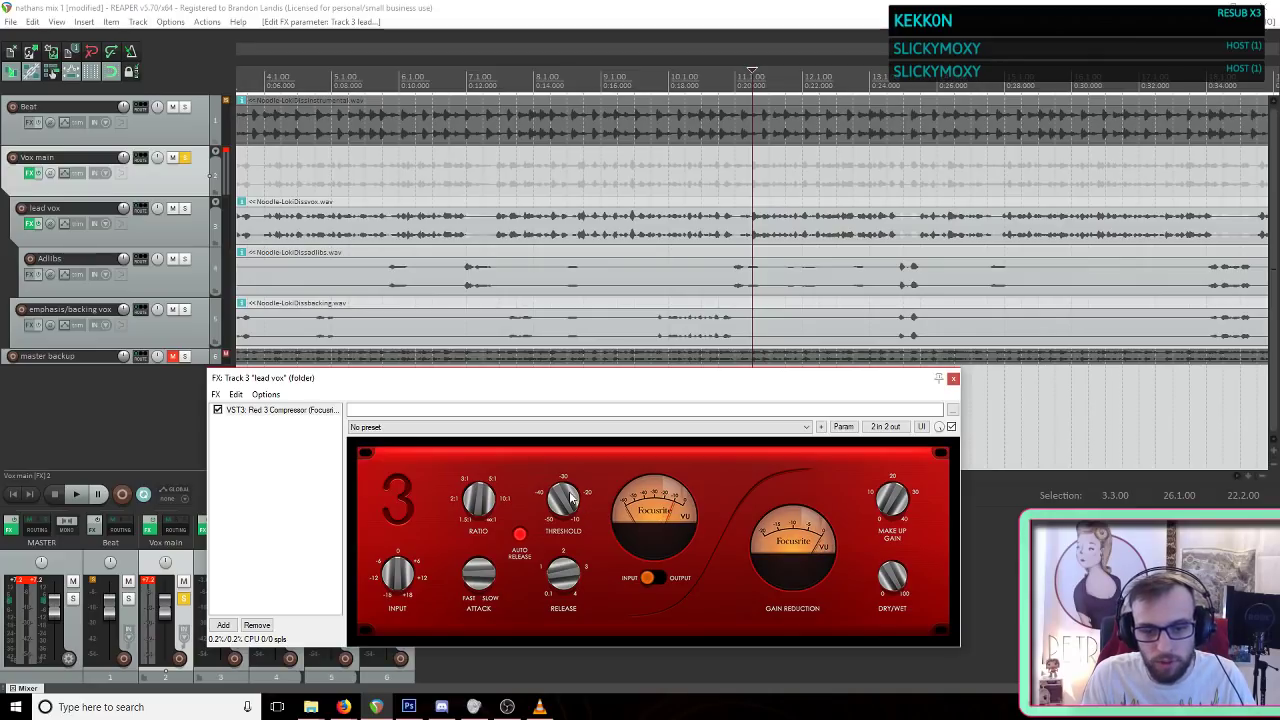
left_click_drag(560, 494, 559, 498)
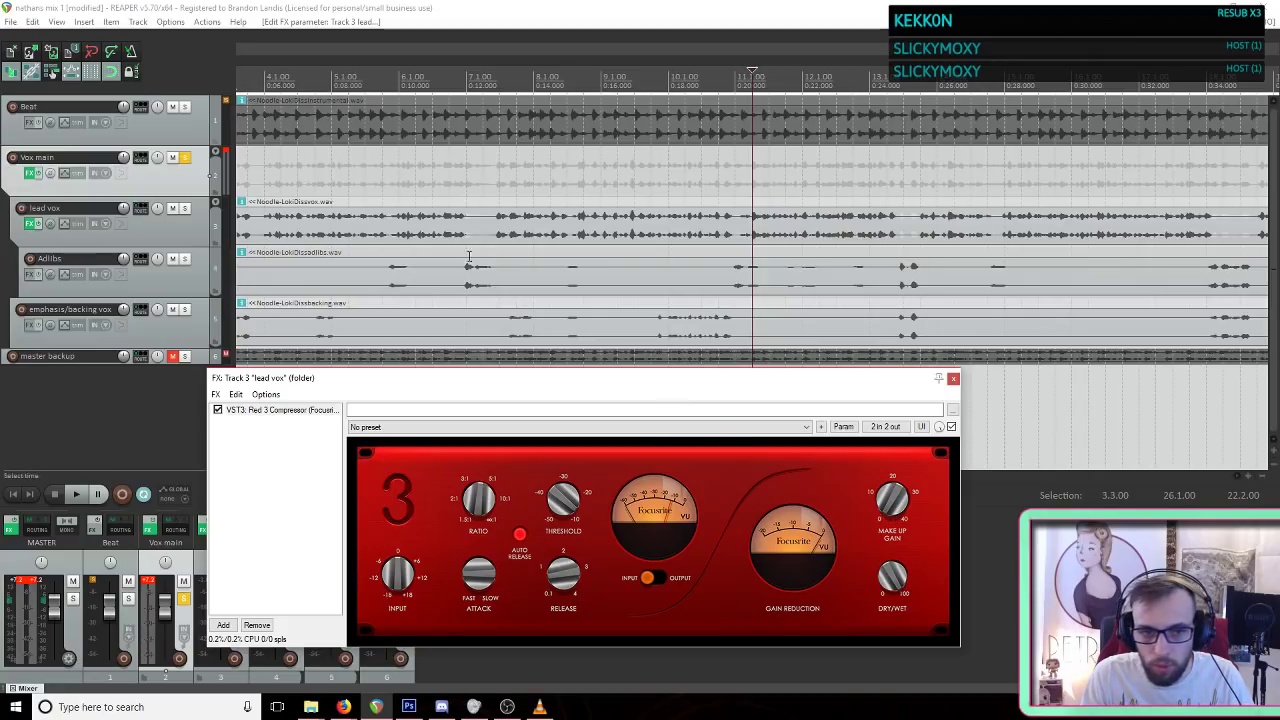
Step: Play the vocals from 3.3.00, solo the lead vox track and fine-tune the compressor's threshold during playback
scroll(450, 242, "down", 4)
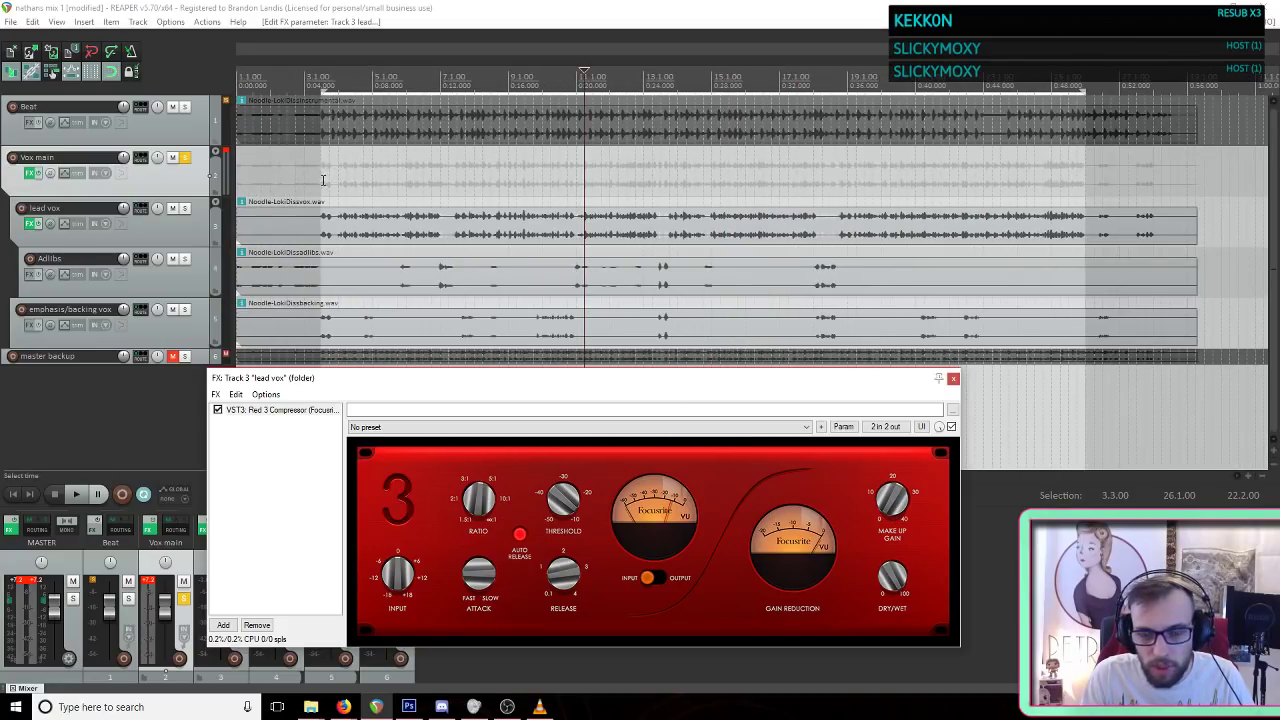
left_click(323, 180)
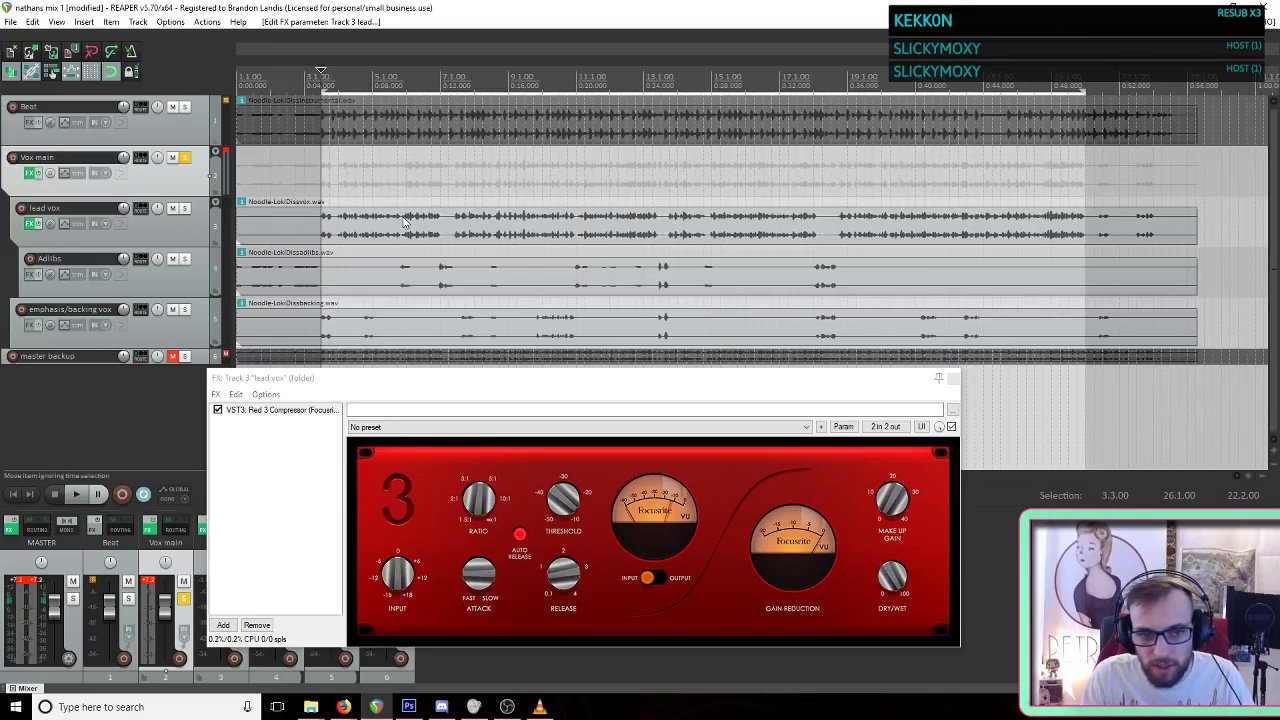
key("space")
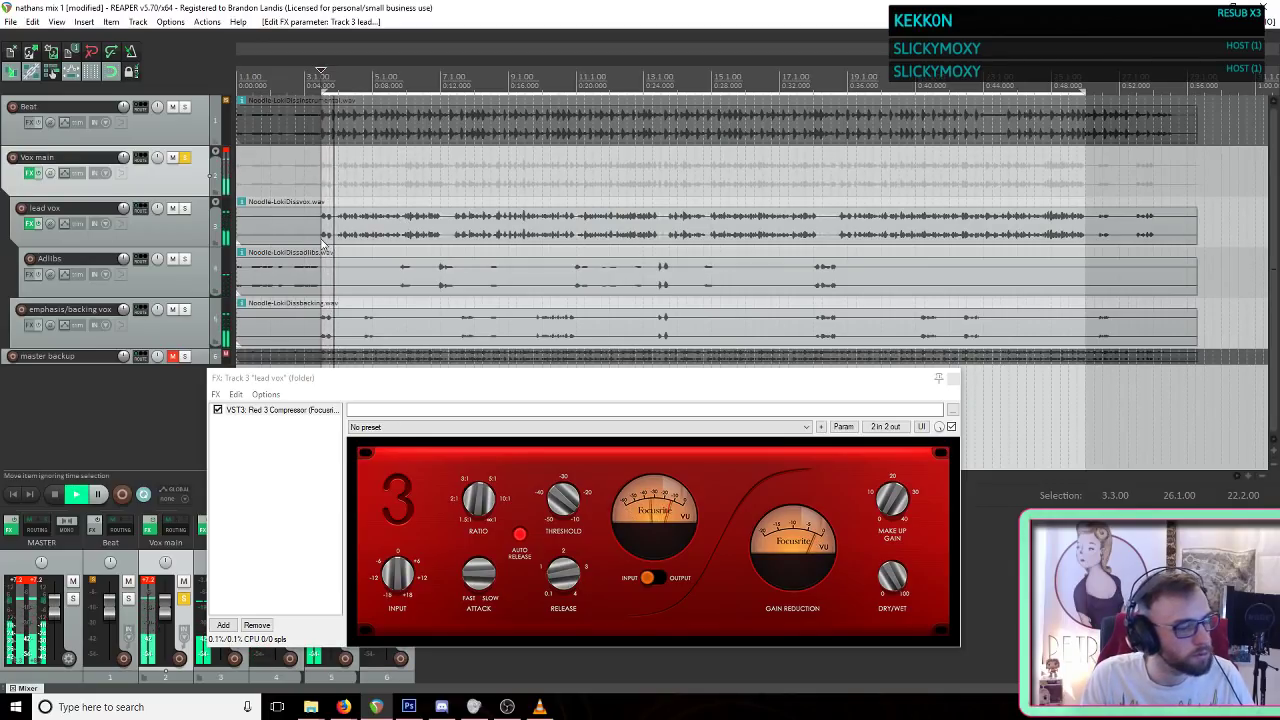
left_click(184, 208)
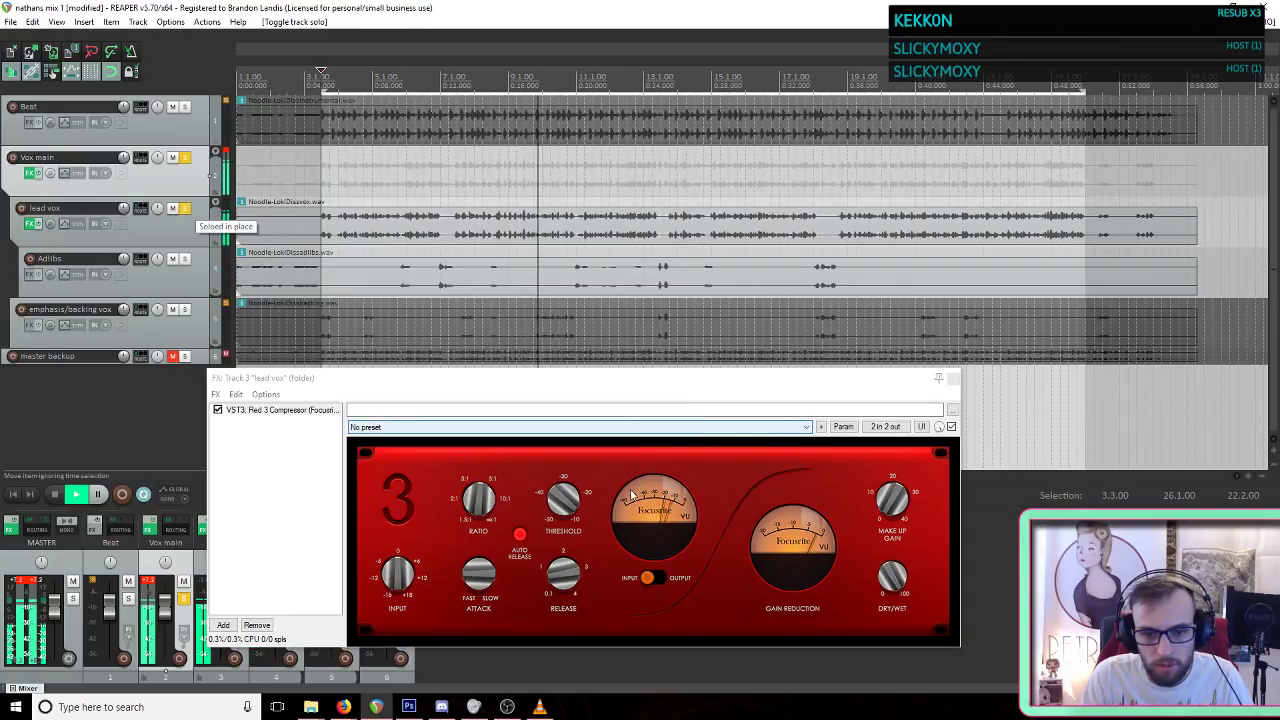
left_click(558, 497)
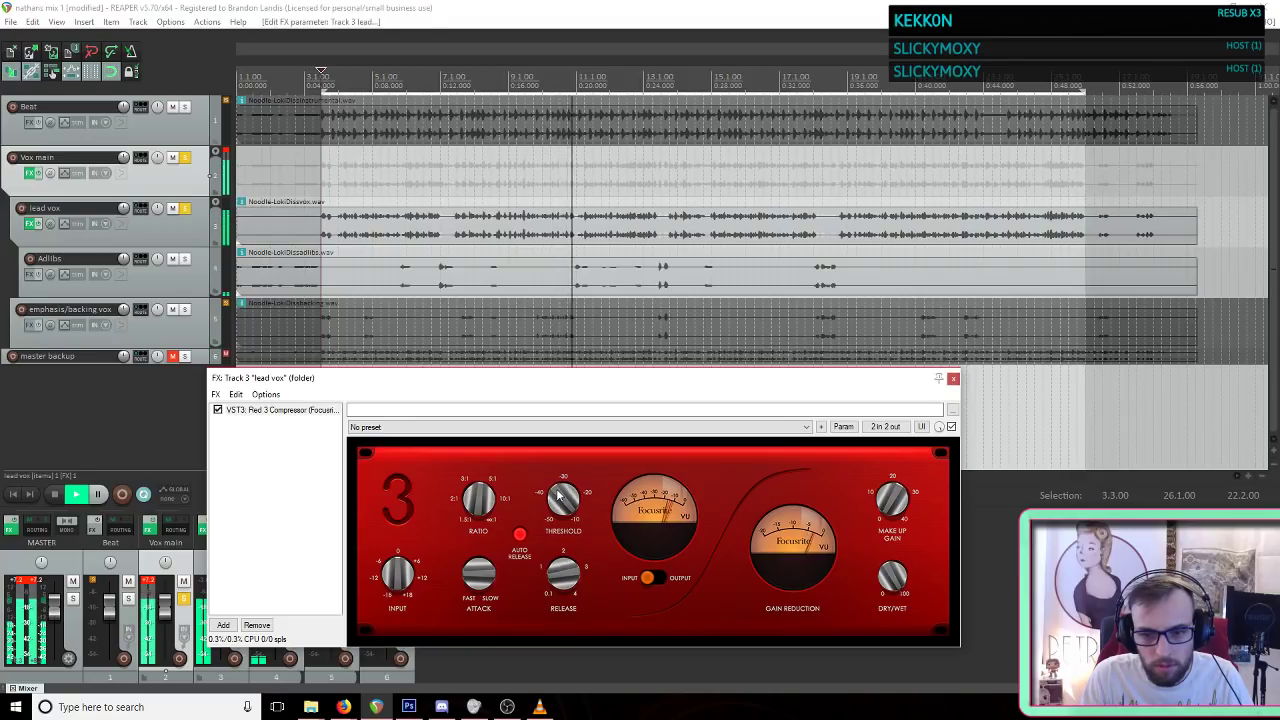
left_click(992, 400)
key("space")
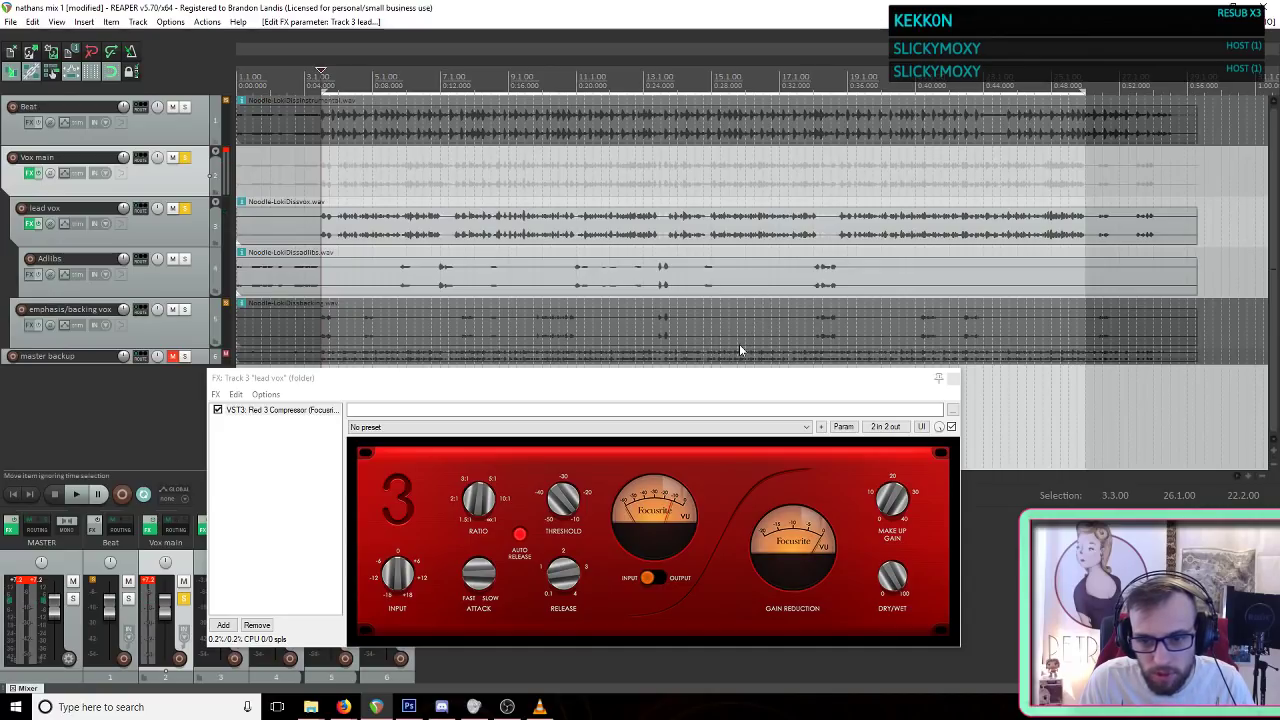
Step: Add the VST Red 3 Compressor as a second effect on lead vox, bypass the VST3 one, adjust its threshold and audition it
left_click(223, 626)
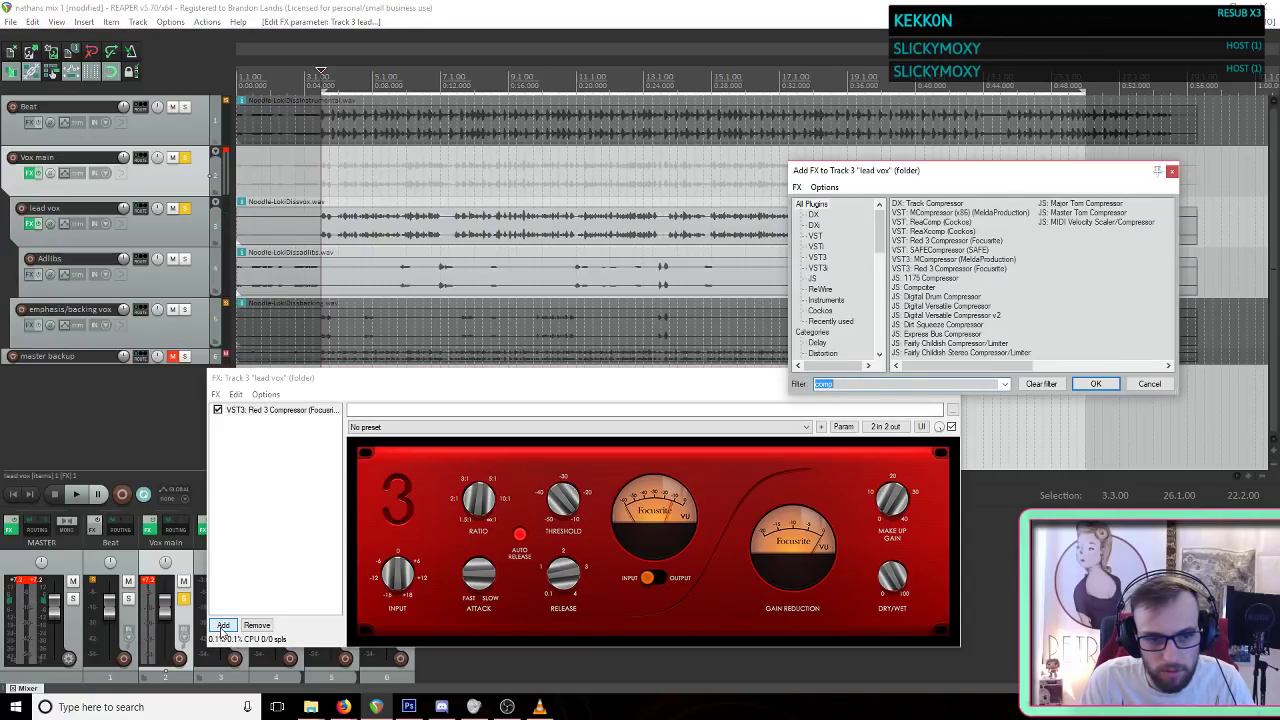
double_click(938, 241)
left_click(218, 410)
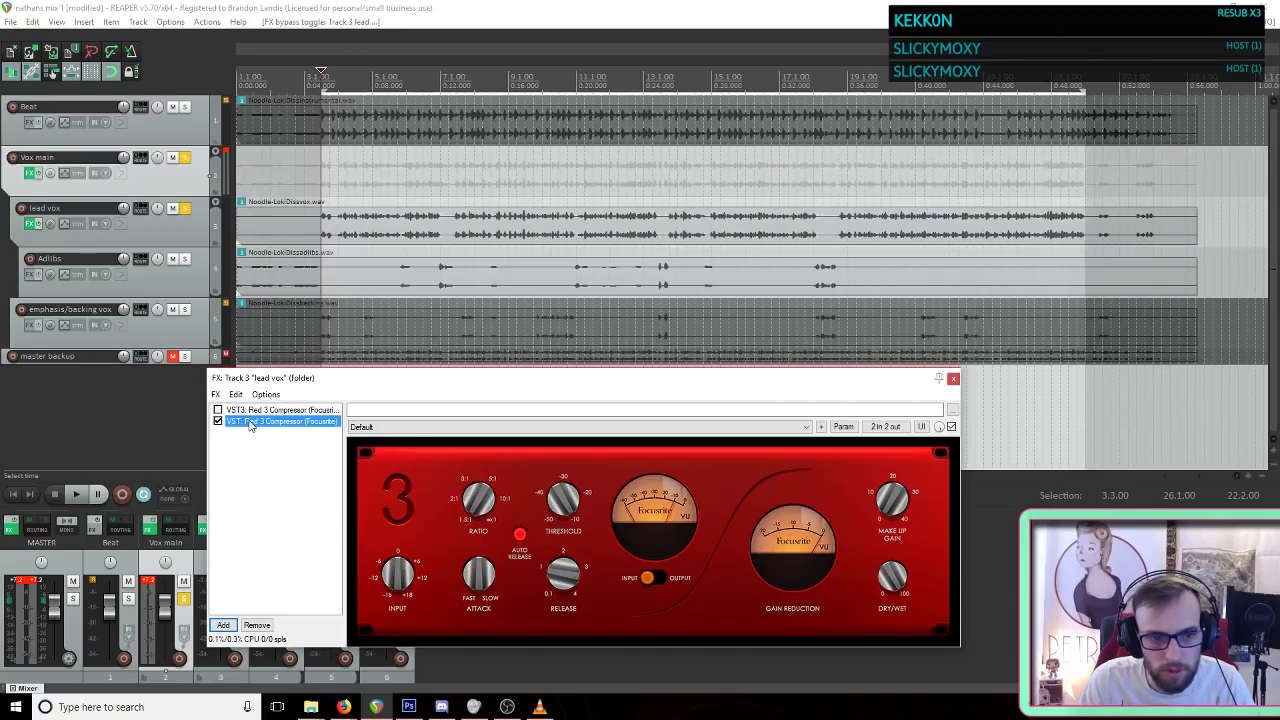
left_click_drag(565, 500, 565, 490)
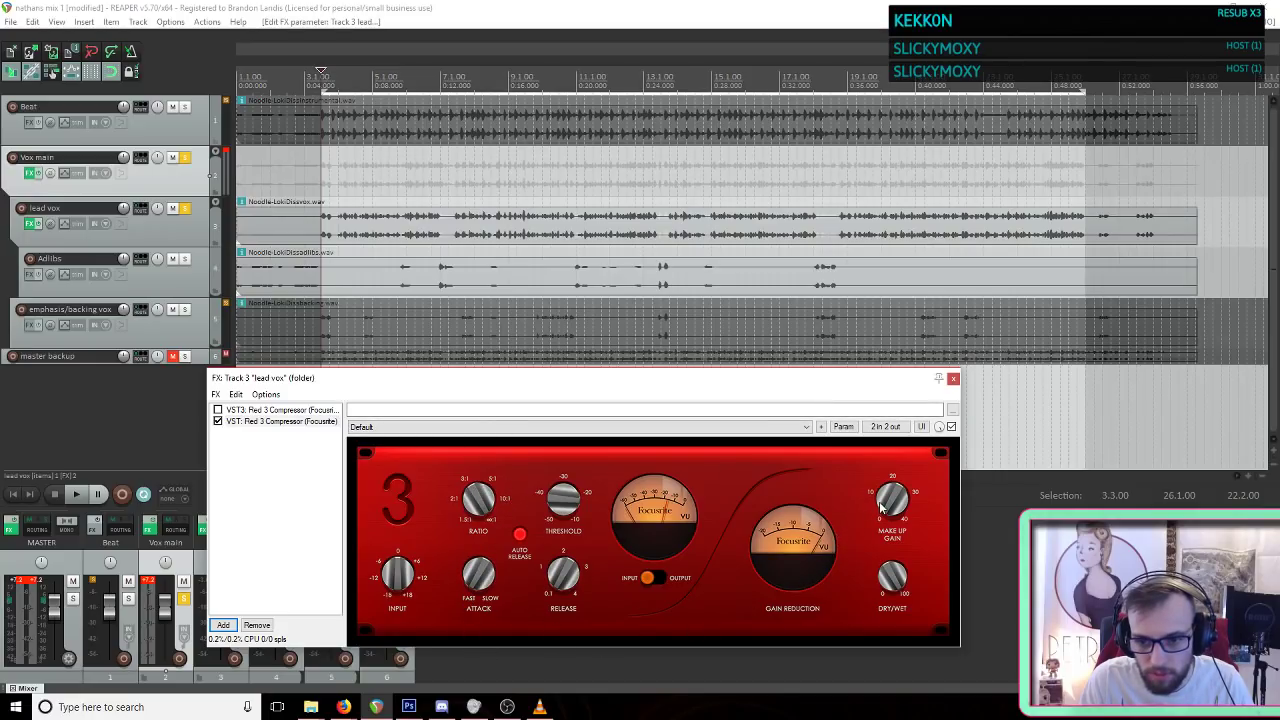
key("space")
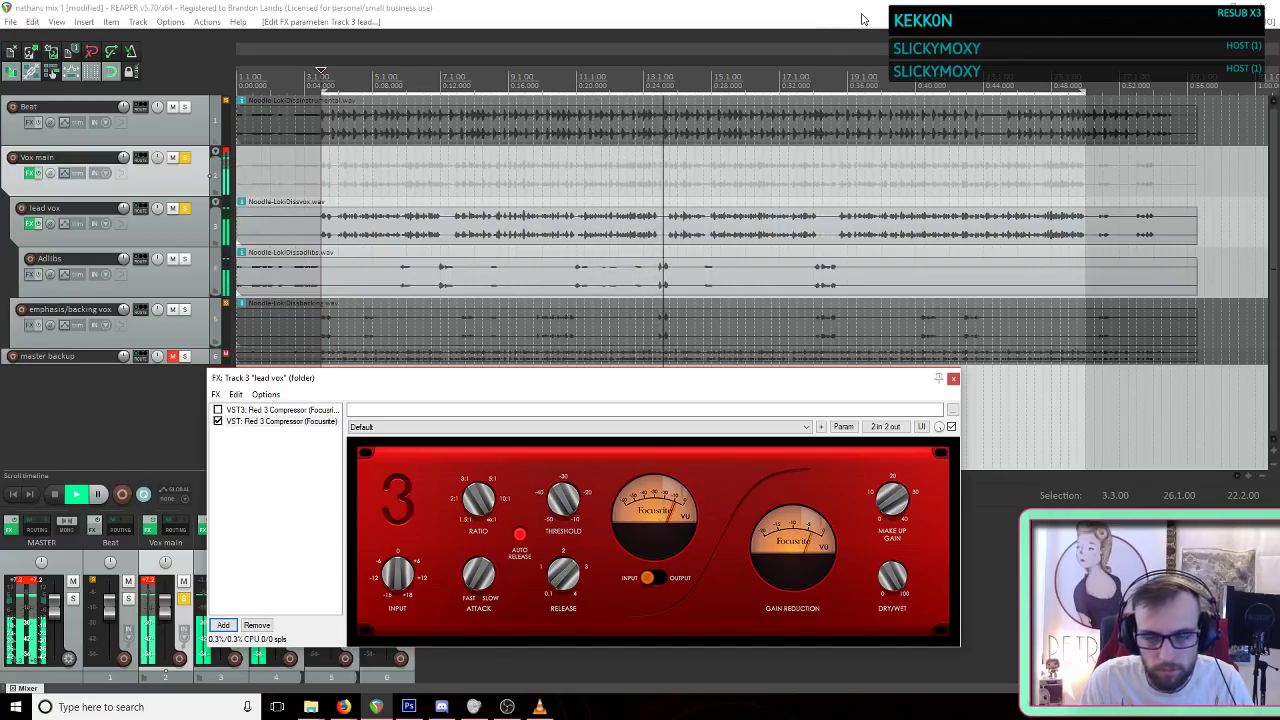
key("space")
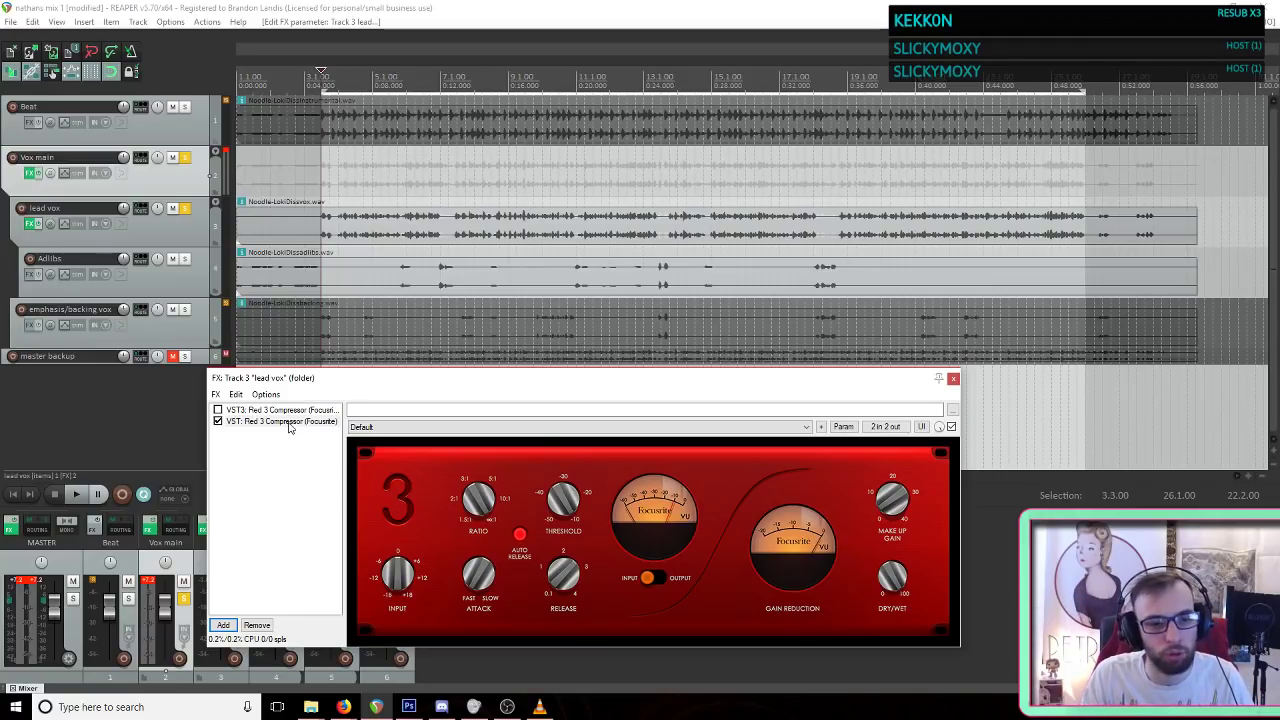
Step: Remove the VST Red 3 Compressor from lead vox and re-enable the VST3 version
left_click(289, 423)
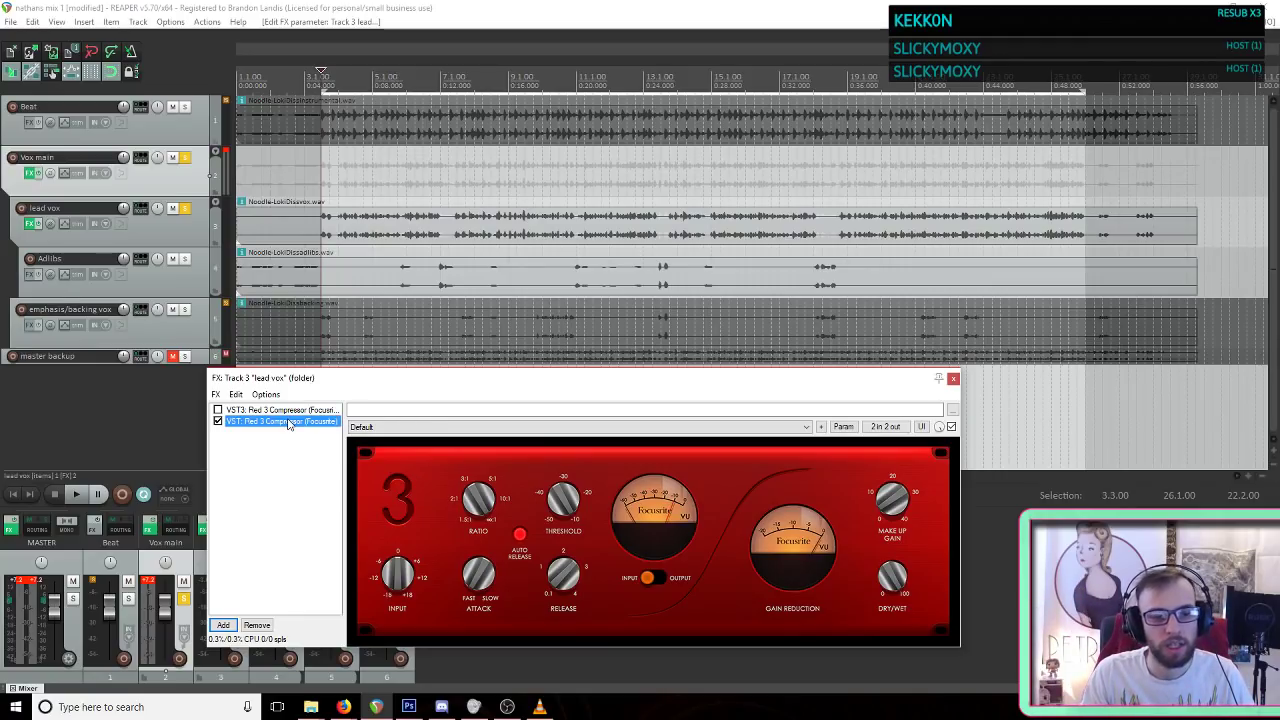
left_click(257, 625)
left_click(218, 411)
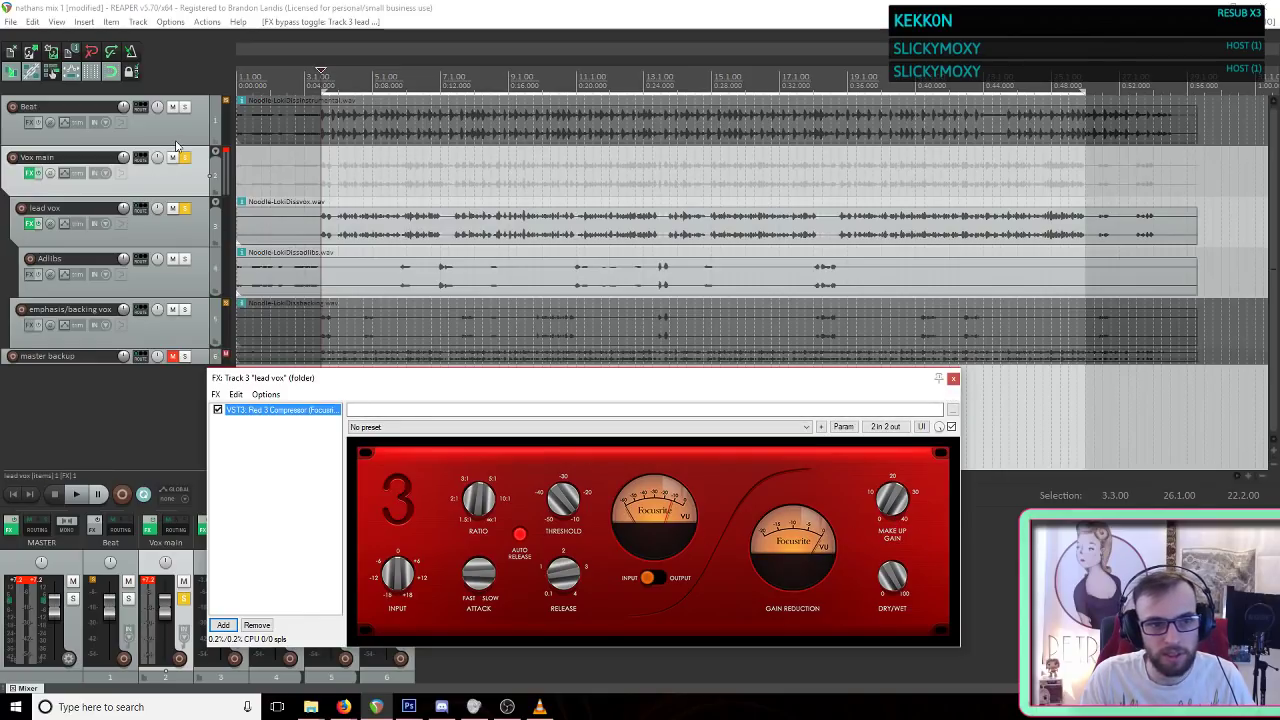
Step: Unsolo the lead vox and Vox main tracks and play the full mix from 3.3.00
left_click(184, 208)
key("space")
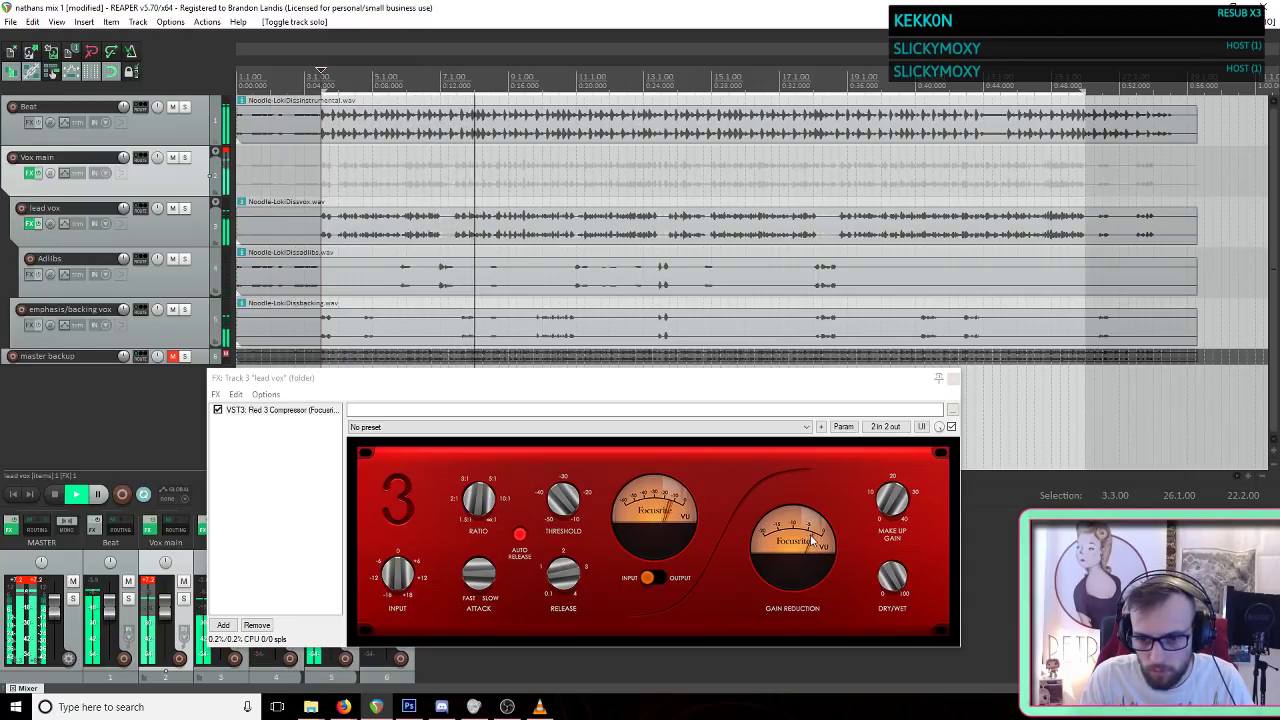
Step: Move the compressor window clear of the mixer, reset Vox main's peak indicator and replay the mix to check its level
key("space")
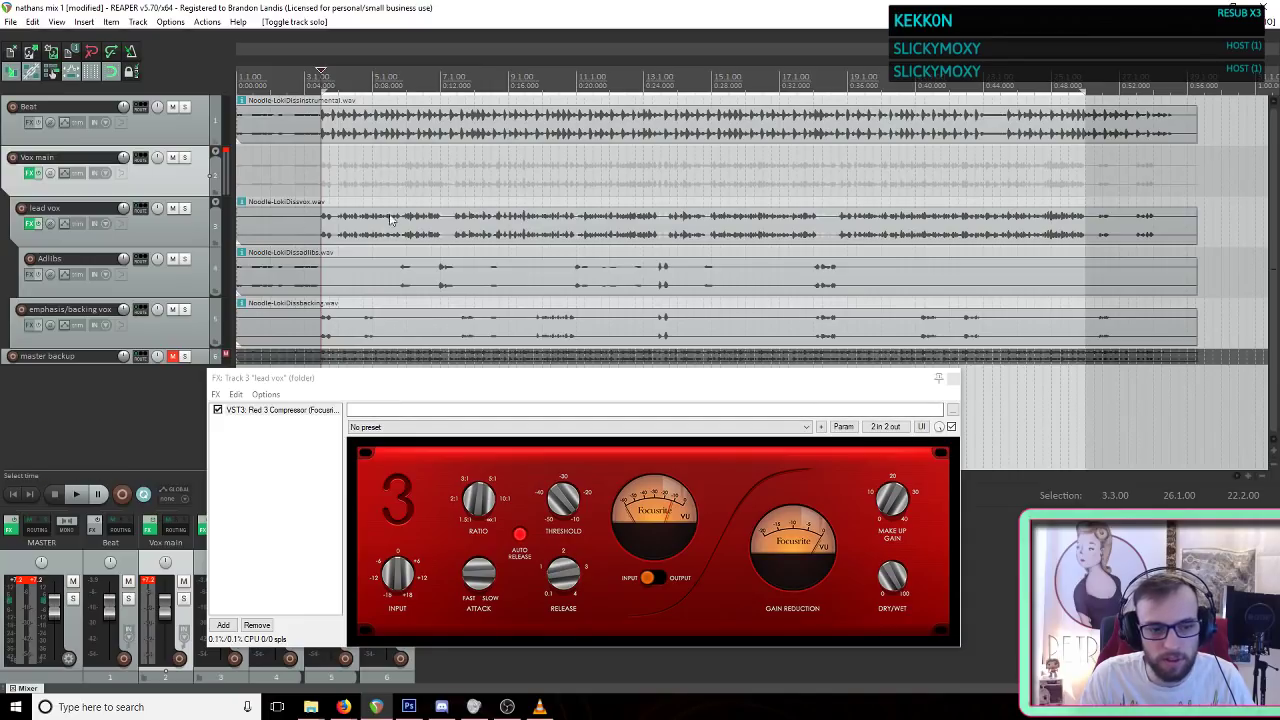
left_click_drag(440, 378, 656, 283)
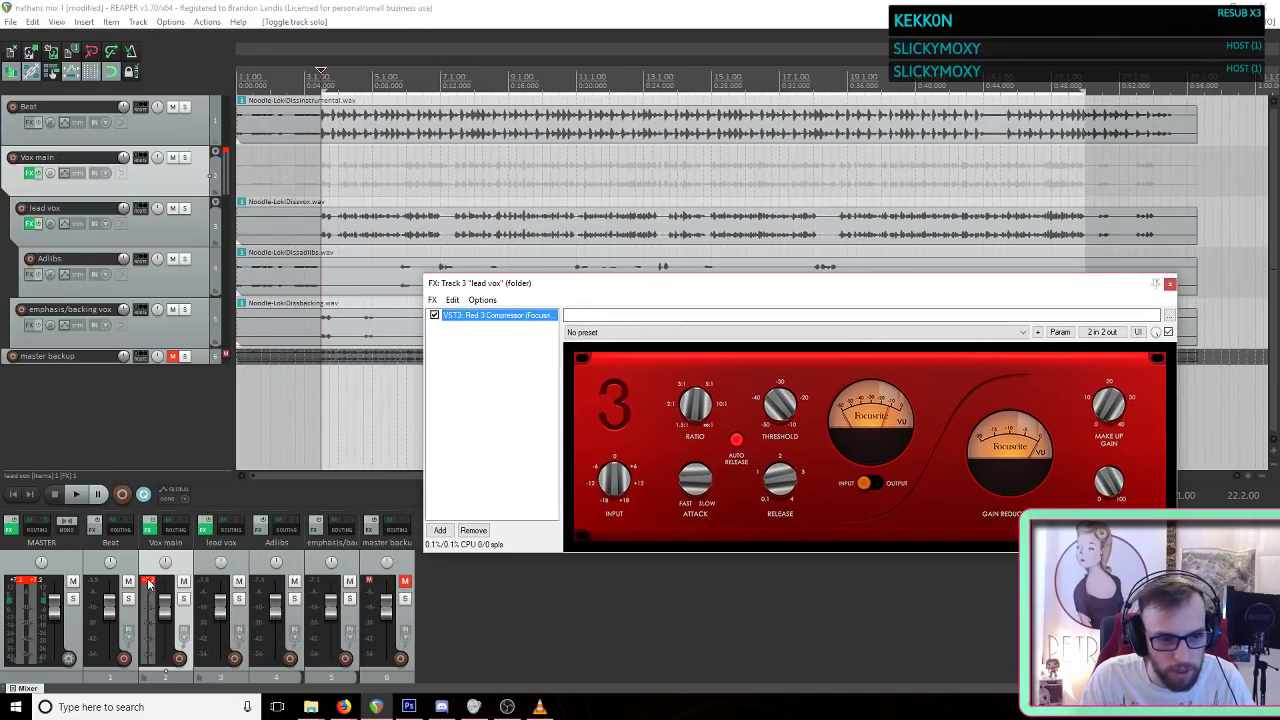
left_click(148, 582)
key("space")
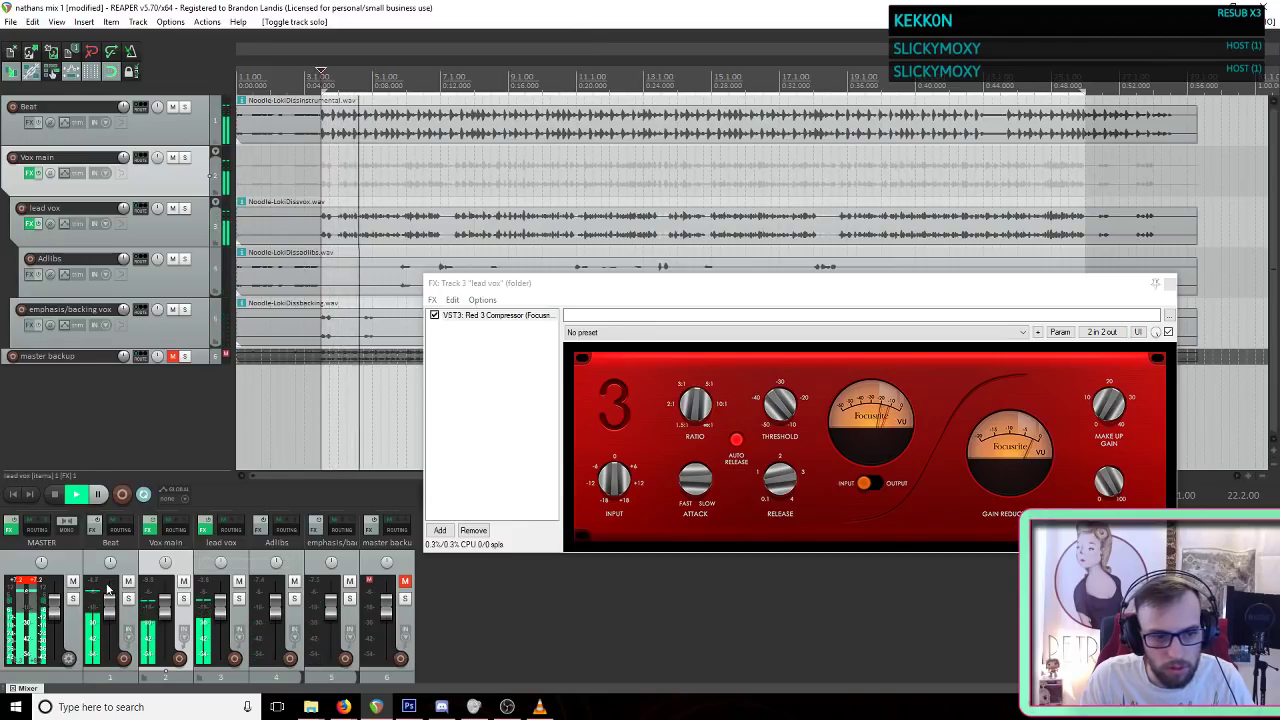
Step: Stop playback, lower the Beat track's volume slightly and play the mix again to check its level
key("space")
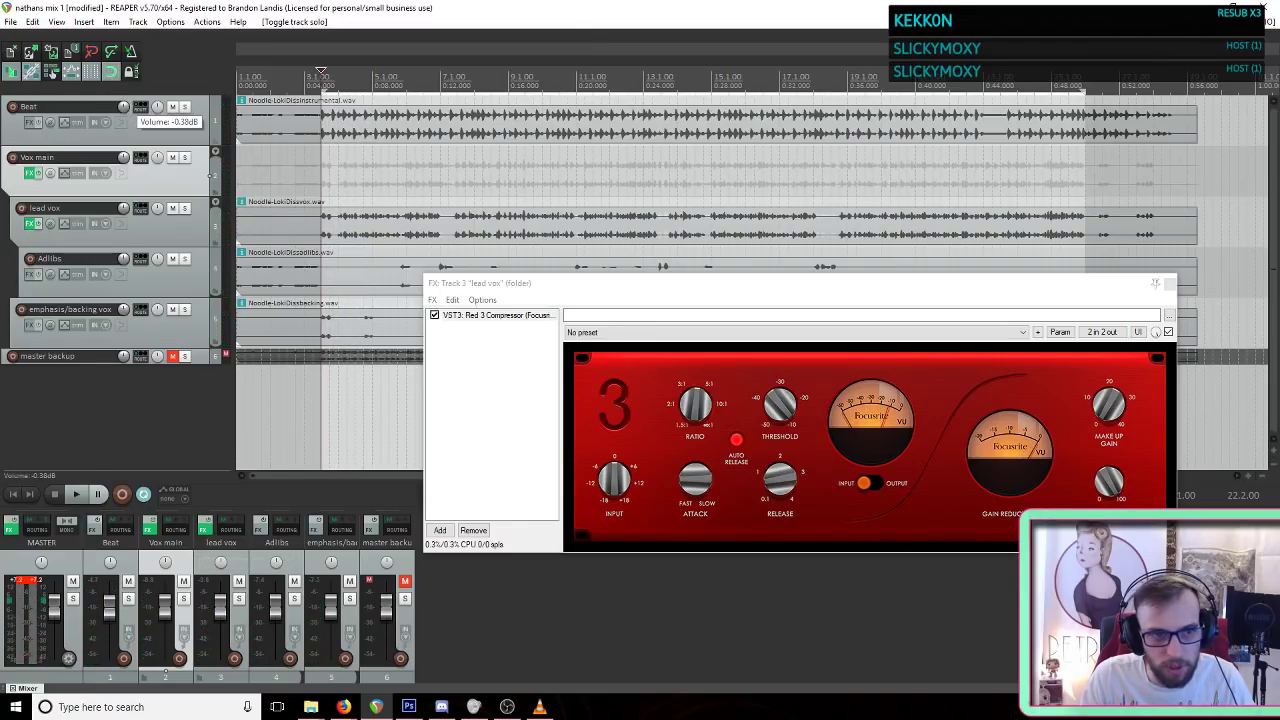
left_click_drag(124, 107, 124, 111)
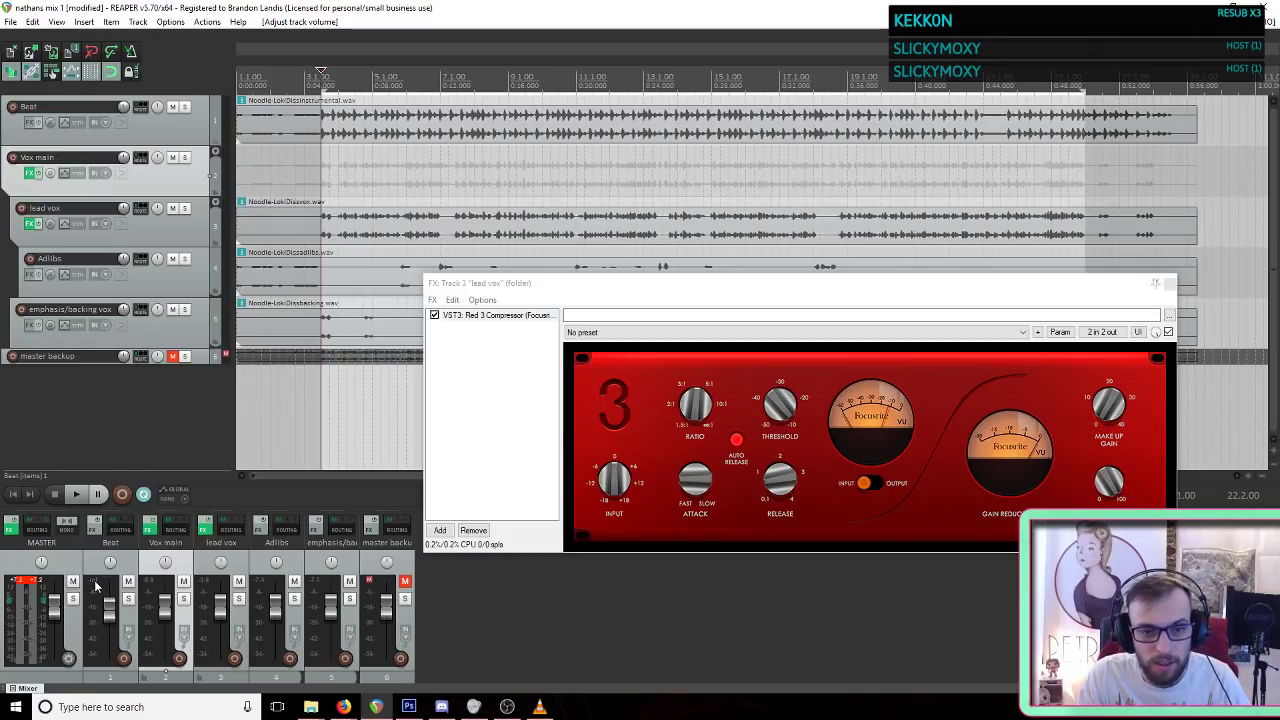
key("space")
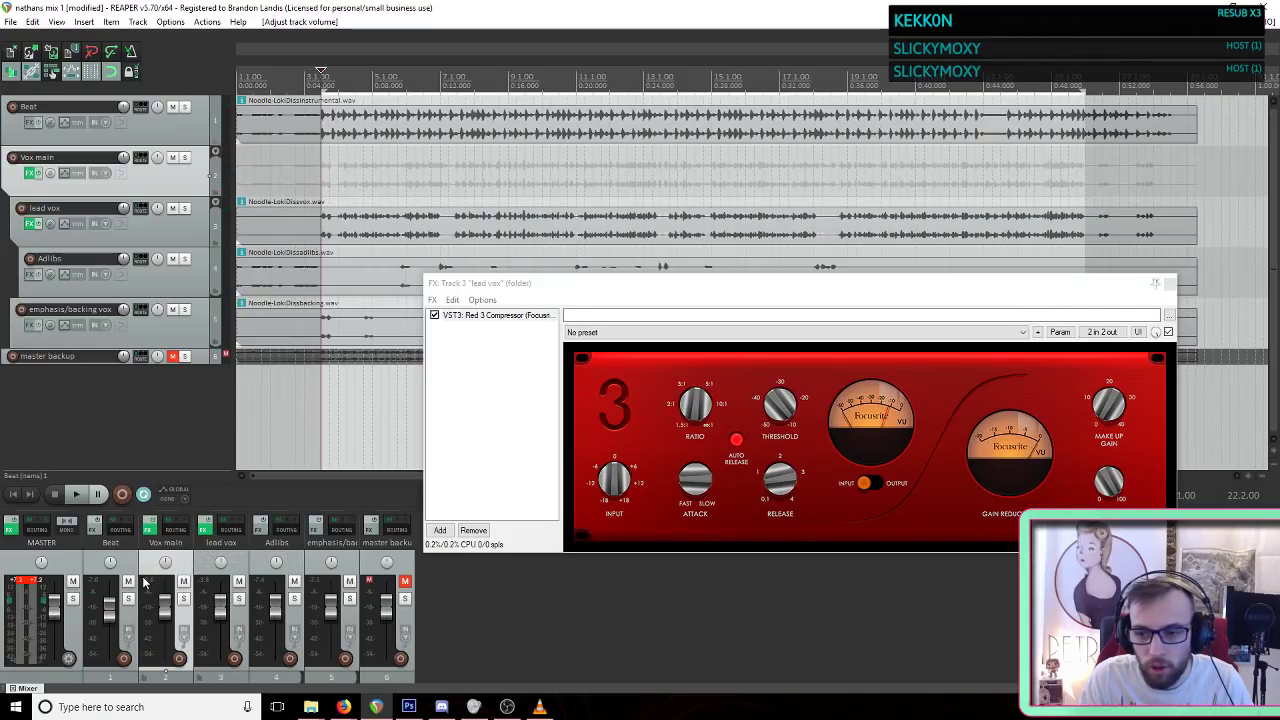
Step: Adjust the make-up gain of the Red 3 Compressor on lead vox, close its effects window and try to save the project
left_click(1108, 418)
left_click_drag(1106, 424, 1109, 425)
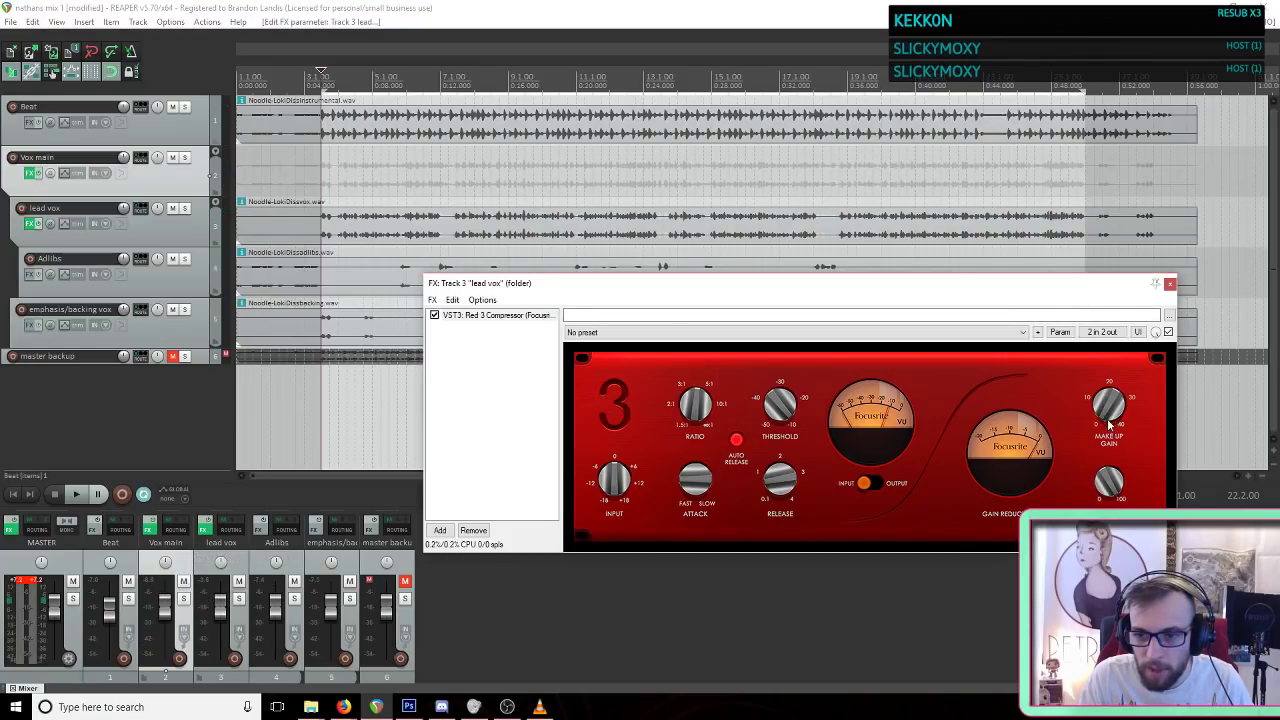
left_click(1169, 284)
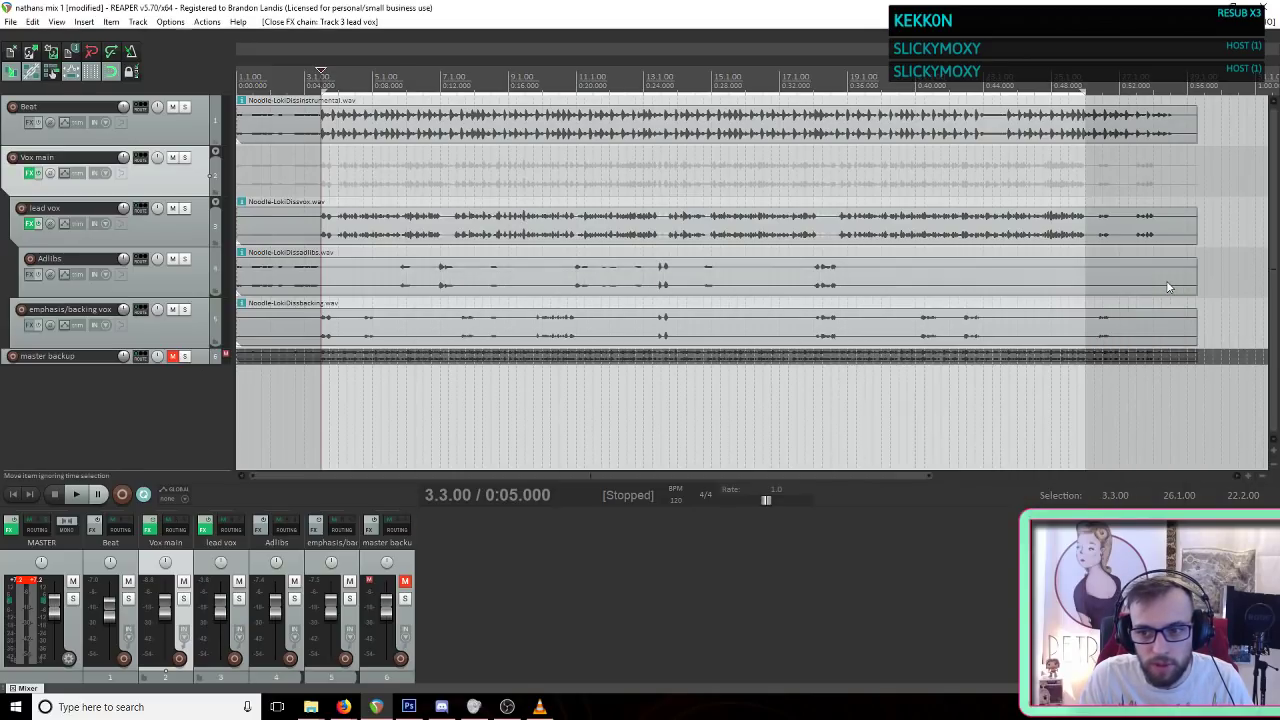
left_click(10, 21)
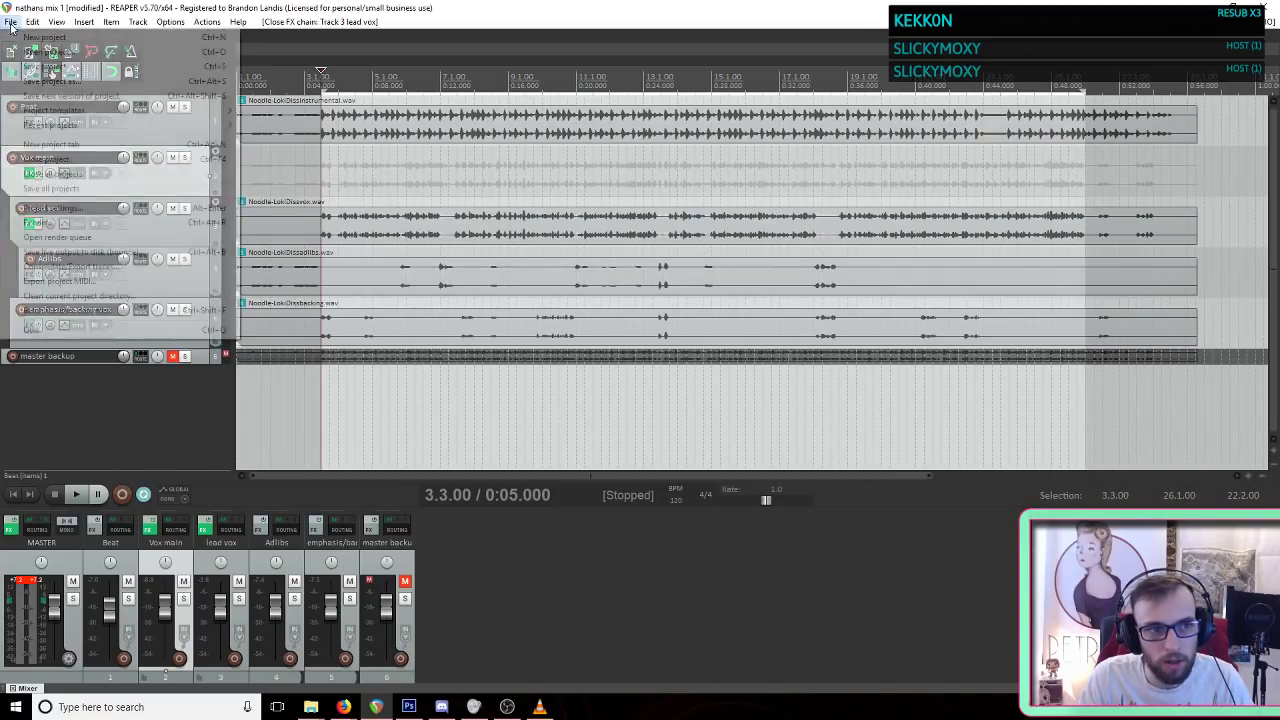
left_click(40, 77)
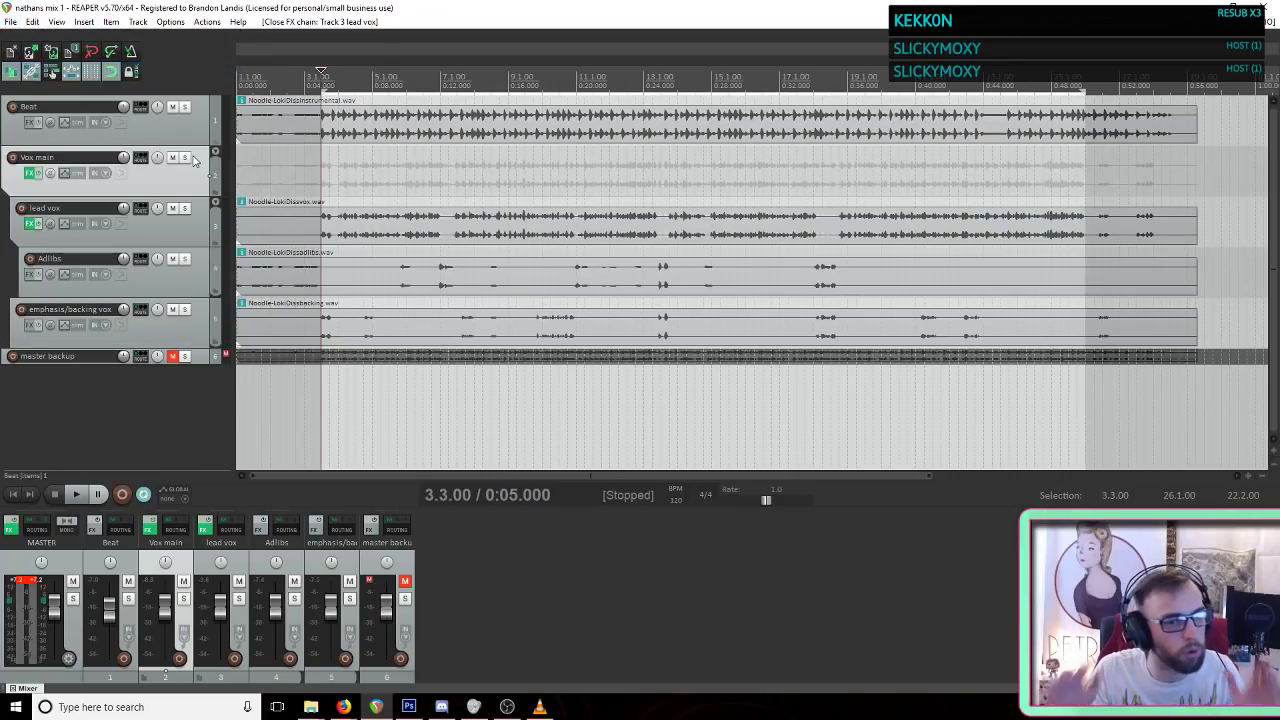
Step: Mute the emphasis/backing vox track and add the SoundToys Sie-Q effect after the compressor on lead vox
left_click(185, 239)
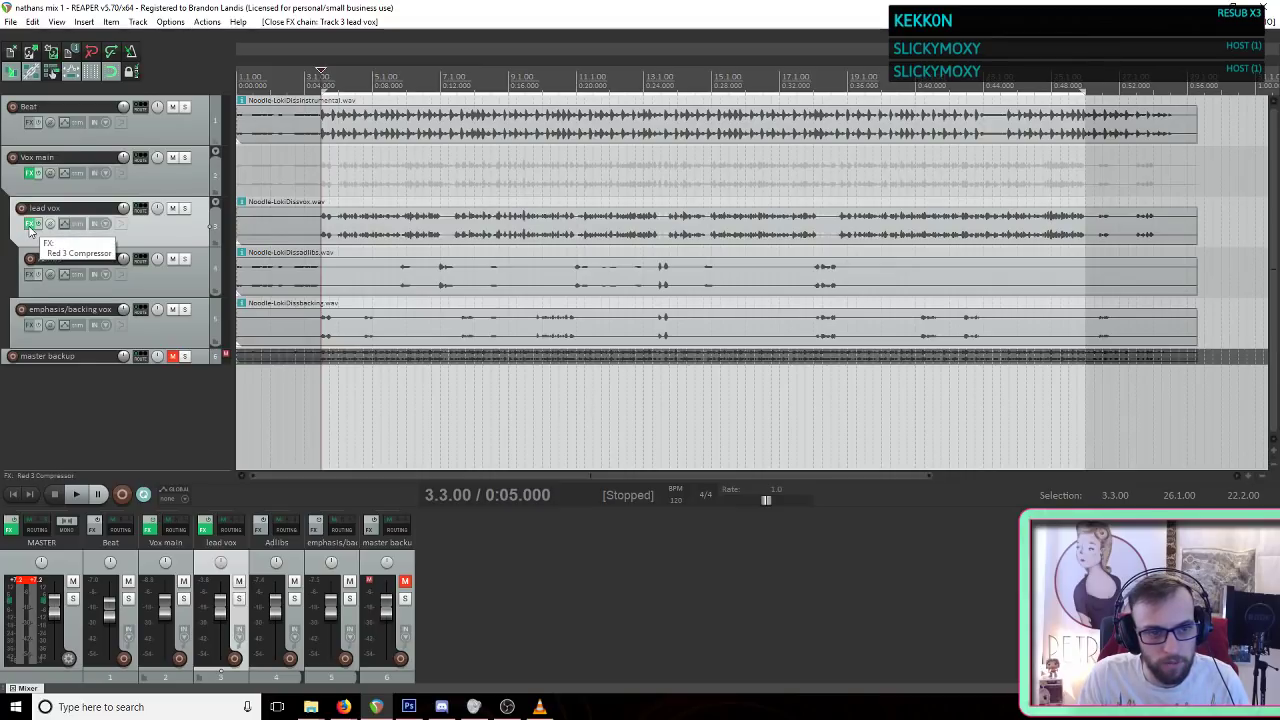
left_click(172, 309)
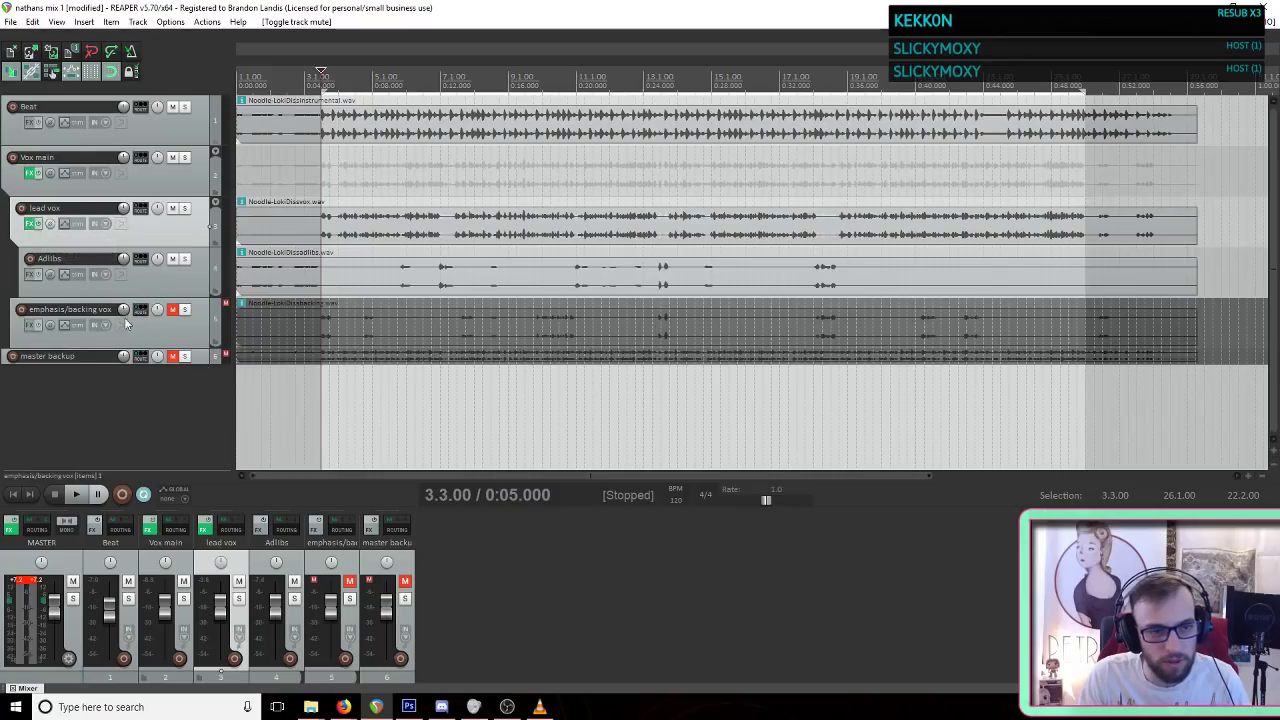
left_click(31, 224)
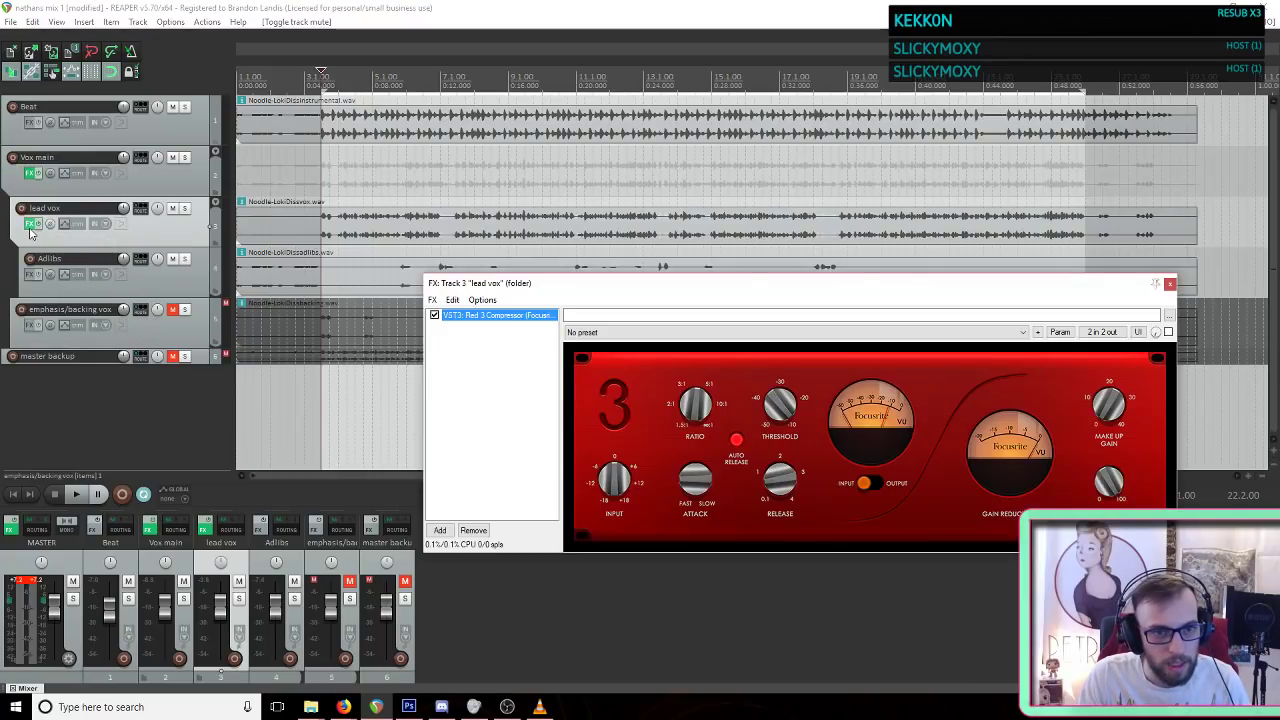
left_click(440, 531)
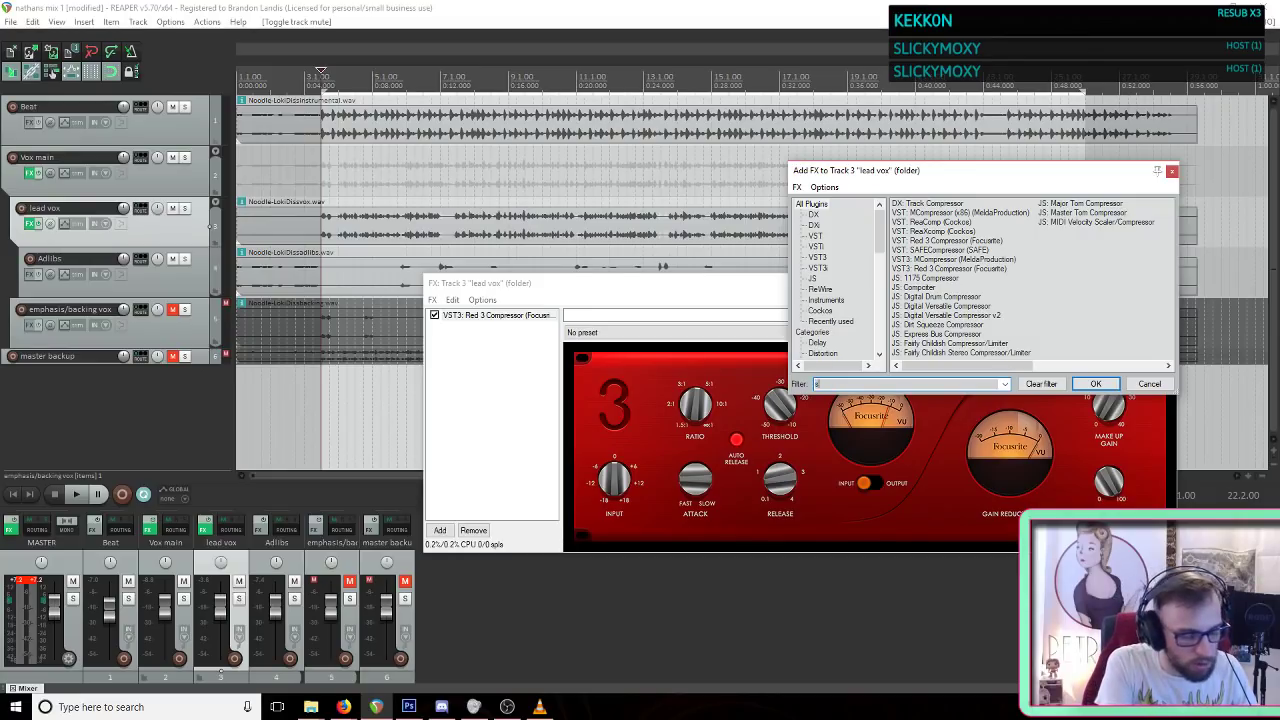
double_click(960, 205)
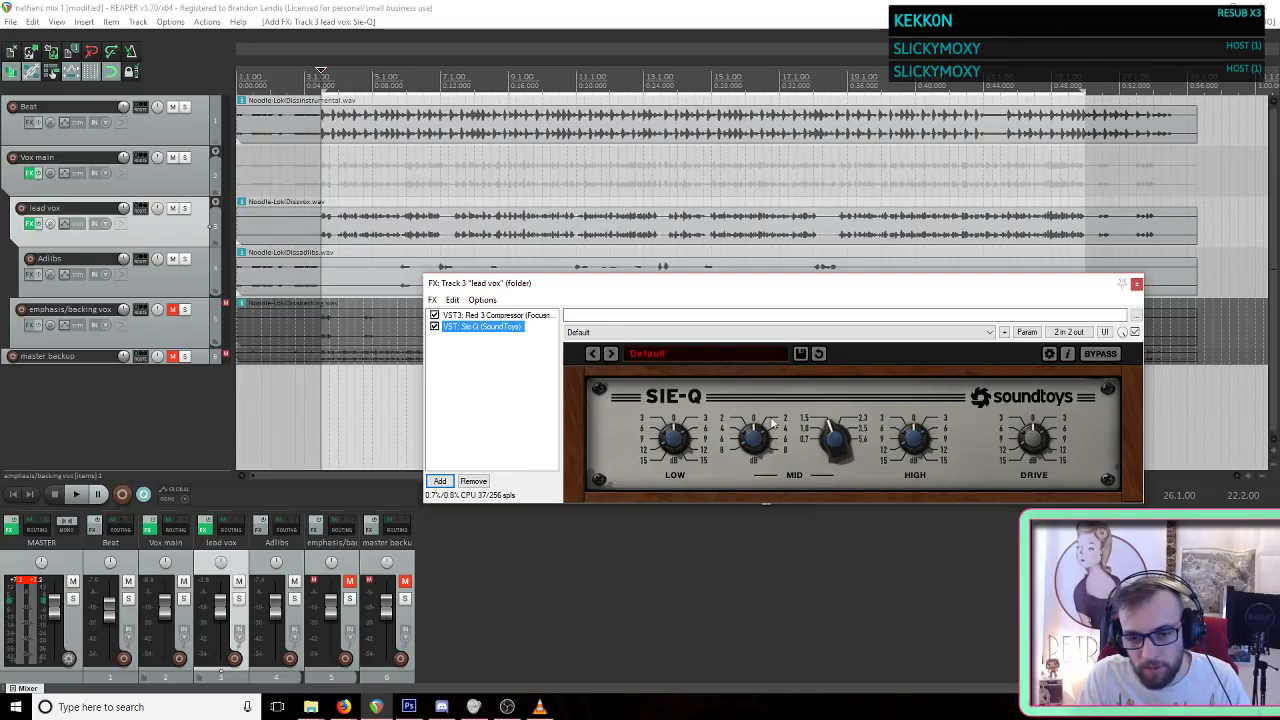
Step: Try out Sie-Q's mid frequency control and load the Bus Magic preset
left_click_drag(831, 452, 843, 443)
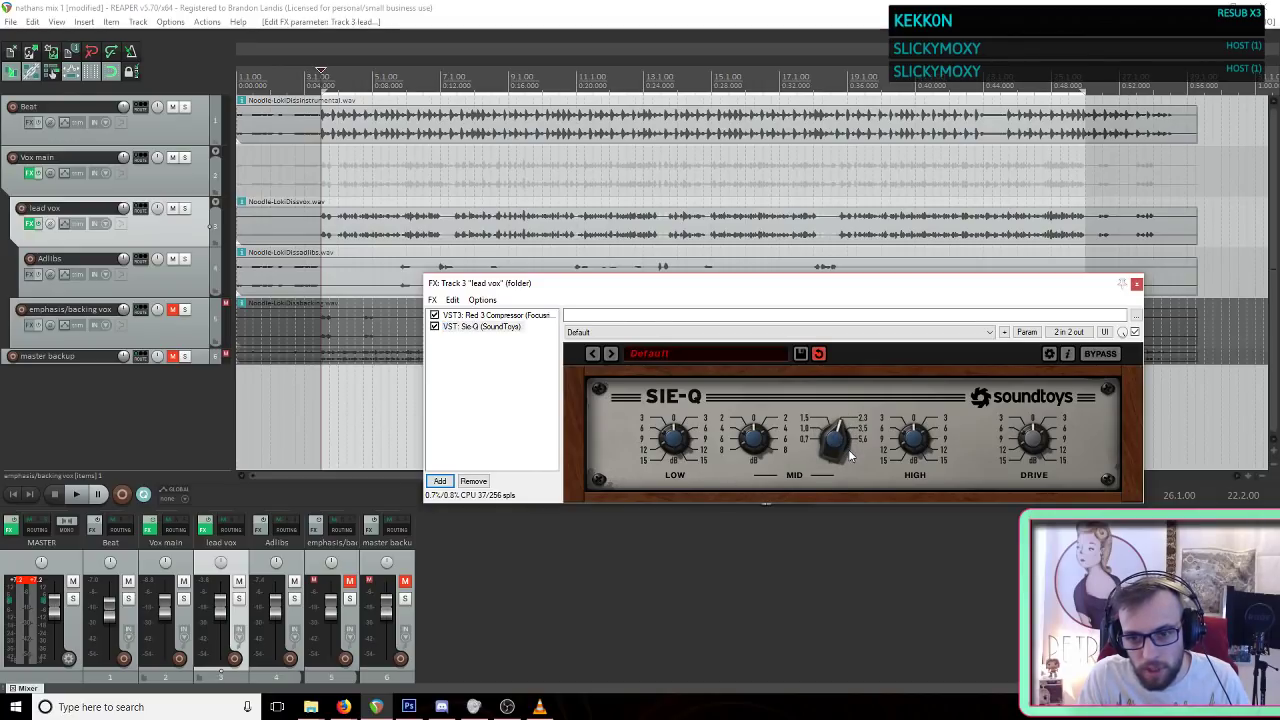
left_click_drag(845, 438, 853, 463)
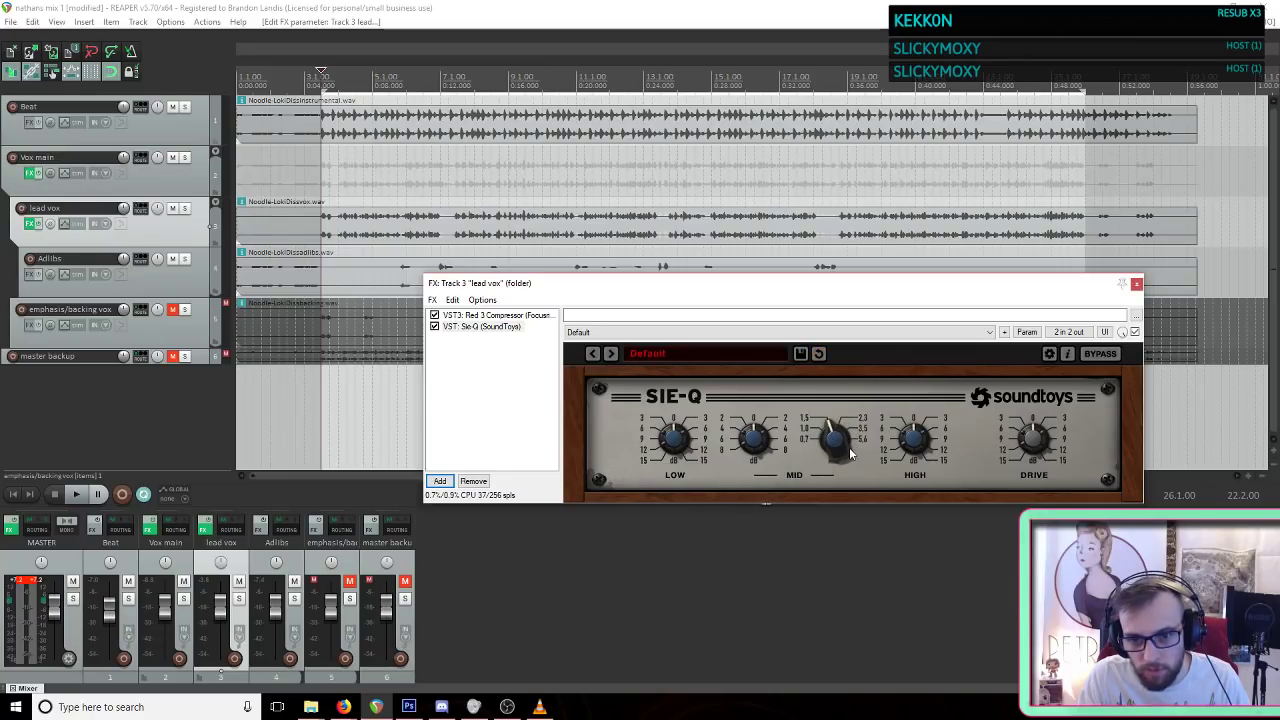
left_click(722, 355)
left_click(688, 355)
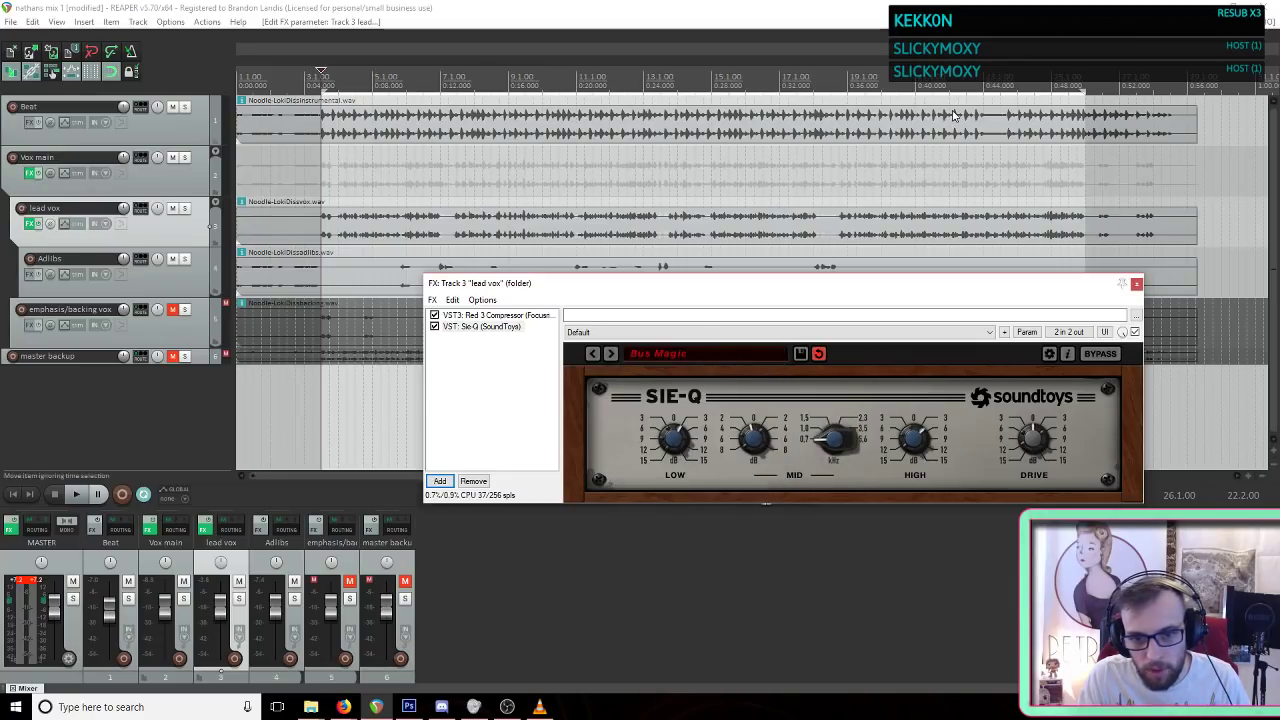
left_click(812, 10)
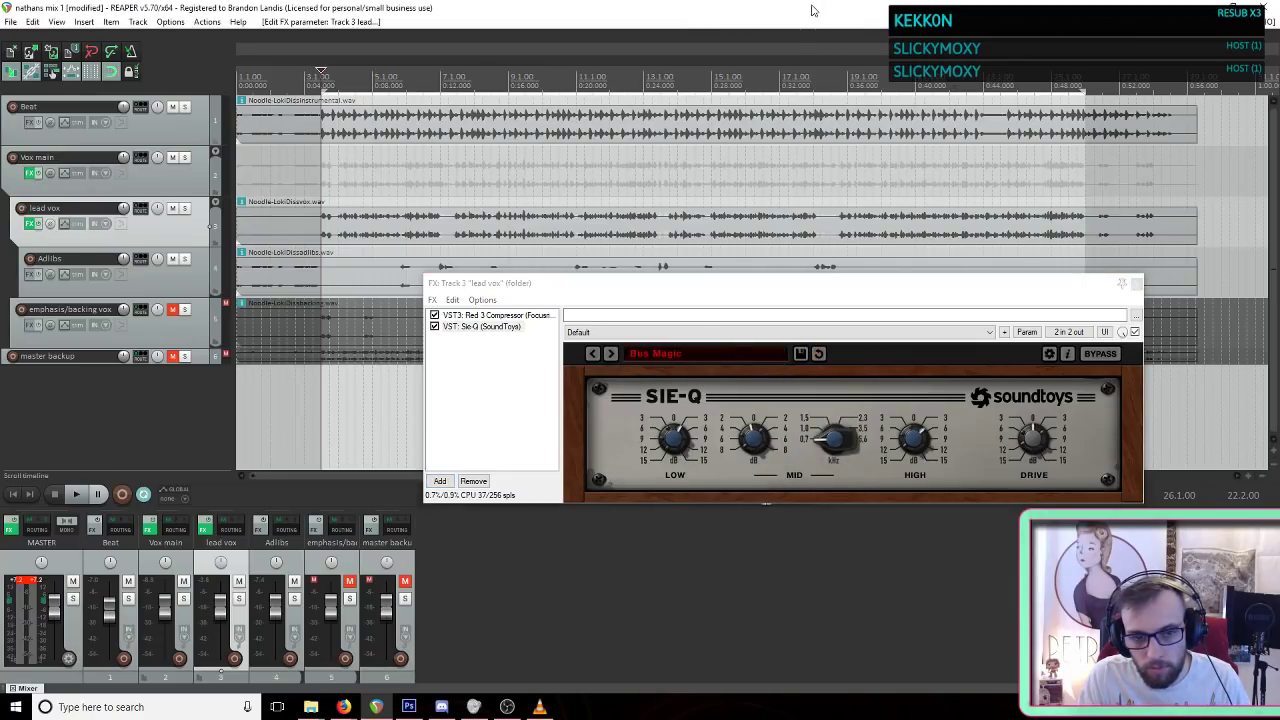
Step: Solo the lead vox track and compare its sound with Sie-Q bypassed and enabled during playback
left_click(185, 210)
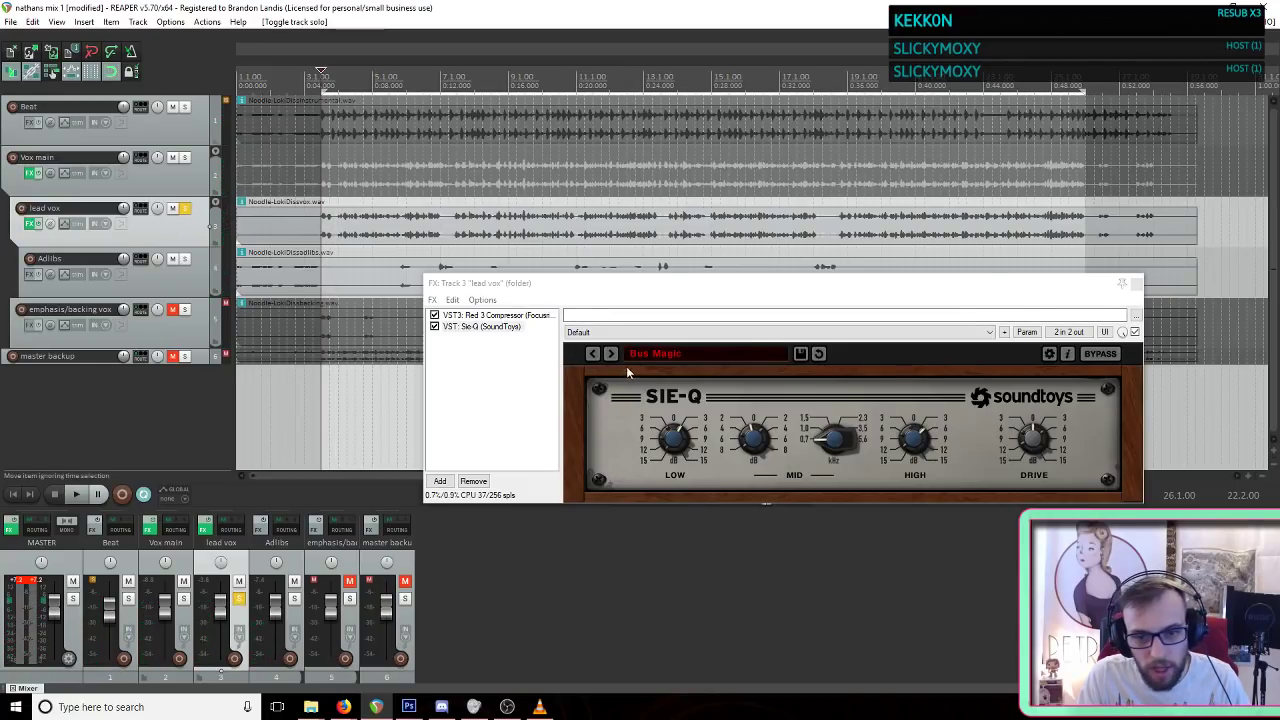
left_click(434, 327)
left_click(434, 327)
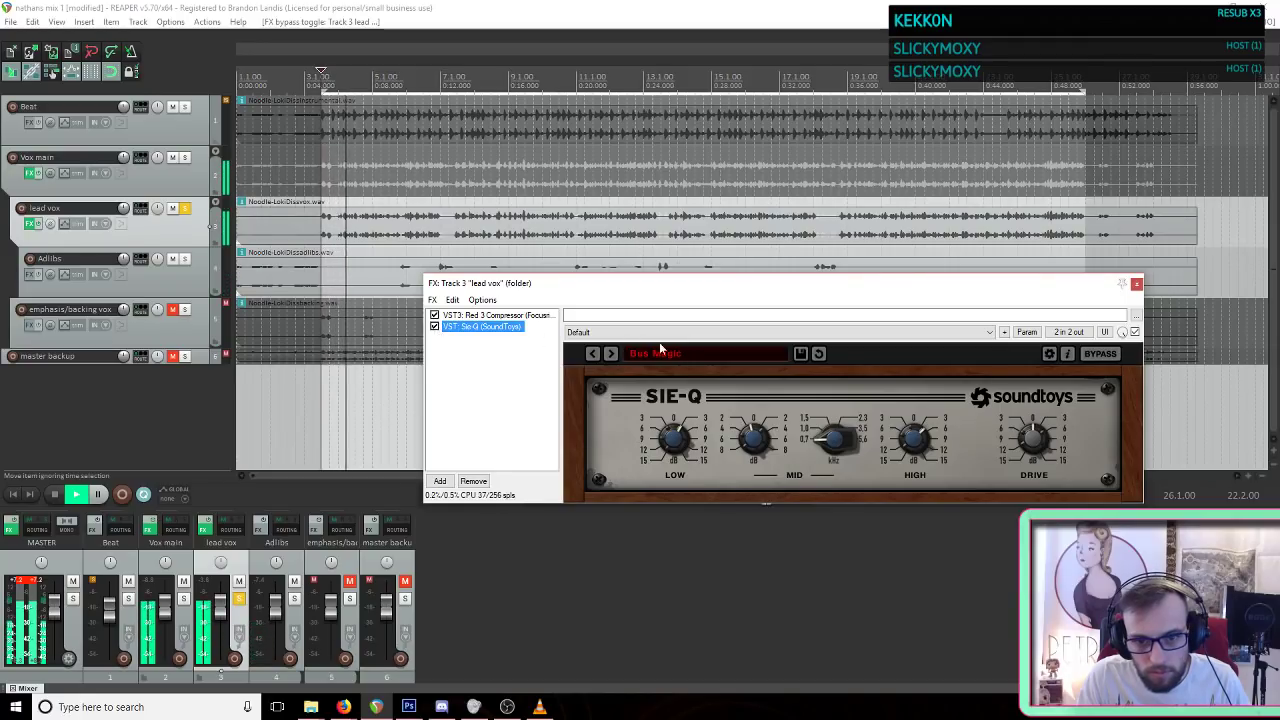
Step: Audition the Scooped and Smile Curve presets of Sie-Q on the soloed lead vox during playback
left_click(690, 354)
mouse_move(703, 434)
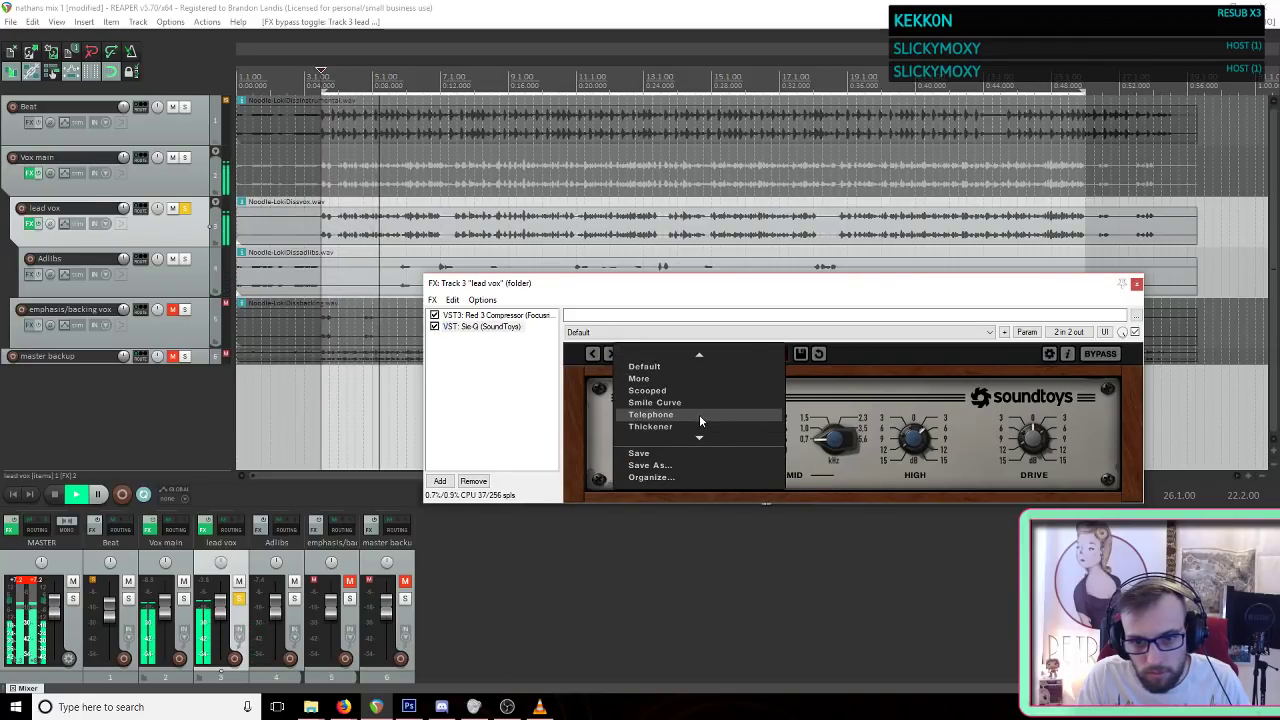
left_click(698, 391)
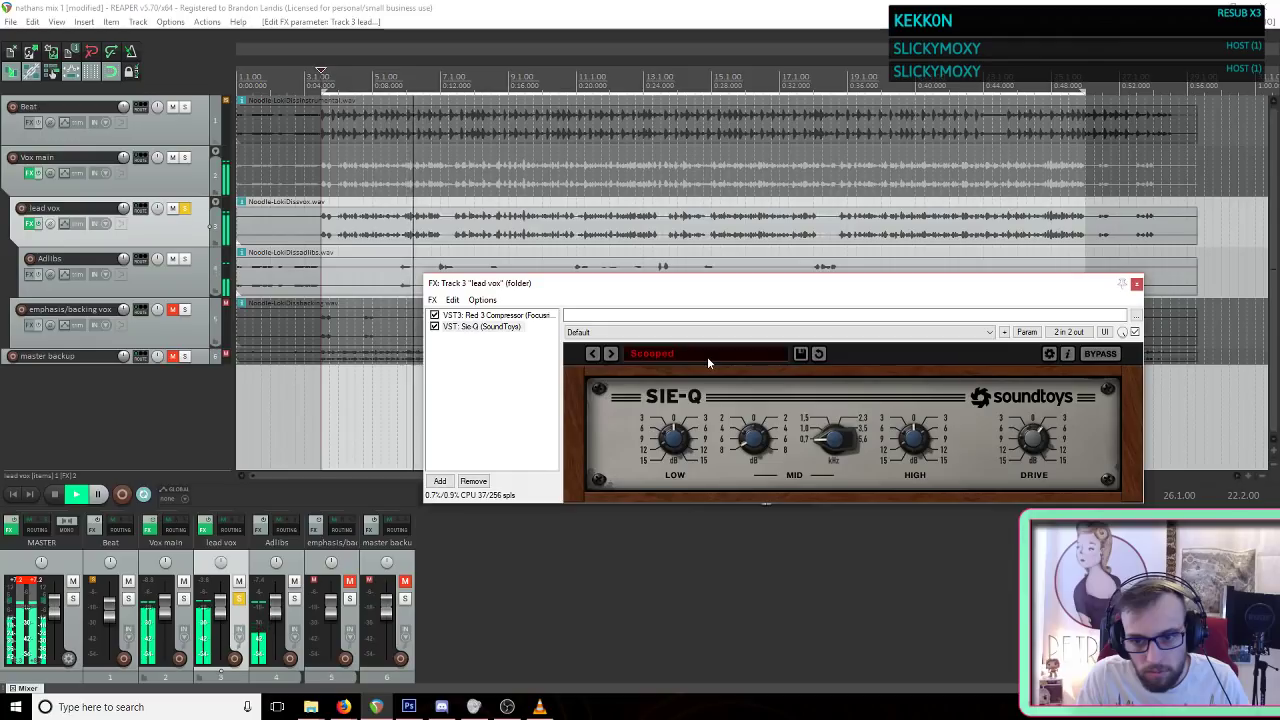
left_click(707, 356)
mouse_move(714, 434)
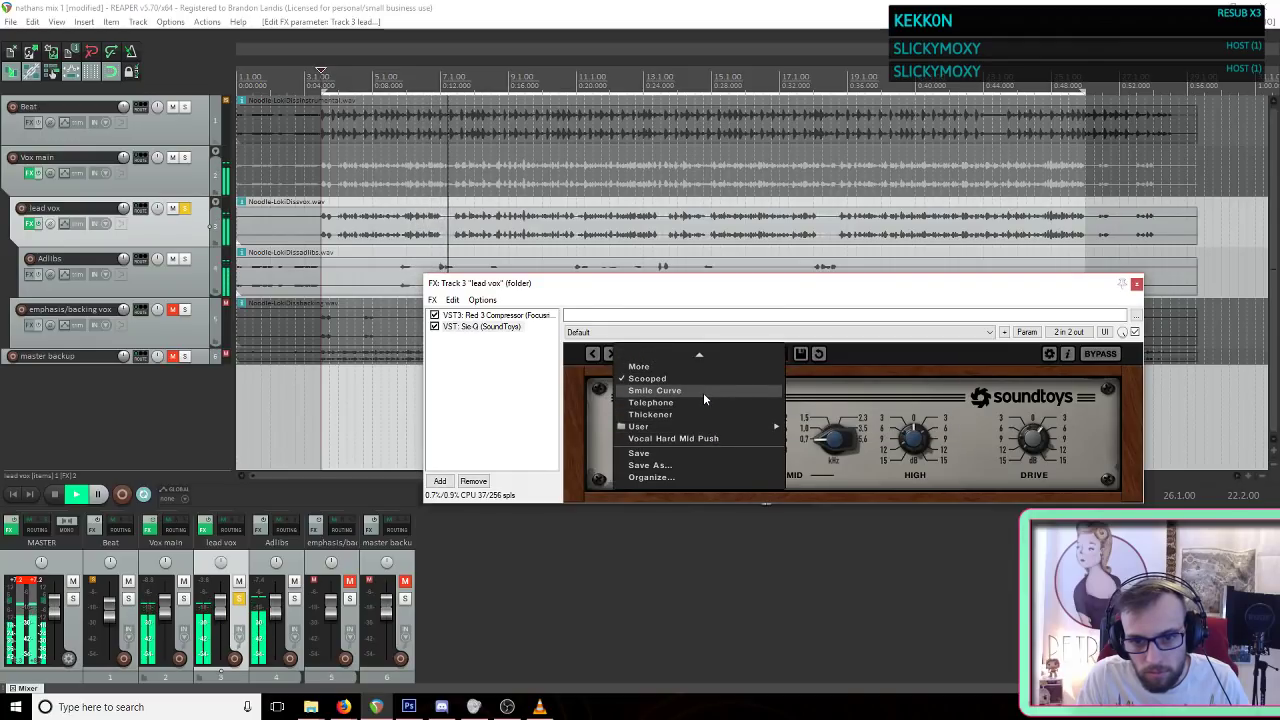
left_click(703, 392)
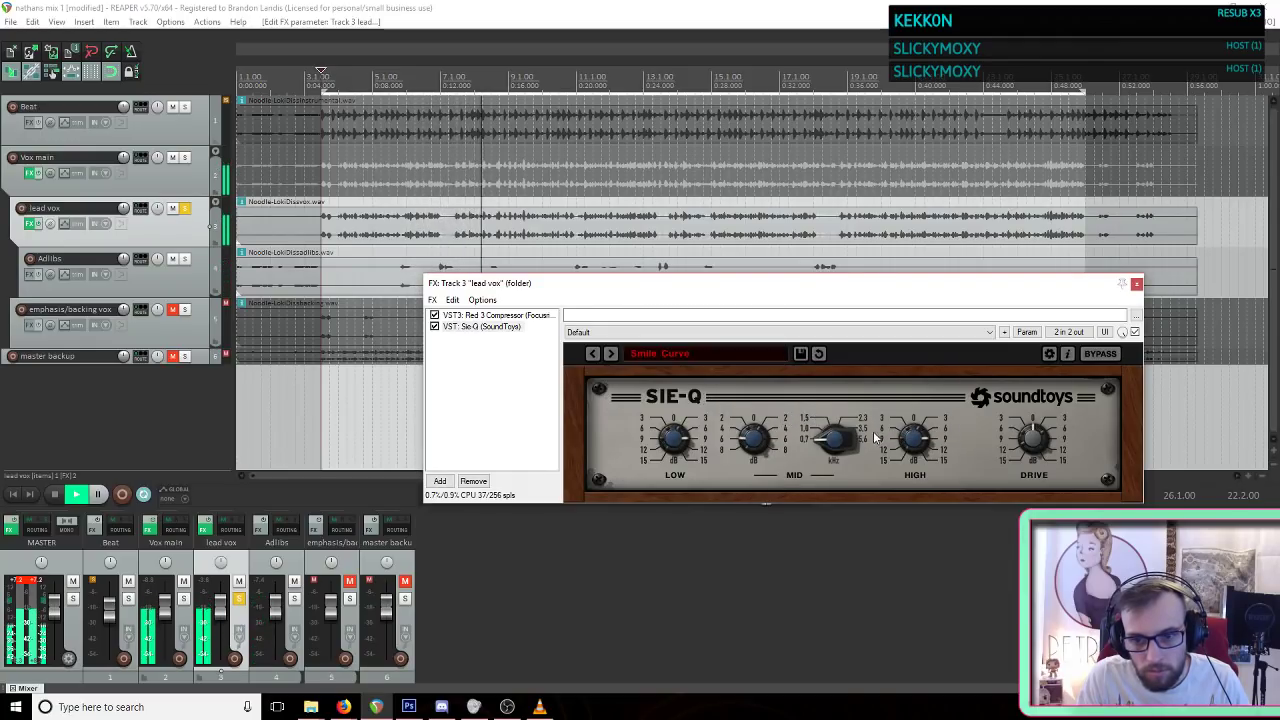
Step: Compare Sie-Q's Clarity and Smile Curve presets during playback and switch back to Bus Magic
left_click(712, 357)
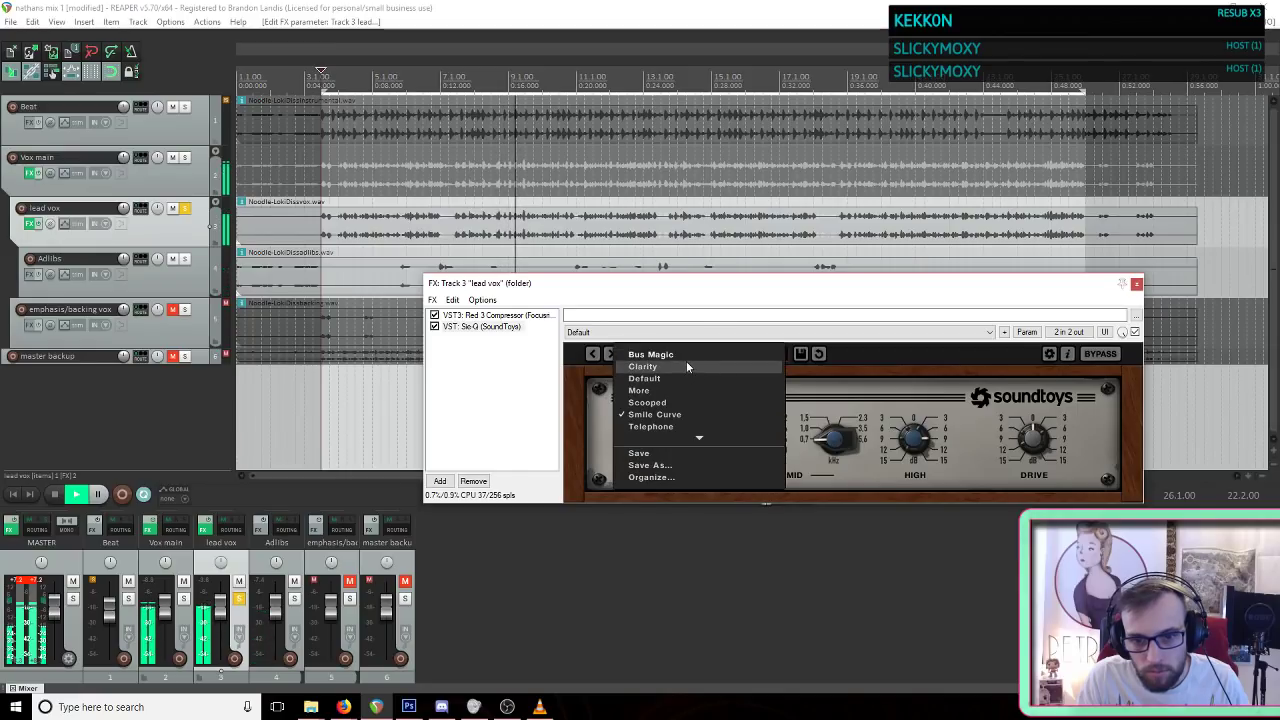
left_click(685, 365)
left_click(688, 353)
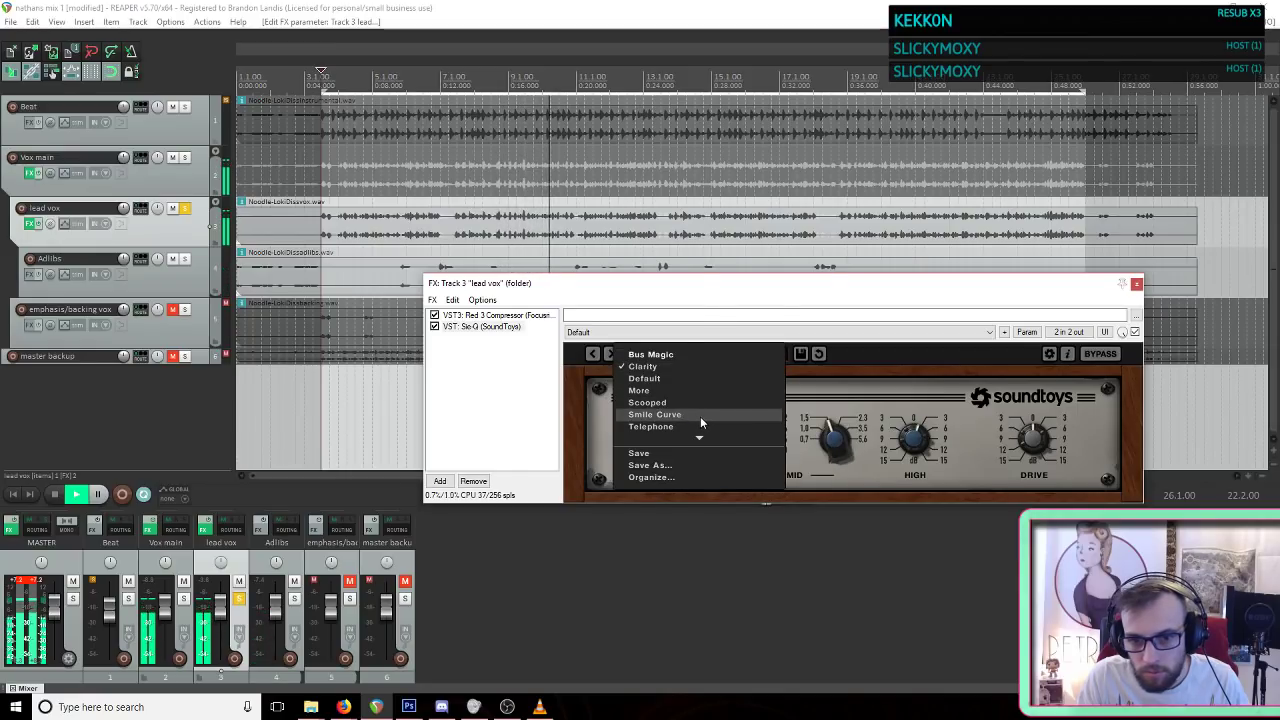
left_click(700, 416)
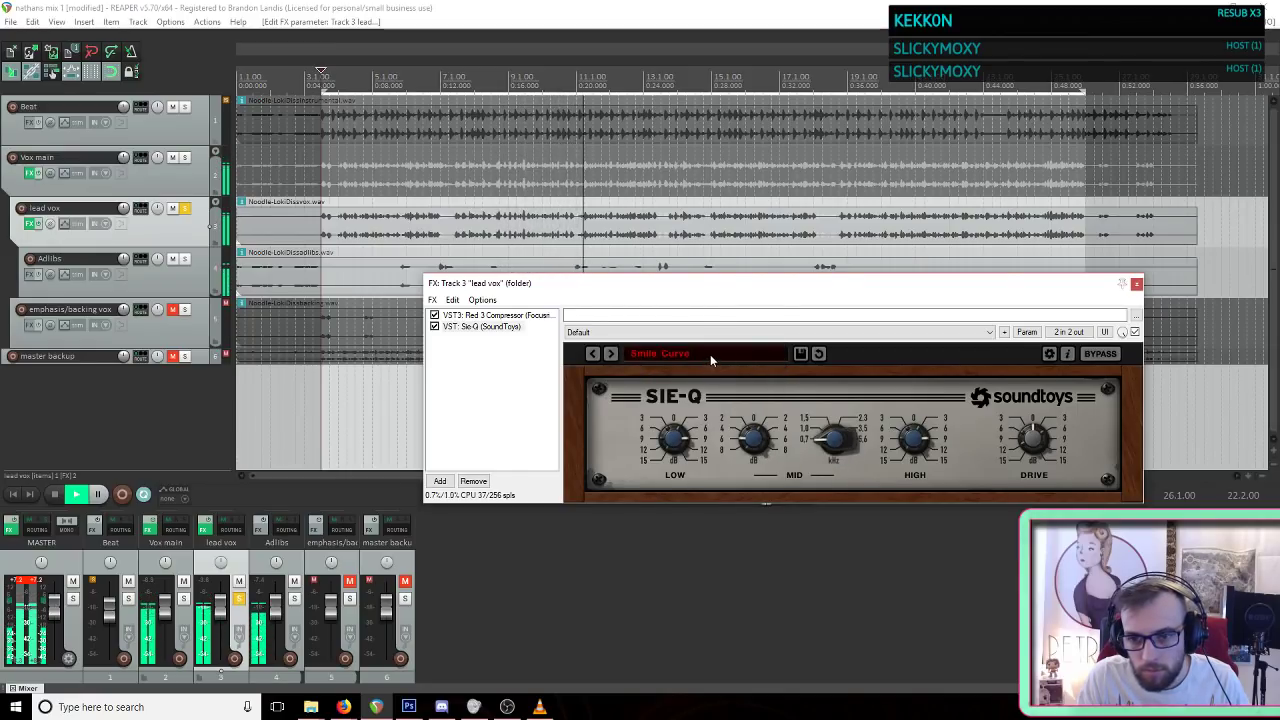
left_click(710, 354)
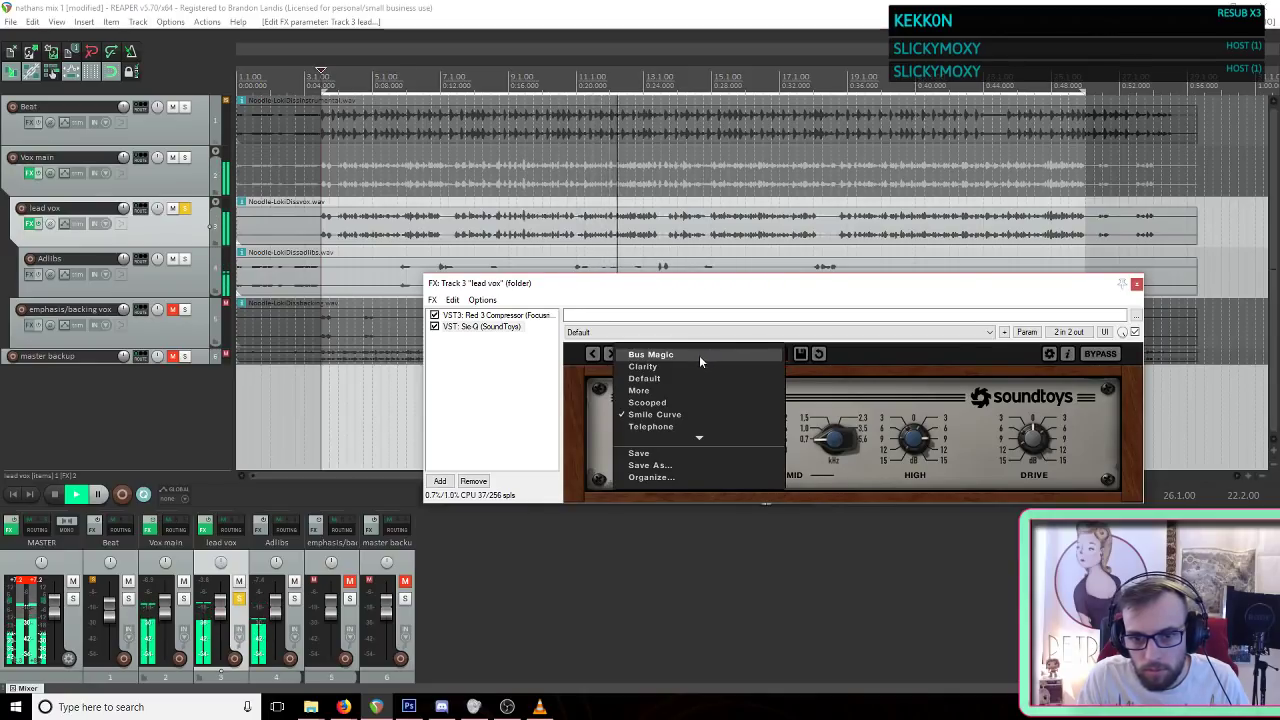
left_click(697, 357)
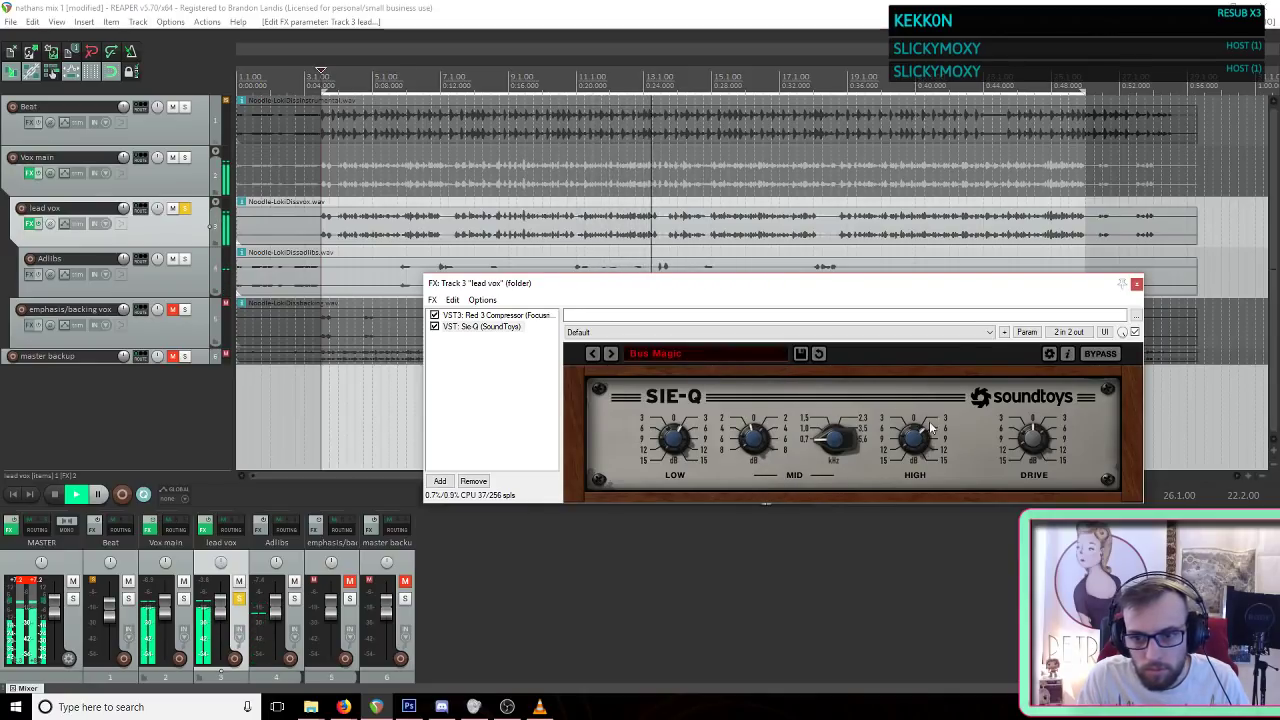
Step: Try Sie-Q's mid frequency at 1.5 kHz during playback, return it to 0.7 kHz and reselect the Bus Magic preset
left_click_drag(817, 442, 829, 418)
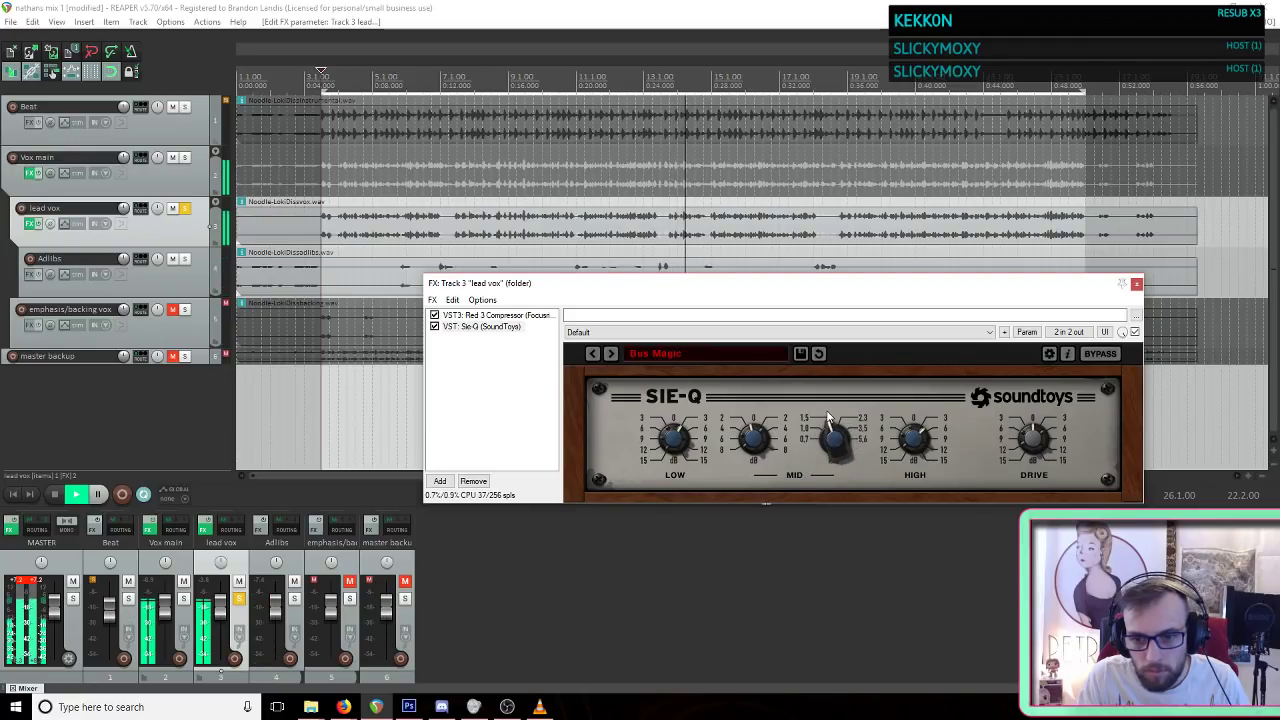
left_click(855, 13)
key("space")
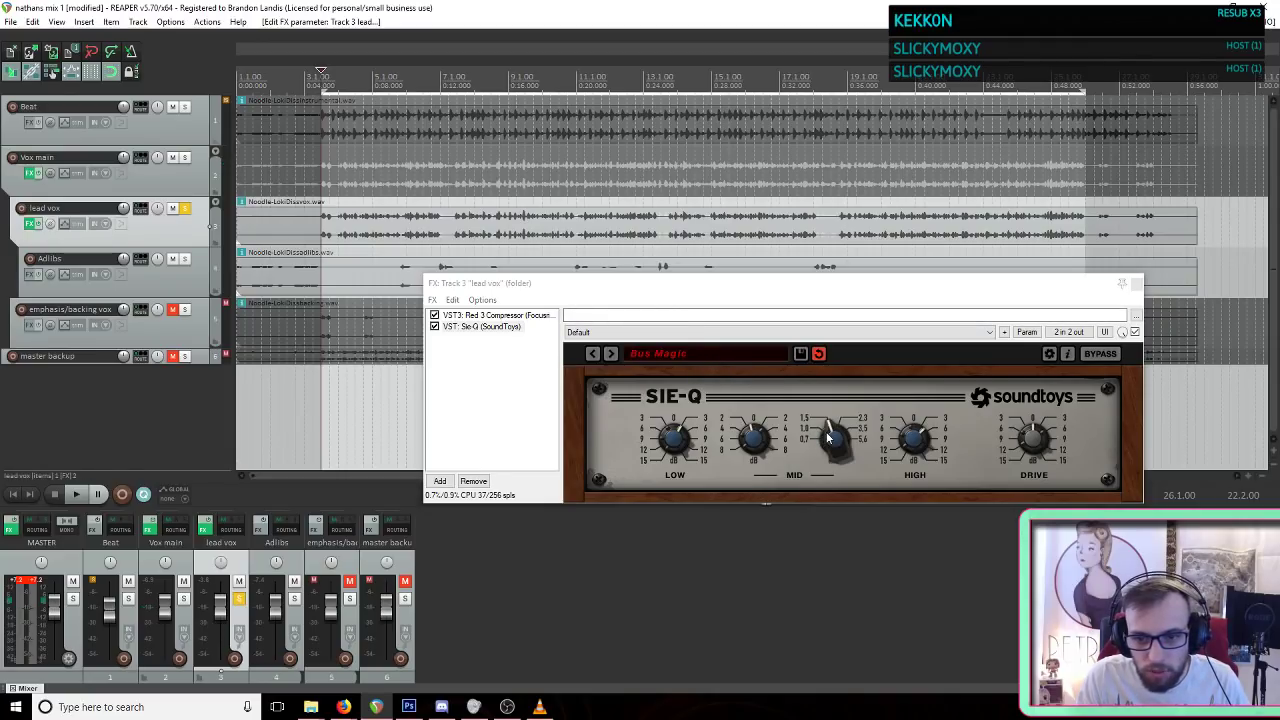
left_click_drag(833, 440, 810, 487)
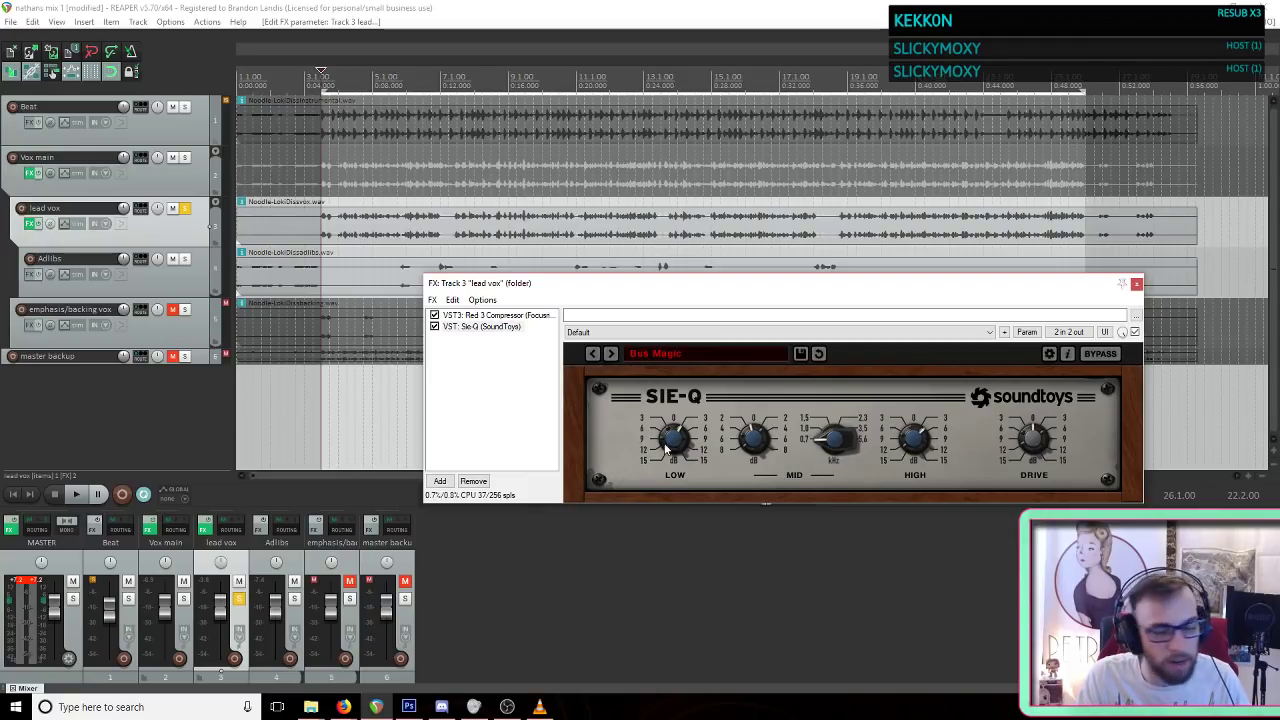
left_click(718, 356)
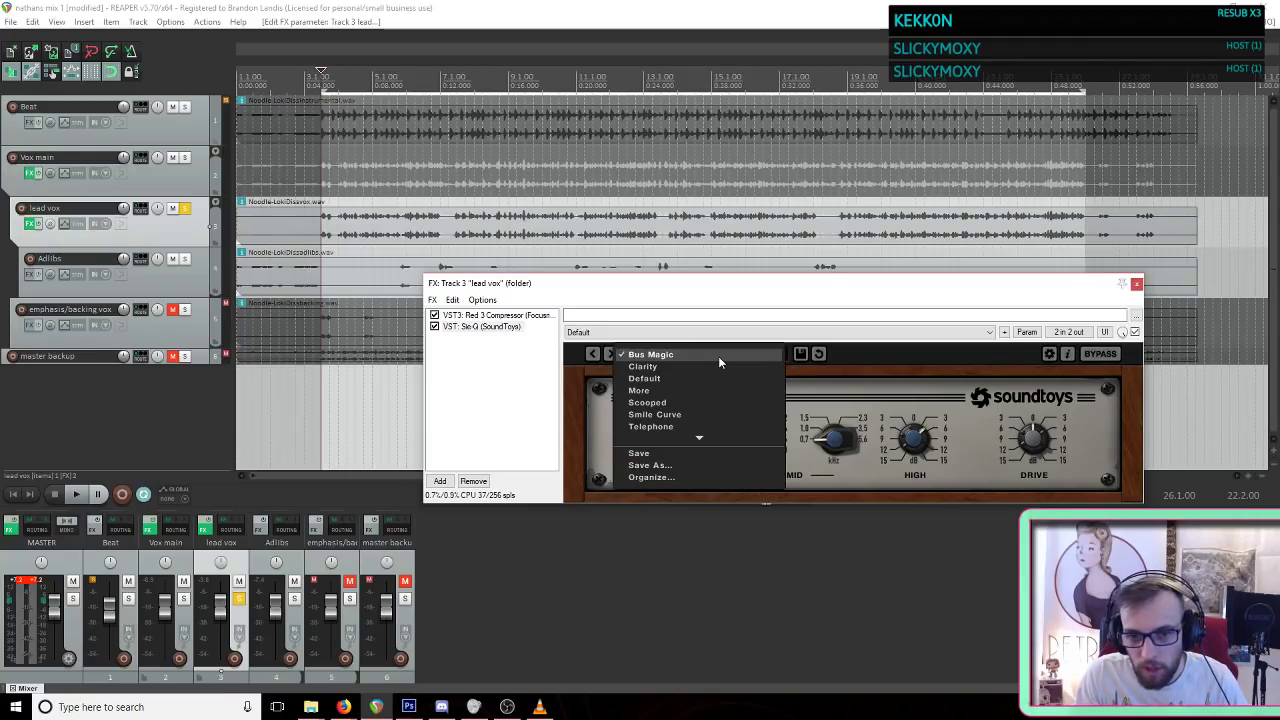
left_click(718, 356)
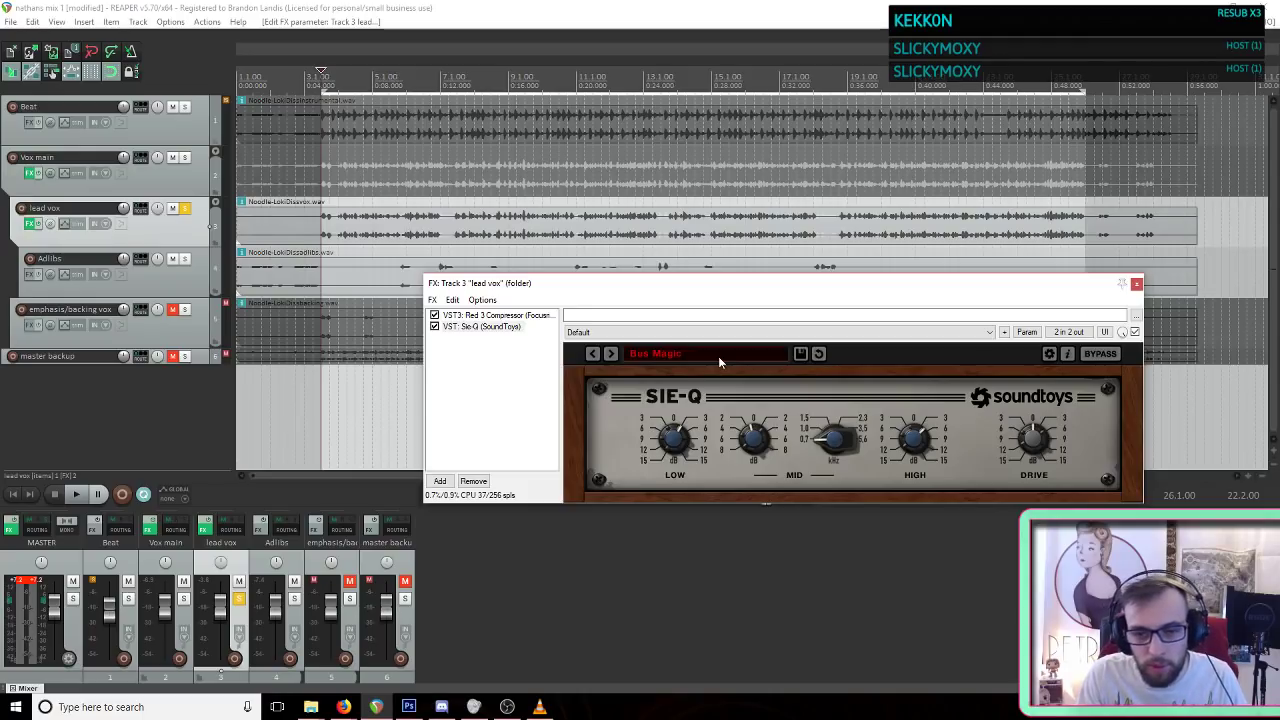
Step: Reset Sie-Q's Low and High gains to 0 dB on the lead vox and start playback
left_click(718, 356)
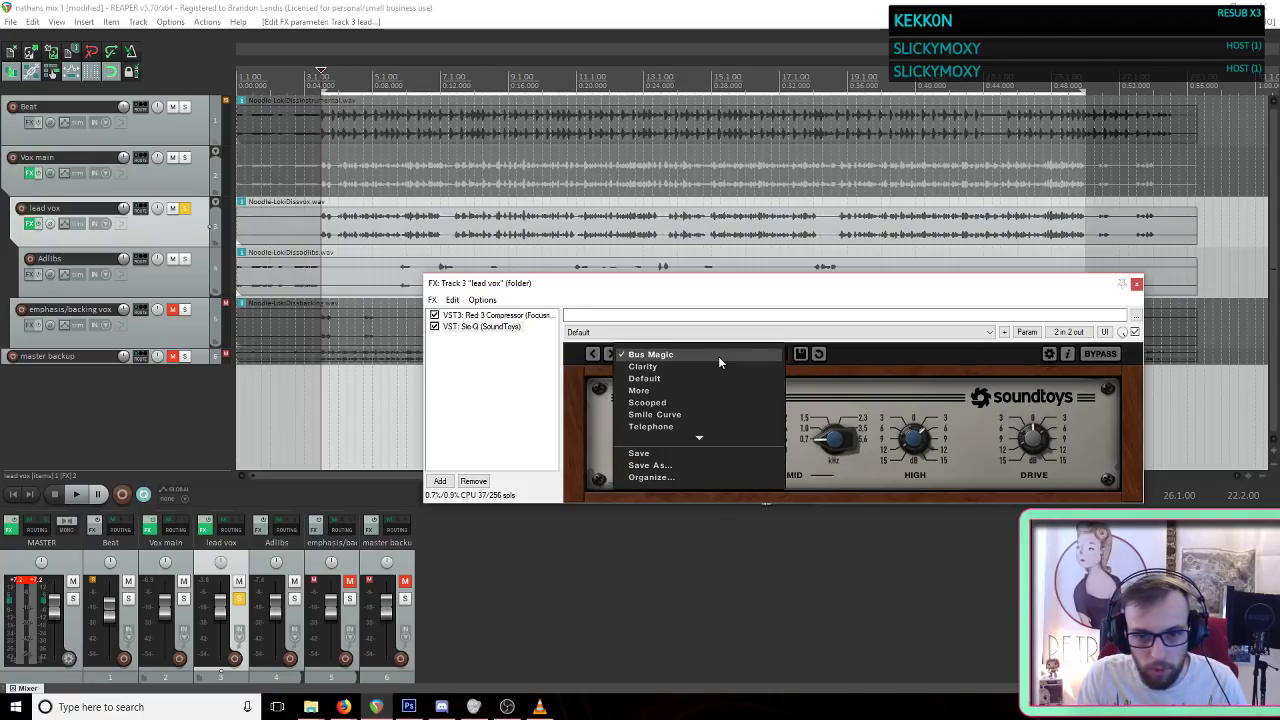
left_click(925, 354)
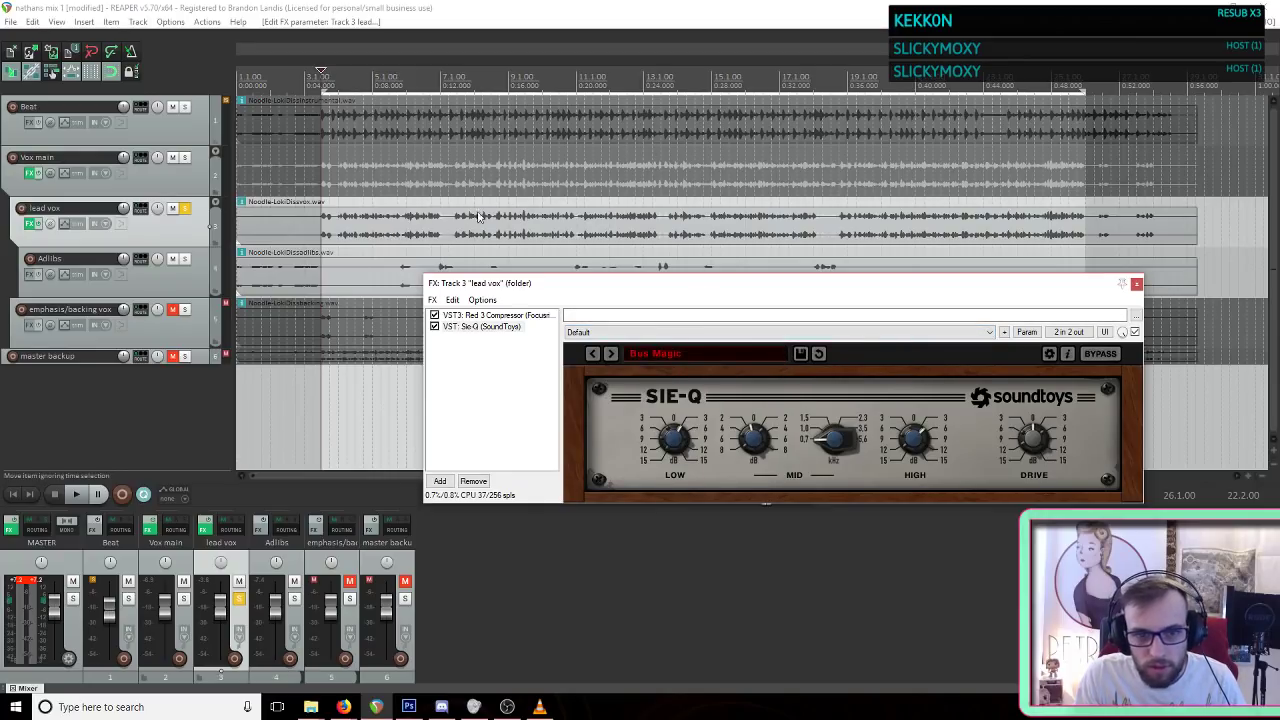
double_click(678, 442)
double_click(917, 437)
left_click(803, 7)
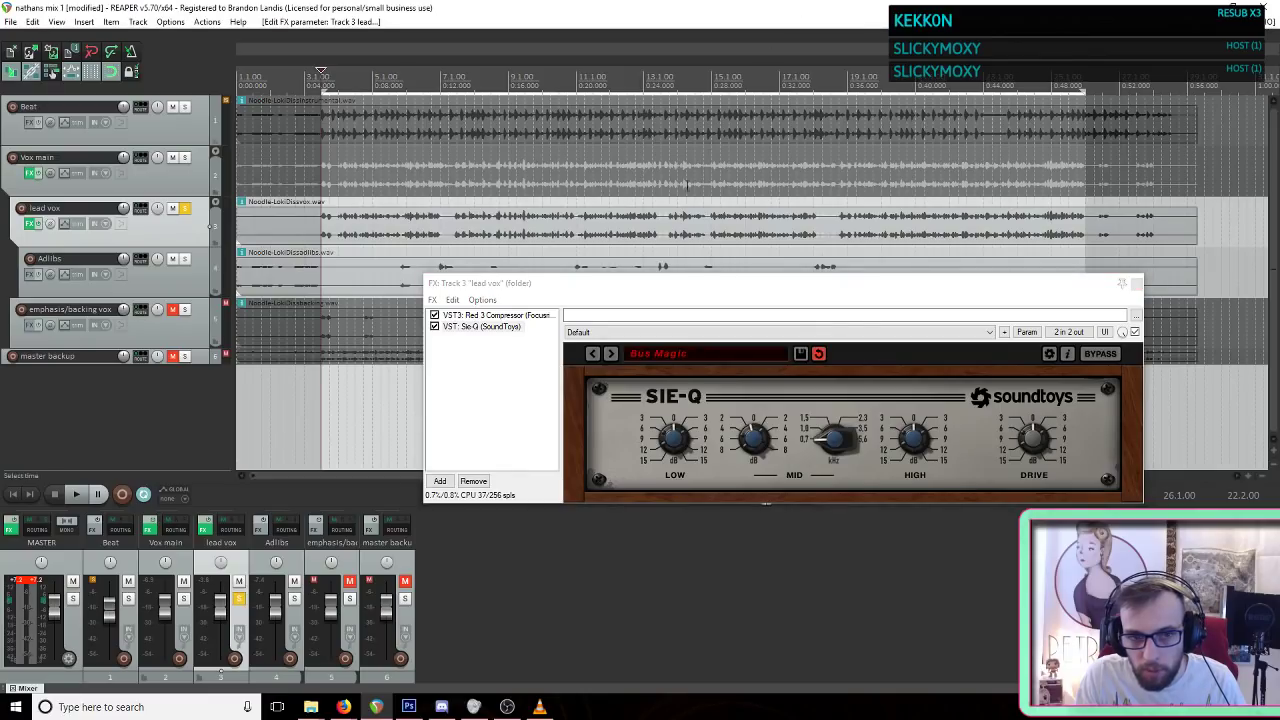
key("space")
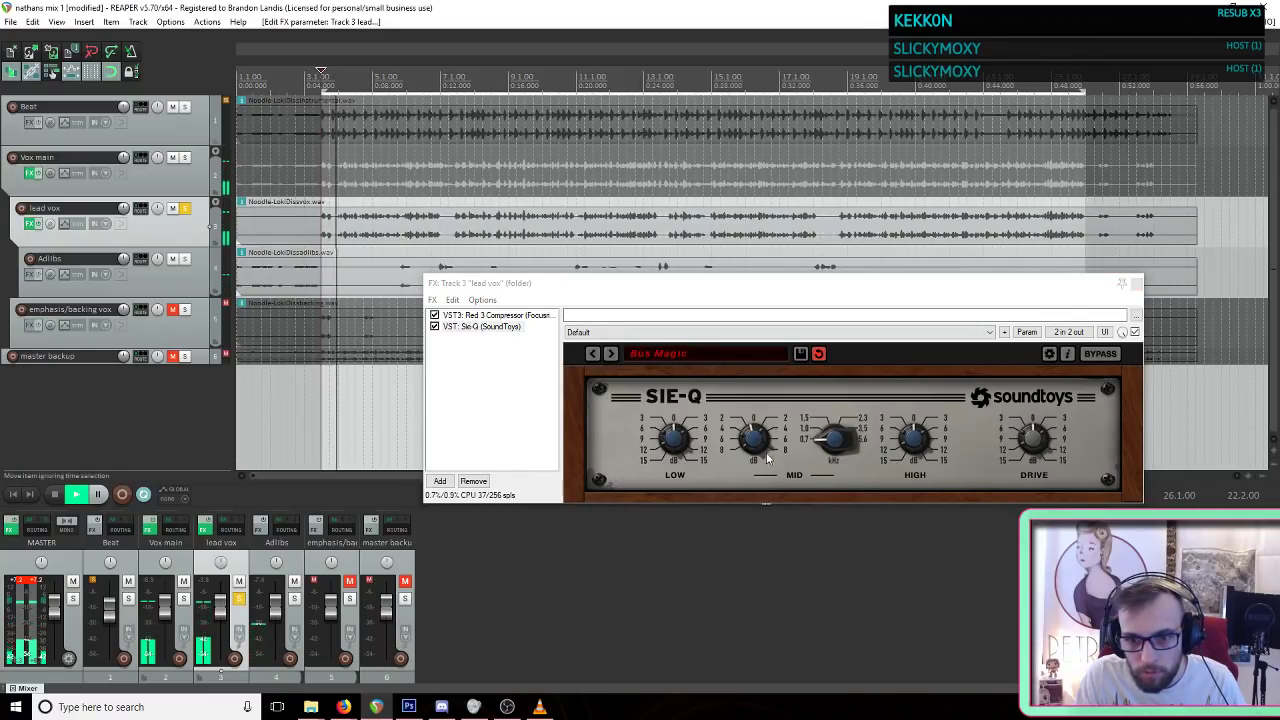
Step: Cut Sie-Q's mid gain and sweep its mid frequency between 0.7 and 3.5 kHz during playback
left_click_drag(748, 438, 745, 465)
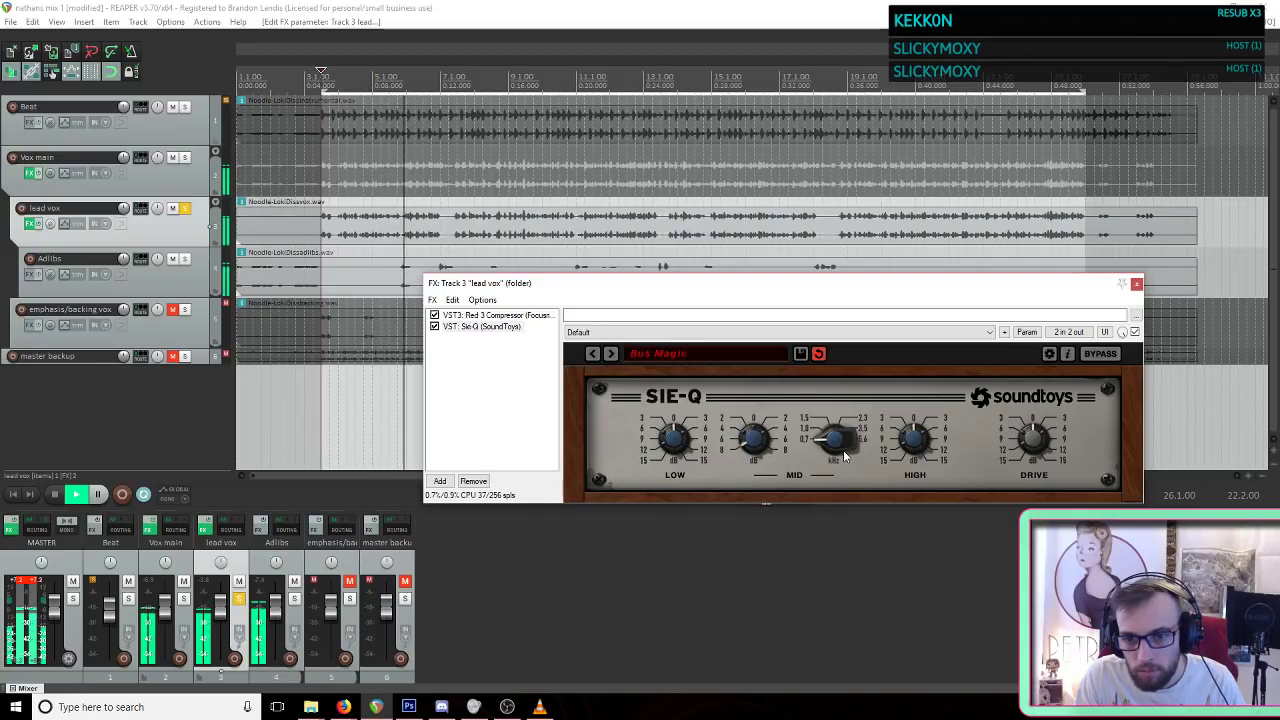
mouse_move(824, 444)
left_mouse_down()
mouse_move(826, 431)
mouse_move(836, 451)
left_mouse_up()
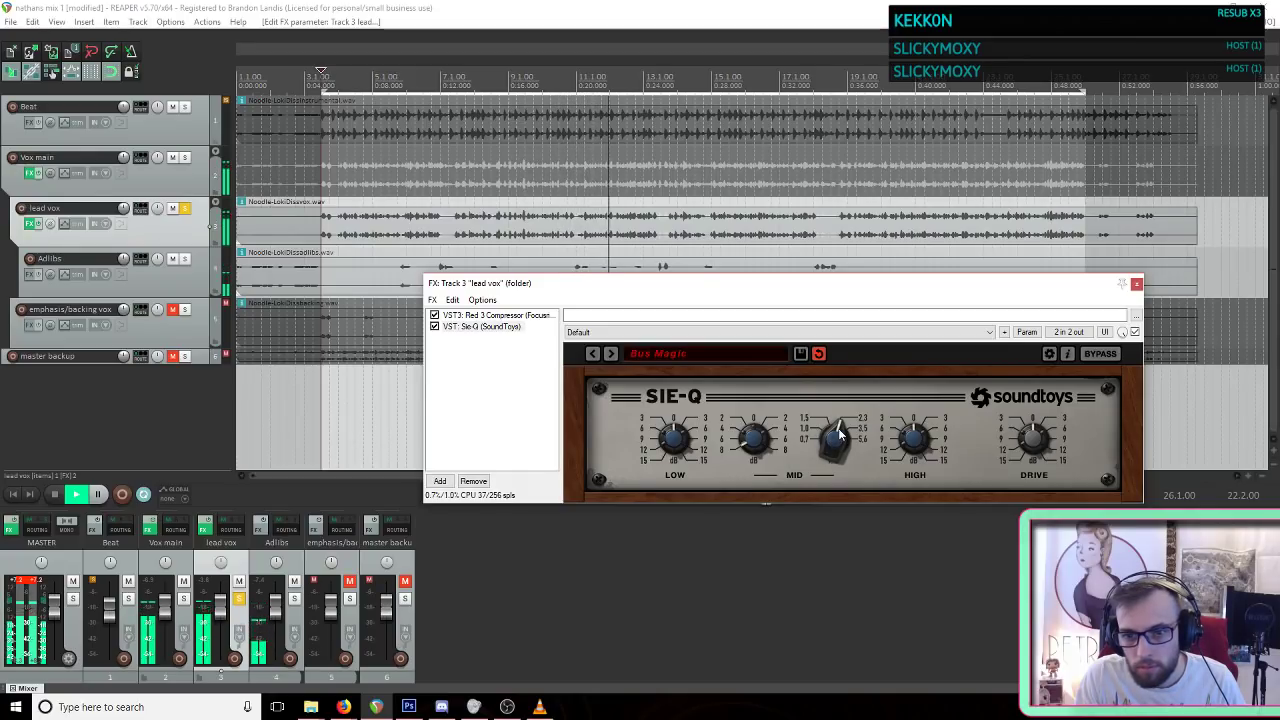
left_click_drag(838, 432, 828, 442)
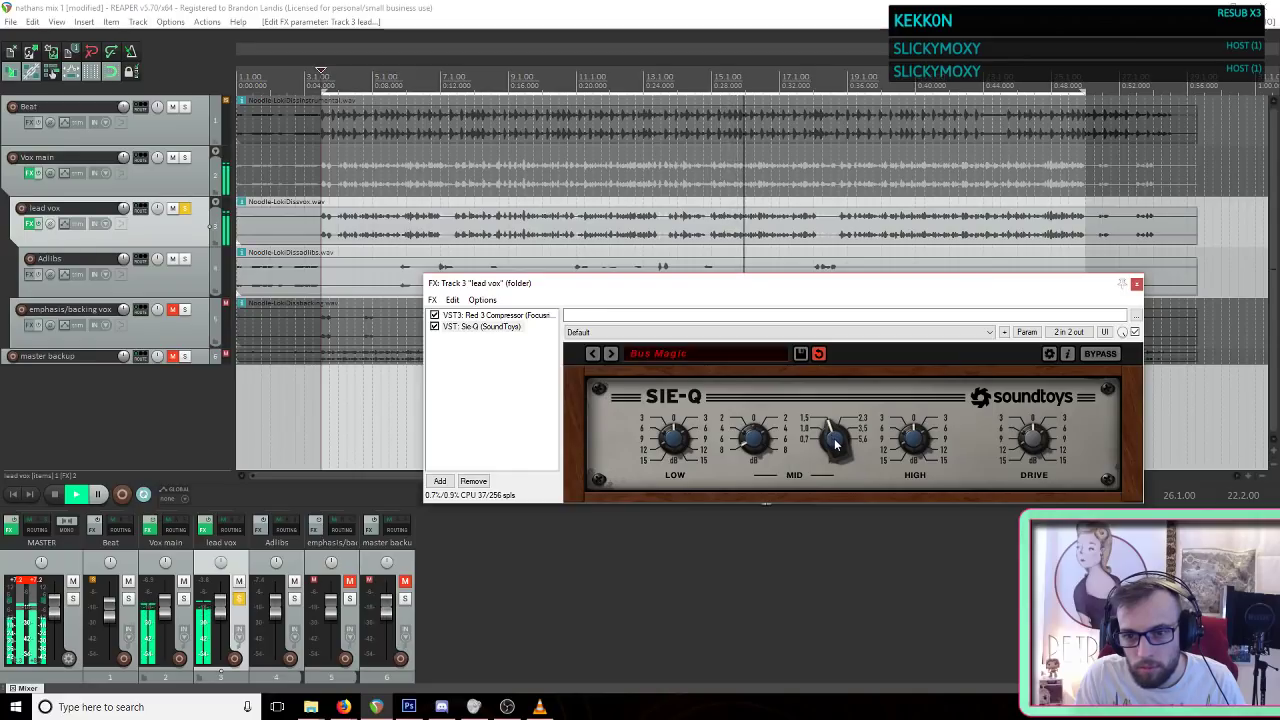
mouse_move(836, 444)
left_mouse_down()
mouse_move(811, 508)
mouse_move(850, 412)
mouse_move(841, 452)
left_mouse_up()
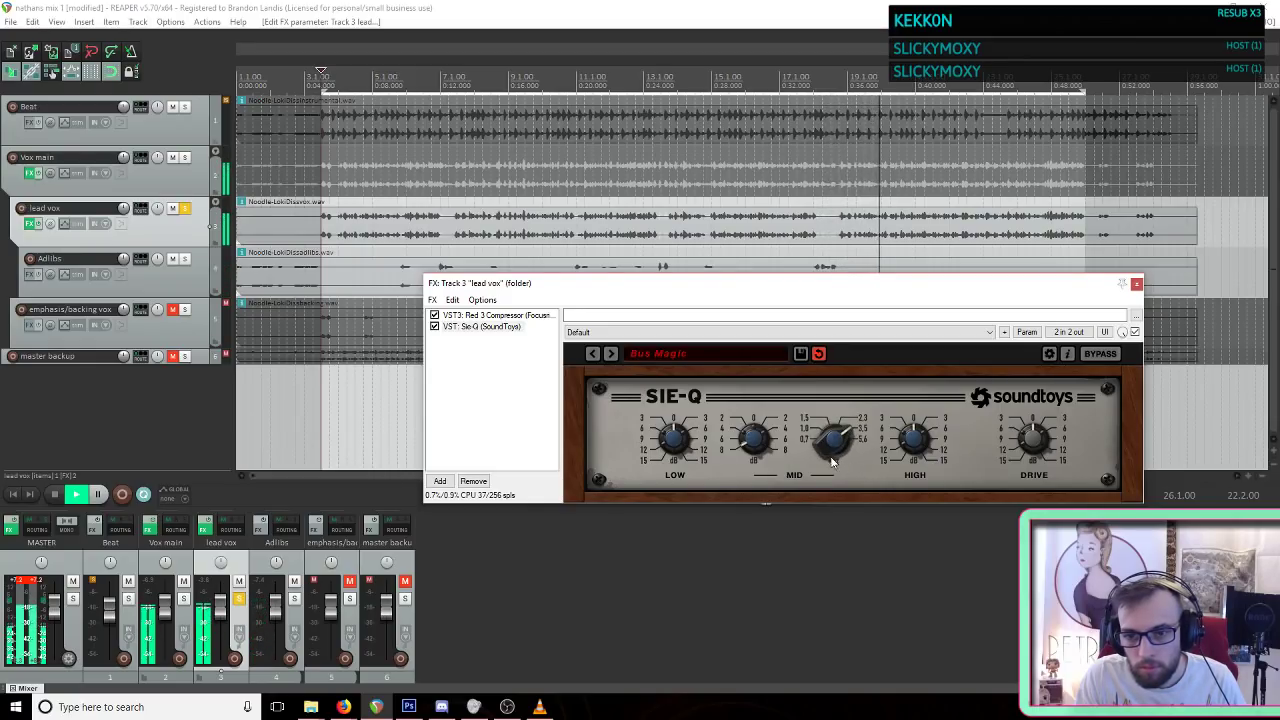
left_click_drag(833, 449, 832, 475)
key("space")
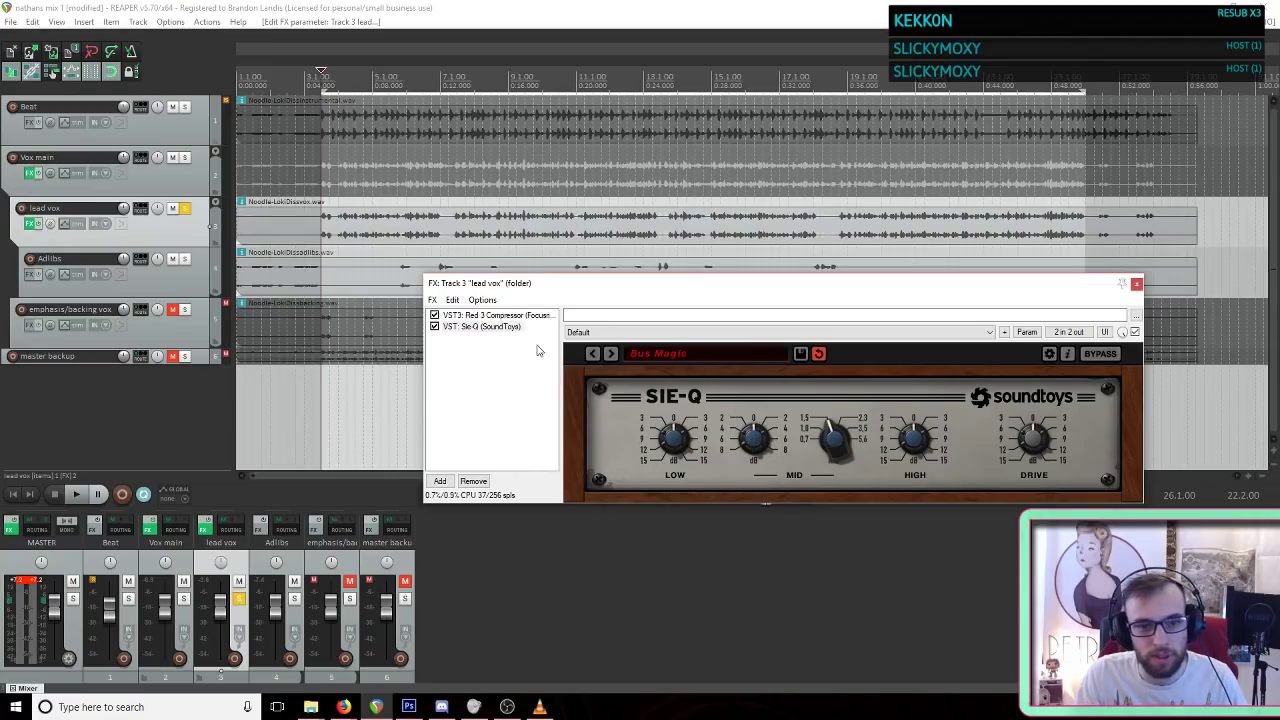
Step: Replace Sie-Q with MEqualizer after the Red 3 Compressor on the lead vox track
left_click(498, 327)
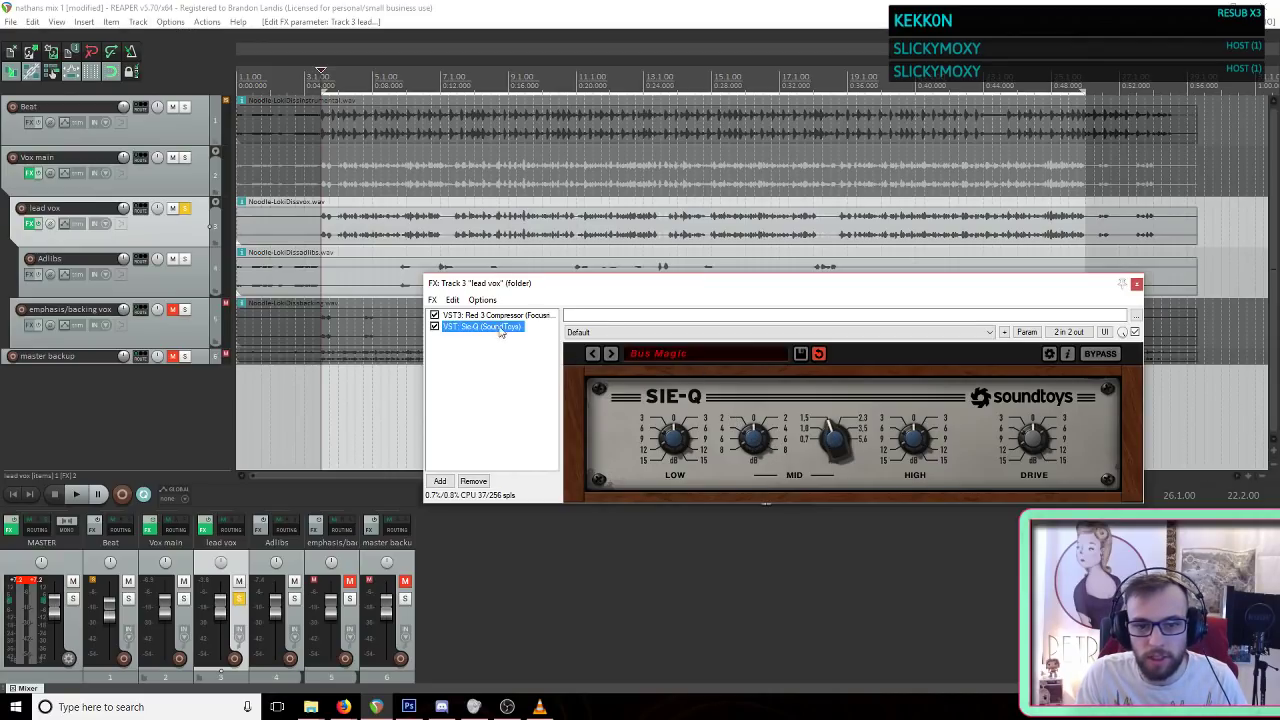
left_click(474, 484)
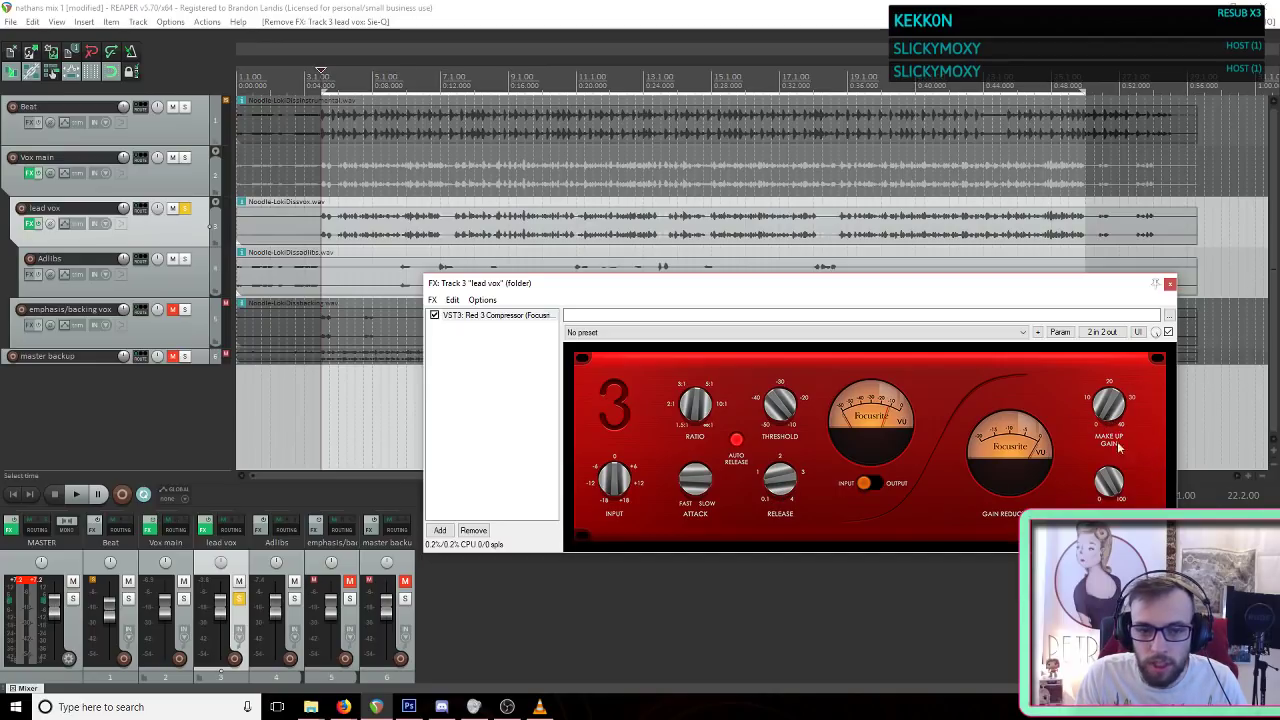
left_click(442, 531)
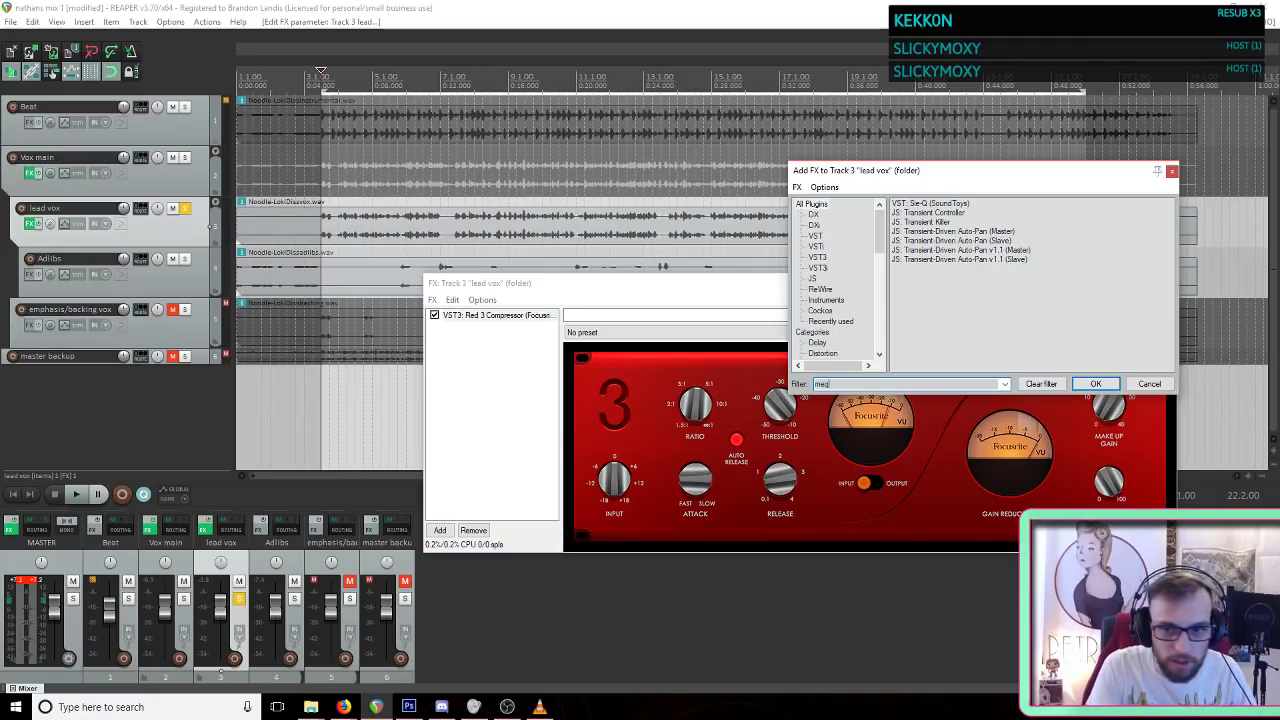
double_click(945, 213)
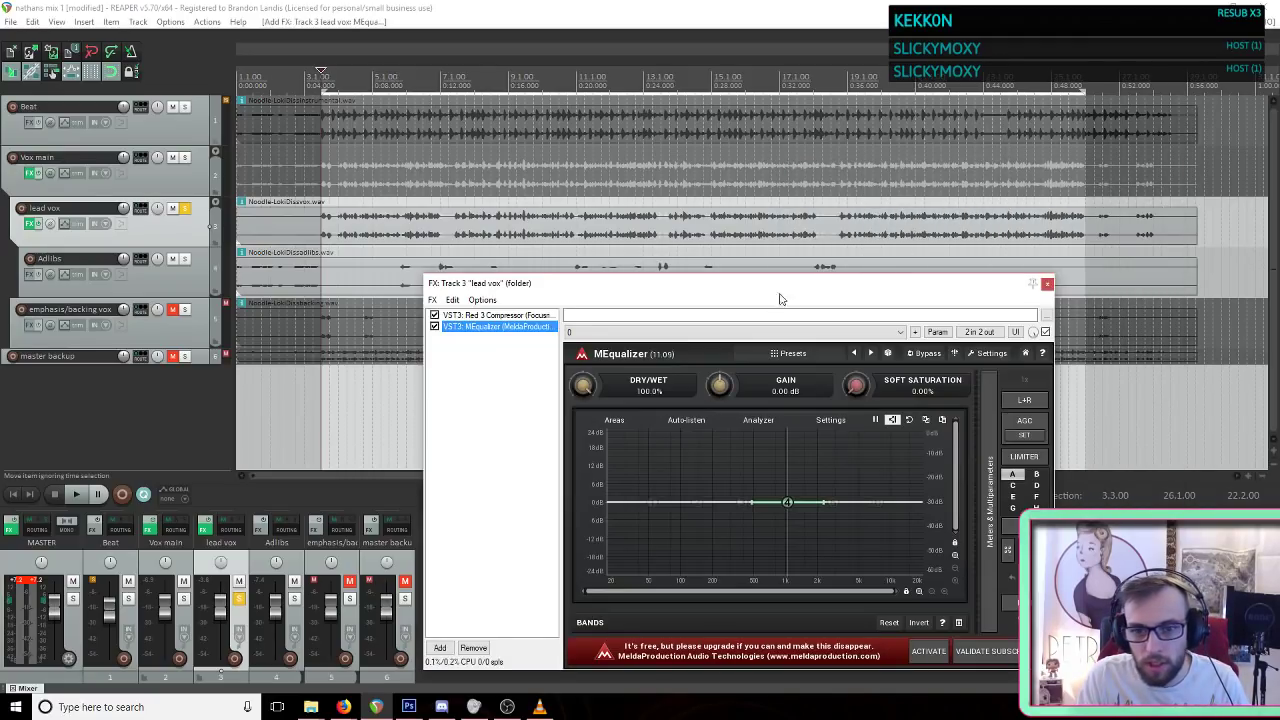
left_click_drag(776, 299, 598, 216)
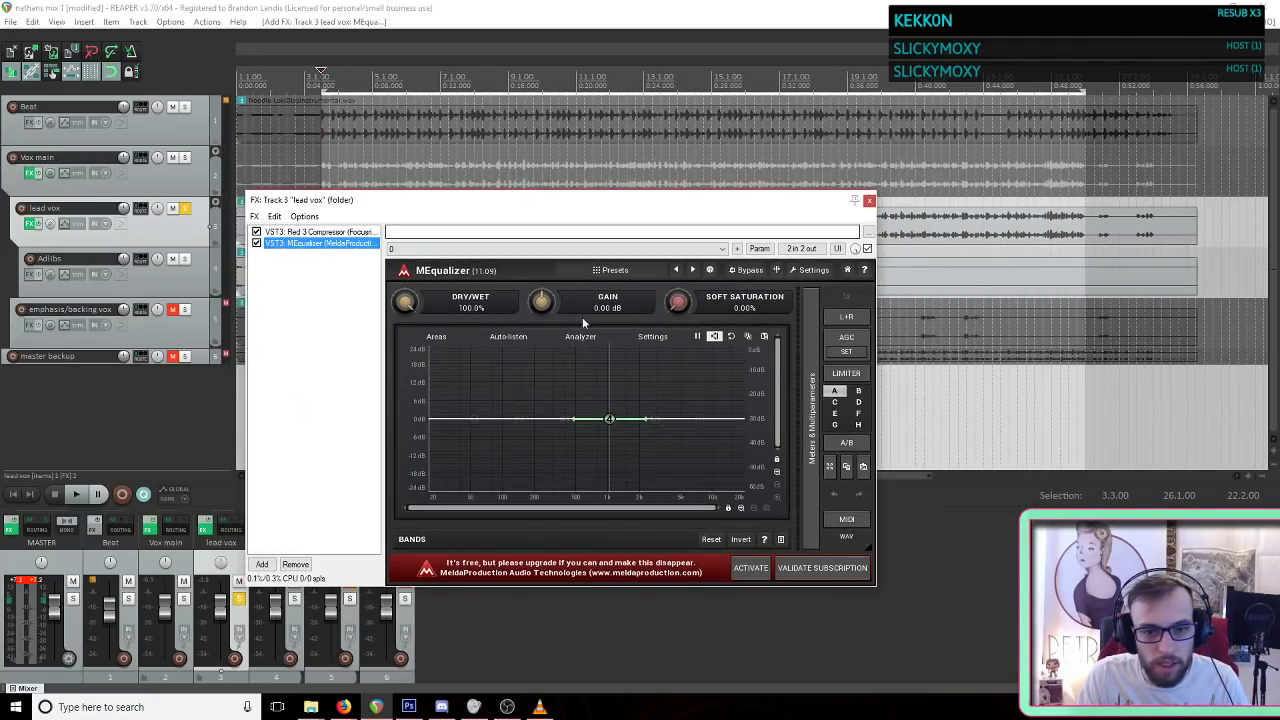
left_click_drag(743, 205, 703, 308)
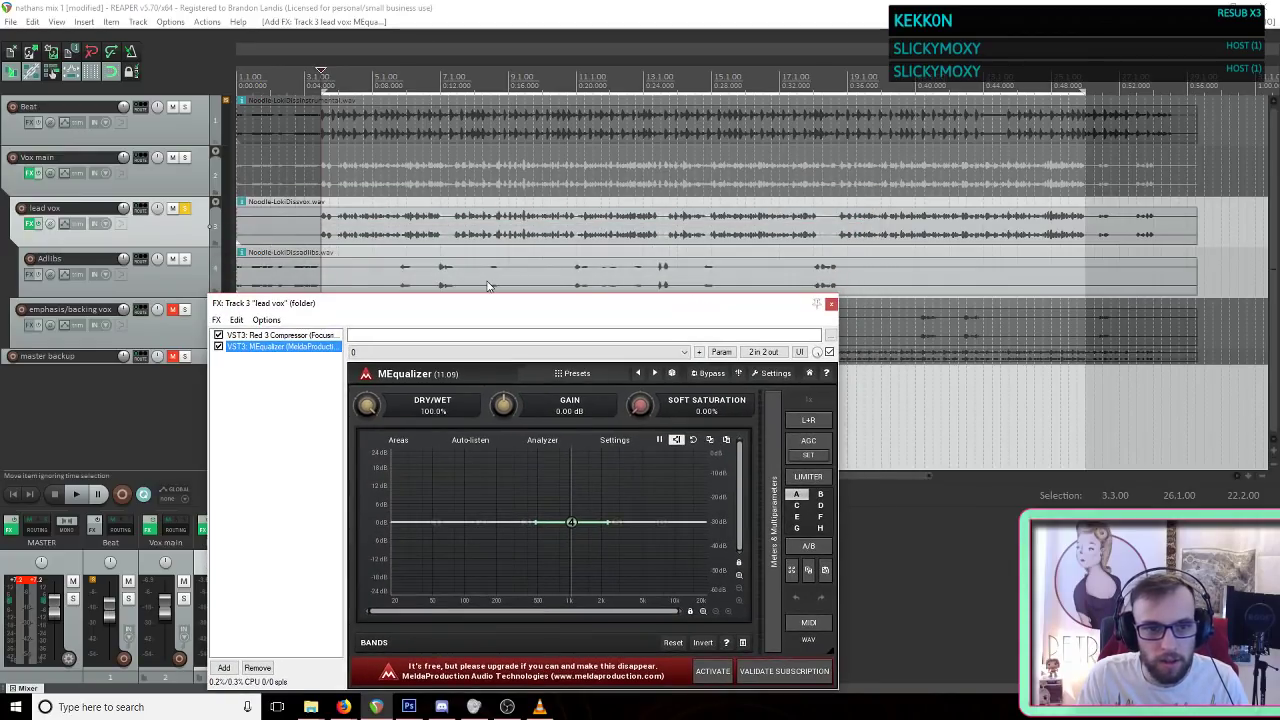
Step: Cut about 2.2 dB at about 1350 Hz with MEqualizer's band 4 and audition the lead vox
key("space")
key("space")
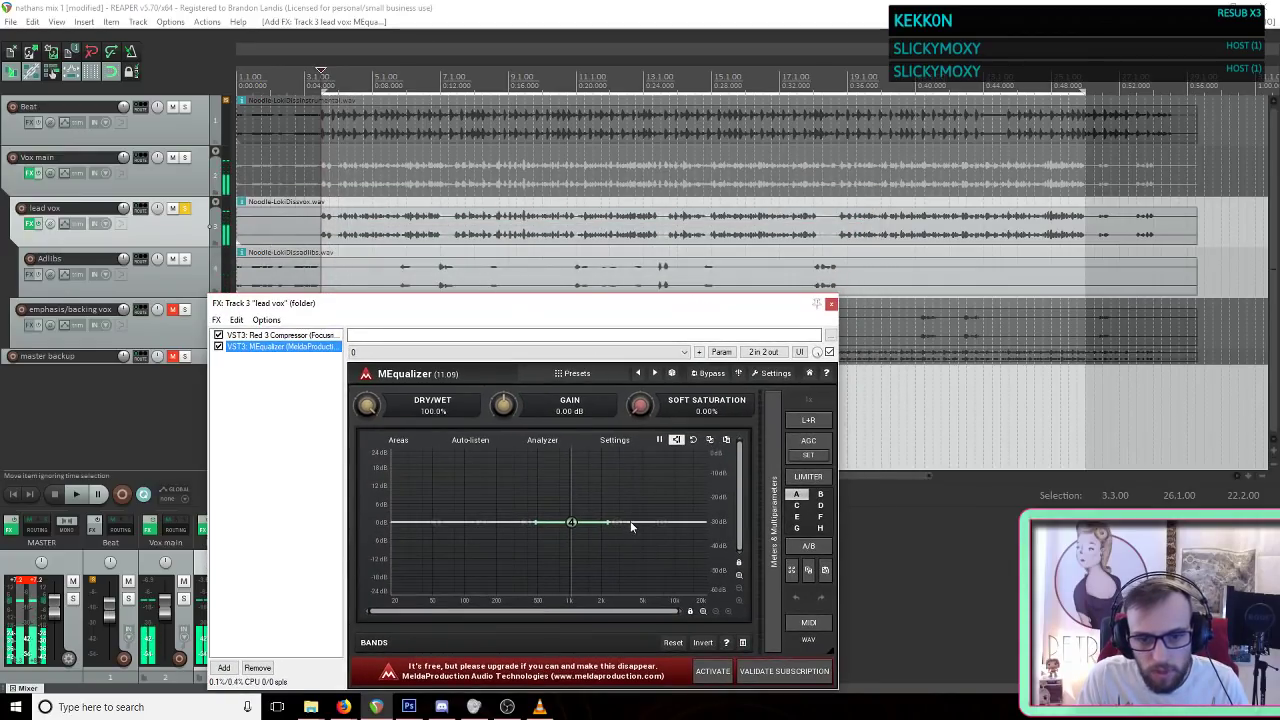
mouse_move(571, 523)
left_mouse_down()
mouse_move(582, 526)
mouse_move(561, 526)
mouse_move(585, 529)
left_mouse_up()
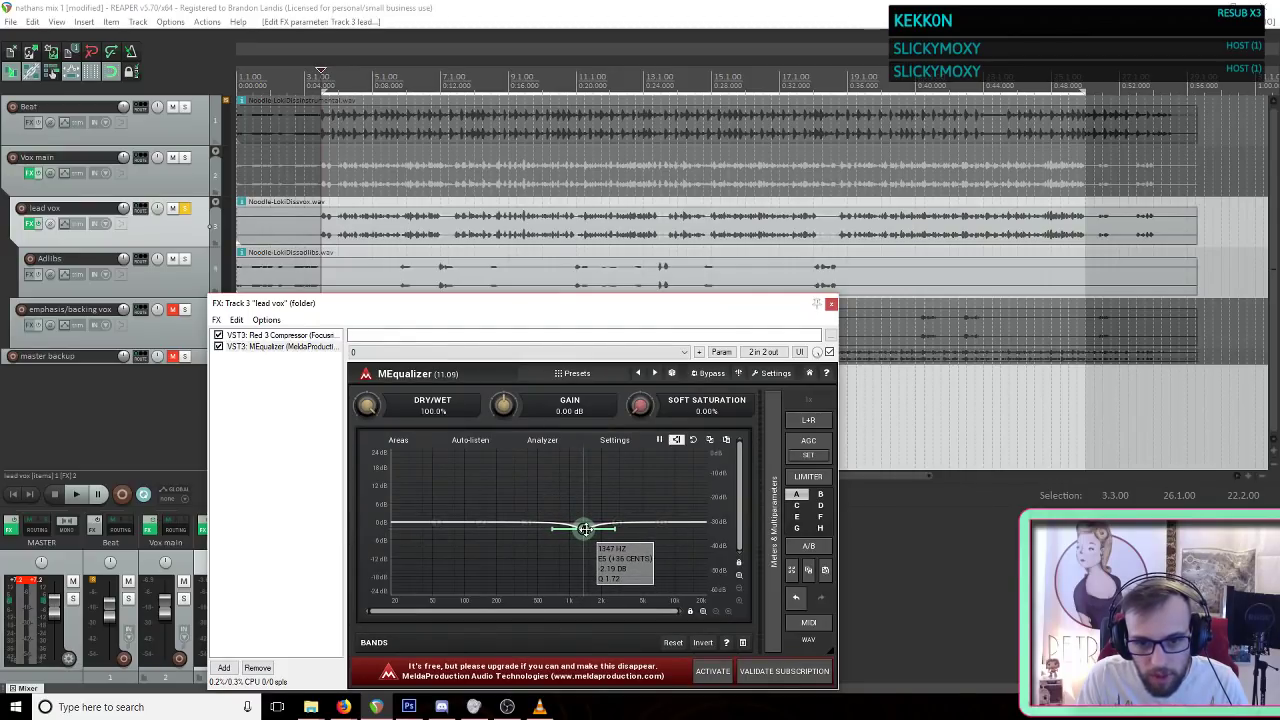
left_click(883, 13)
key("space")
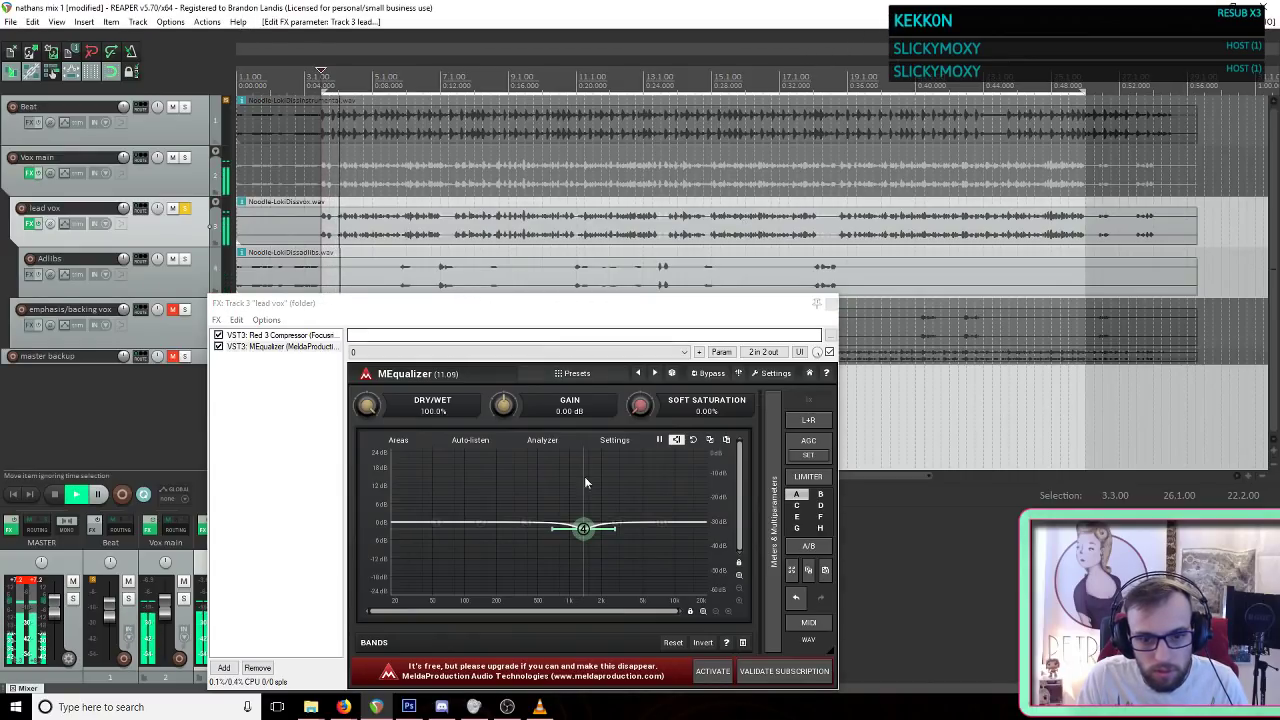
key("space")
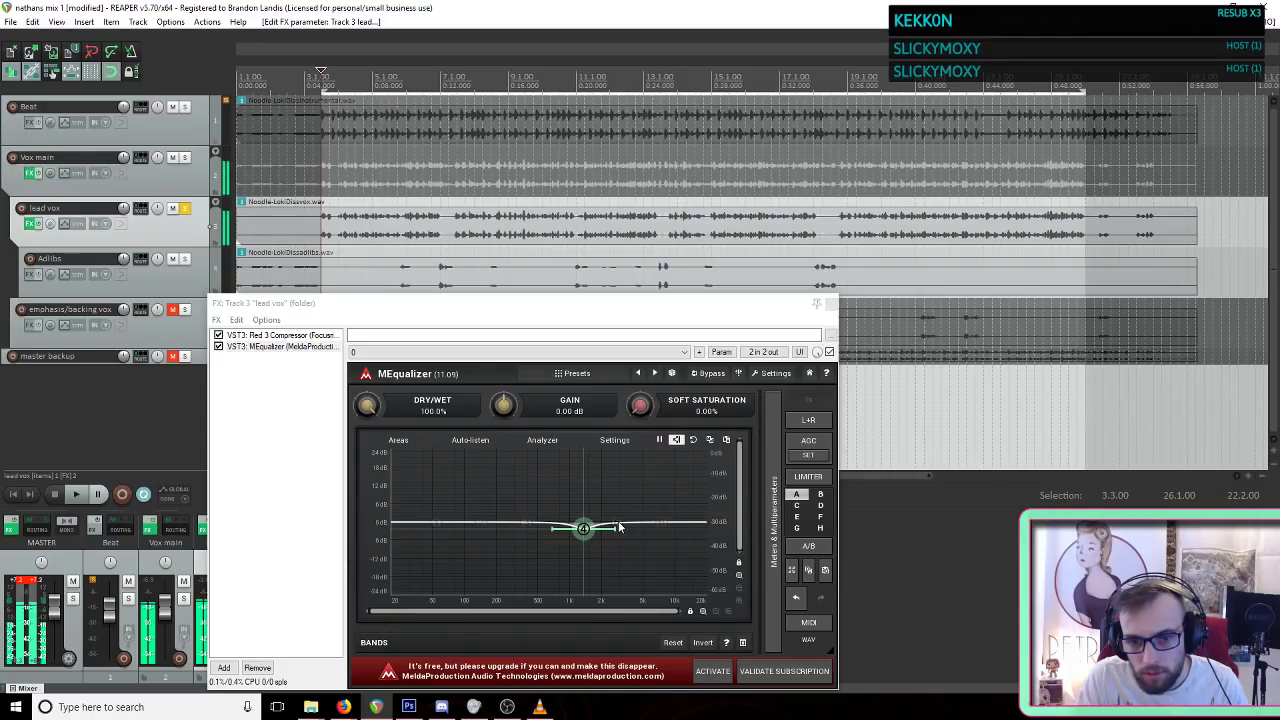
Step: Add slight boosts with MEqualizer's band 5 at about 5 kHz and band 6 at about 7.5 kHz, checking during playback
double_click(616, 523)
left_click_drag(617, 523, 630, 517)
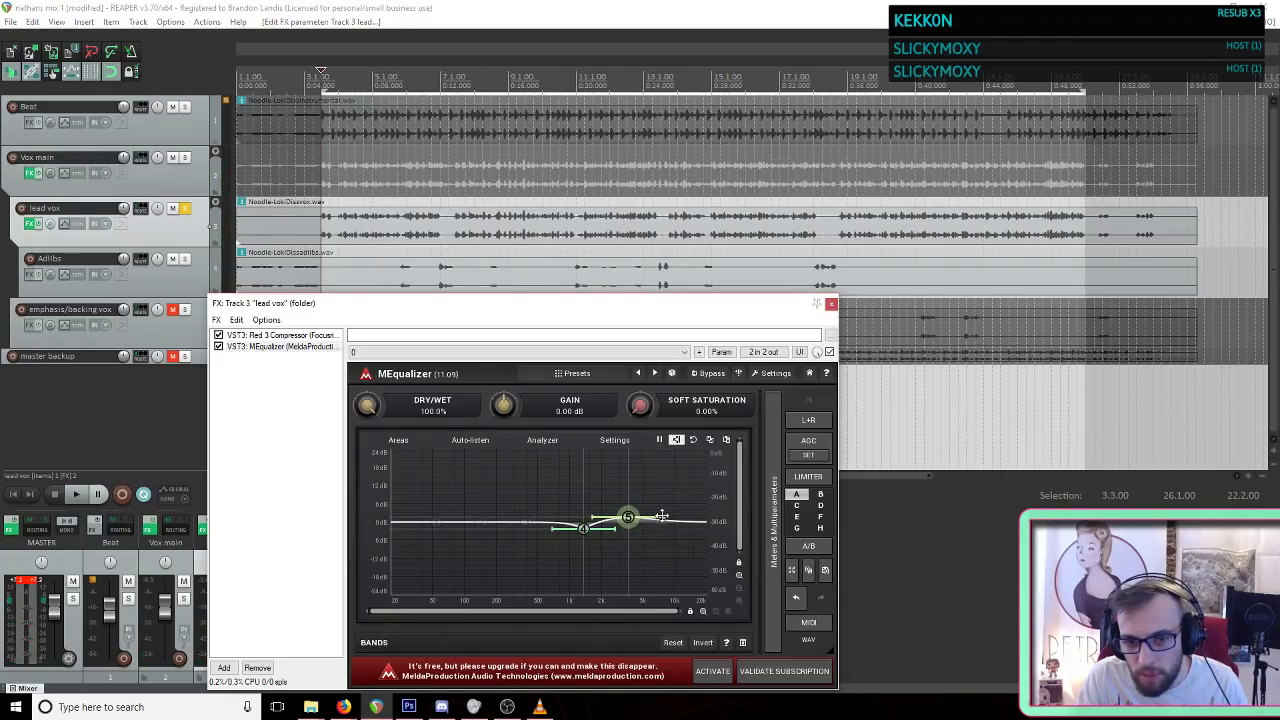
left_click_drag(628, 516, 661, 520)
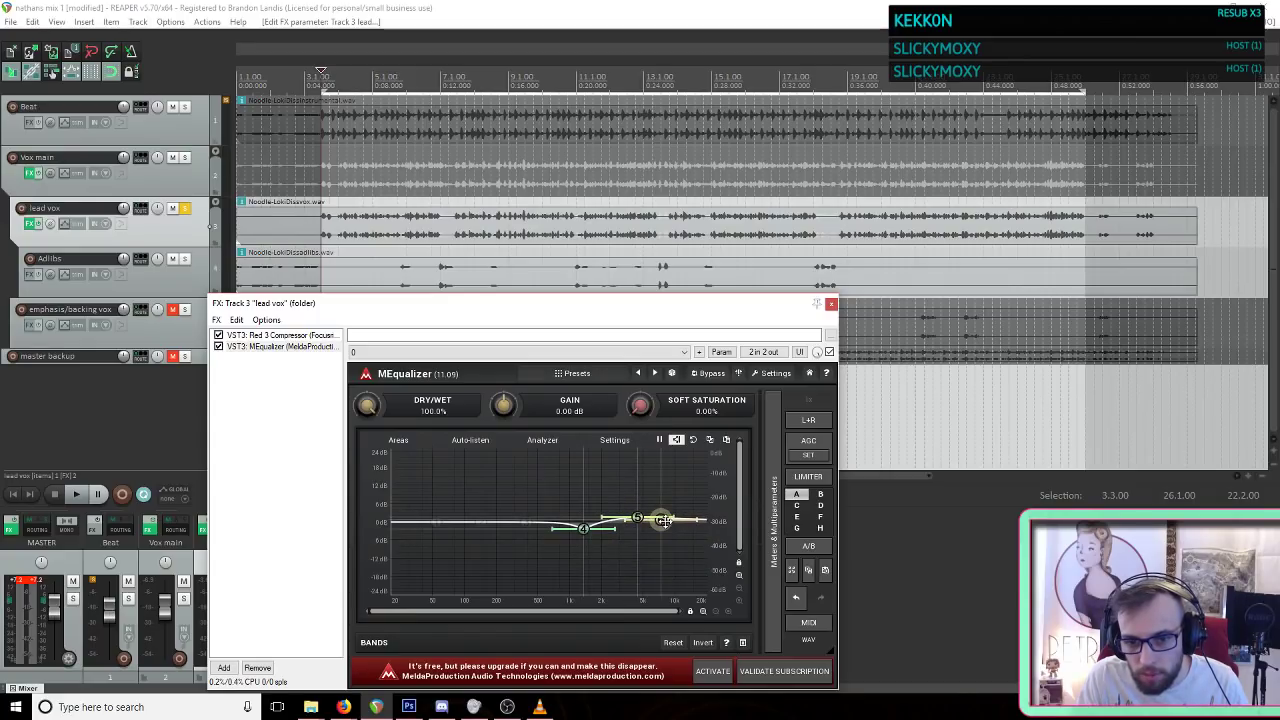
left_click(877, 22)
key("space")
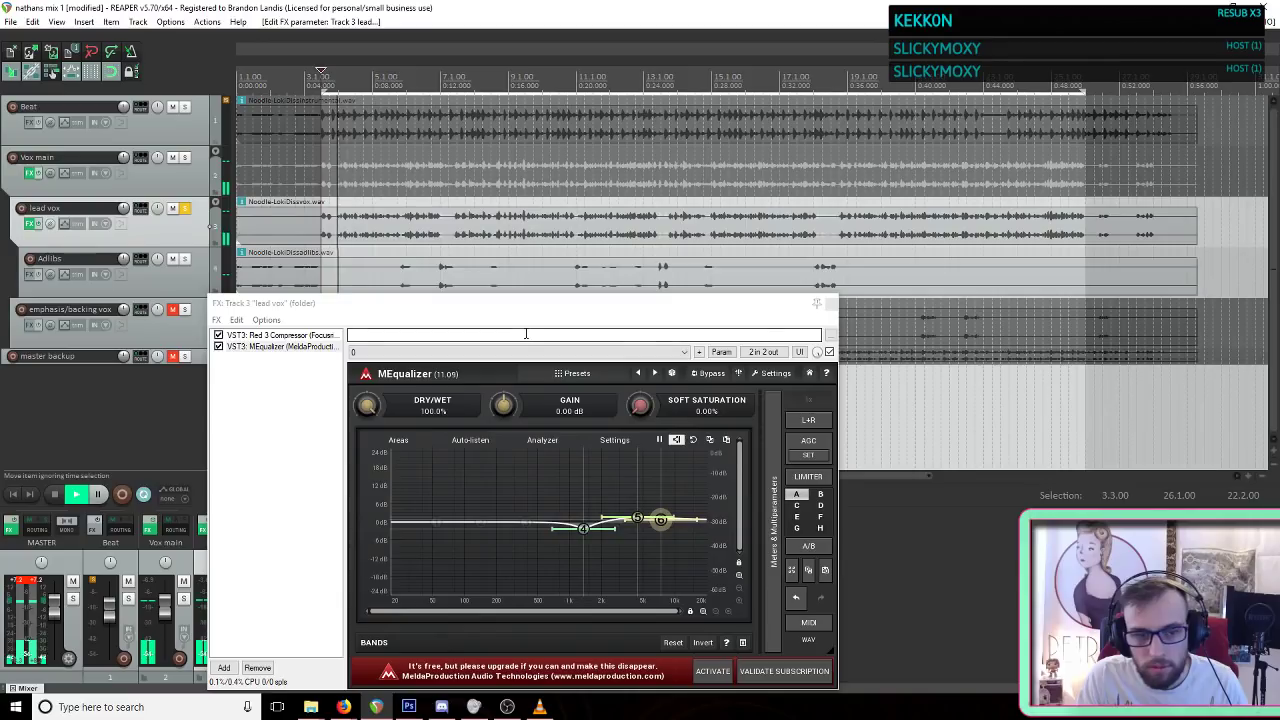
left_click_drag(661, 521, 643, 516)
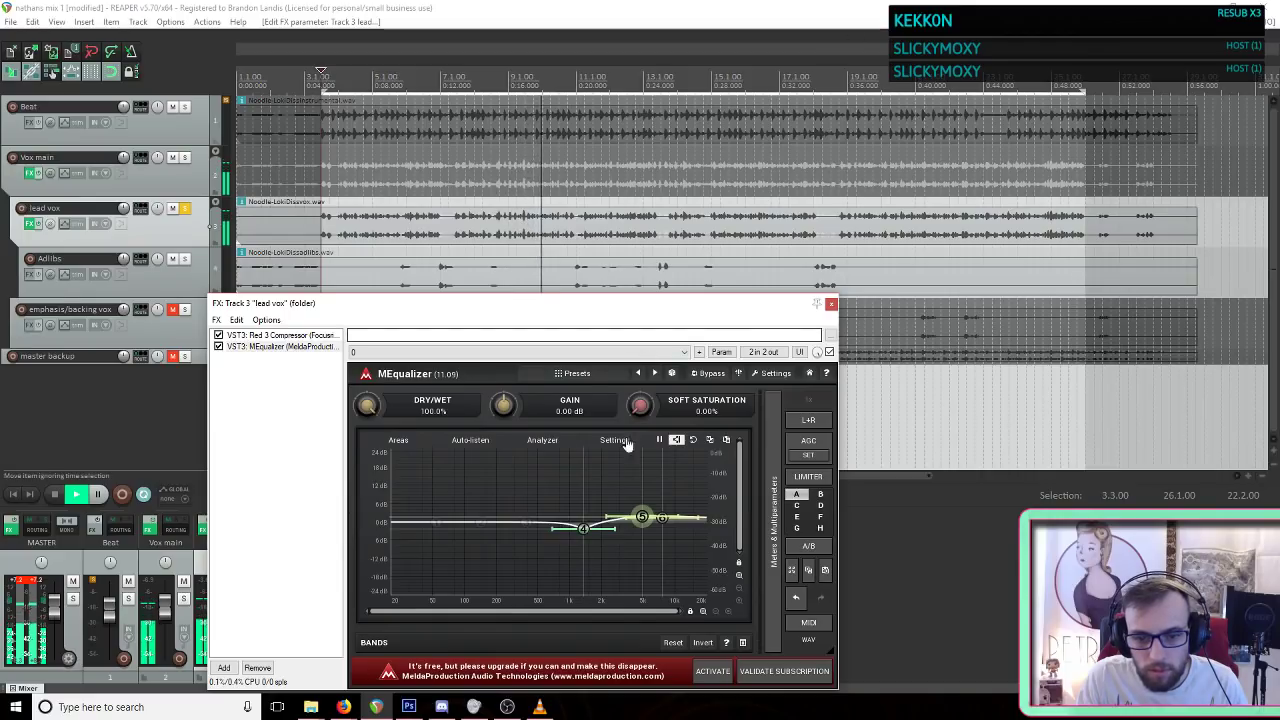
Step: Boost slightly around 550 Hz with MEqualizer's band 3 and cut slightly around 250 Hz with band 2 while auditioning
mouse_move(524, 521)
left_mouse_down()
mouse_move(509, 502)
mouse_move(492, 522)
mouse_move(500, 514)
mouse_move(480, 514)
mouse_move(509, 516)
left_mouse_up()
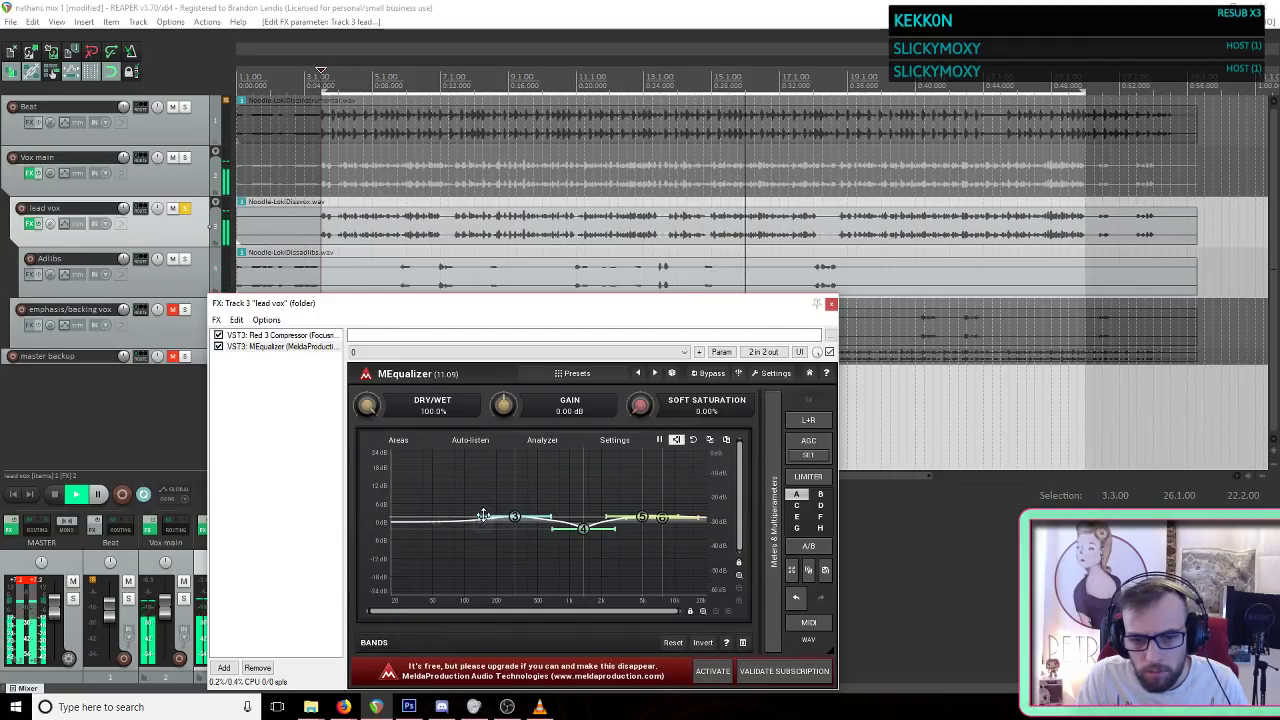
left_click_drag(485, 510, 542, 515)
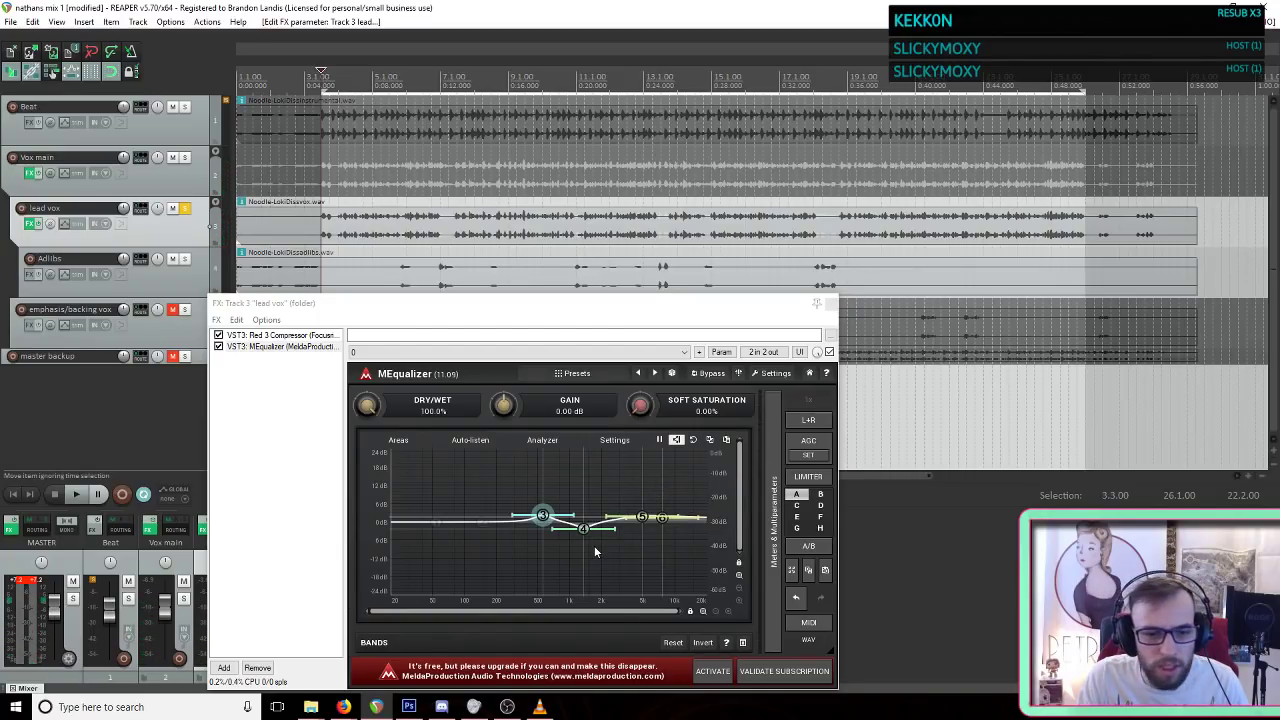
double_click(481, 523)
left_click_drag(481, 523, 499, 529)
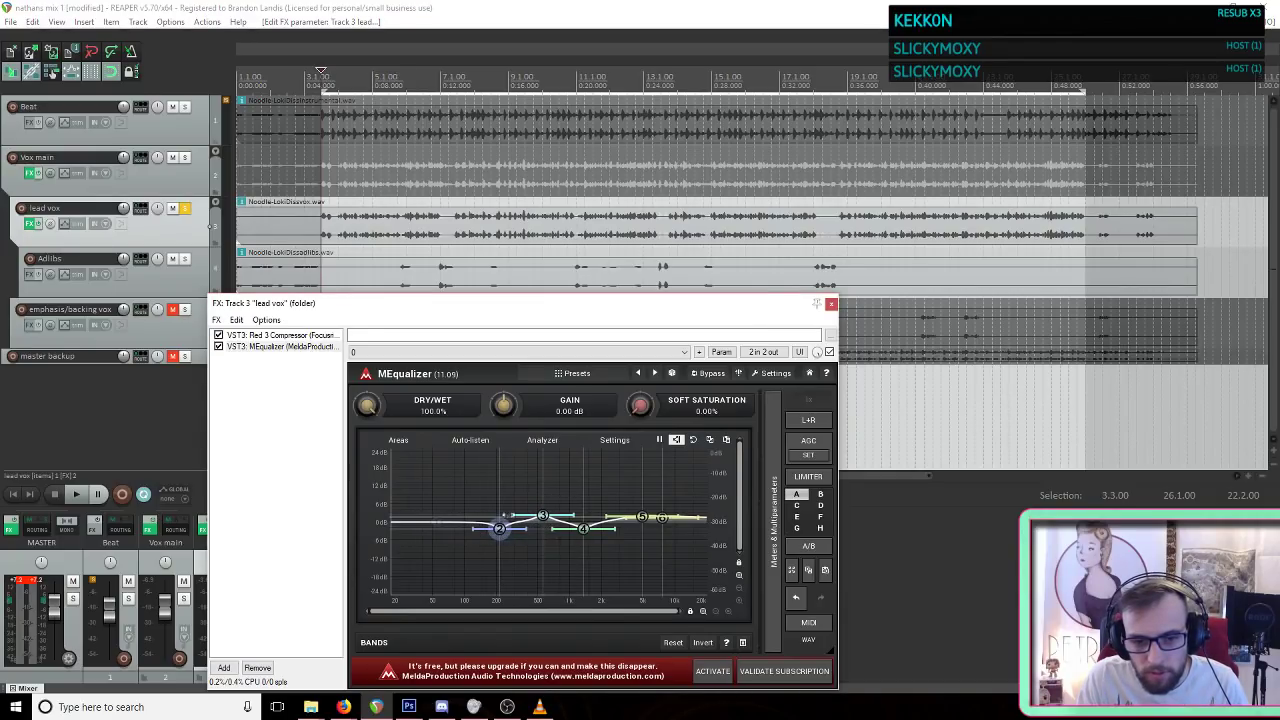
key("space")
left_click_drag(499, 528, 506, 530)
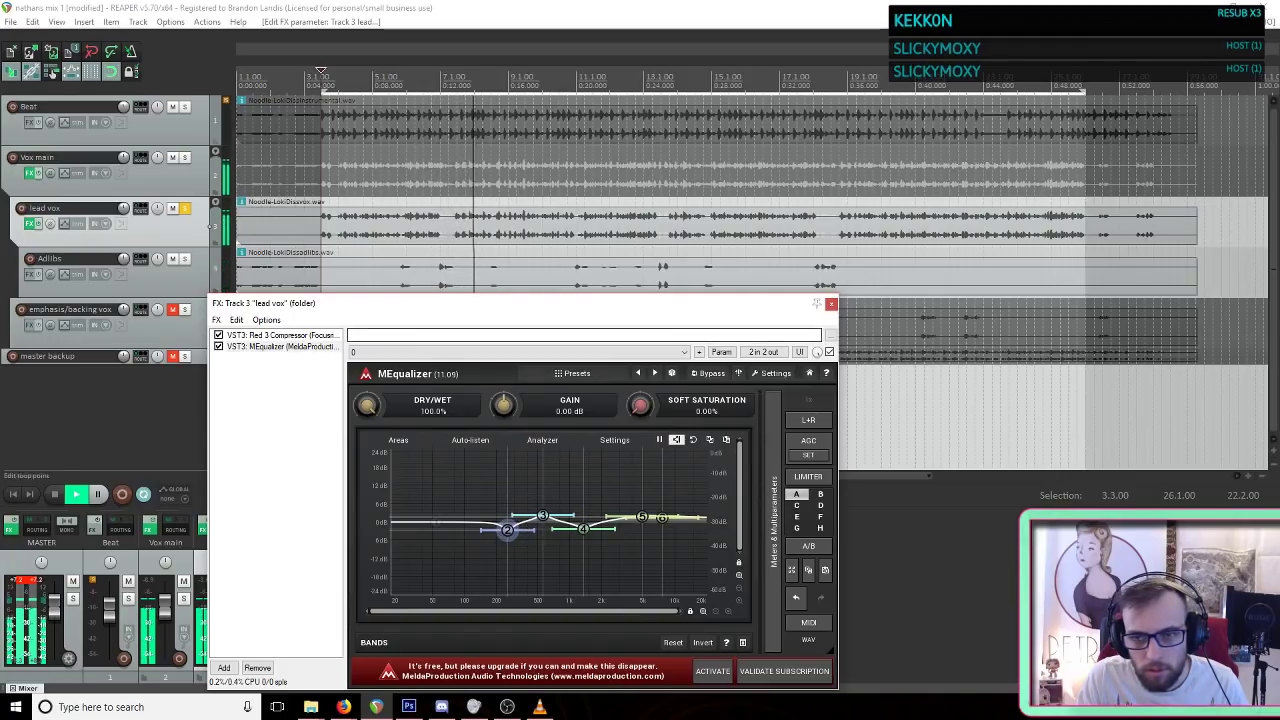
Step: Shift MEqualizer's band 4 to about 1.5 kHz, deepen its cut to about 5.3 dB, and ease it back slightly
mouse_move(583, 528)
left_mouse_down()
mouse_move(586, 571)
mouse_move(567, 570)
mouse_move(607, 559)
mouse_move(581, 569)
mouse_move(589, 539)
left_mouse_up()
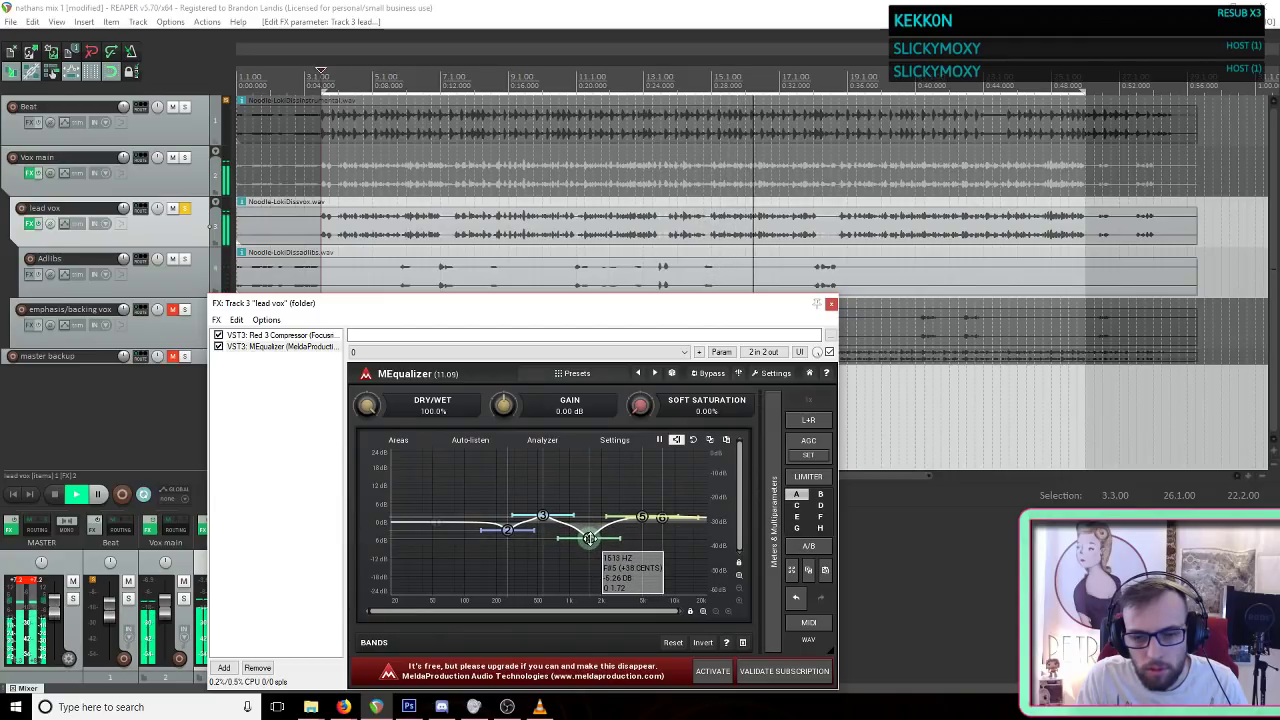
left_click(958, 4)
key("space")
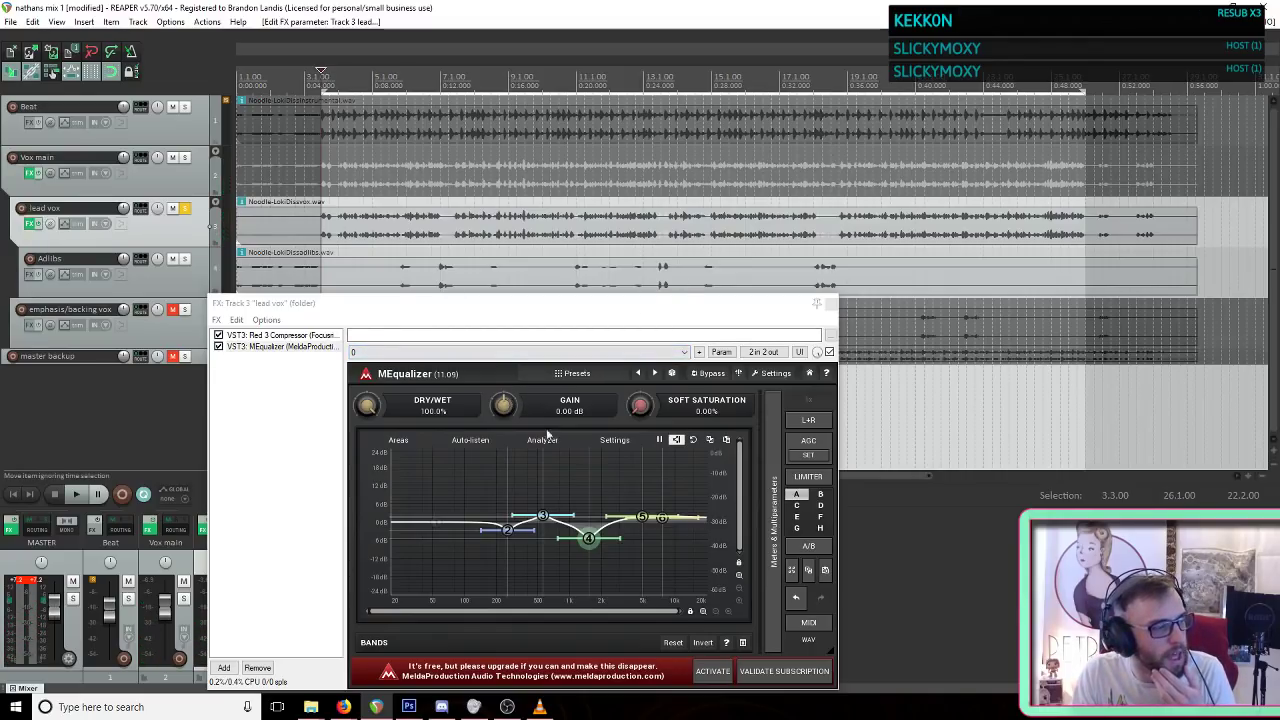
left_click(589, 540)
left_click_drag(589, 539, 589, 533)
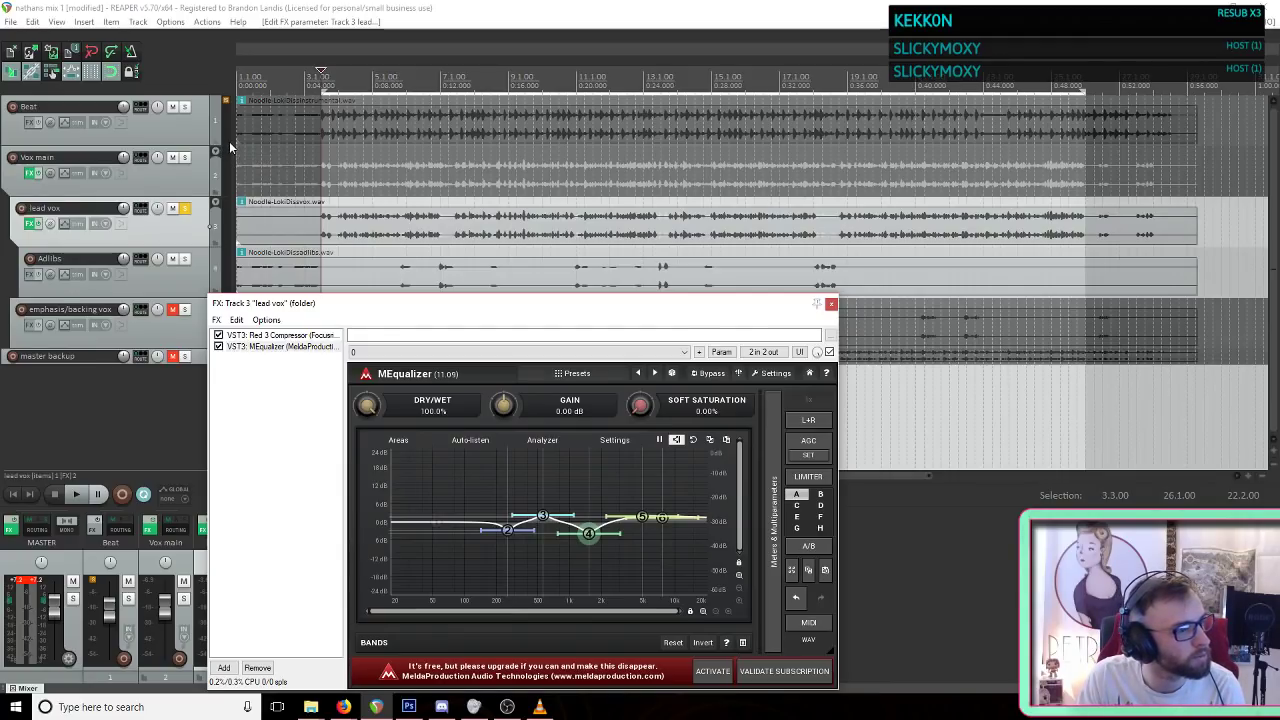
Step: Audition the equalized lead vox from the selection start and from about bar 15, and move the effects window clear of the tracks
left_click(853, 13)
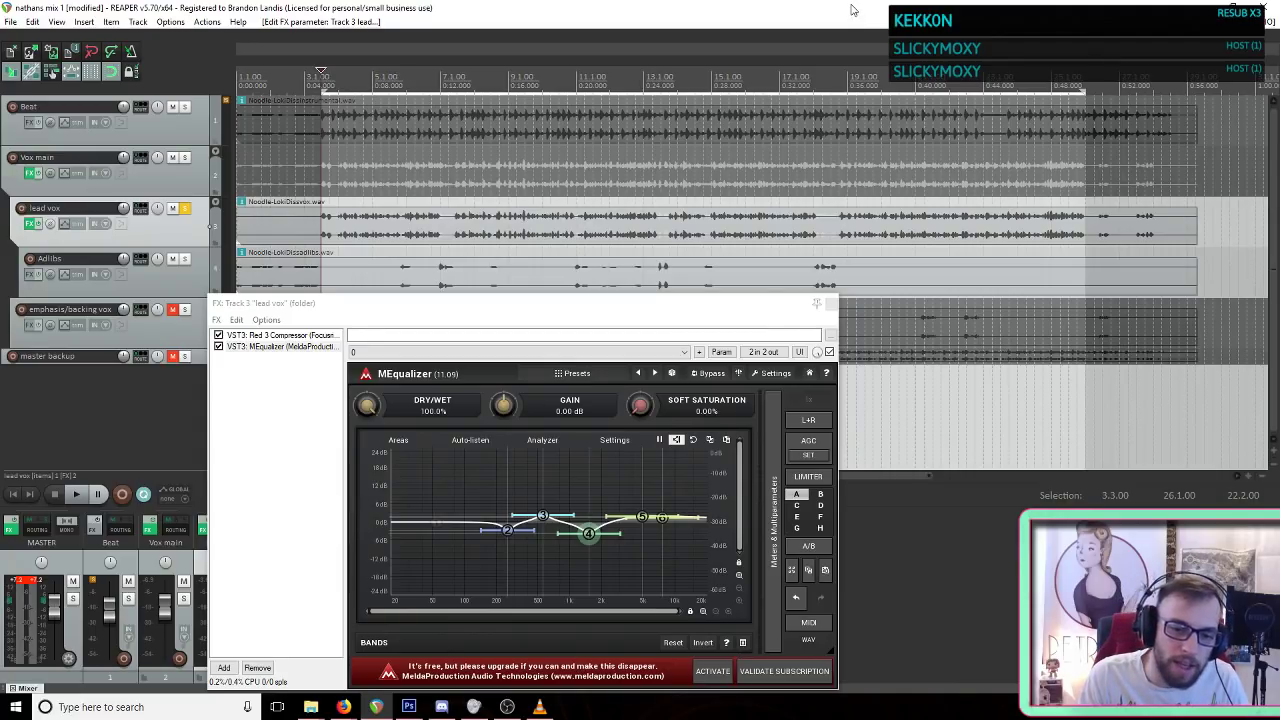
key("space")
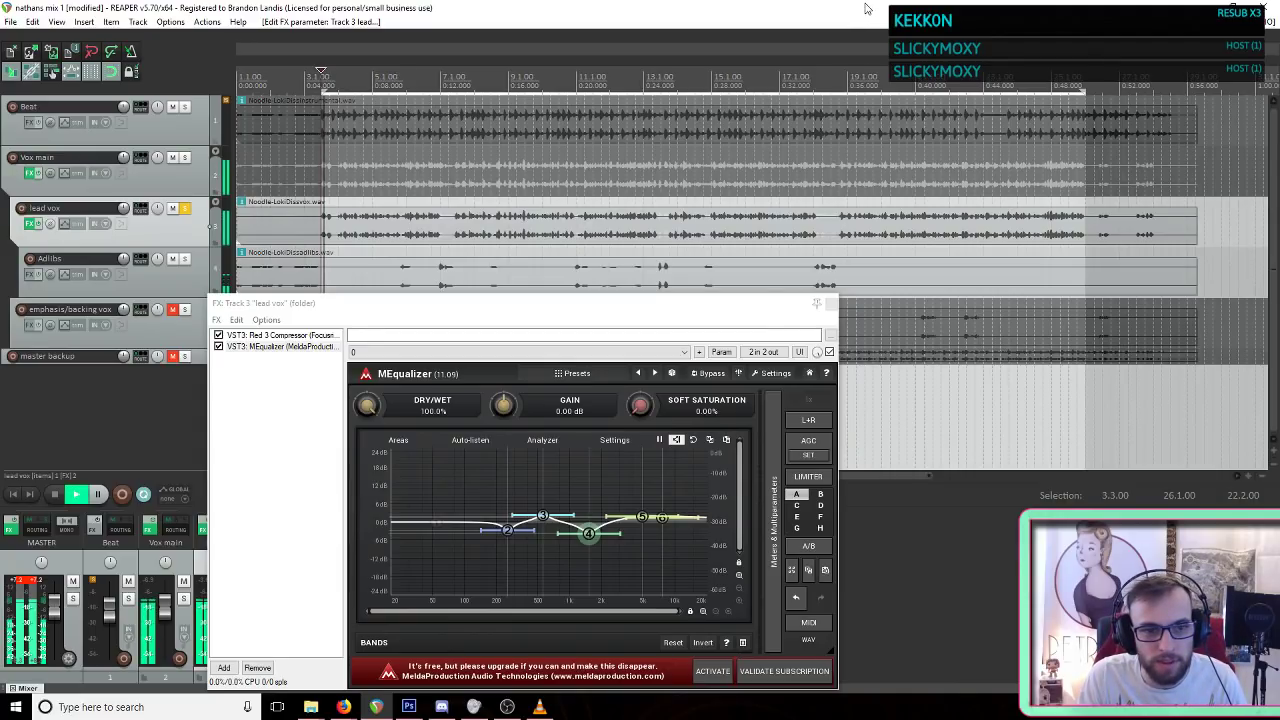
left_click(713, 188)
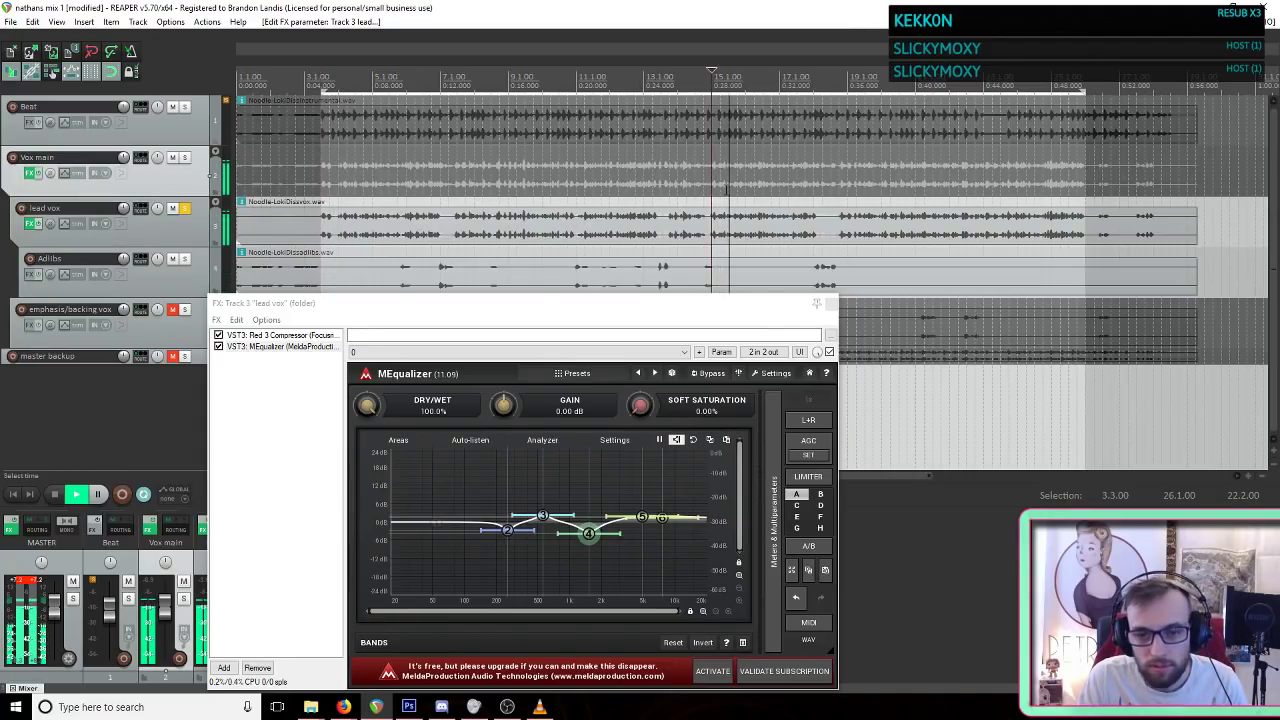
key("space")
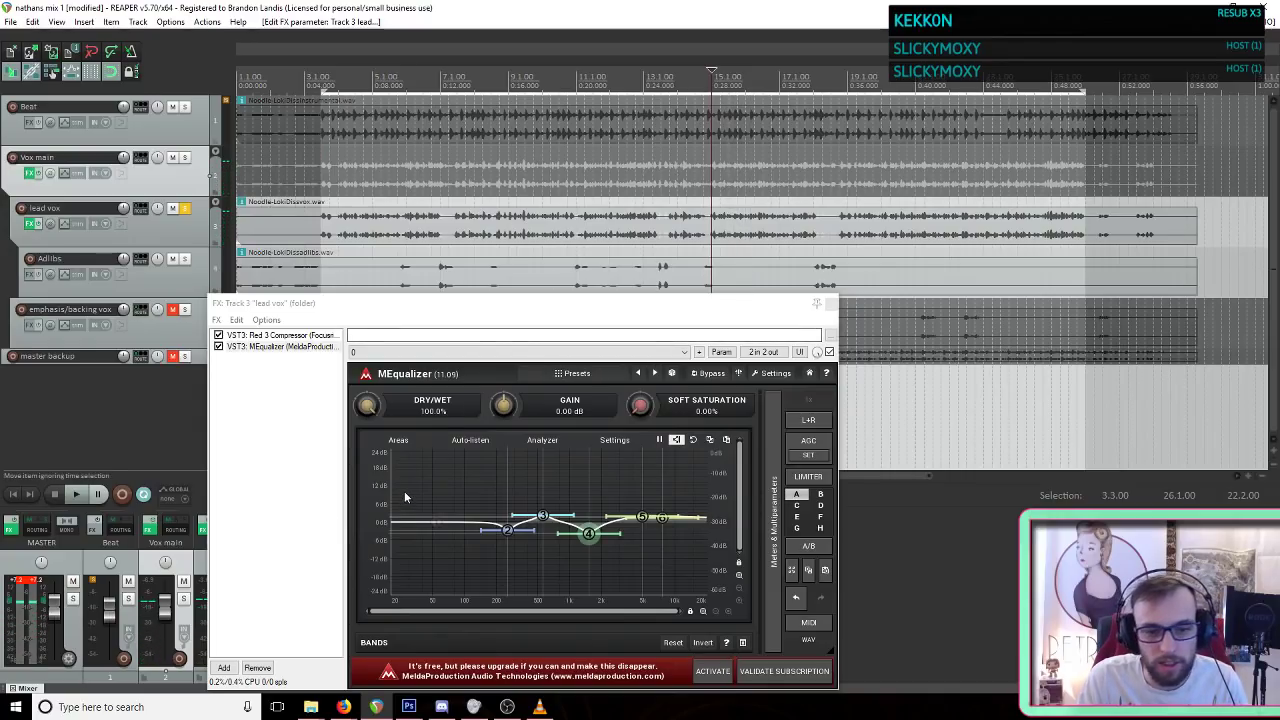
left_click_drag(648, 303, 522, 441)
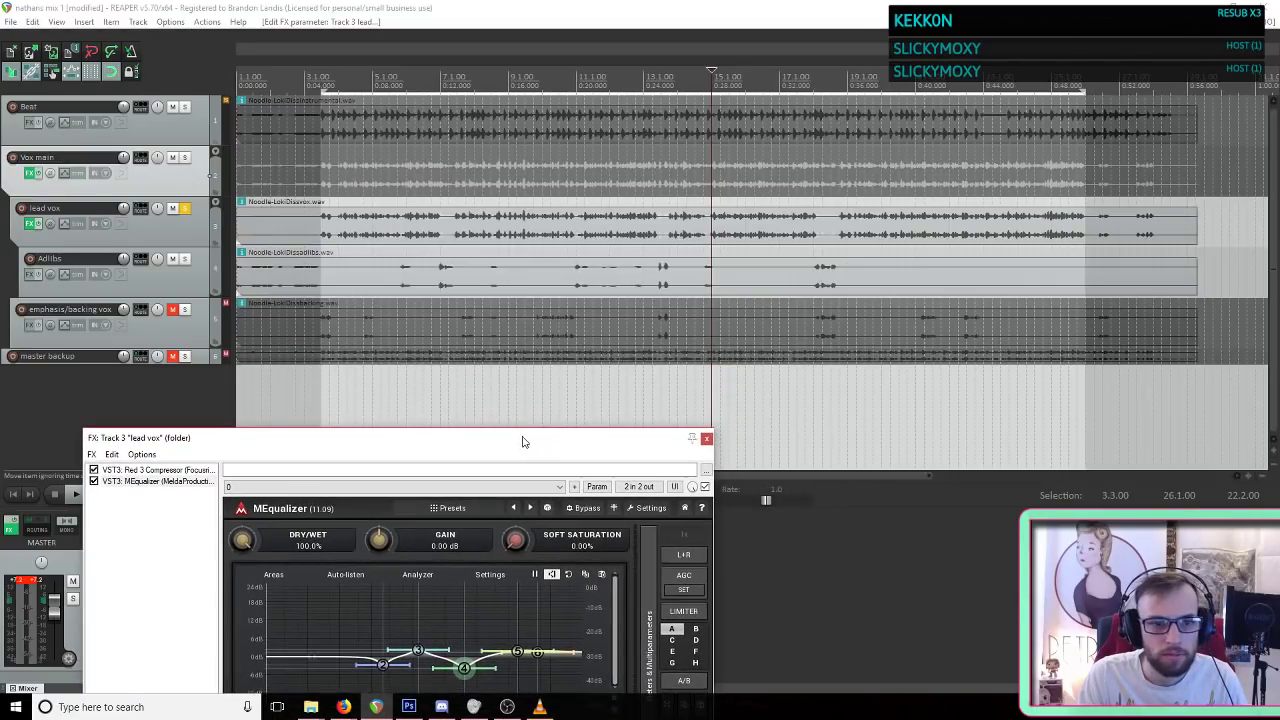
Step: Take the lead vox track out of solo and audition the full mix from about bar 15
left_click(185, 210)
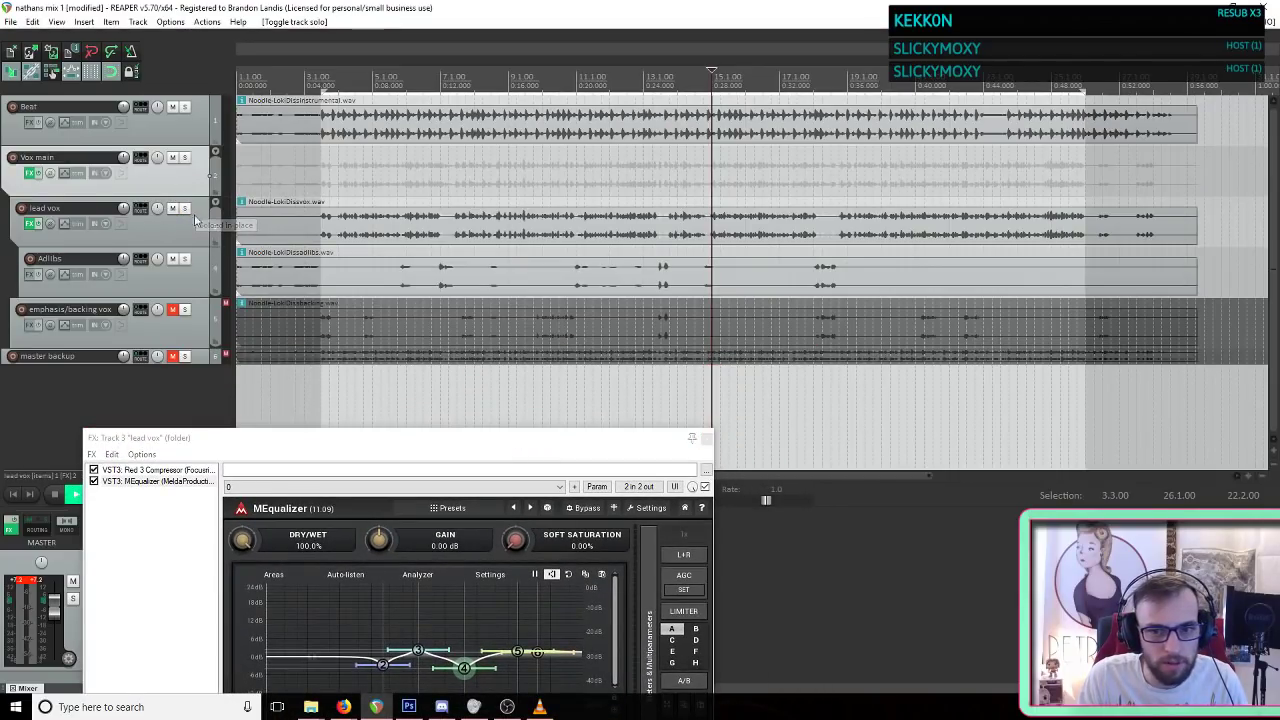
key("space")
left_click_drag(477, 441, 521, 373)
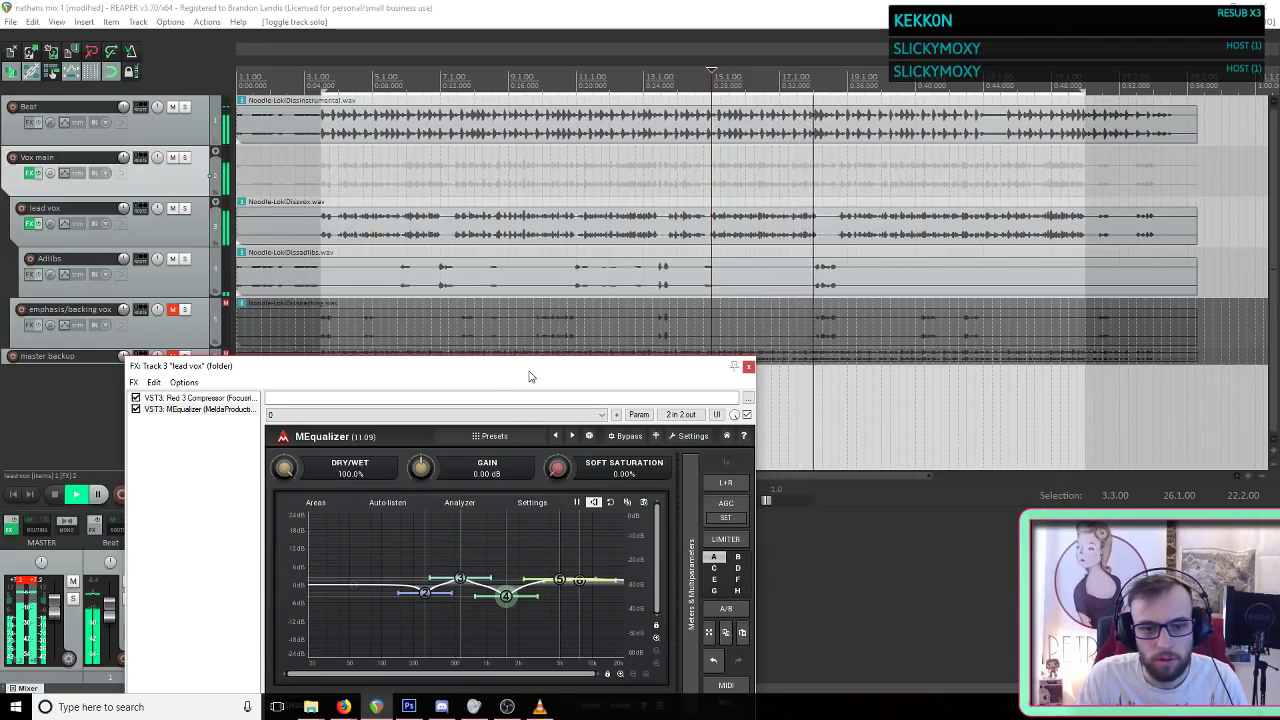
left_click_drag(524, 382, 572, 317)
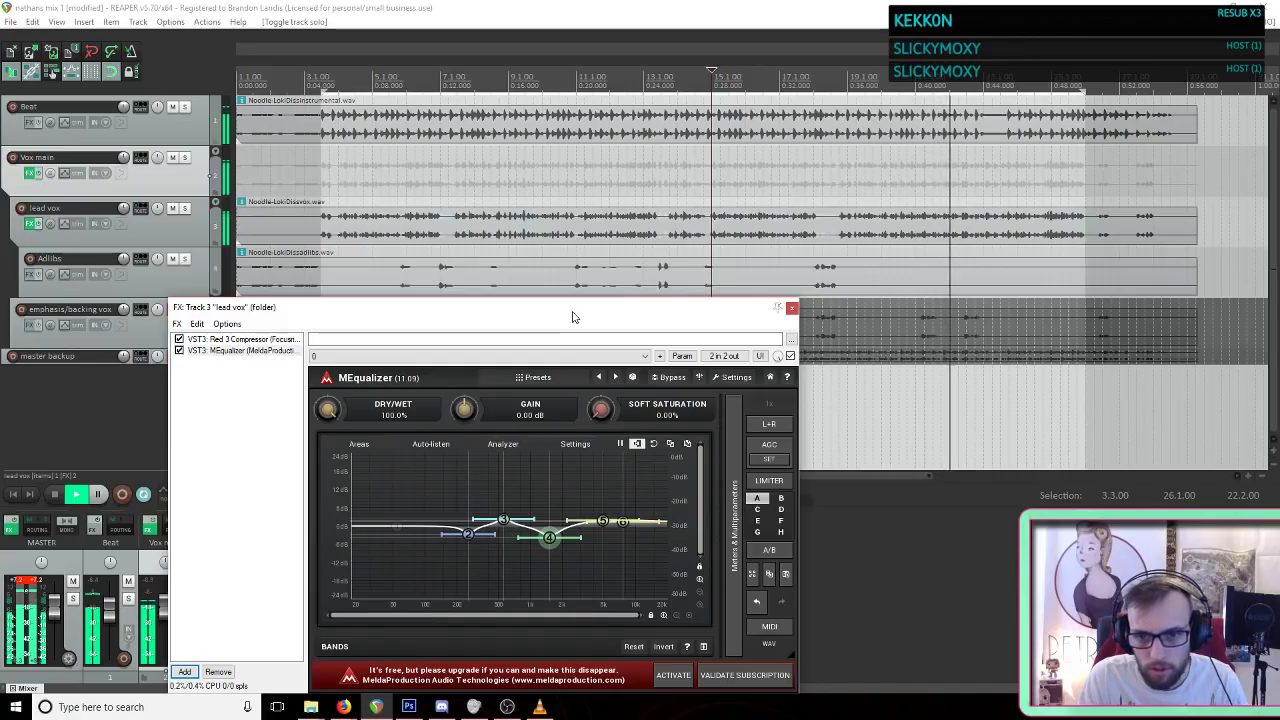
key("space")
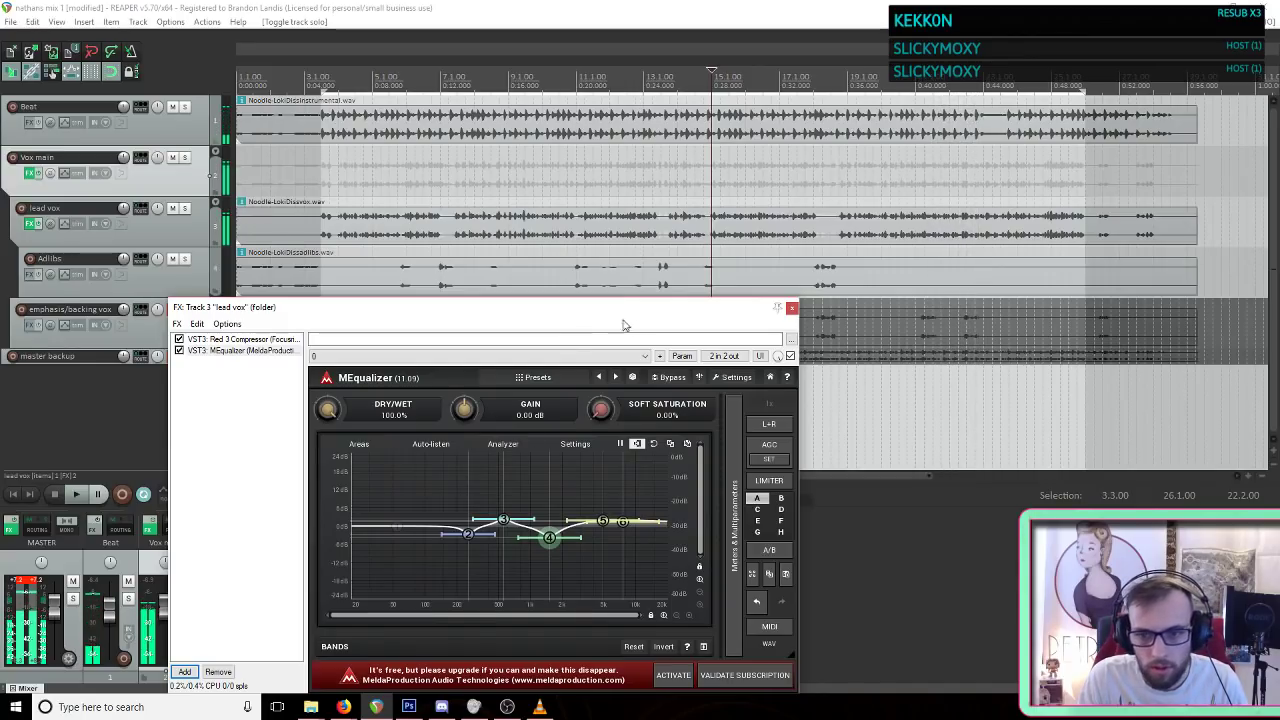
Step: Add a second Red 3 Compressor (Focusrite) after MEqualizer on the lead vox and move the effects window below the tracks
left_click_drag(633, 320, 718, 252)
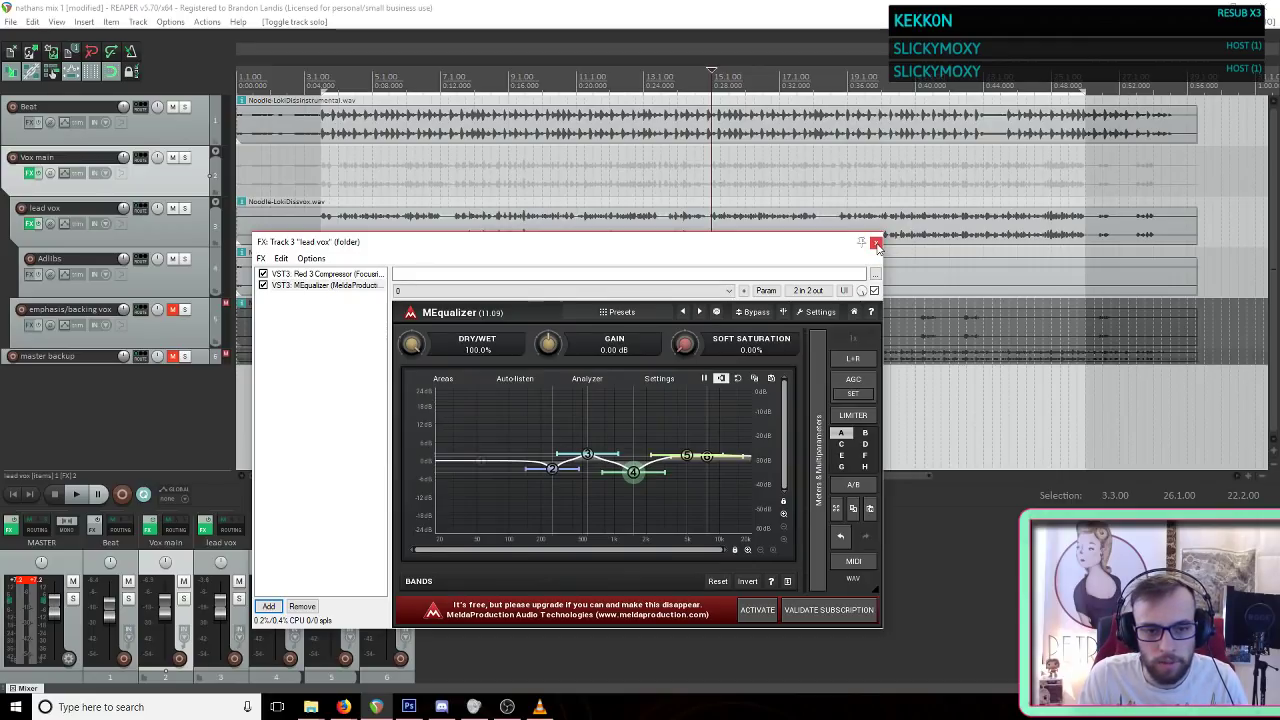
left_click_drag(746, 265, 688, 212)
left_click(251, 309)
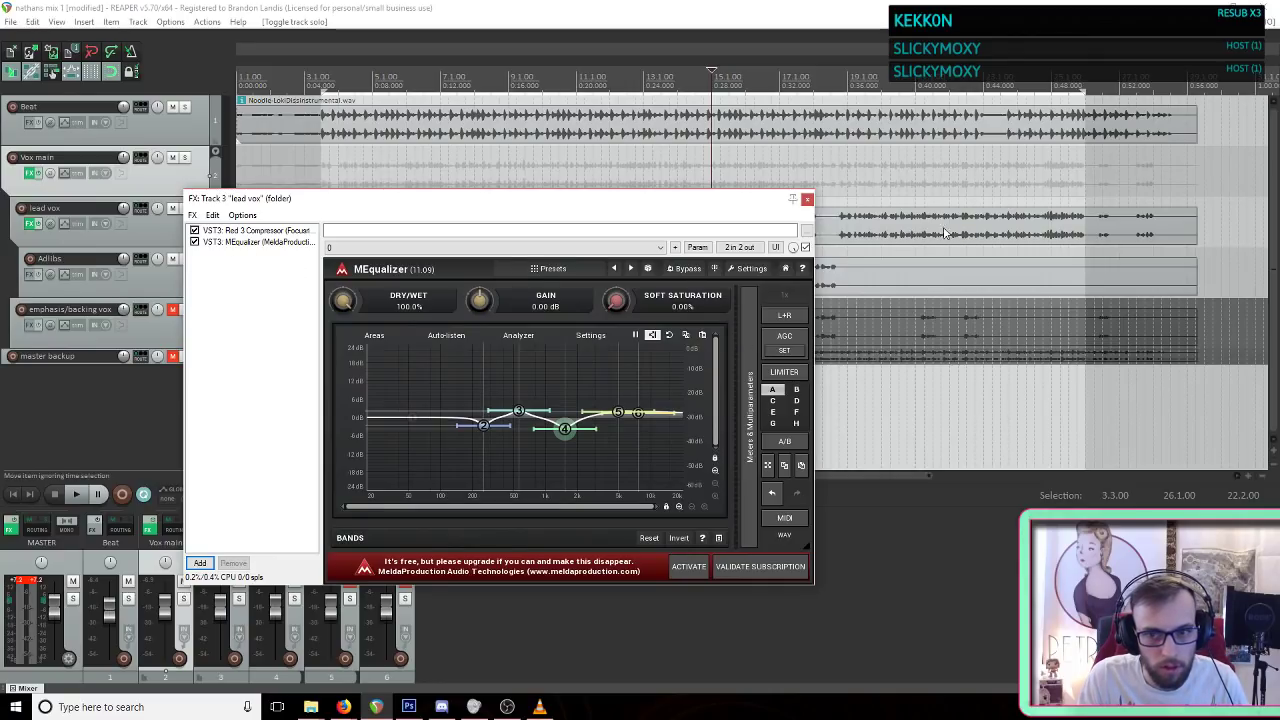
left_click_drag(523, 199, 607, 196)
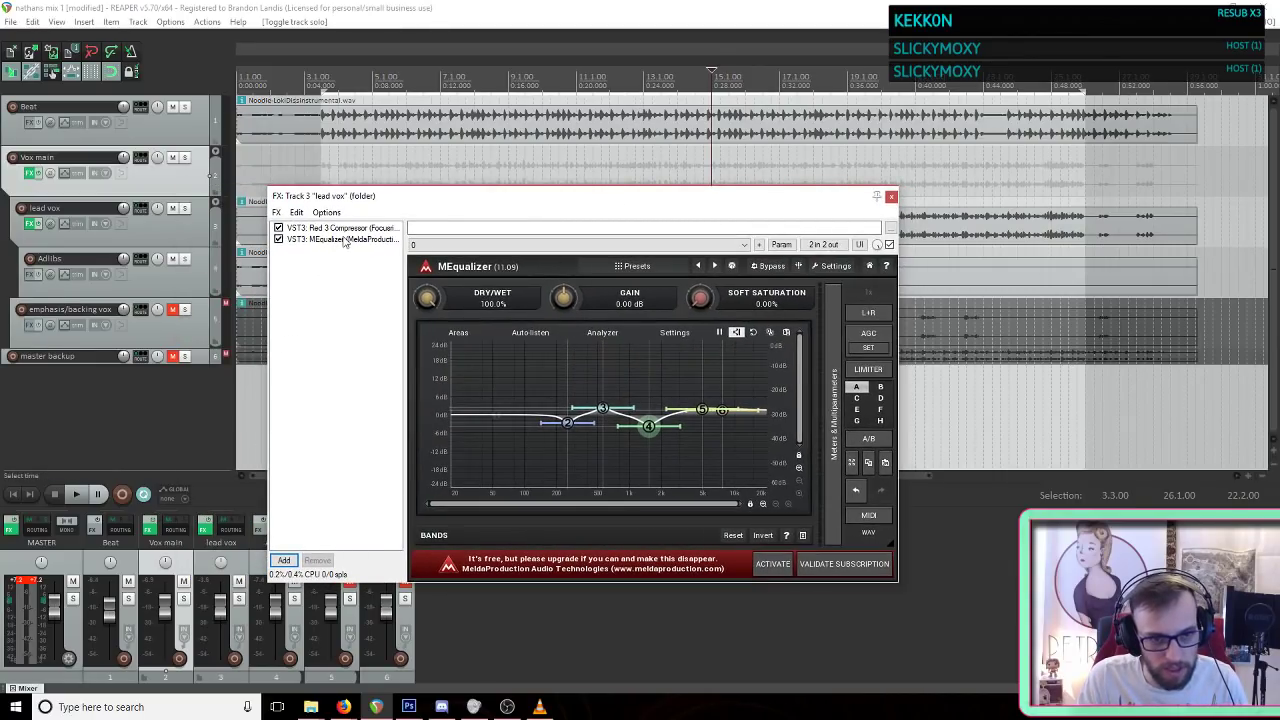
left_click(284, 562)
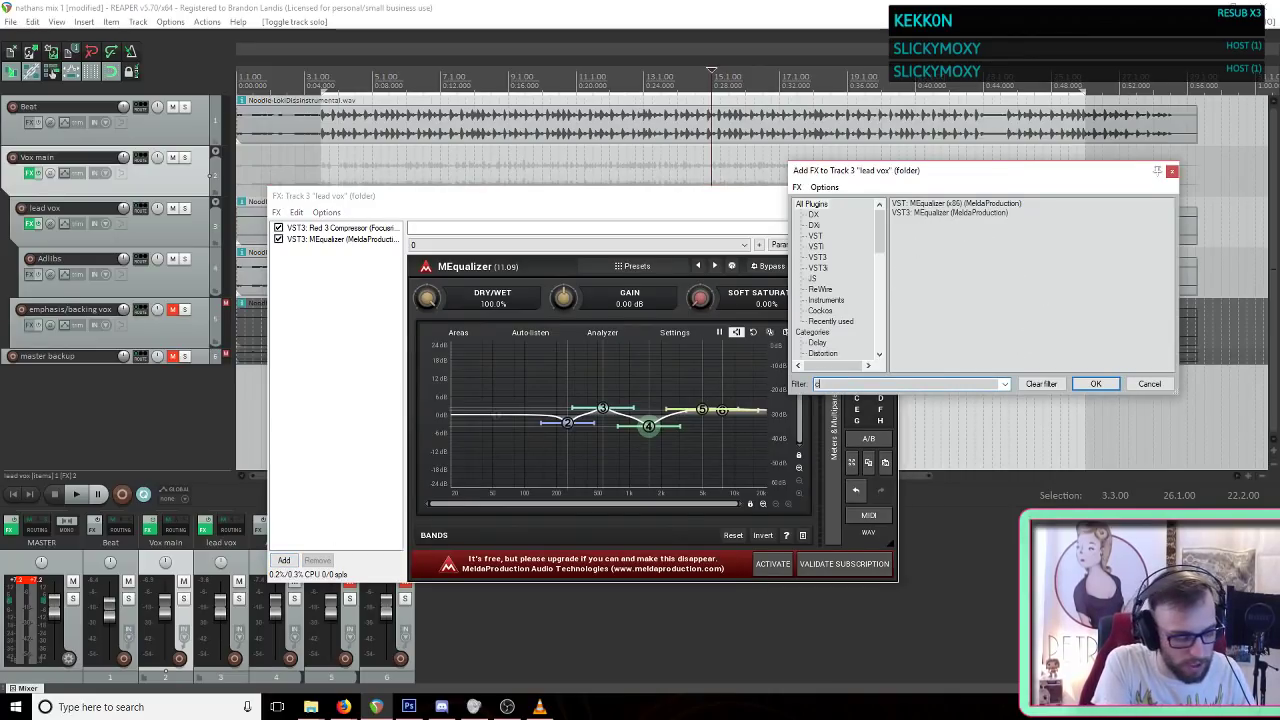
type("comp")
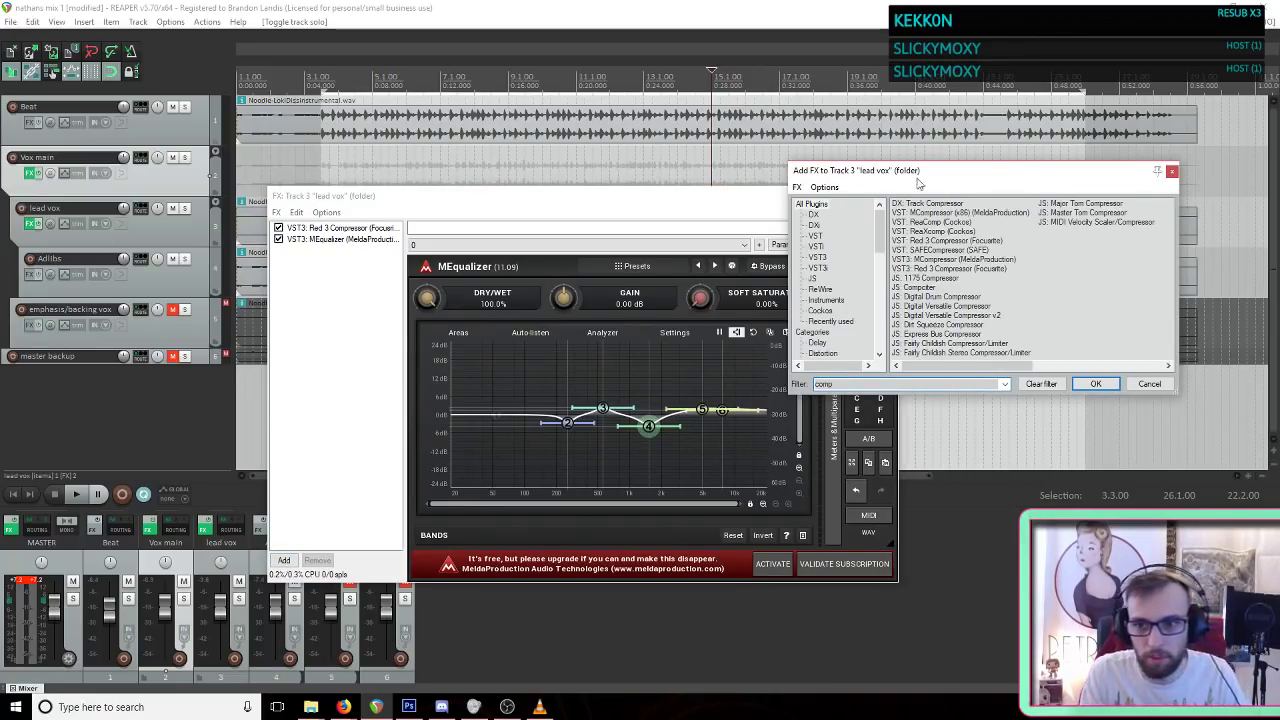
double_click(955, 241)
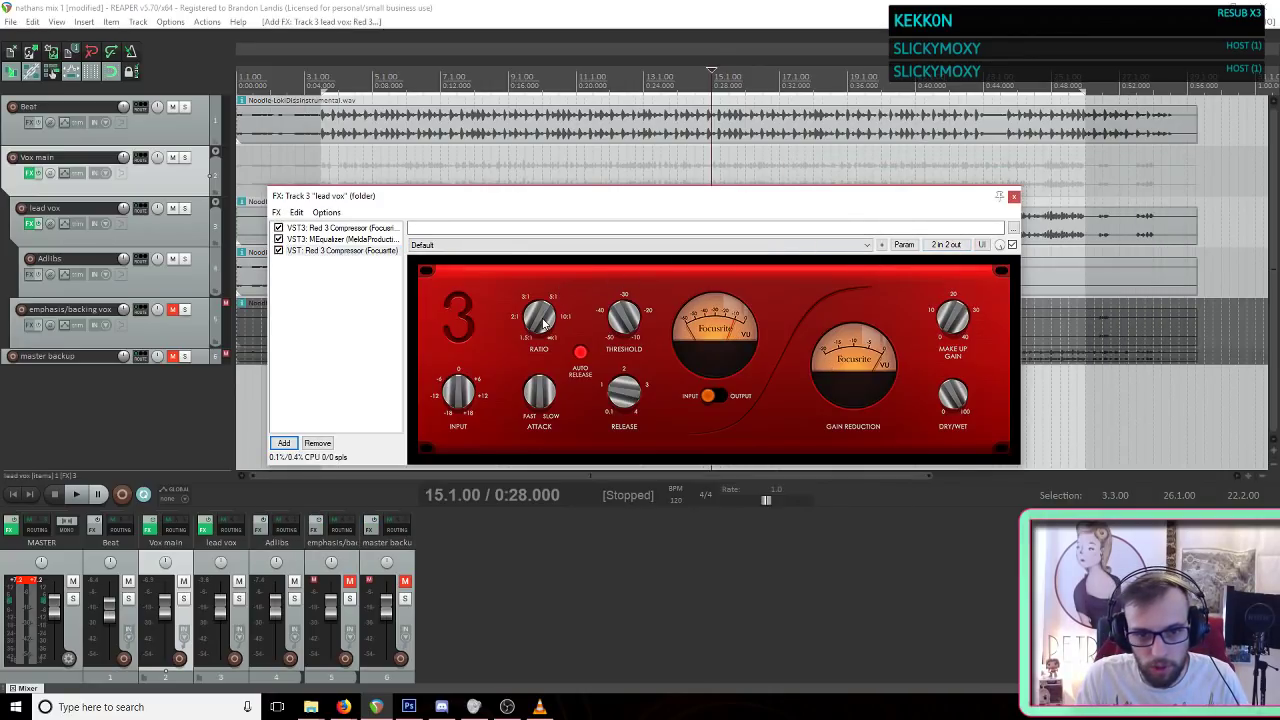
left_click_drag(683, 199, 535, 303)
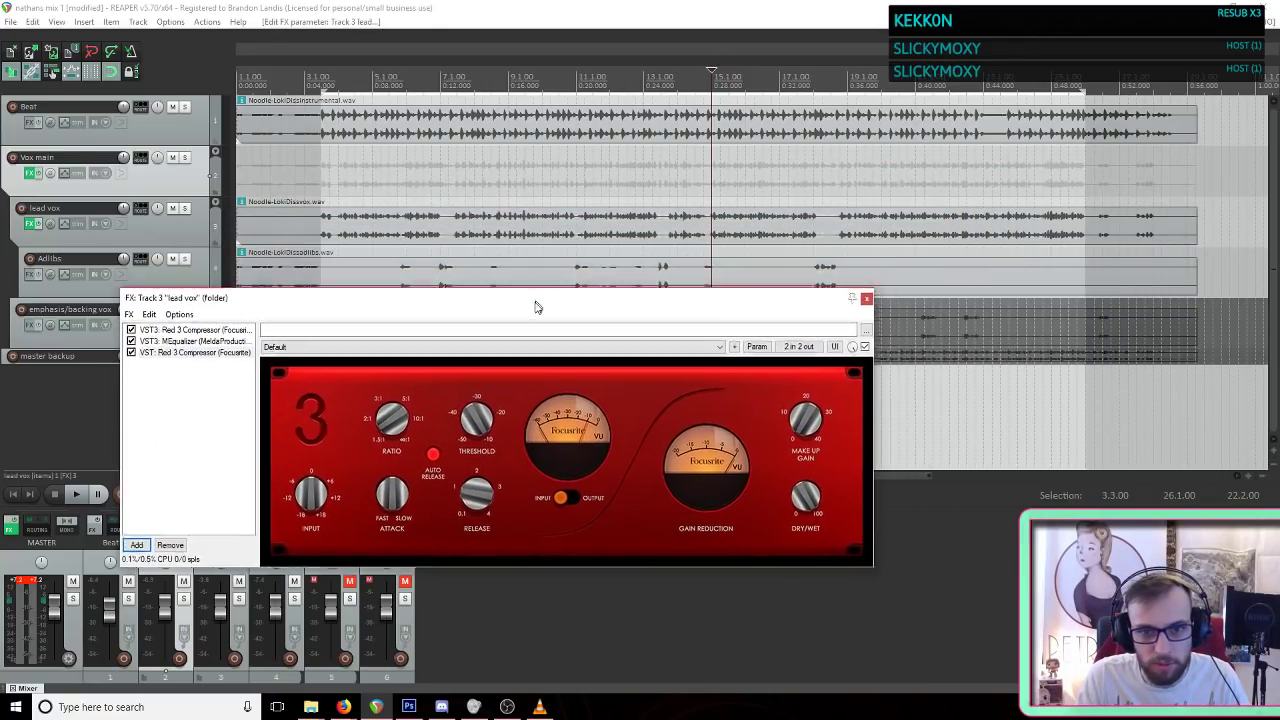
Step: Adjust the second Red 3 Compressor's attack while auditioning the mix from just after the selection start
left_click(336, 191)
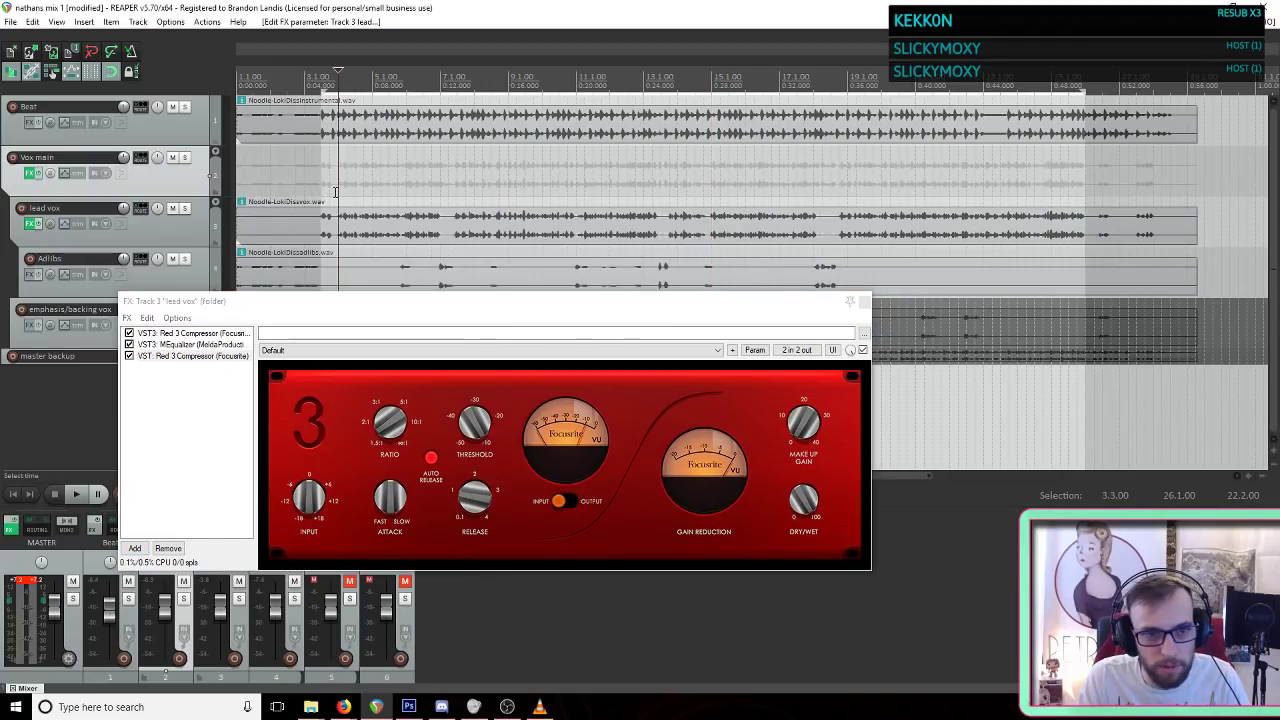
key("space")
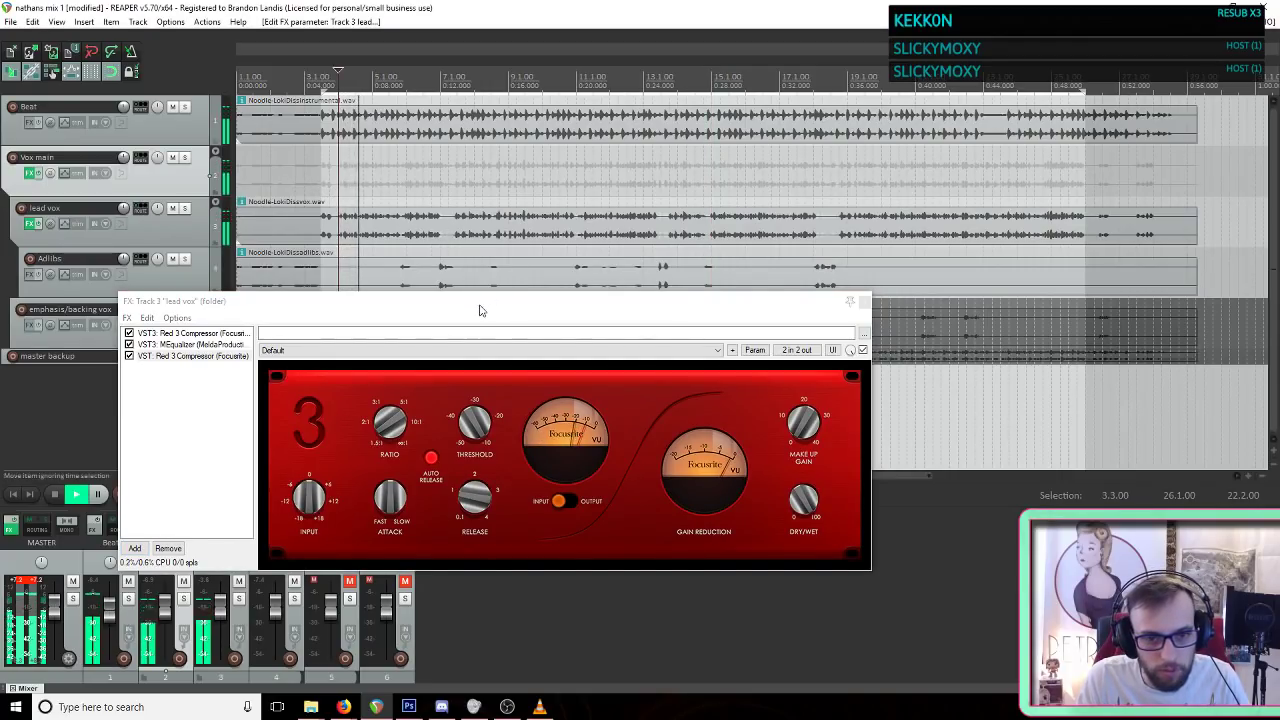
left_click(381, 424)
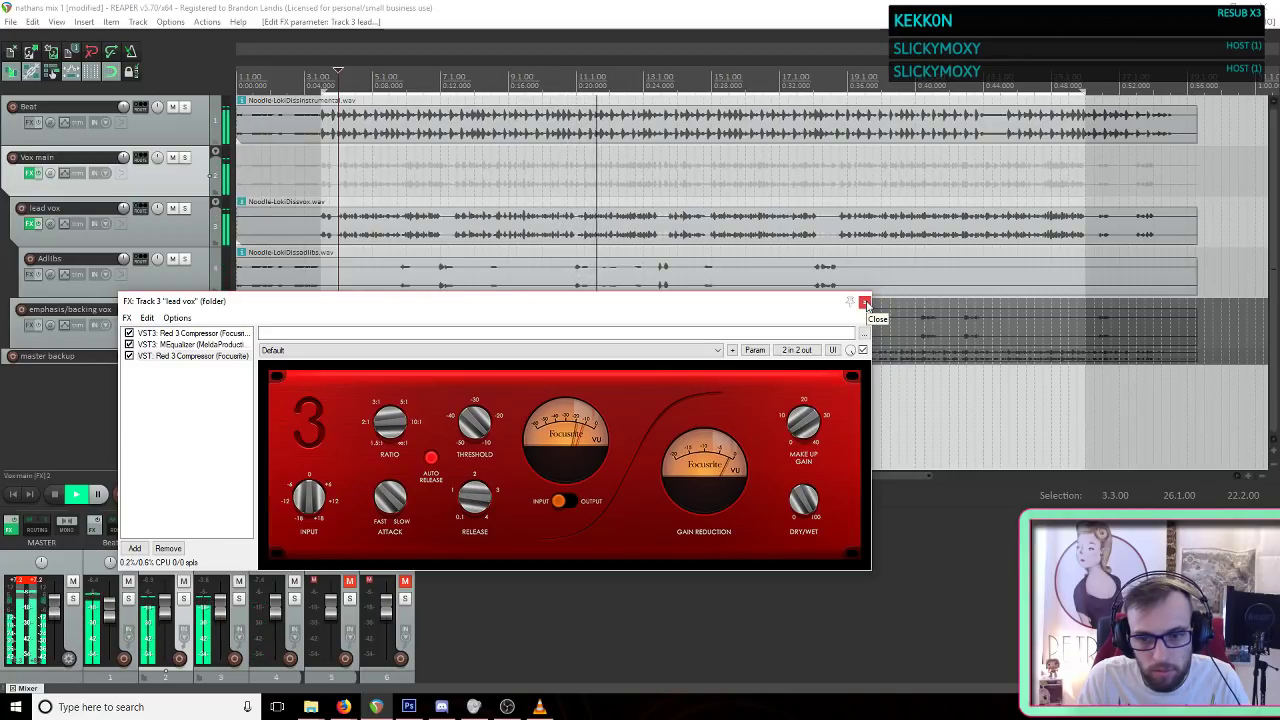
left_click(956, 3)
key("space")
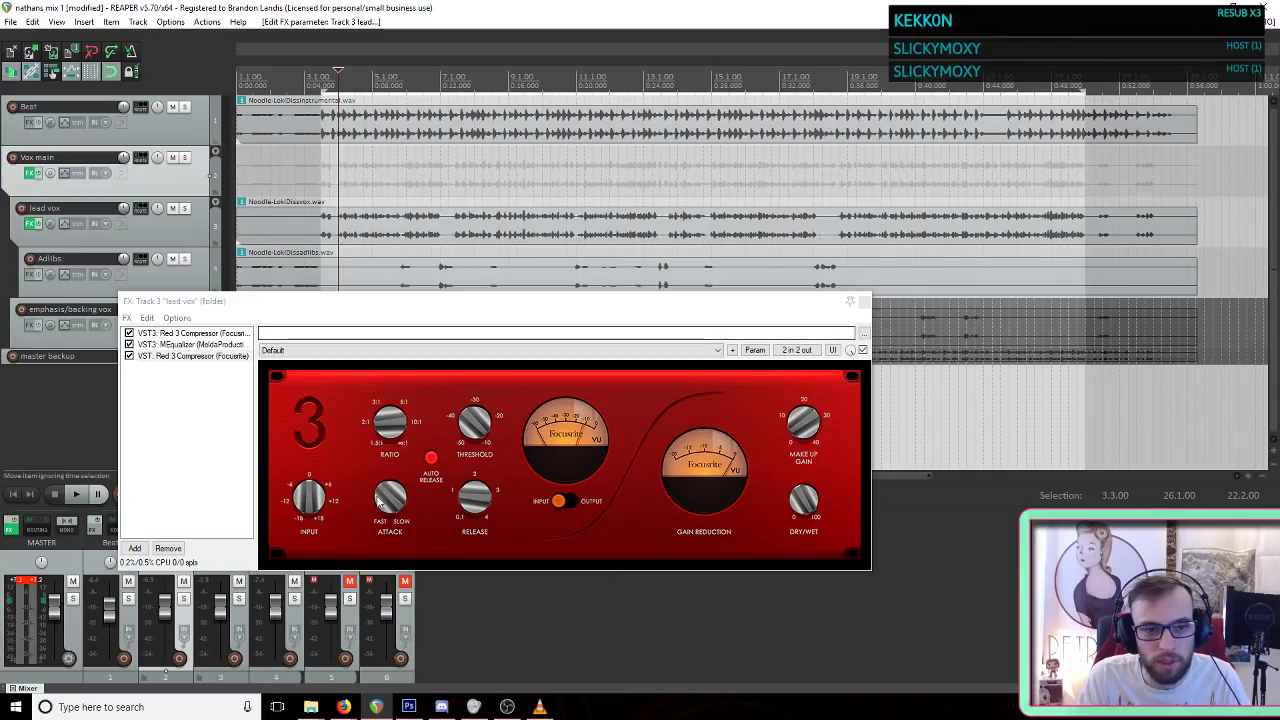
key("space")
left_click_drag(381, 446, 379, 439)
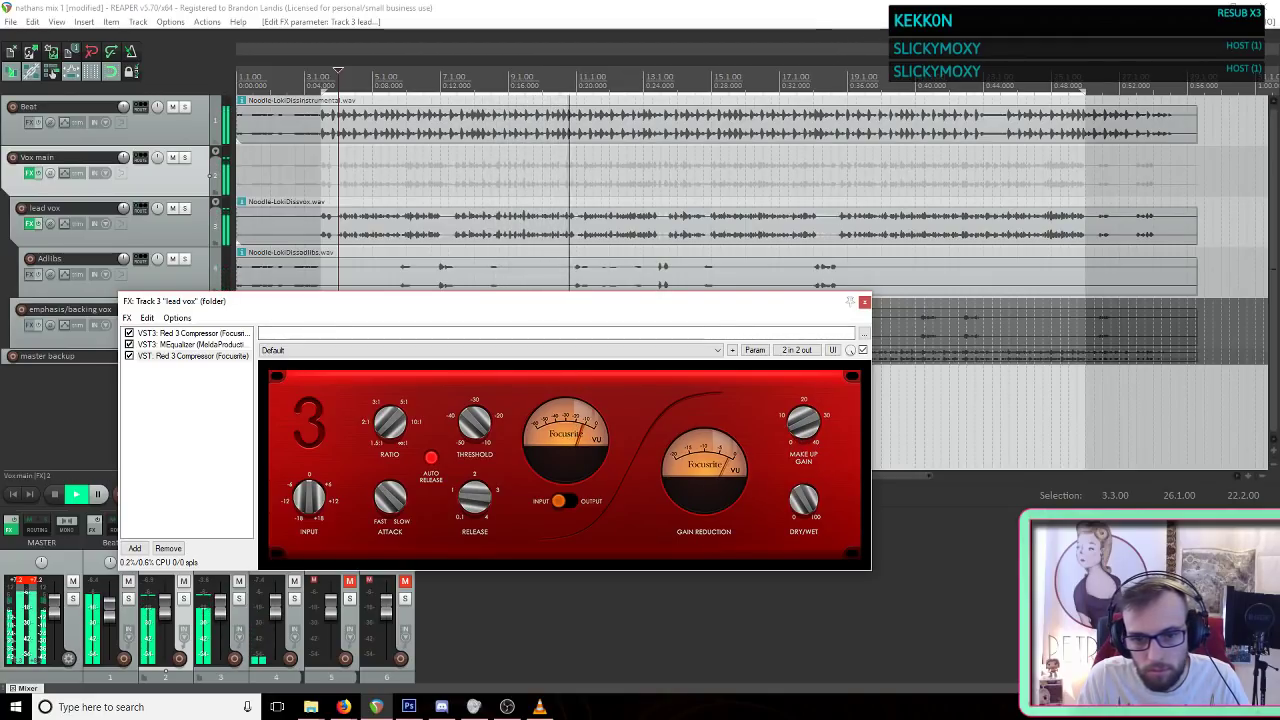
Step: Solo the Vox main folder and mute Adlibs to isolate the lead vocal during playback
left_click(30, 173)
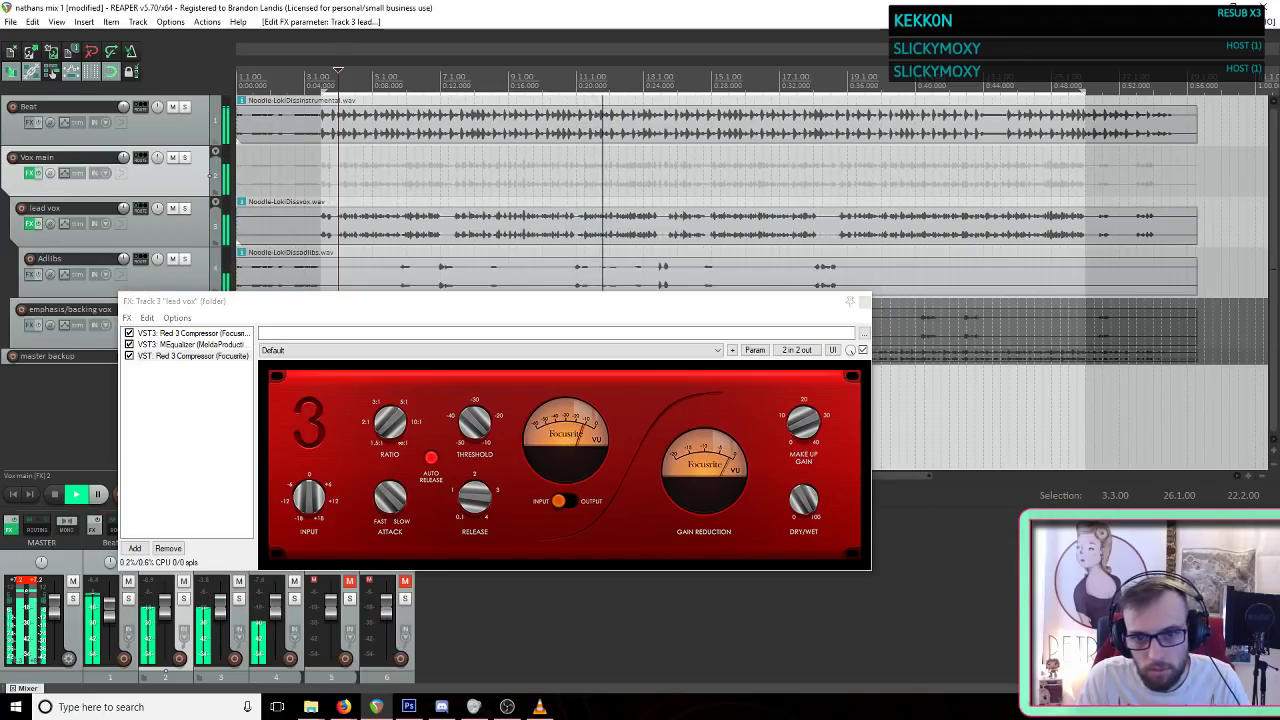
left_click(186, 159)
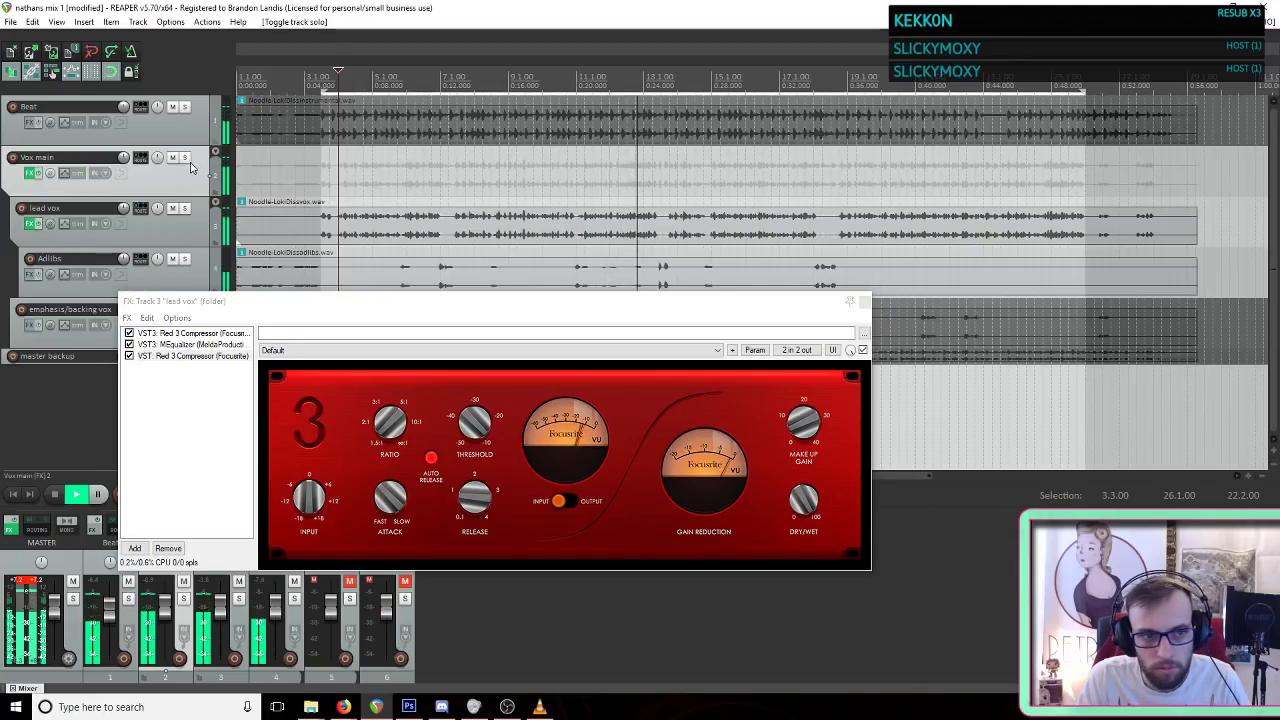
left_click(186, 159)
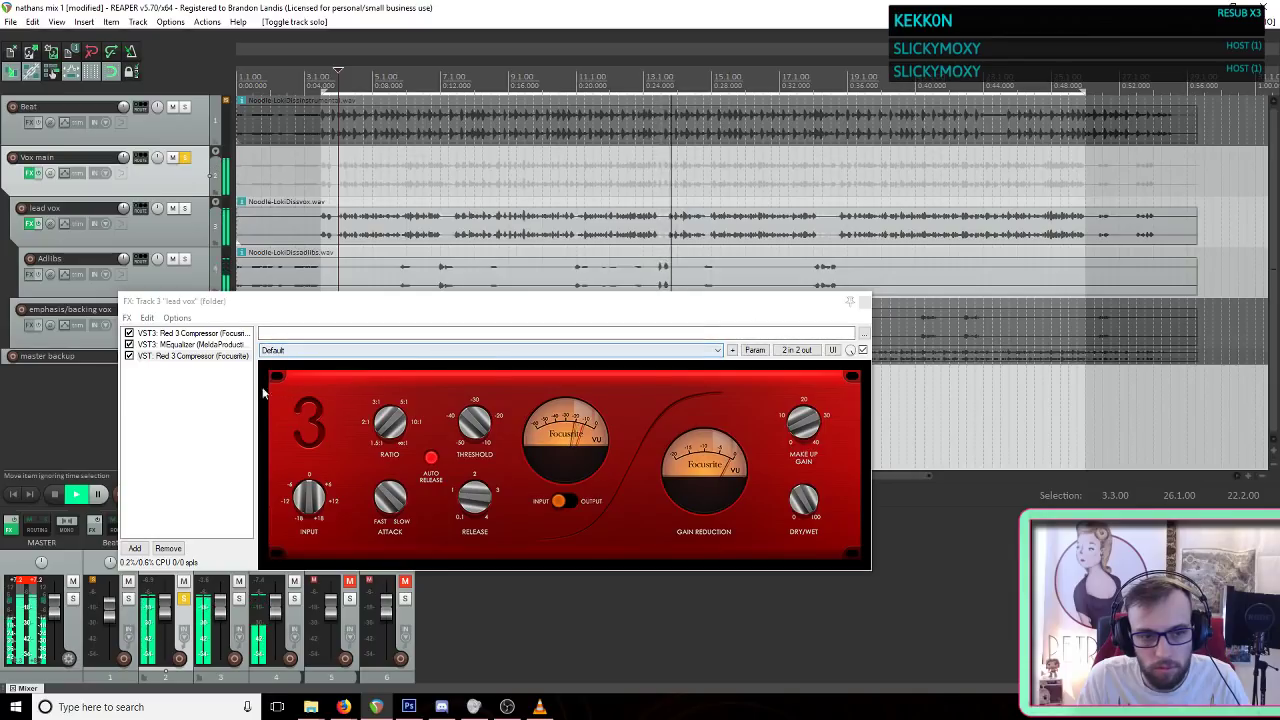
left_click(173, 260)
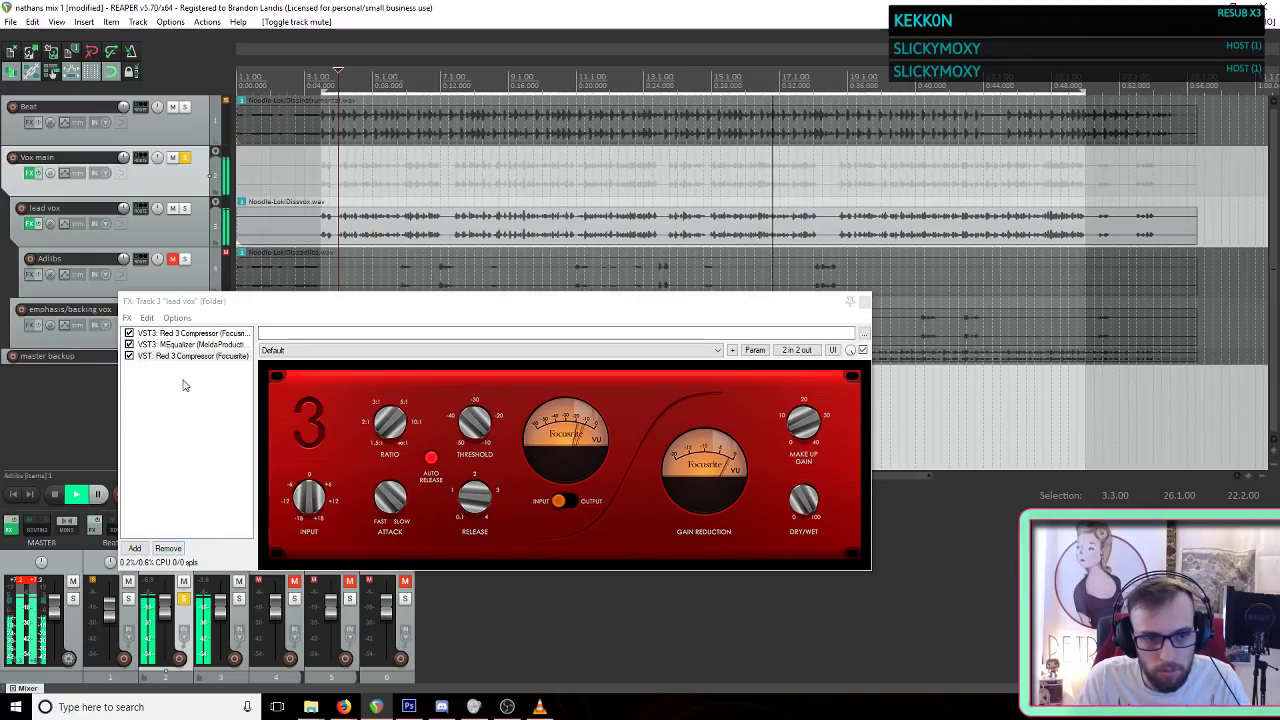
Step: Sweep MEqualizer's band 4 cut between about 530 Hz and 16.4 kHz, settle it slightly deeper near 1.5 kHz, and stop playback
left_click(190, 344)
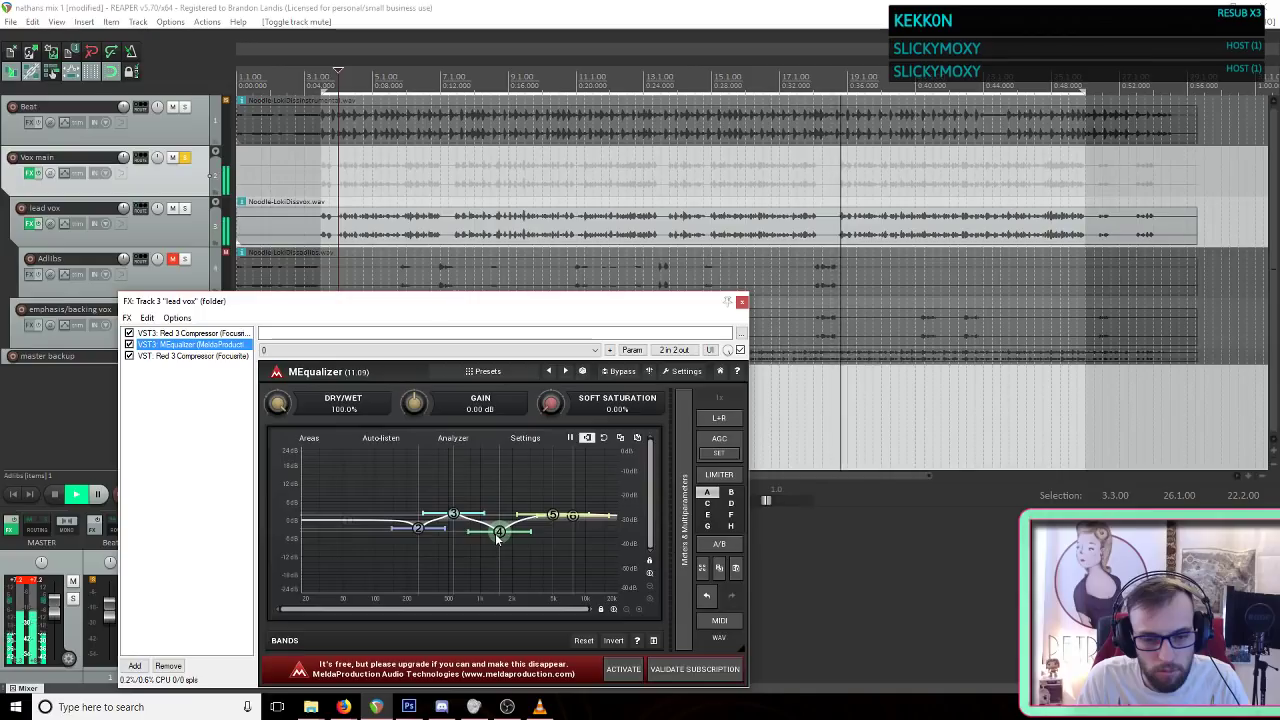
left_click_drag(499, 533, 451, 544)
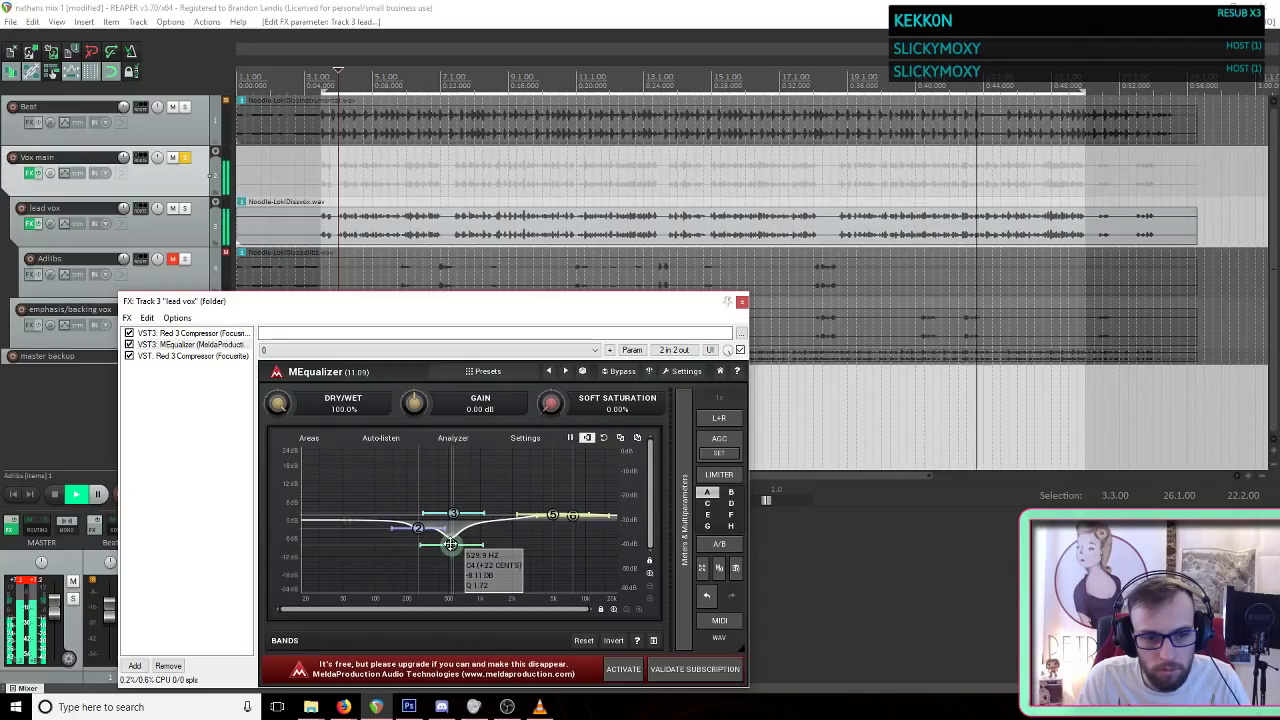
left_click_drag(451, 544, 605, 548)
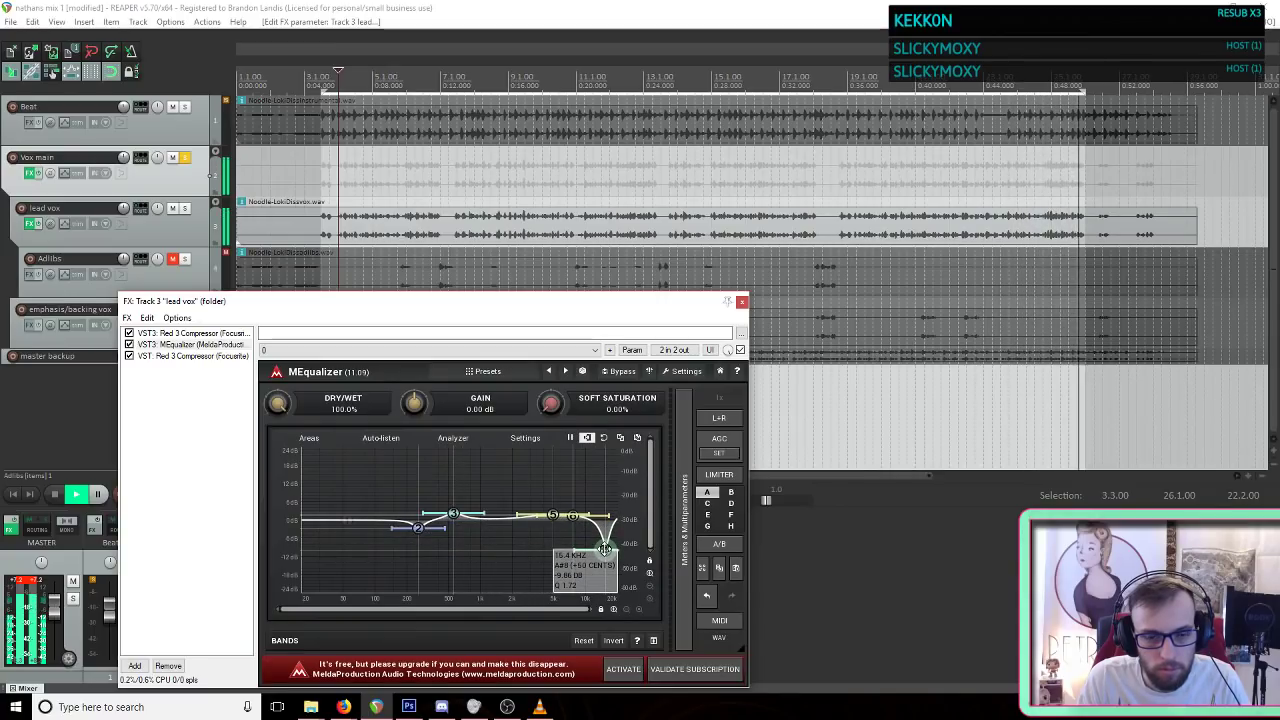
left_click_drag(605, 548, 473, 539)
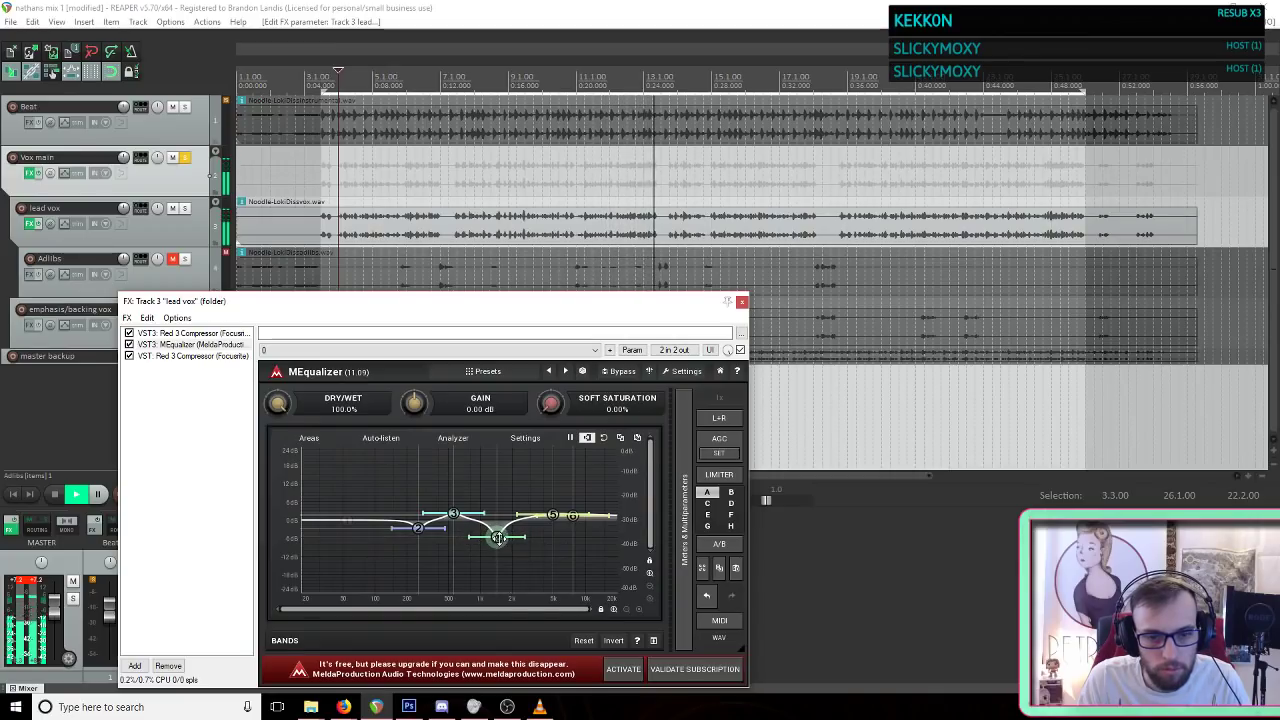
scroll(498, 538, "down", 3)
left_click_drag(497, 537, 500, 536)
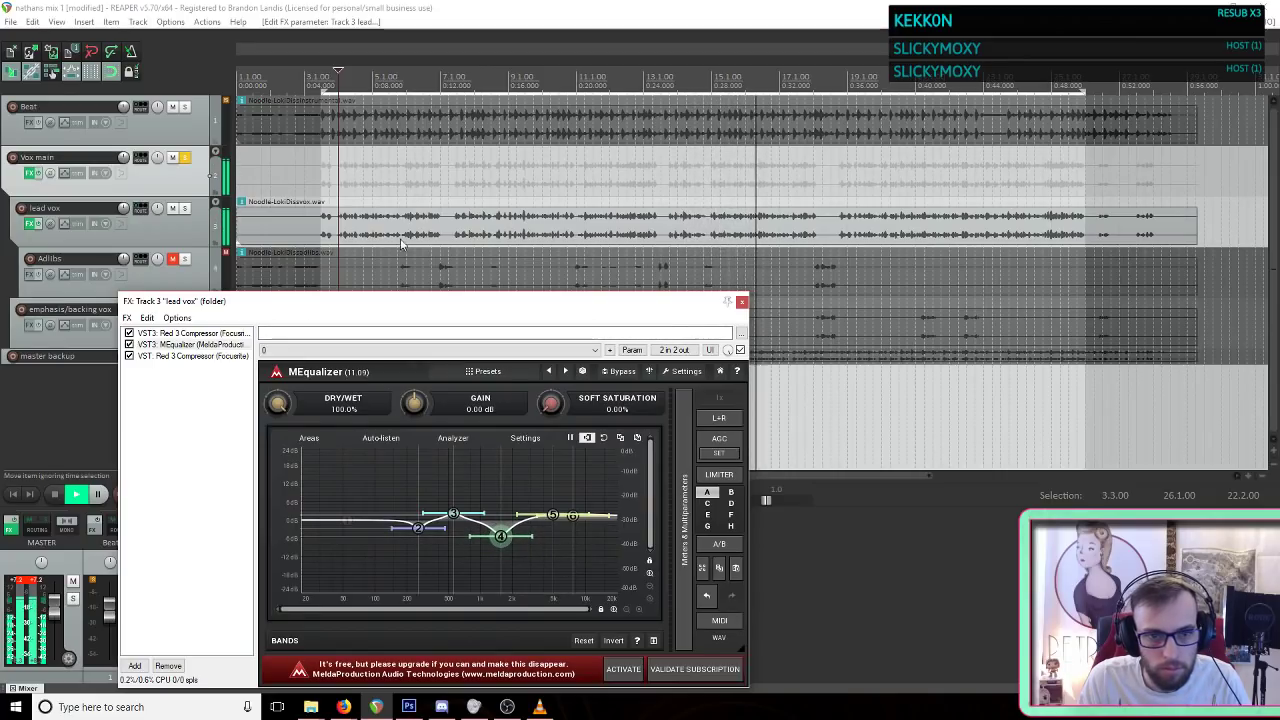
left_click(841, 11)
key("space")
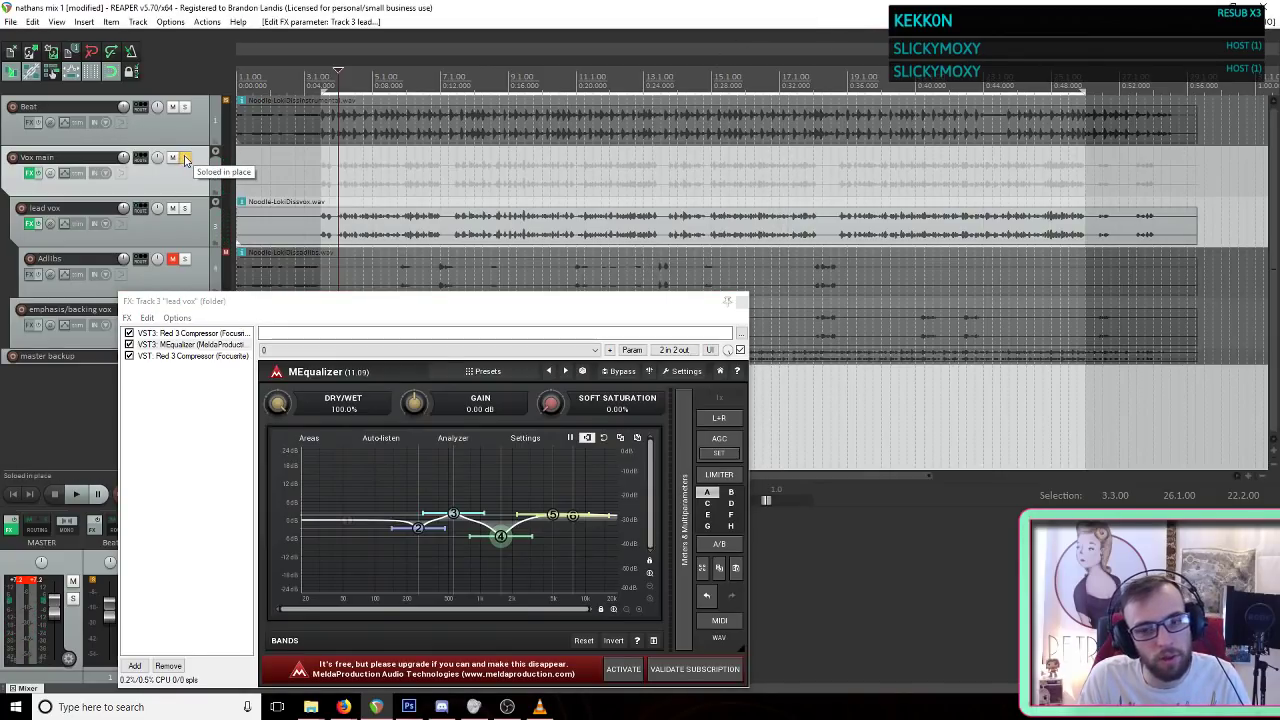
Step: Take Vox main out of solo, audition the mix briefly, and unmute Adlibs
left_click(184, 159)
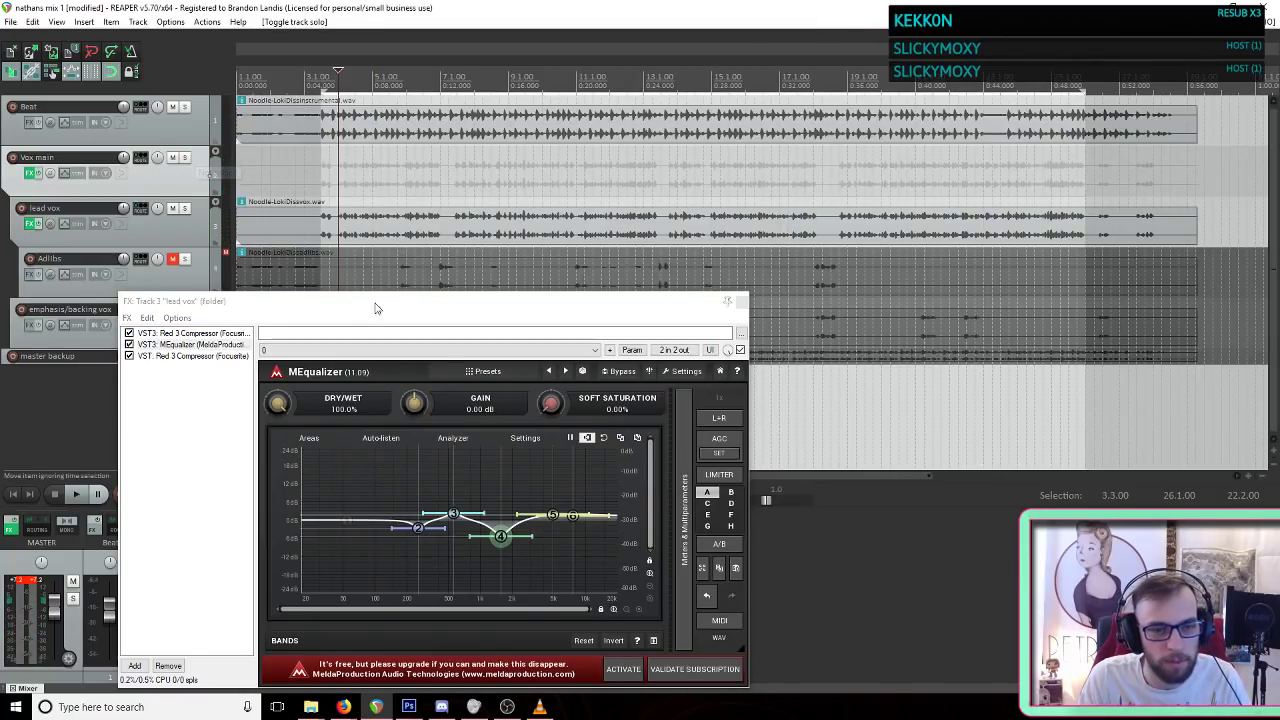
key("space")
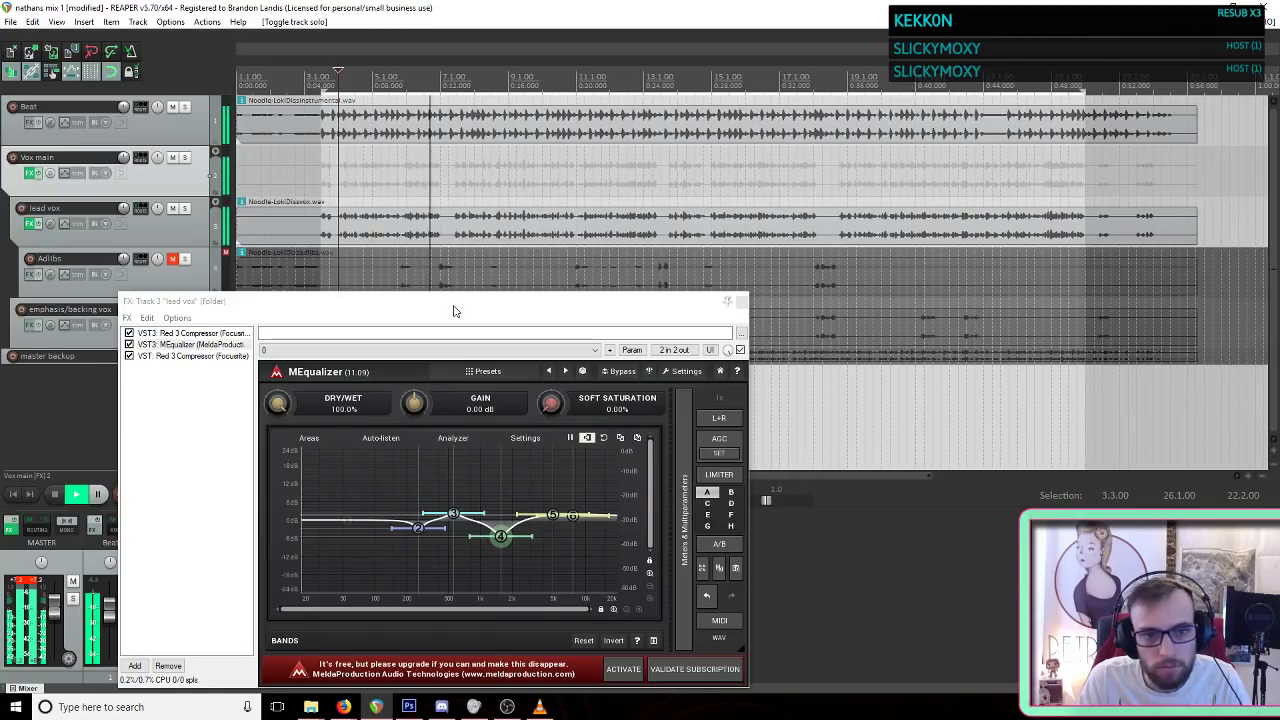
key("space")
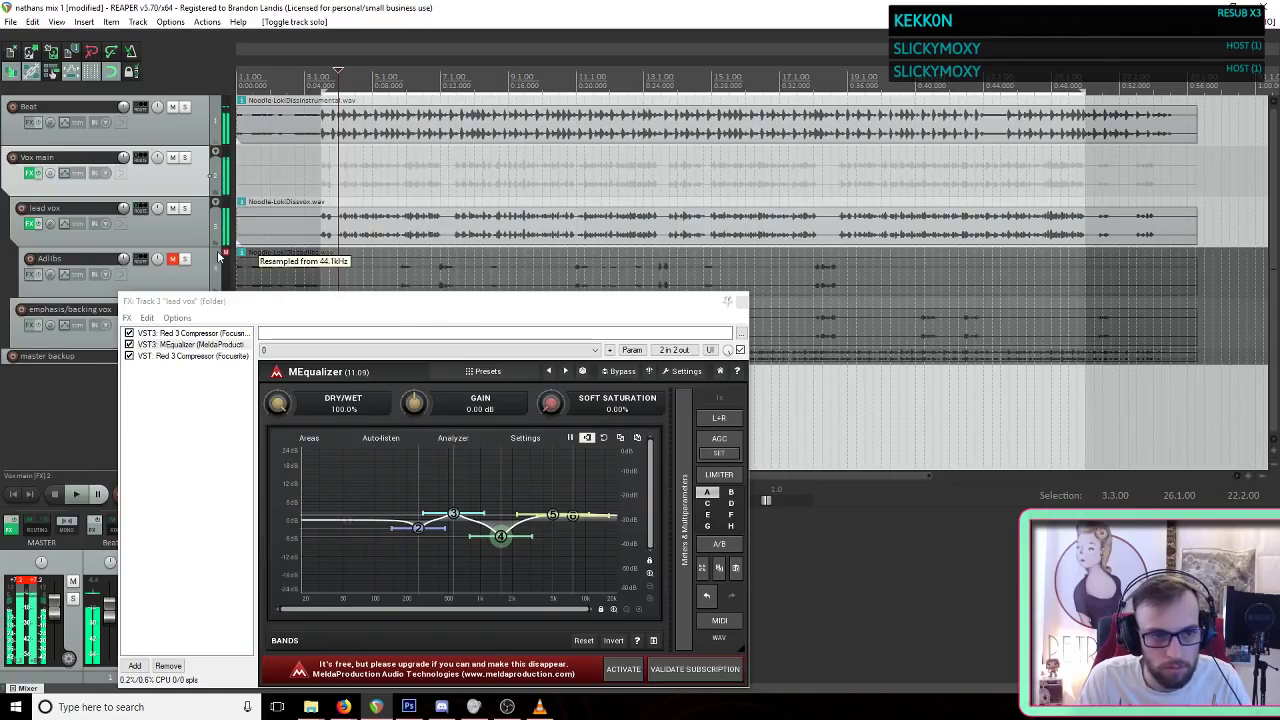
left_click(173, 259)
Step: Audition the full mix with adlibs from 12.2.00 and close the lead vox effects window
key("space")
left_click(619, 186)
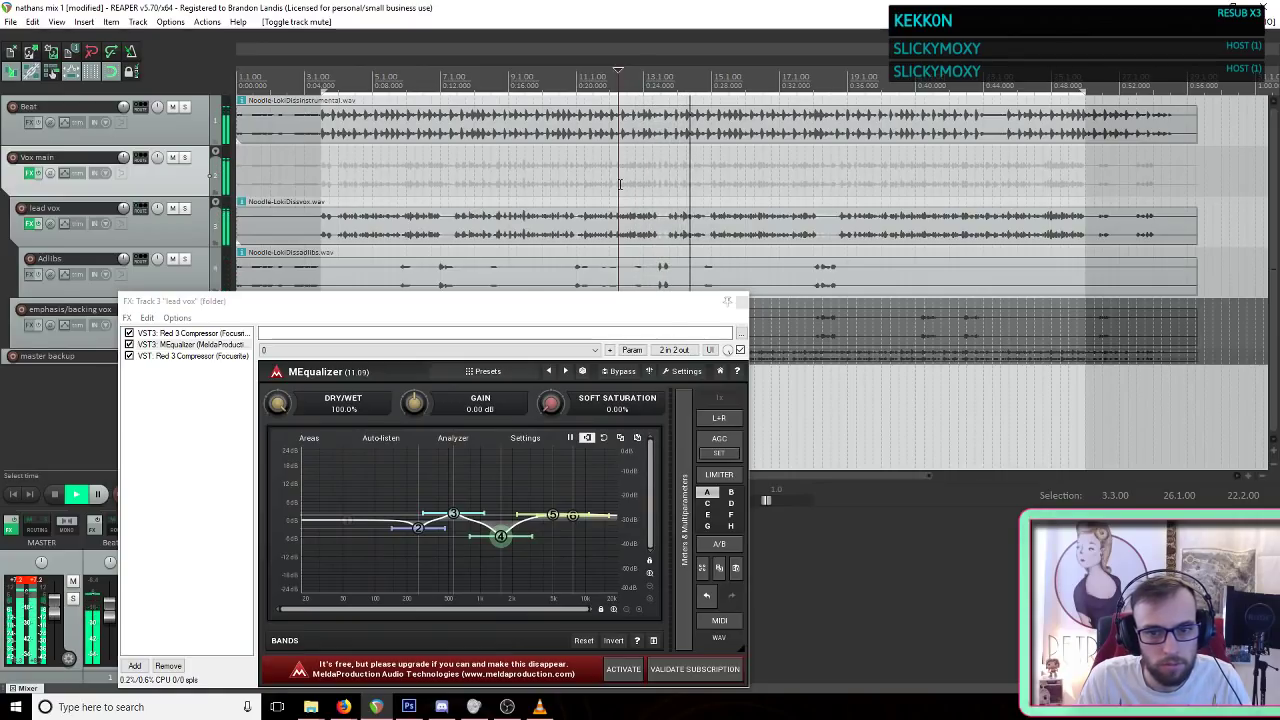
left_click_drag(608, 303, 623, 239)
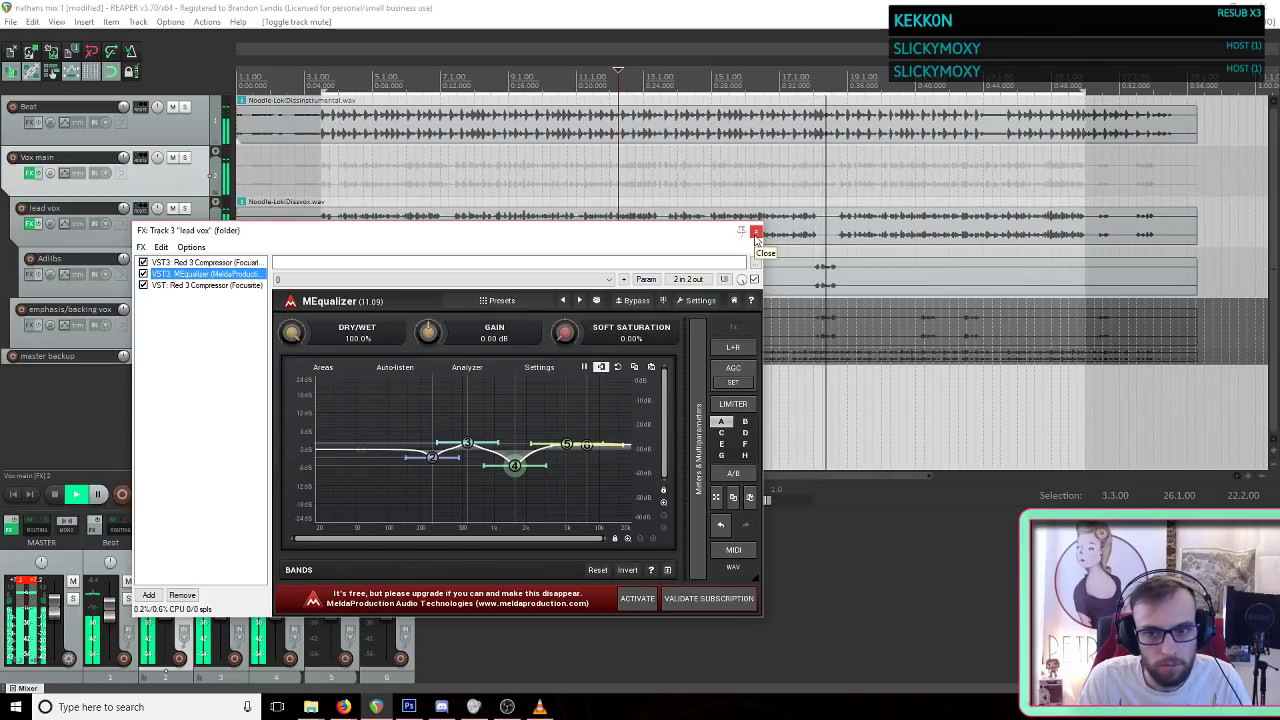
left_click(756, 234)
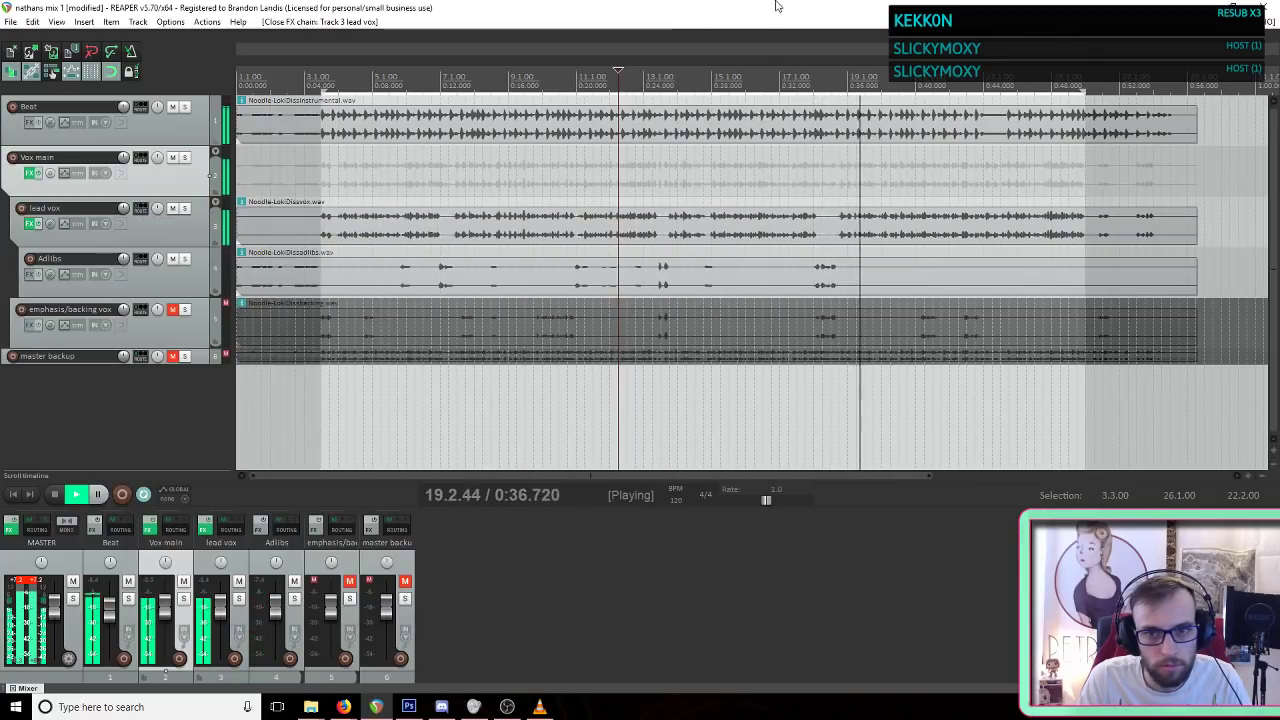
key("space")
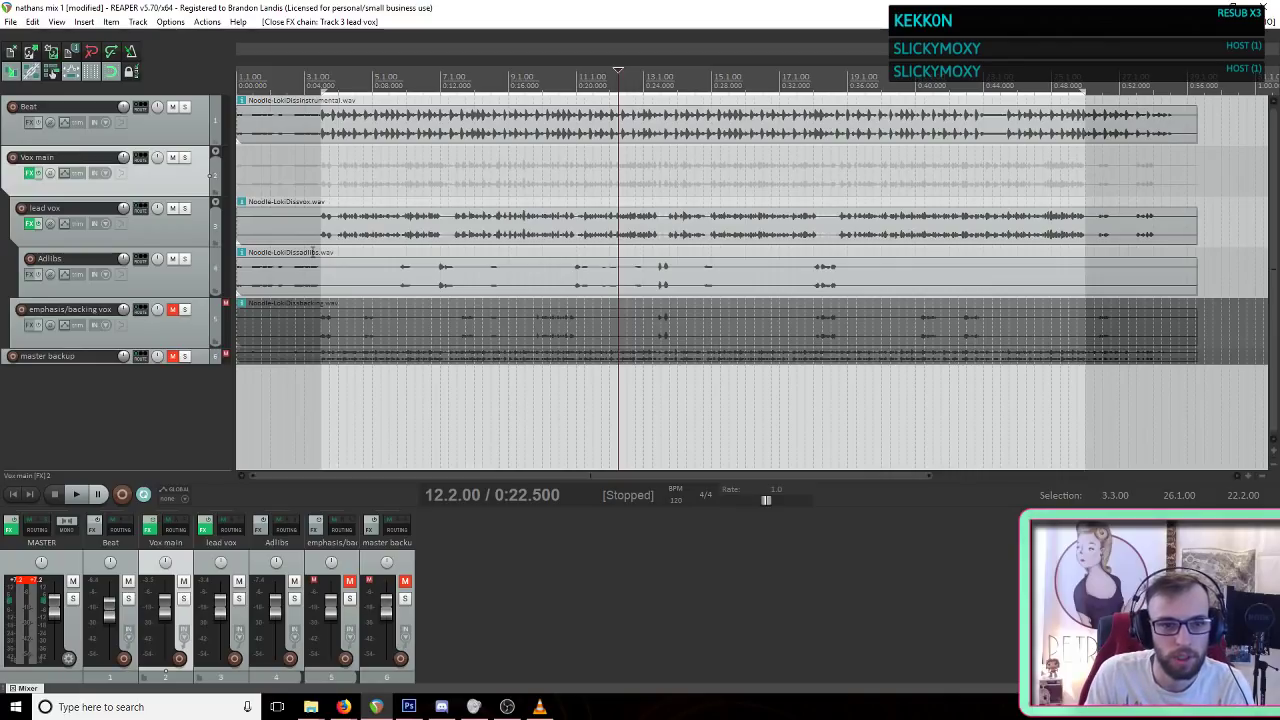
scroll(474, 330, "up", 3)
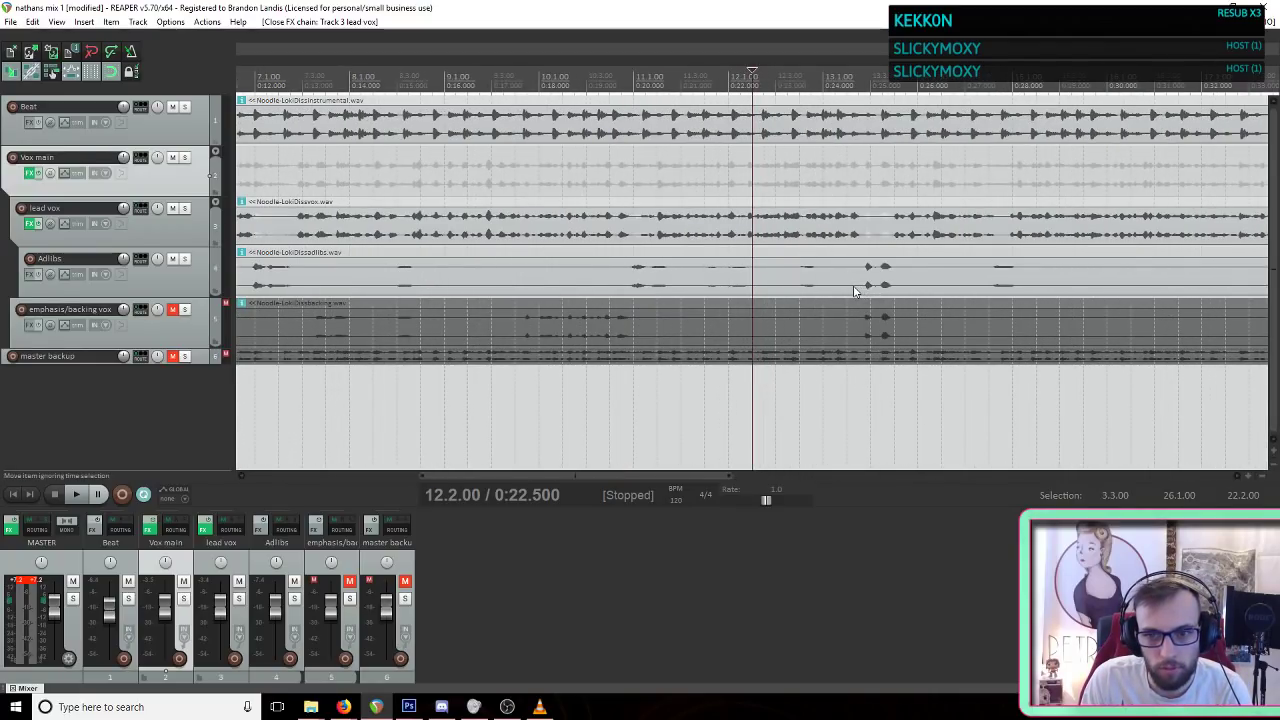
scroll(855, 291, "up", 3)
scroll(851, 291, "down", 6)
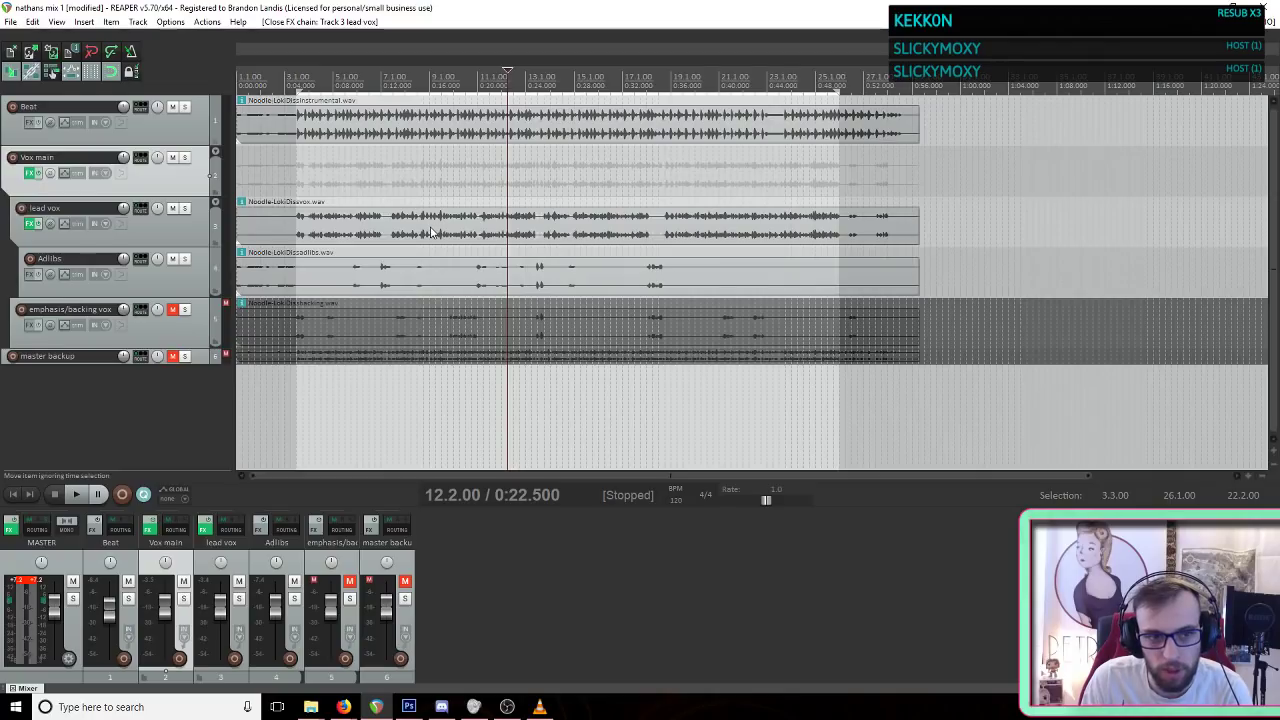
Step: Select the lead vox item and save the project
left_click(549, 233)
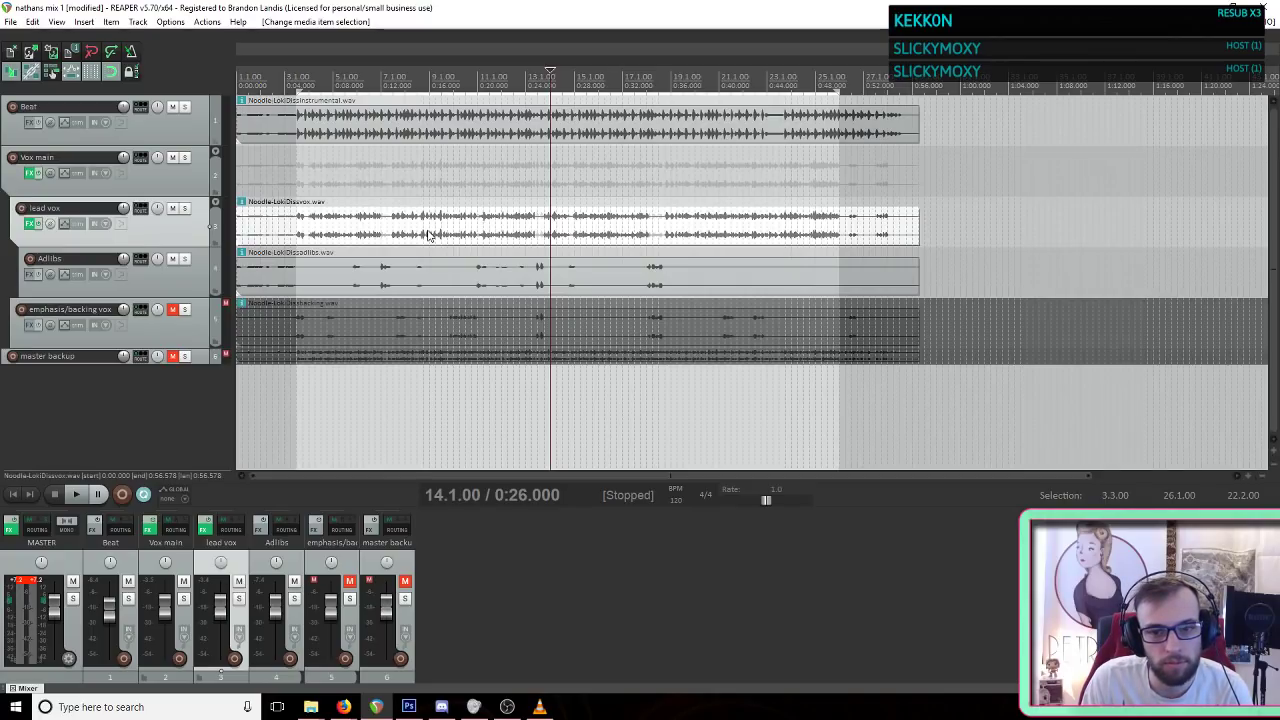
scroll(531, 337, "up", 3)
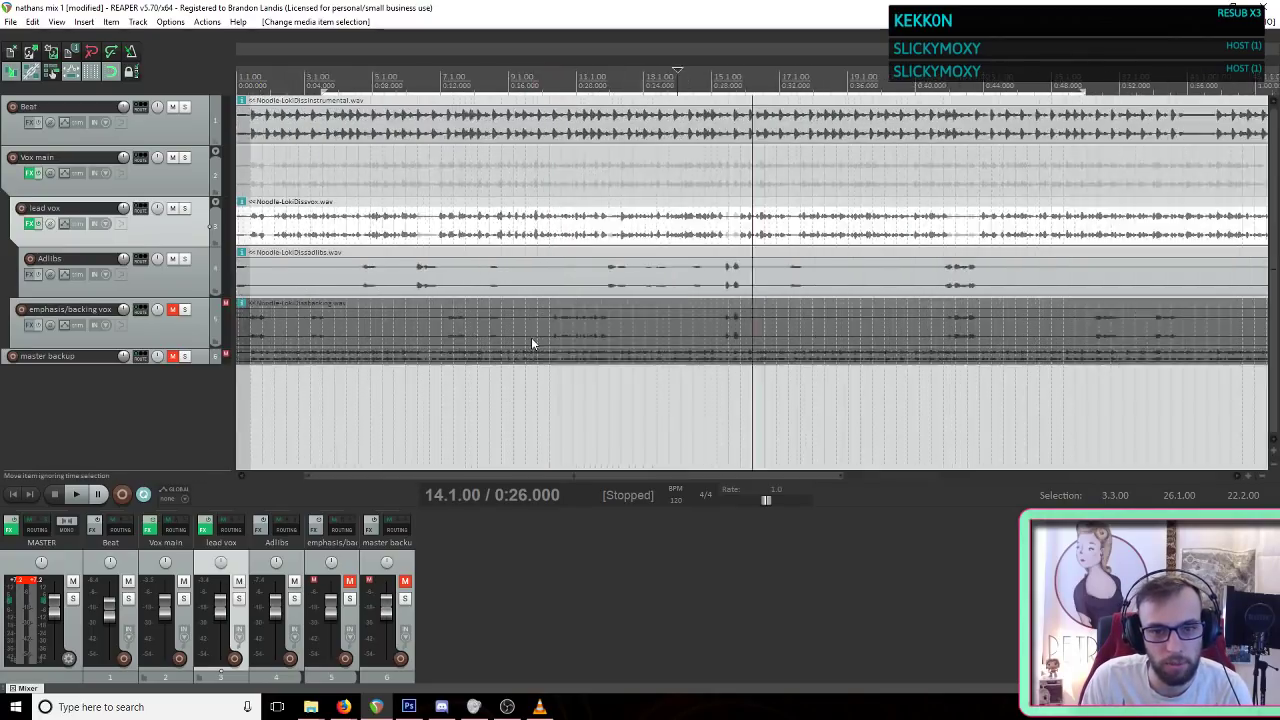
scroll(531, 337, "down", 5)
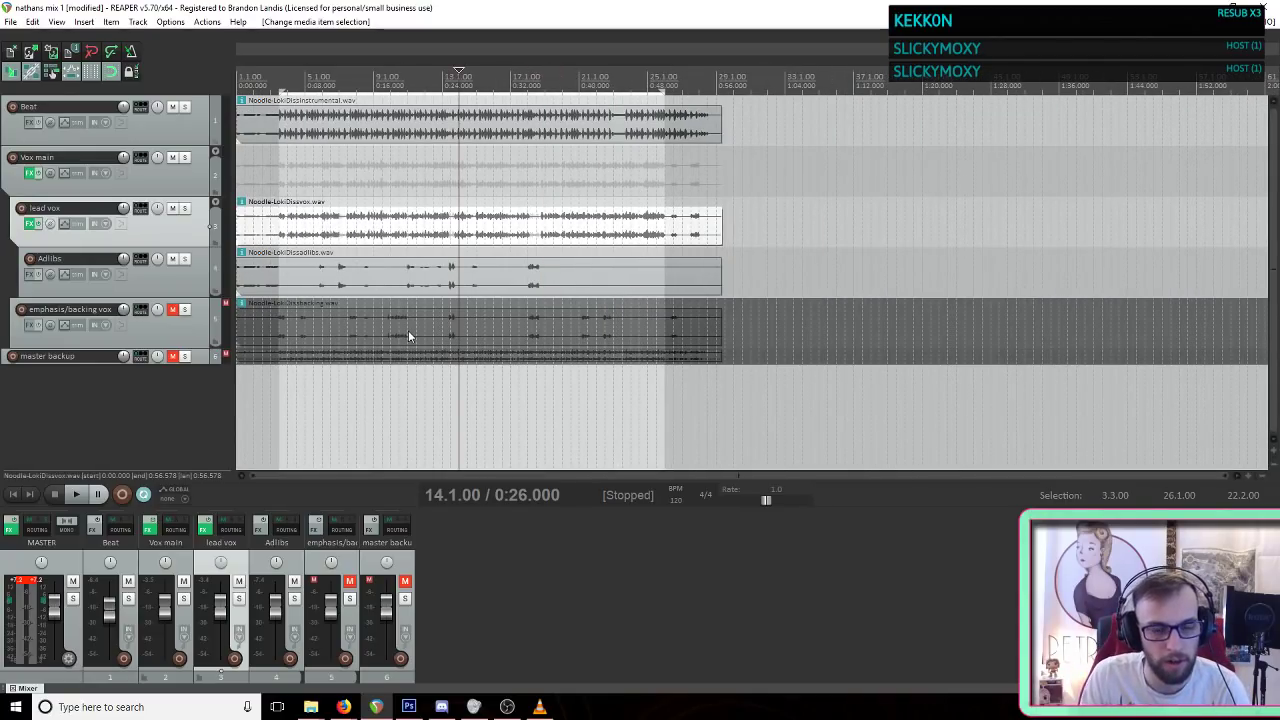
left_click(10, 21)
left_click(45, 68)
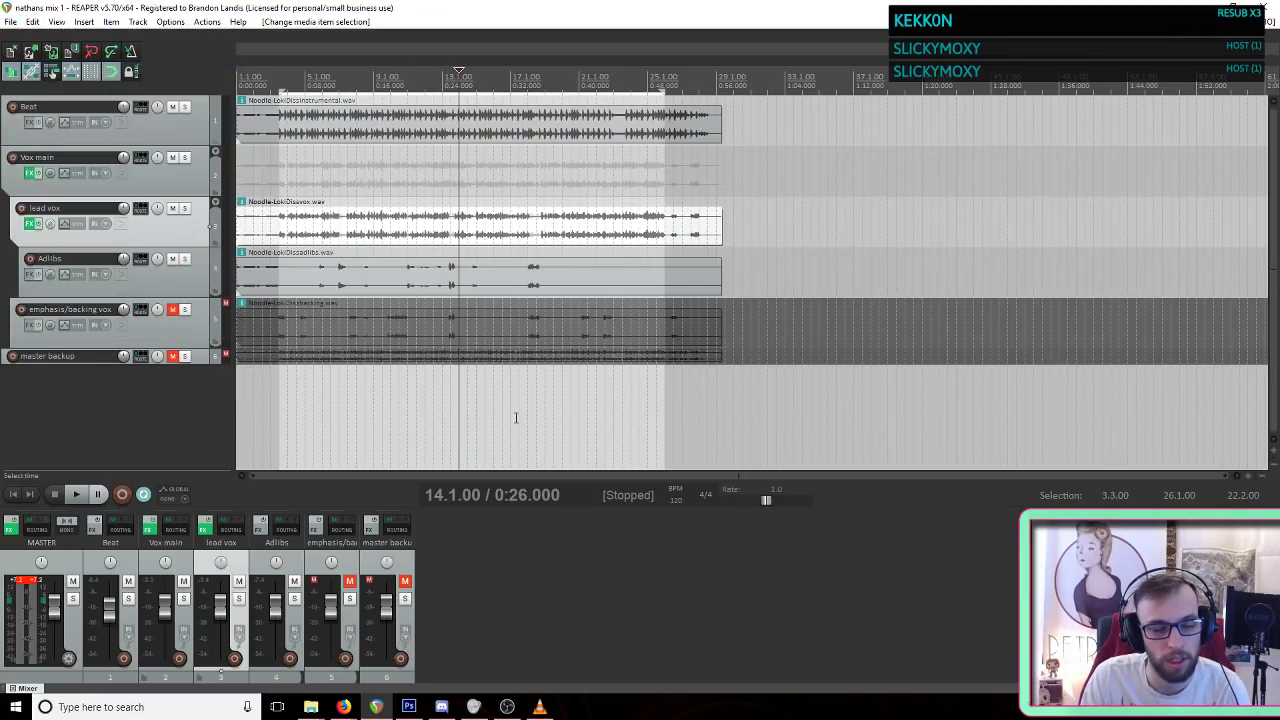
scroll(516, 418, "up", 4)
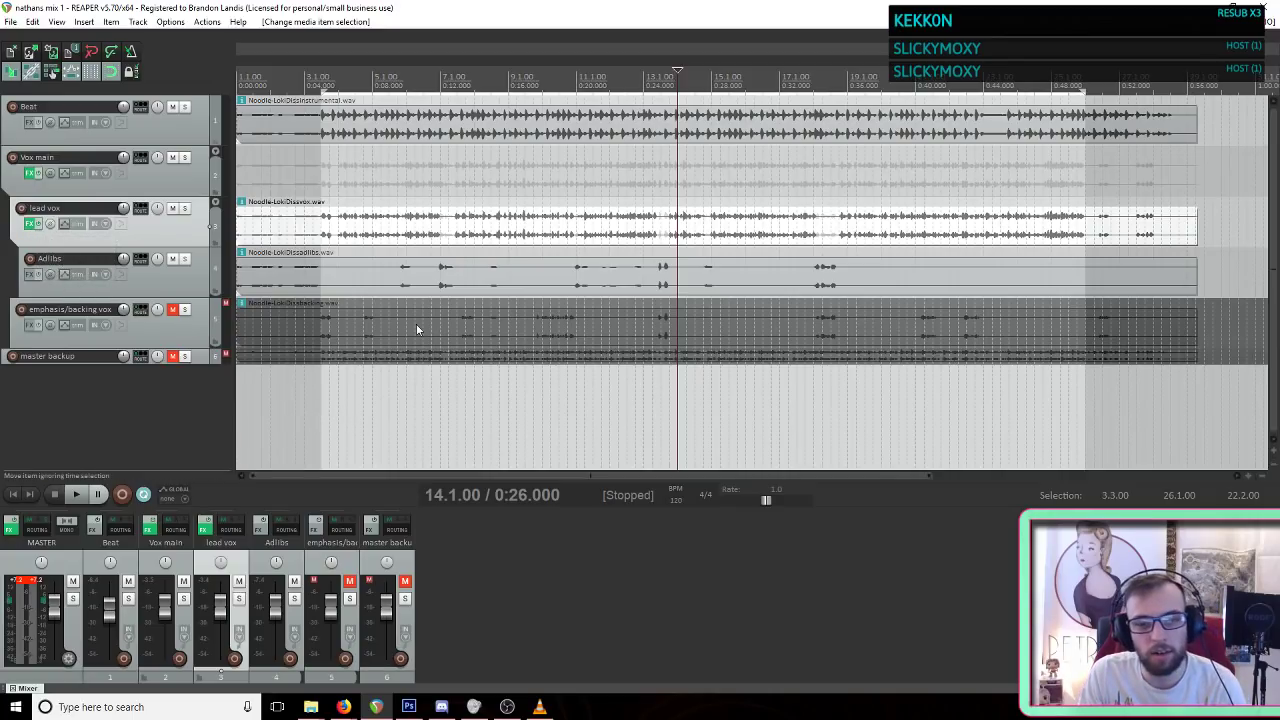
left_click(195, 143)
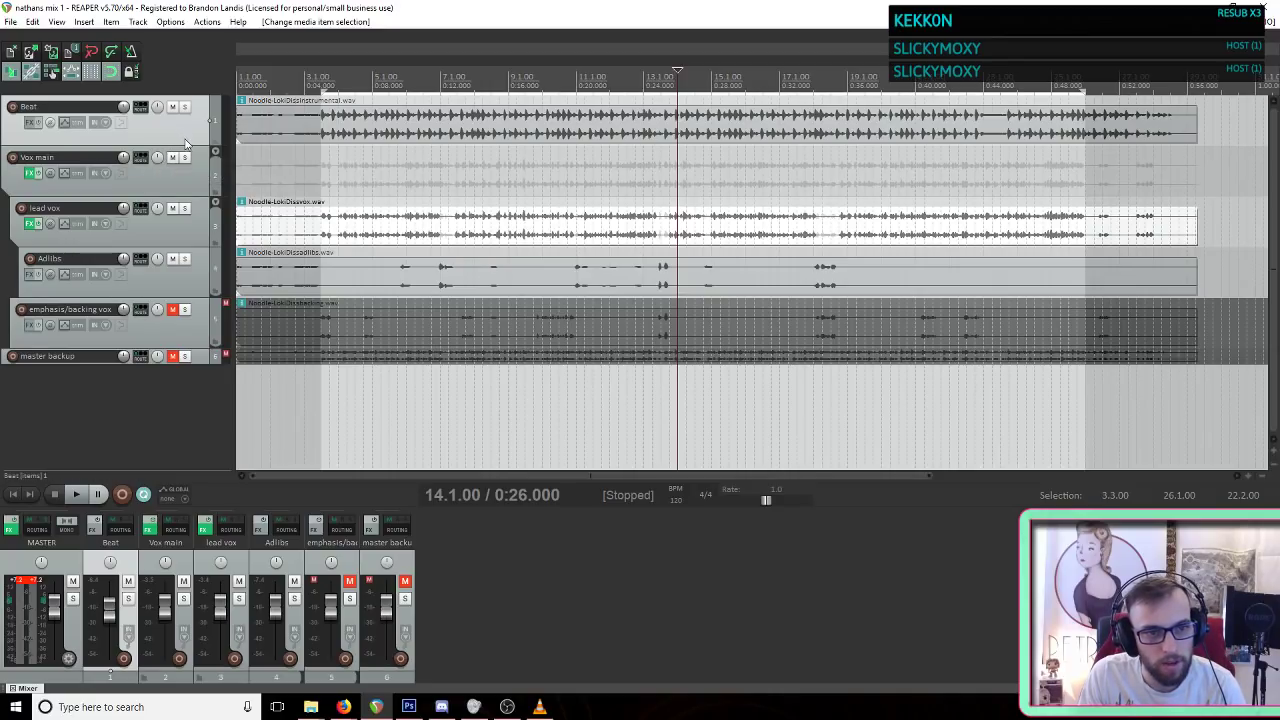
left_click(197, 237)
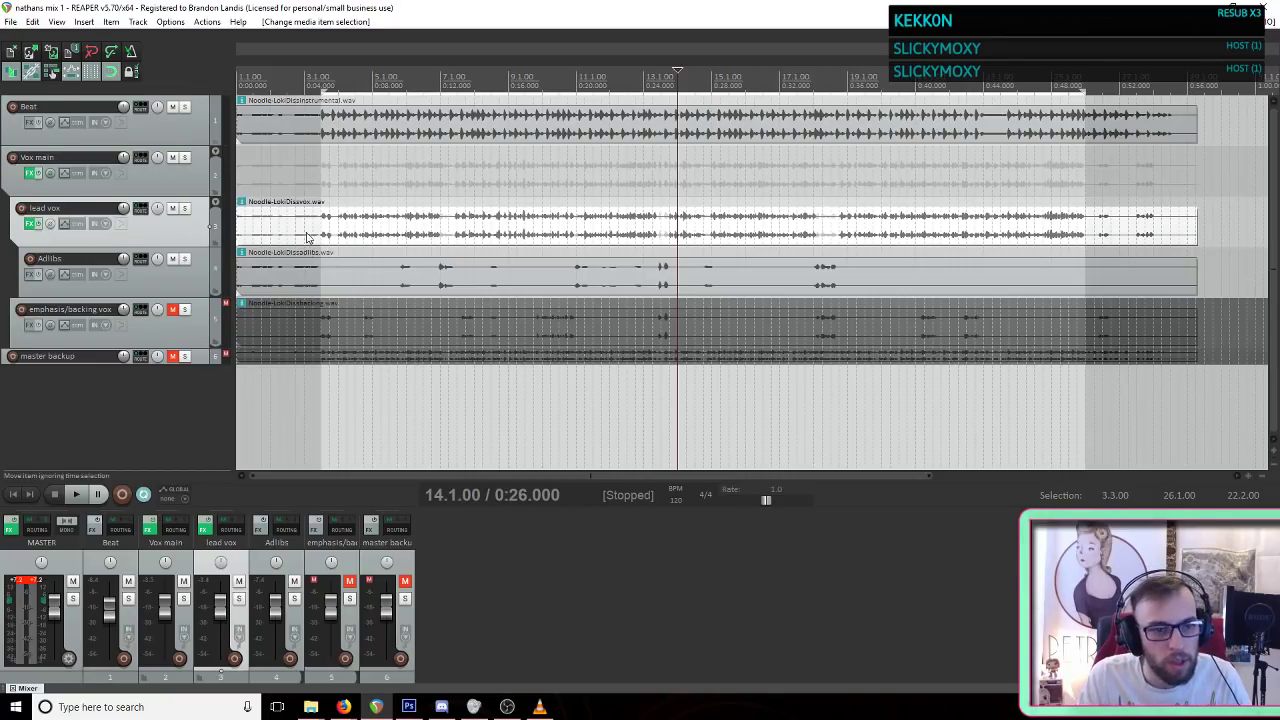
left_click(354, 234)
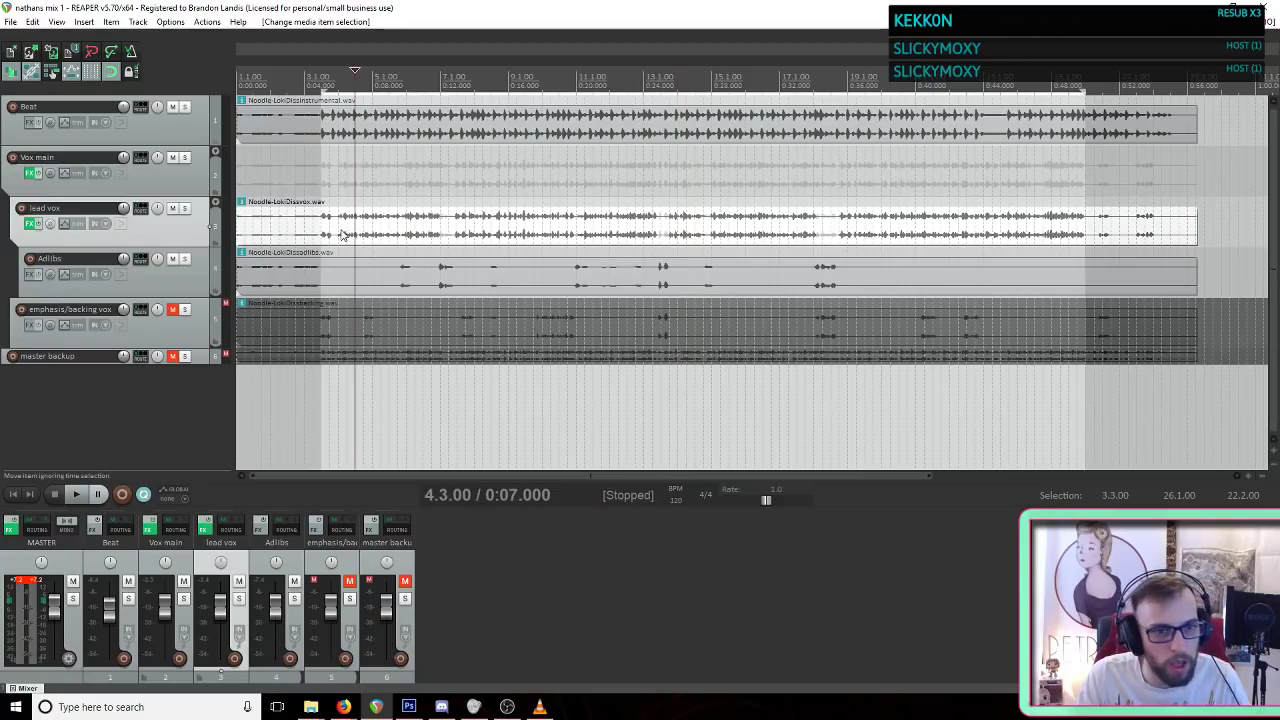
right_click(341, 234)
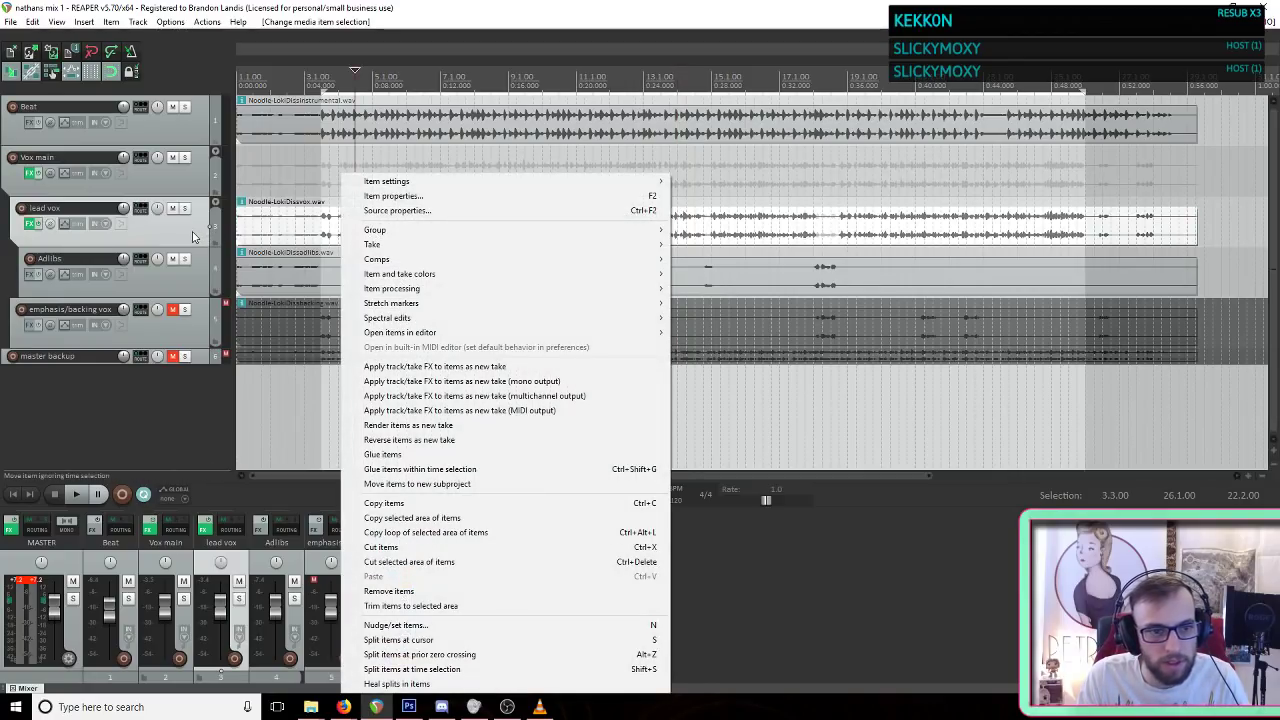
left_click(195, 237)
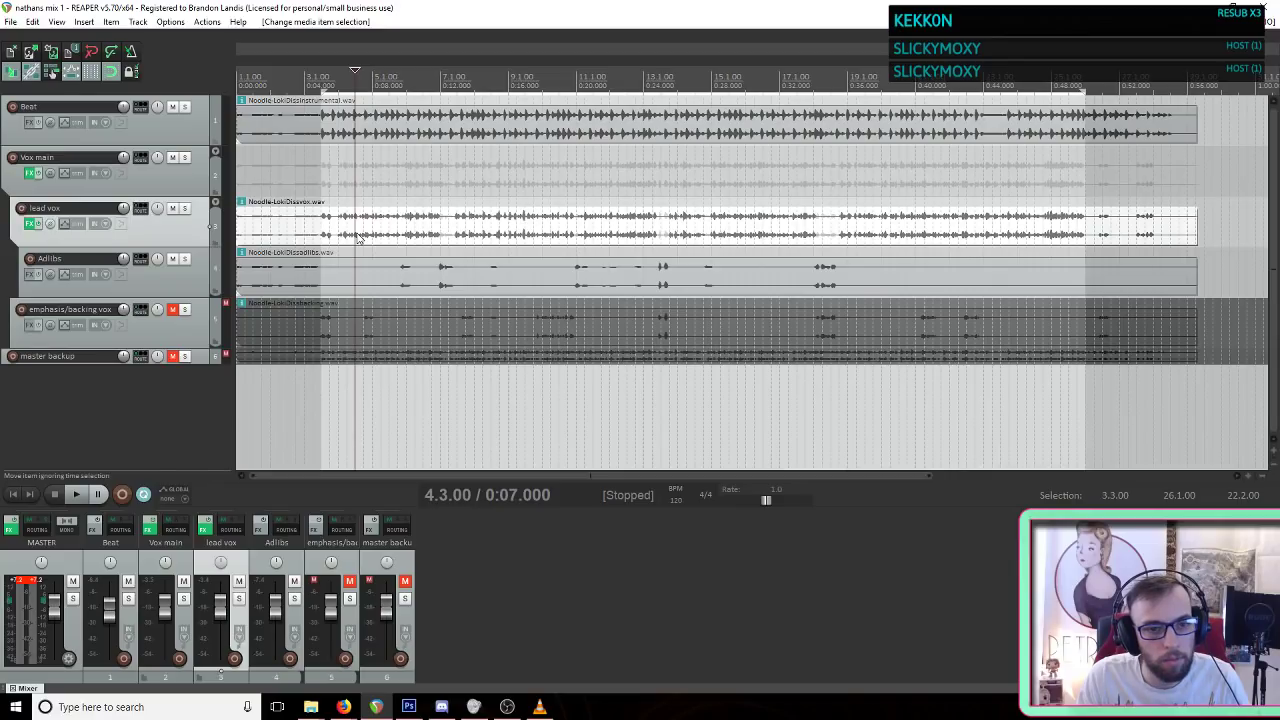
right_click(358, 237)
Step: Duplicate the lead vox folder track together with its Adlibs track
left_click(185, 232)
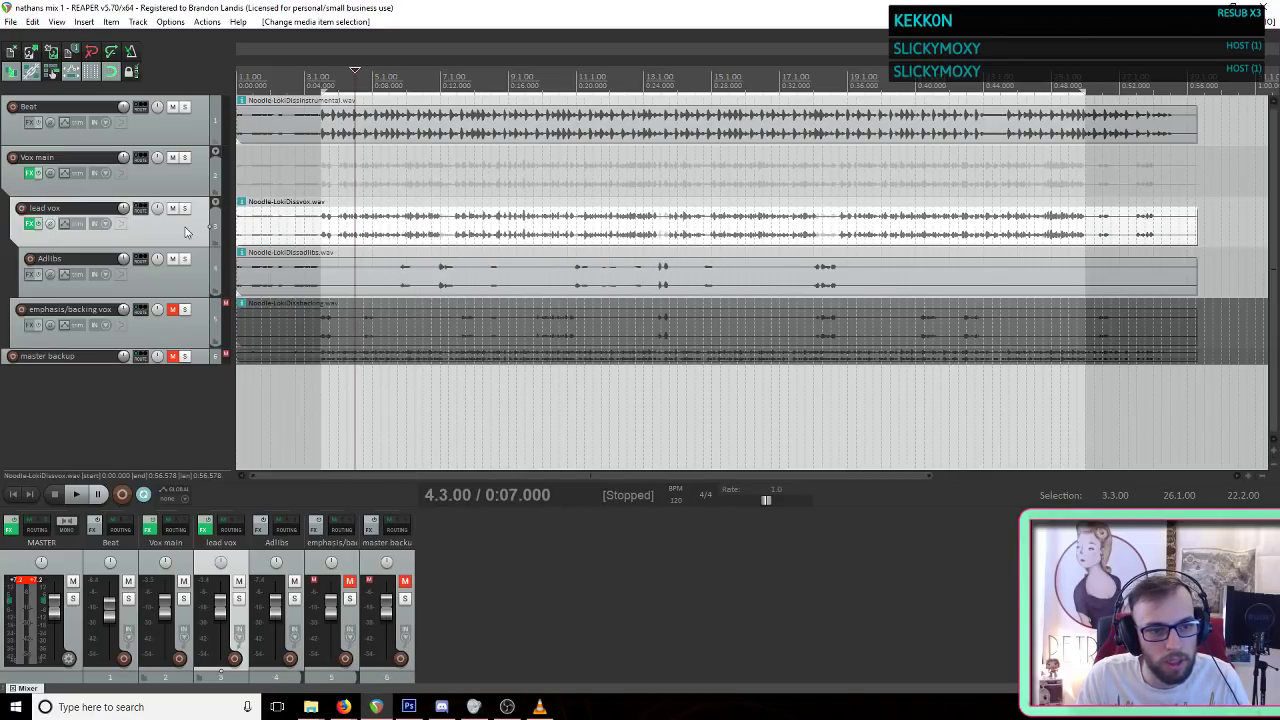
right_click(185, 232)
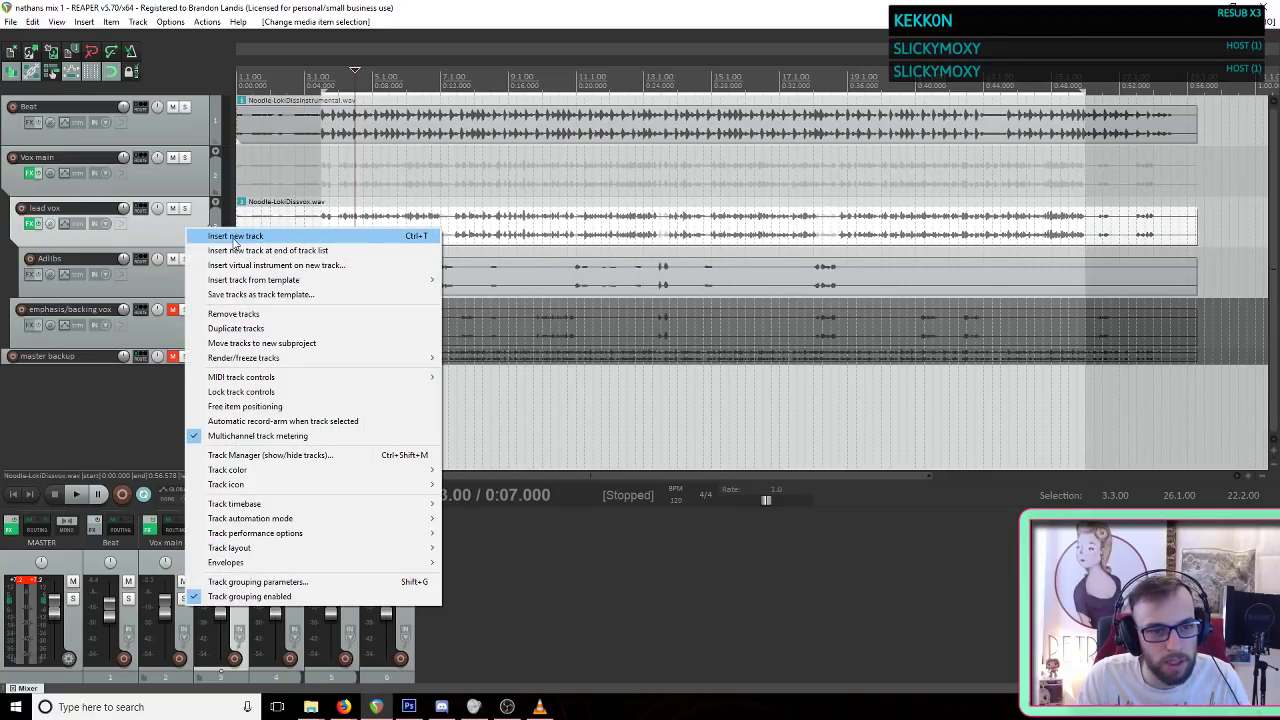
left_click(313, 335)
Step: Set the pitch adjust of the duplicated lead vox and Adlibs items to -0.5 semitones
left_click(194, 385)
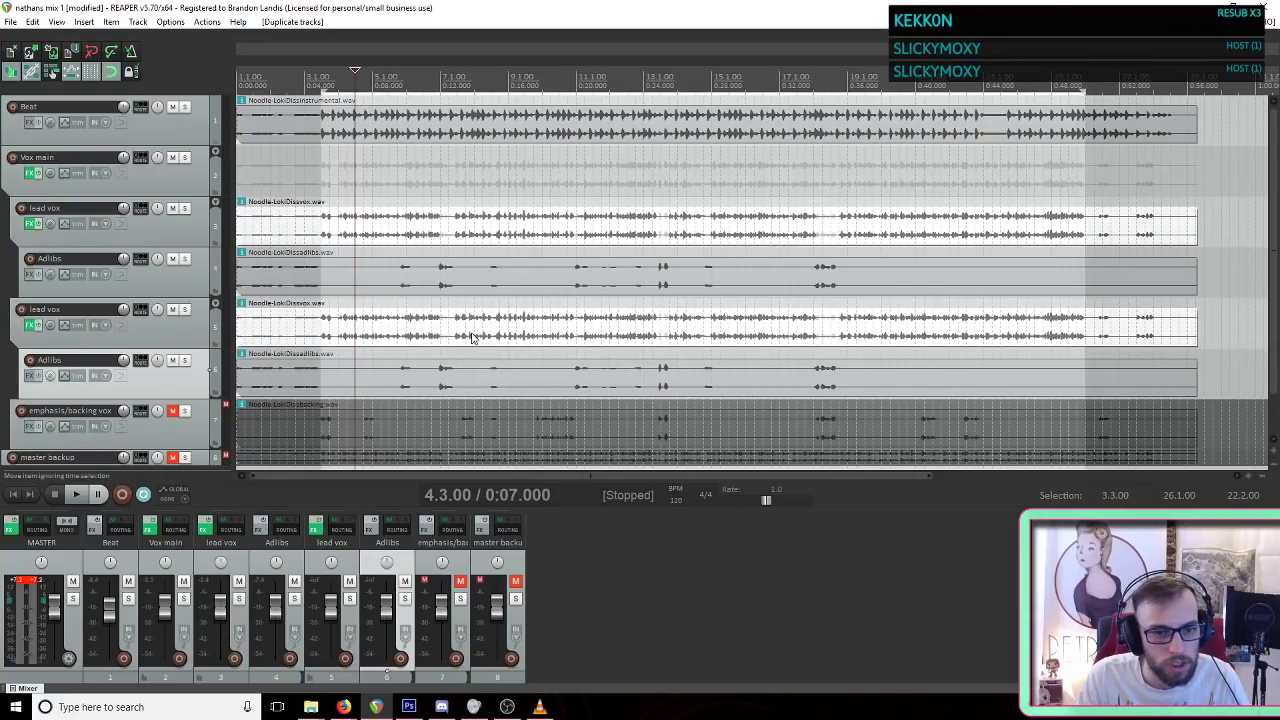
left_click(476, 379)
left_click(506, 345)
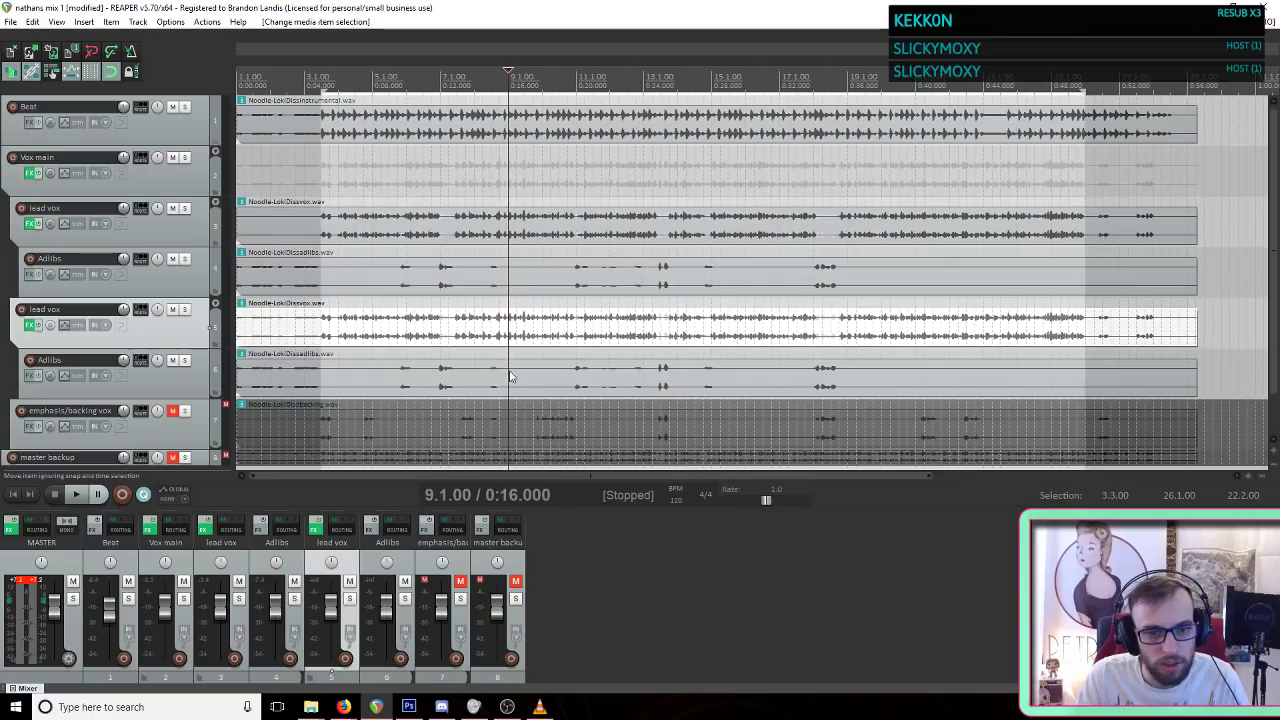
left_click(514, 380, "shift")
right_click(540, 380)
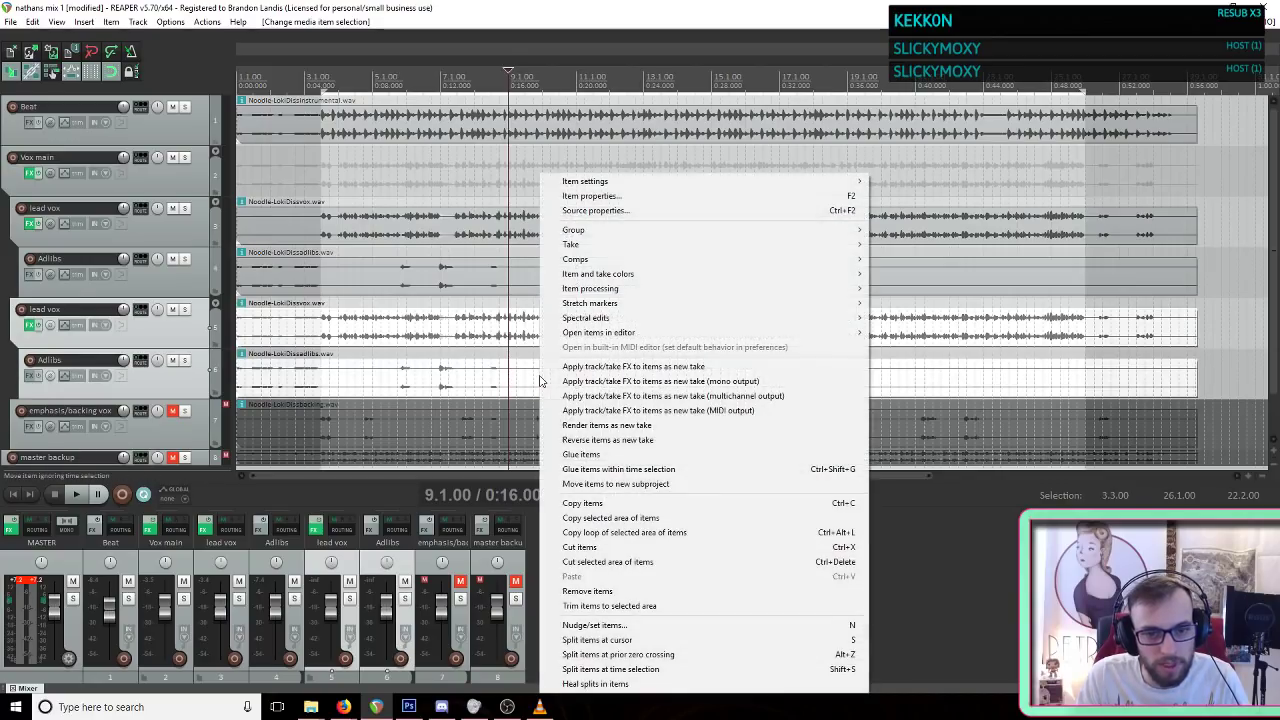
left_click(648, 203)
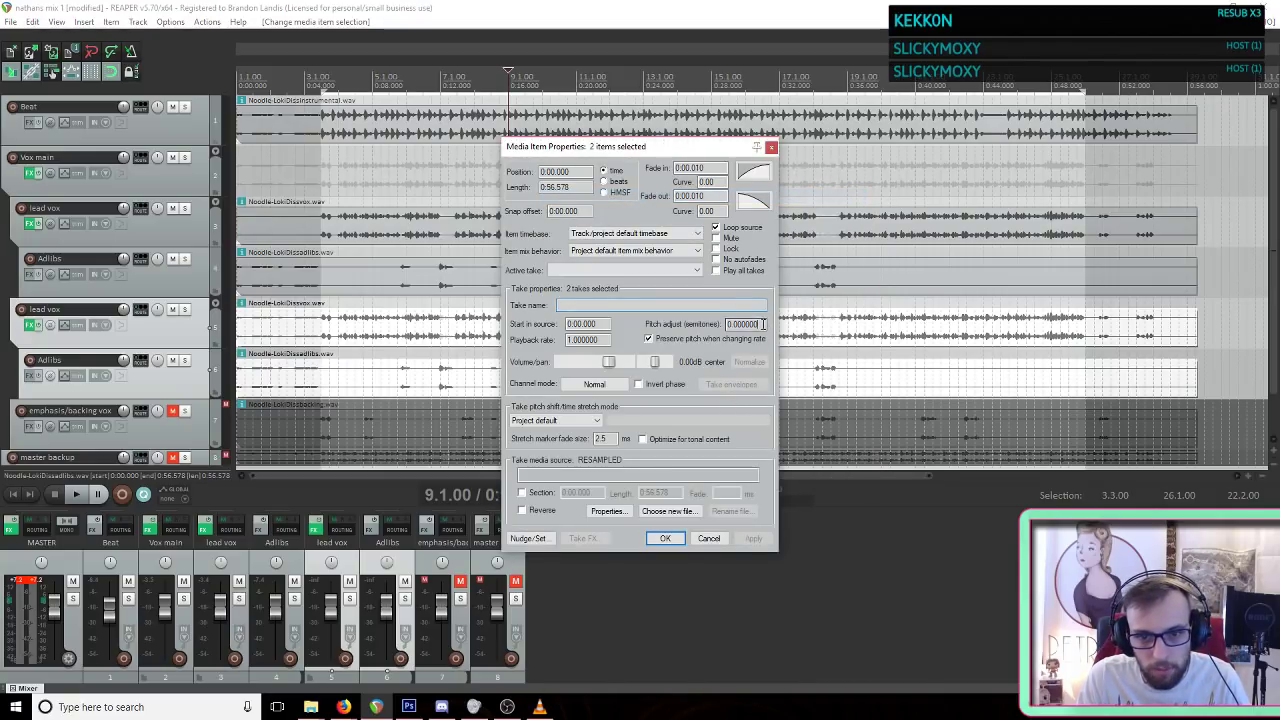
type("0.5")
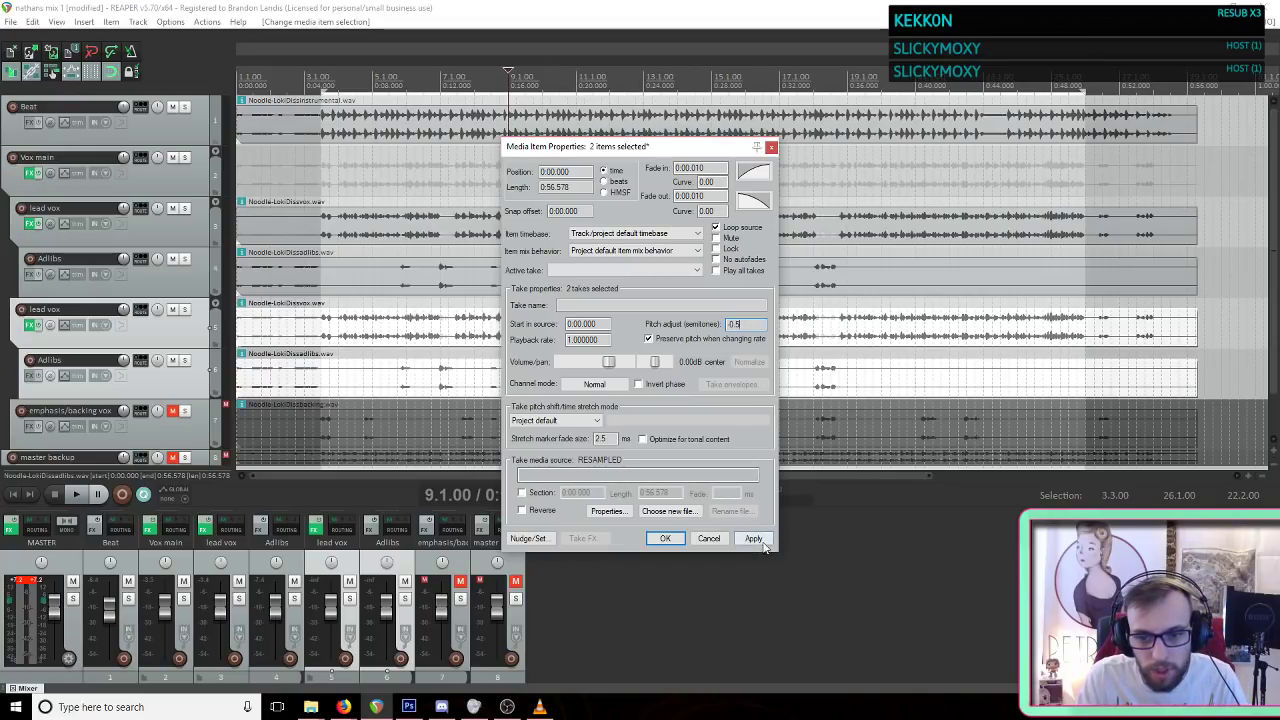
left_click(758, 540)
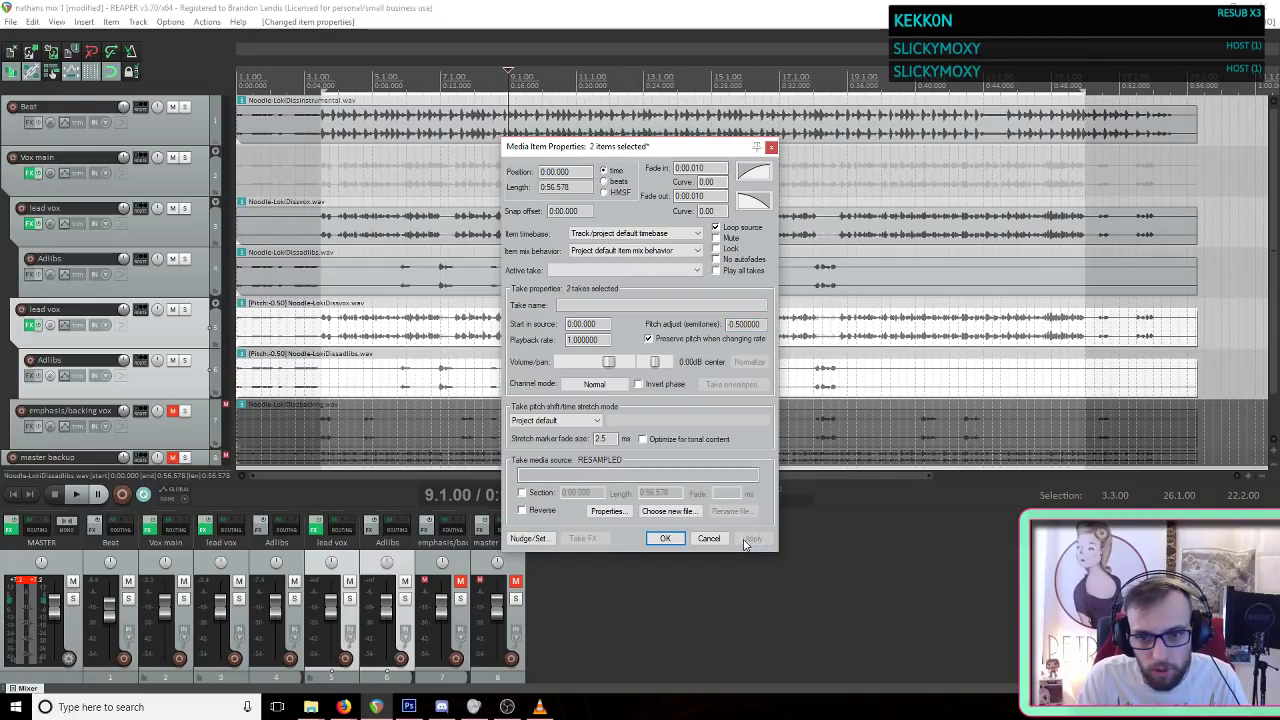
left_click(666, 540)
Step: Audition from 9.1.00 and lower the duplicated lead vox and Adlibs tracks together, bringing the lead vox copy to about -9 dB
key("space")
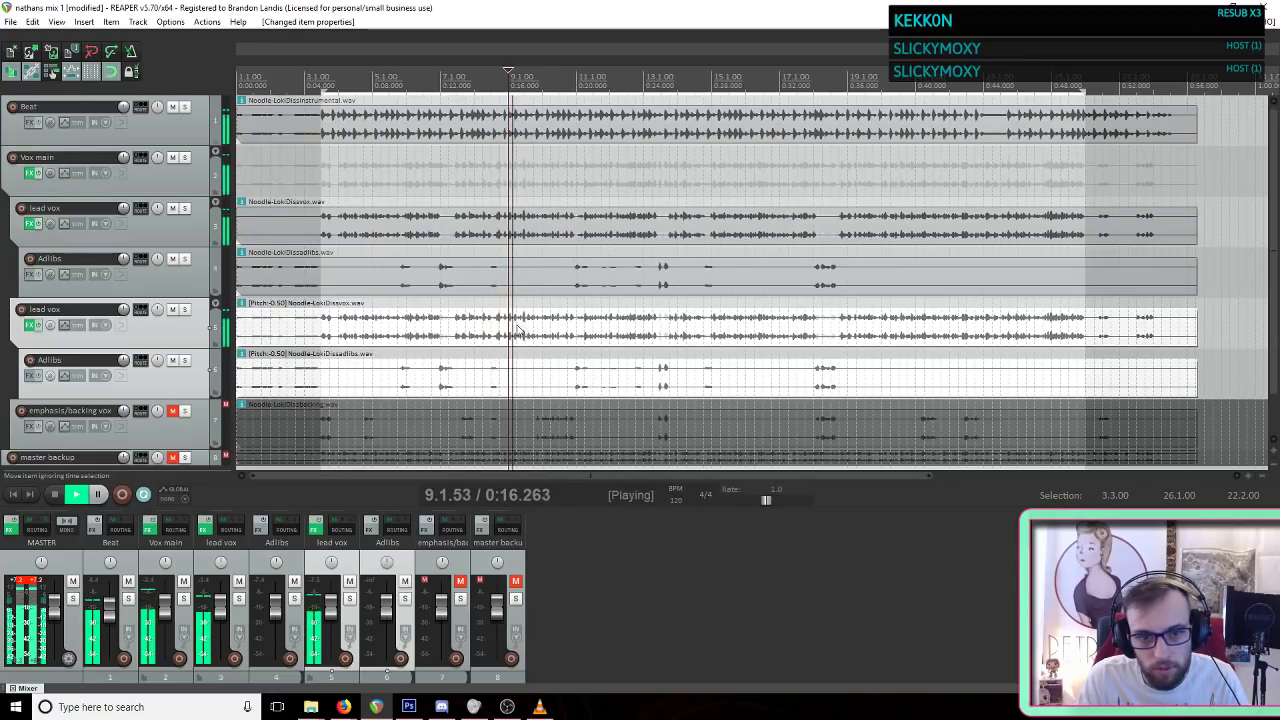
key("space")
left_click_drag(127, 313, 127, 316)
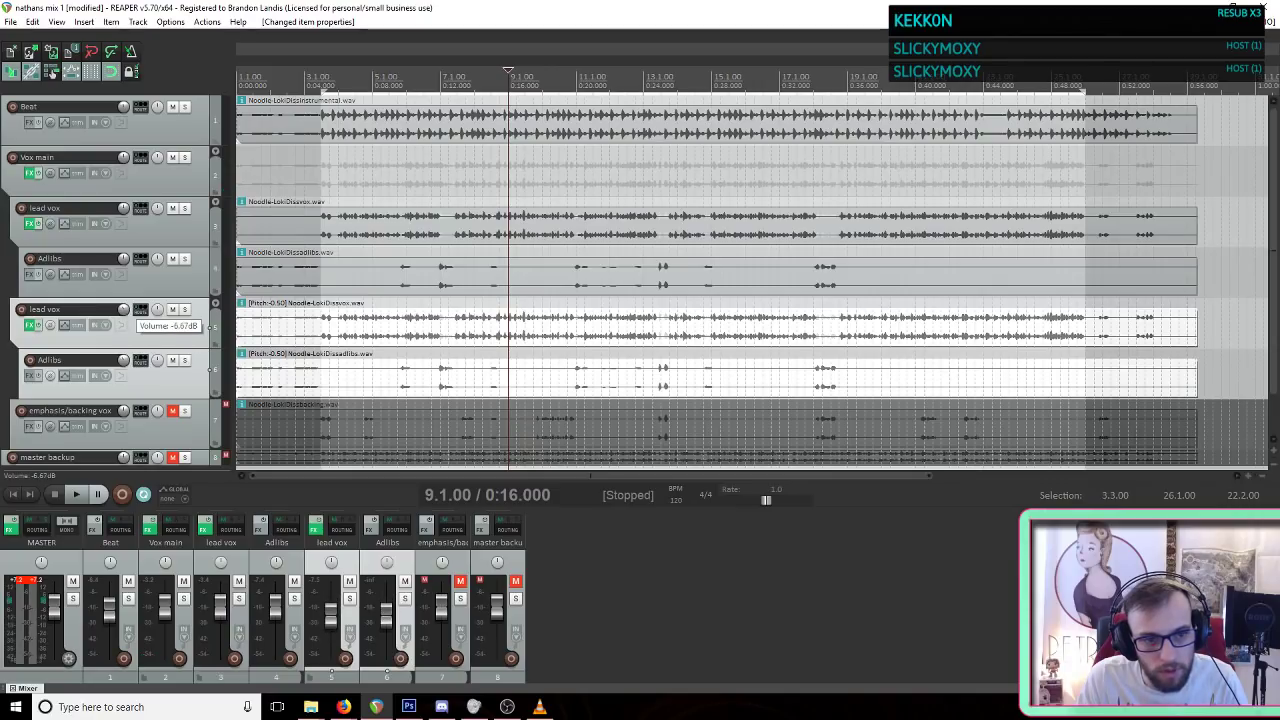
key("space")
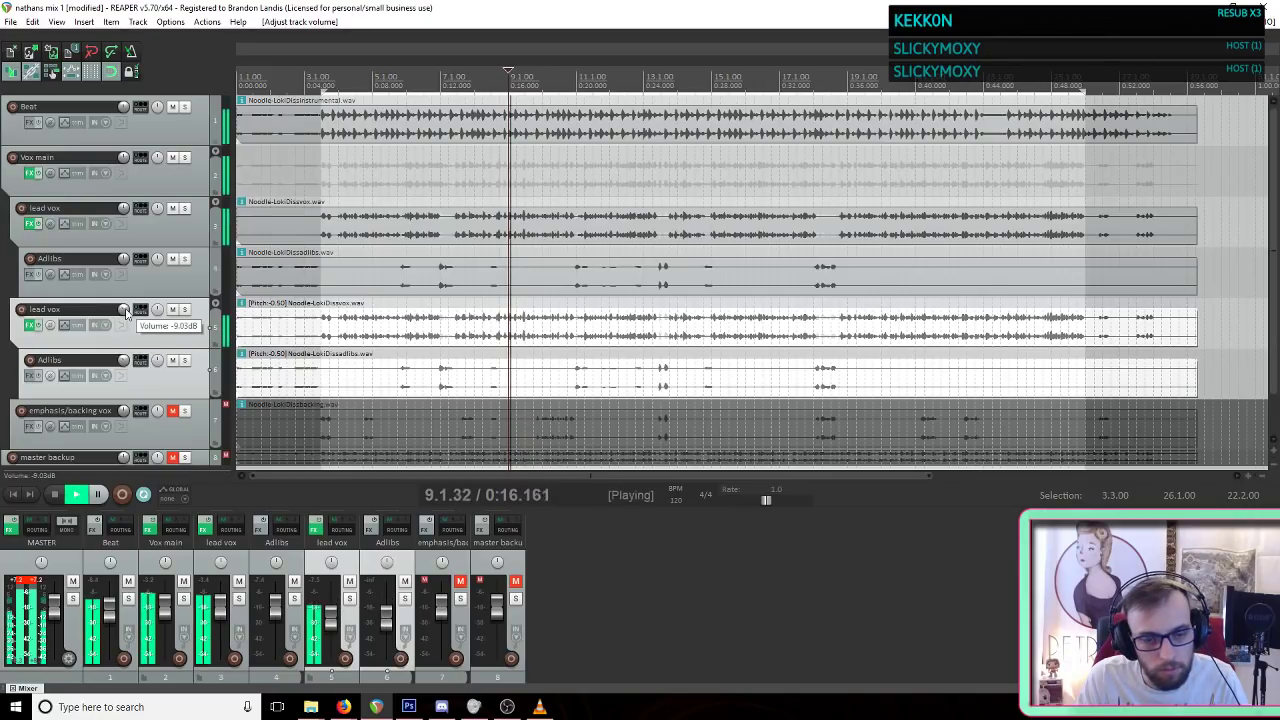
left_click_drag(125, 311, 125, 314)
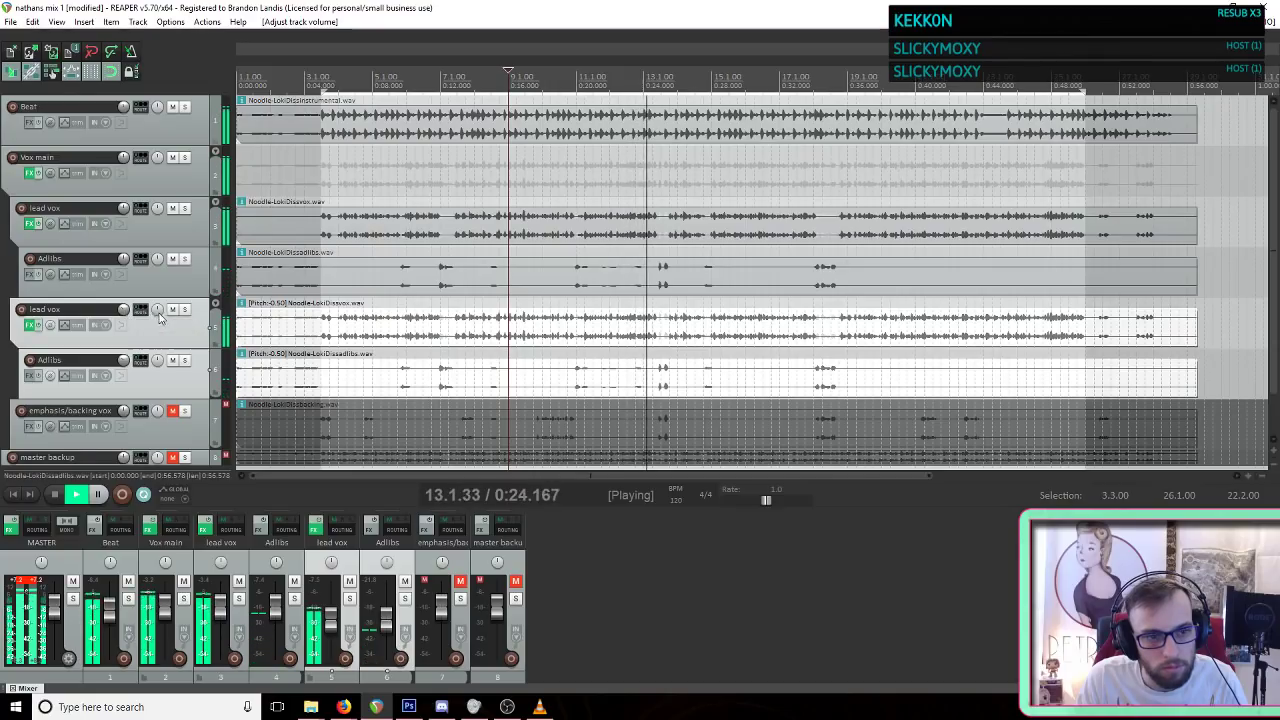
Step: Mute and unmute the duplicated vocal tracks during playback to compare the mix with and without them, and stop
left_click(172, 310)
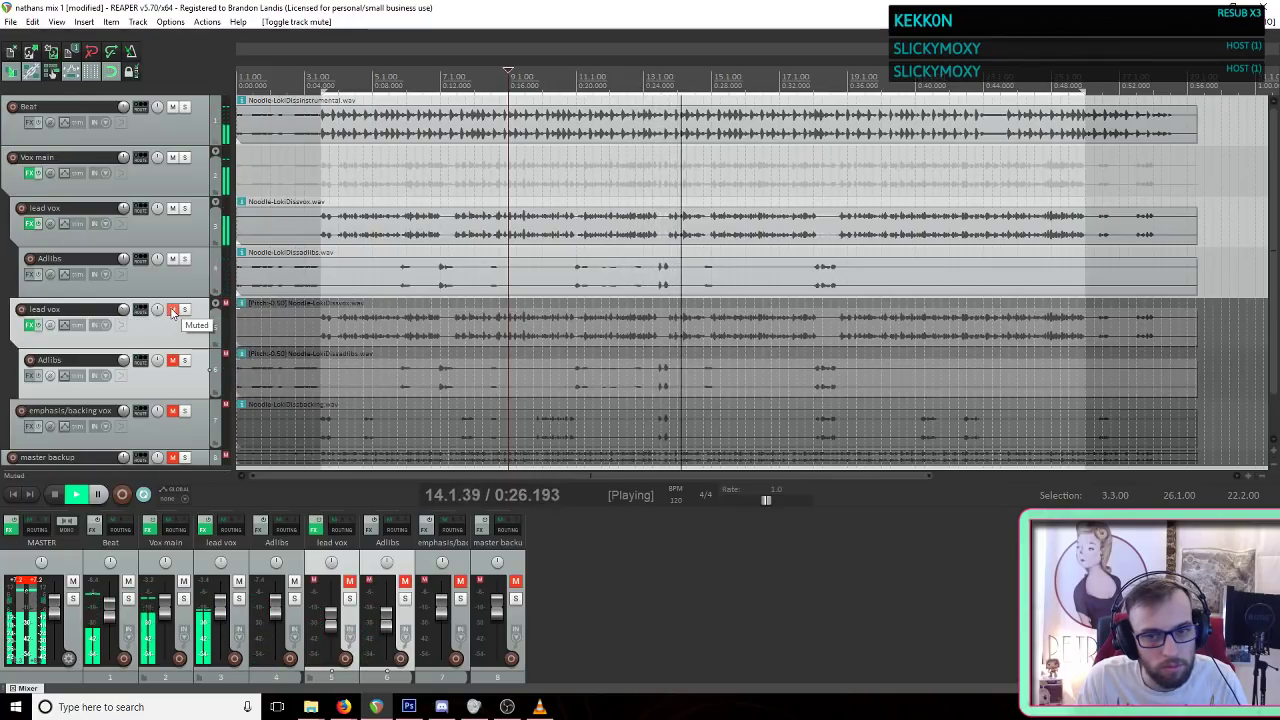
left_click(172, 310)
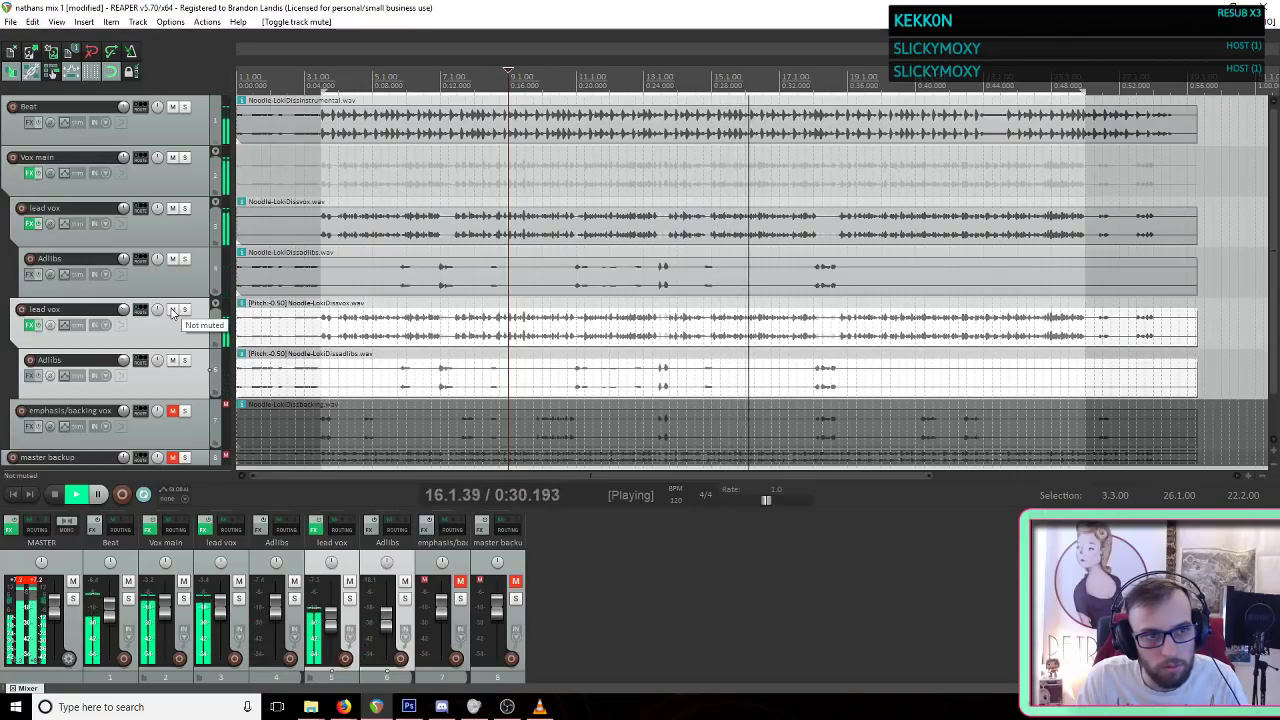
key("space")
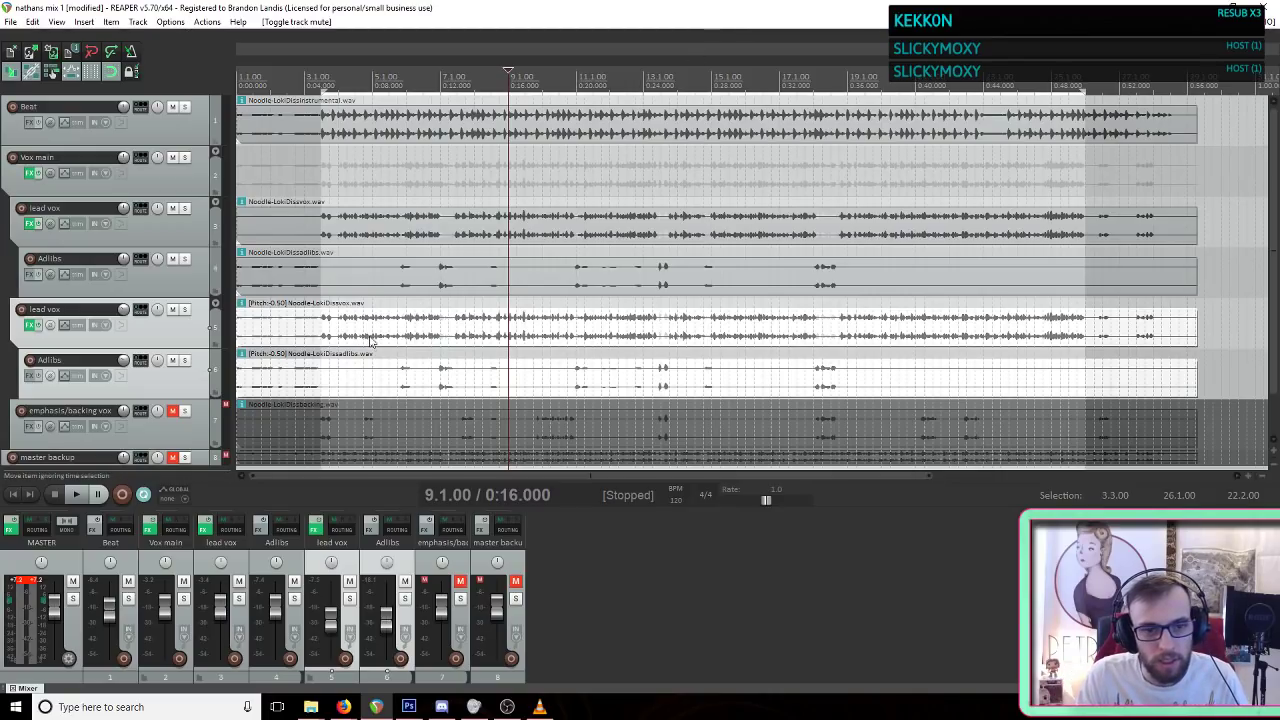
Step: Audition the full mix with the pitched vocal layer from 8.1.00 and stop playback
left_click(162, 288)
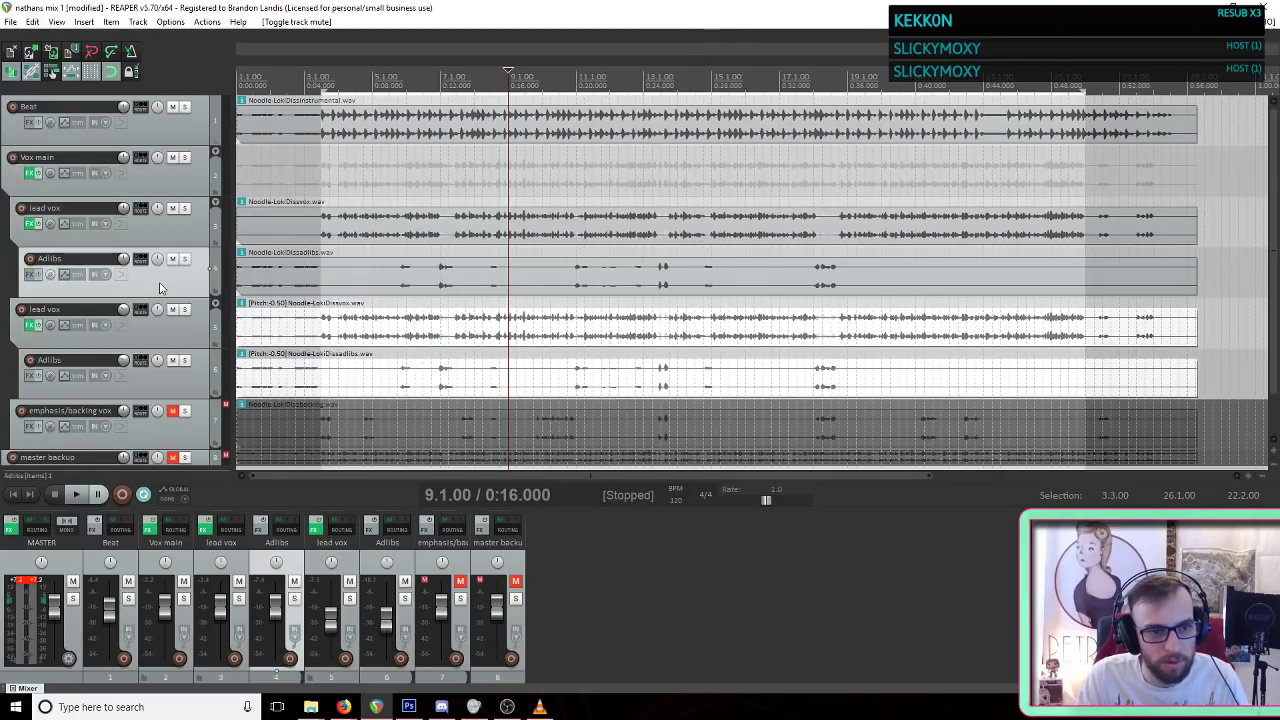
left_click(475, 183)
key("space")
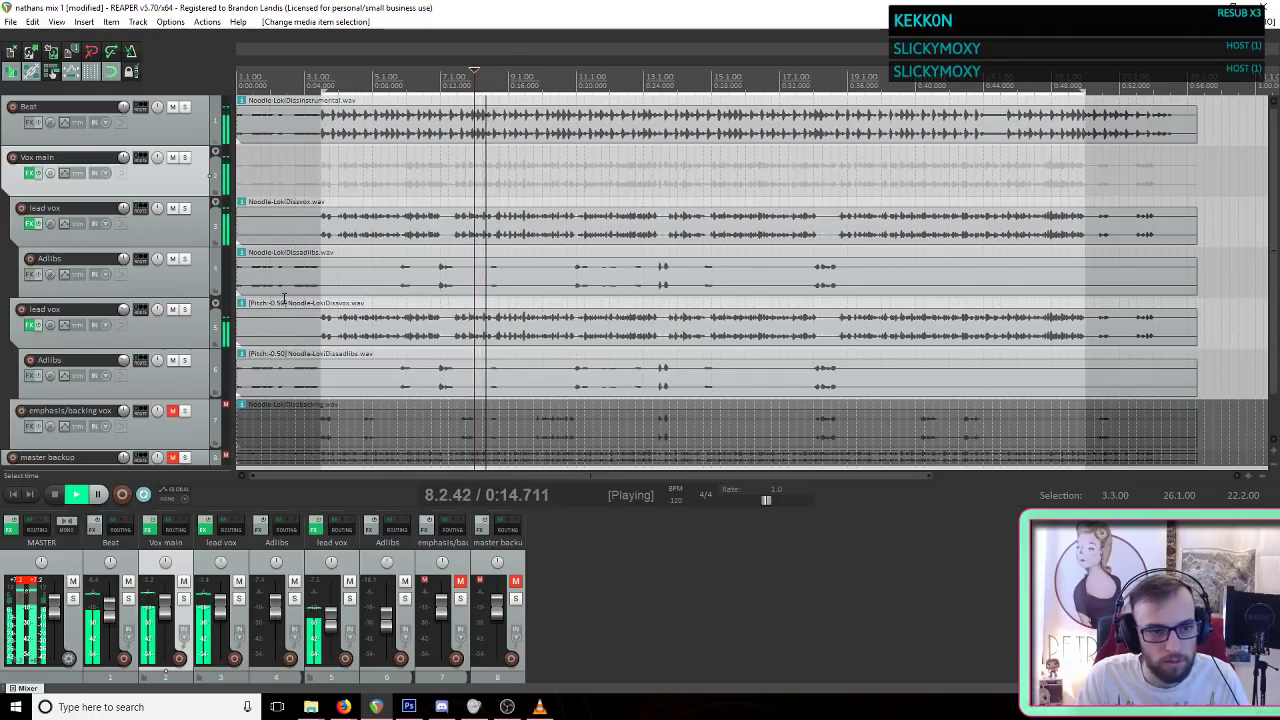
key("space")
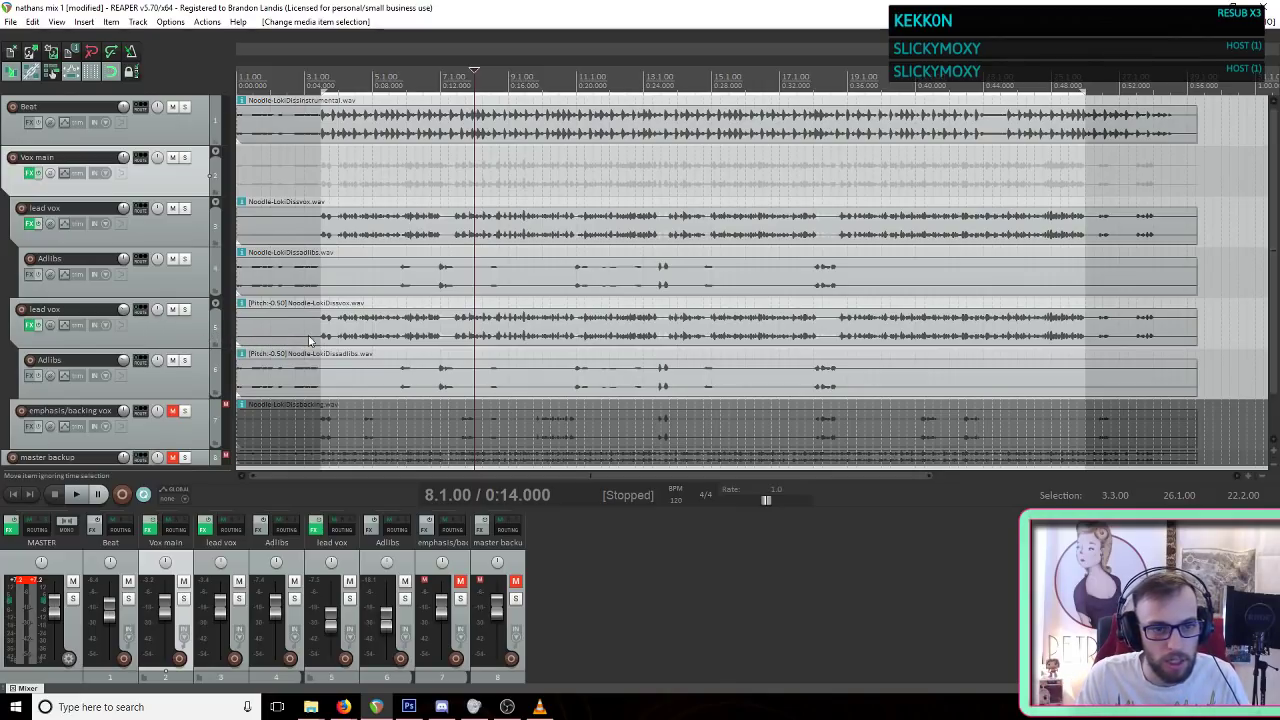
Step: Copy MEqualizer with its automation from the original lead vox effects chain and close the effects window
left_click(192, 138)
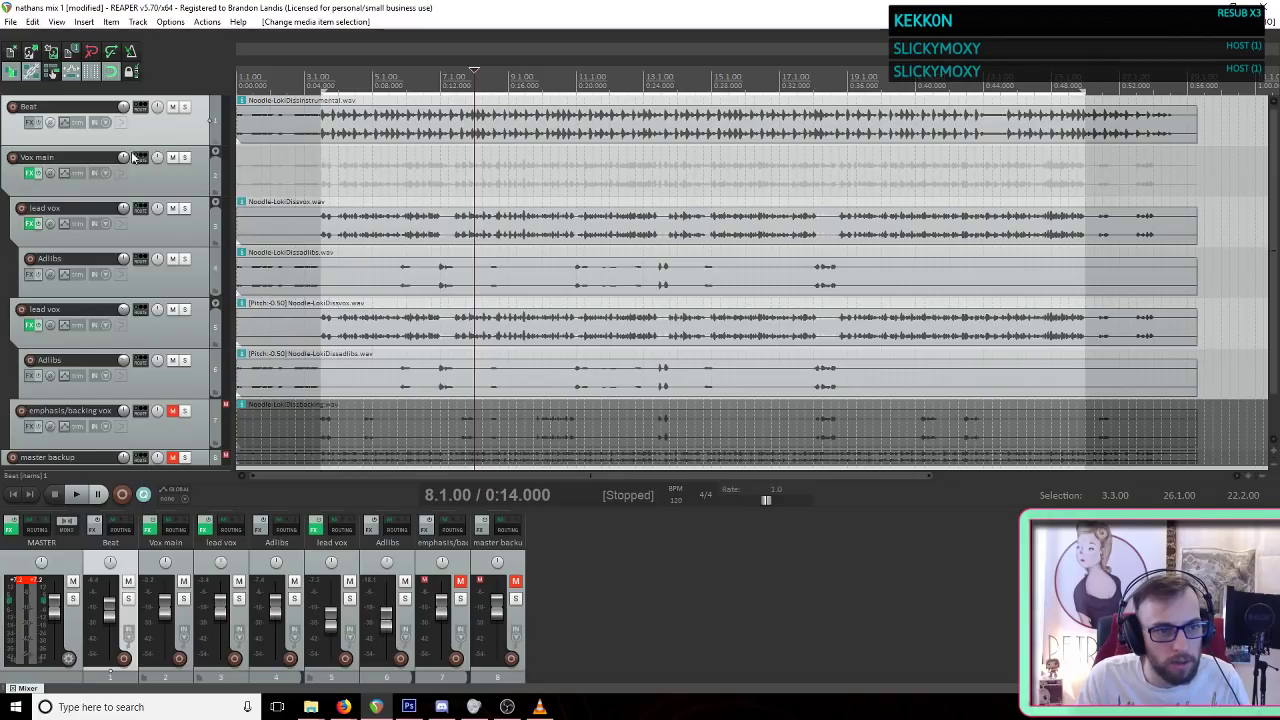
left_click(33, 223)
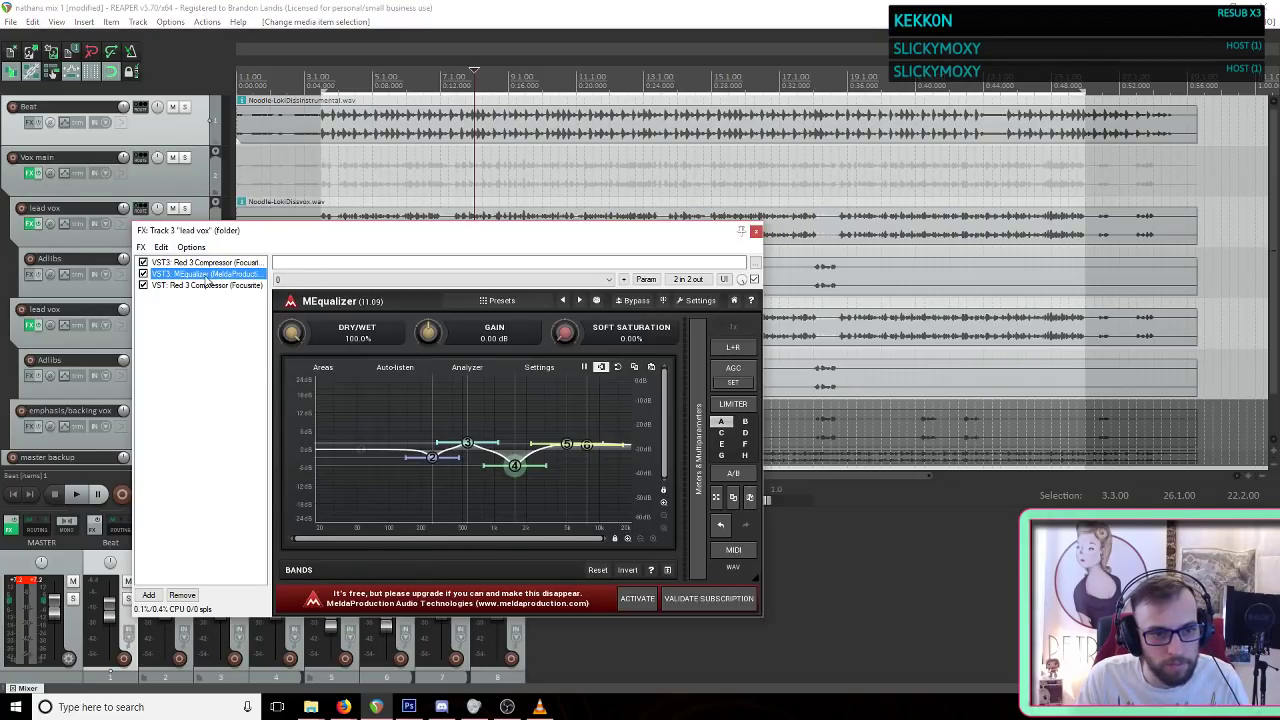
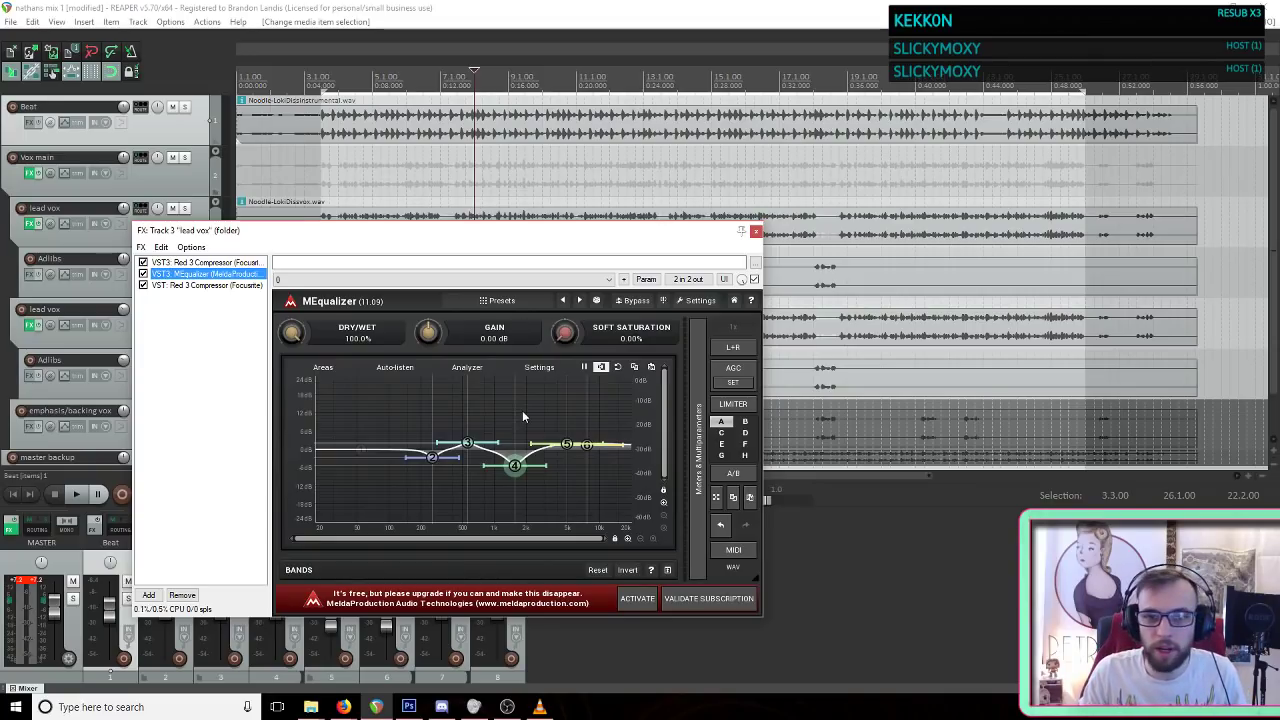
left_click(220, 285)
left_click(208, 274)
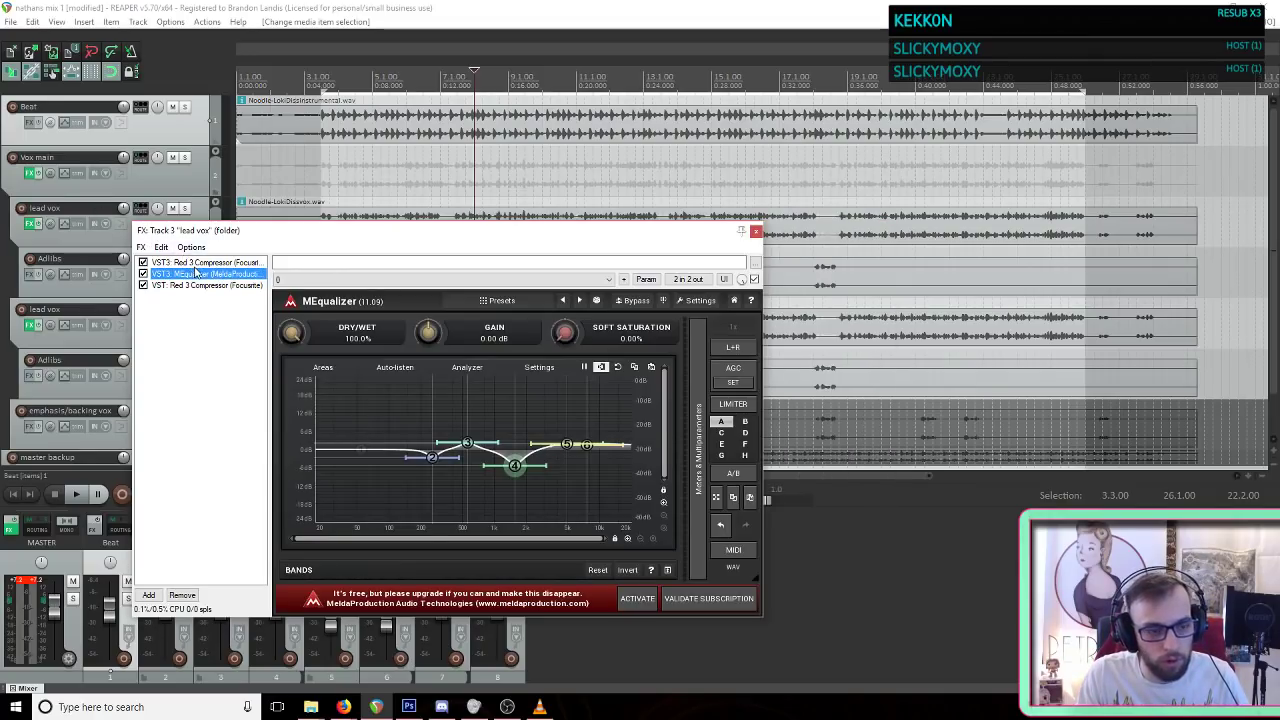
right_click(207, 276)
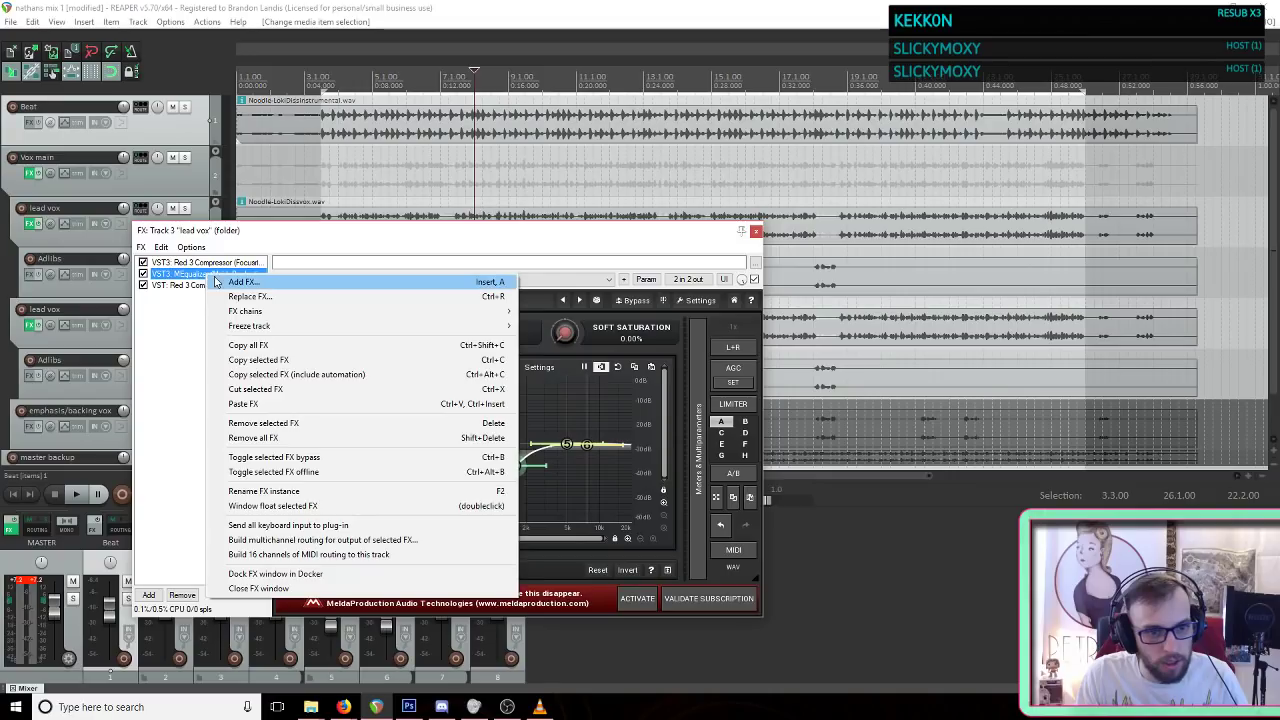
left_click(330, 374)
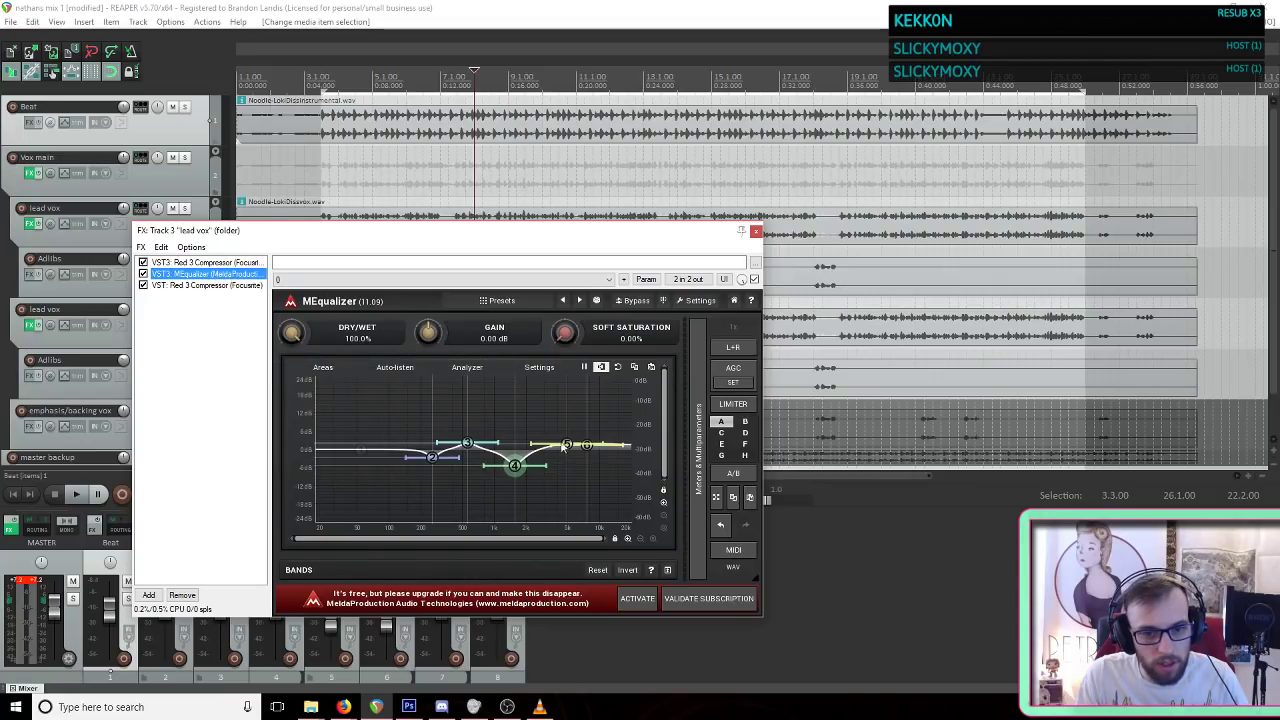
left_click(755, 231)
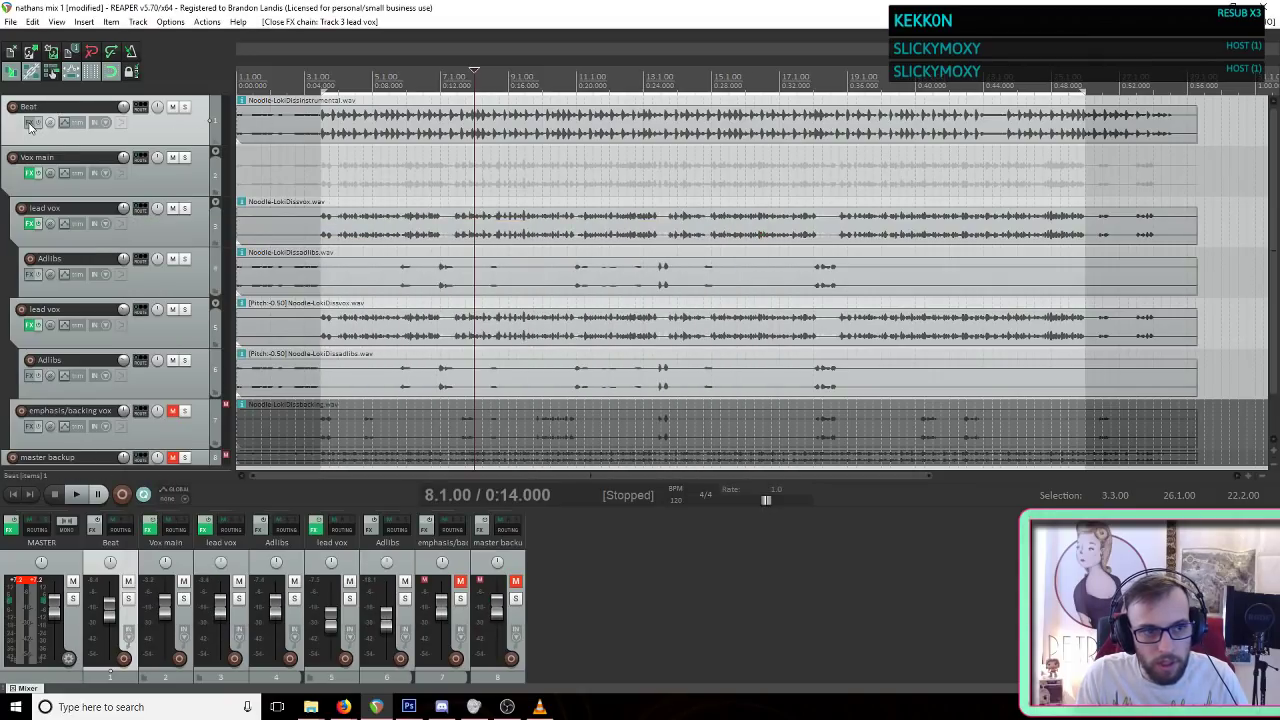
Step: Paste the copied MEqualizer onto the Beat track's effects chain and reshape its bands into a gentle inverse of the vocal EQ curve
left_click(32, 122)
right_click(86, 165)
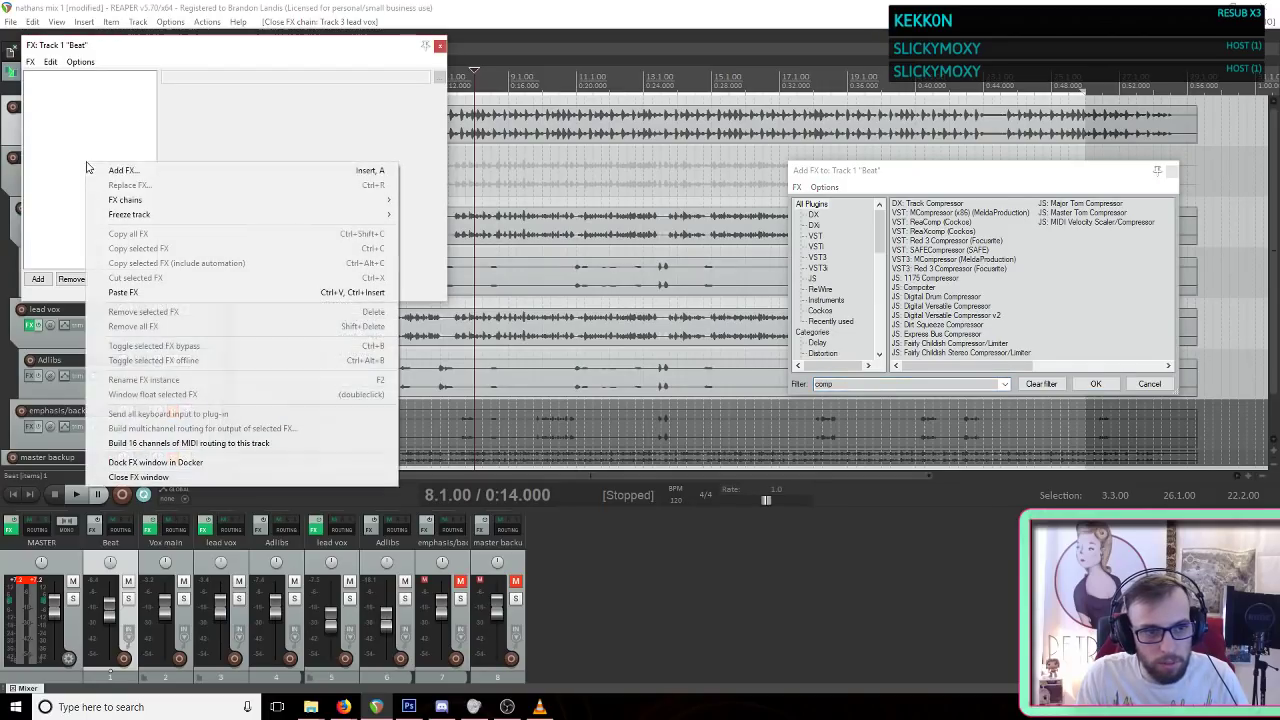
left_click(183, 291)
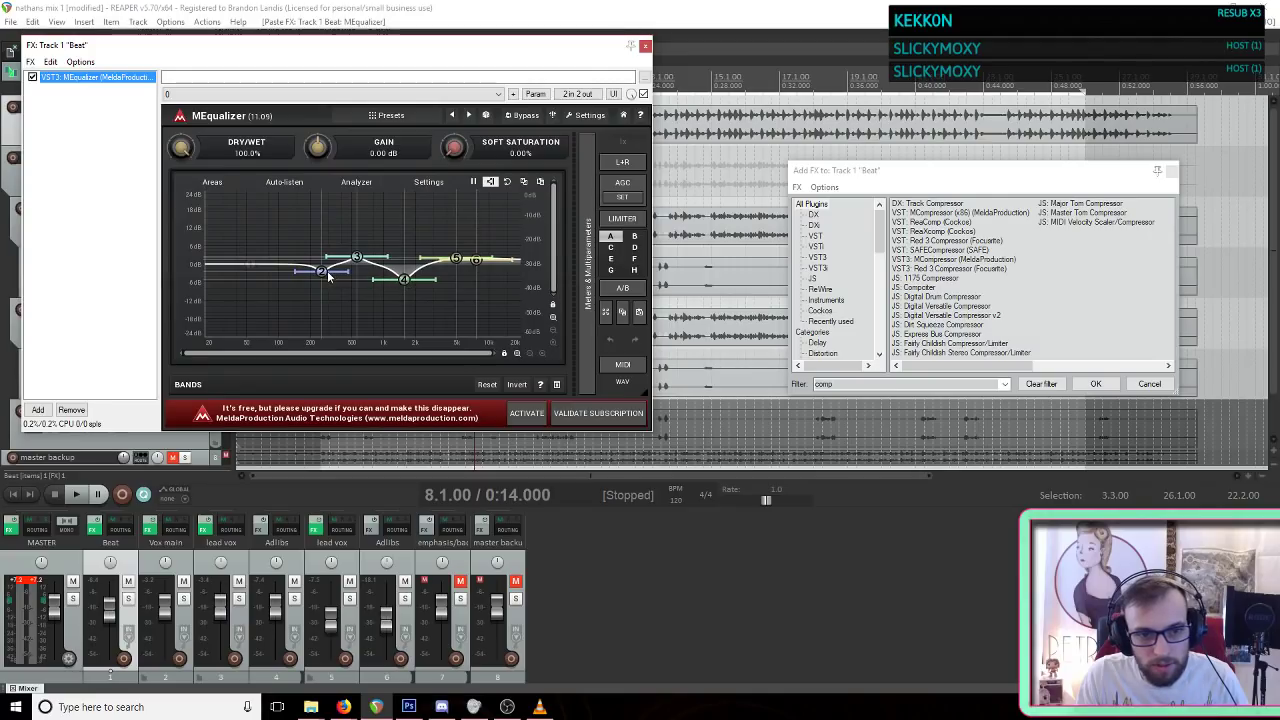
left_click_drag(322, 274, 455, 268)
left_click(690, 560)
left_click(1172, 173)
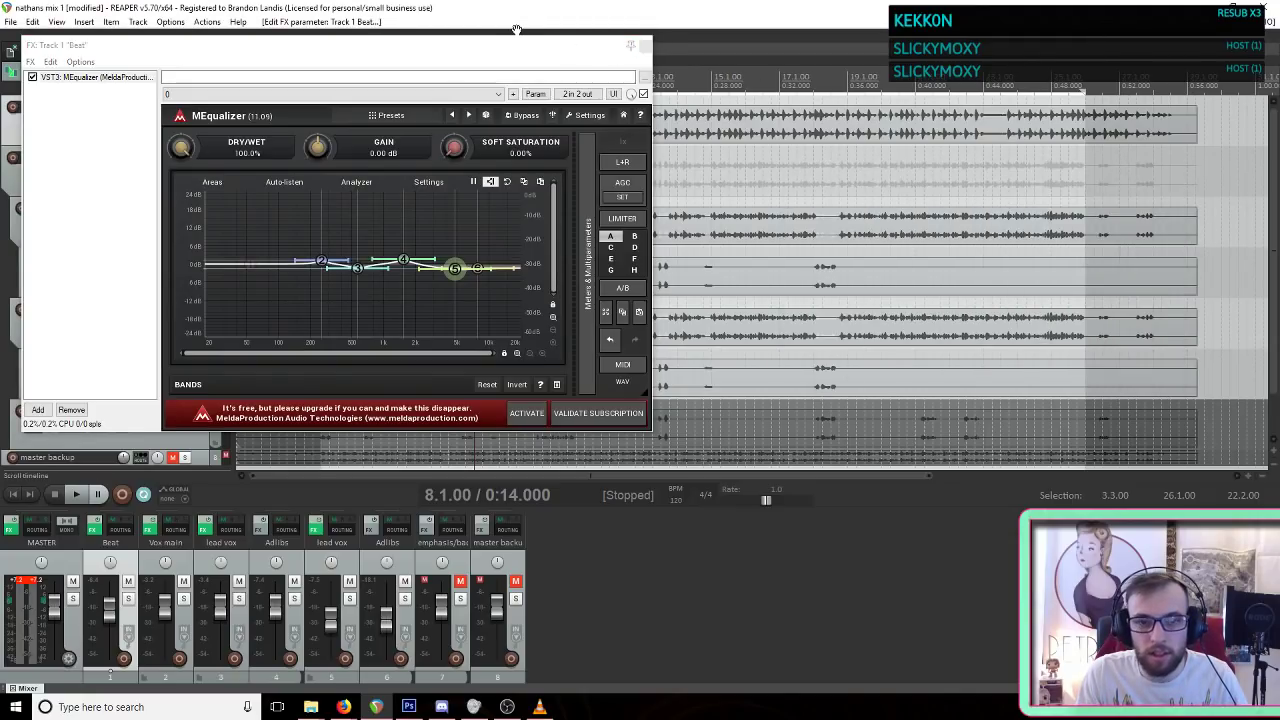
left_click_drag(518, 54, 736, 266)
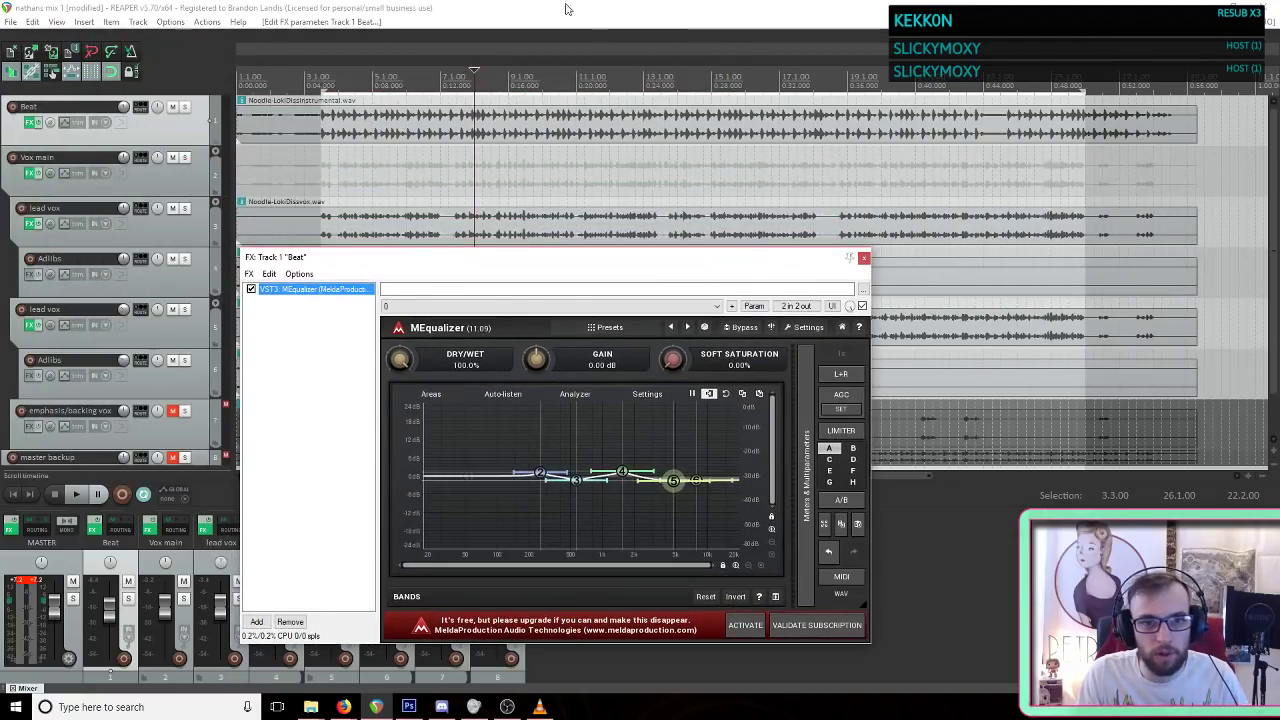
Step: Audition the mix from 3.2.00, raise the Beat track's volume slightly during playback, and stop
left_click(314, 148)
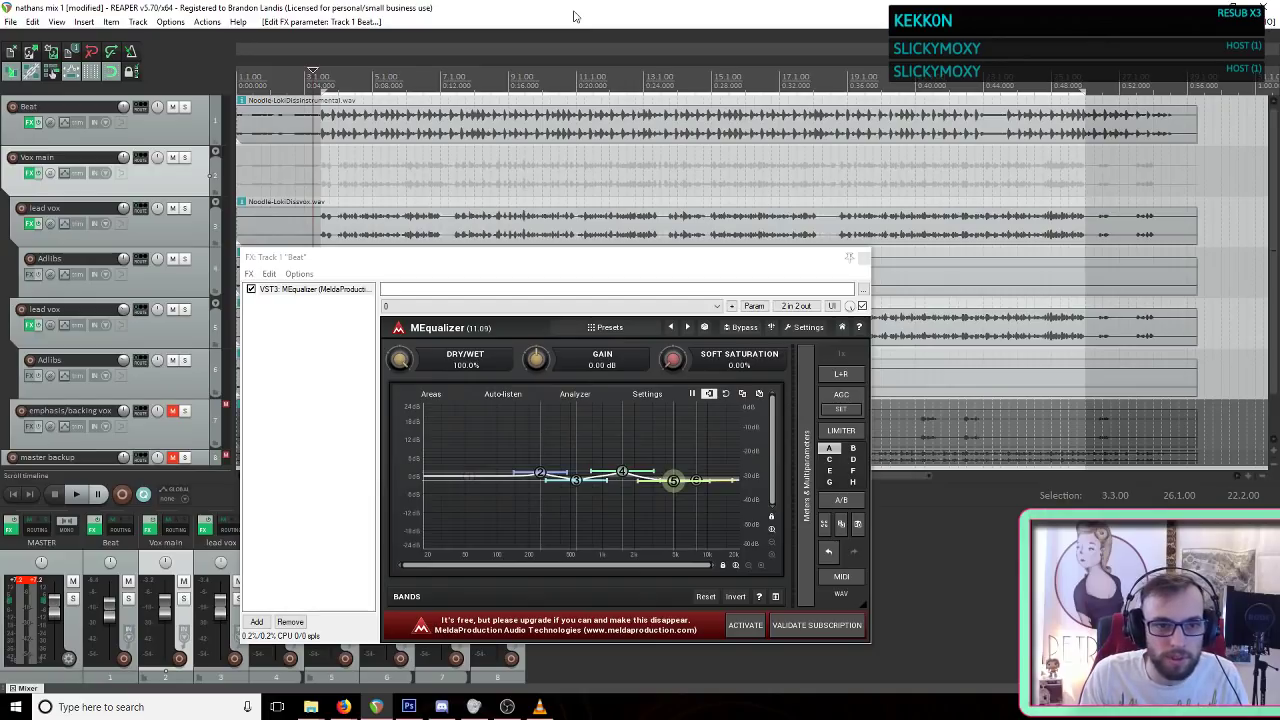
key("space")
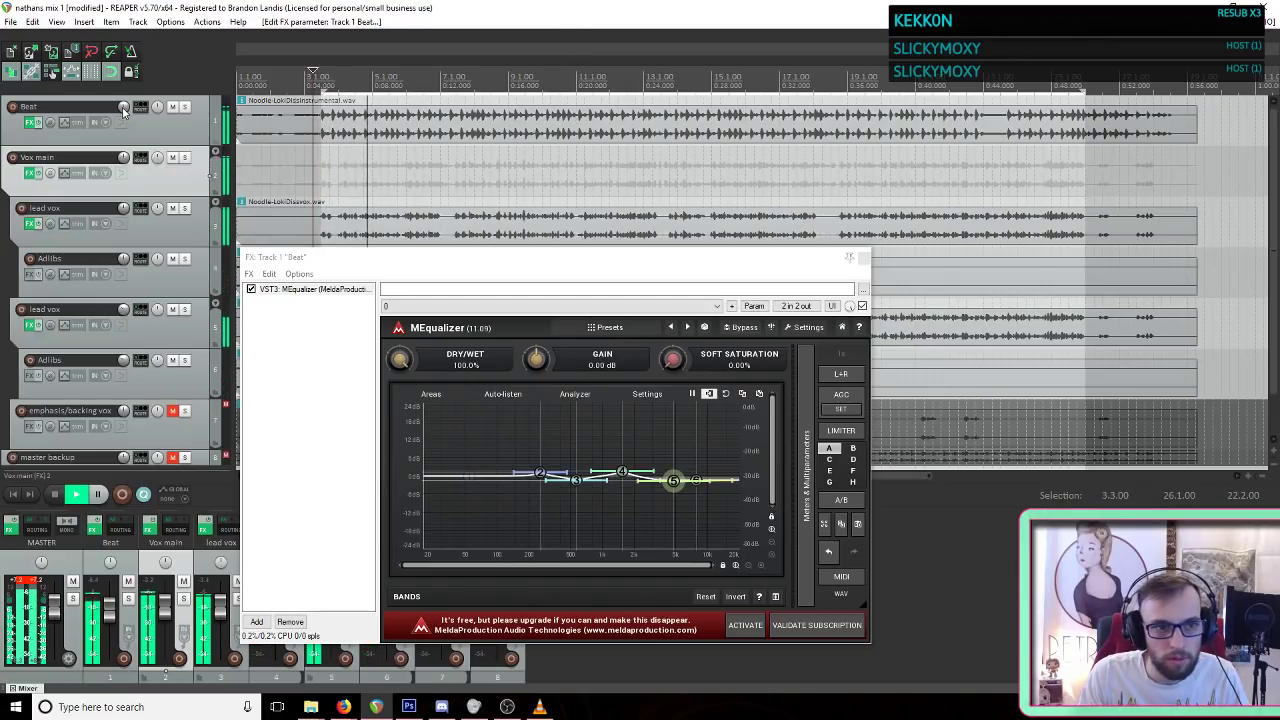
left_click_drag(157, 107, 157, 101)
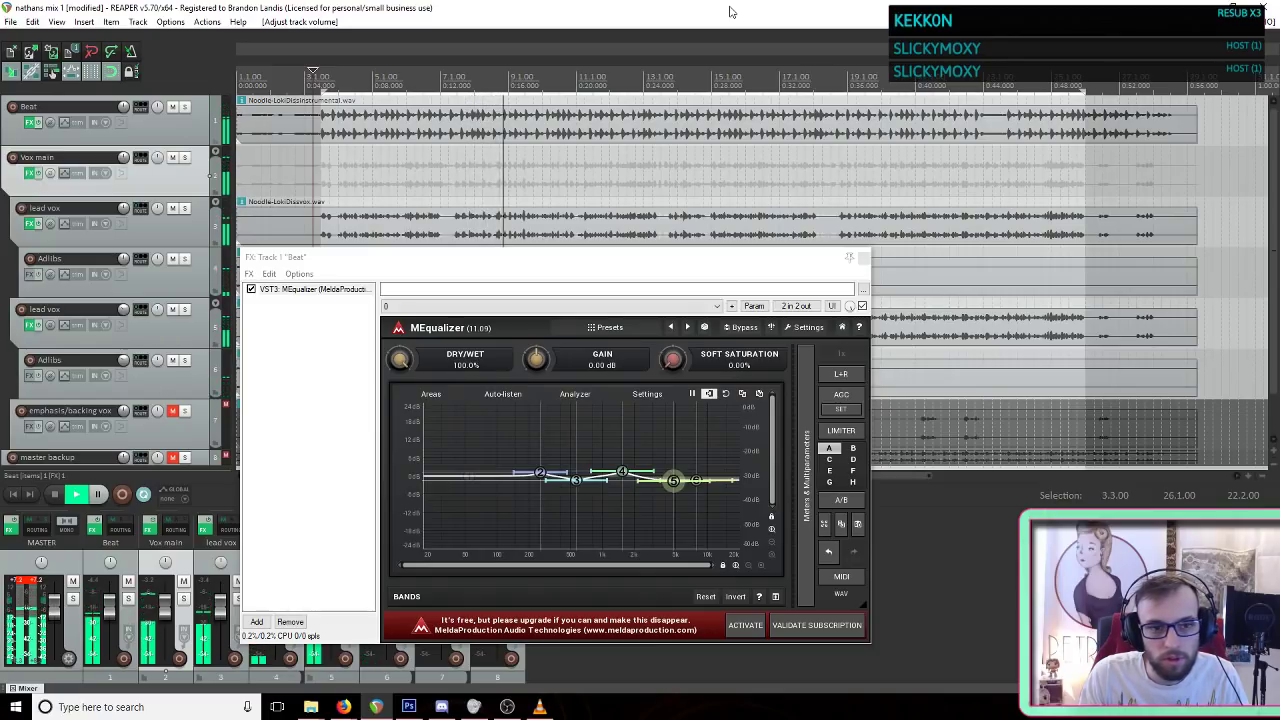
key("space")
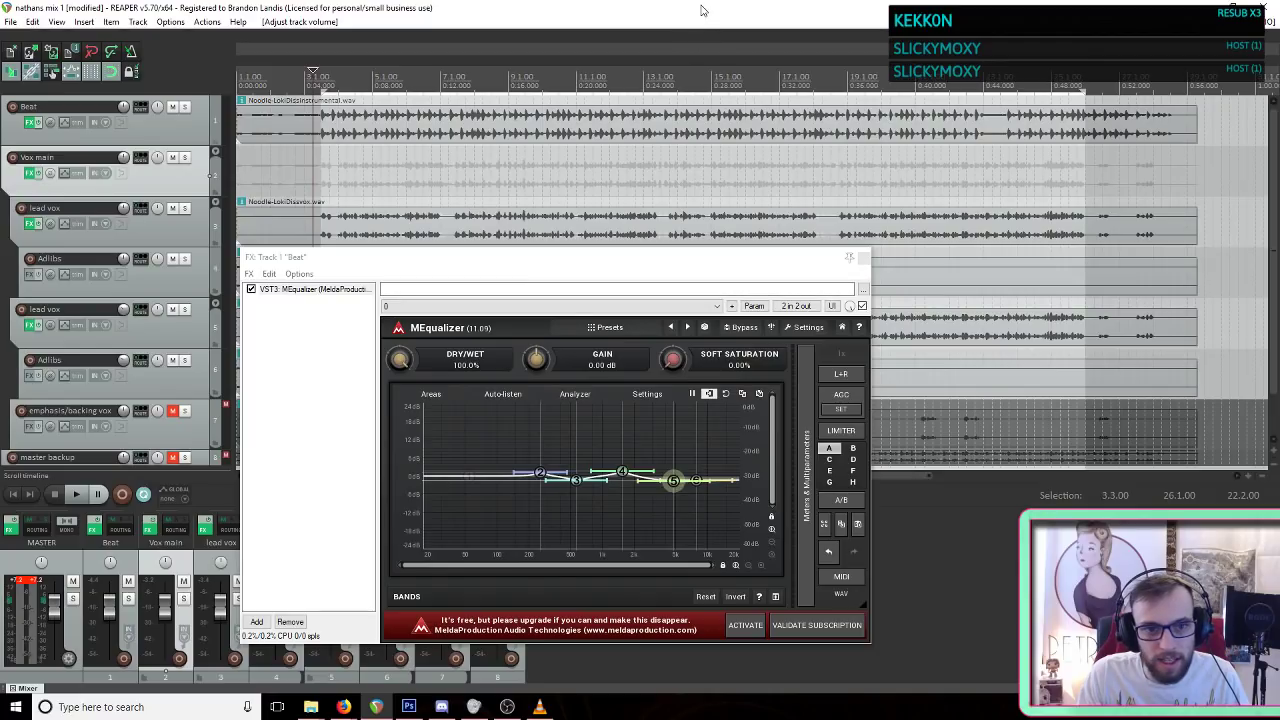
Step: Compare the mix with and without the duplicated lead vox by muting it during playback, and lower that track's volume slightly
key("space")
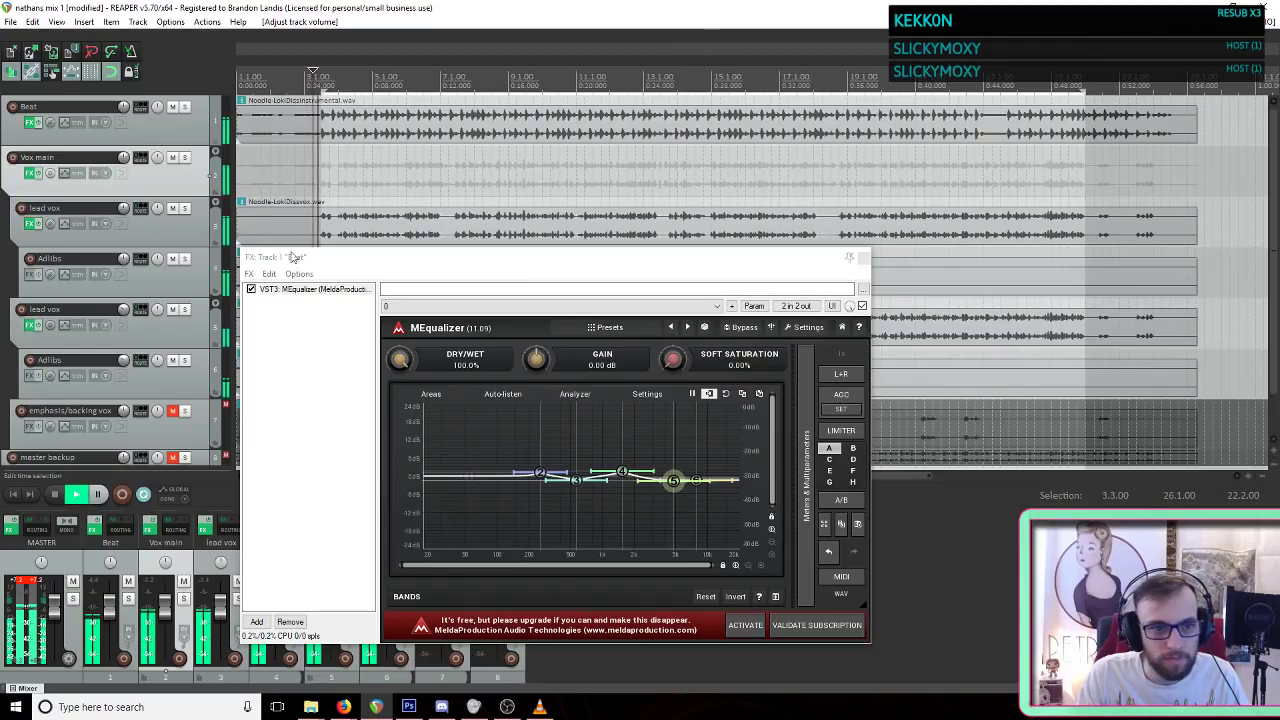
left_click(172, 310)
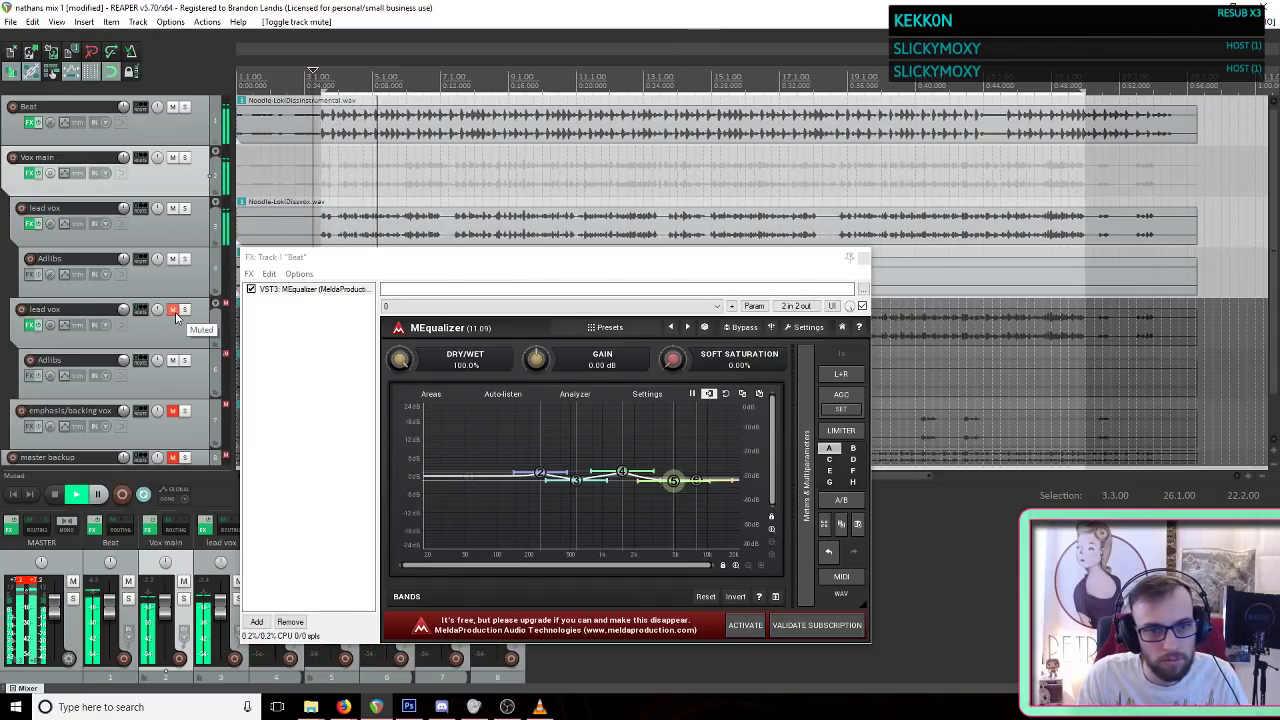
left_click(174, 310)
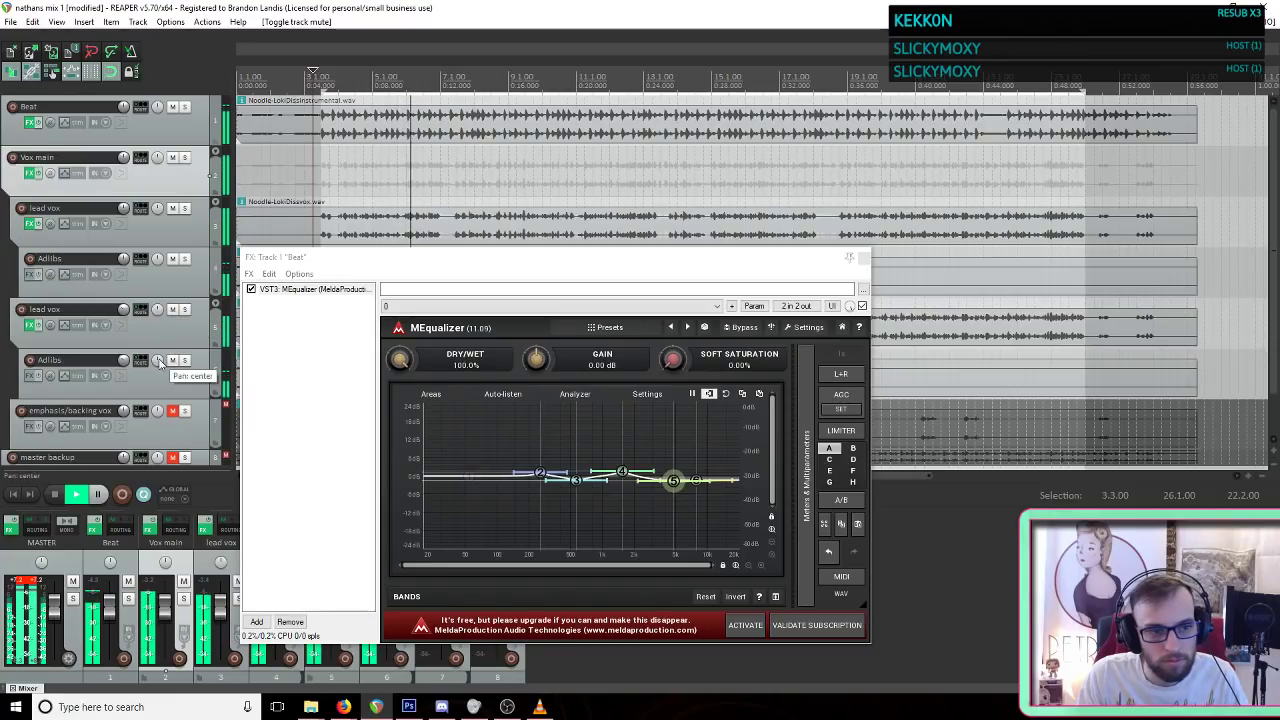
left_click_drag(124, 310, 124, 316)
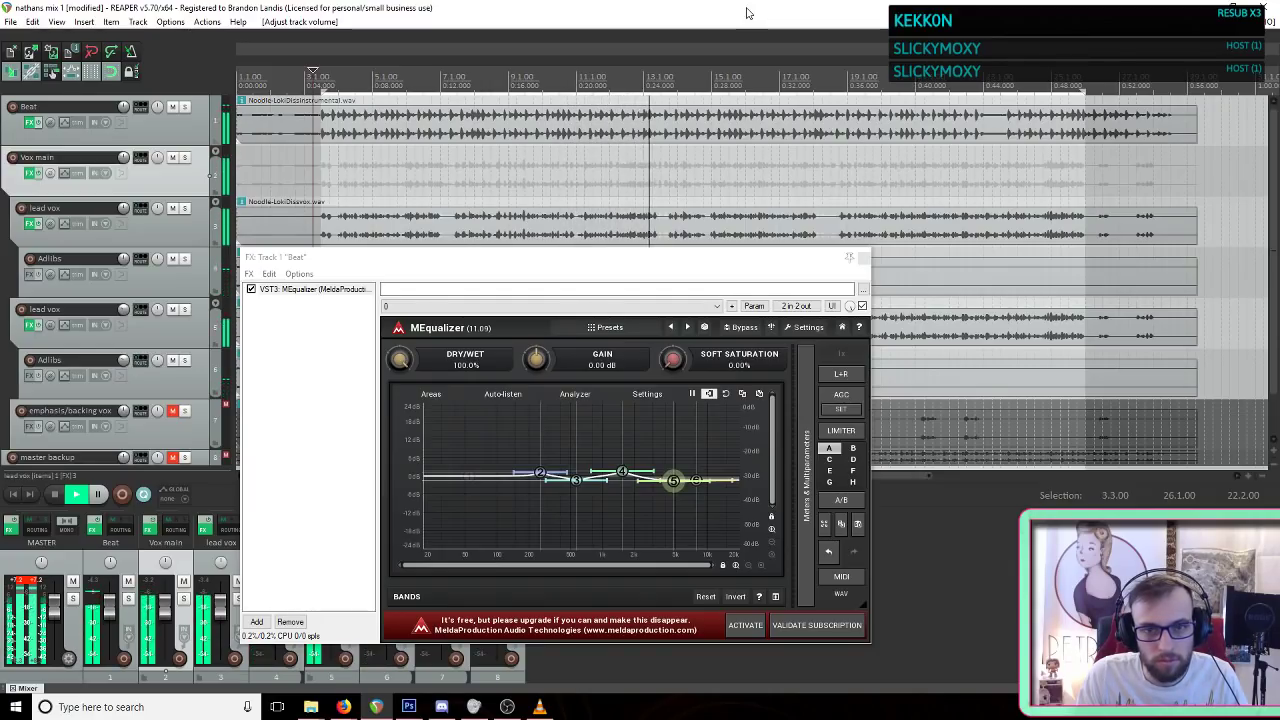
key("space")
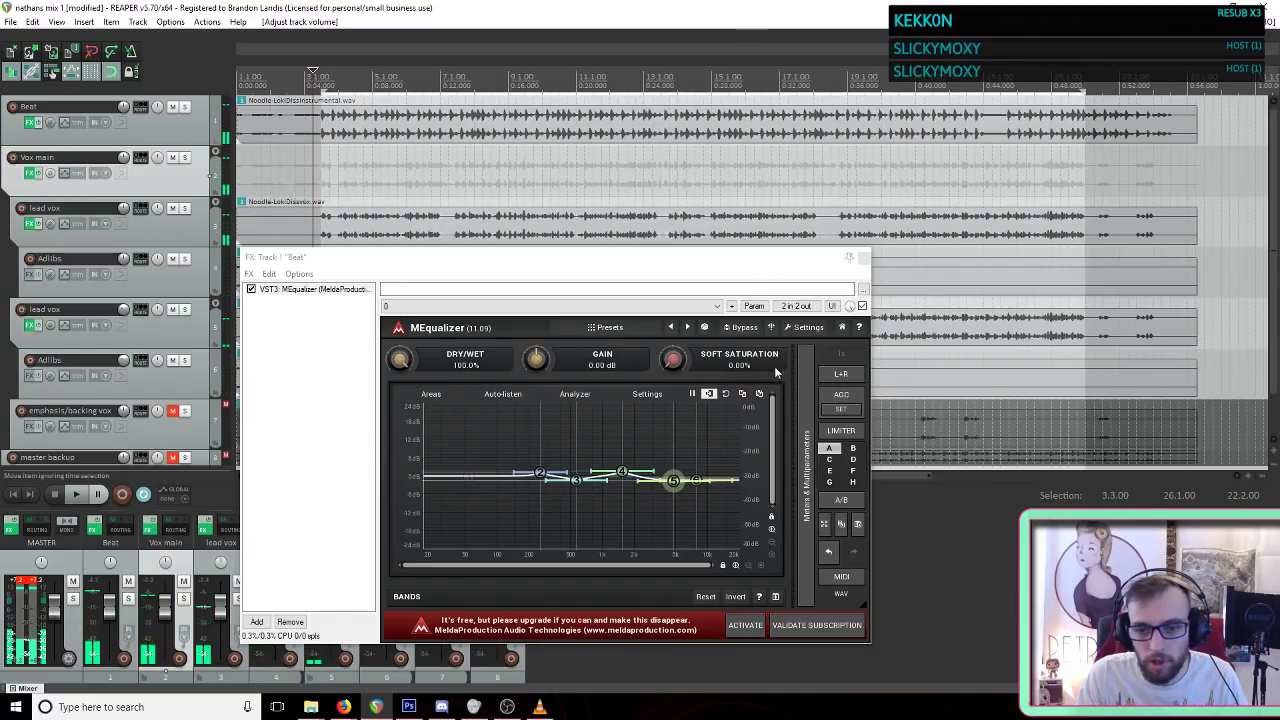
Step: Bypass MEqualizer on the Beat track, close its effects window, and save the project
left_click_drag(723, 260, 664, 188)
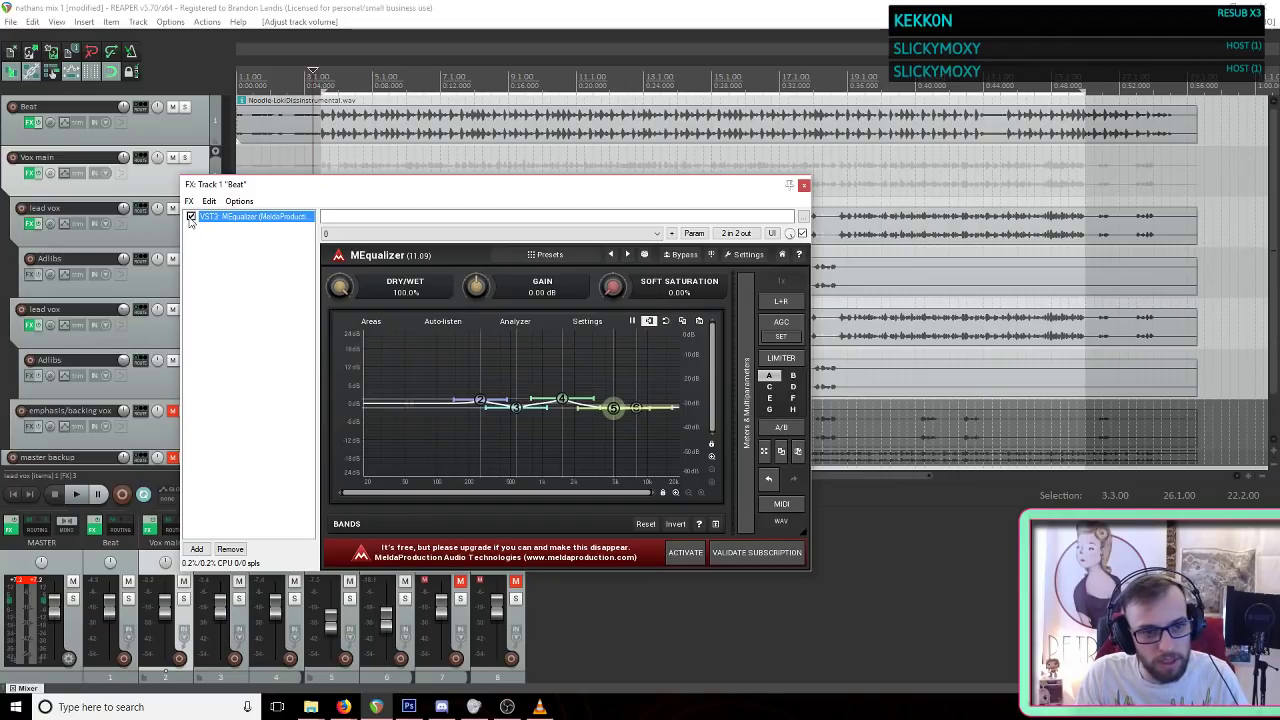
left_click(191, 217)
left_click_drag(717, 193, 820, 157)
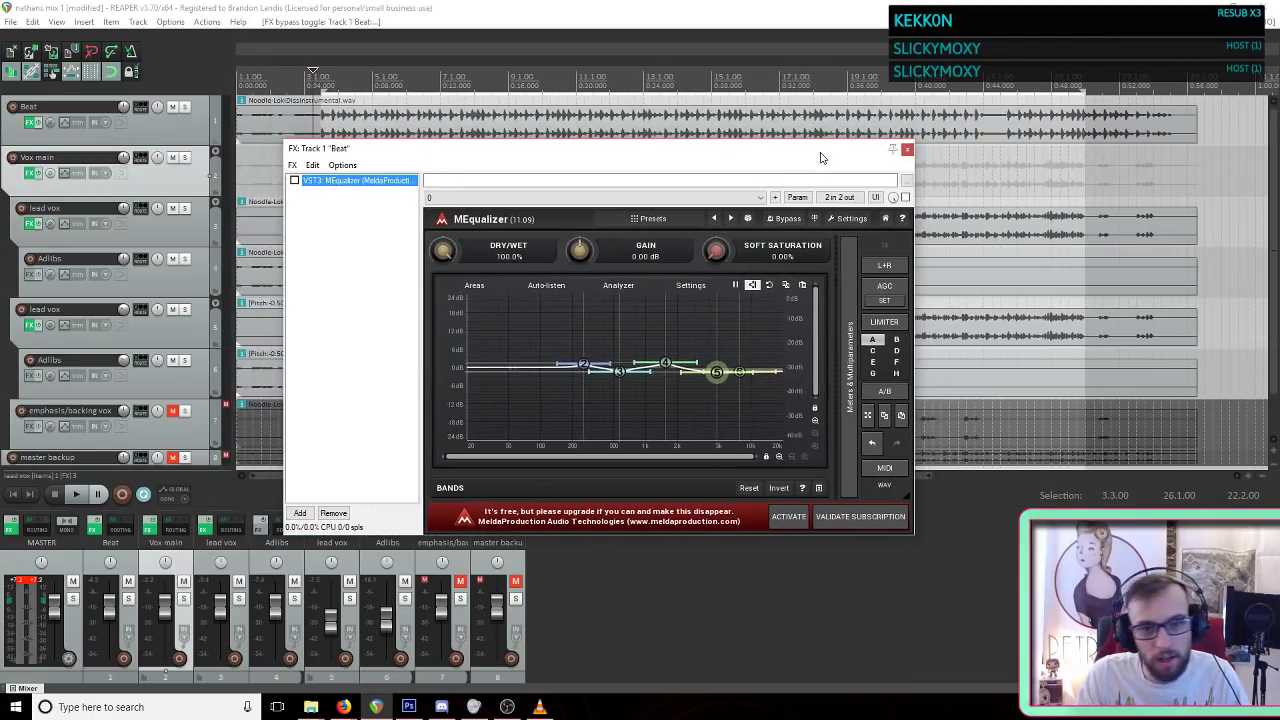
left_click(302, 513)
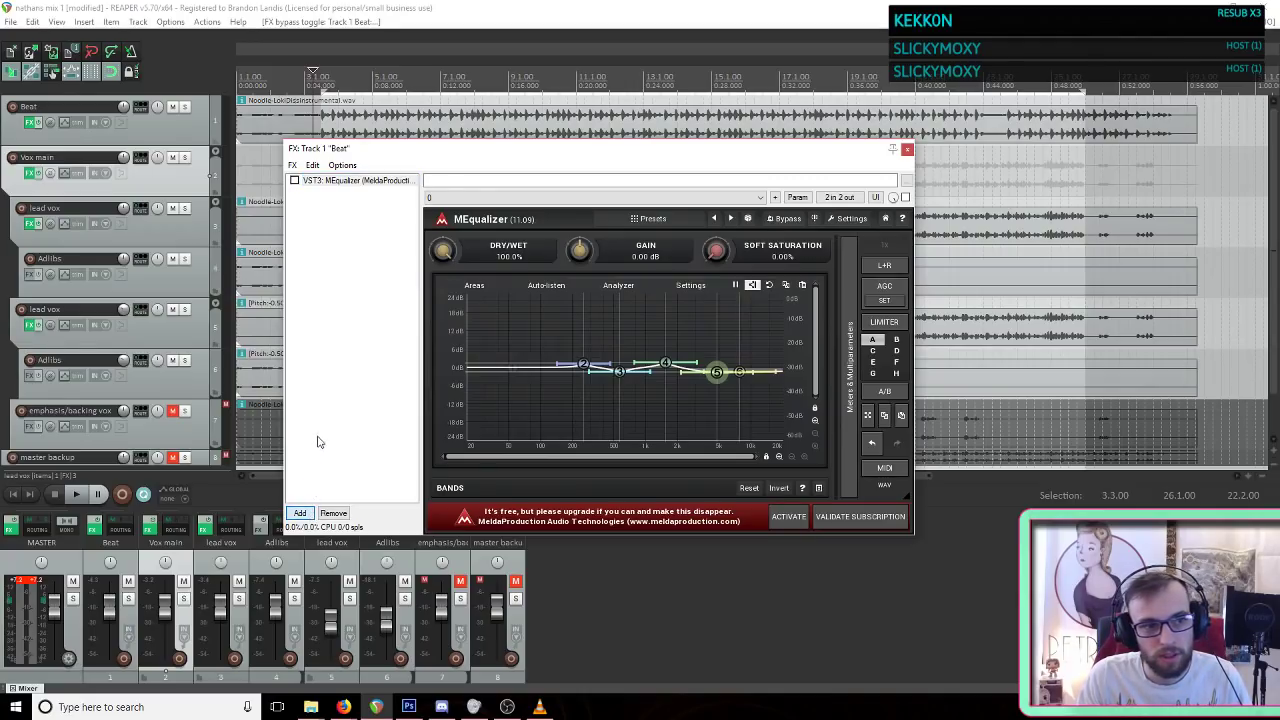
left_click(907, 149)
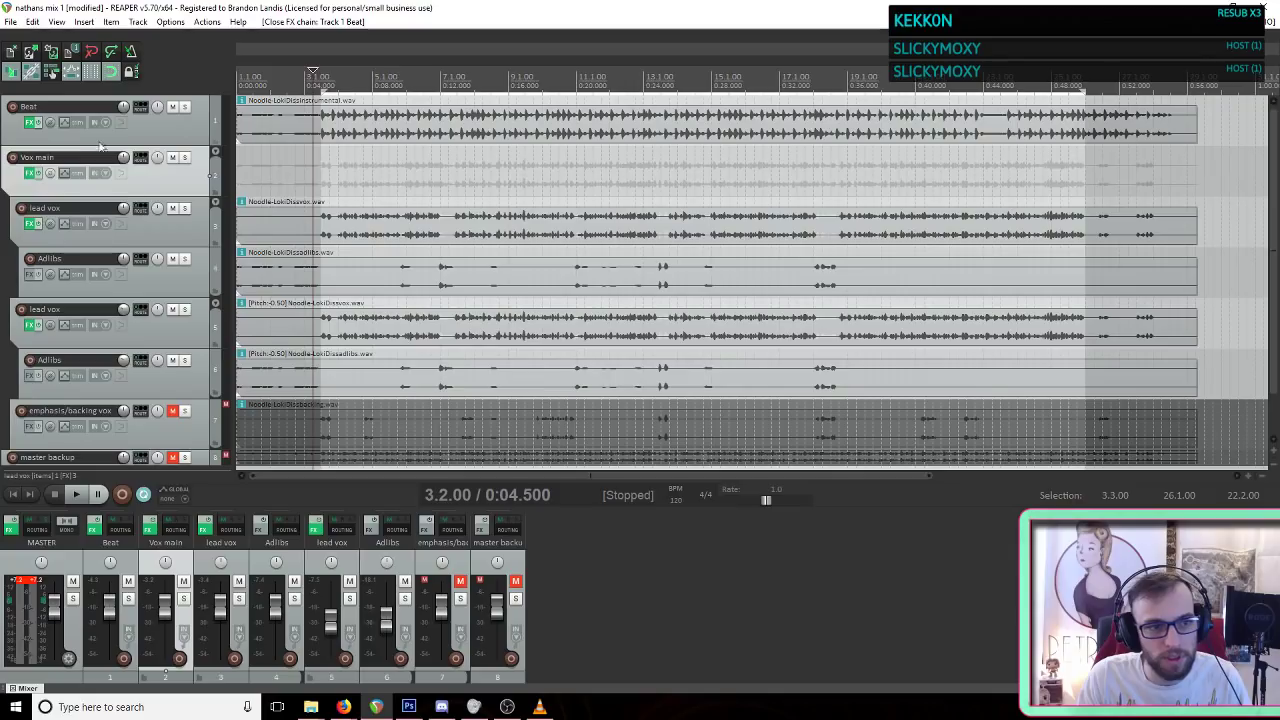
left_click(10, 21)
left_click(35, 68)
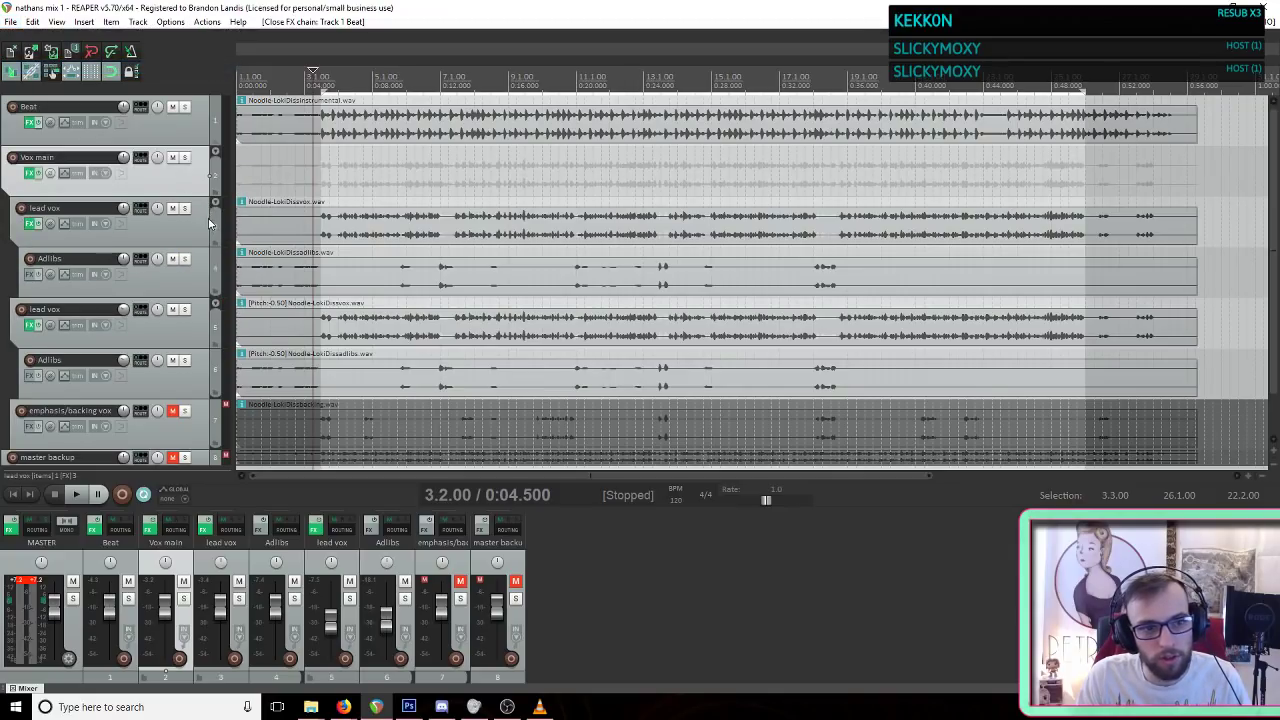
Step: Add a send from the original lead vox track to the Beat track in its routing settings
left_click(208, 230)
left_click(194, 183)
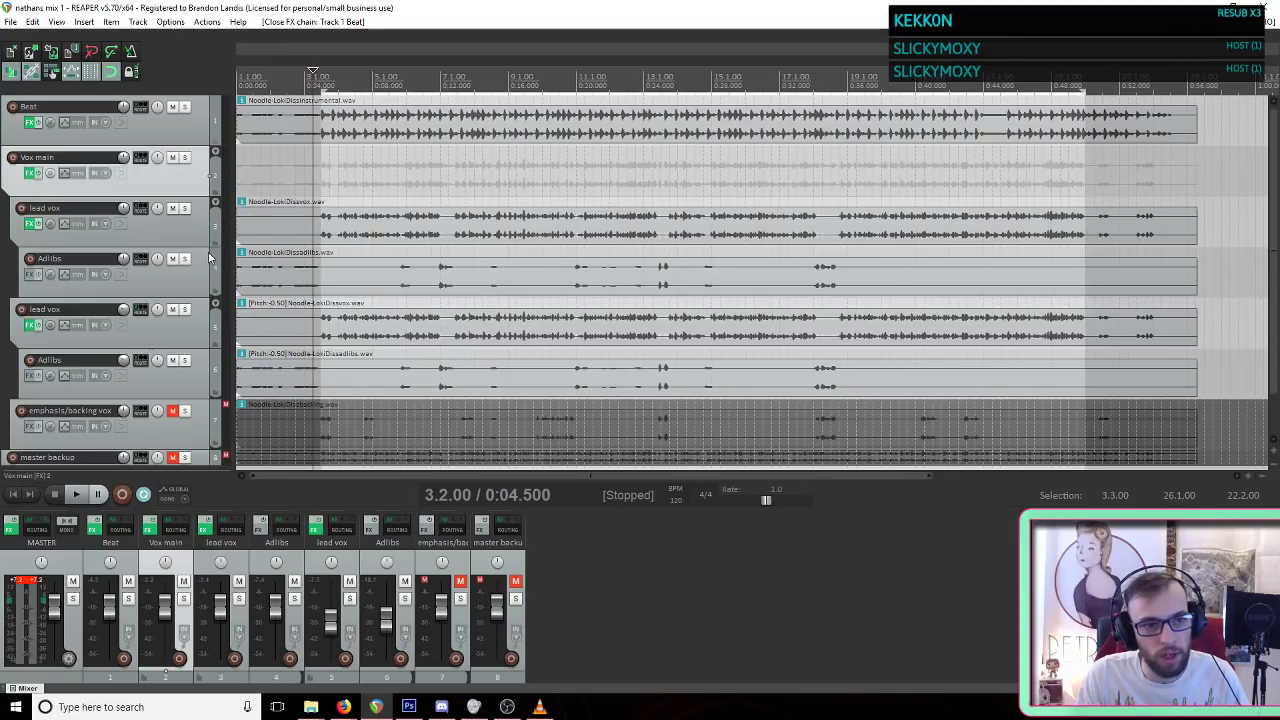
left_click(177, 239)
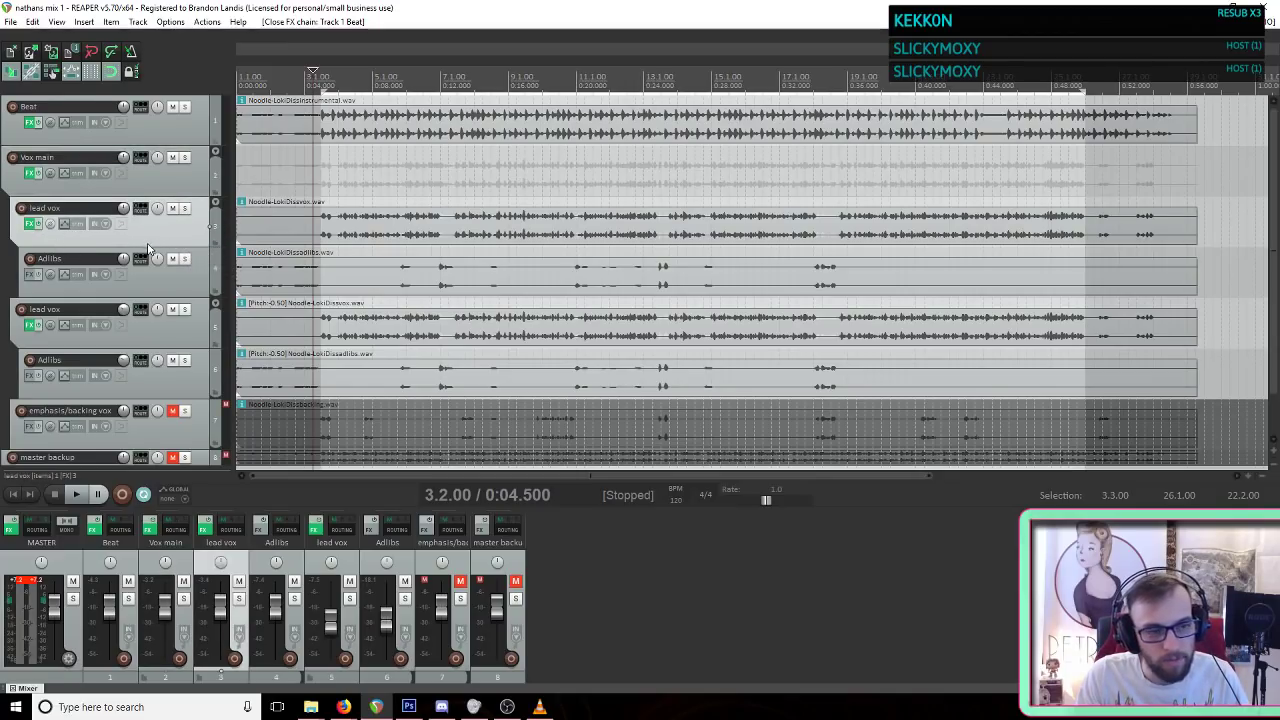
mouse_move(31, 229)
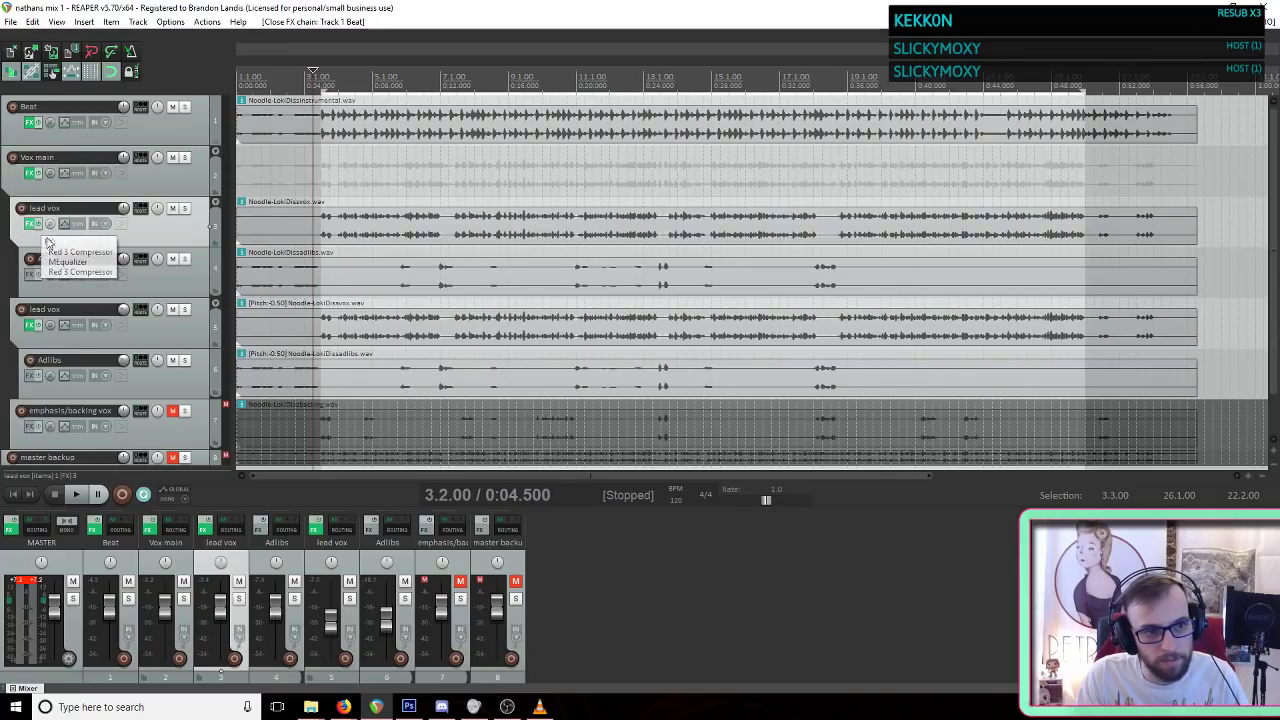
left_click(140, 210)
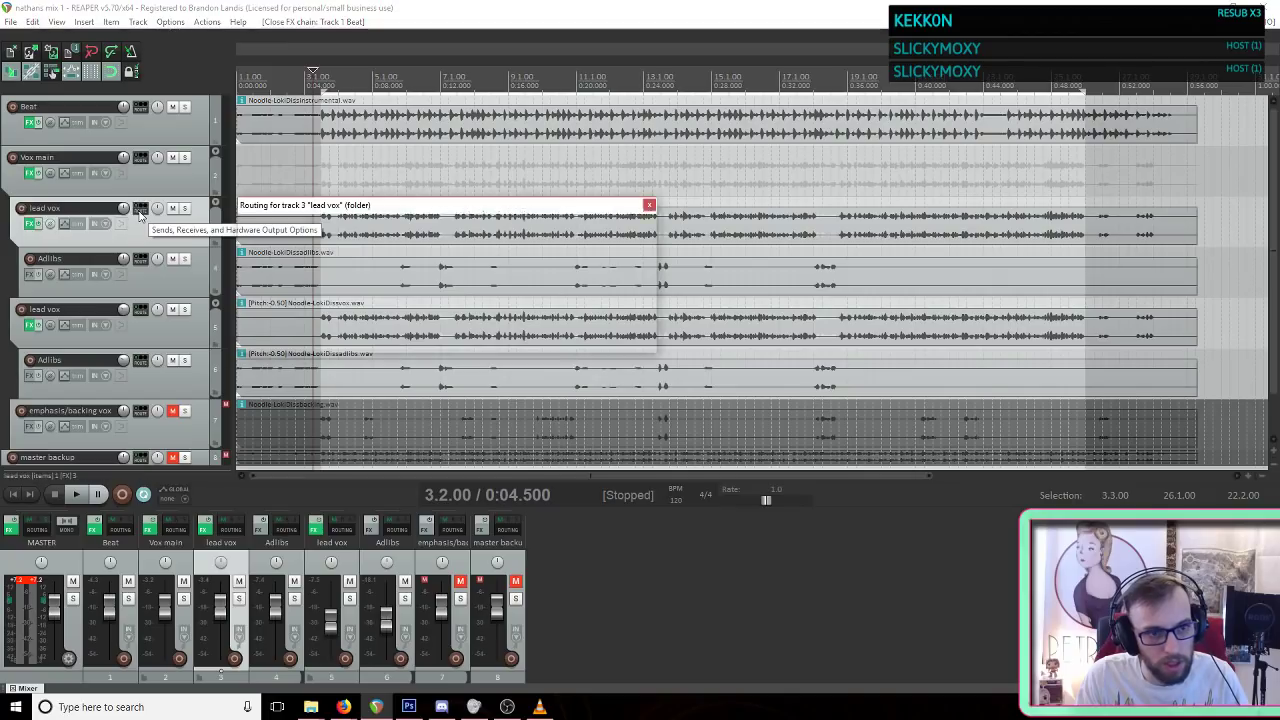
left_click(353, 342)
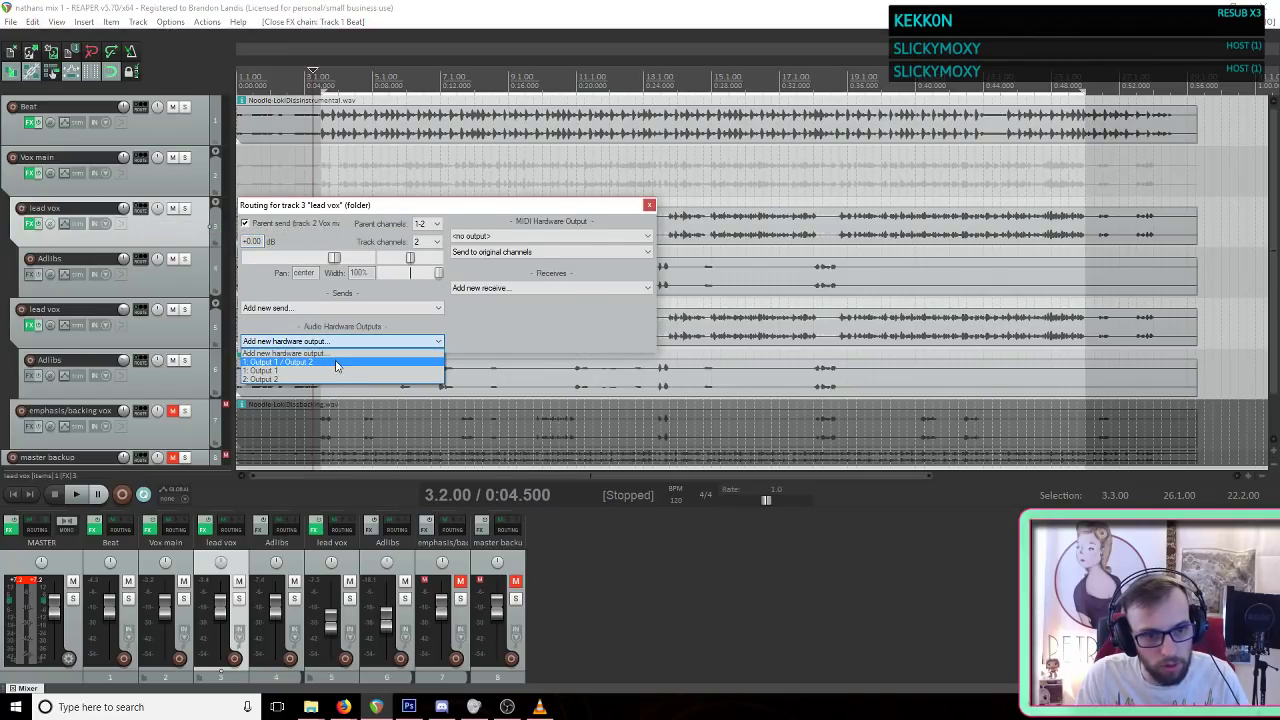
left_click(392, 308)
left_click(392, 308)
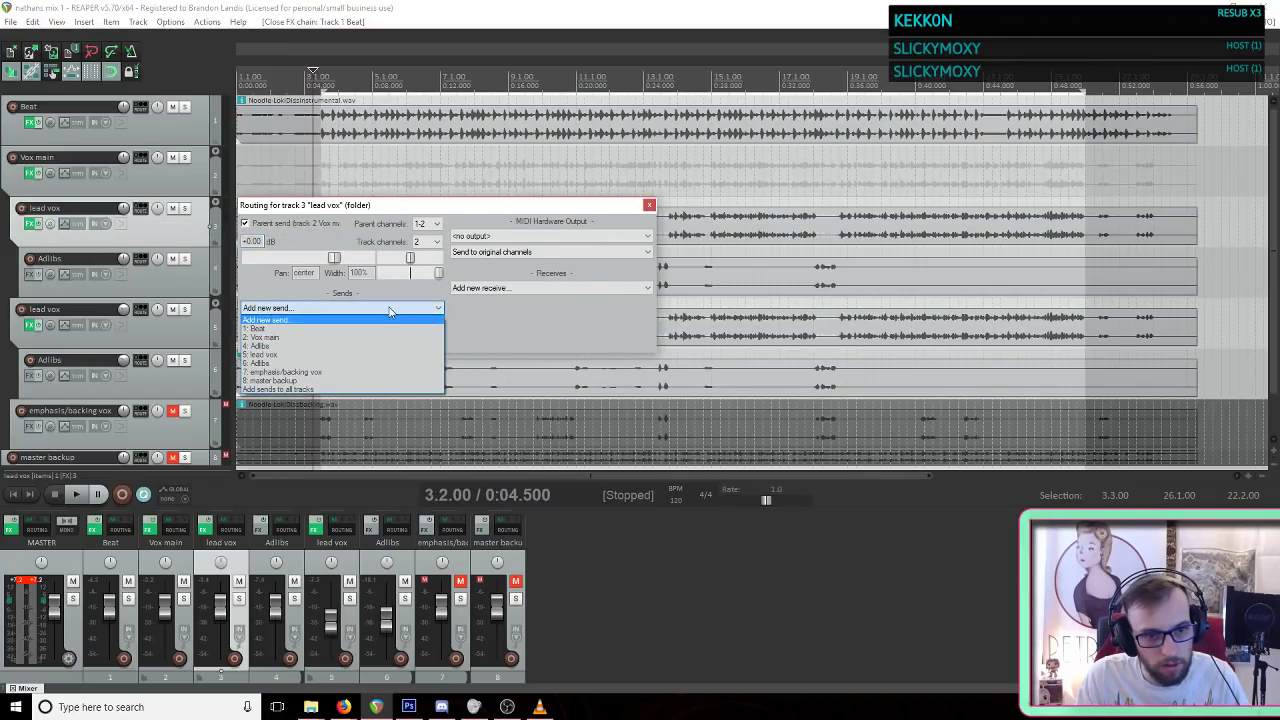
left_click(340, 333)
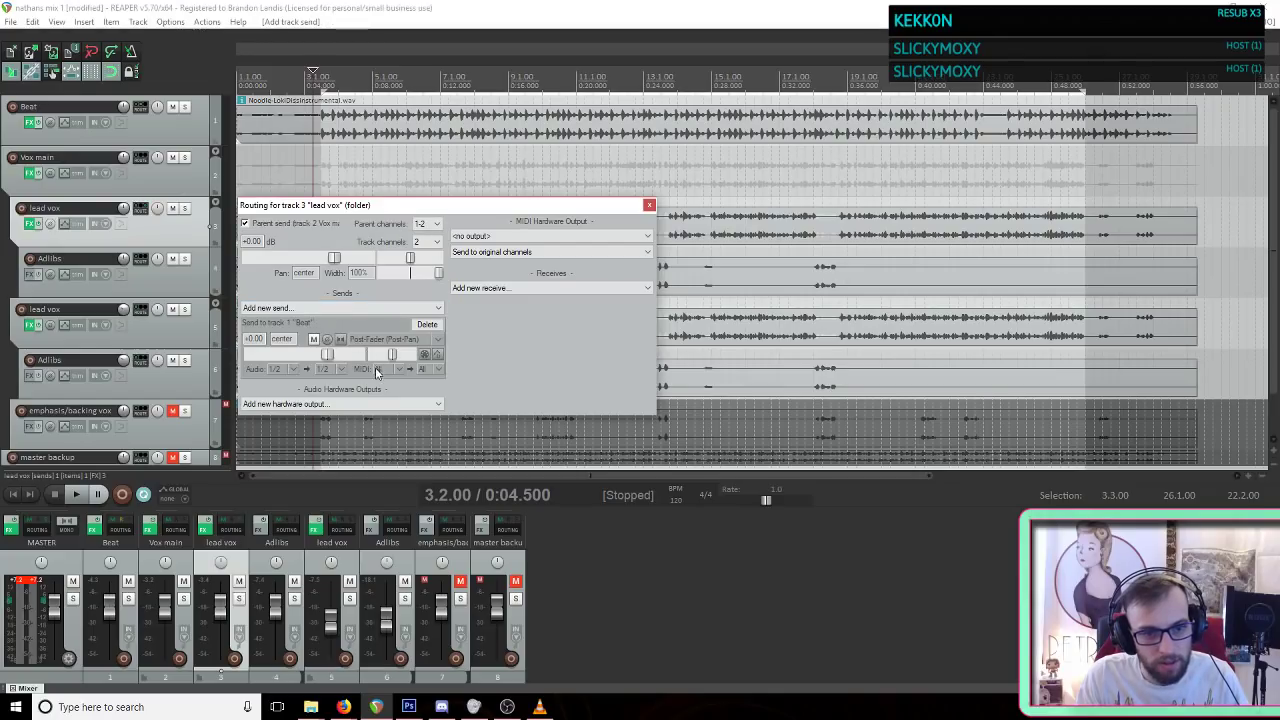
Step: Route the send's audio to new receiving channels 3/4 on the Beat track and close the routing window
left_click(344, 370)
mouse_move(410, 430)
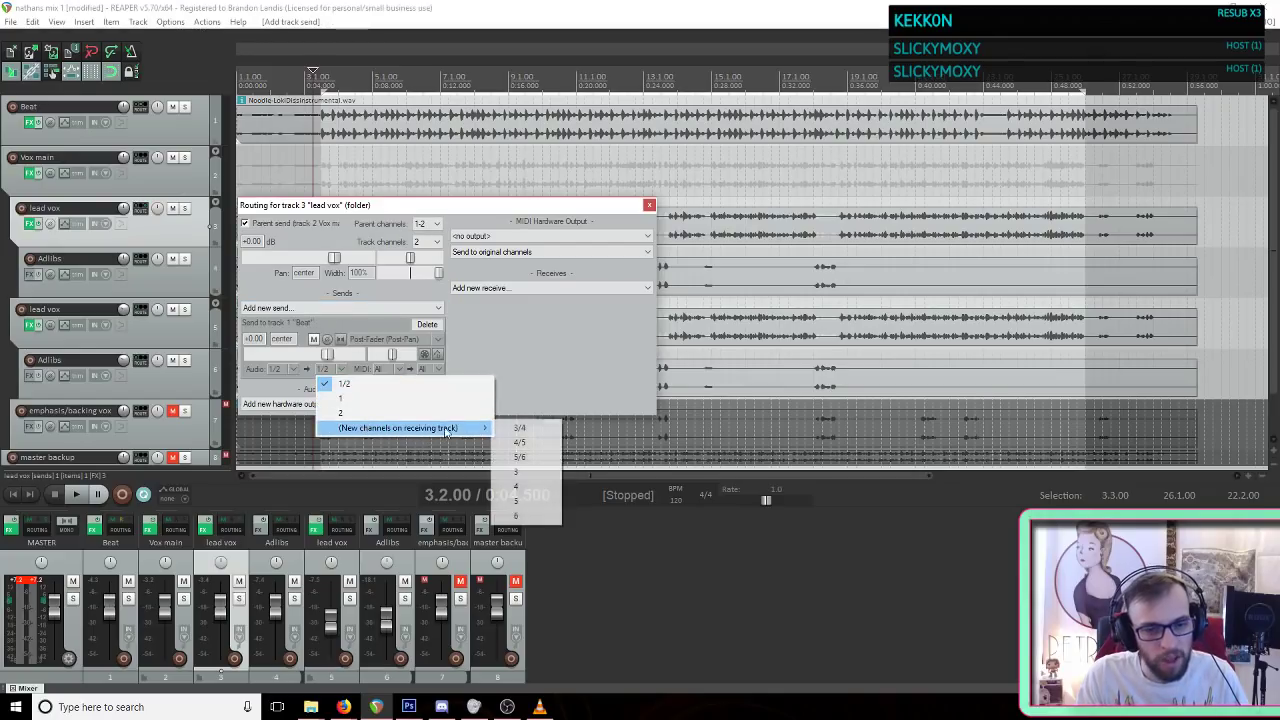
left_click(522, 431)
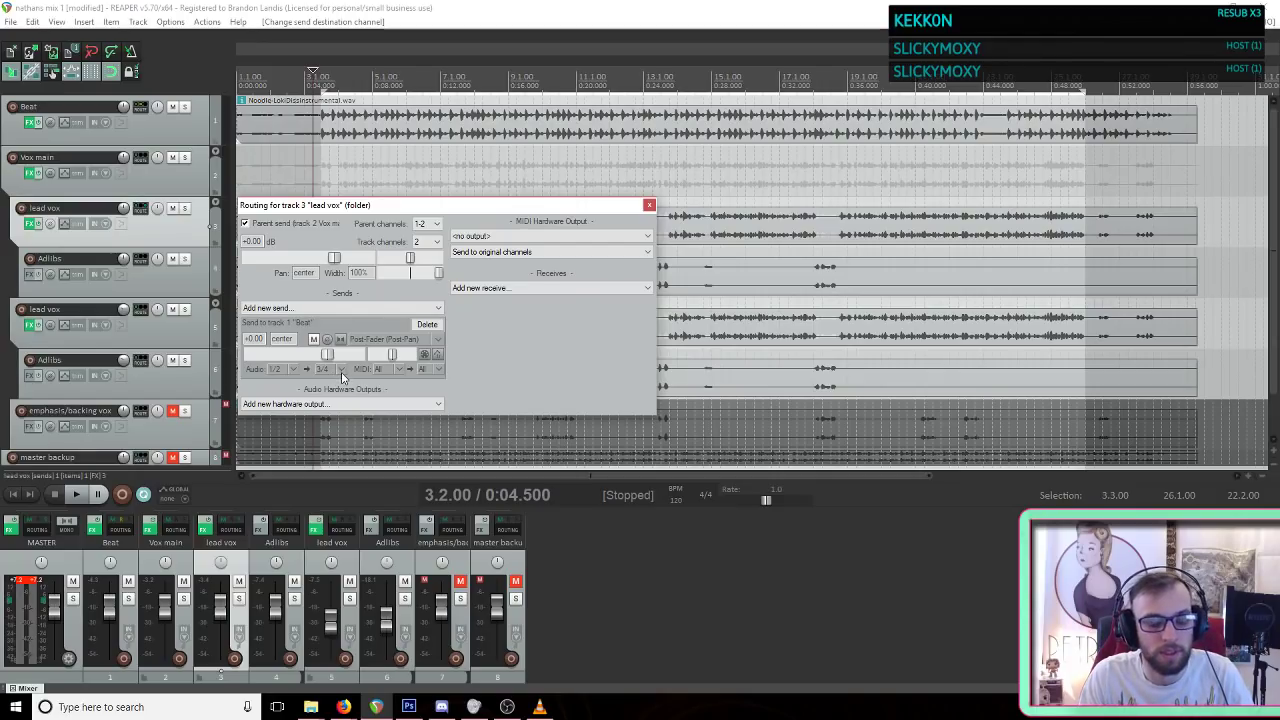
left_click(649, 205)
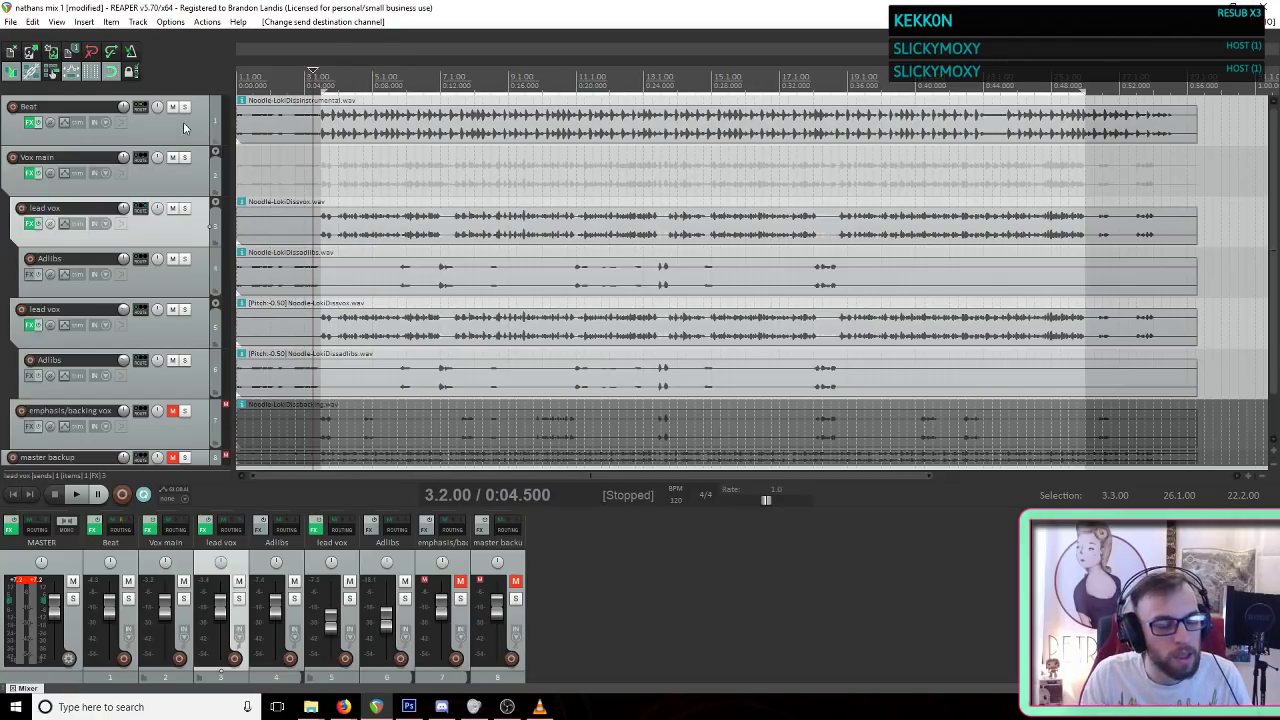
Step: Find "nova" among the plugins and add TDR Nova to the Beat track's effects chain
left_click(31, 122)
left_click(300, 513)
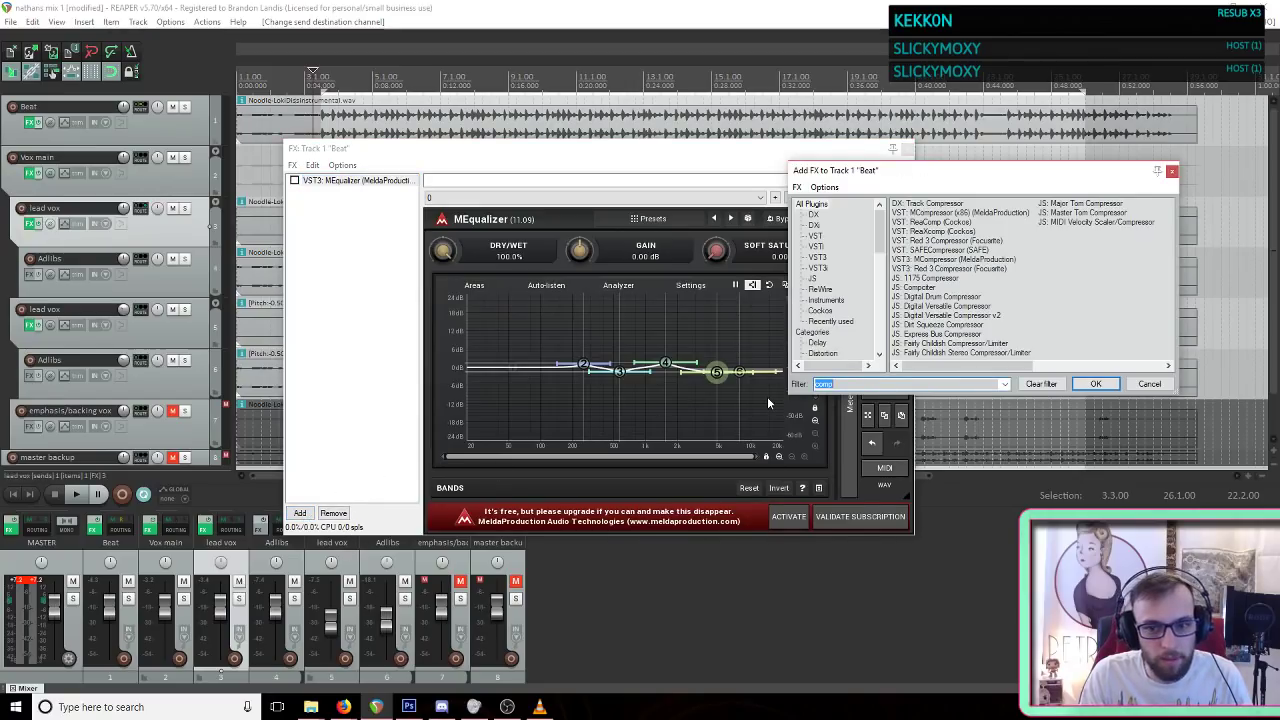
type("nova")
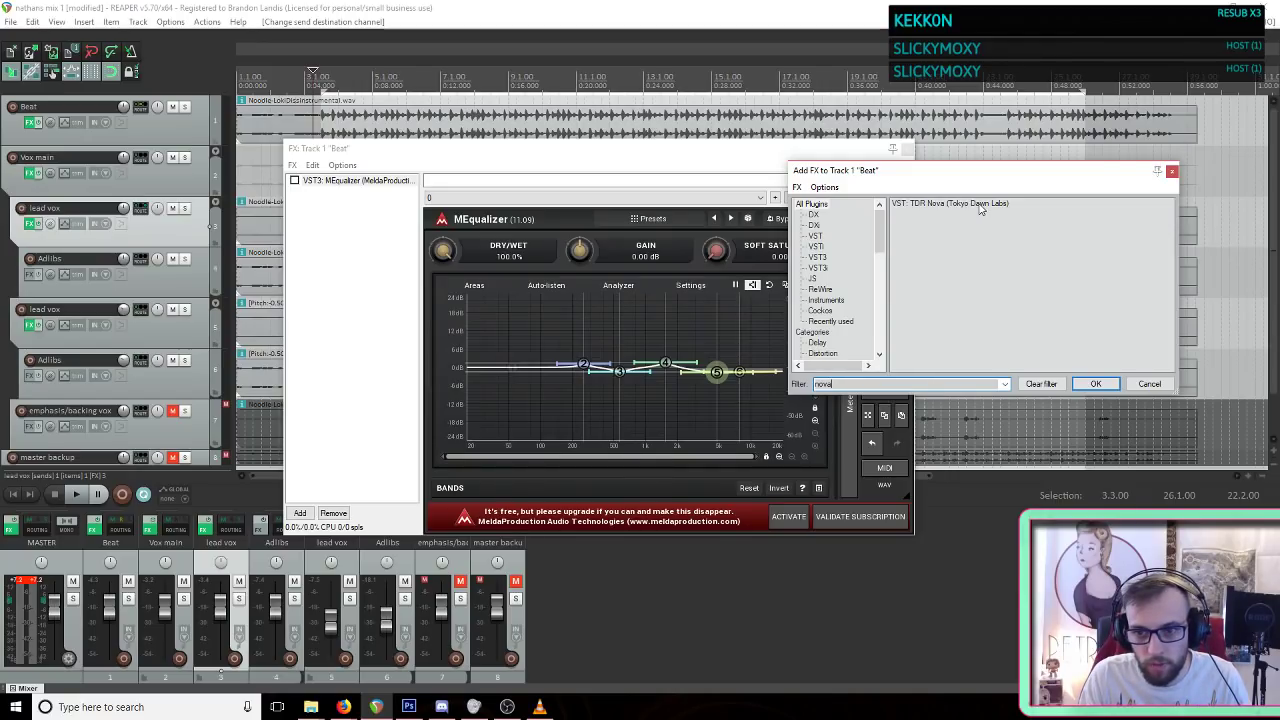
double_click(948, 205)
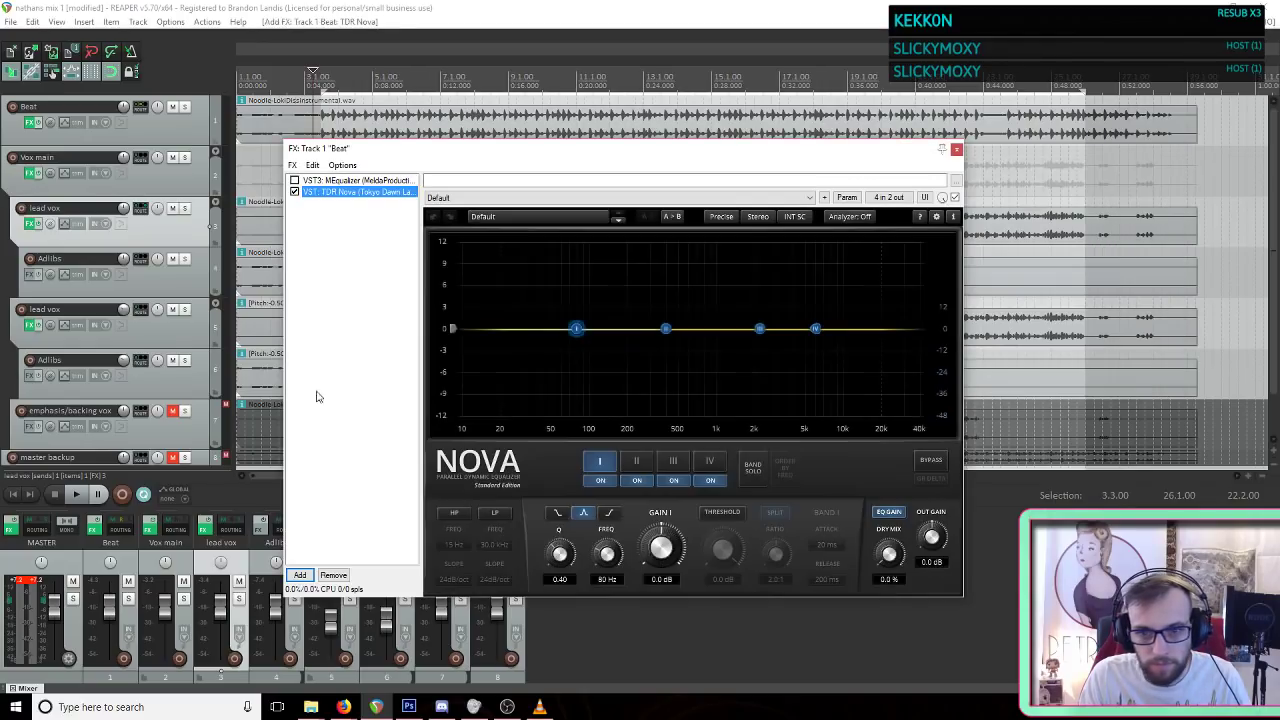
left_click_drag(635, 157, 430, 133)
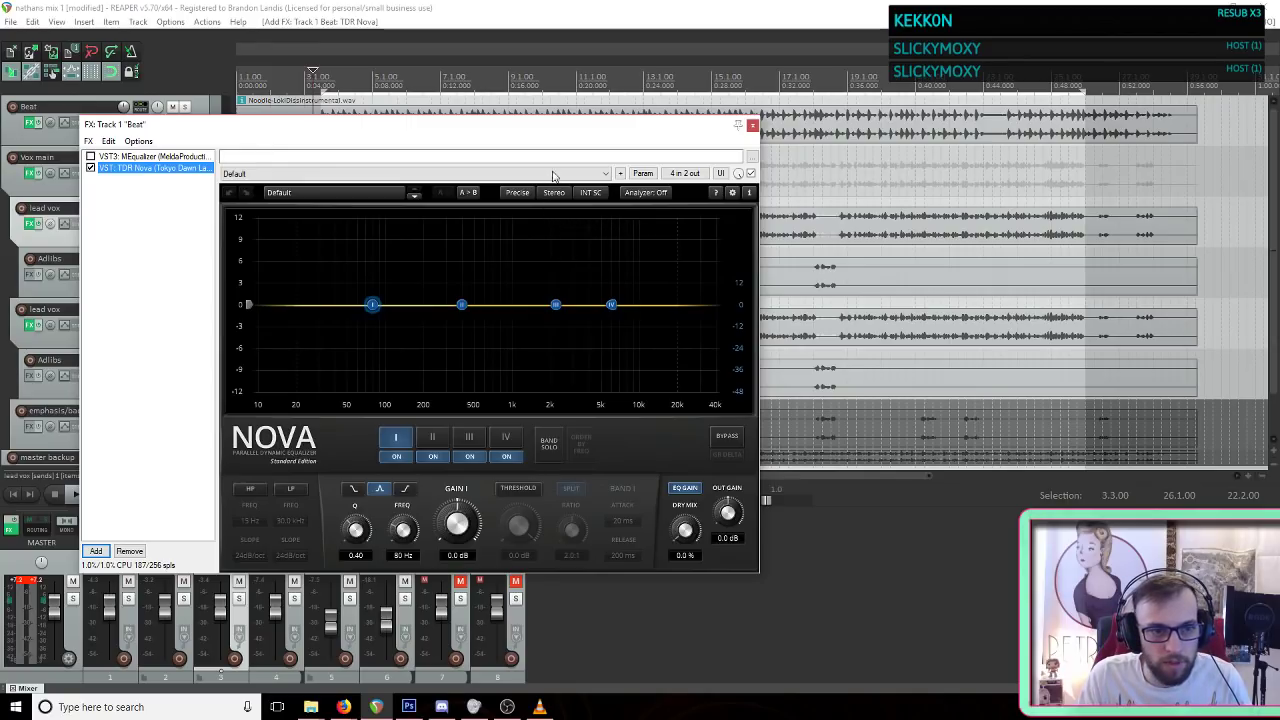
Step: Switch TDR Nova on the Beat track to the external sidechain and set its analyzer to show the sidechain signal
left_click(594, 195)
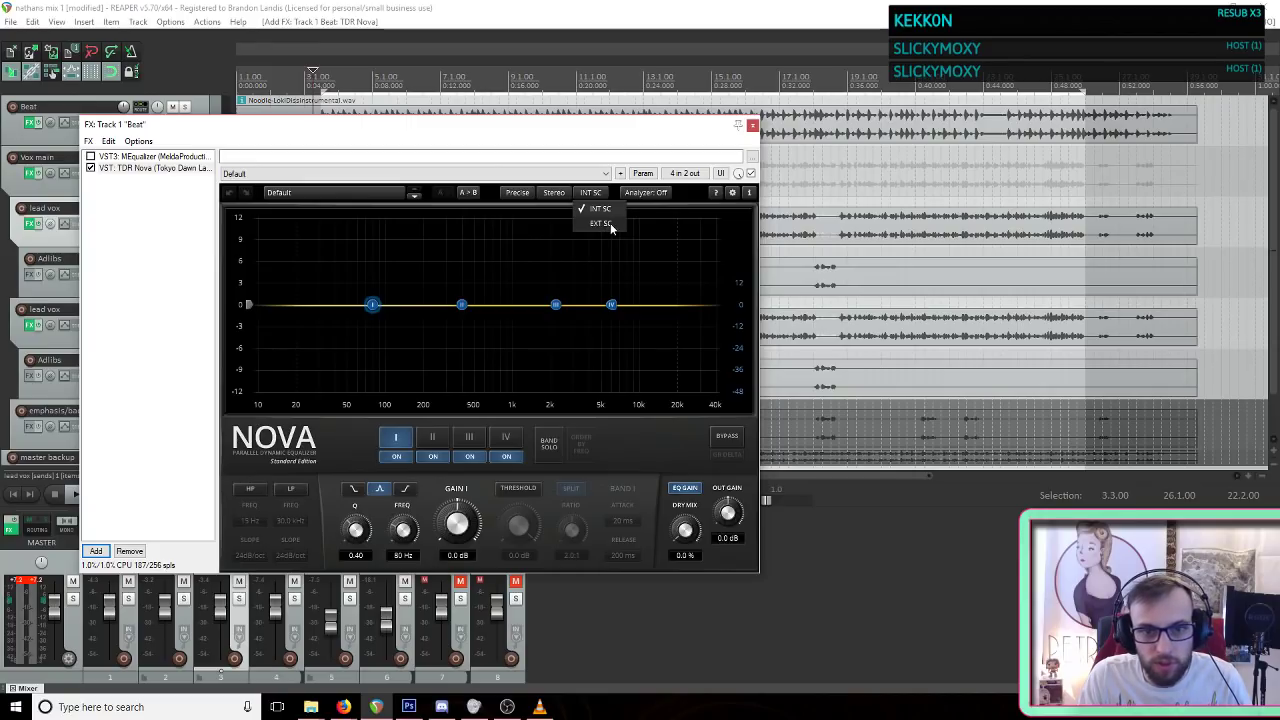
left_click(603, 223)
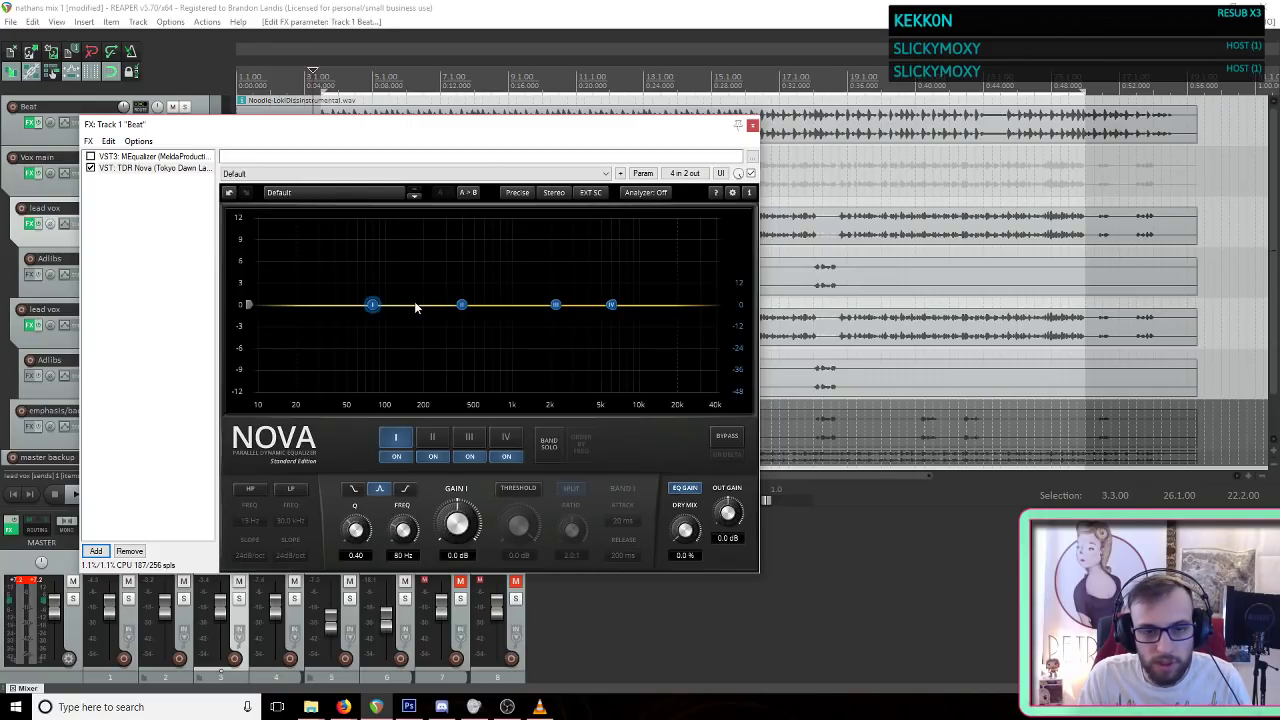
left_click_drag(480, 125, 538, 101)
left_click(643, 170)
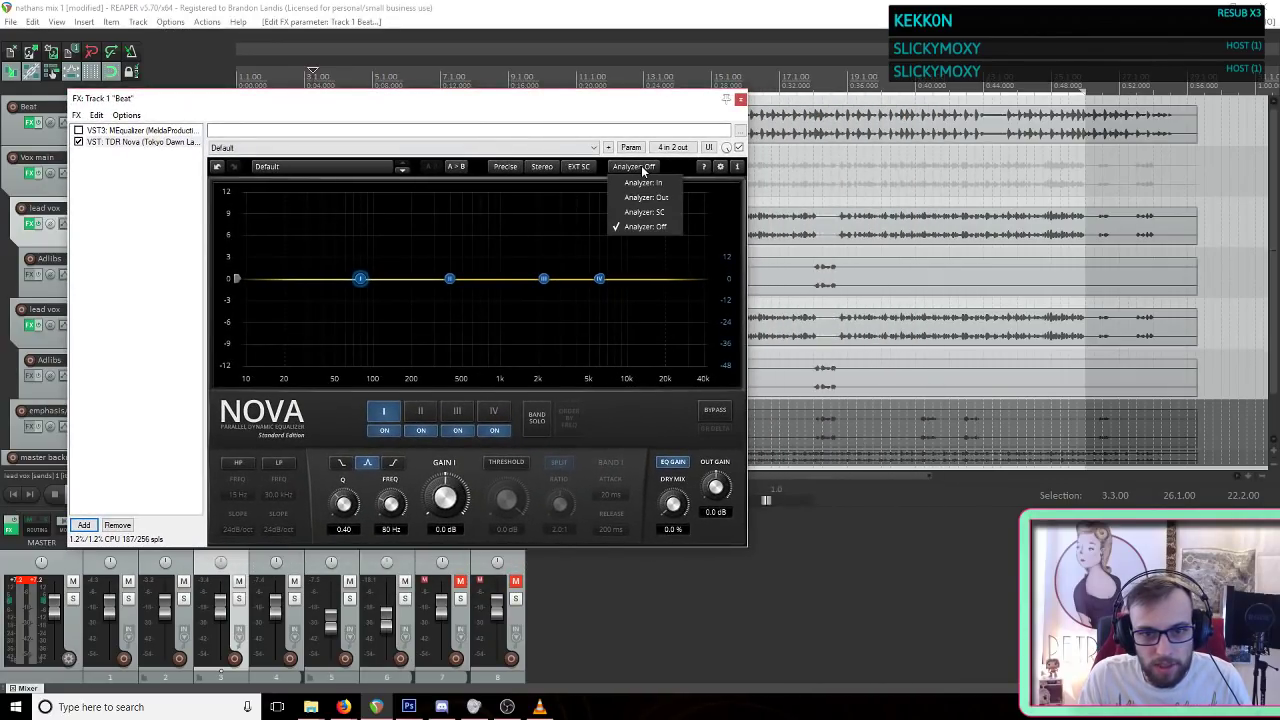
left_click(666, 214)
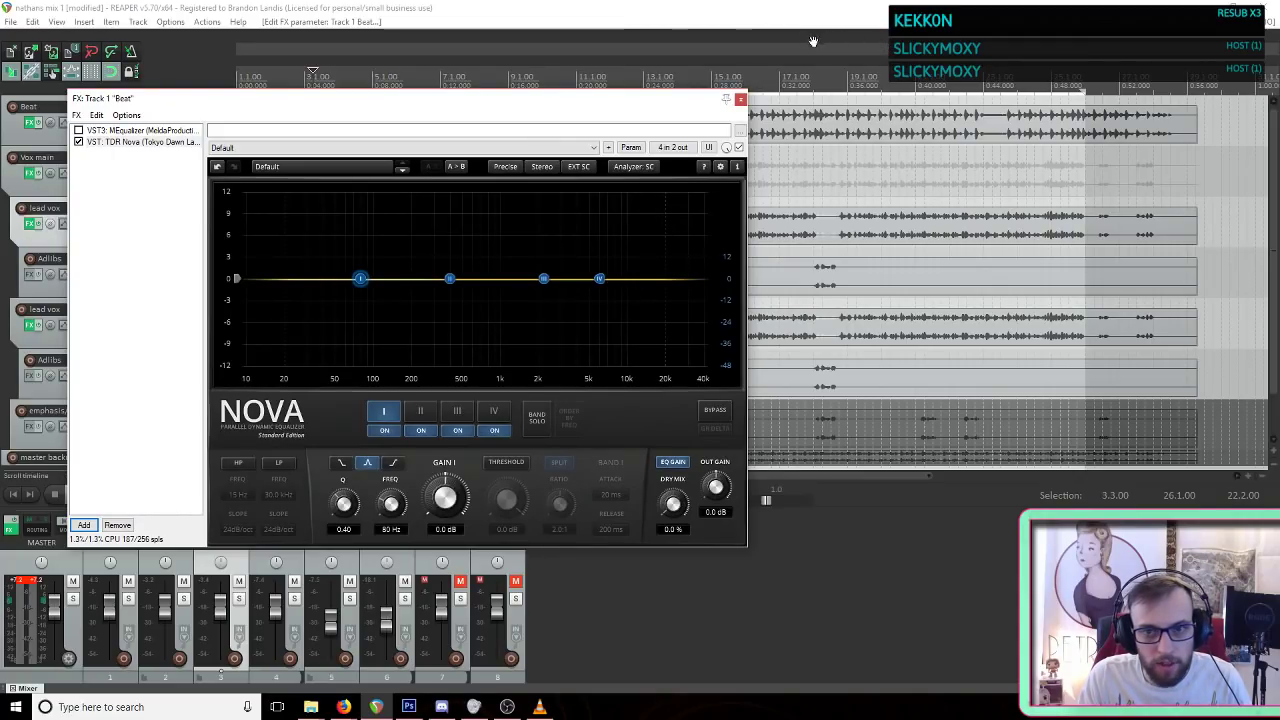
Step: Solo the original lead vox track and play from around bar 7 to examine its sidechain spectrum in Nova
left_click_drag(596, 100, 507, 333)
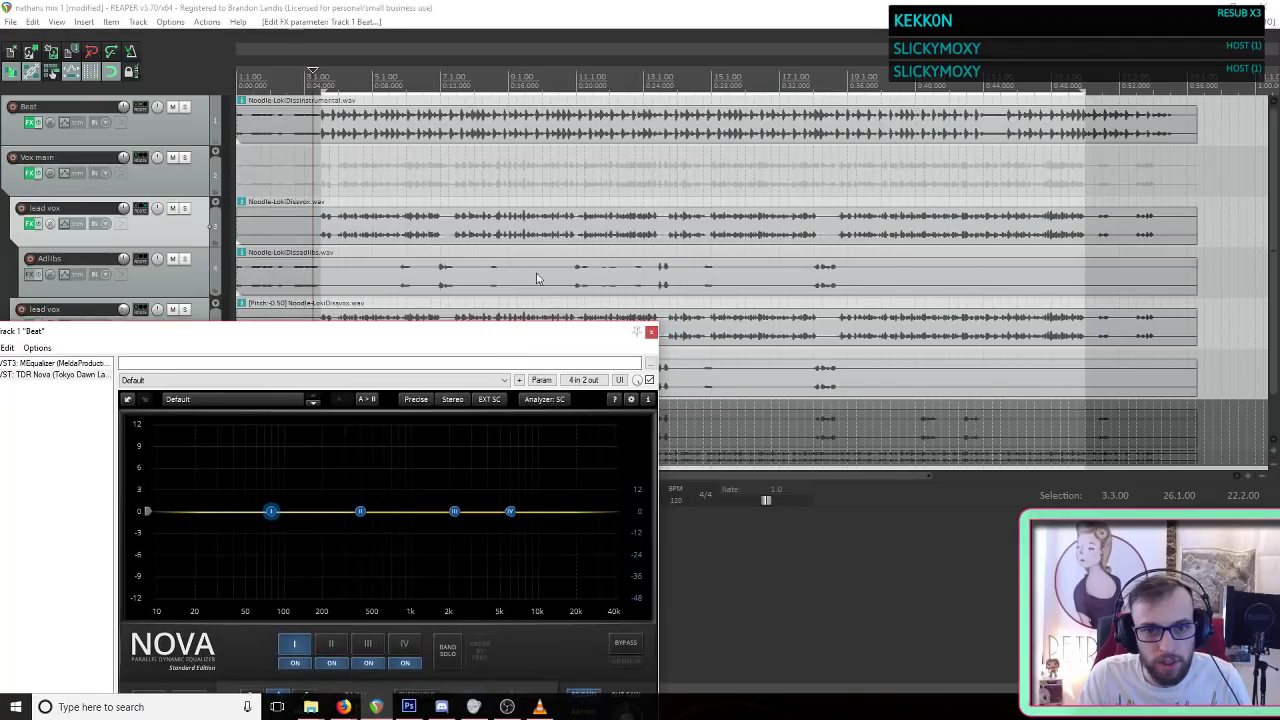
left_click(457, 175)
key("space")
left_click(185, 208)
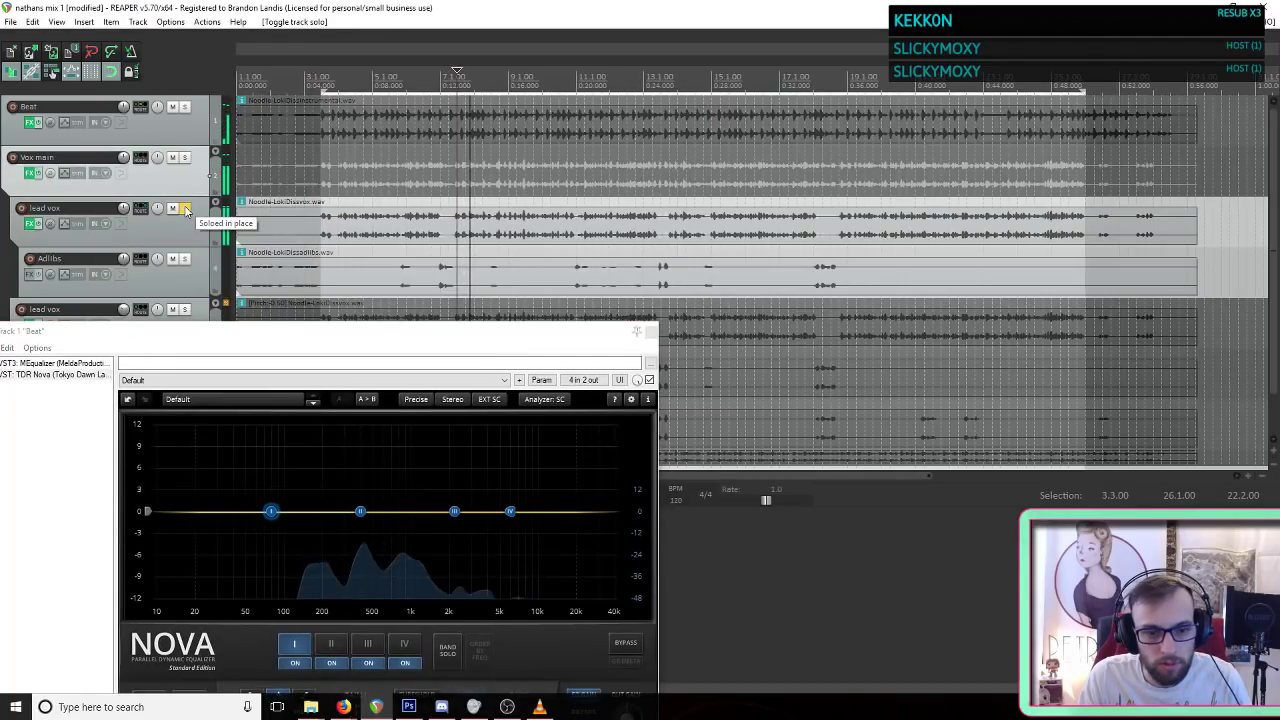
key("space")
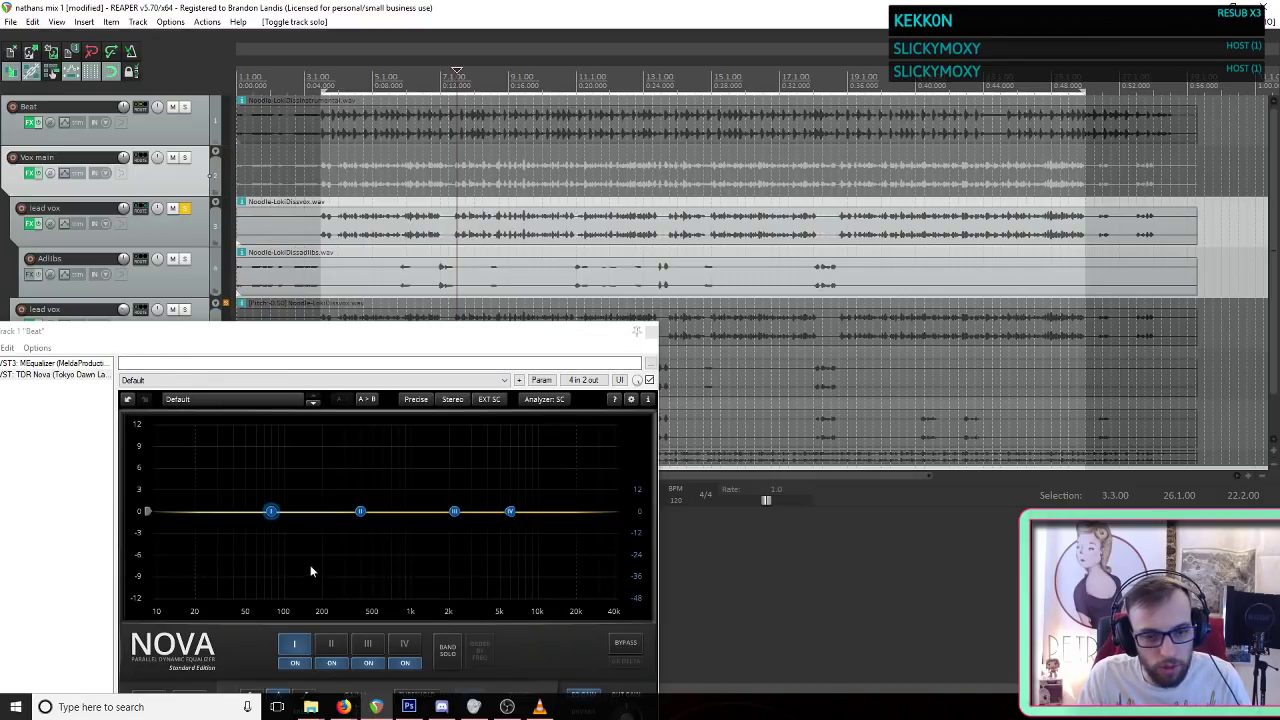
key("space")
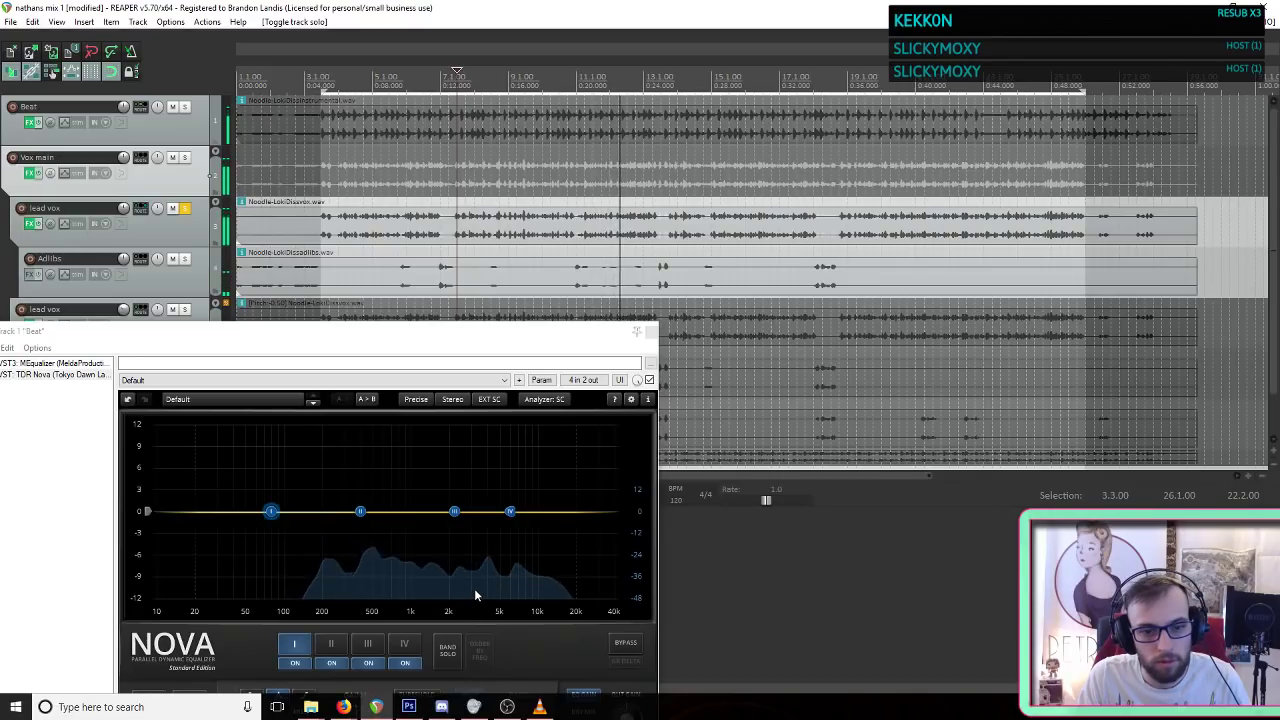
key("space")
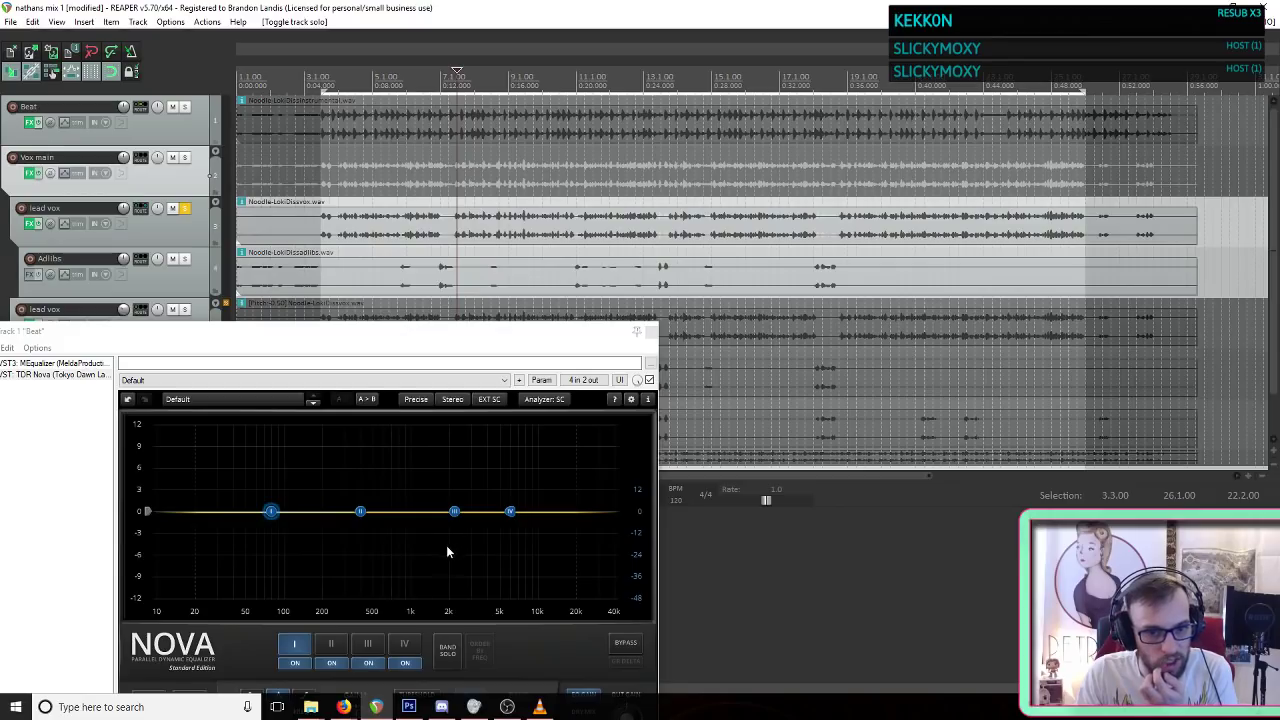
Step: Play the full mix with the whole Nova window in view and examine where the vocal's sidechain energy is concentrated
left_click_drag(480, 331, 520, 152)
left_click_drag(363, 157, 403, 130)
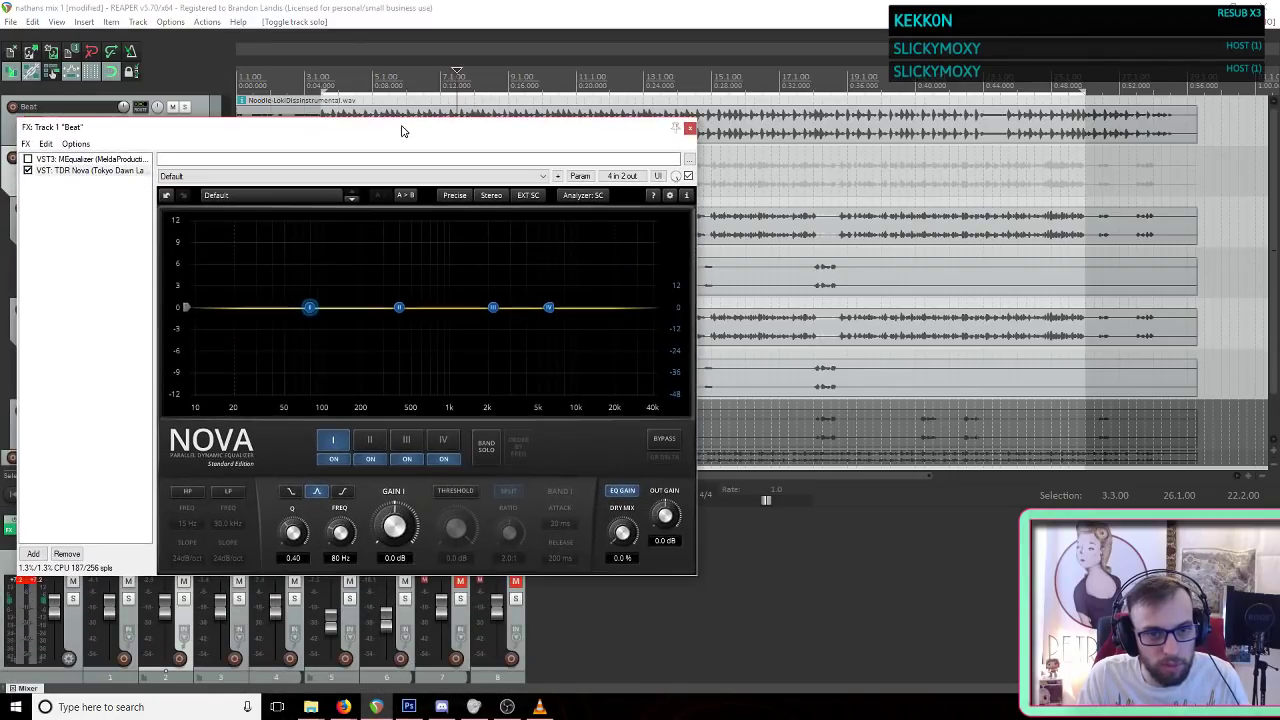
key("space")
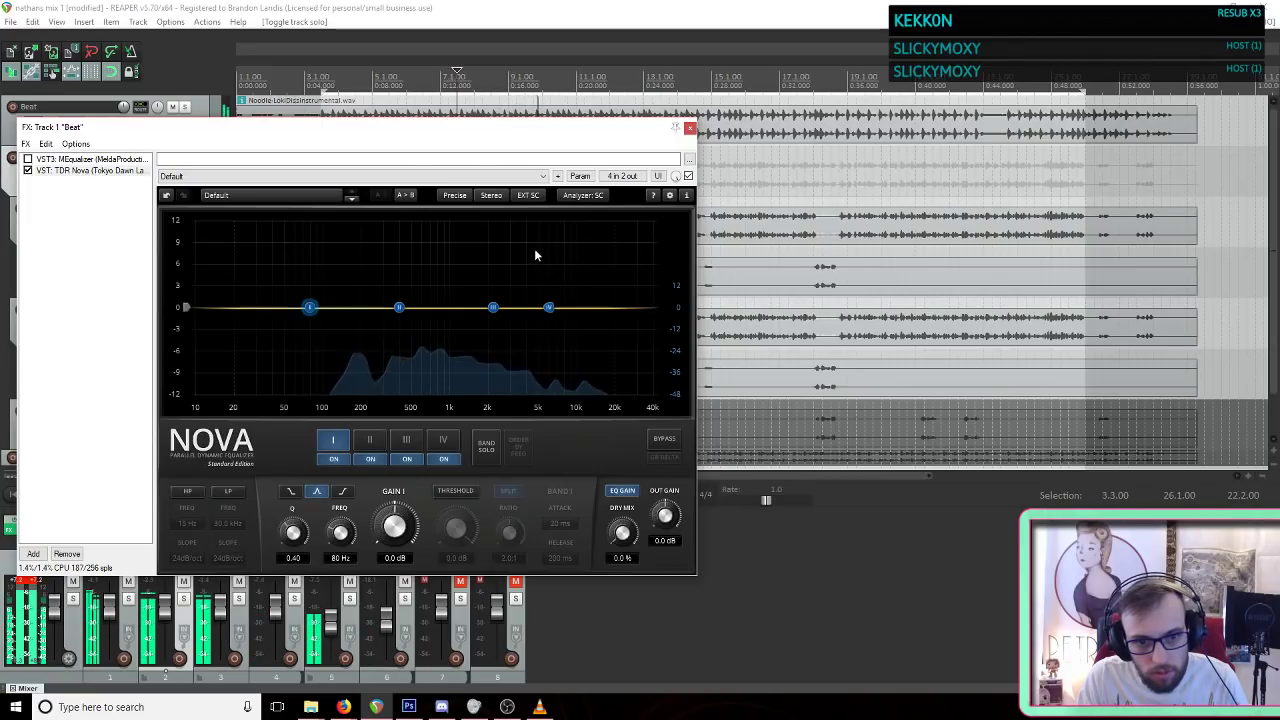
key("space")
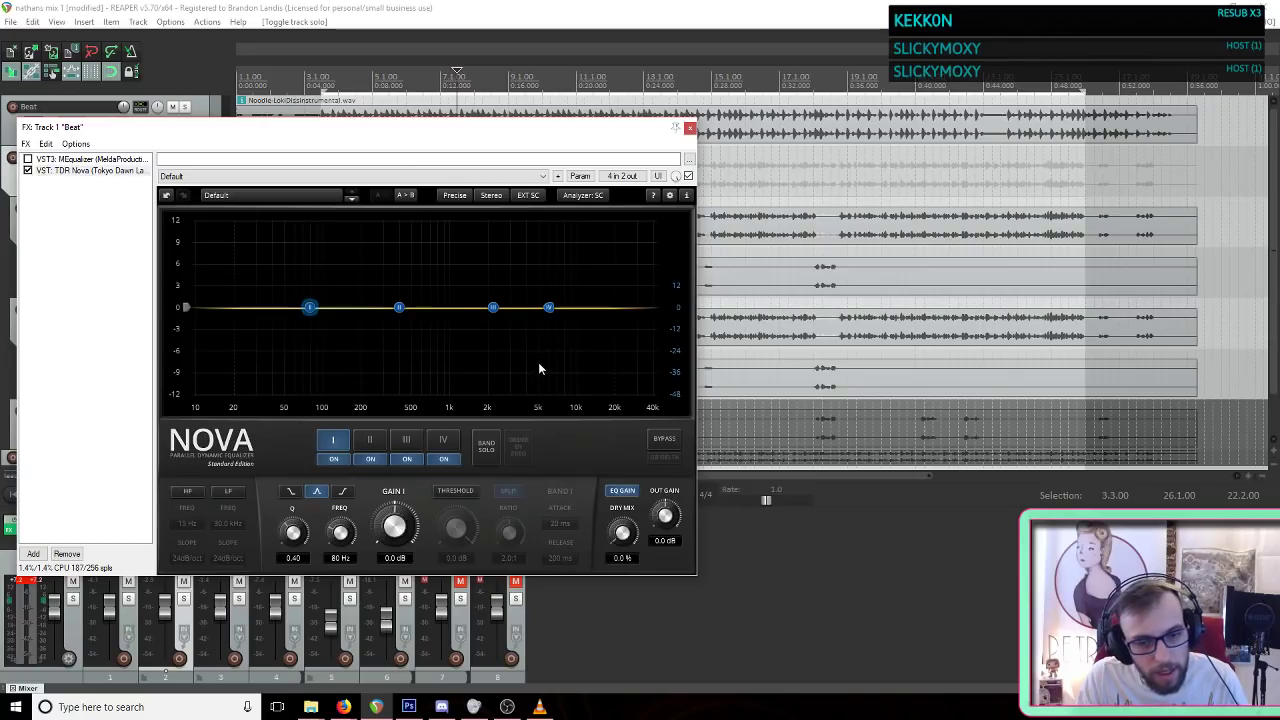
key("space")
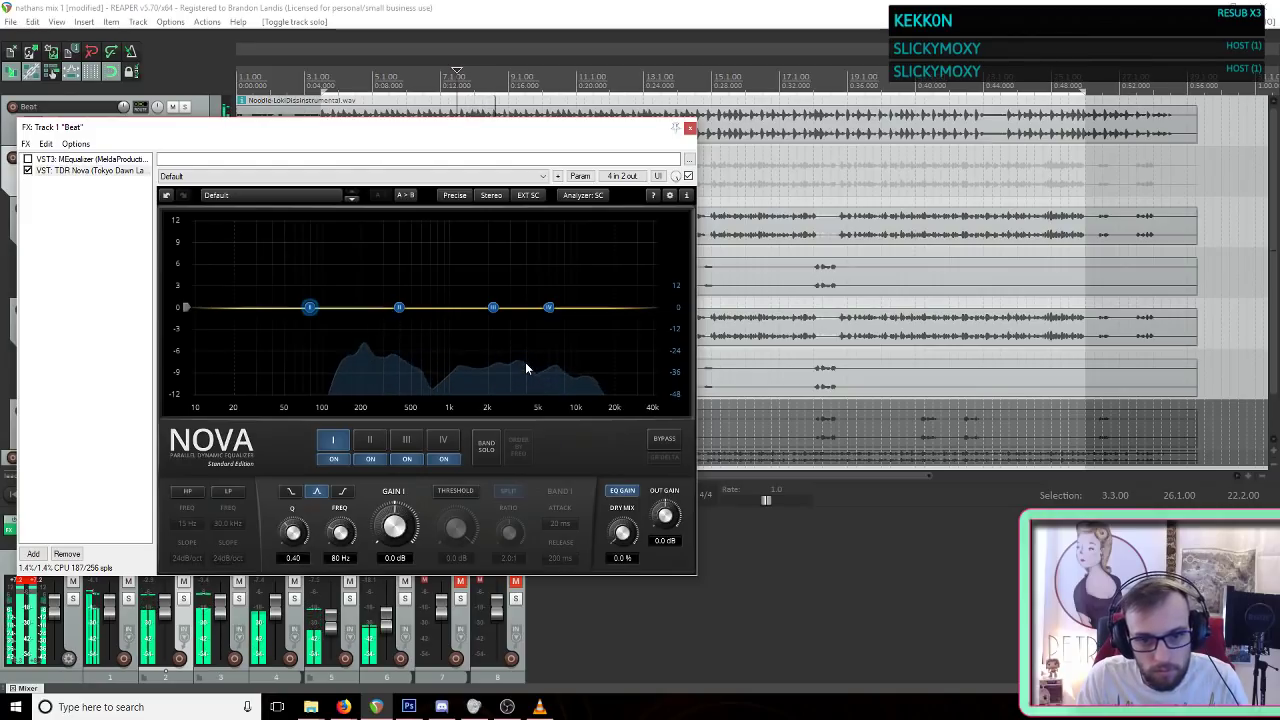
key("space")
Step: Enable the threshold on Nova's band II at -15.4 dB, with Q about 1.39 and frequency about 461 Hz
left_click_drag(399, 307, 396, 310)
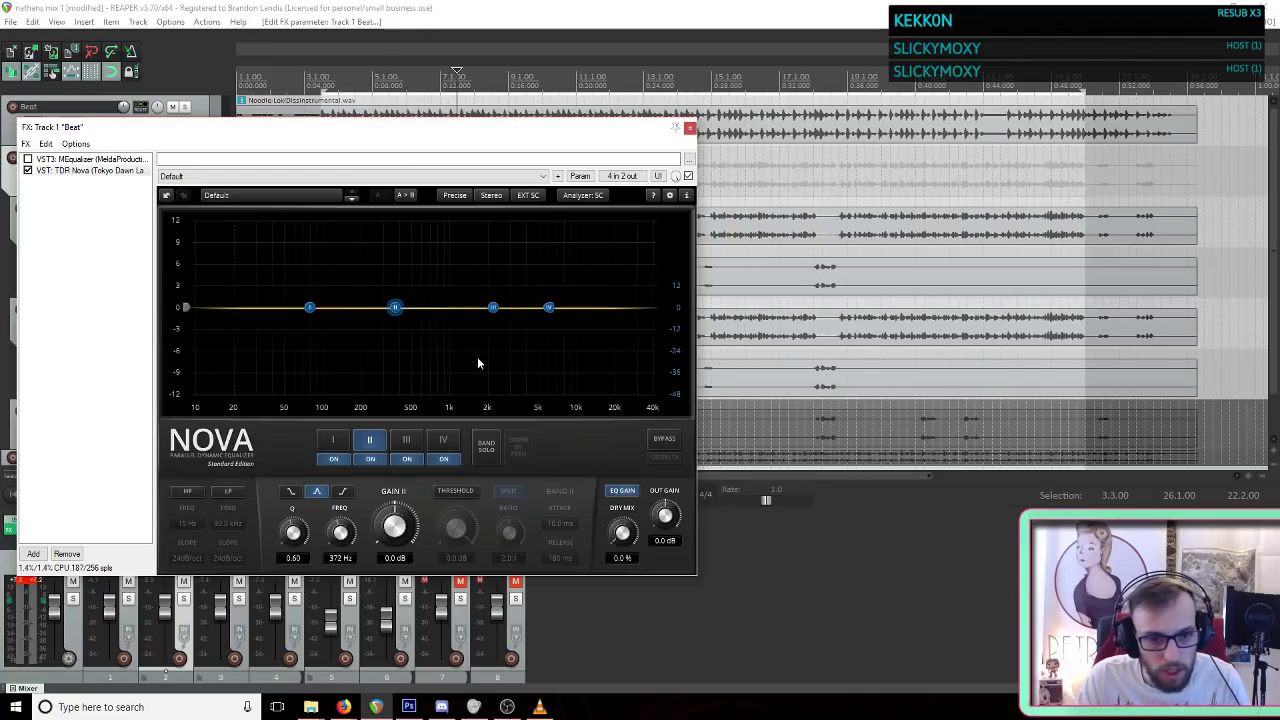
left_click(462, 495)
left_click_drag(458, 537, 458, 586)
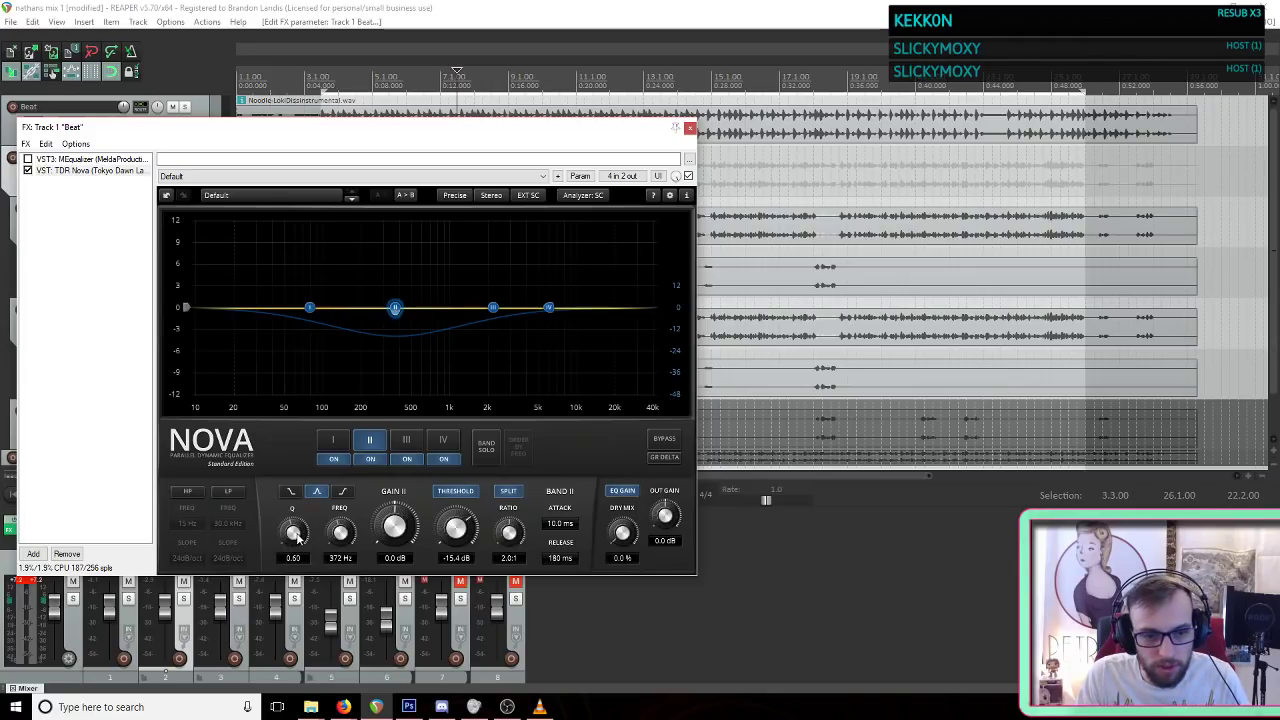
left_click_drag(293, 532, 293, 500)
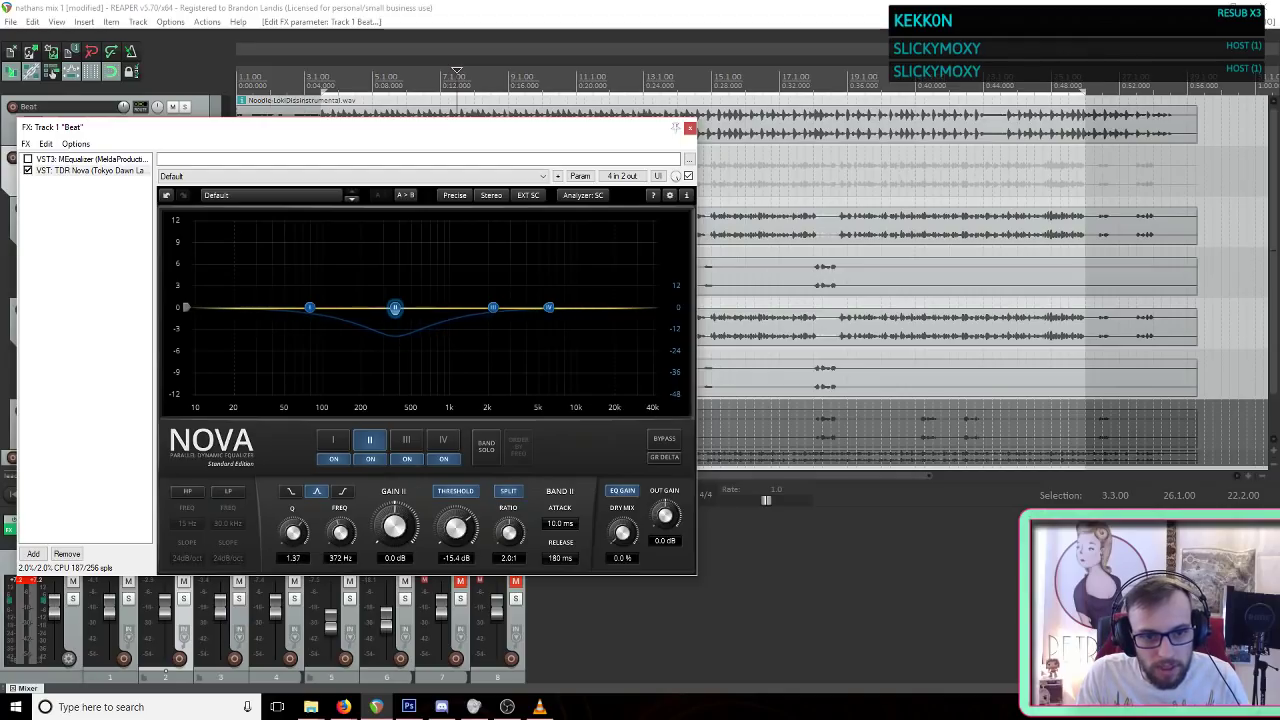
left_click_drag(398, 312, 411, 311)
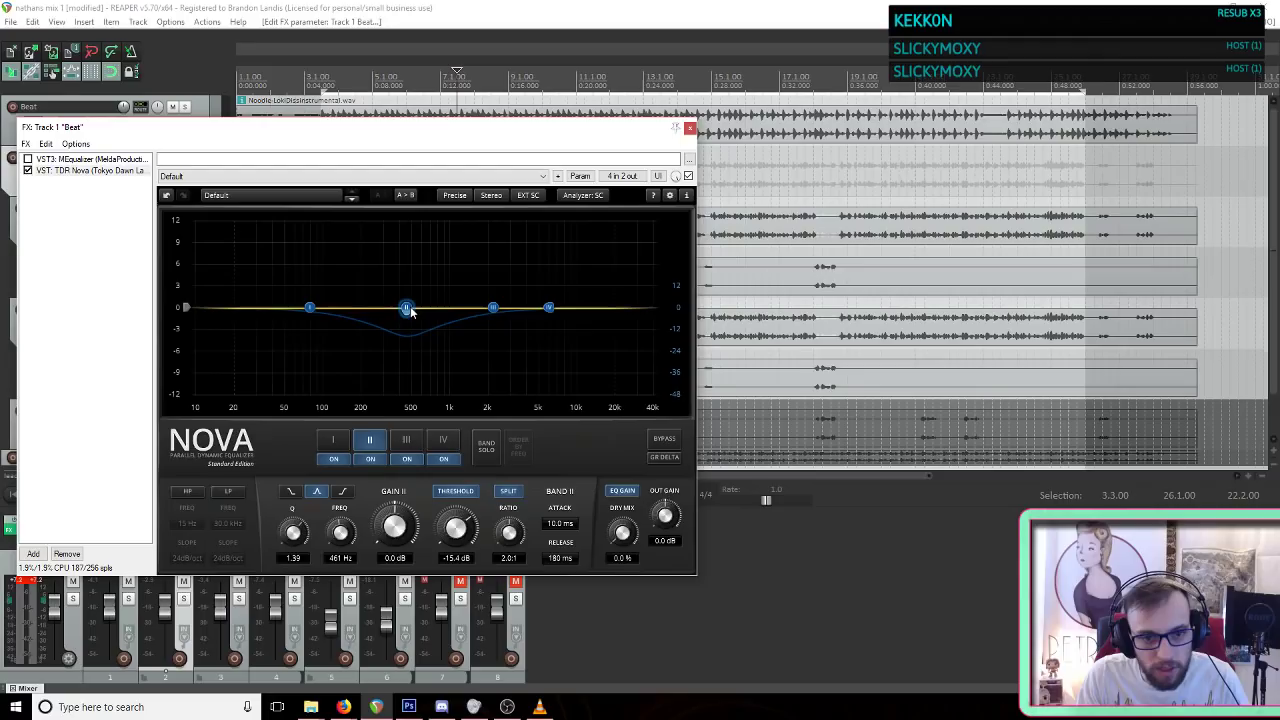
Step: Audition band II's vocal-triggered ducking of the beat during playback and set its threshold to -13.4 dB
key("space")
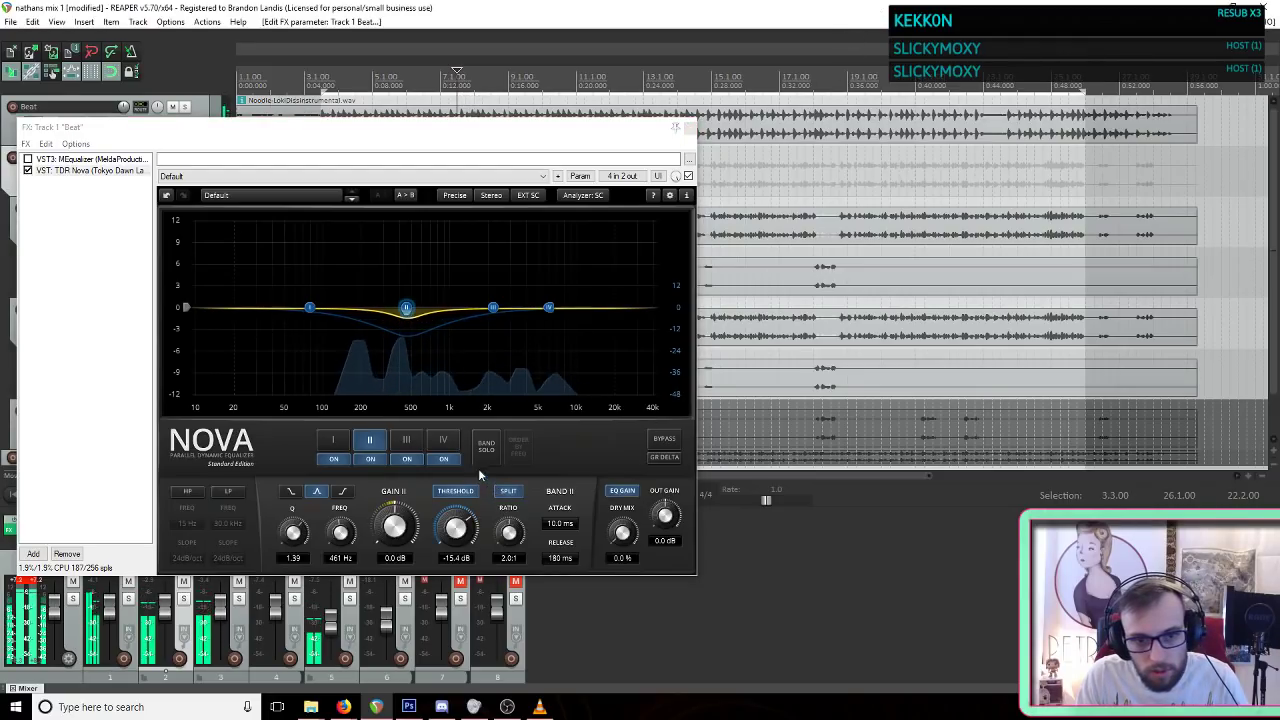
key("space")
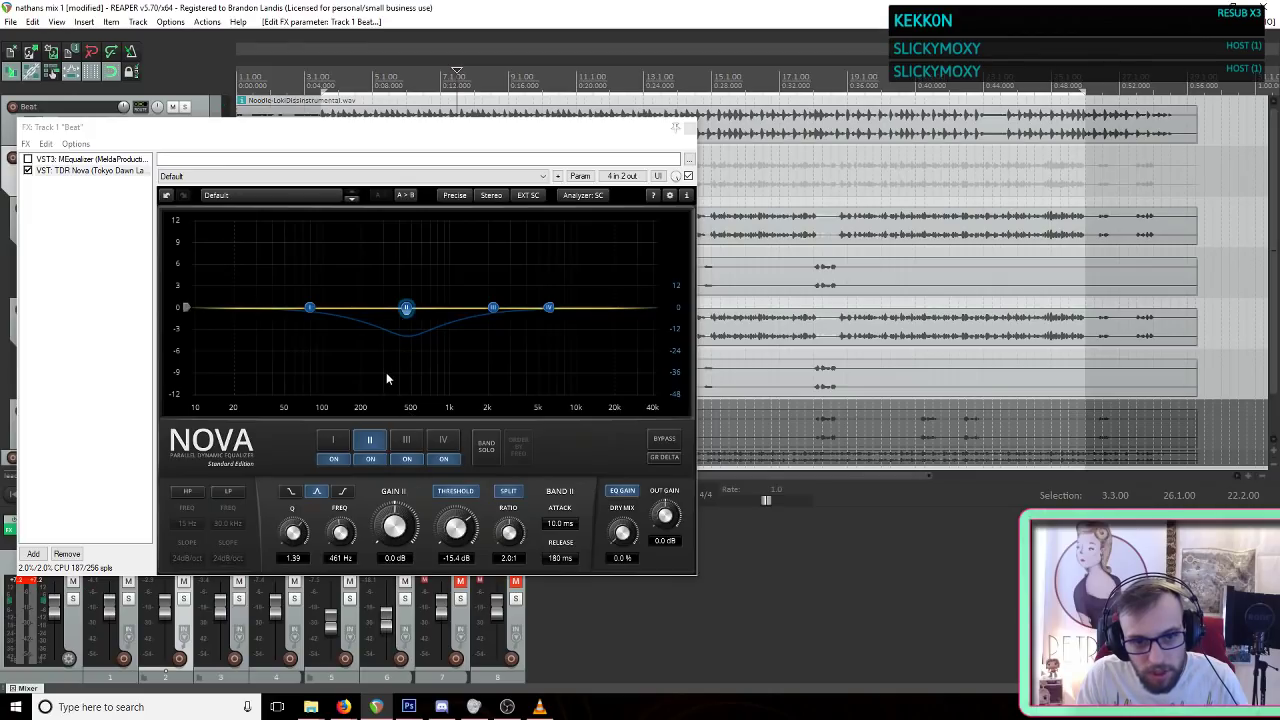
key("space")
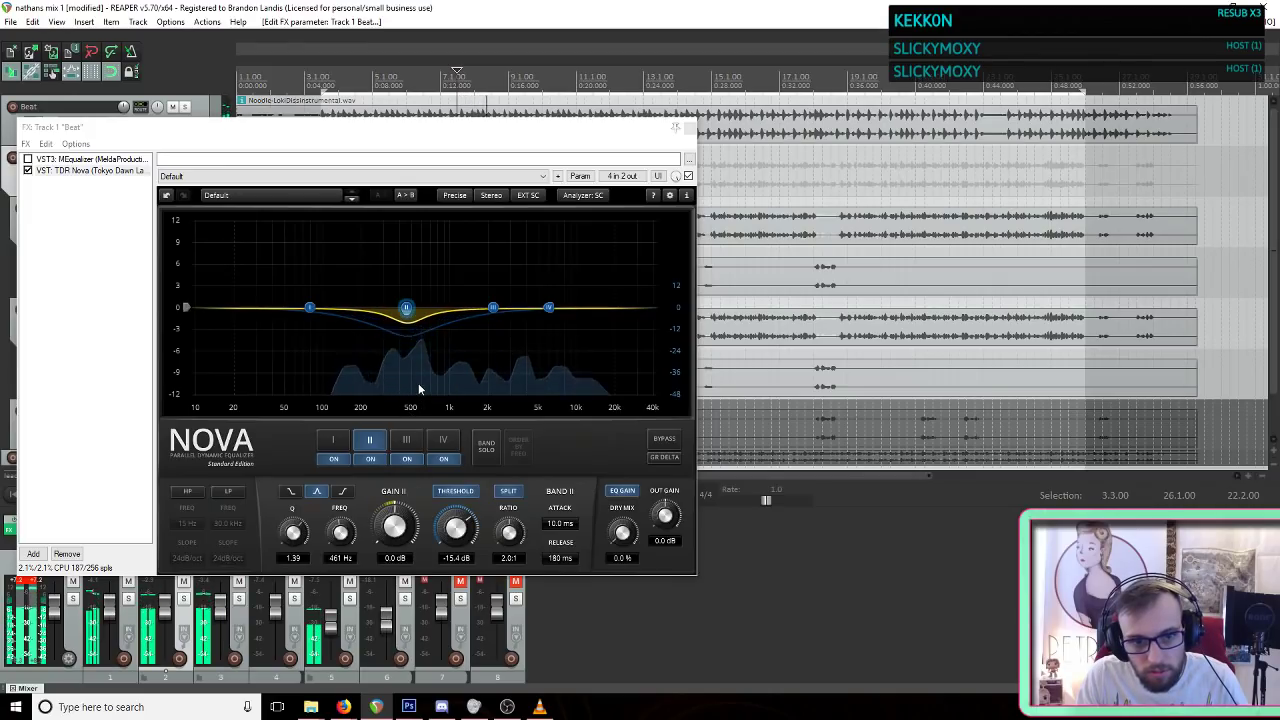
left_click_drag(440, 517, 440, 500)
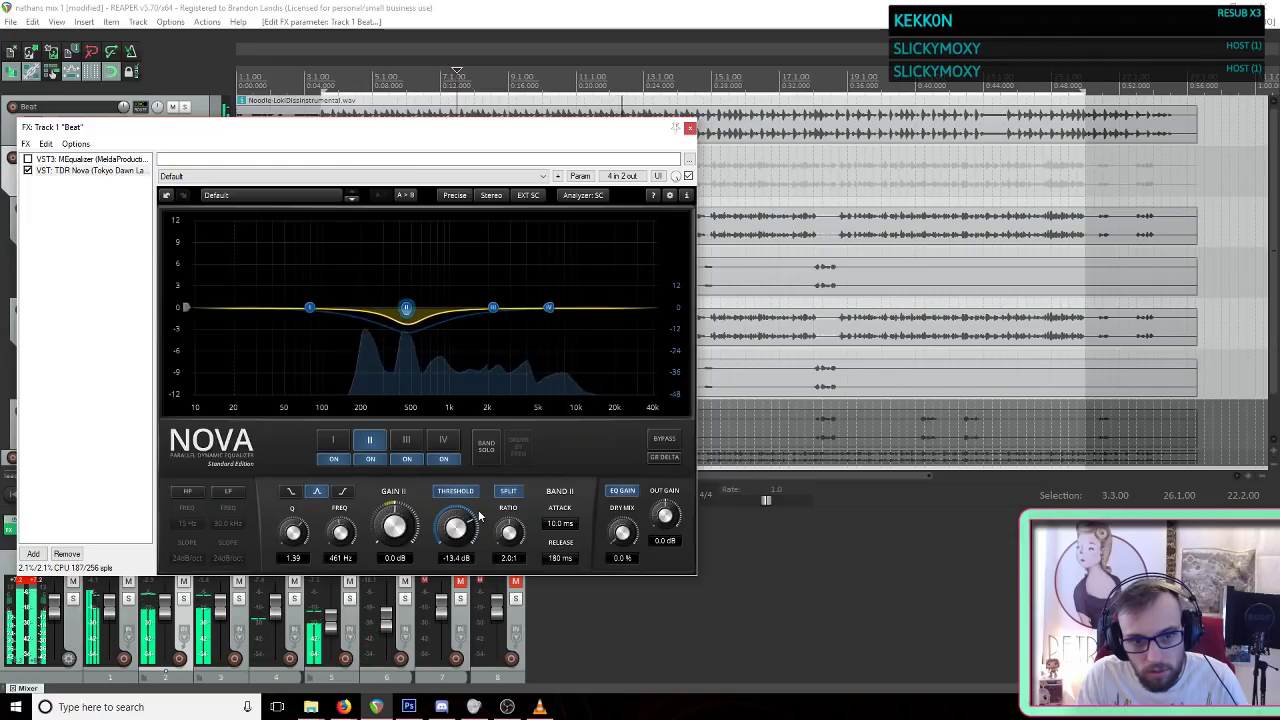
key("space")
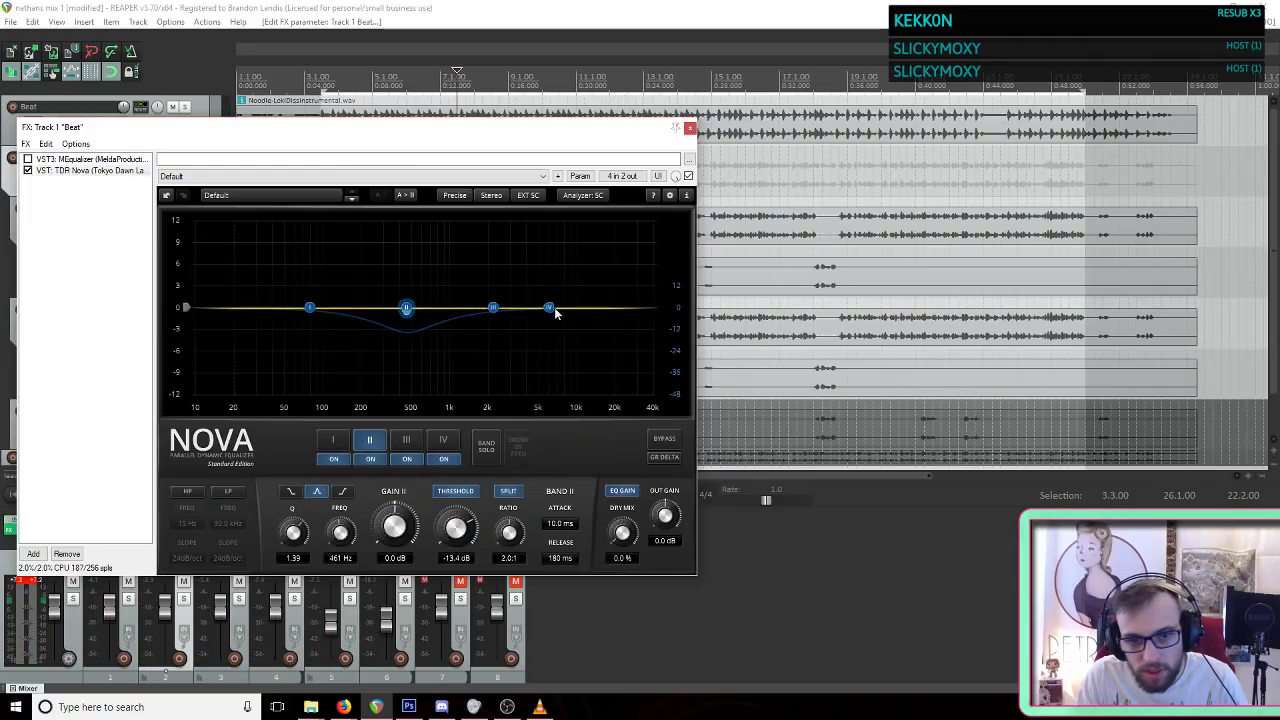
Step: Move Nova's band IV to about 4.3 kHz
left_click(547, 309)
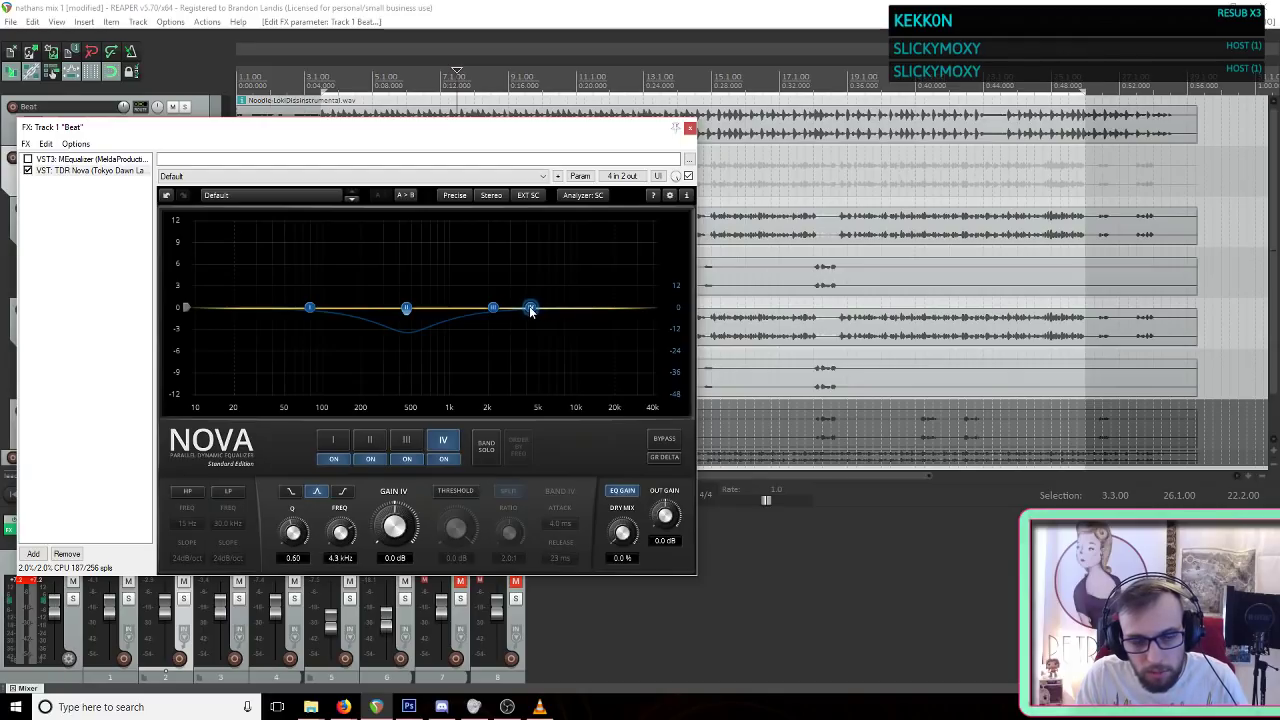
Step: Enable threshold processing on TDR Nova's band IV, set it to -6.0 dB, and play the mix
left_click(459, 490)
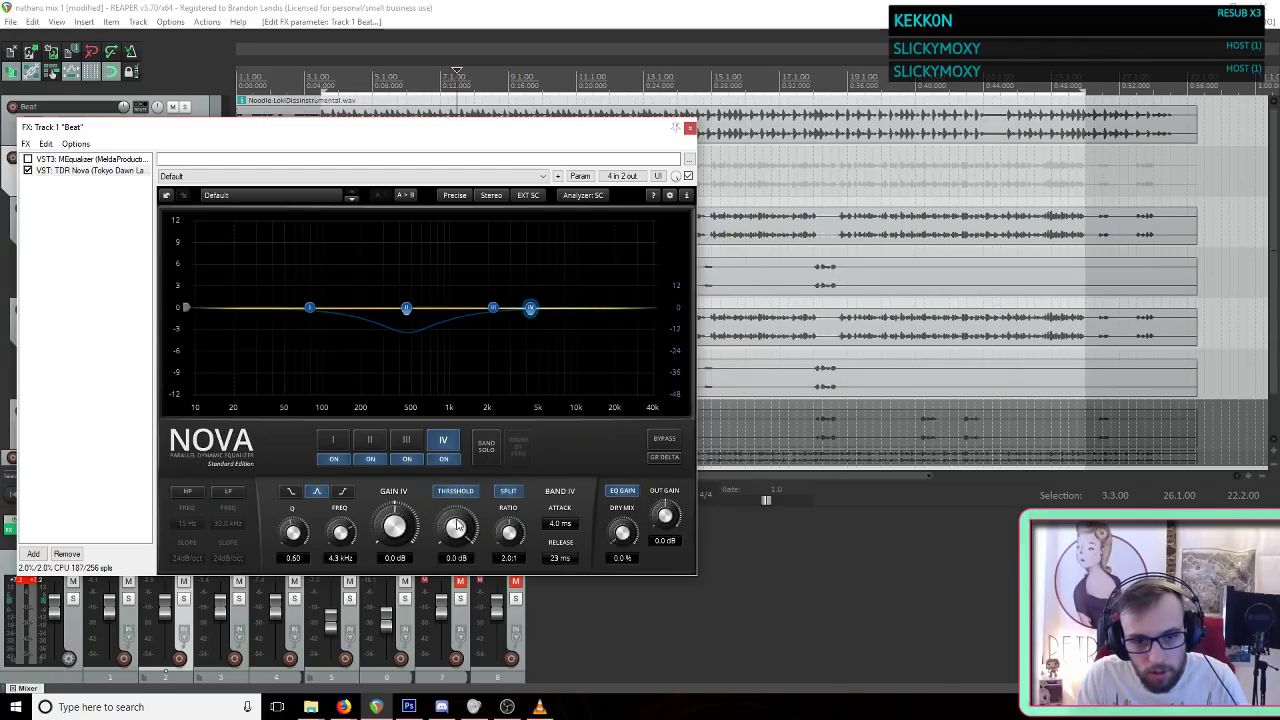
left_click(972, 4)
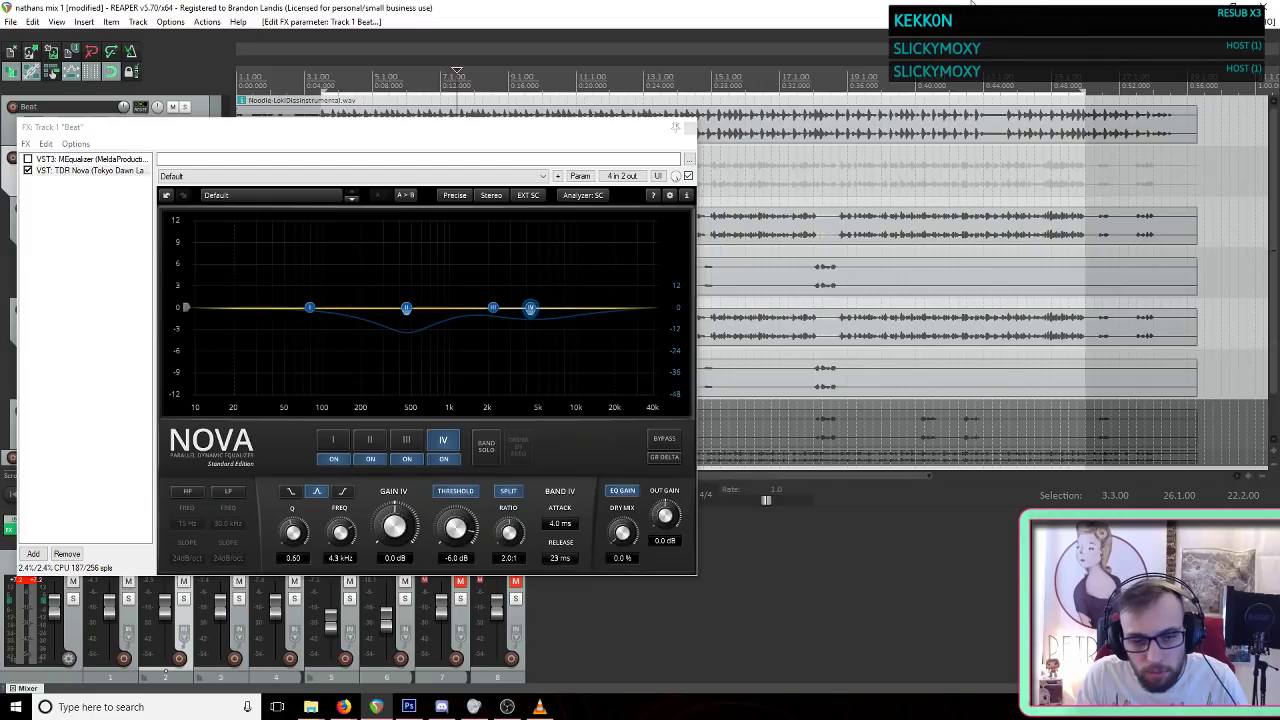
key("space")
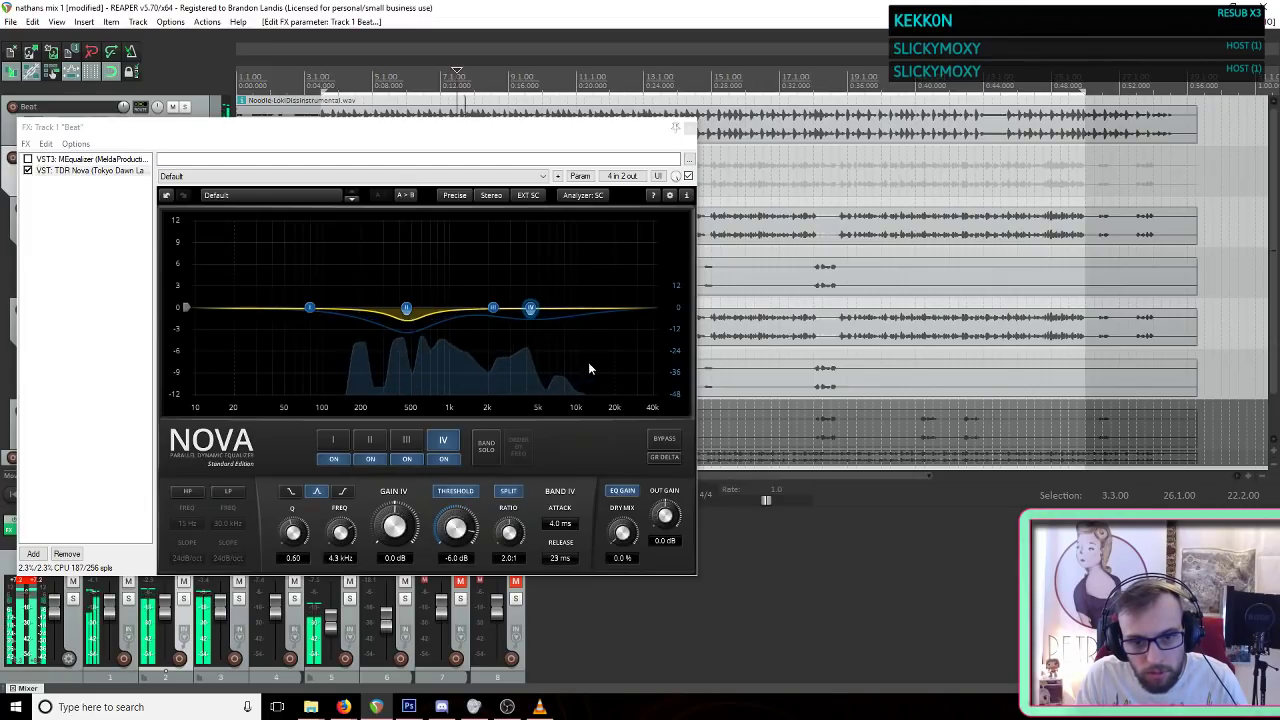
Step: Move TDR Nova's band IV to about 4.7 kHz and lower its threshold to about -19.0 dB during playback
left_click_drag(531, 312, 535, 312)
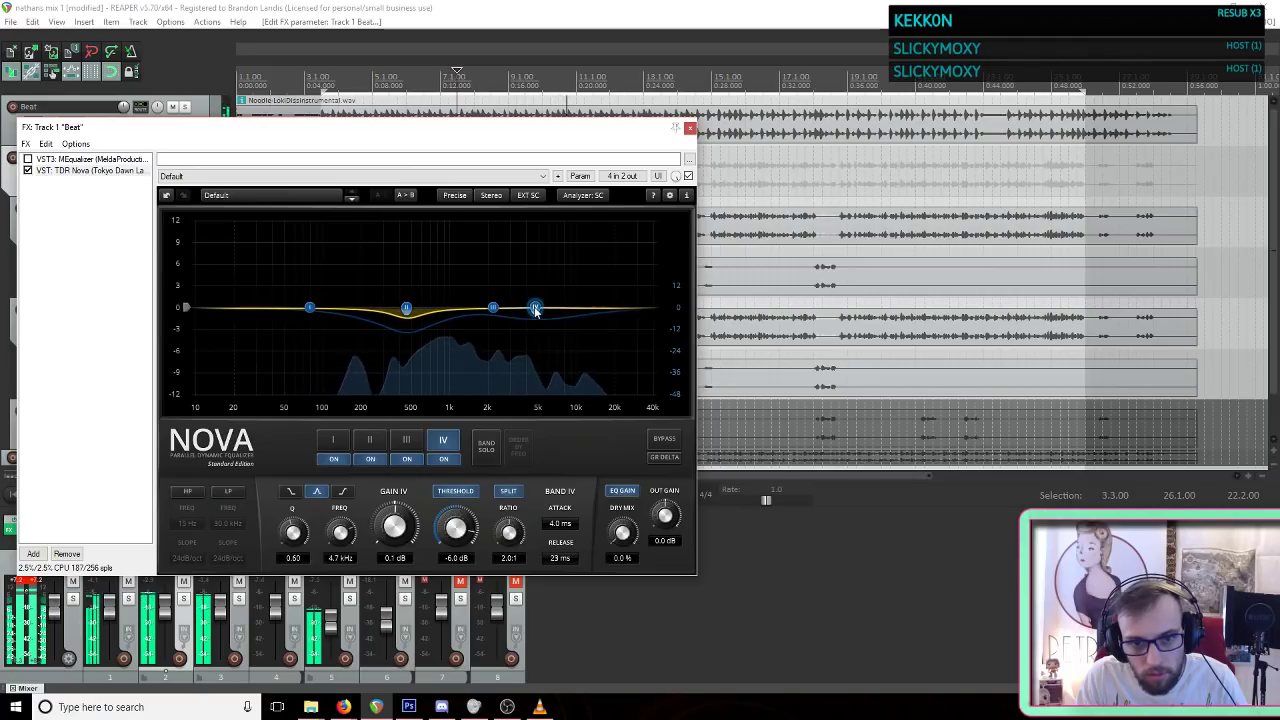
key("space")
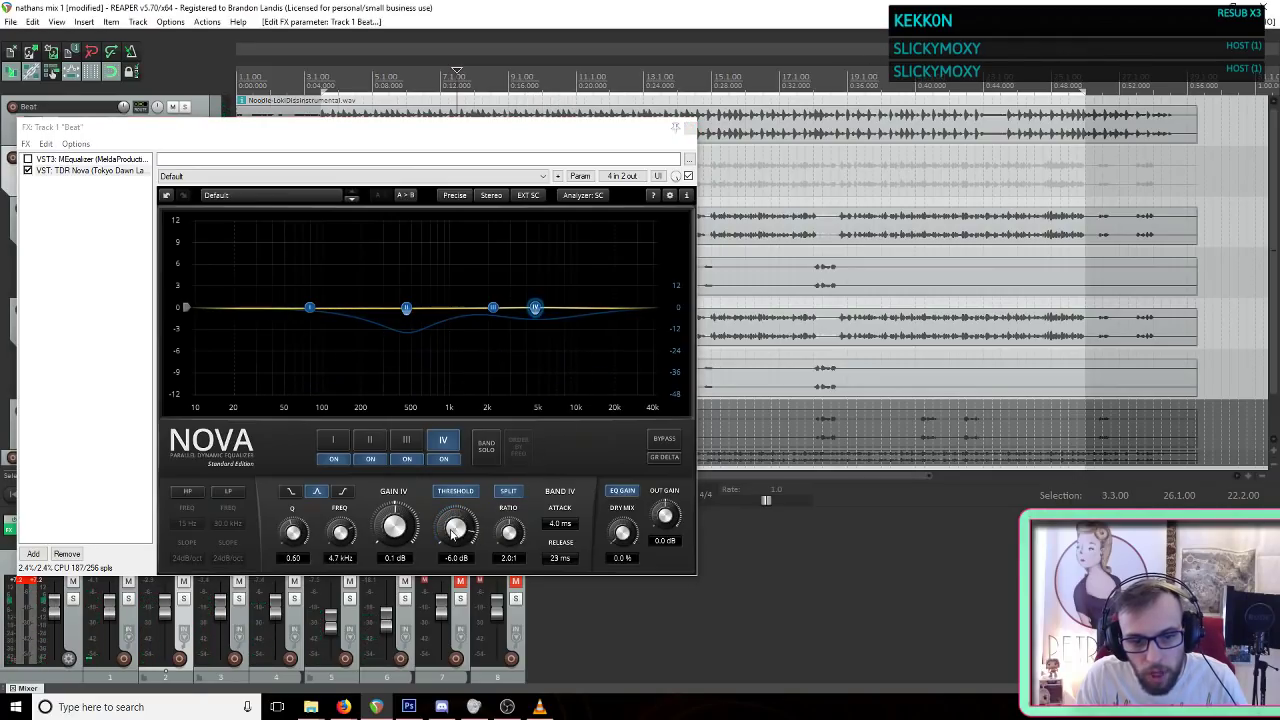
key("space")
left_click_drag(456, 528, 455, 567)
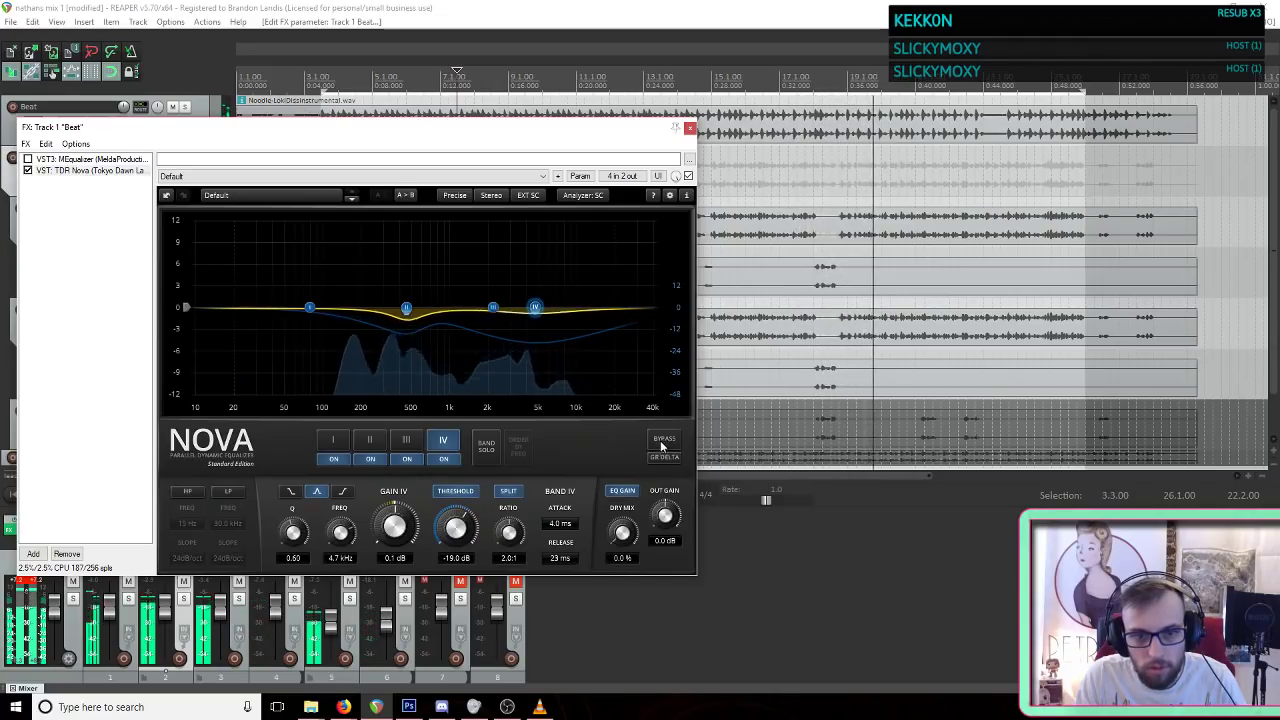
Step: Close the Beat track's effects chain with playback stopped and save the project
left_click(690, 129)
key("space")
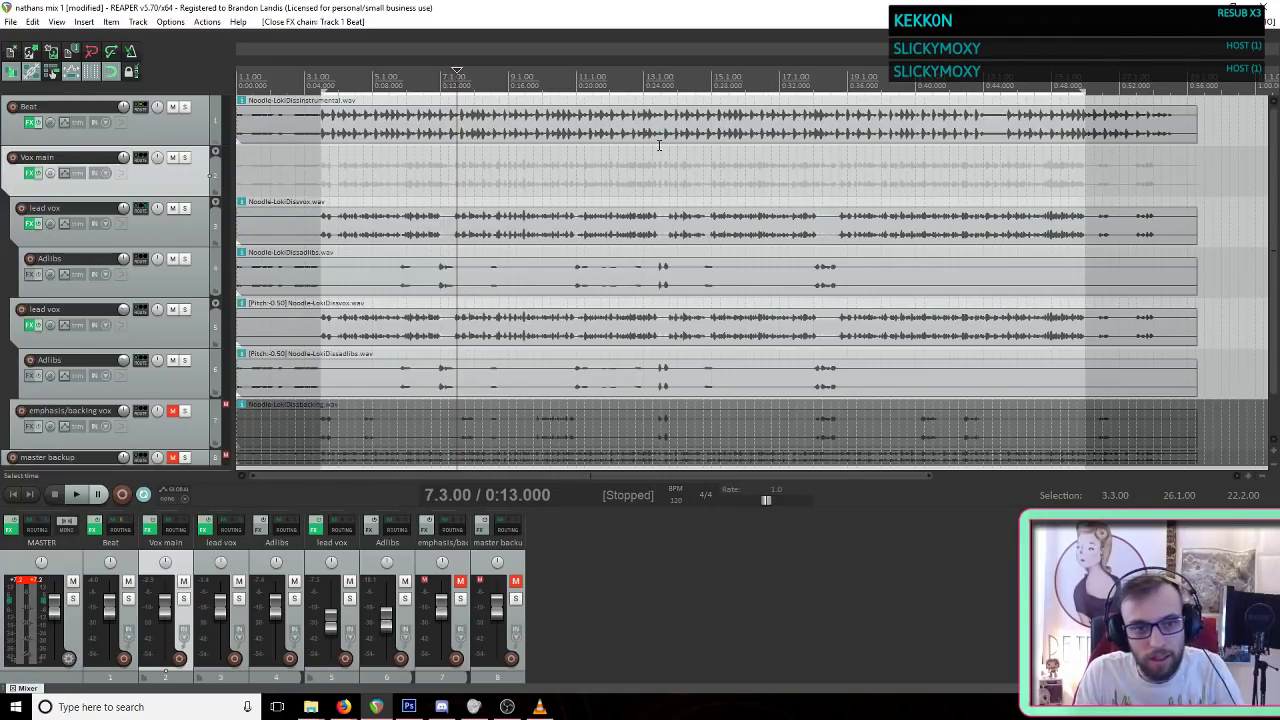
left_click(13, 22)
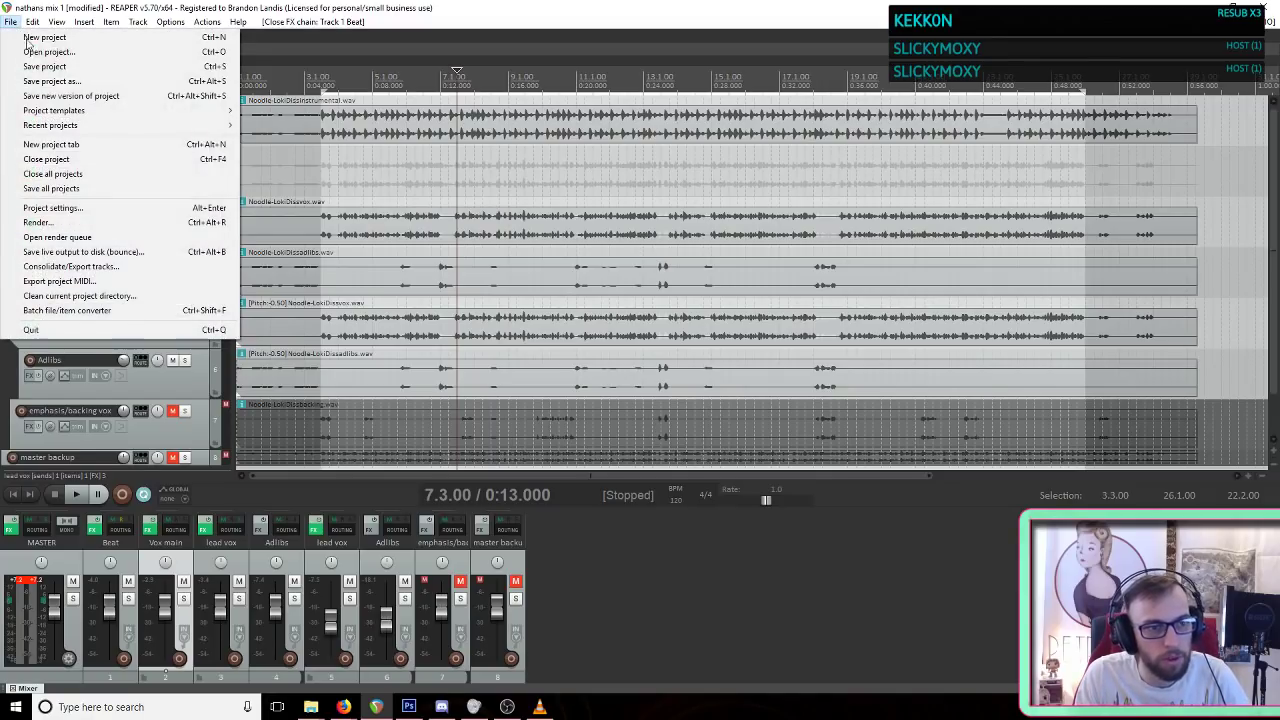
left_click(66, 63)
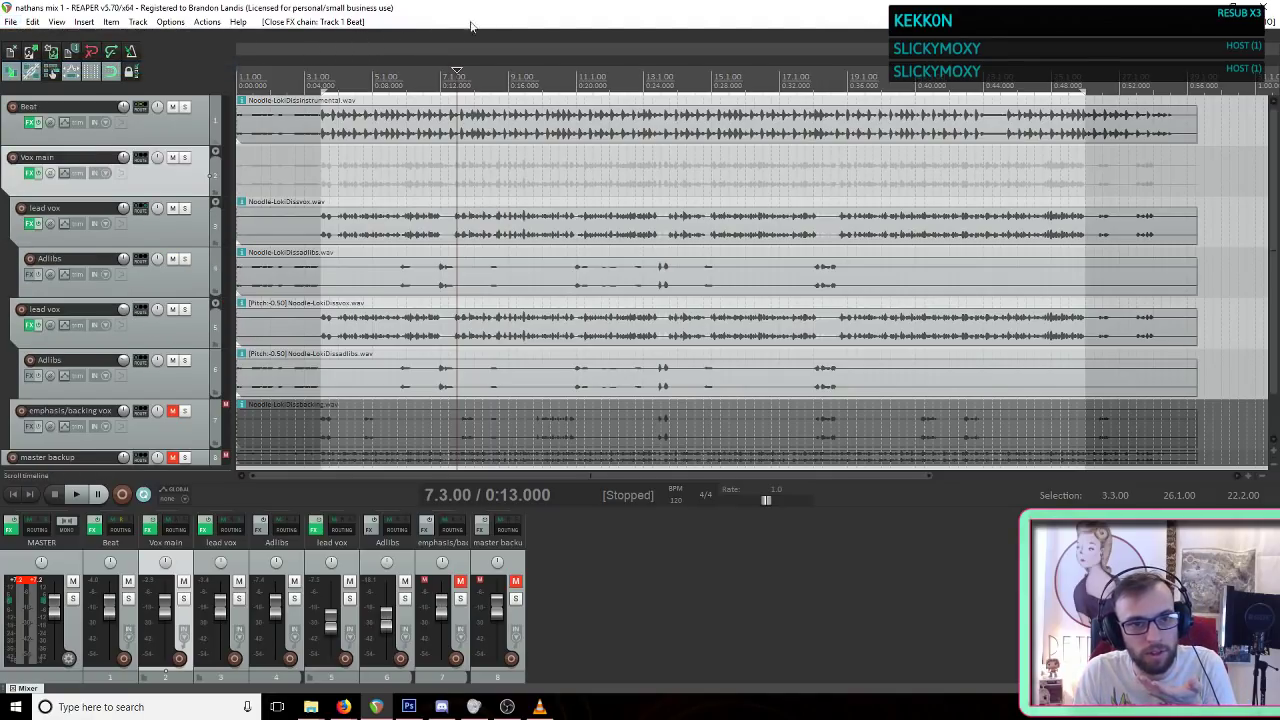
left_click(12, 22)
left_click(66, 63)
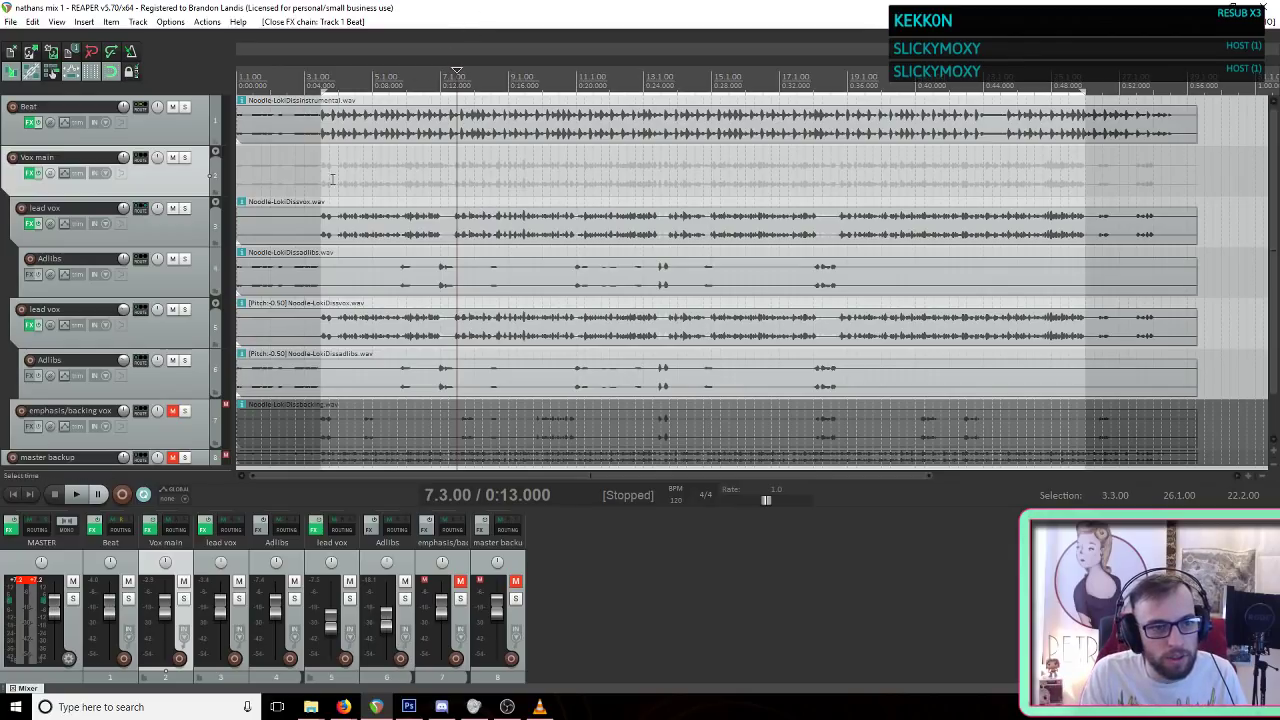
Step: In the Beat track's effects chain, bypass TDR Nova and audition the full mix with MEqualizer on and off
left_click(153, 134)
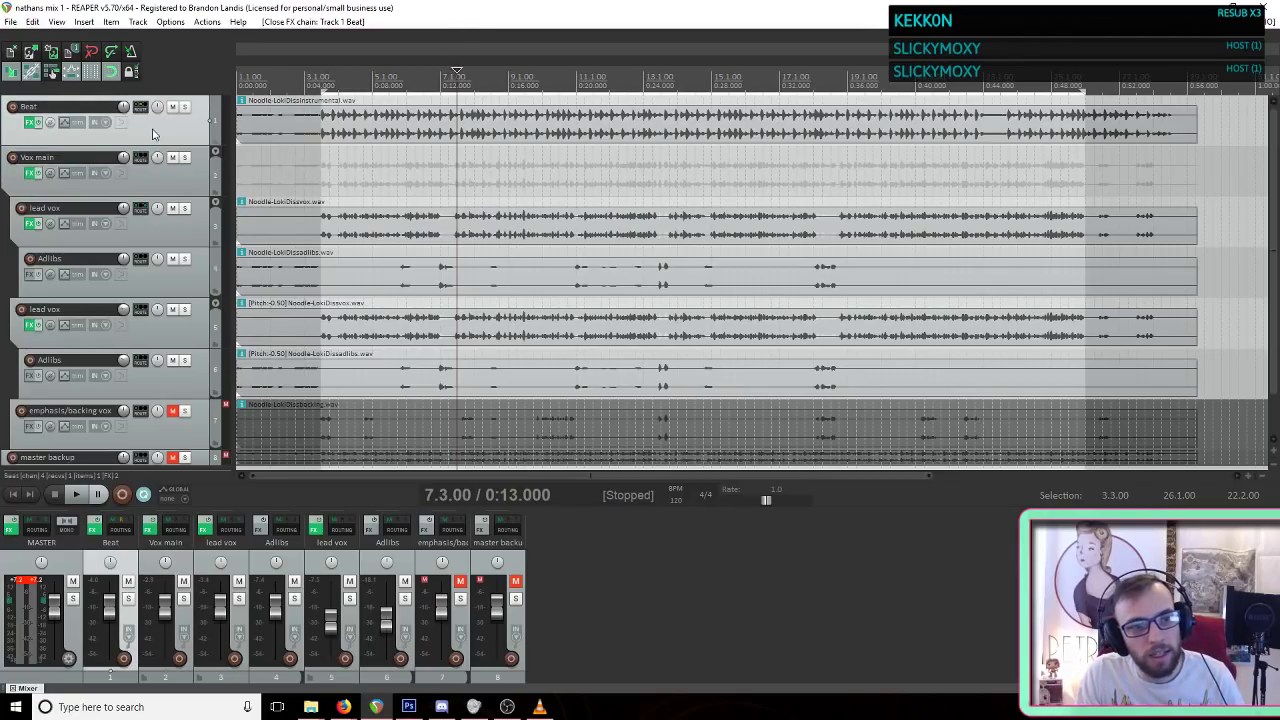
left_click(30, 123)
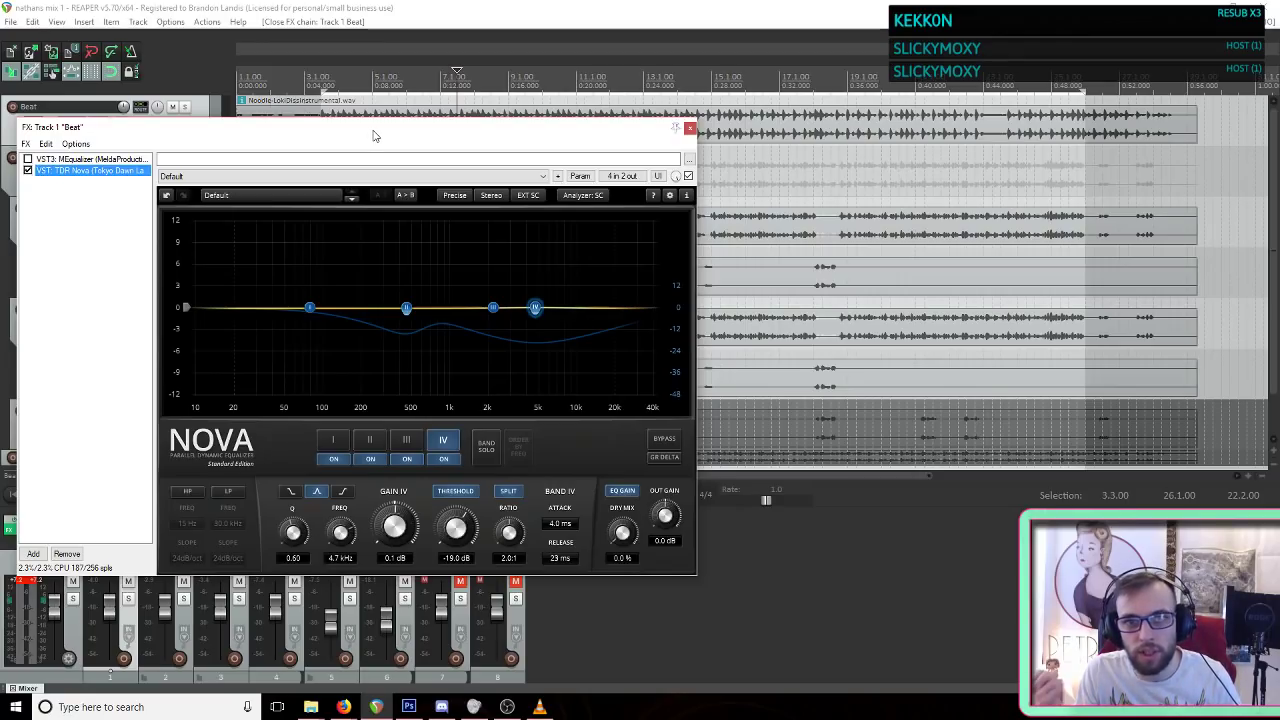
left_click(85, 159)
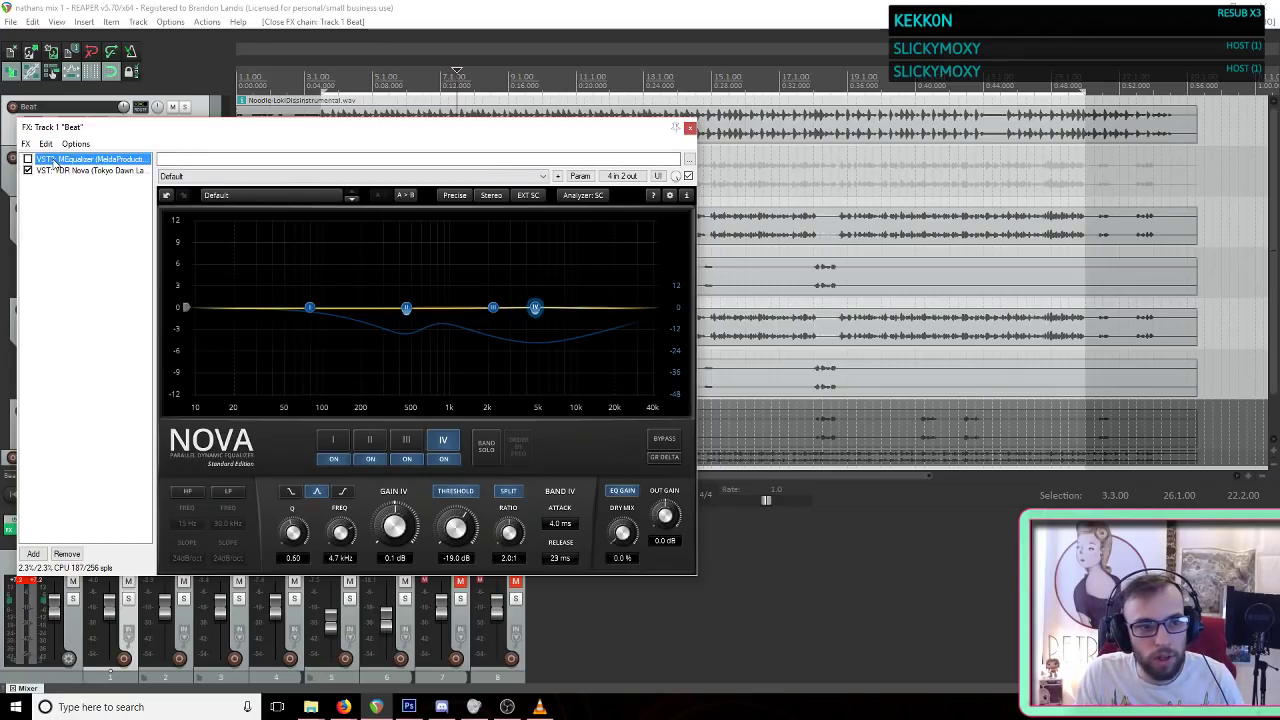
left_click(29, 170)
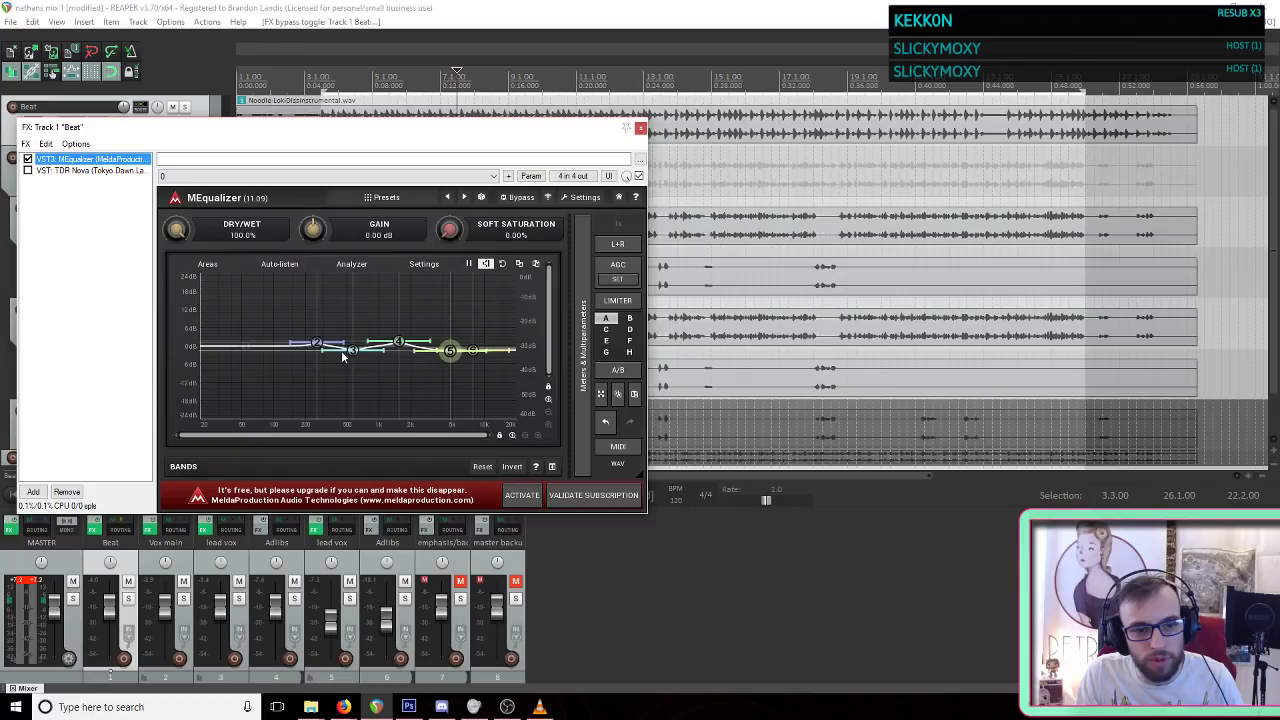
left_click(538, 15)
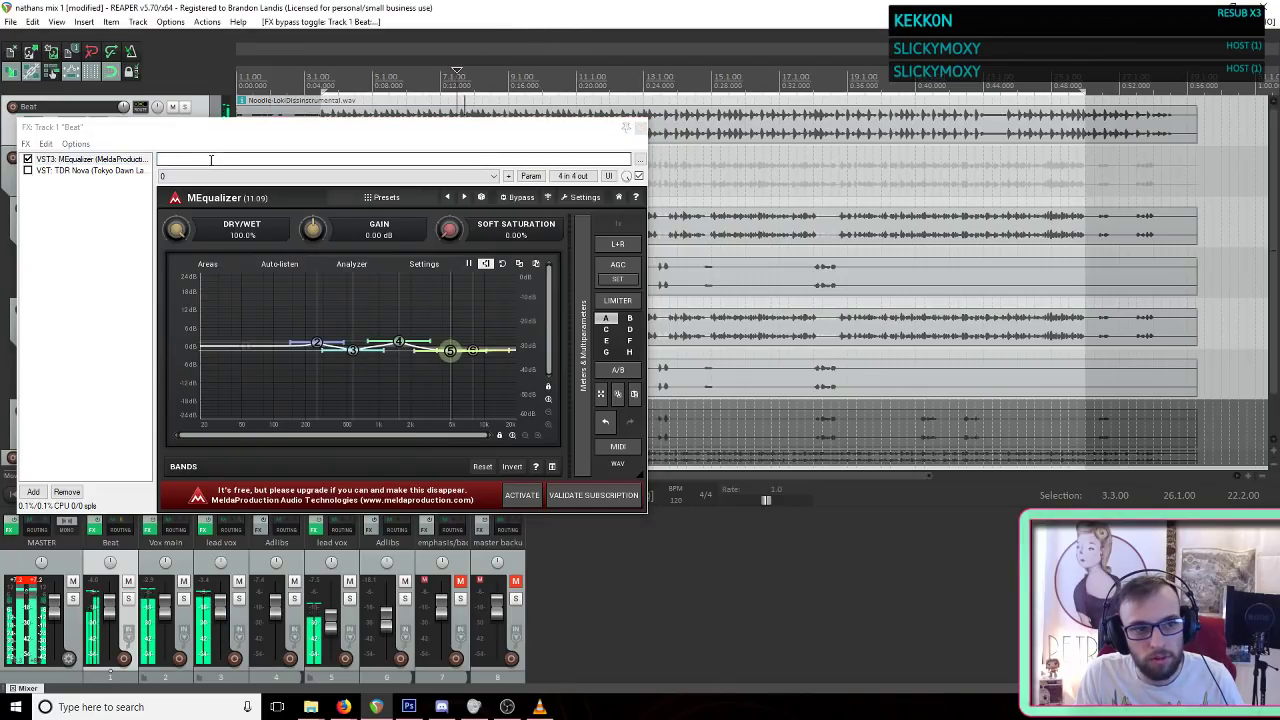
left_click(28, 159)
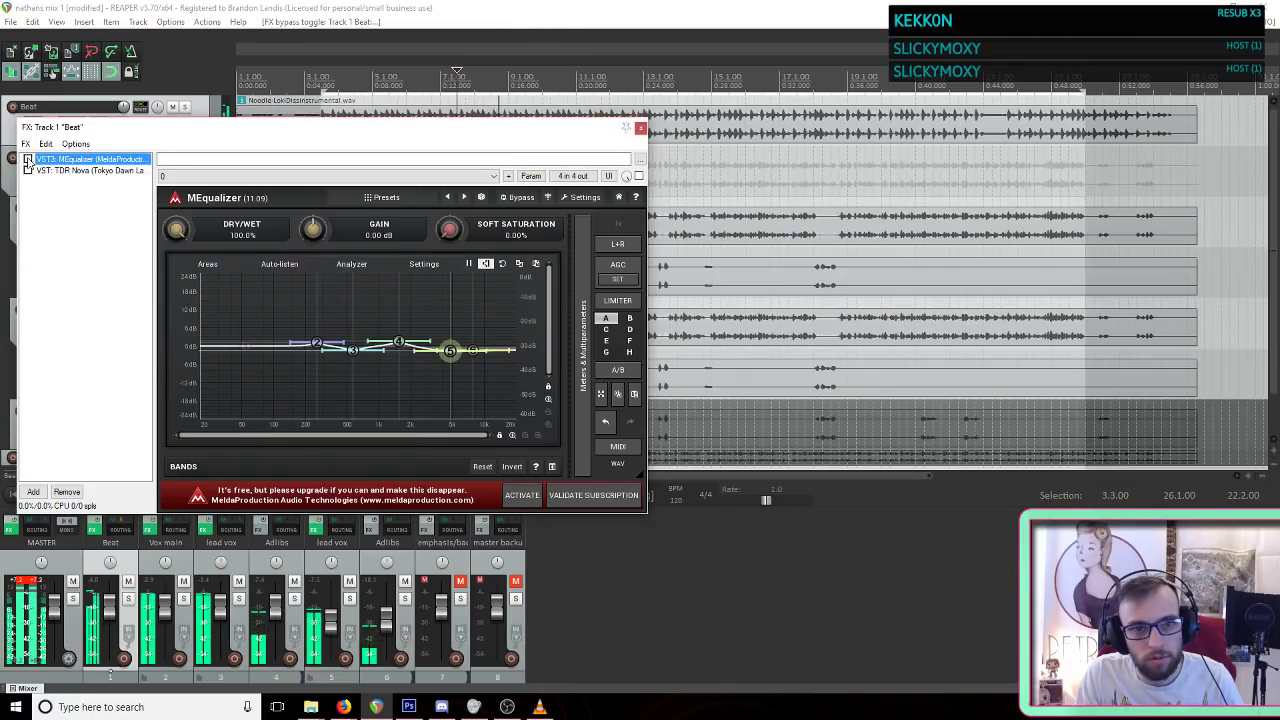
Step: Solo the Beat track and compare its sound with MEqualizer and TDR Nova alternately enabled and bypassed
left_click(185, 107)
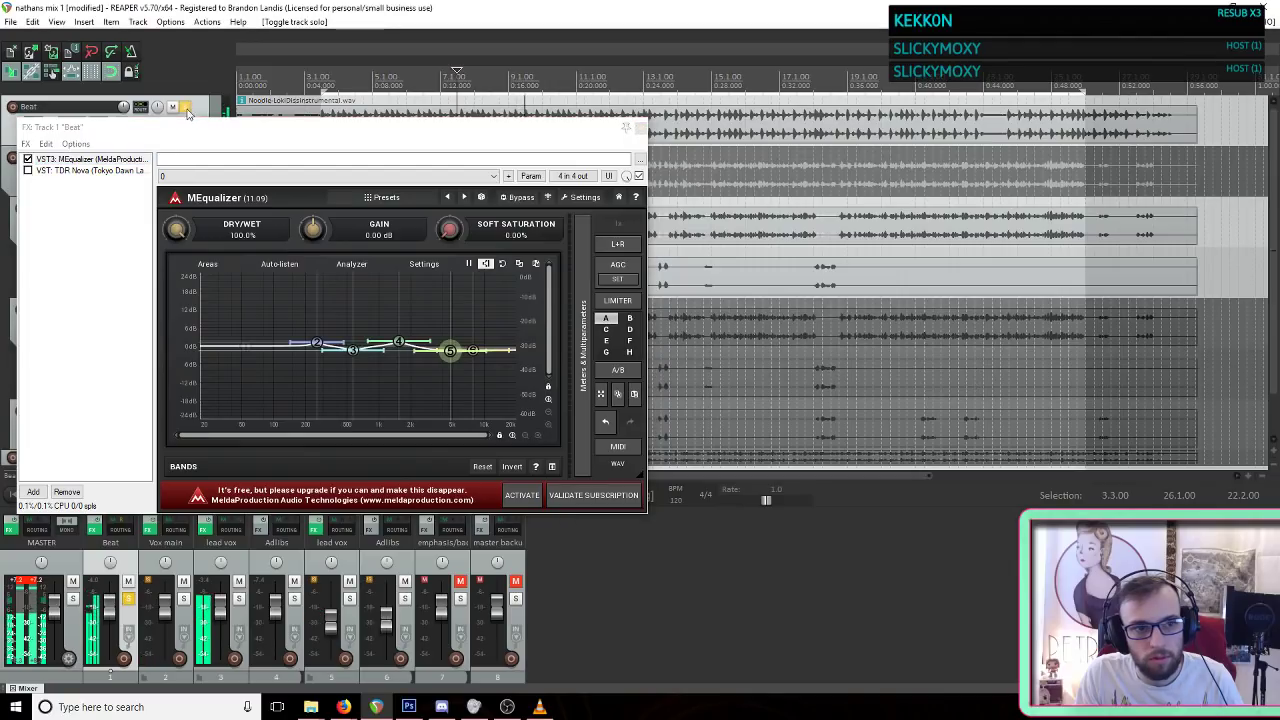
left_click(29, 160)
left_click(29, 160)
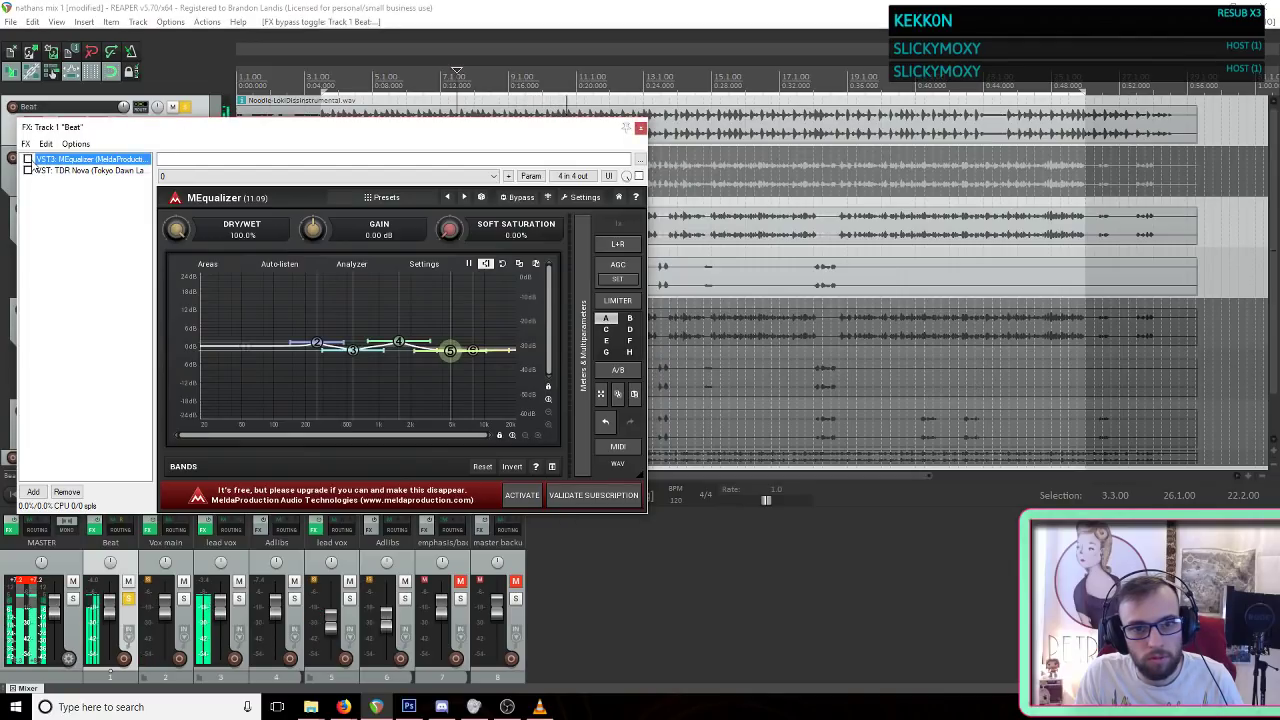
left_click(29, 160)
left_click(28, 171)
left_click(29, 173)
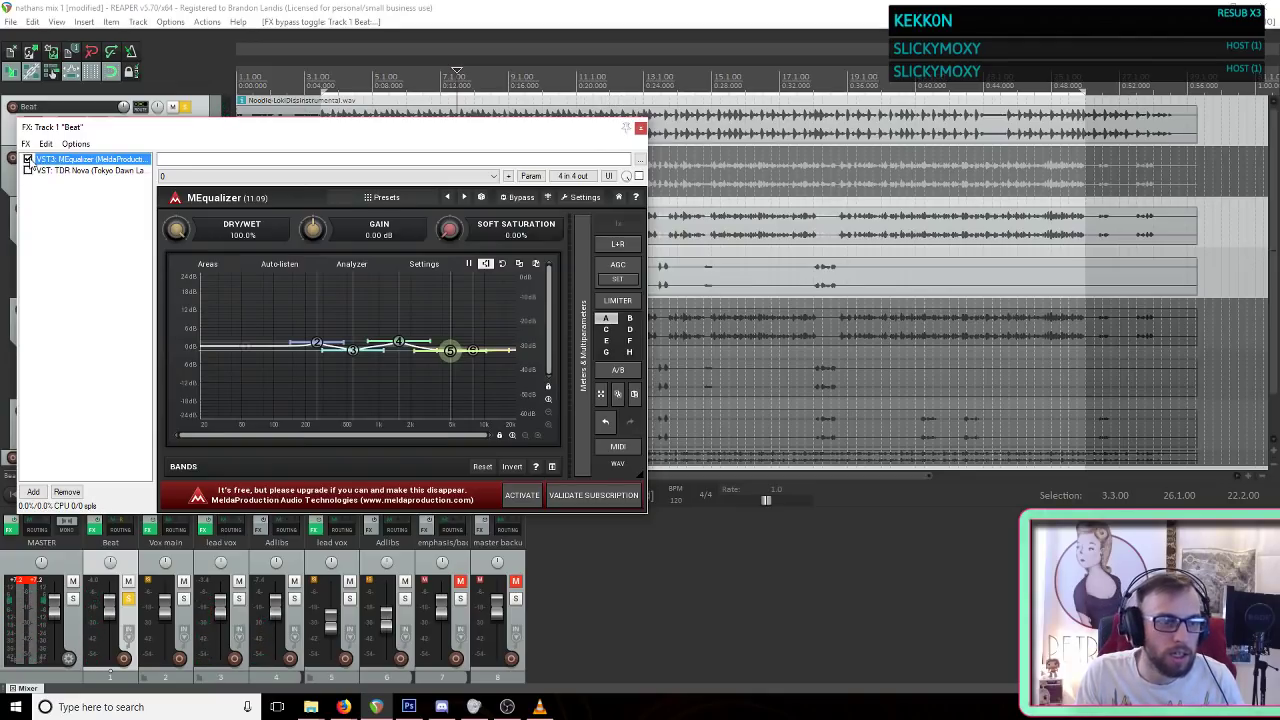
Step: Return to TDR Nova with MEqualizer bypassed, play the soloed beat, and unsolo the Beat track
left_click(60, 171)
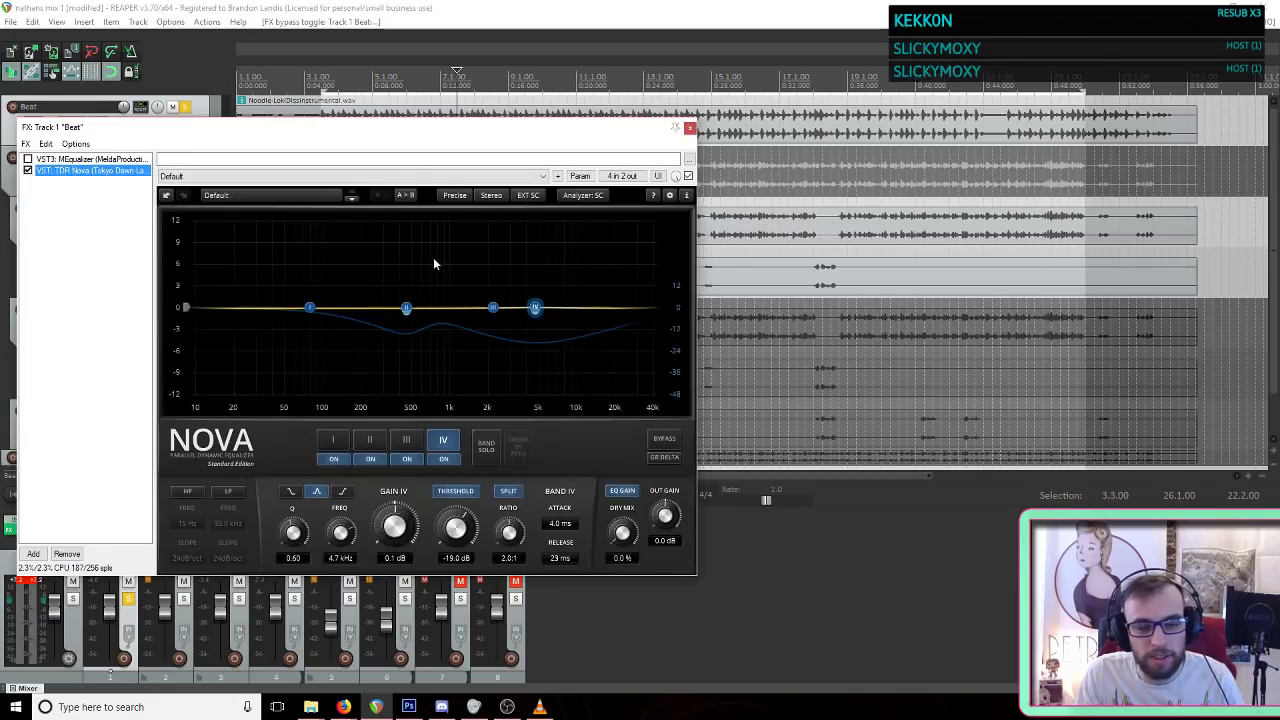
left_click(886, 18)
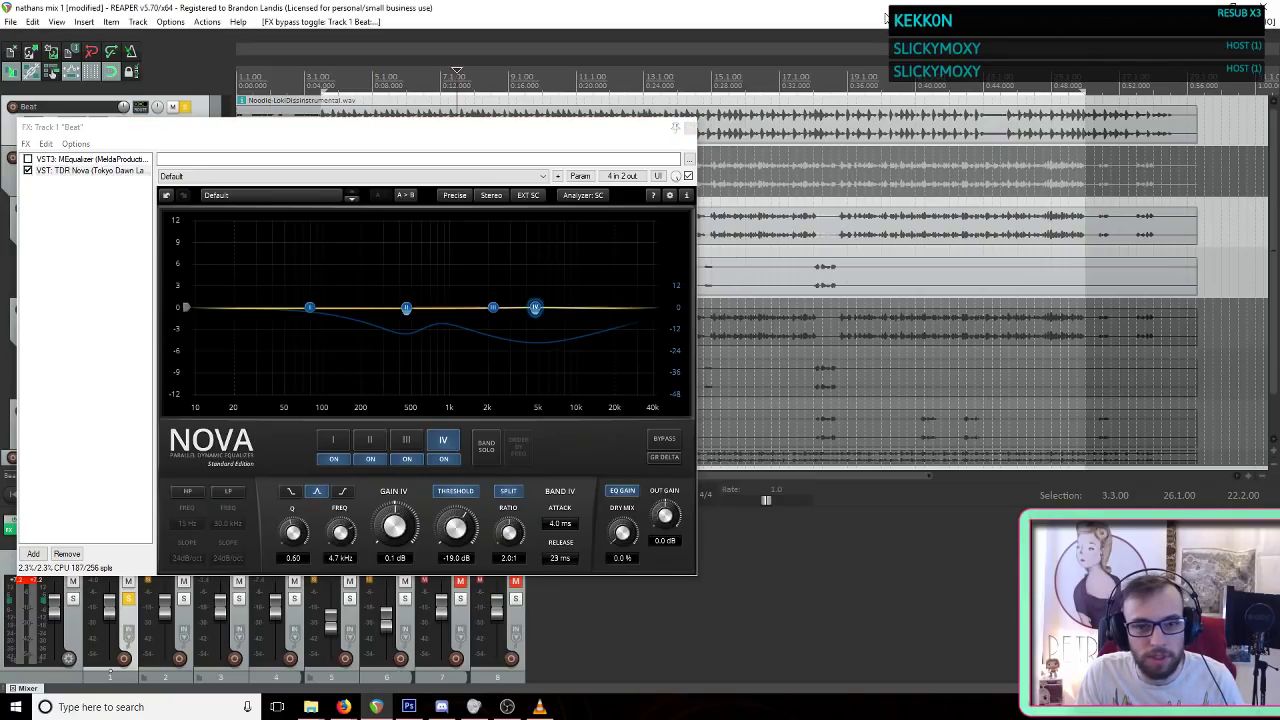
key("space")
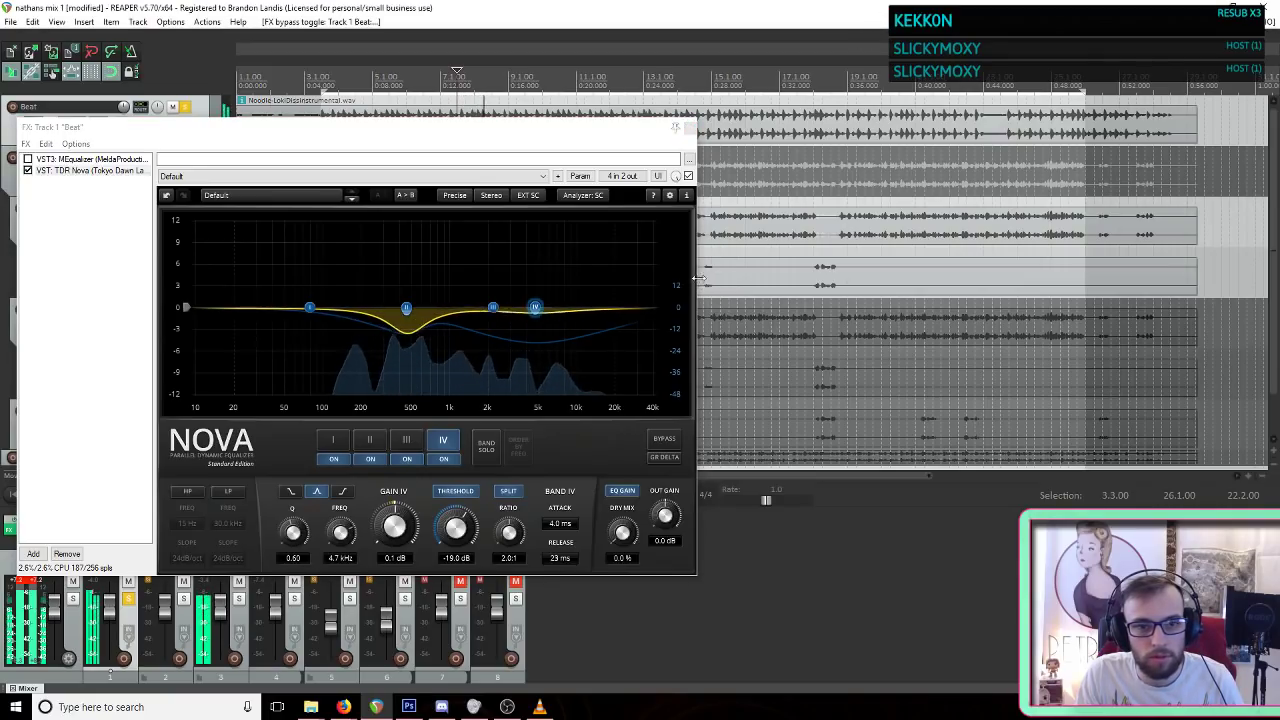
left_click(199, 113)
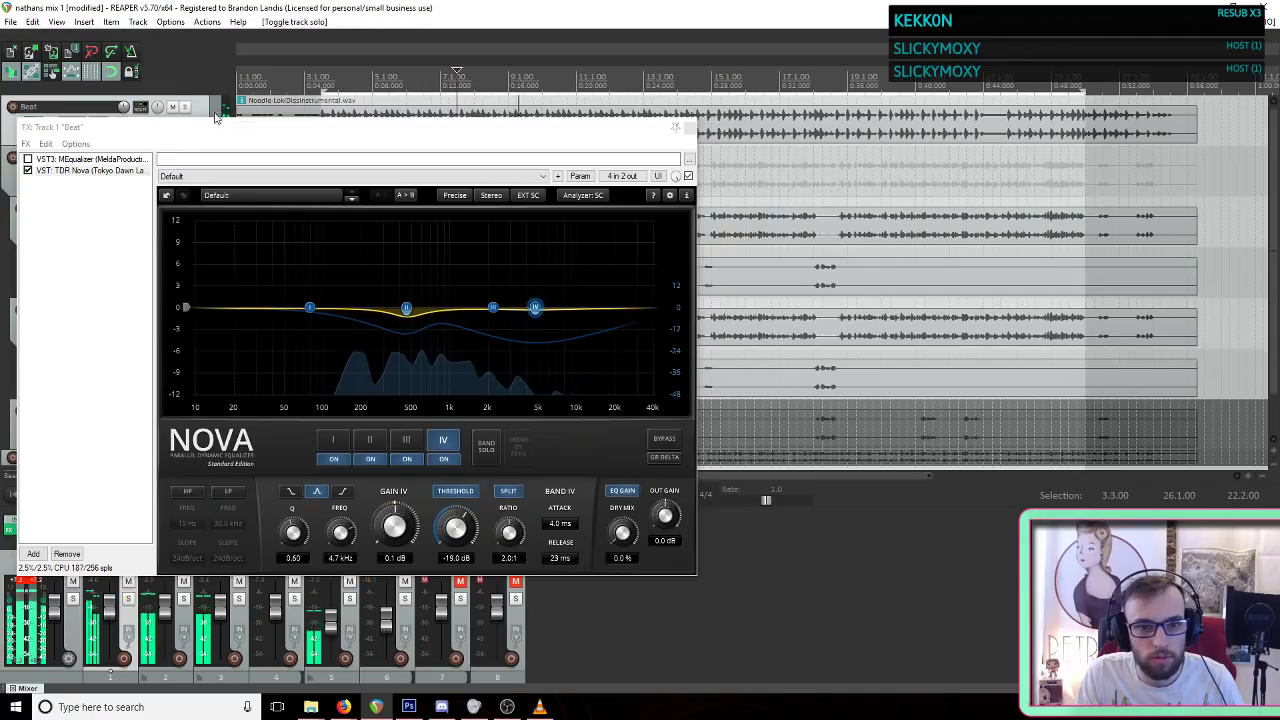
Step: Try band IV thresholds of about -15.6 dB and -47.7 dB in TDR Nova, and undo the threshold changes
left_click_drag(509, 129, 509, 183)
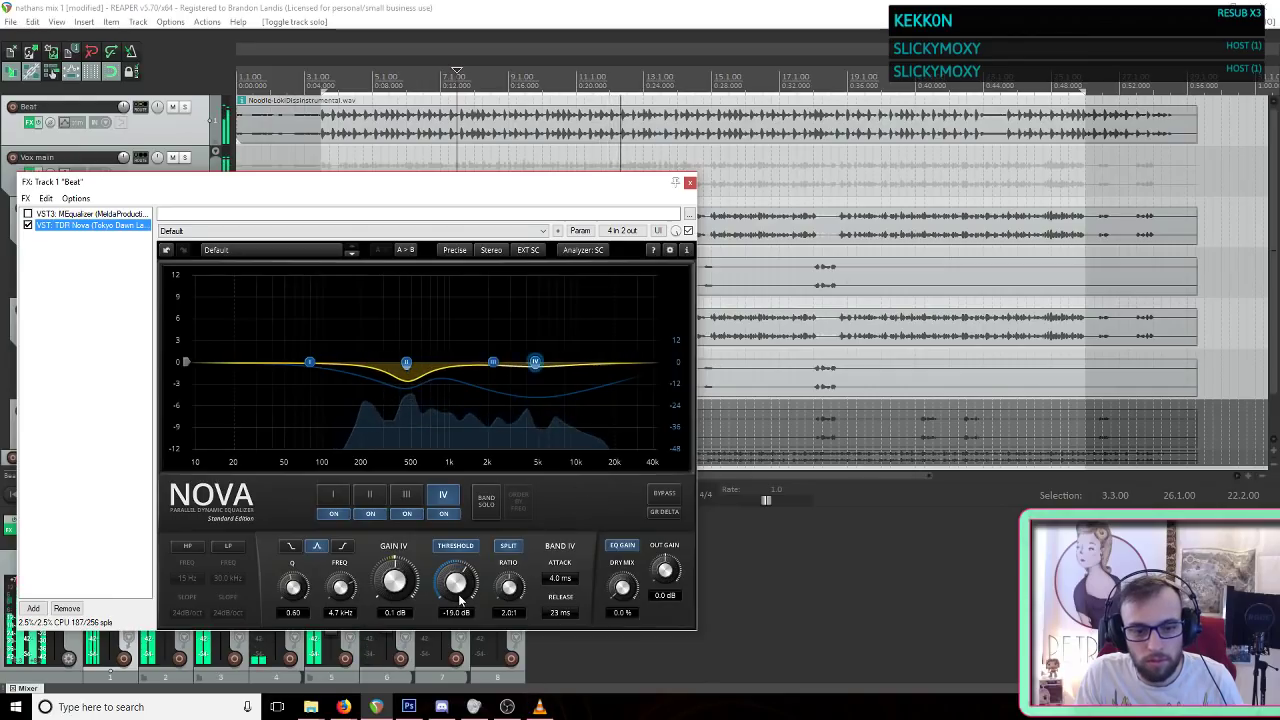
mouse_move(456, 582)
left_mouse_down()
mouse_move(456, 629)
mouse_move(456, 545)
mouse_move(472, 575)
left_mouse_up()
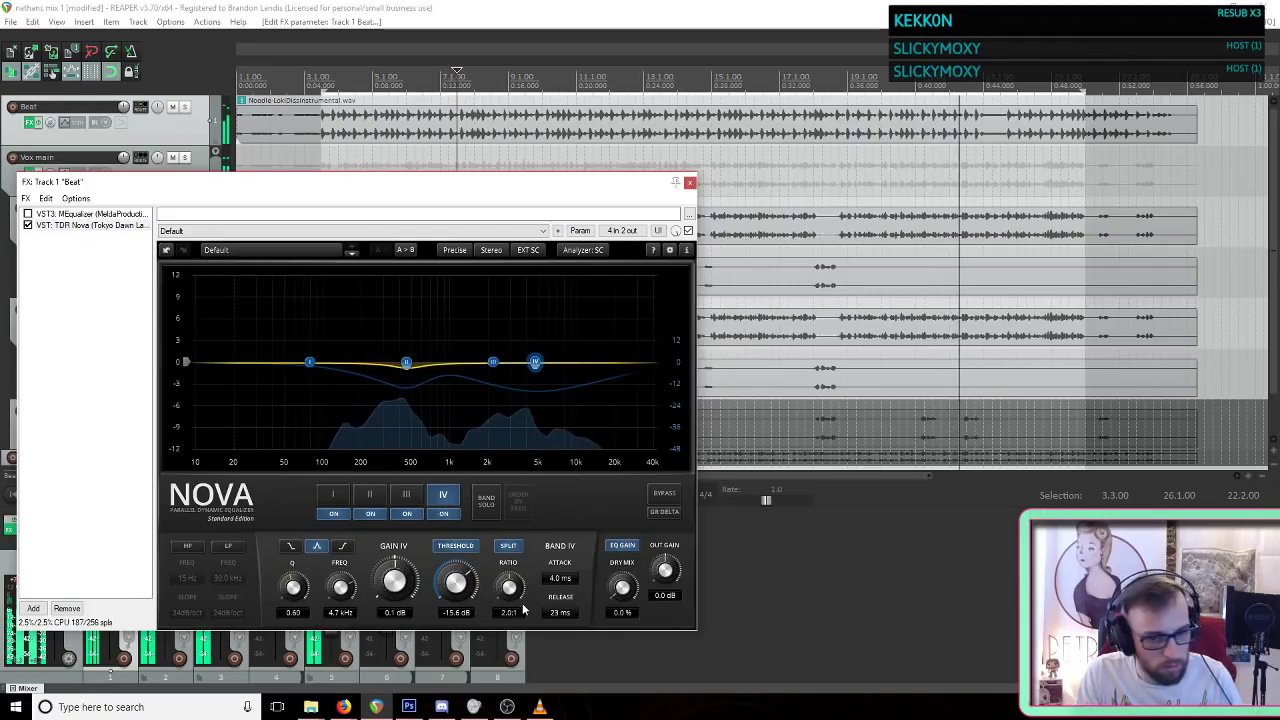
left_click_drag(463, 580, 521, 604)
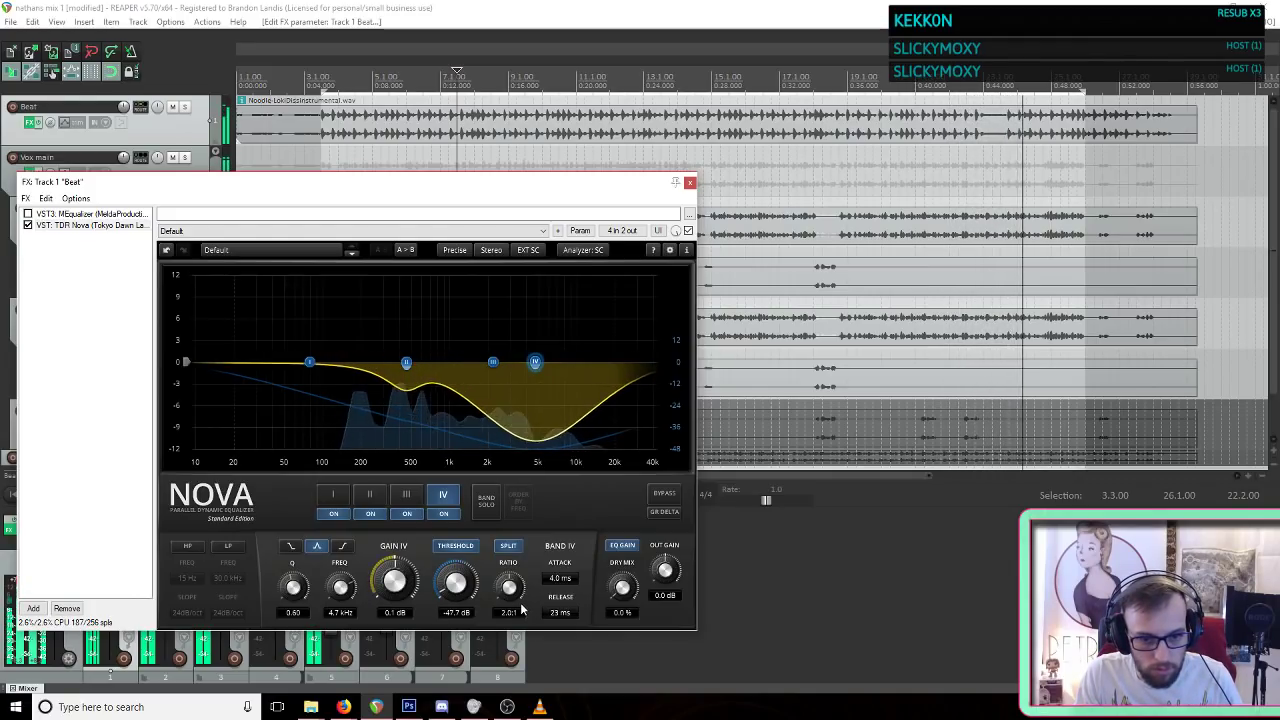
key("ctrl+z")
left_click(69, 227)
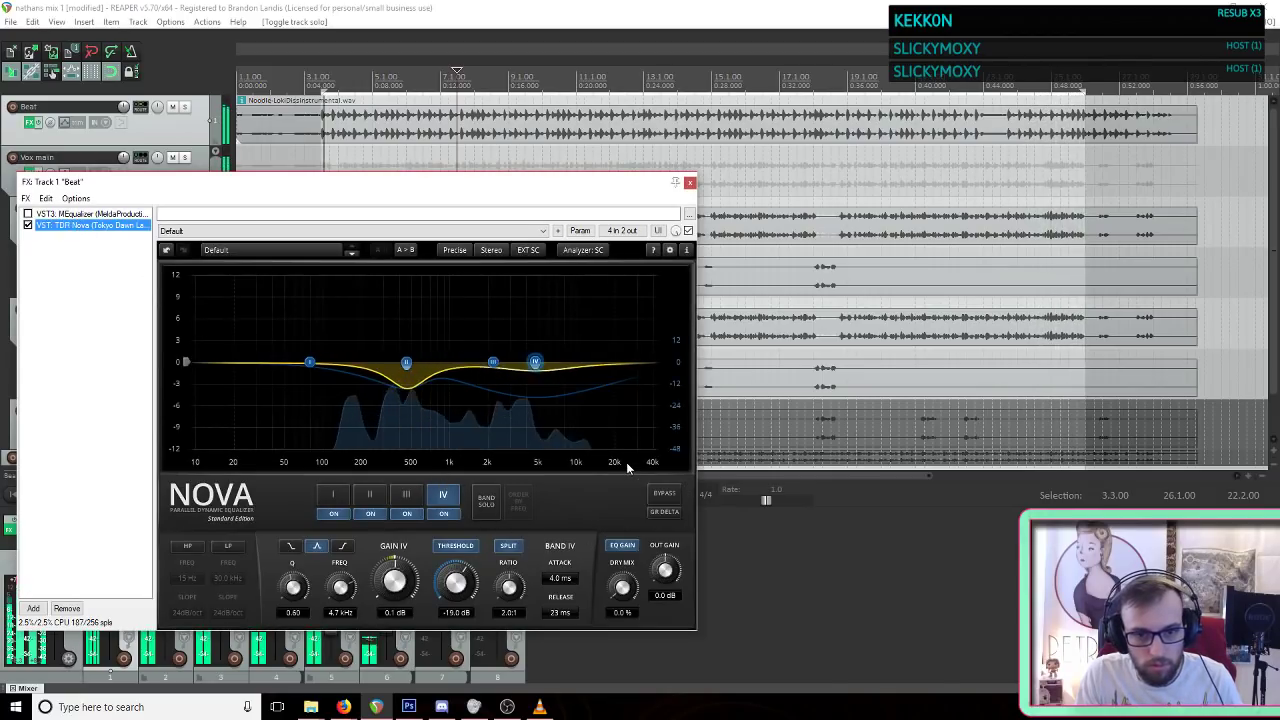
Step: Stop playback and compare the MEqualizer curve with the TDR Nova curve in the Beat track's effects chain
left_click(822, 10)
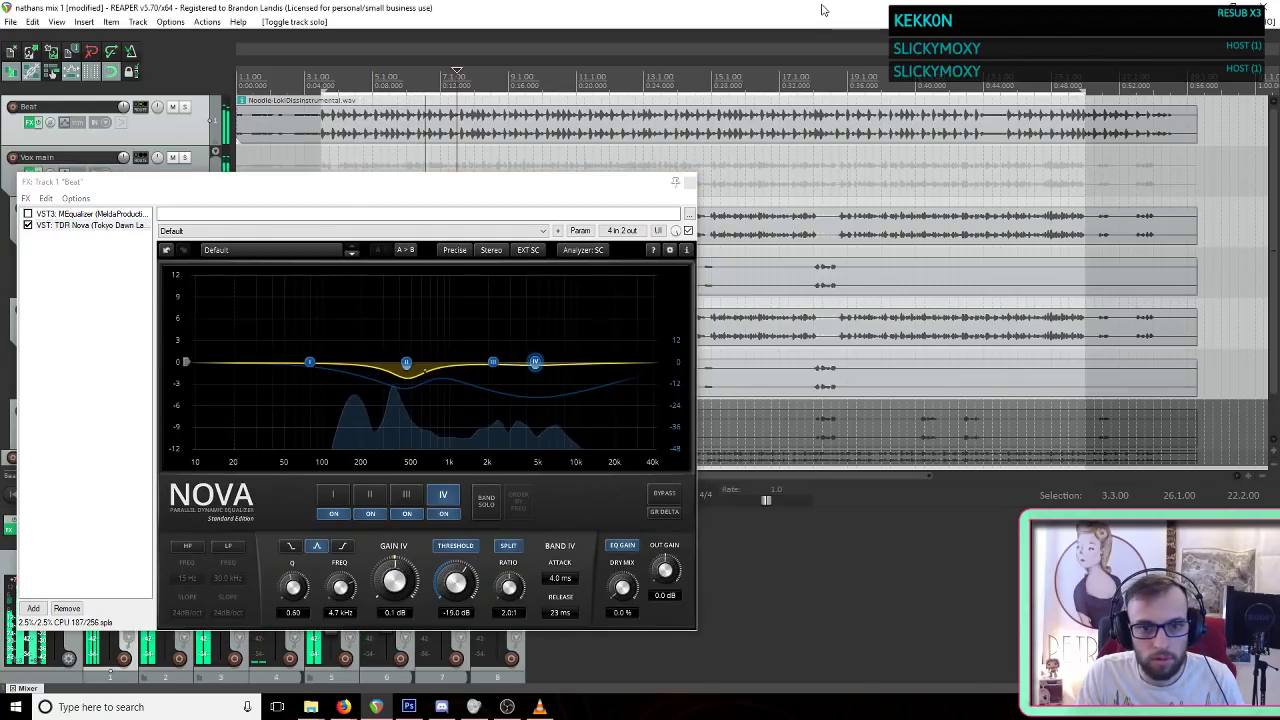
key("space")
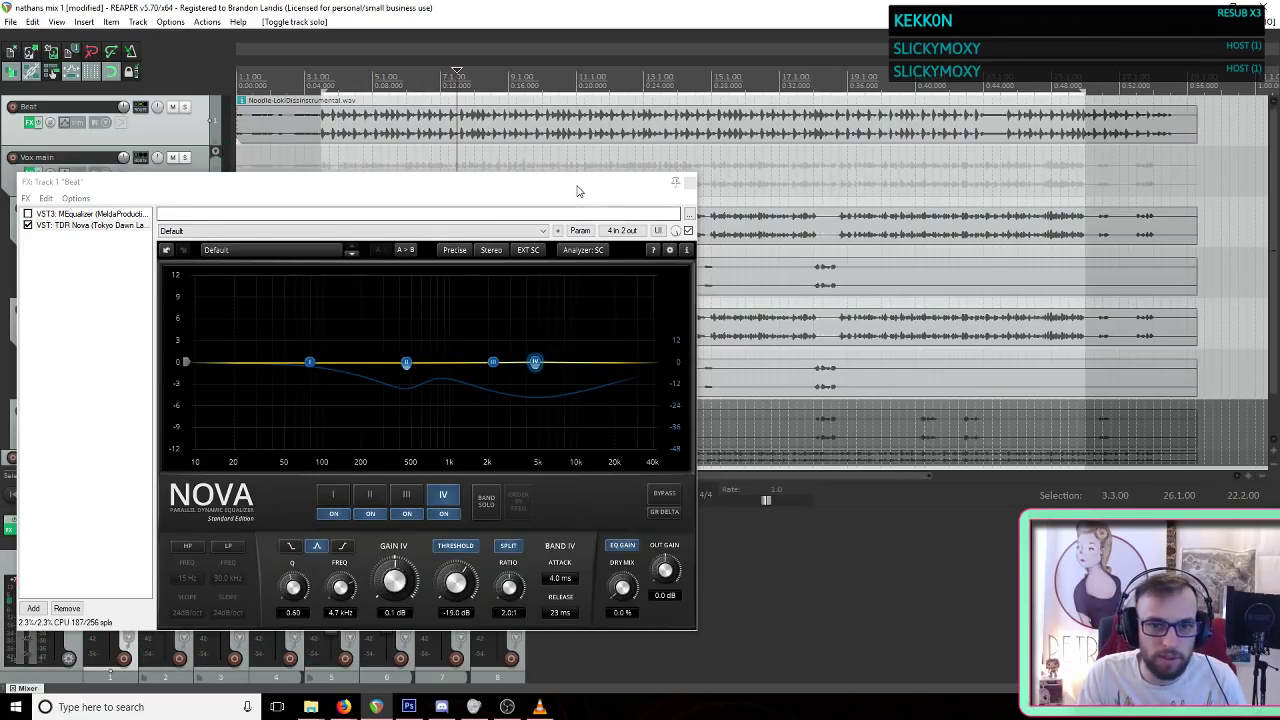
left_click_drag(577, 190, 720, 155)
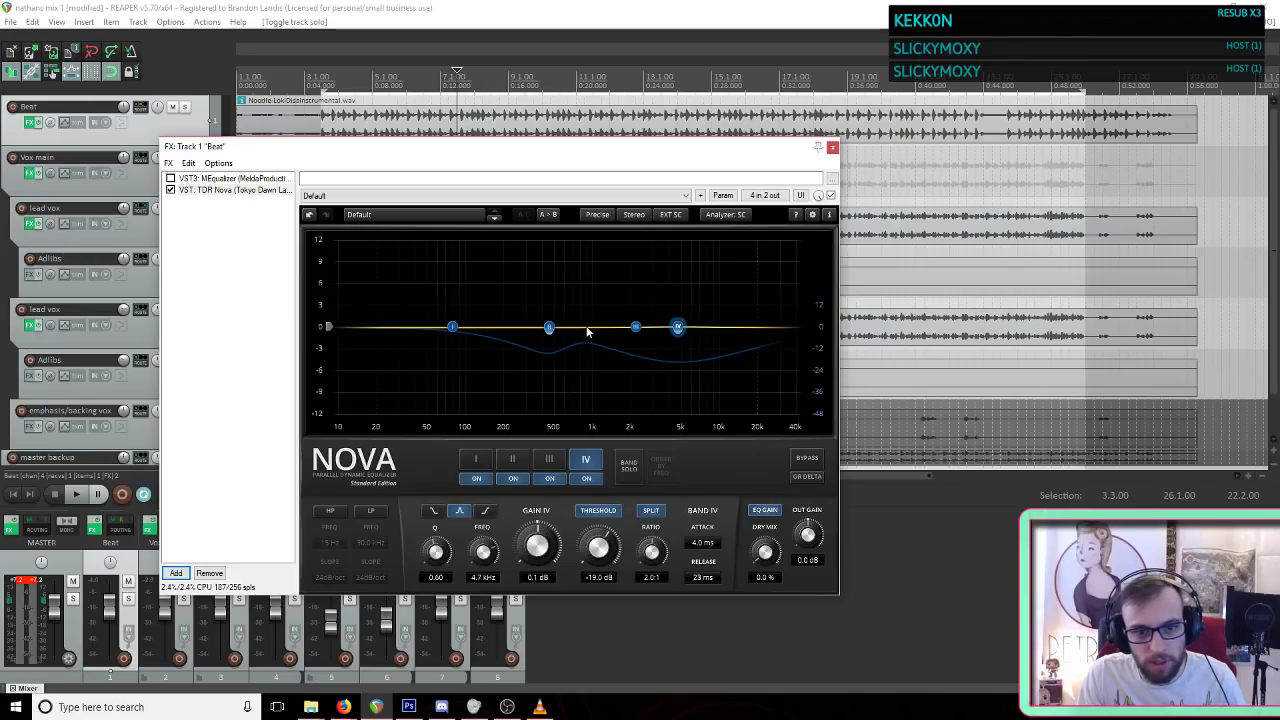
left_click(233, 179)
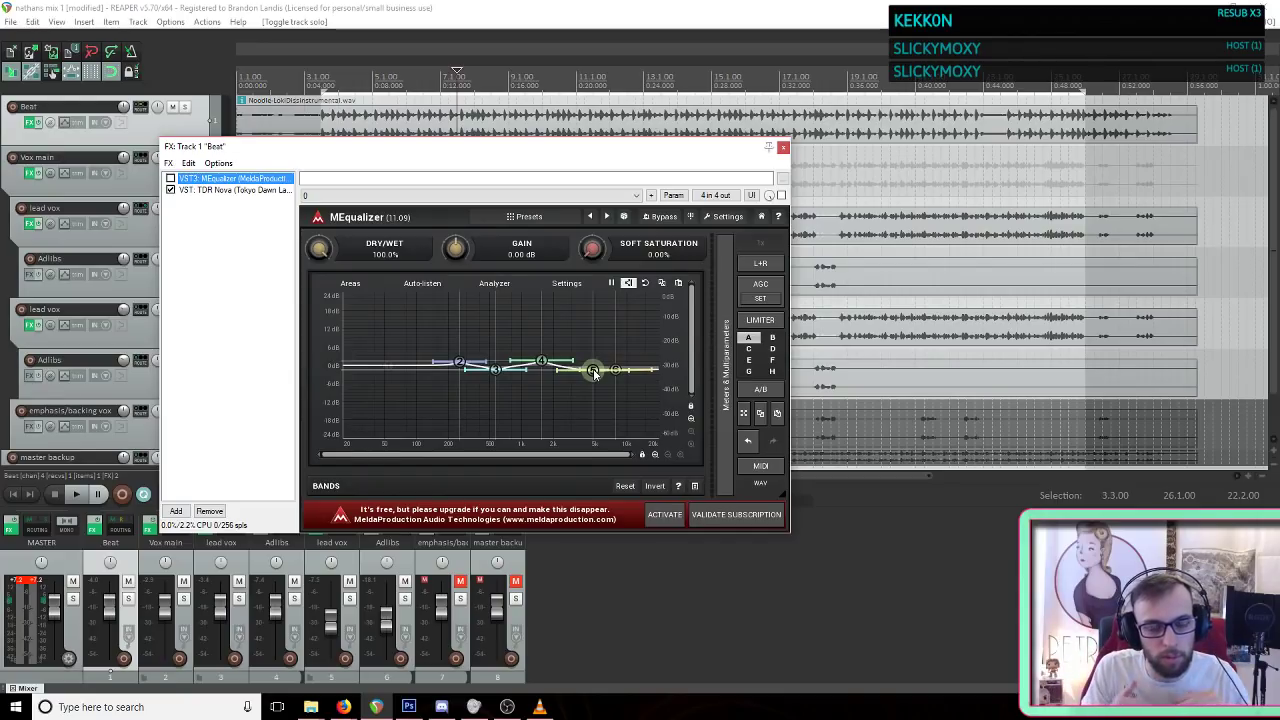
left_click(237, 192)
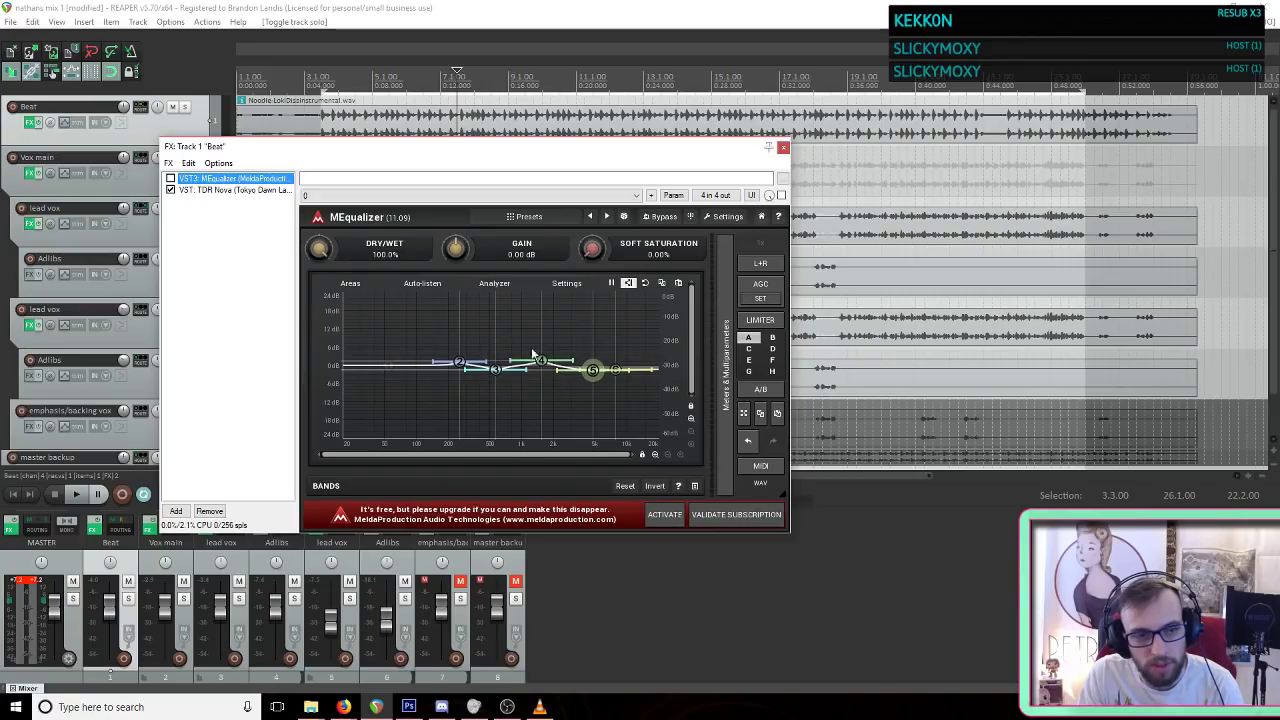
left_click(233, 190)
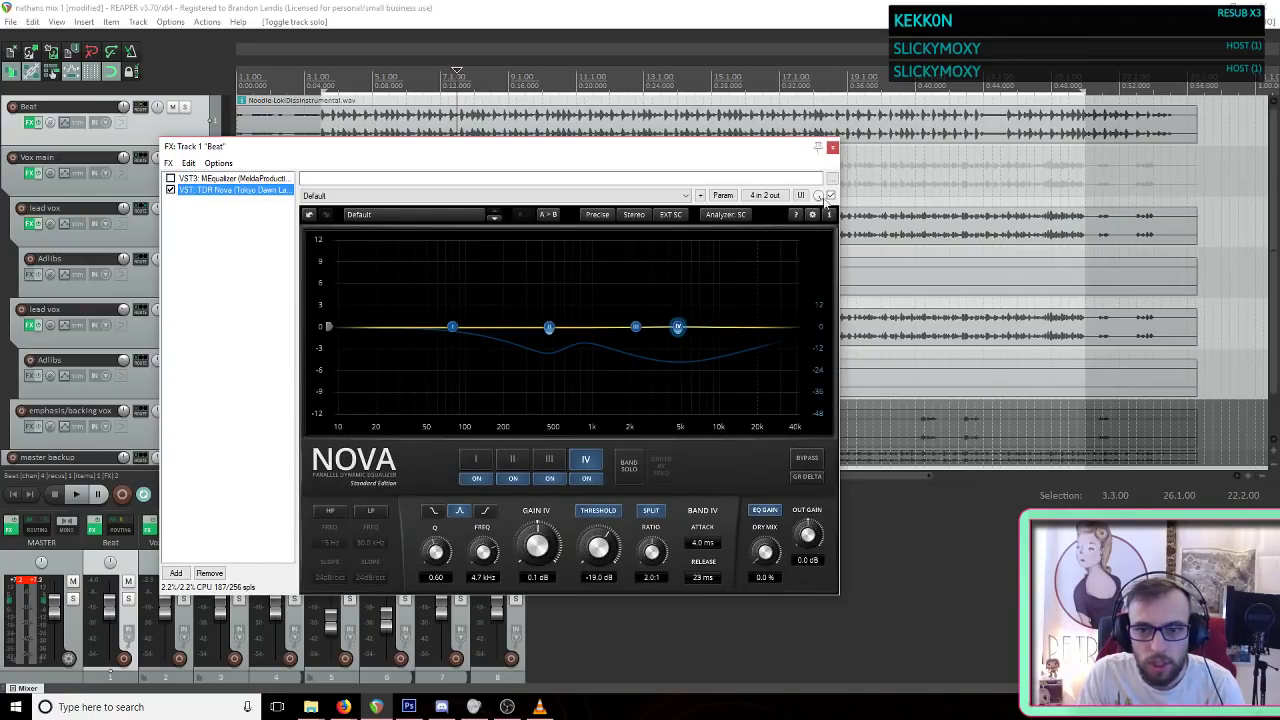
Step: Close the Beat track's effects chain and save the project
left_click(833, 148)
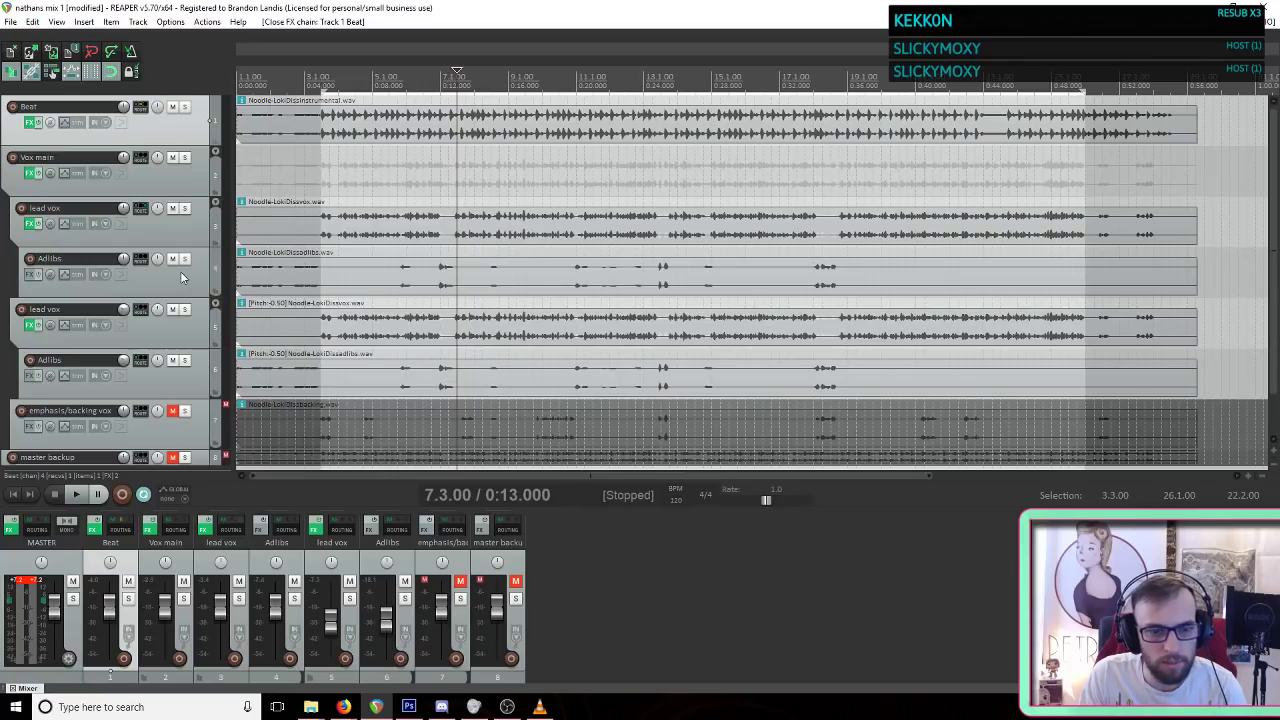
left_click(10, 21)
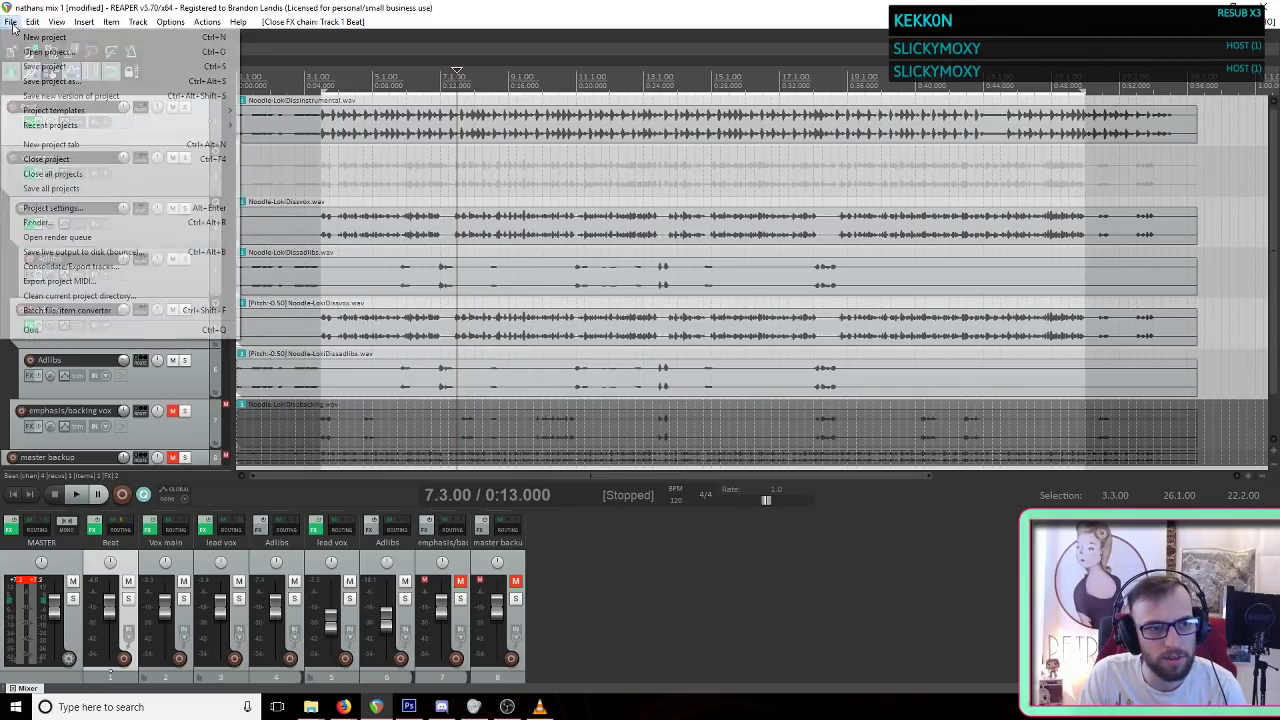
left_click(40, 70)
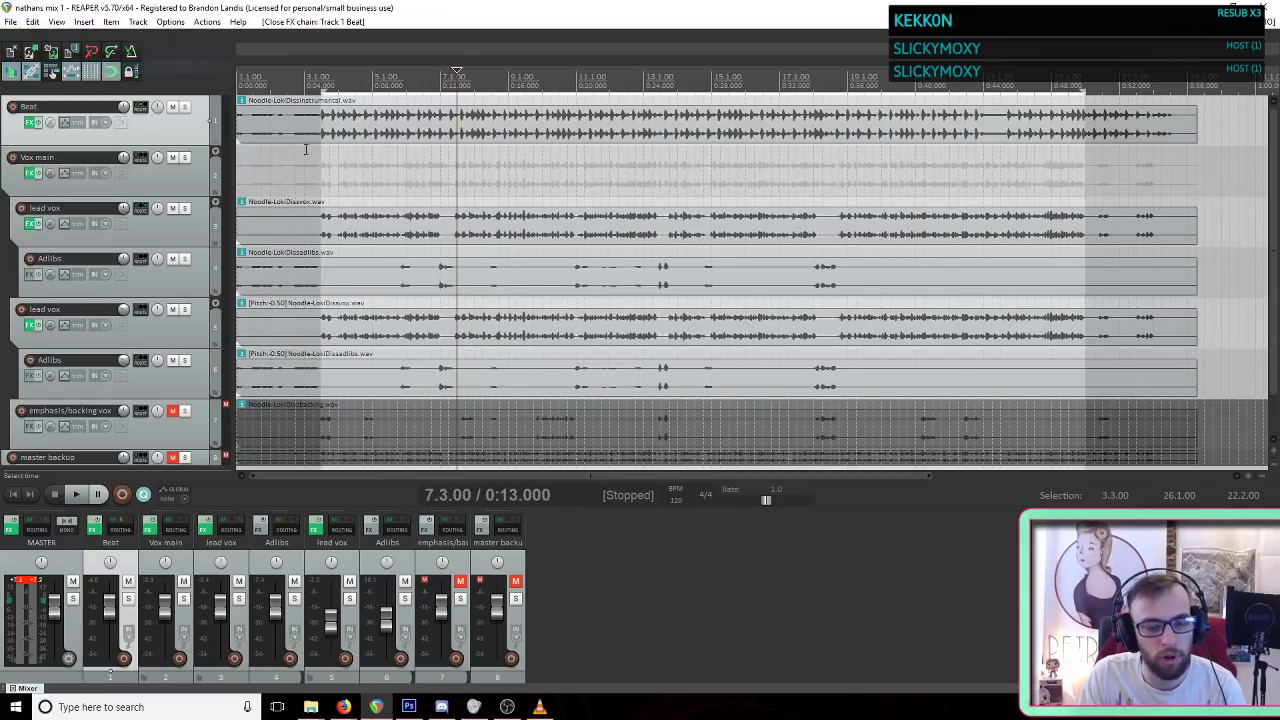
Step: Unmute the emphasis/backing vox track, audition it in the mix from 6.2.00, and save the project
left_click(416, 187)
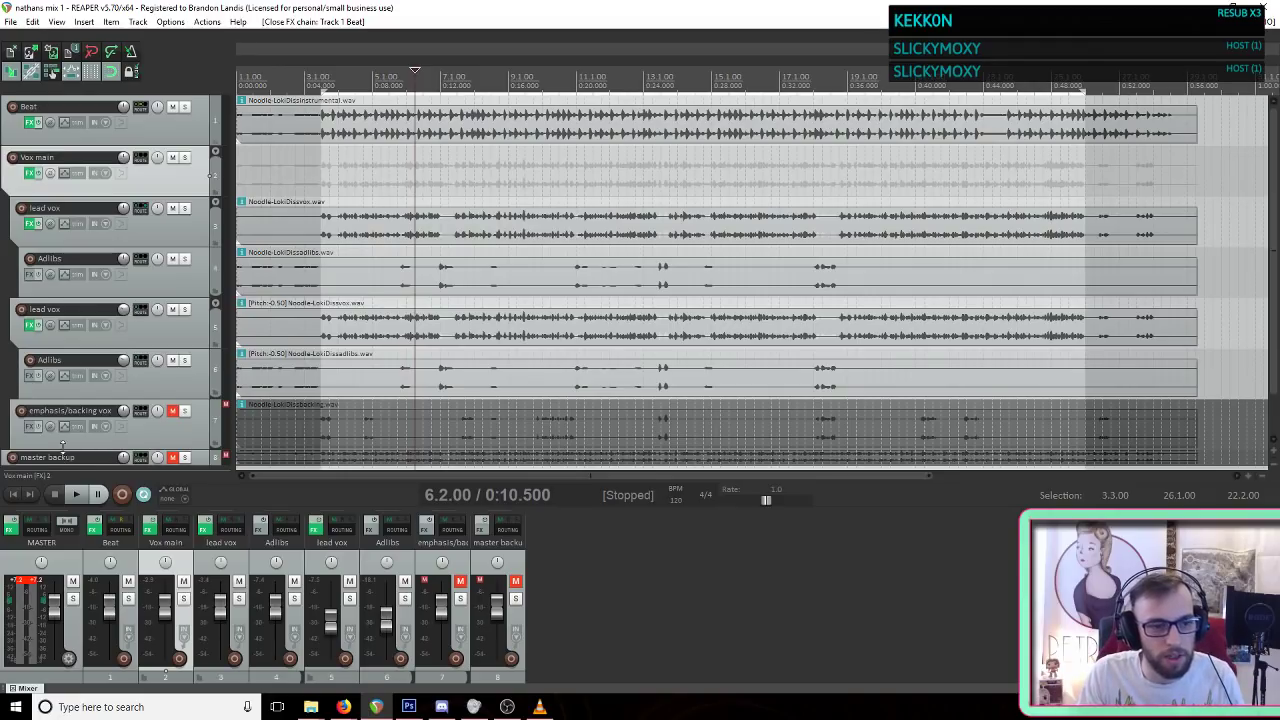
scroll(193, 409, "down", 1)
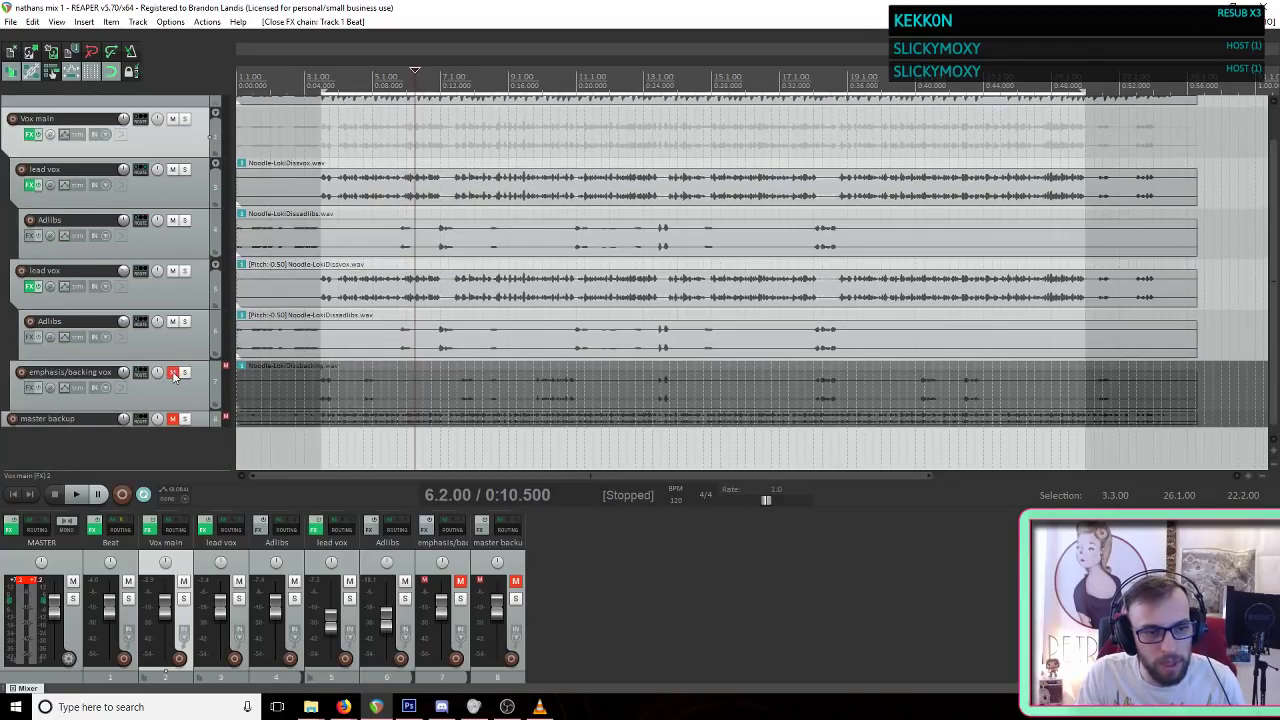
left_click(172, 373)
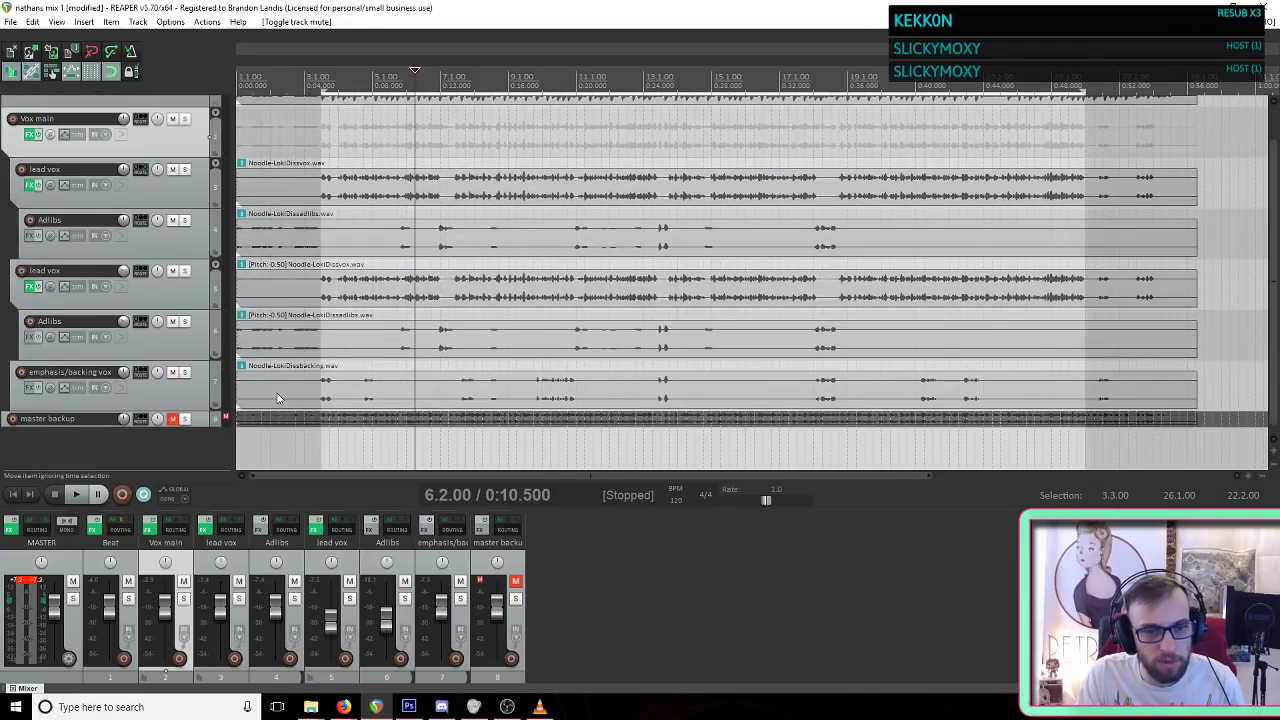
key("space")
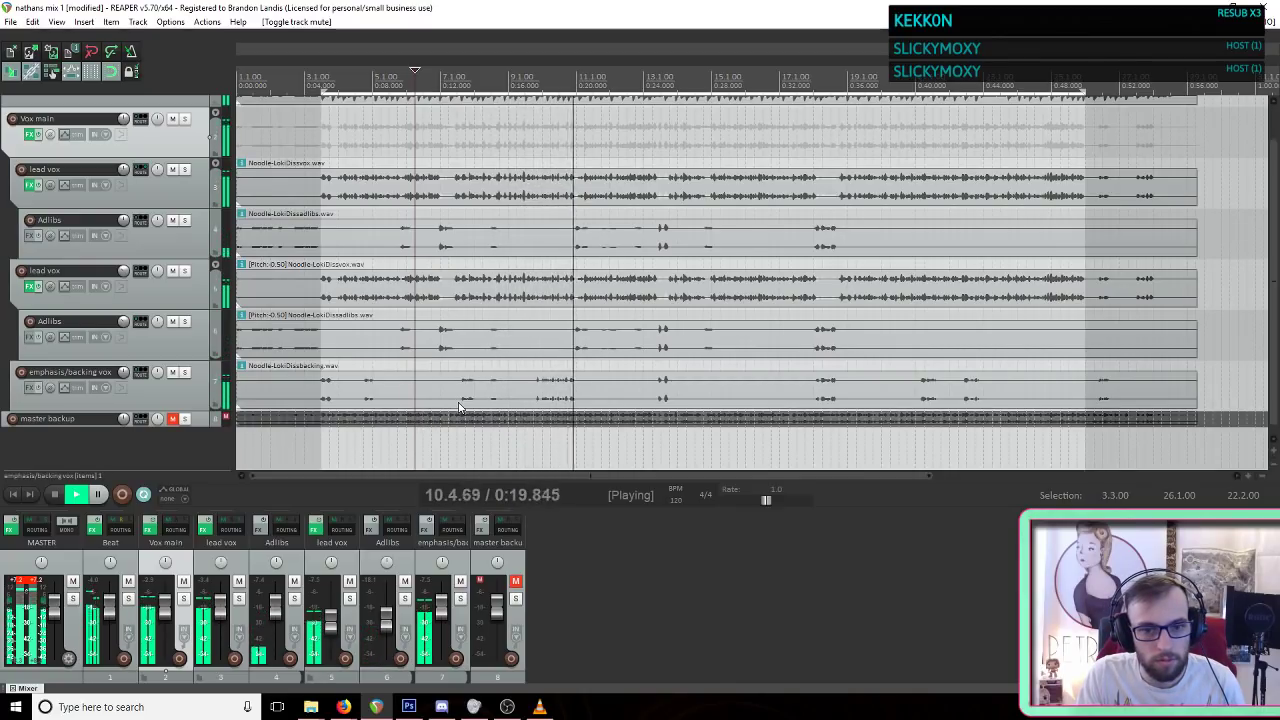
key("space")
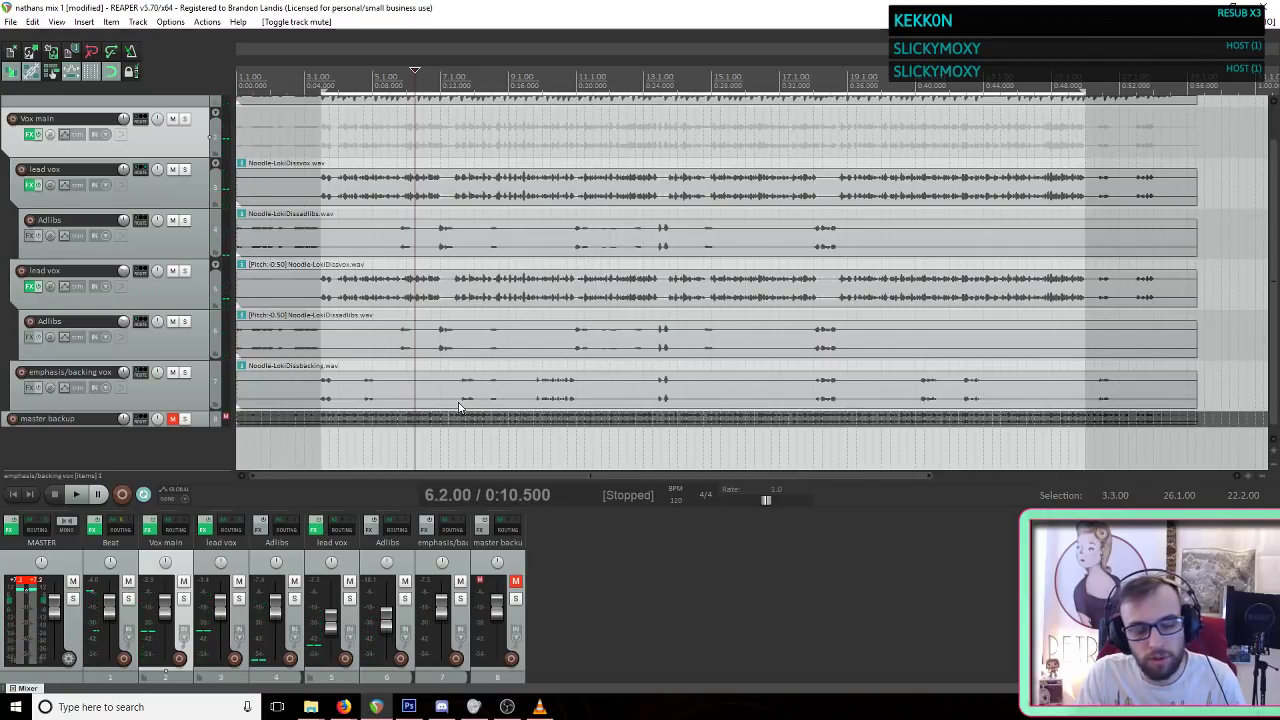
left_click(10, 21)
left_click(40, 67)
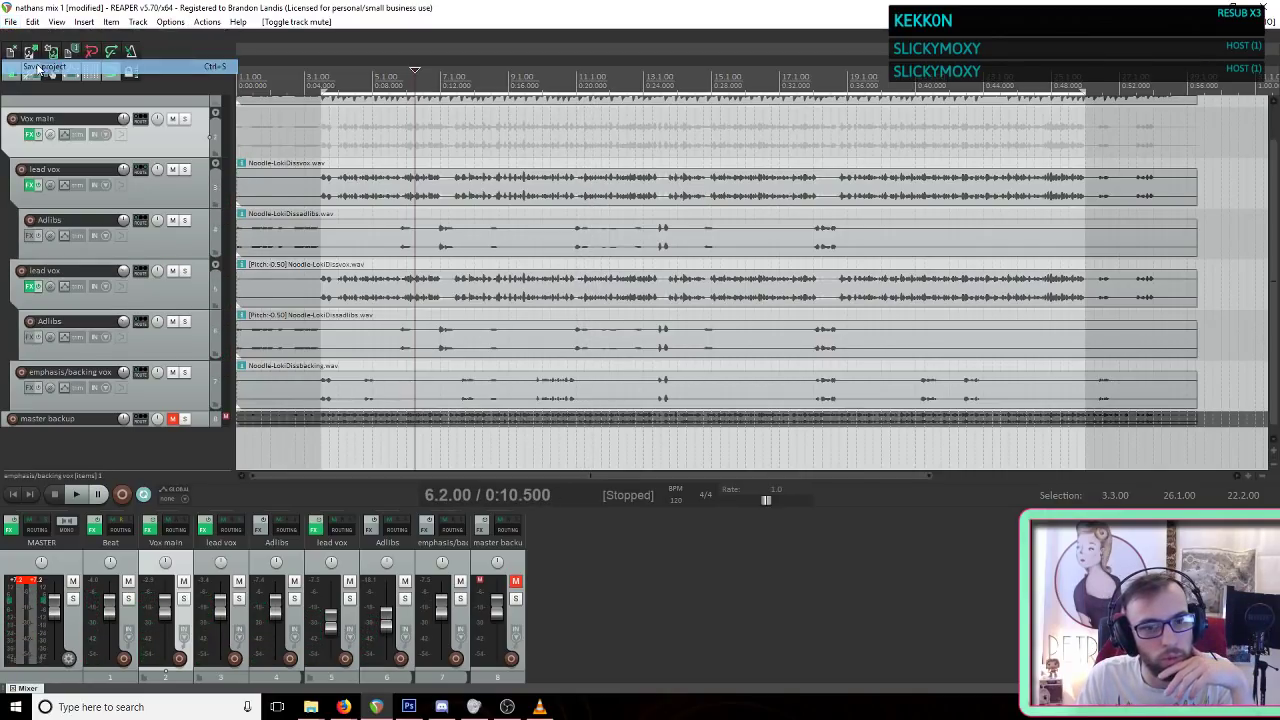
Step: Copy both Red 3 Compressors and MEqualizer from the second lead vox track's effects chain into the emphasis/backing vox track's chain
left_click(33, 288)
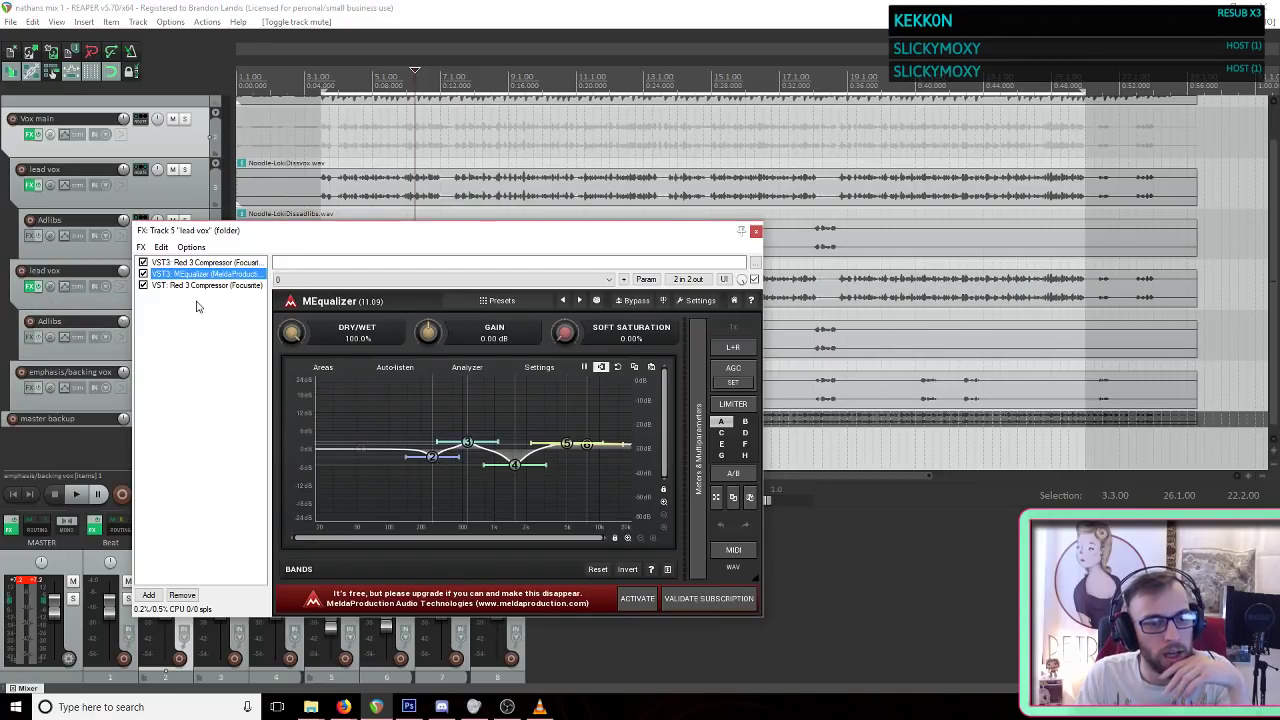
key("ctrl+a")
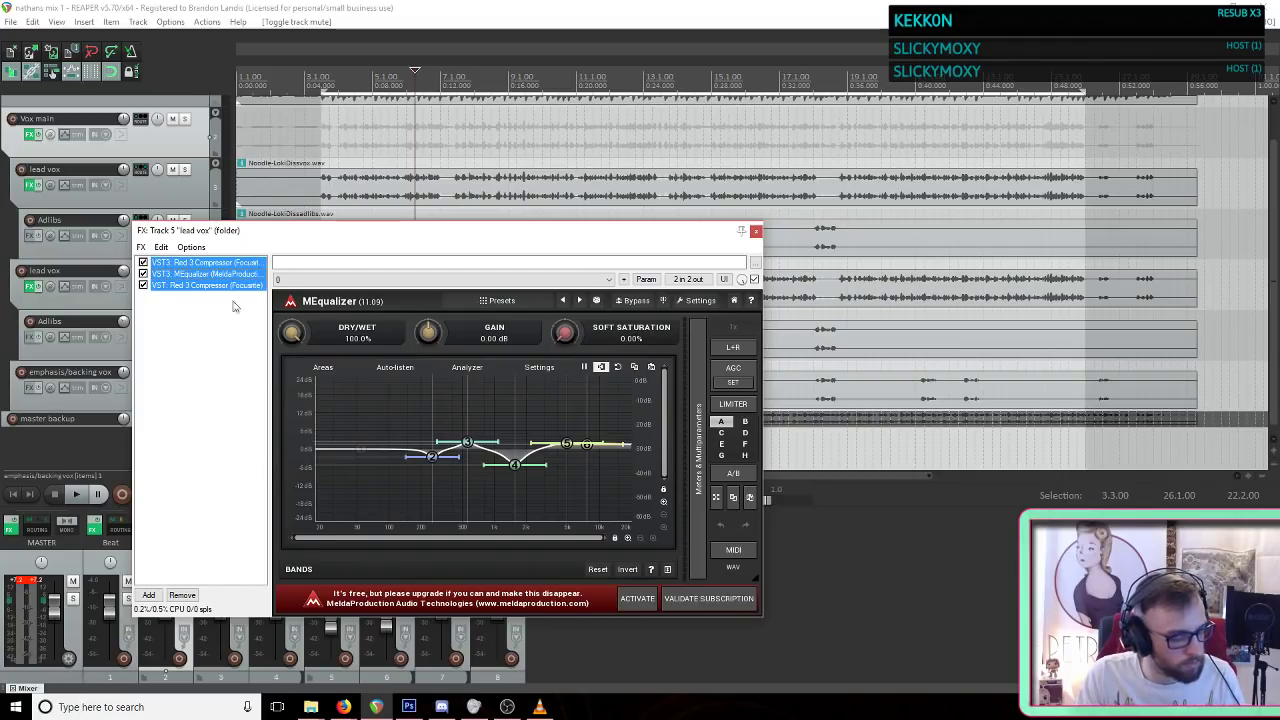
left_click(755, 231)
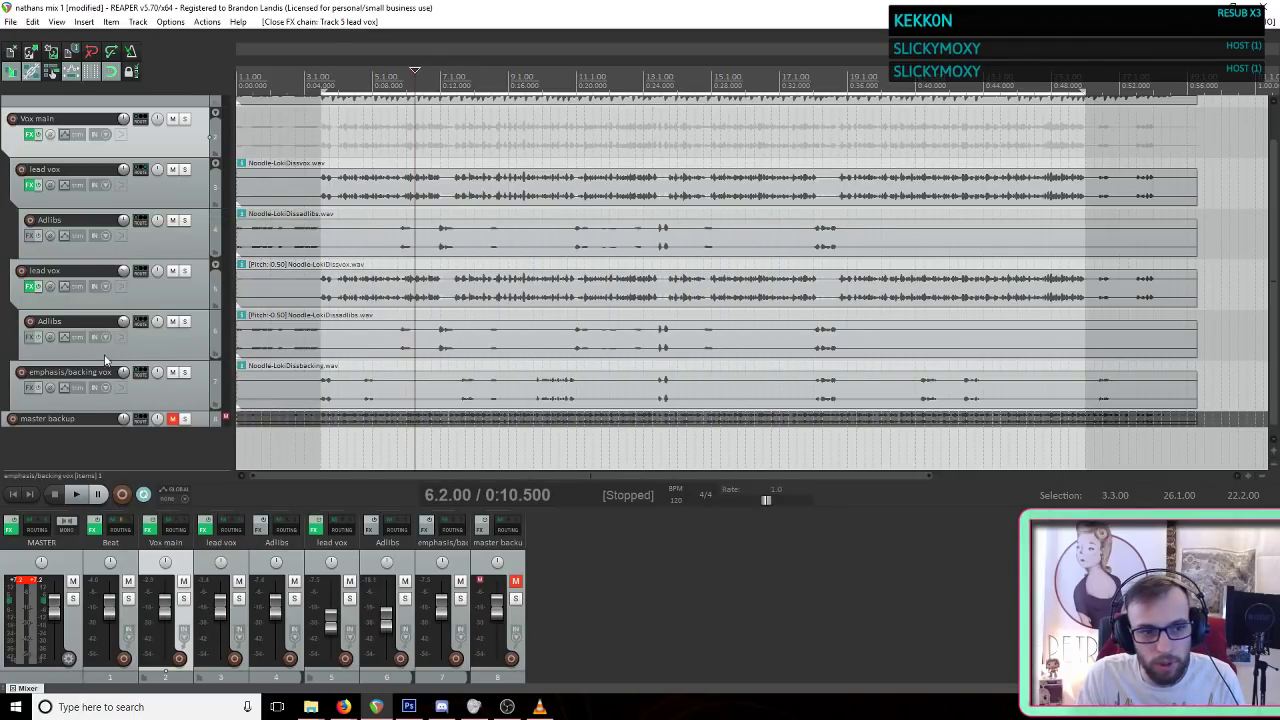
left_click(170, 352)
left_click(33, 387)
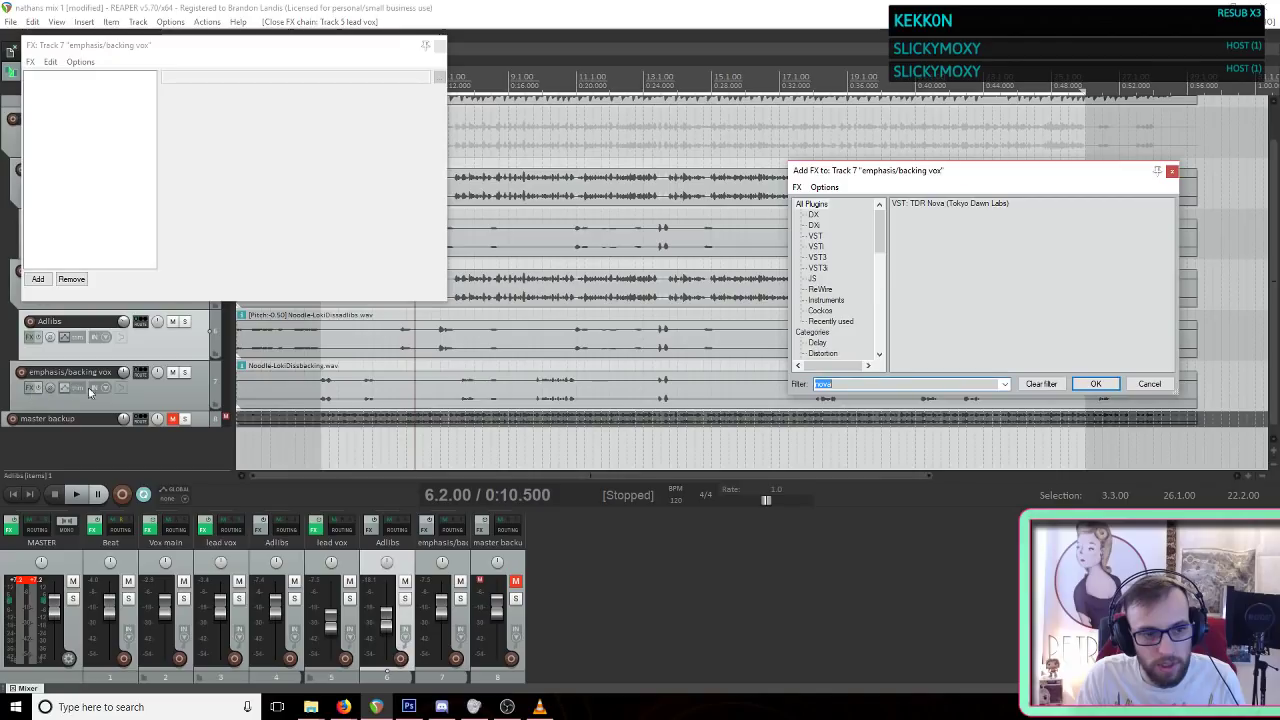
left_click(89, 217)
key("ctrl+v")
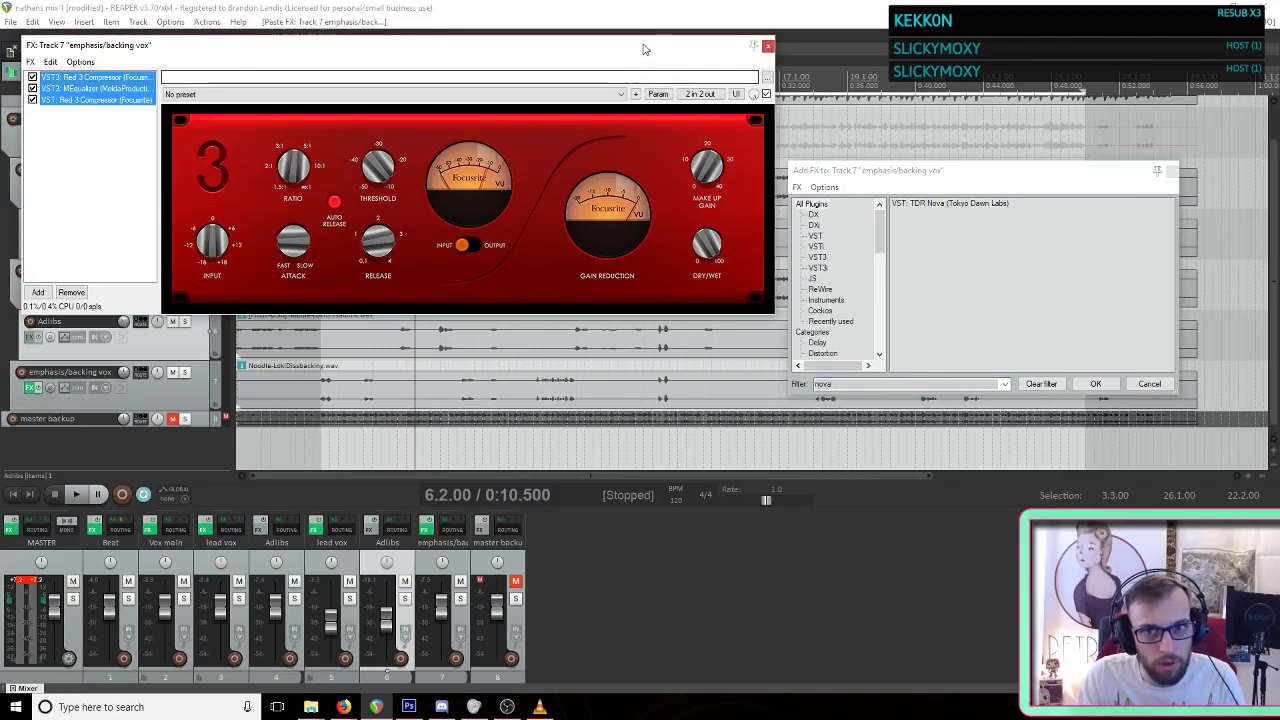
left_click(767, 46)
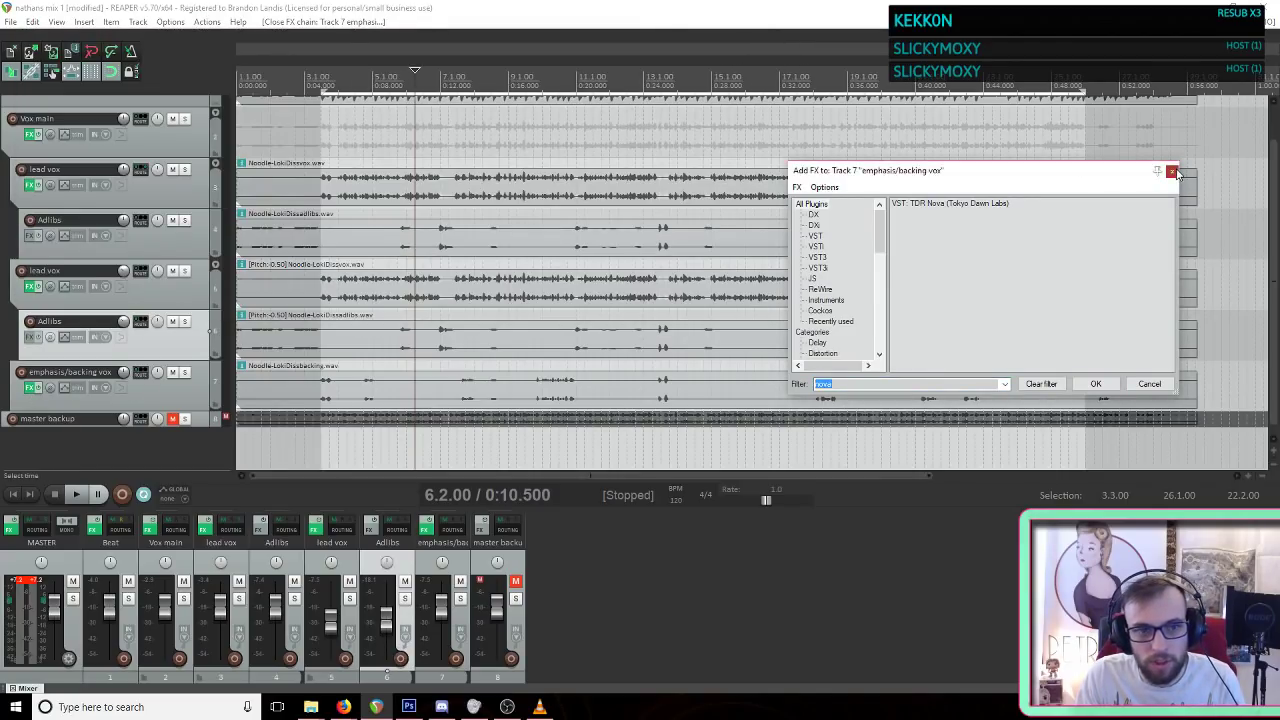
left_click(1172, 172)
Step: Select the first lead vox track and save the project
left_click(160, 198)
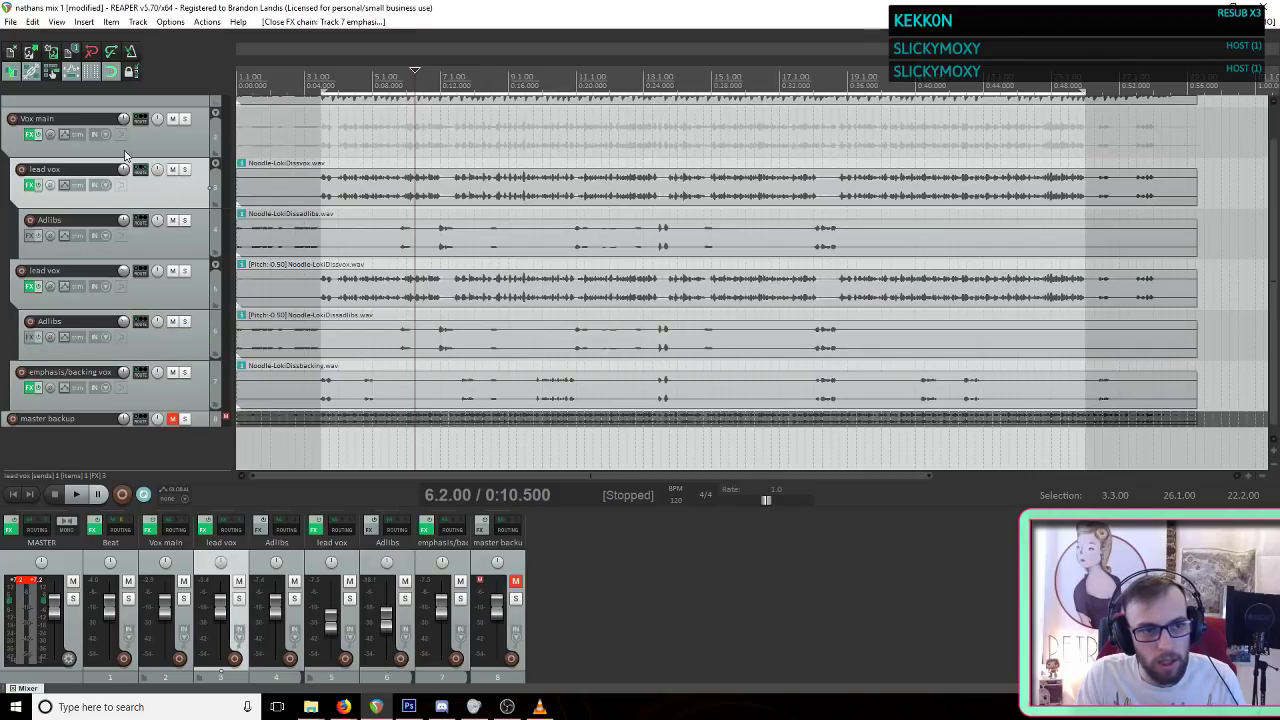
left_click(10, 21)
left_click(40, 68)
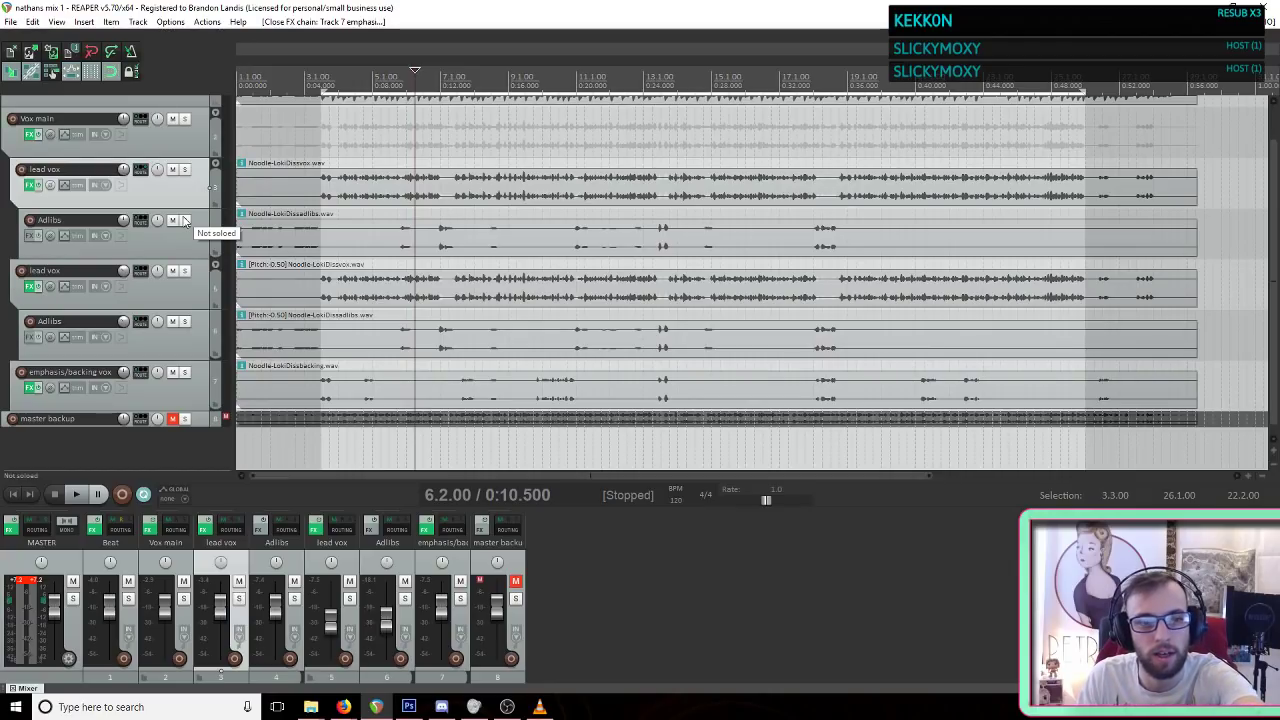
Step: Review the Red 3 Compressor in the emphasis/backing vox track's effects chain and close the chain
left_click(165, 399)
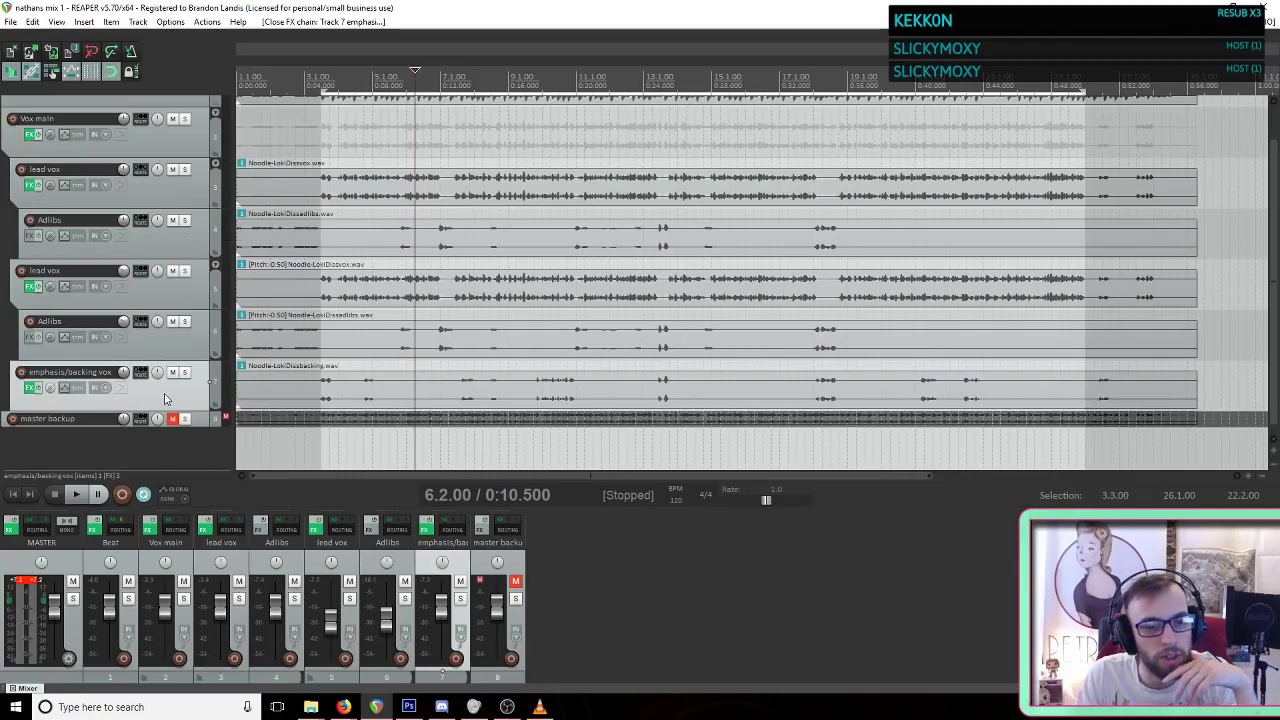
left_click(31, 387)
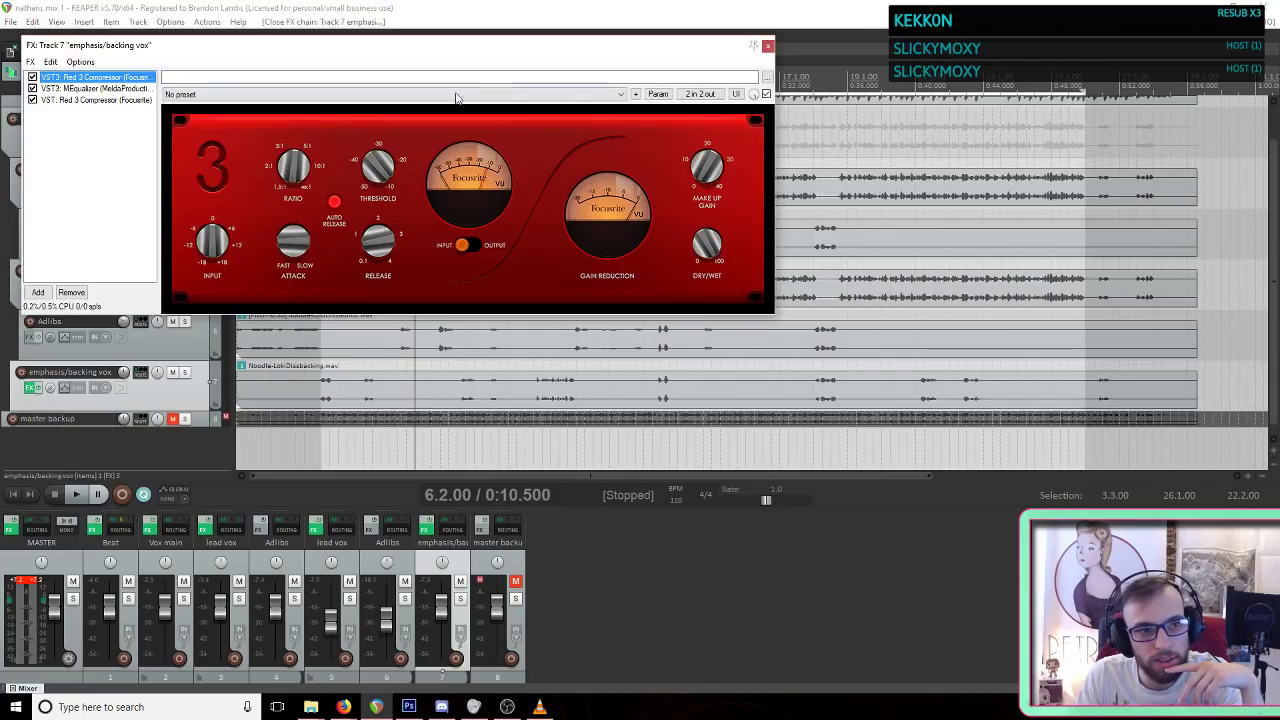
left_click(768, 46)
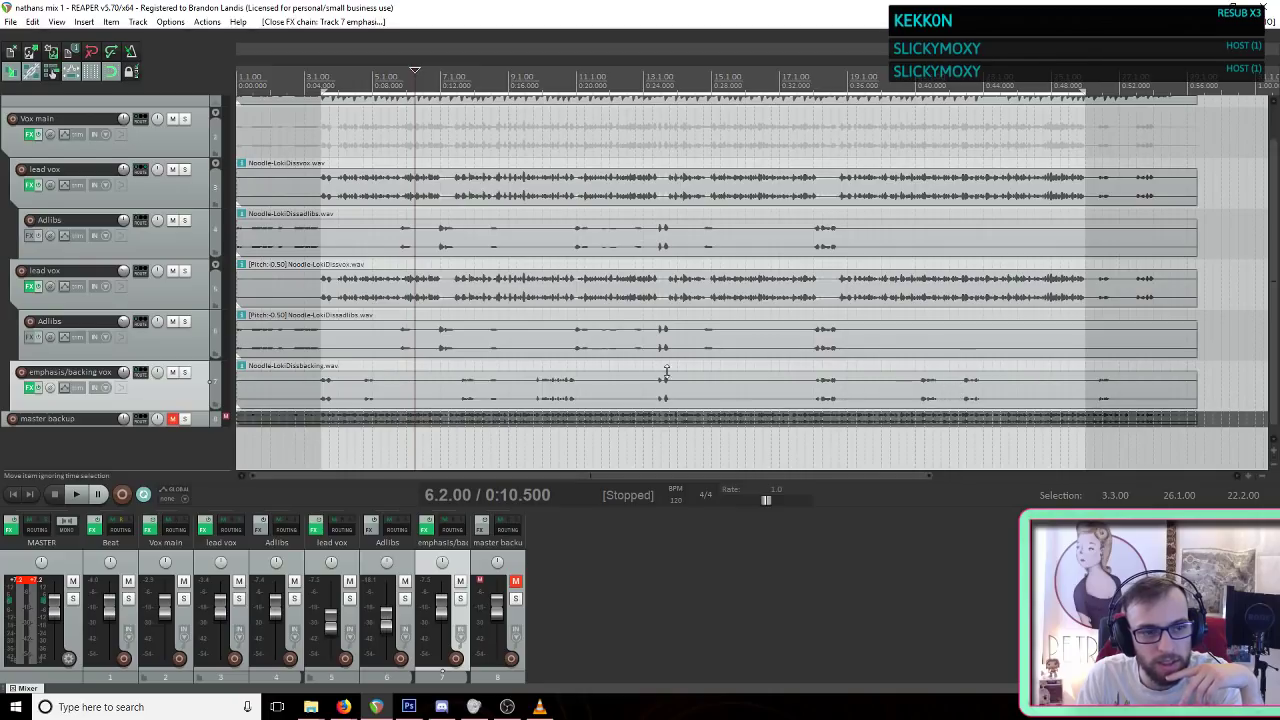
left_click(135, 194)
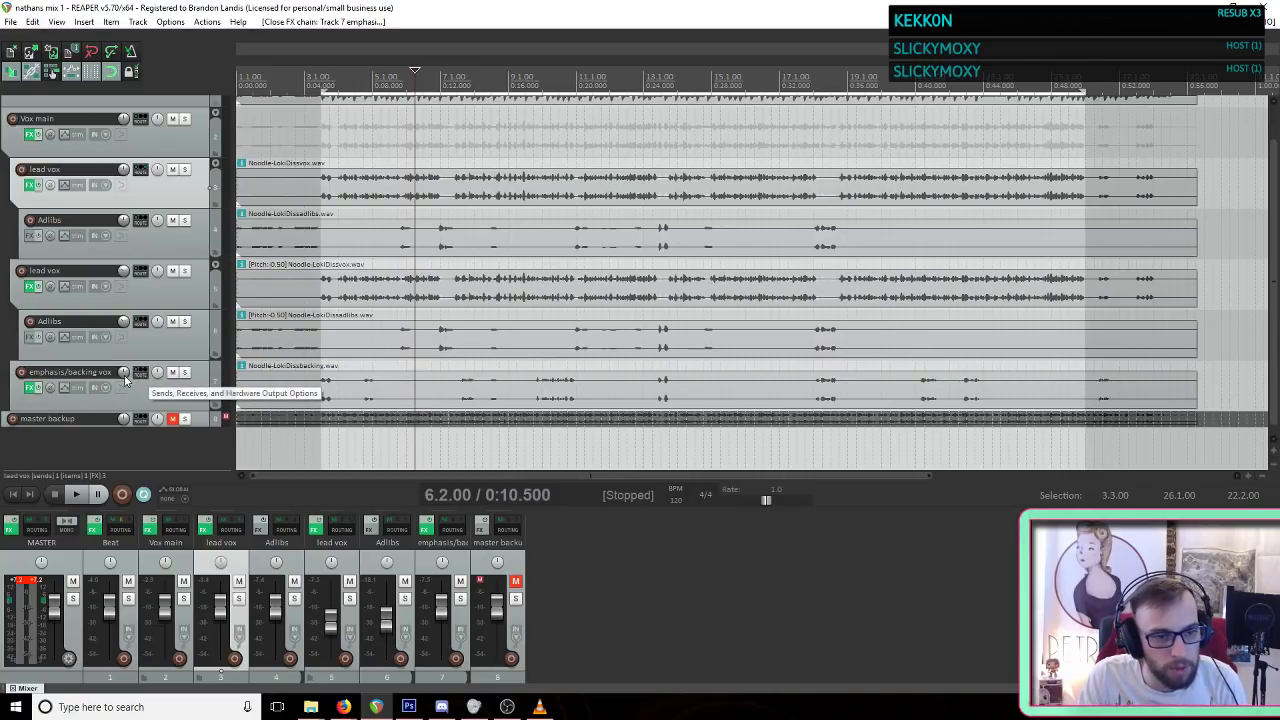
Step: Lower the emphasis/backing vox track's volume to about -3 dB during playback from 9.3.00, and save the project
left_click(526, 350)
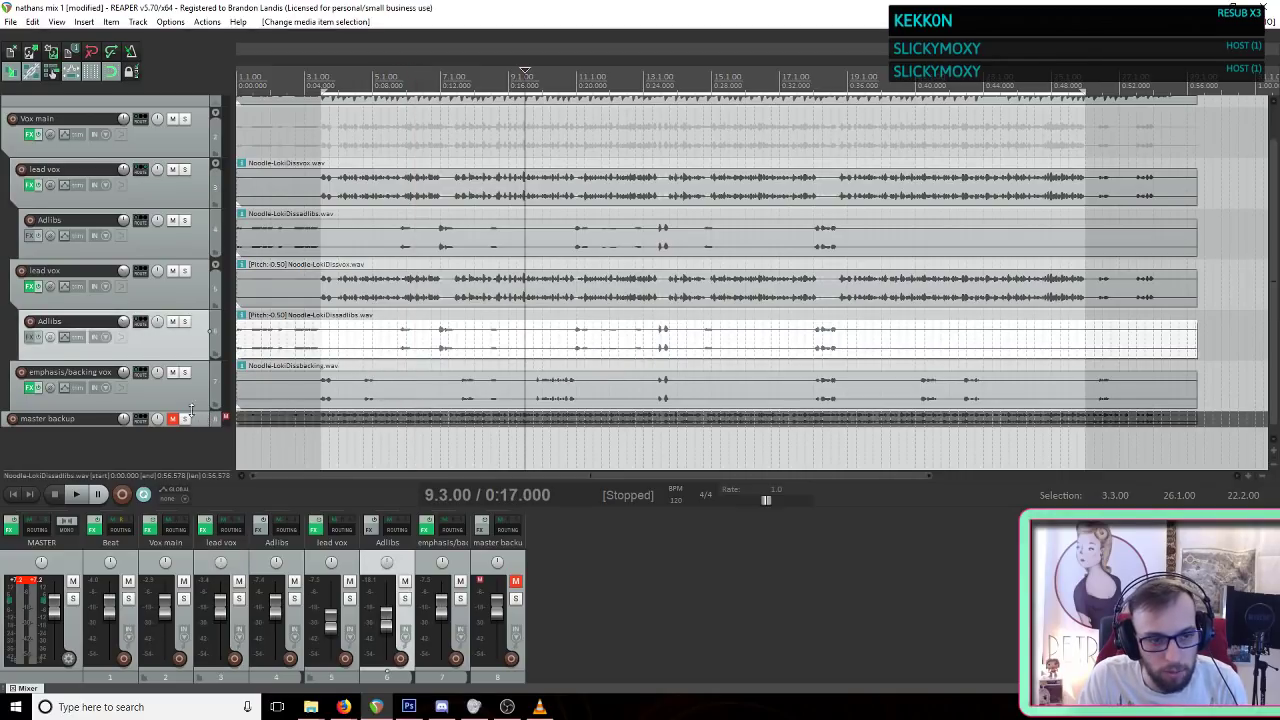
key("space")
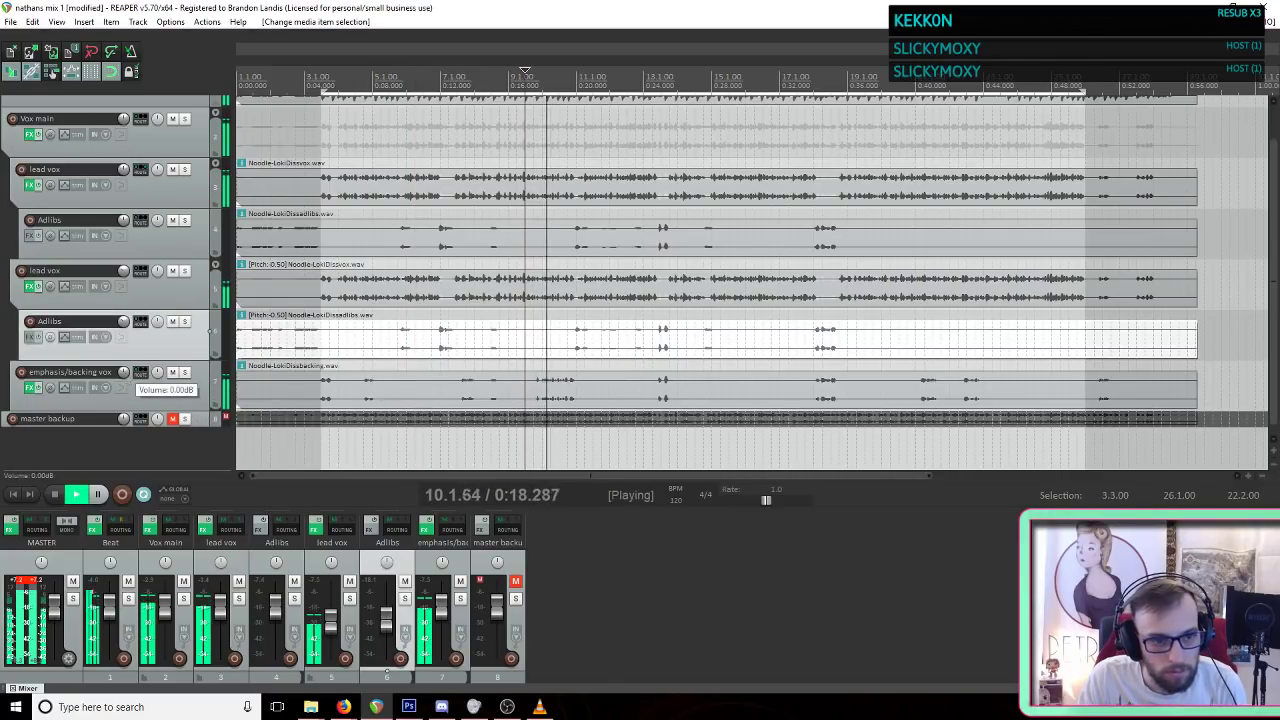
left_click_drag(126, 376, 126, 388)
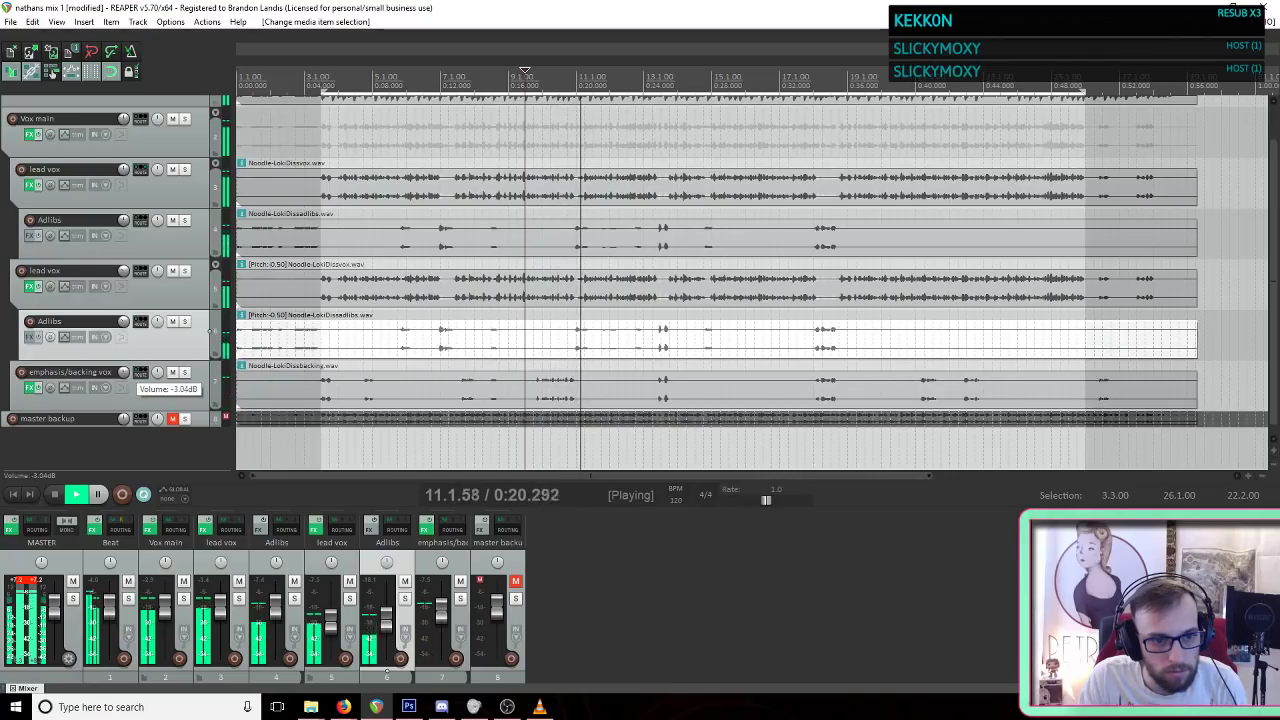
key("space")
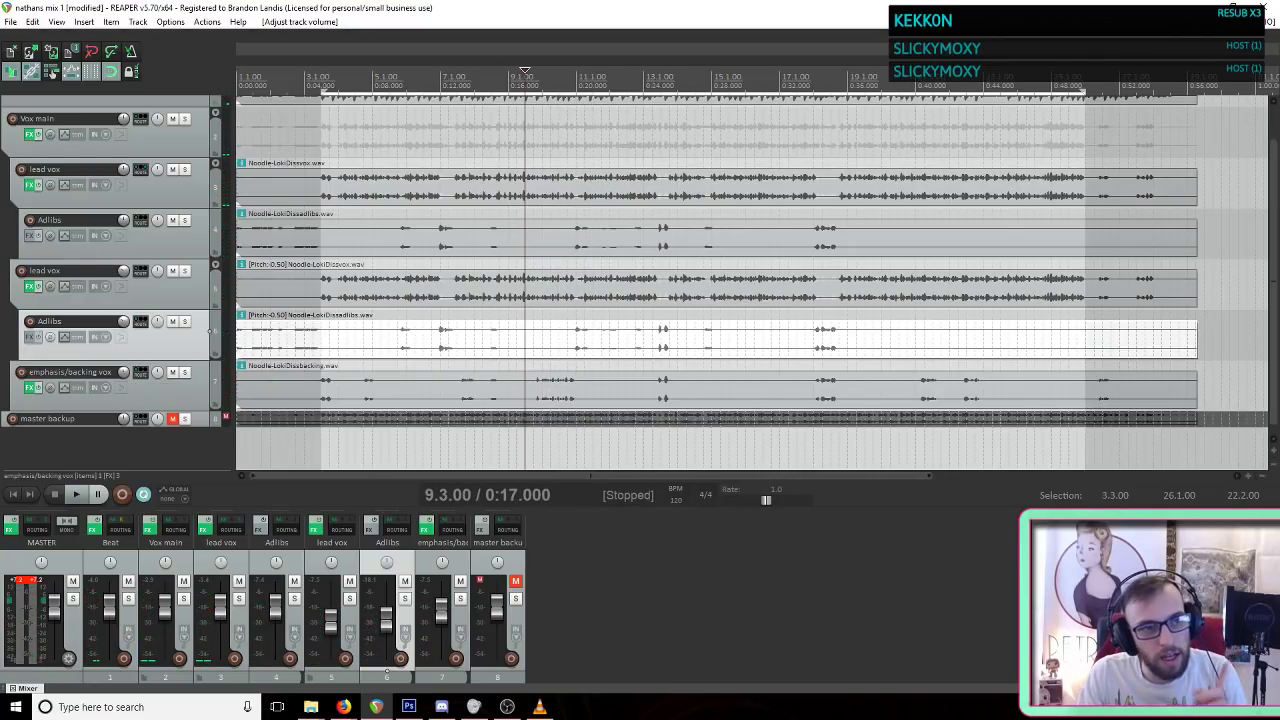
left_click(10, 21)
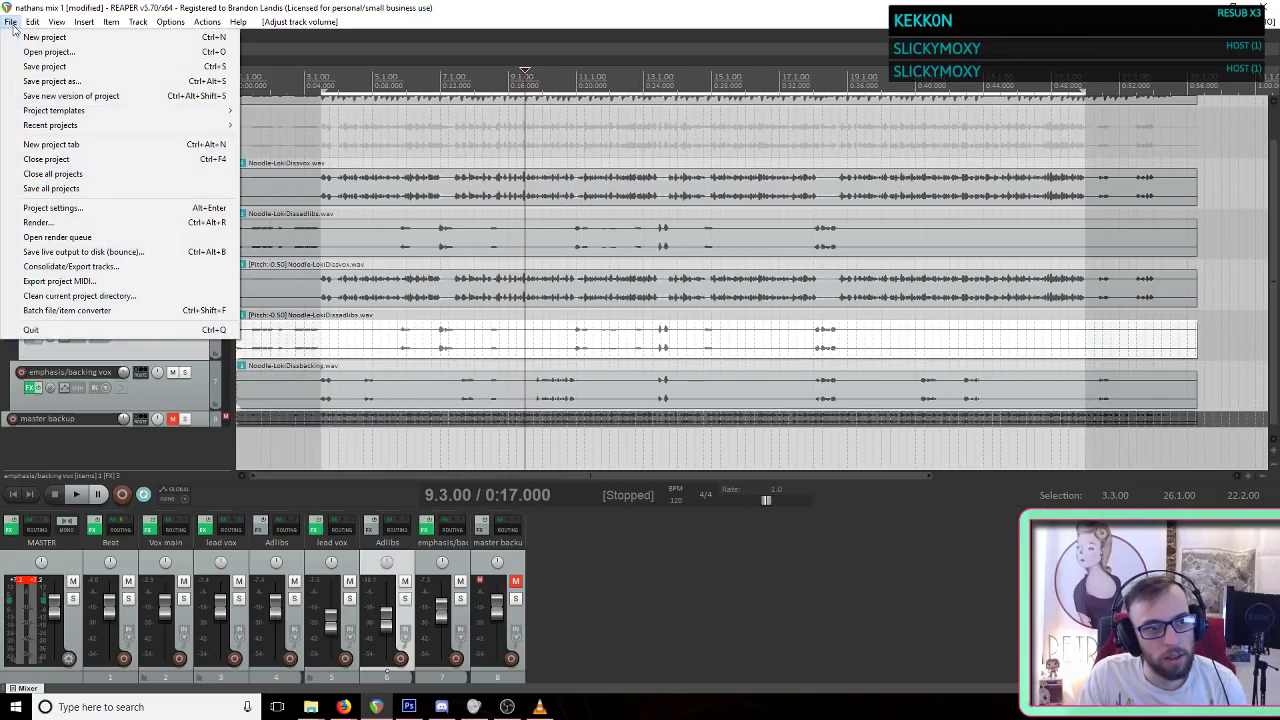
left_click(50, 70)
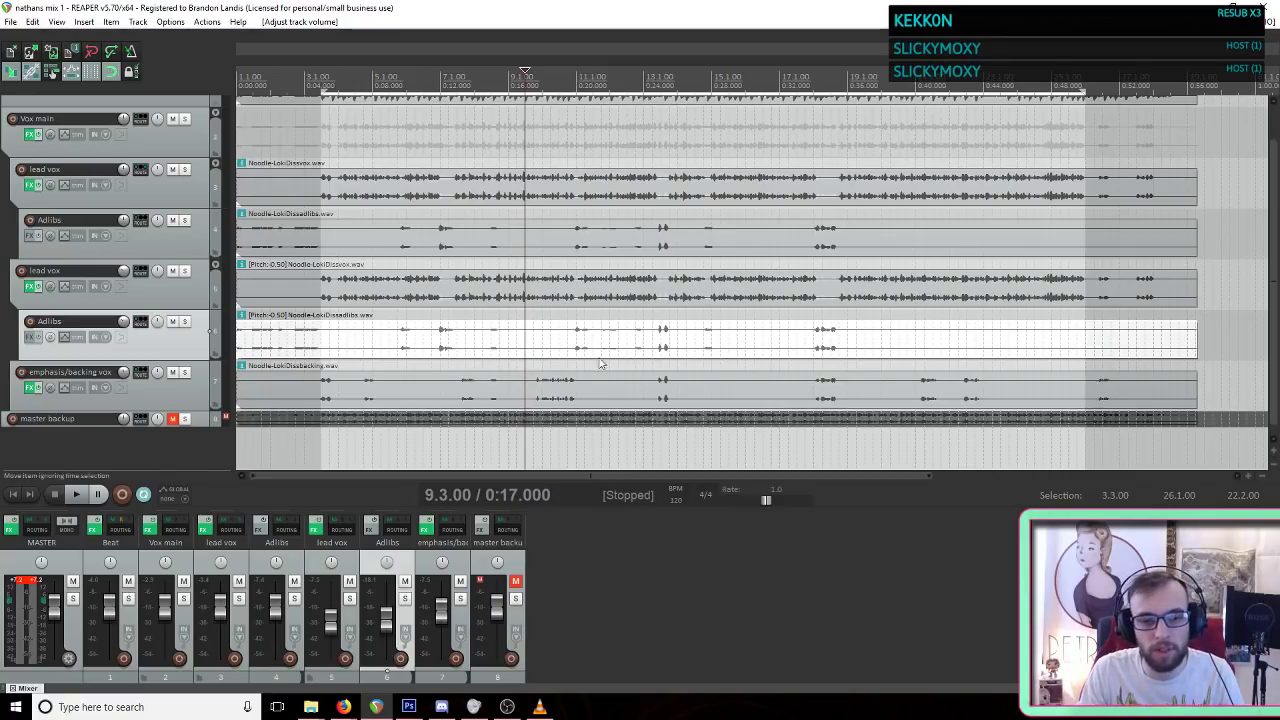
scroll(562, 412, "up", 3)
scroll(838, 400, "down", 2)
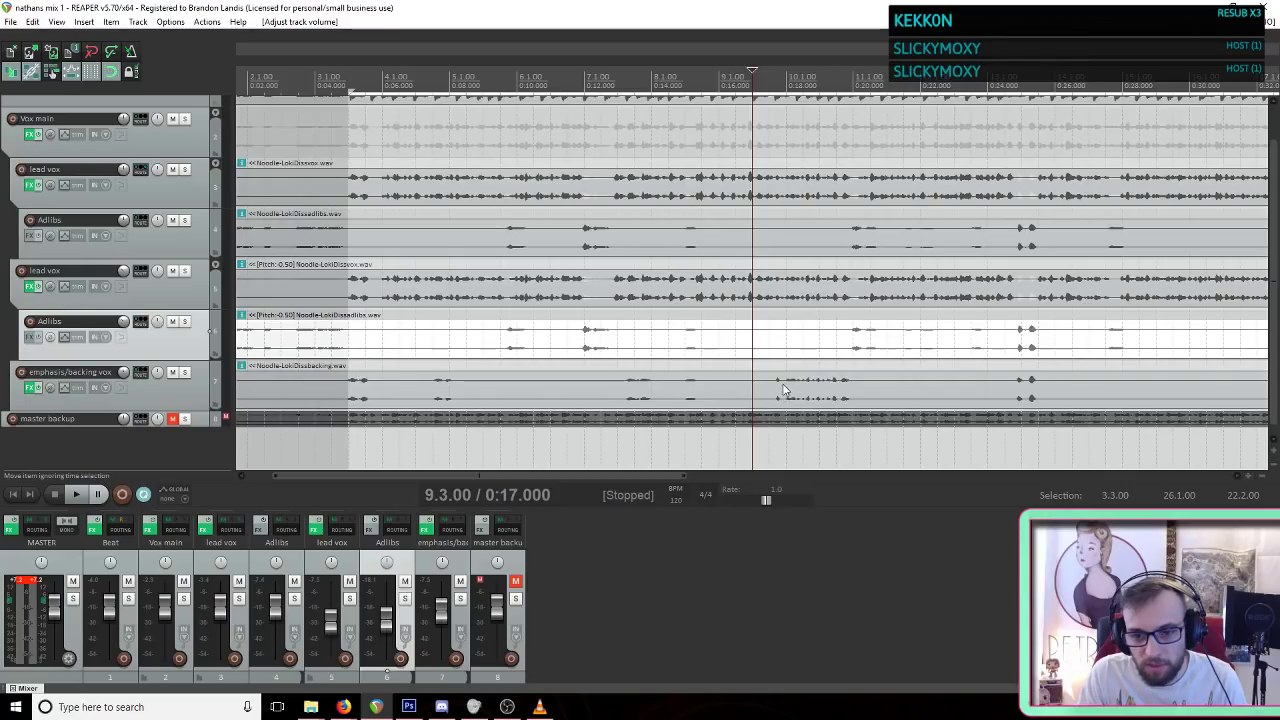
scroll(790, 403, "down", 2)
scroll(790, 403, "down", 2)
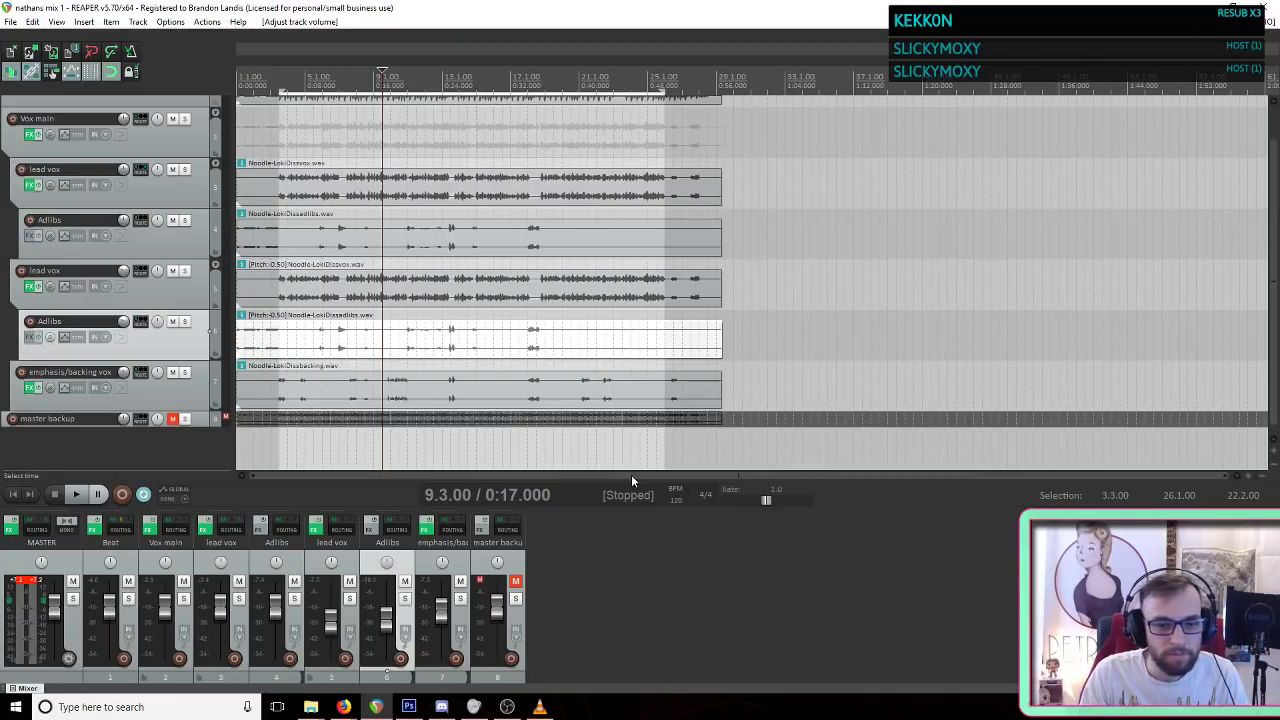
Step: Add the SoundToys MicroShift (x86) plug-in to the emphasis/backing vox track and move its window clear of the effects chain
left_click(192, 389)
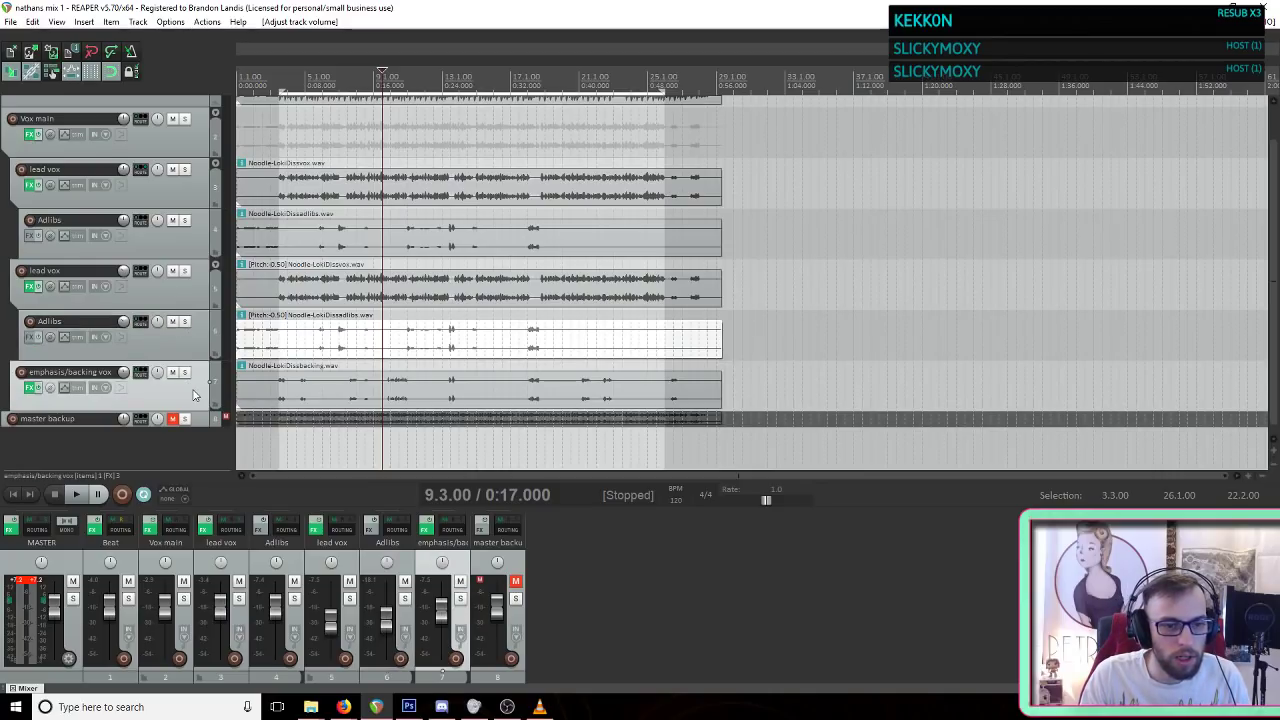
left_click(30, 389)
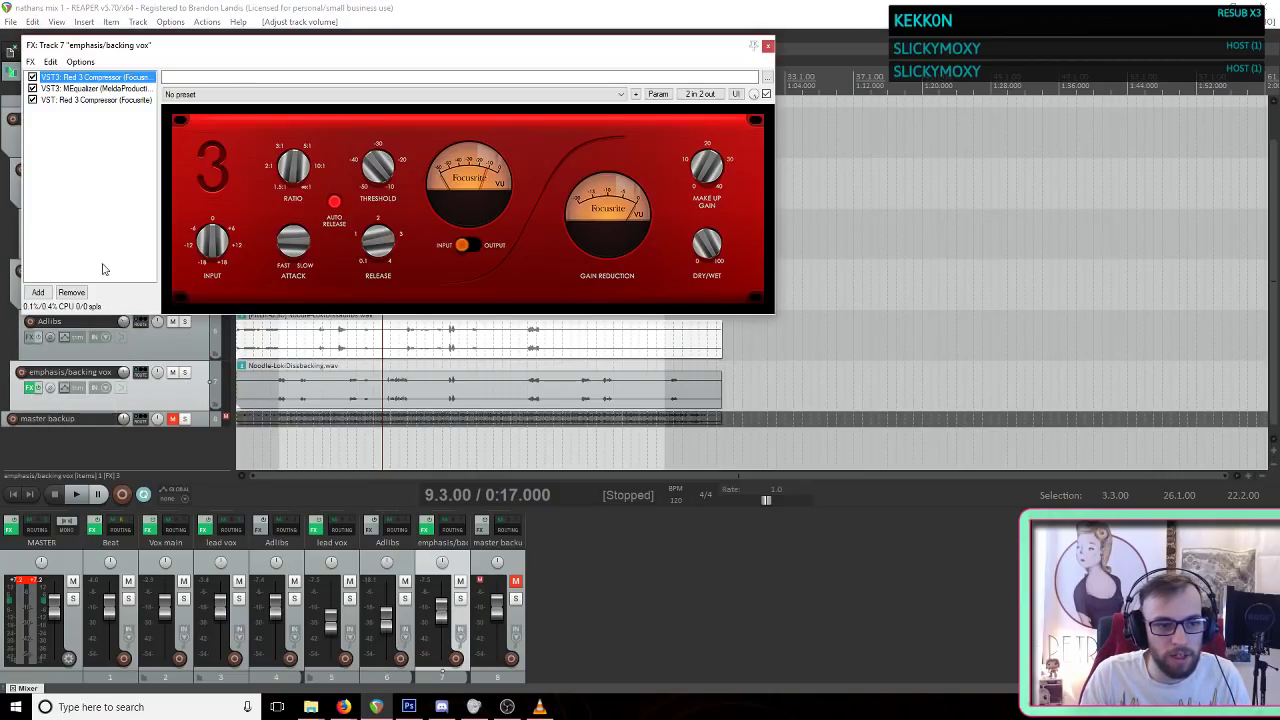
left_click(40, 292)
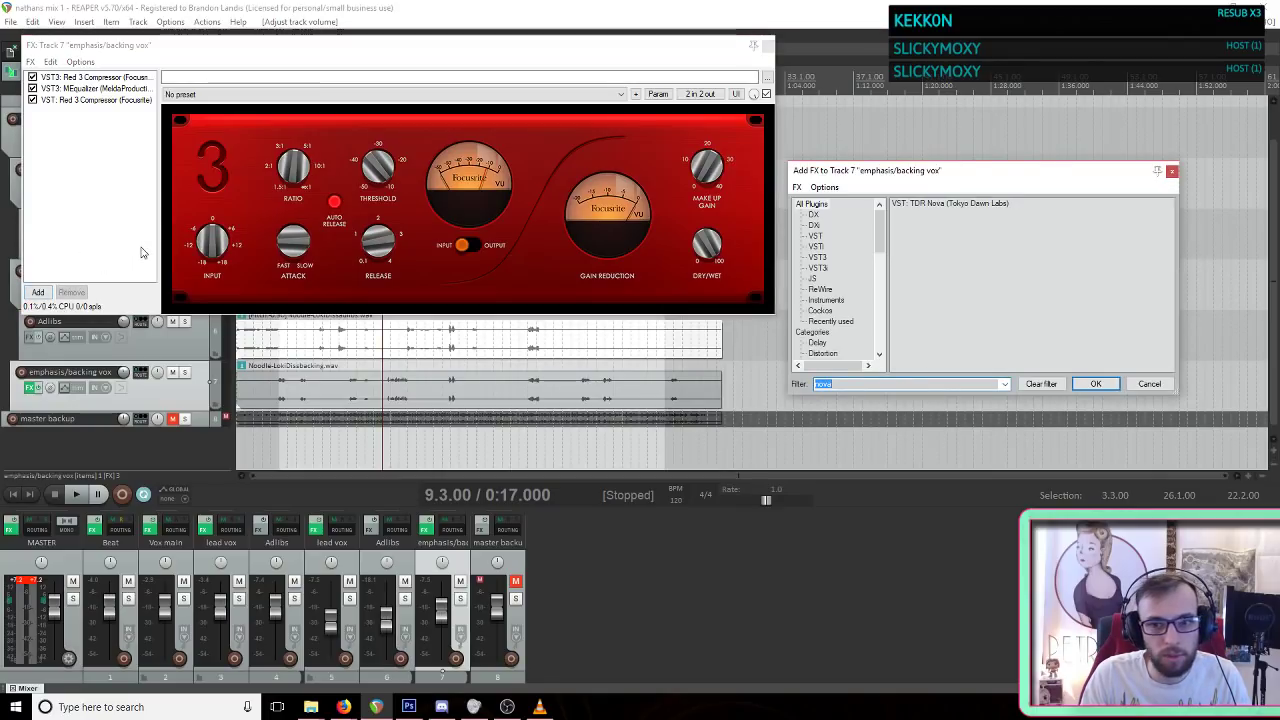
type("micro")
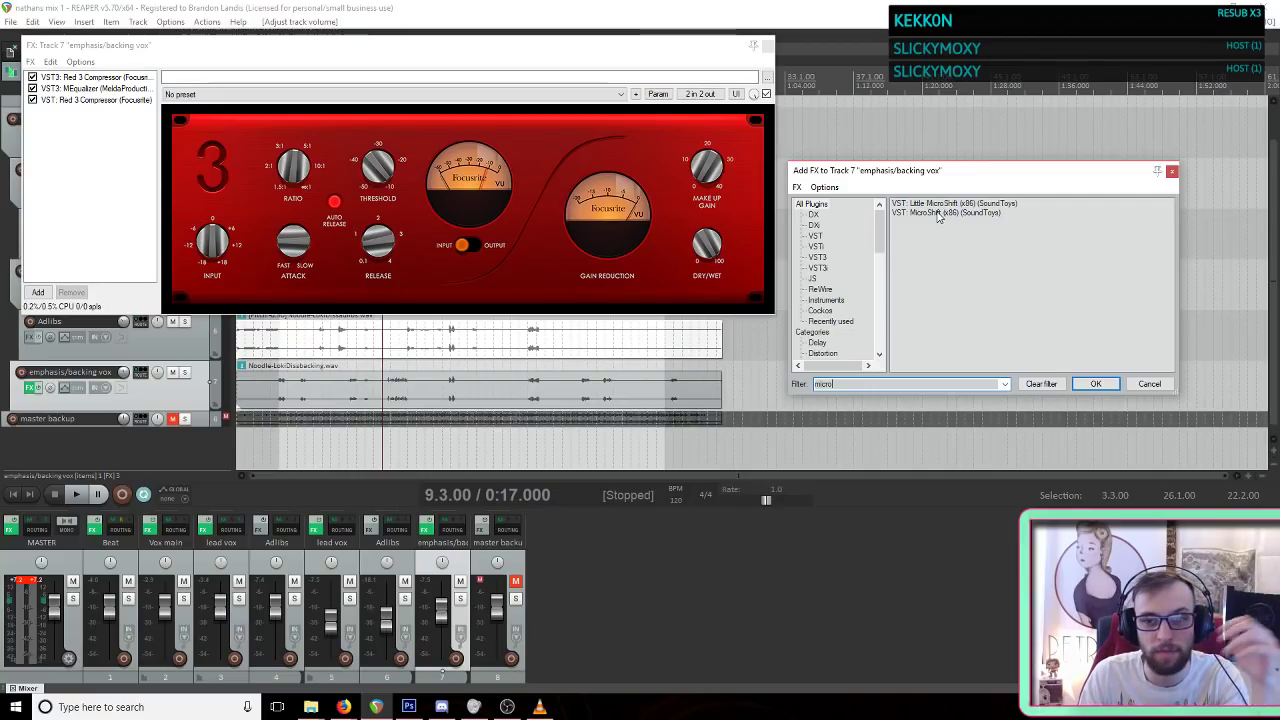
double_click(940, 212)
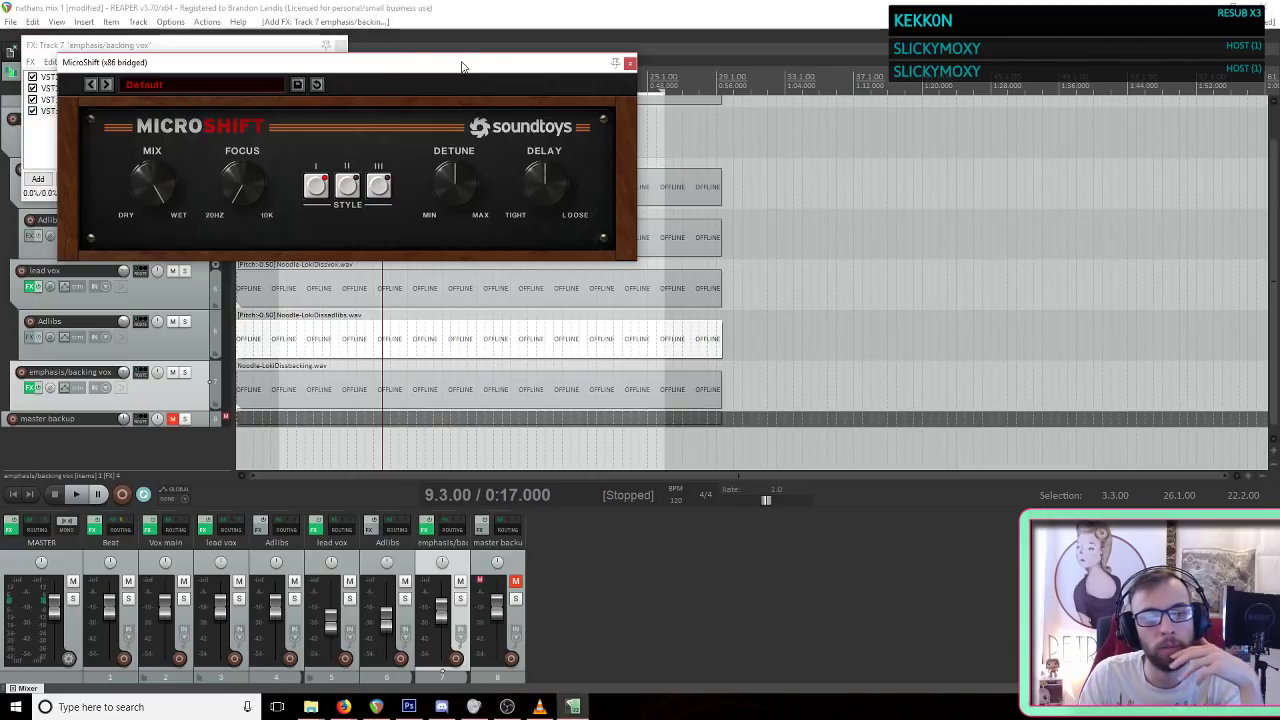
left_click_drag(461, 66, 773, 73)
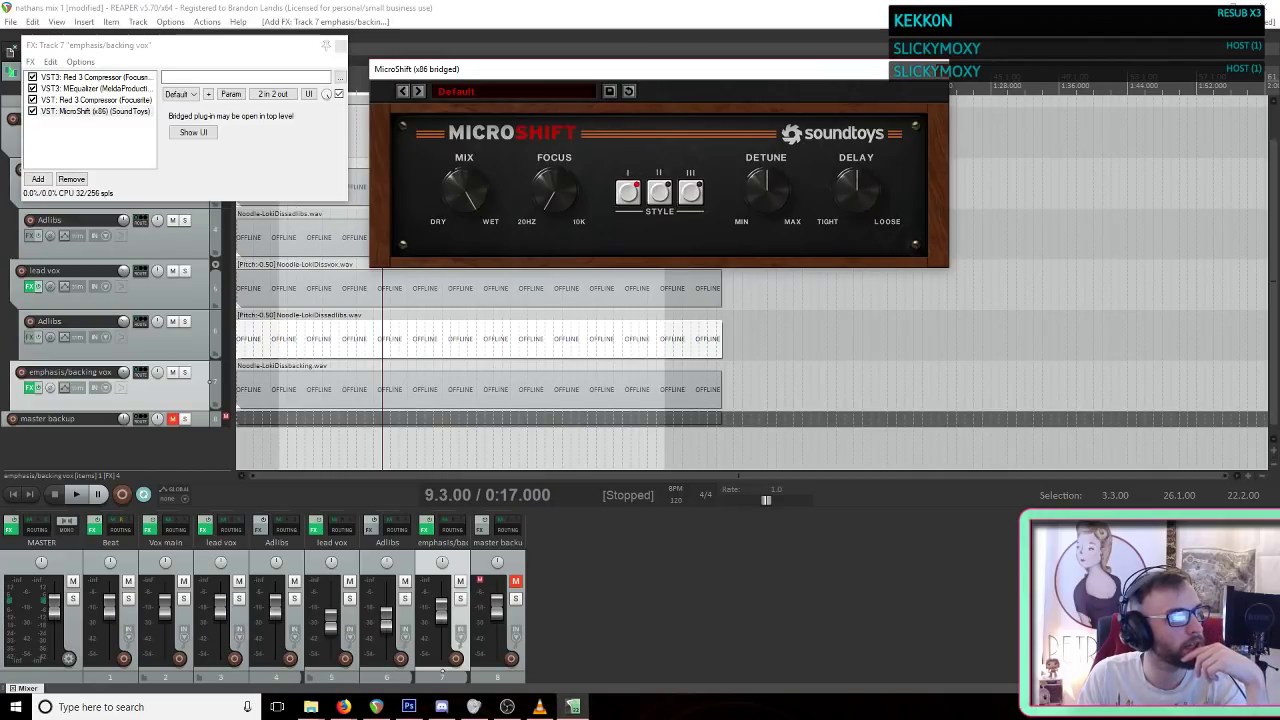
Step: Load the LeadVocalClarity preset in the emphasis/backing vox track's MicroShift plug-in
left_click(525, 91)
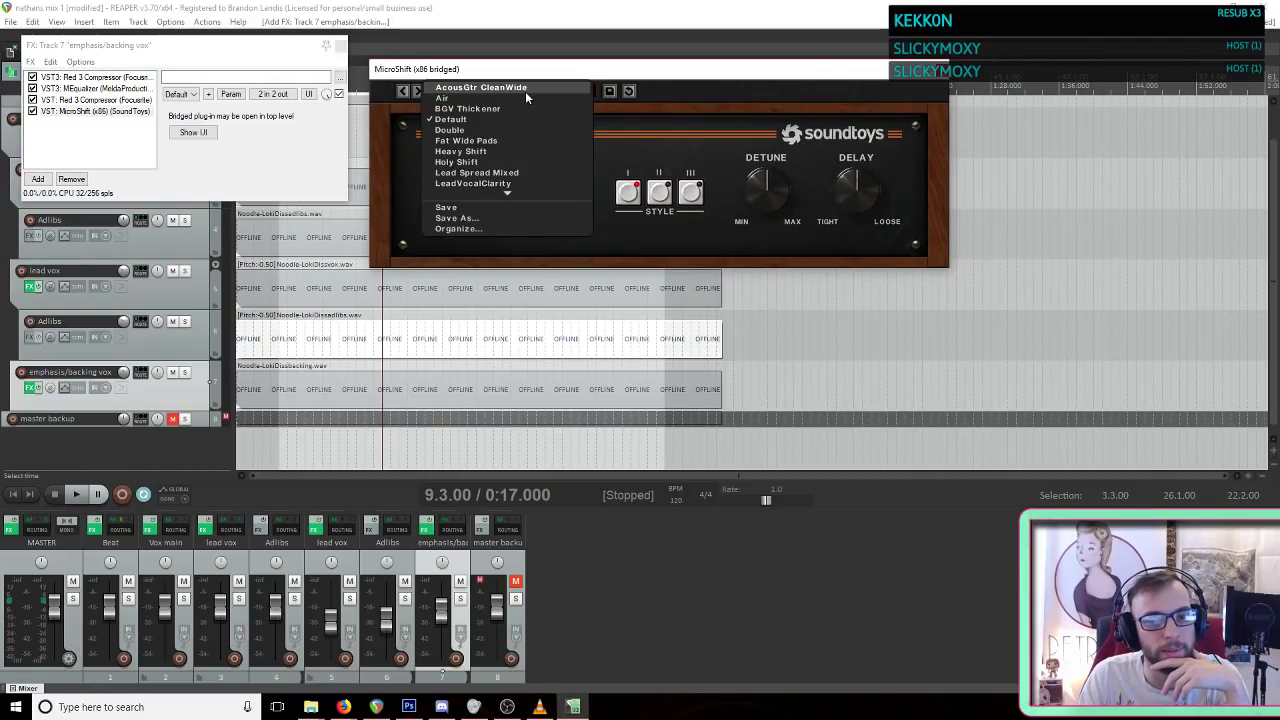
left_click(531, 176)
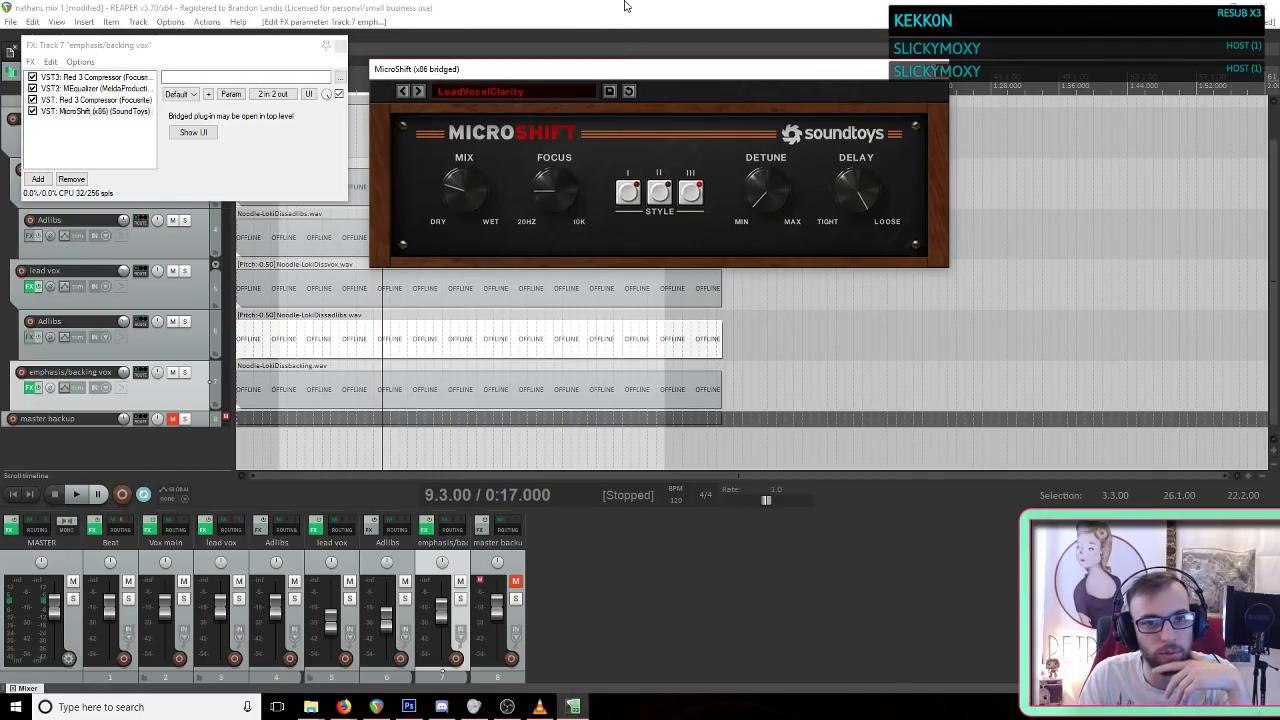
left_click(625, 17)
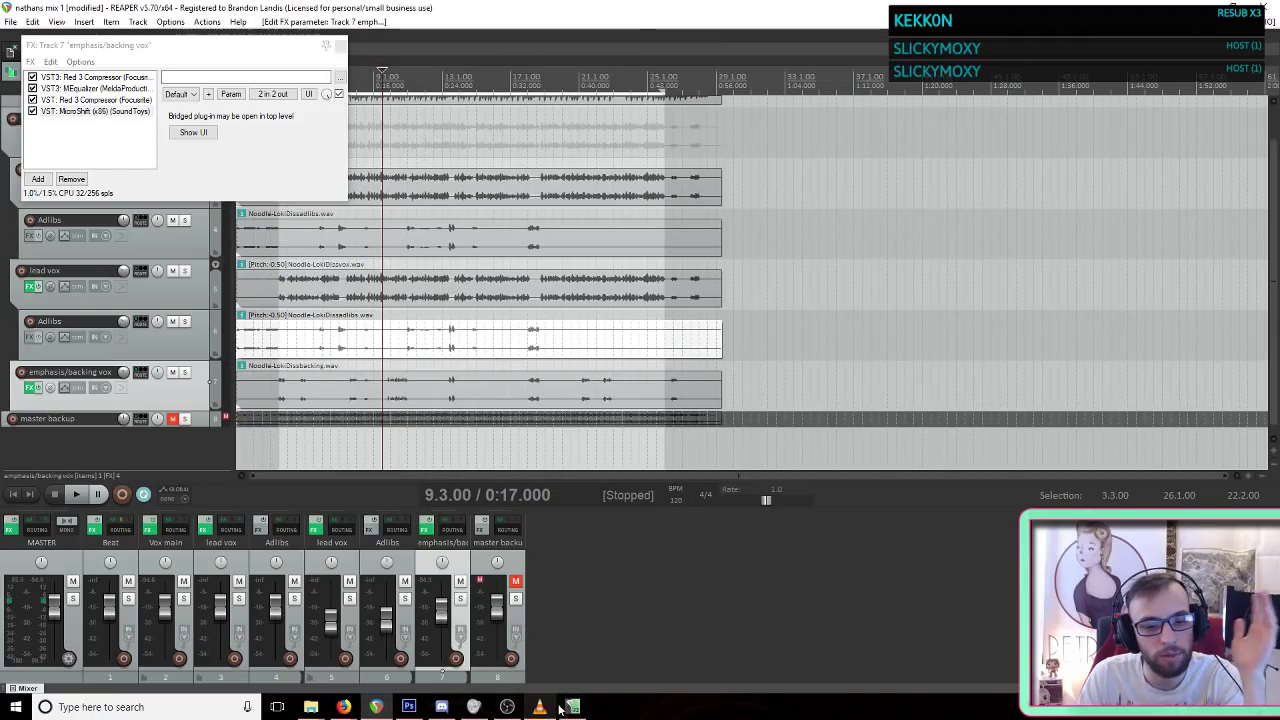
left_click(573, 707)
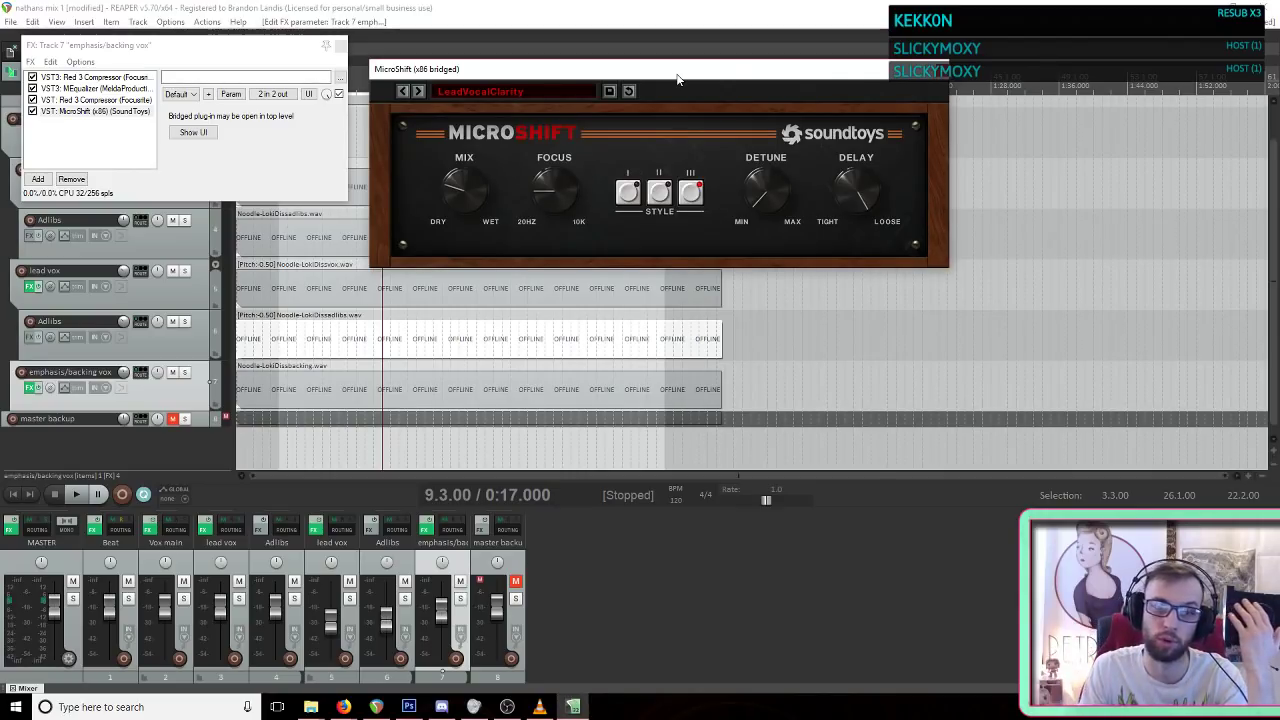
left_click(688, 11)
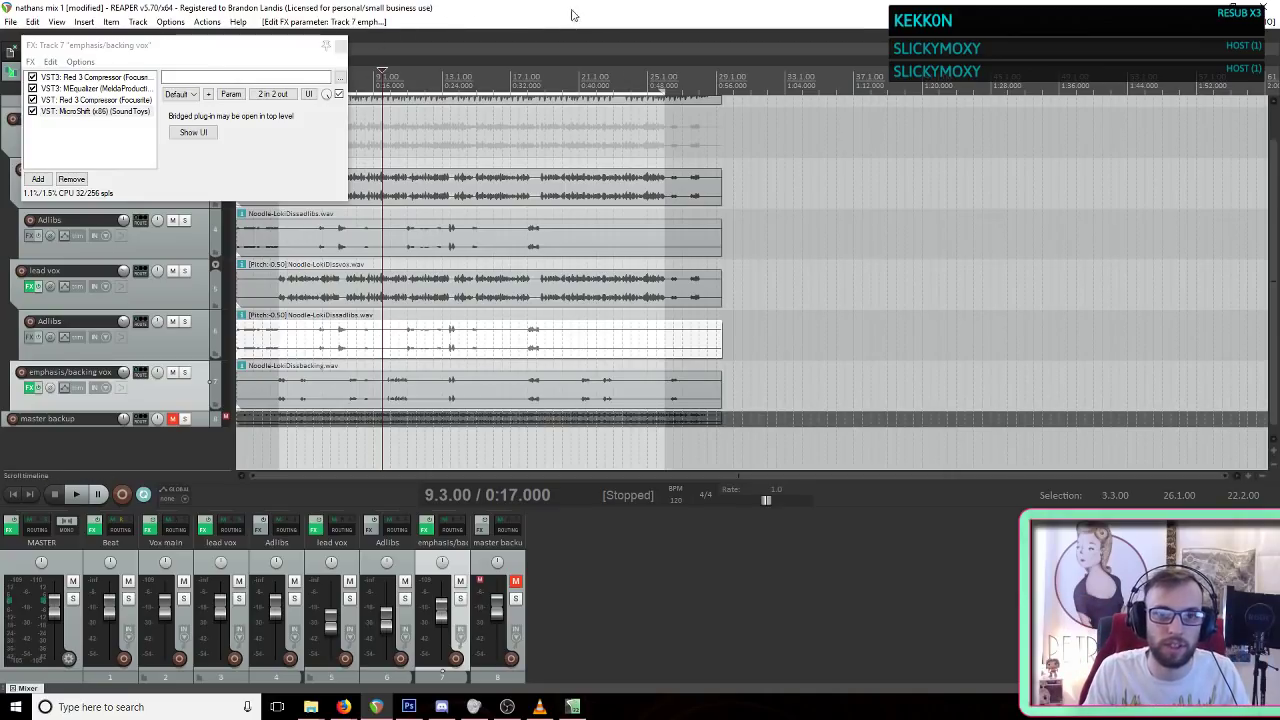
Step: Turn MicroShift's Delay fully to Tight during playback from 9.3.00
key("space")
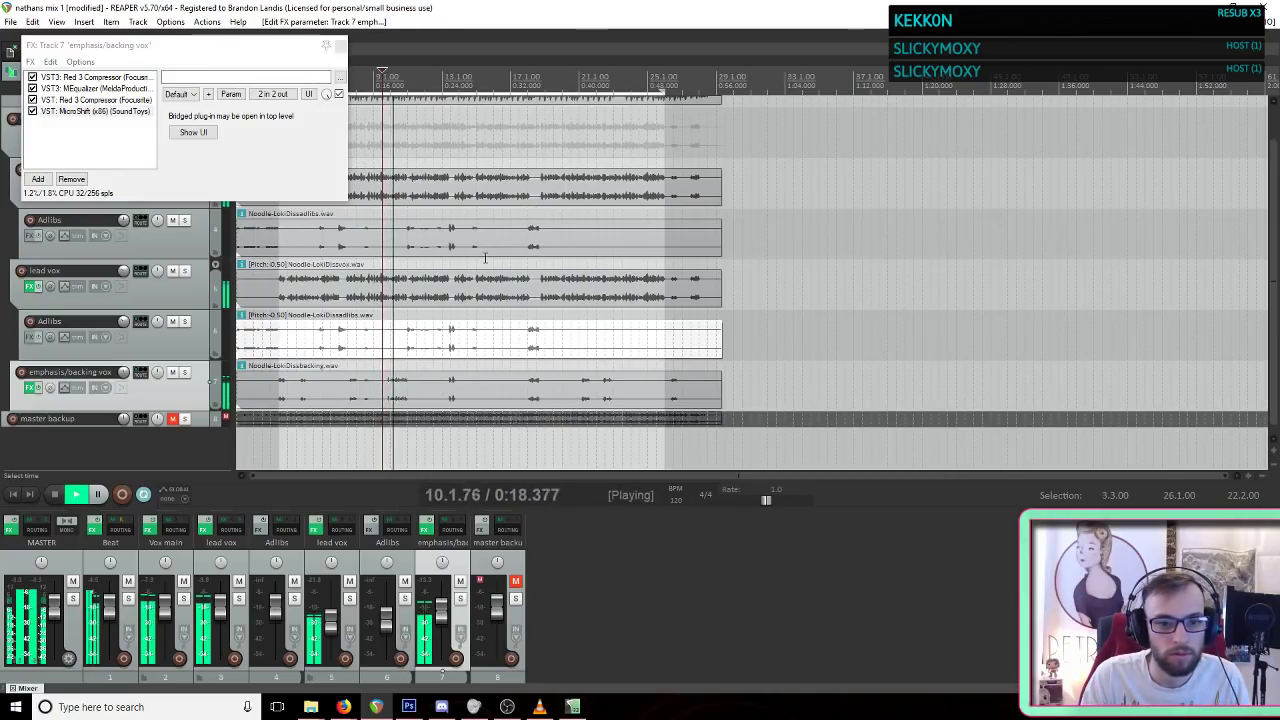
left_click(573, 706)
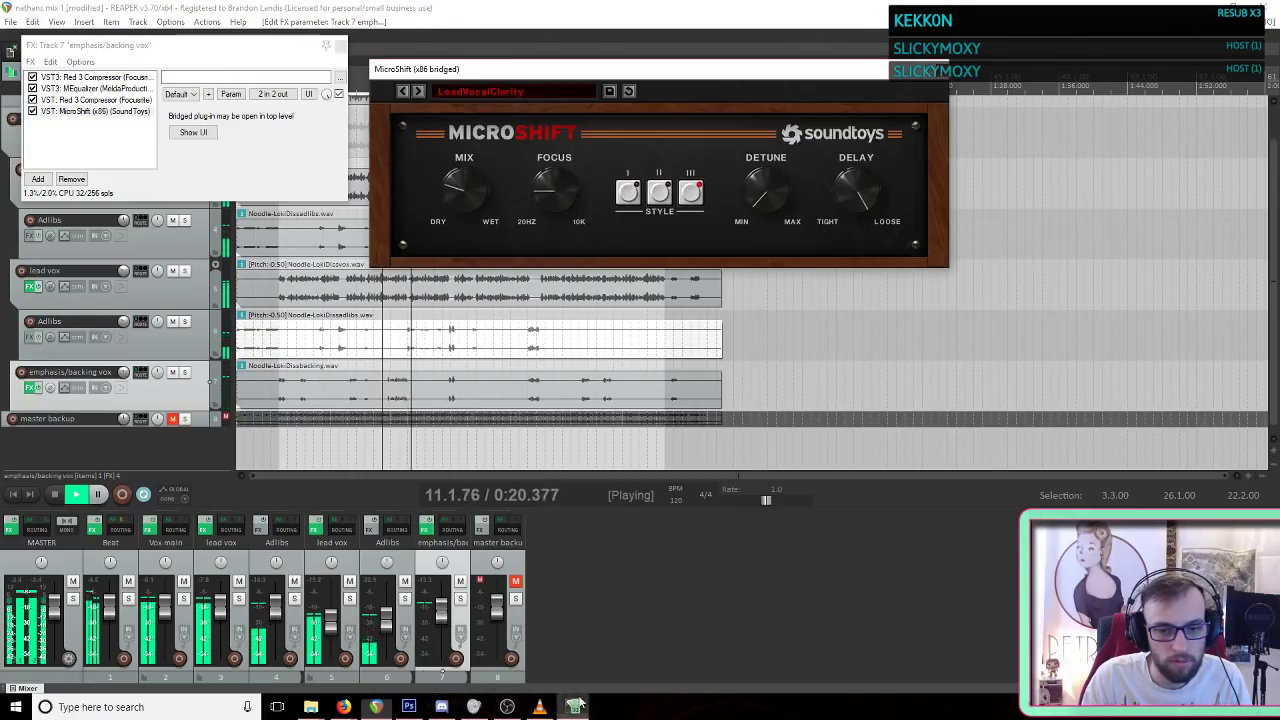
left_click_drag(873, 178, 831, 383)
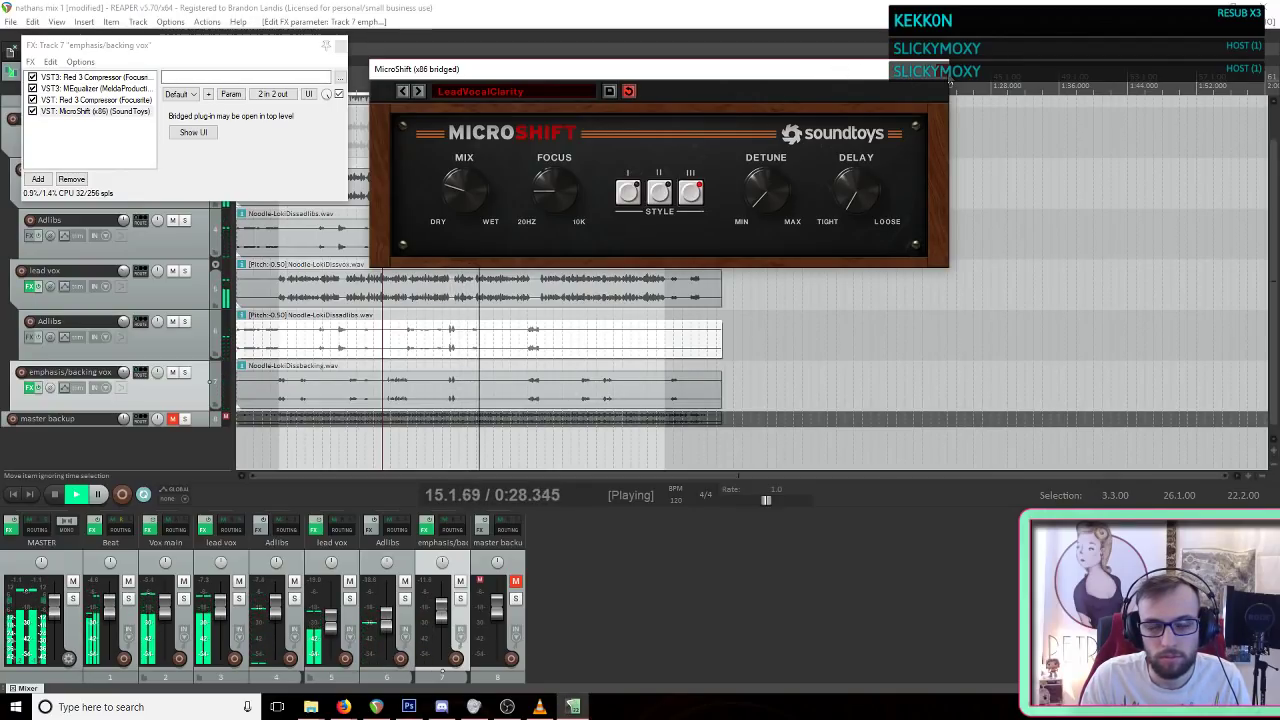
Step: Continue playback from 21.1.00 and set the emphasis/backing vox track's volume to 0.00 dB
left_click(590, 357)
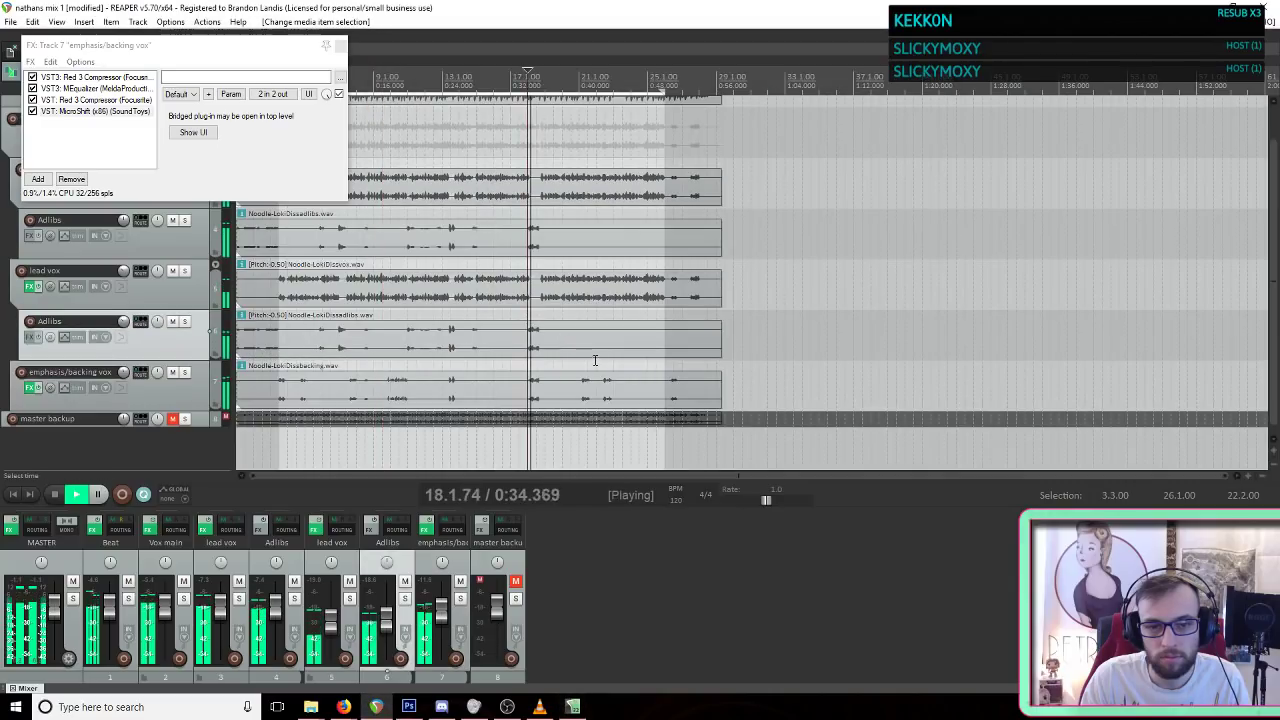
left_click(578, 335)
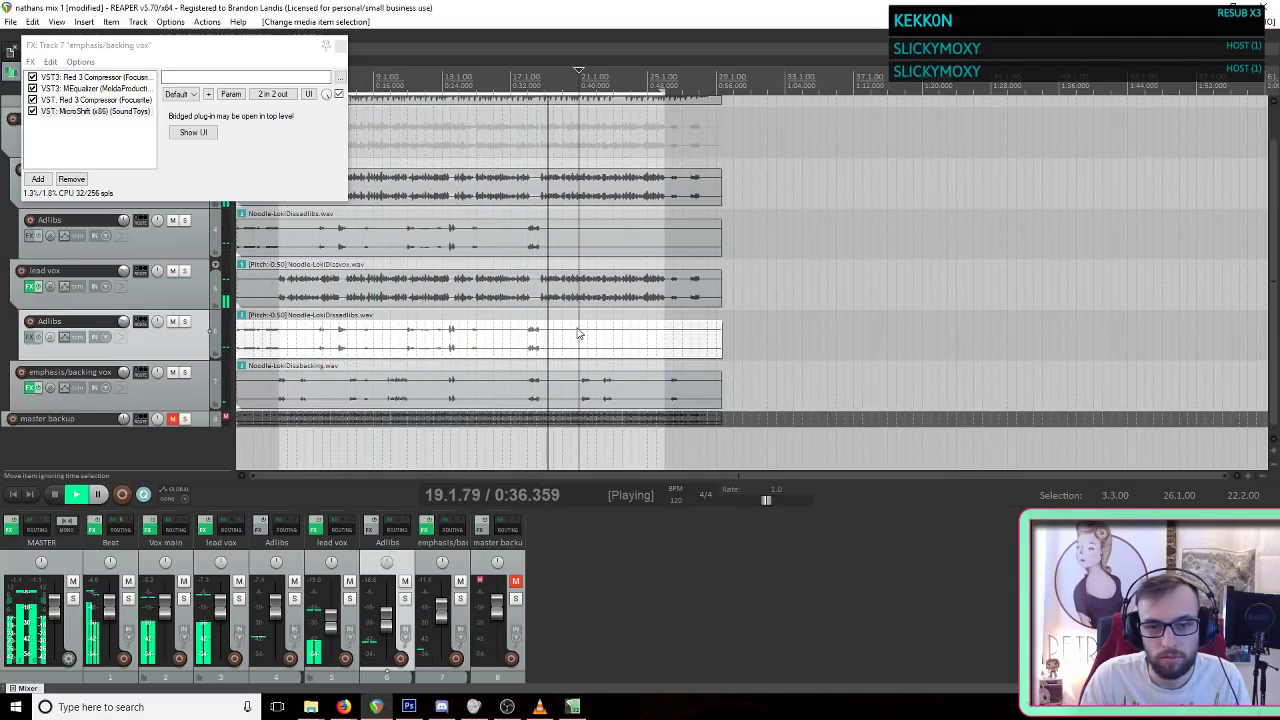
left_click(158, 373)
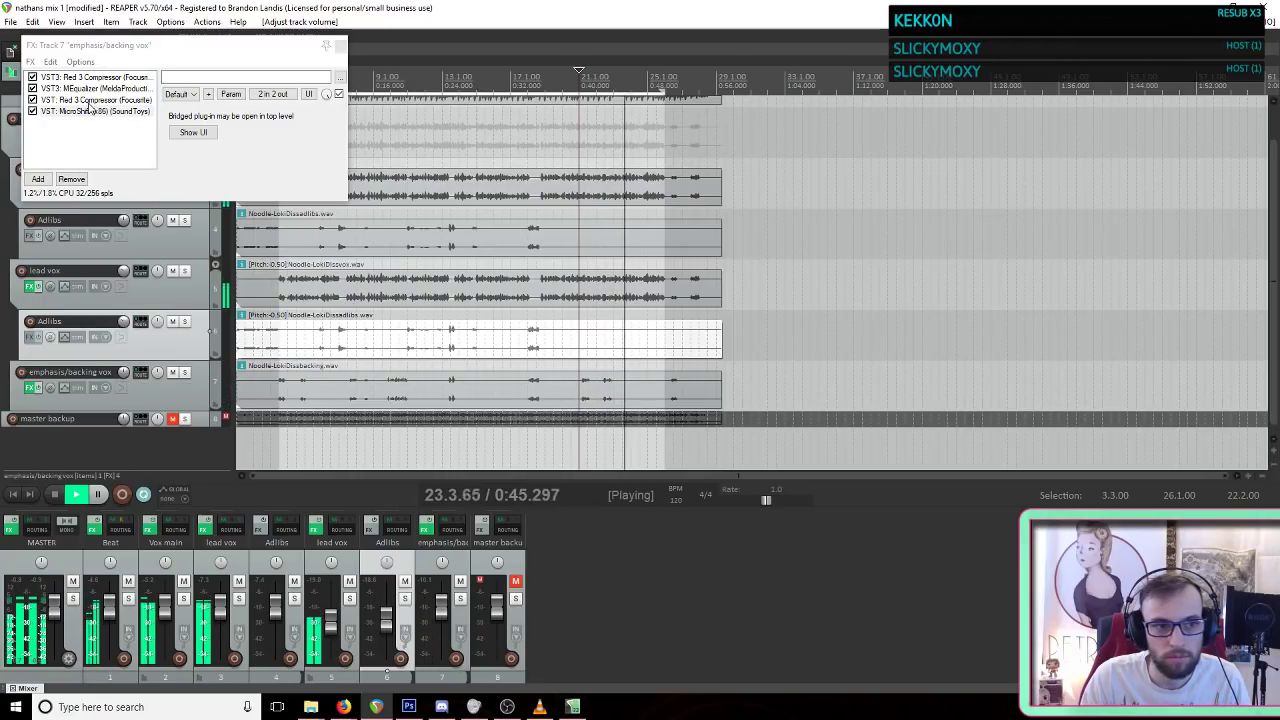
Step: Stop playback, bring the MicroShift interface back up without its floating configuration window, and move it clear of the effects chain
left_click(118, 111)
left_click(192, 132)
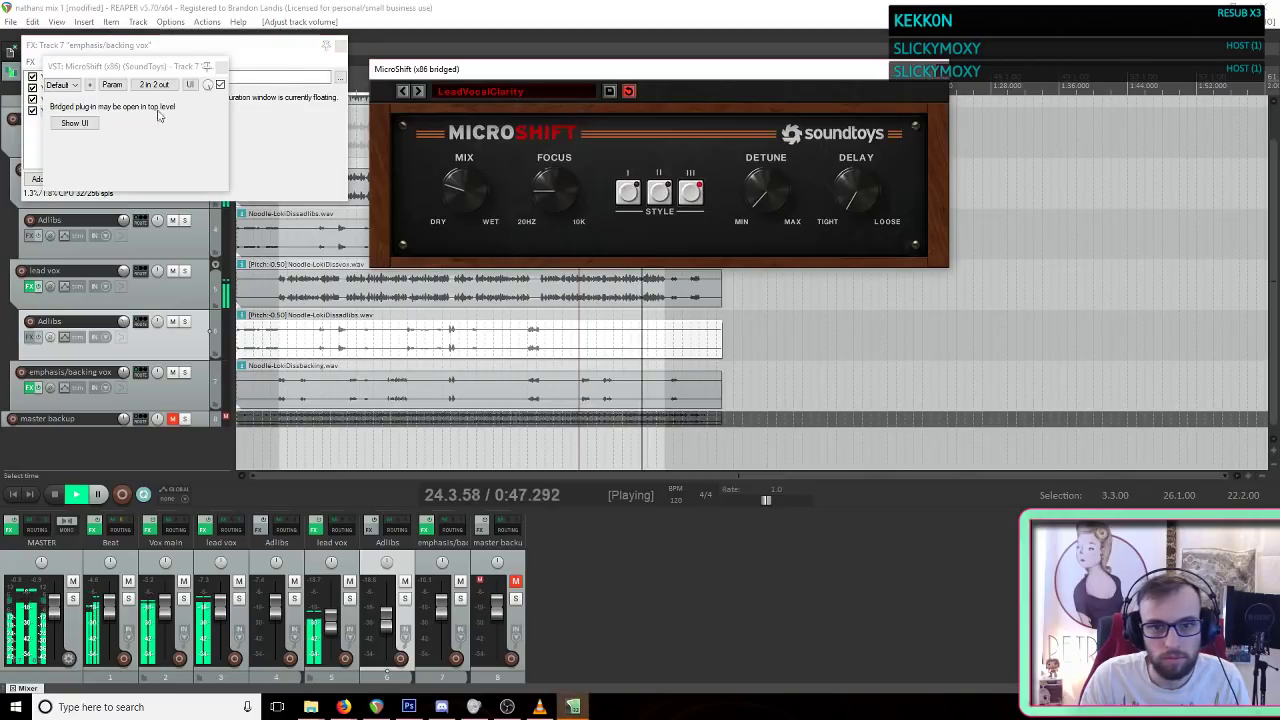
left_click(904, 3)
key("space")
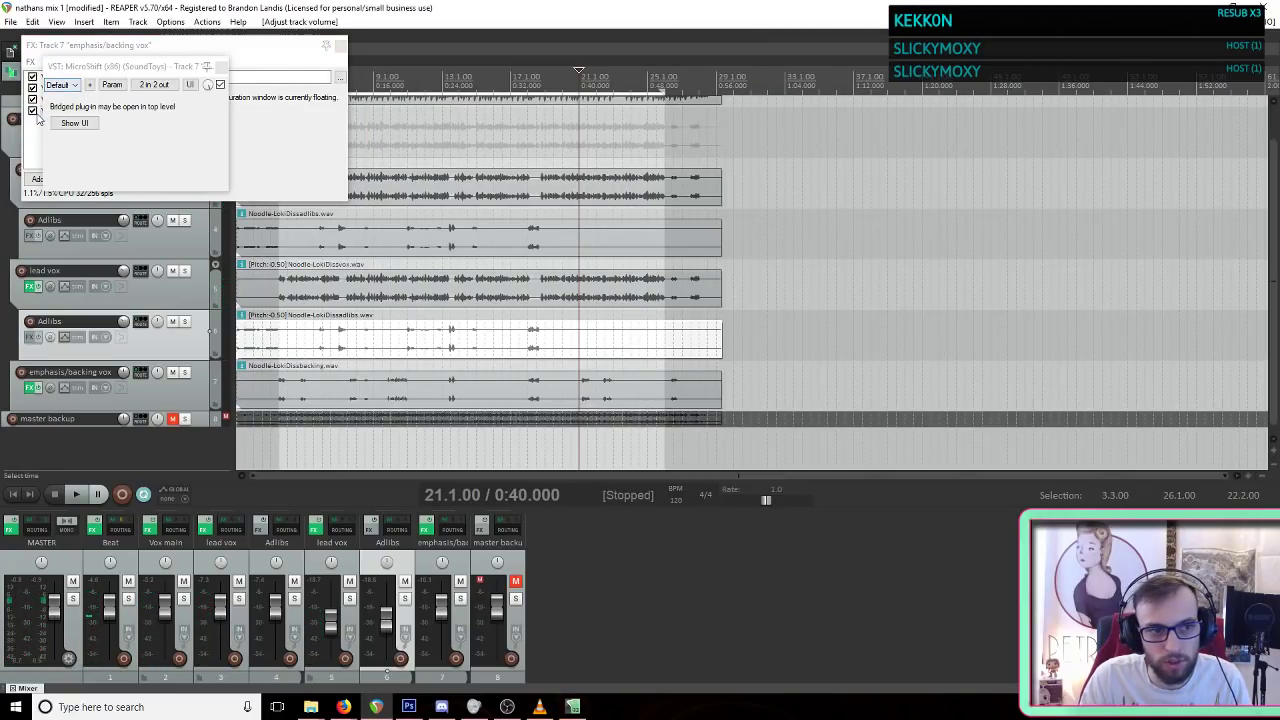
left_click(222, 67)
left_click(92, 113)
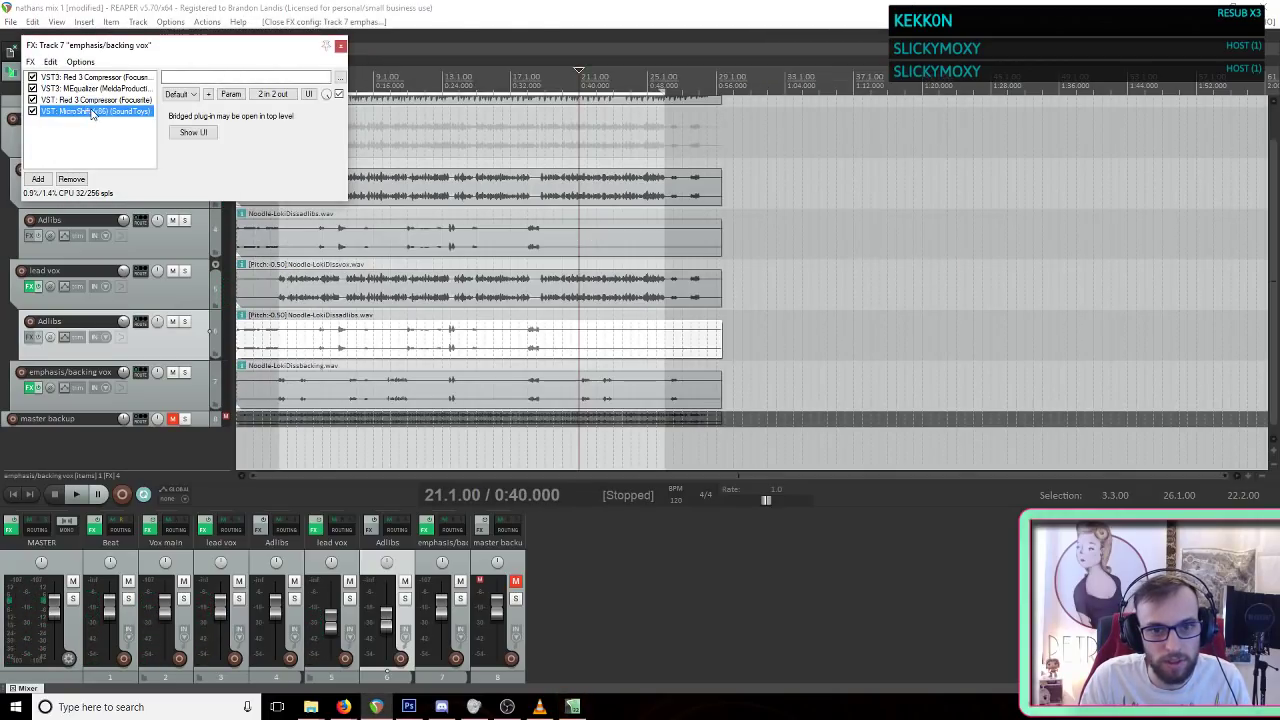
left_click(571, 707)
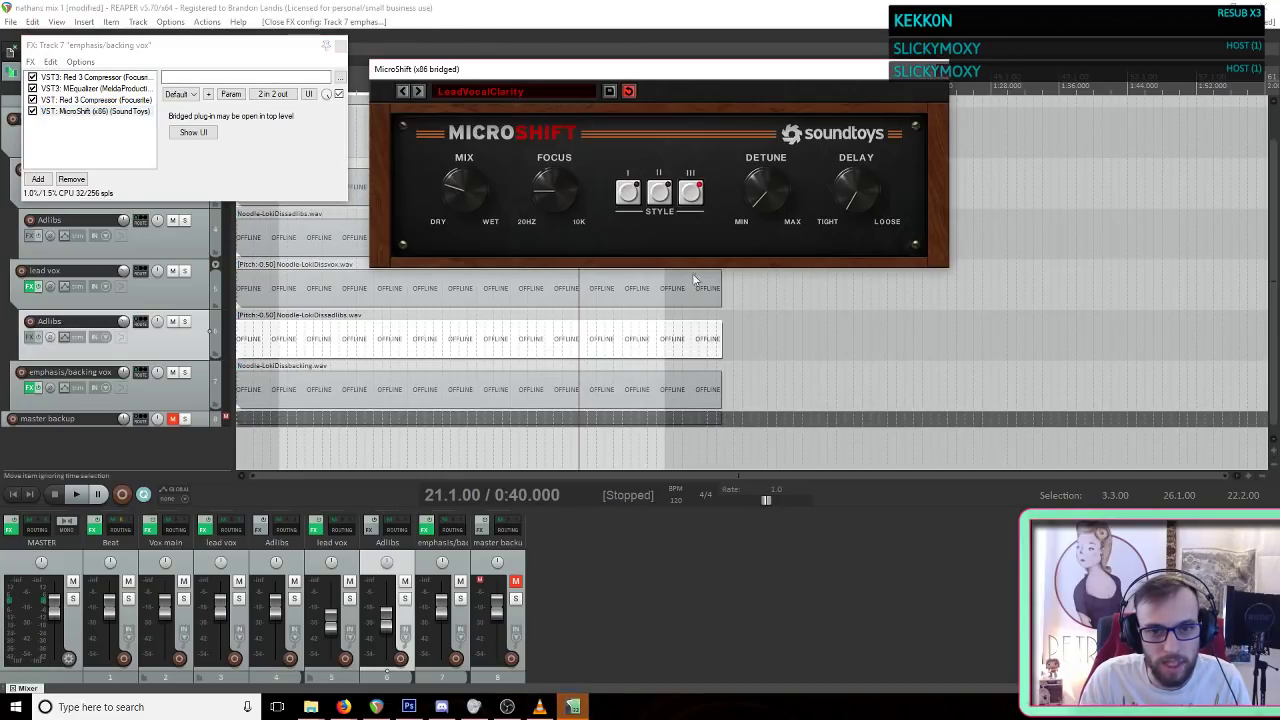
left_click_drag(710, 56, 909, 104)
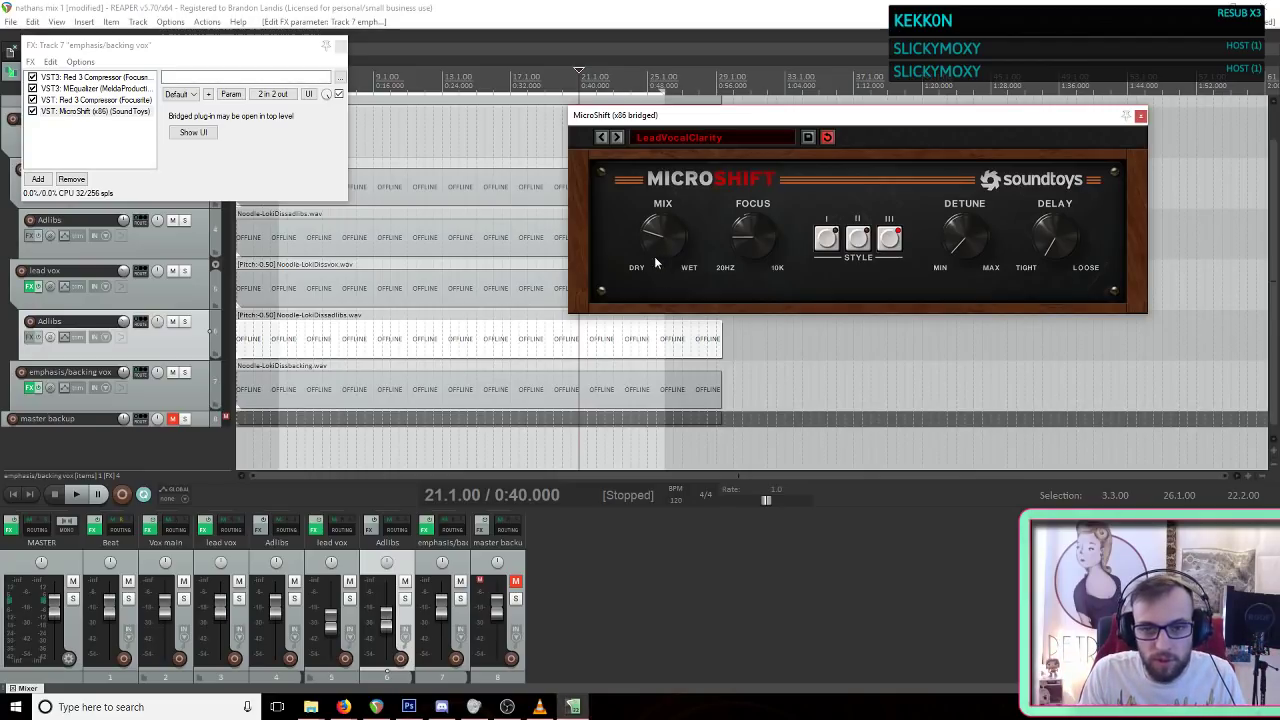
Step: Raise MicroShift's Mix to about halfway between Dry and Wet during playback of the first emphasis lines
left_click(355, 426)
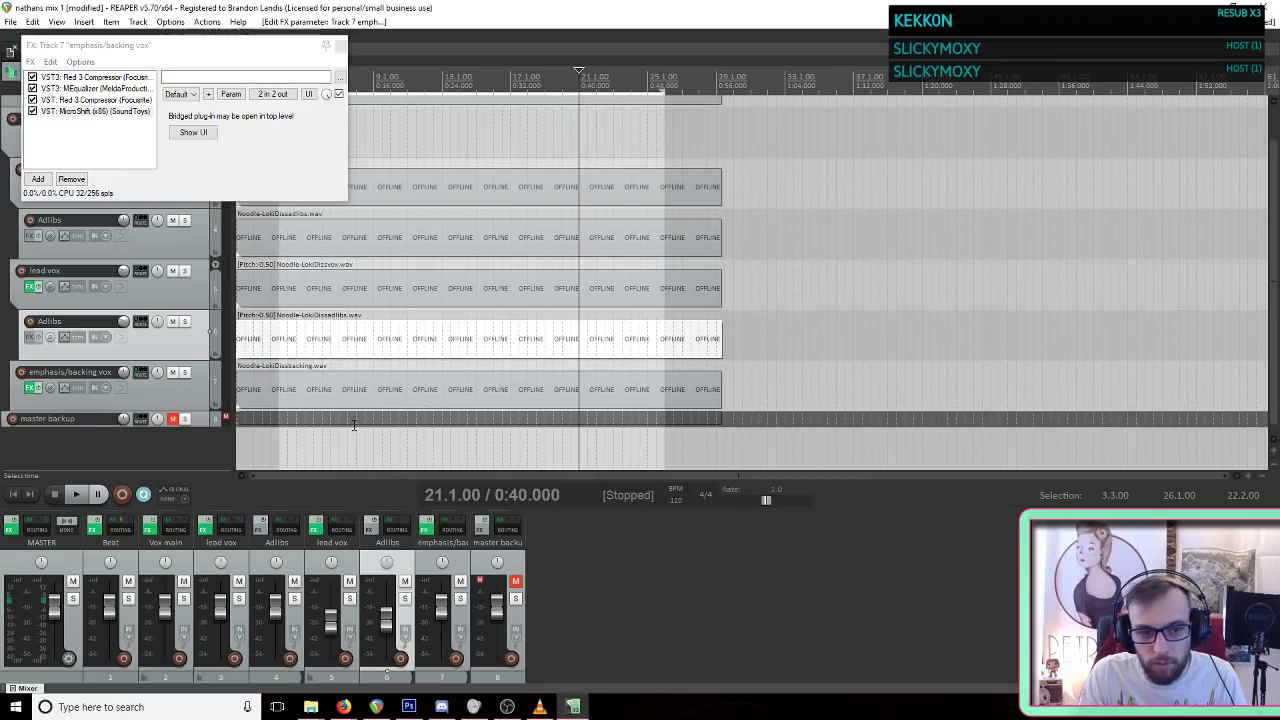
left_click(402, 428)
key("space")
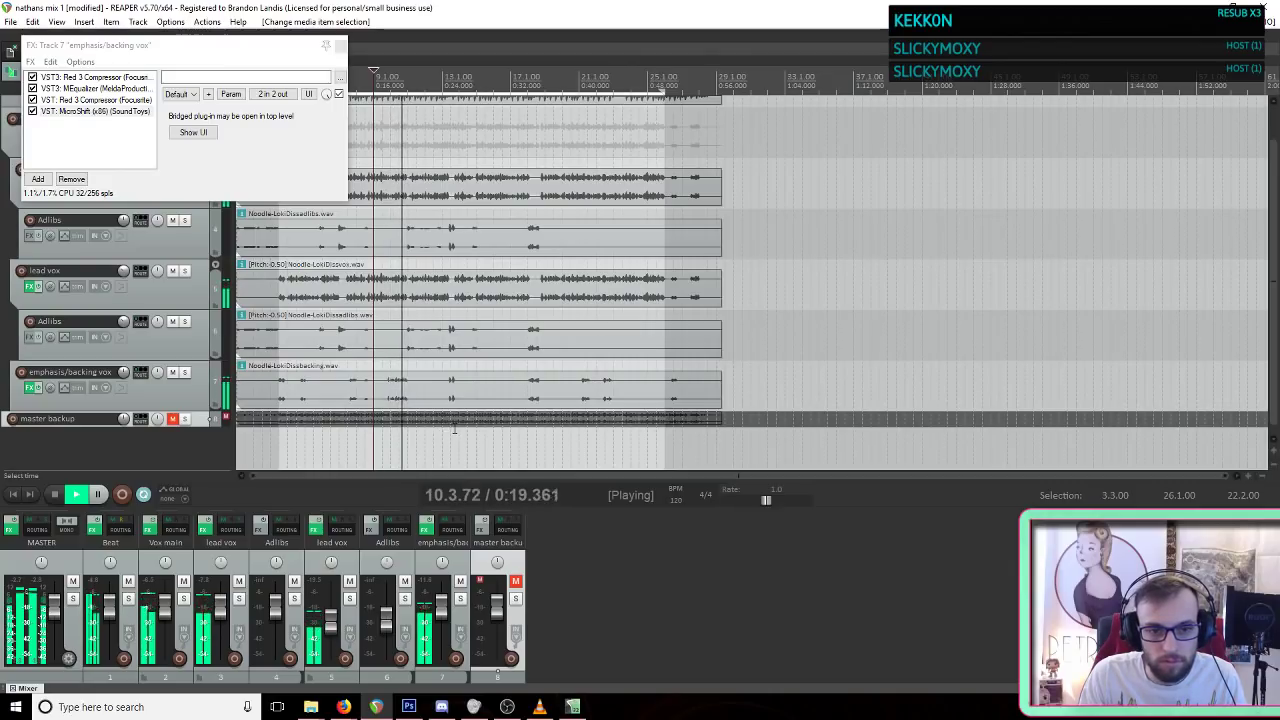
double_click(95, 111)
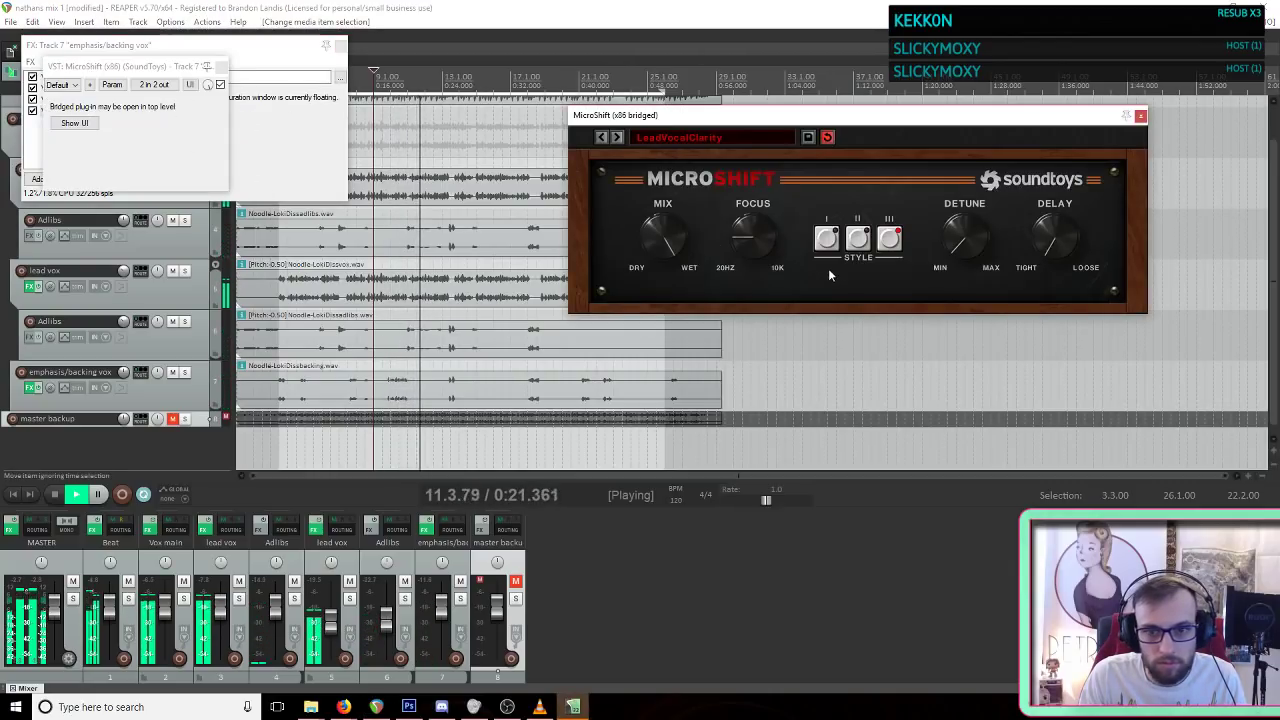
left_click_drag(669, 231, 650, 278)
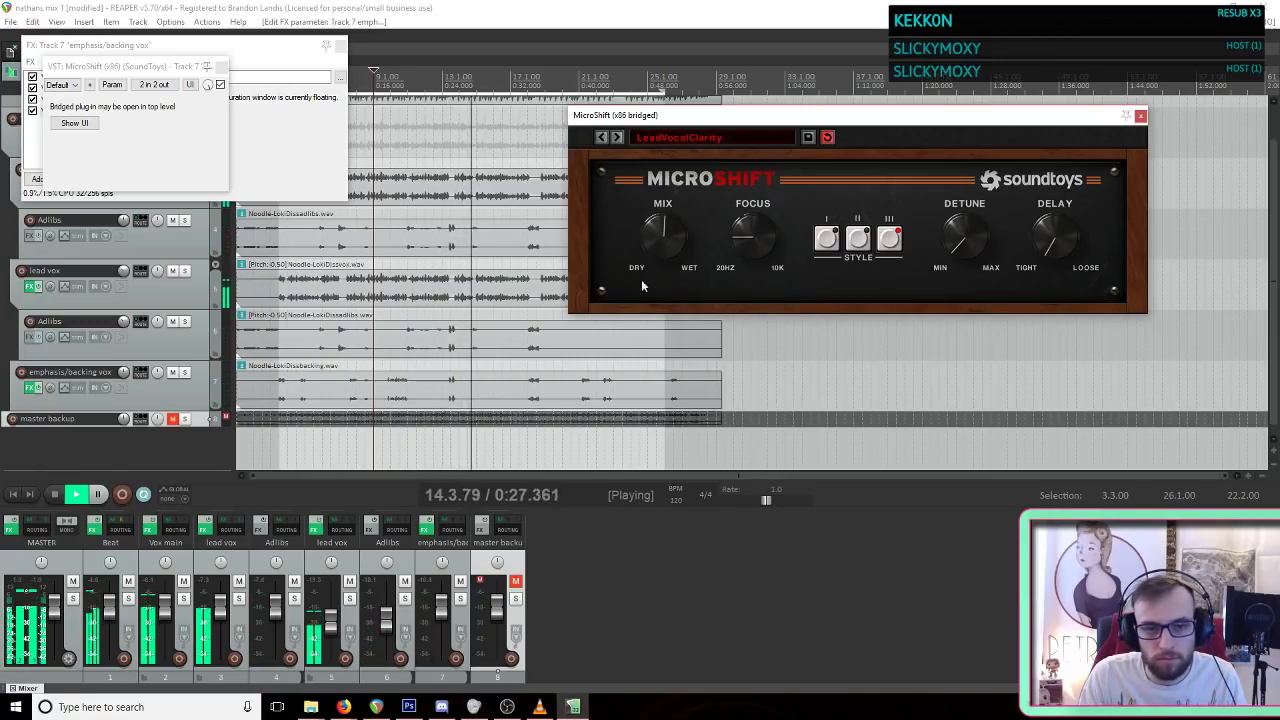
Step: Lower the emphasis/backing vox track's volume slightly during playback from 20.3.00, and stop playback
left_click(534, 430)
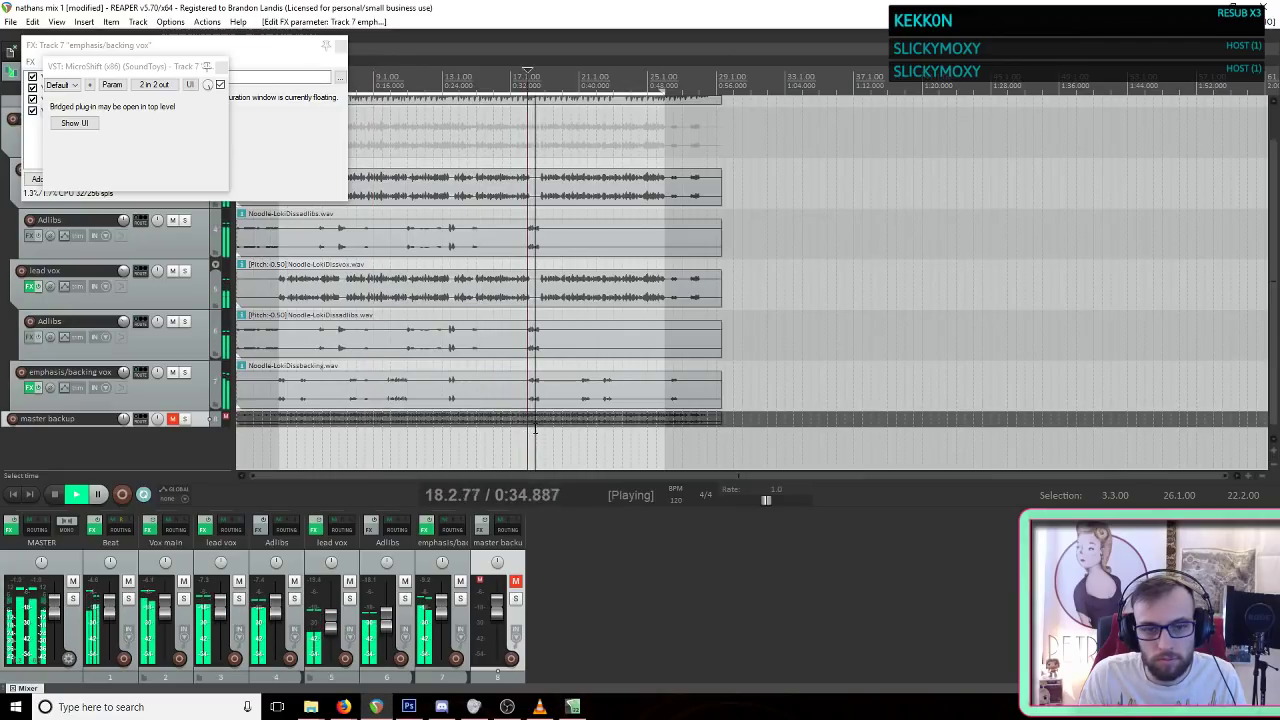
left_click(573, 434)
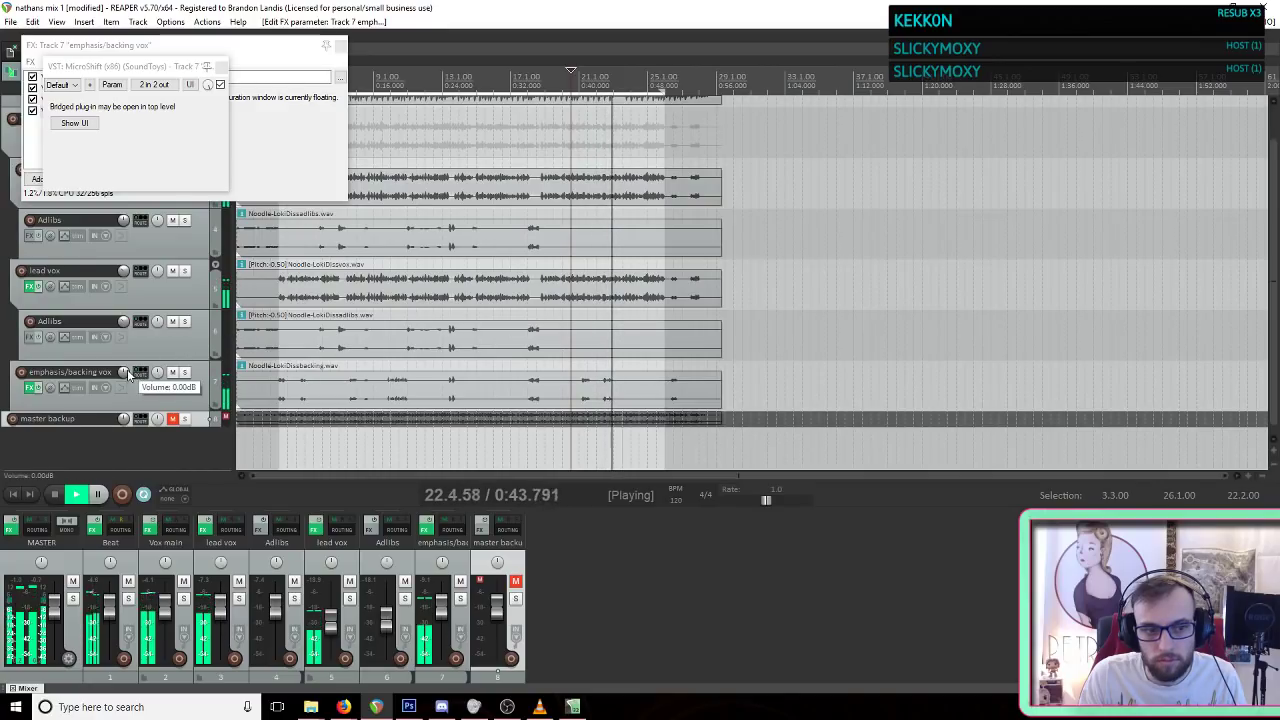
left_click_drag(127, 373, 127, 378)
key("space")
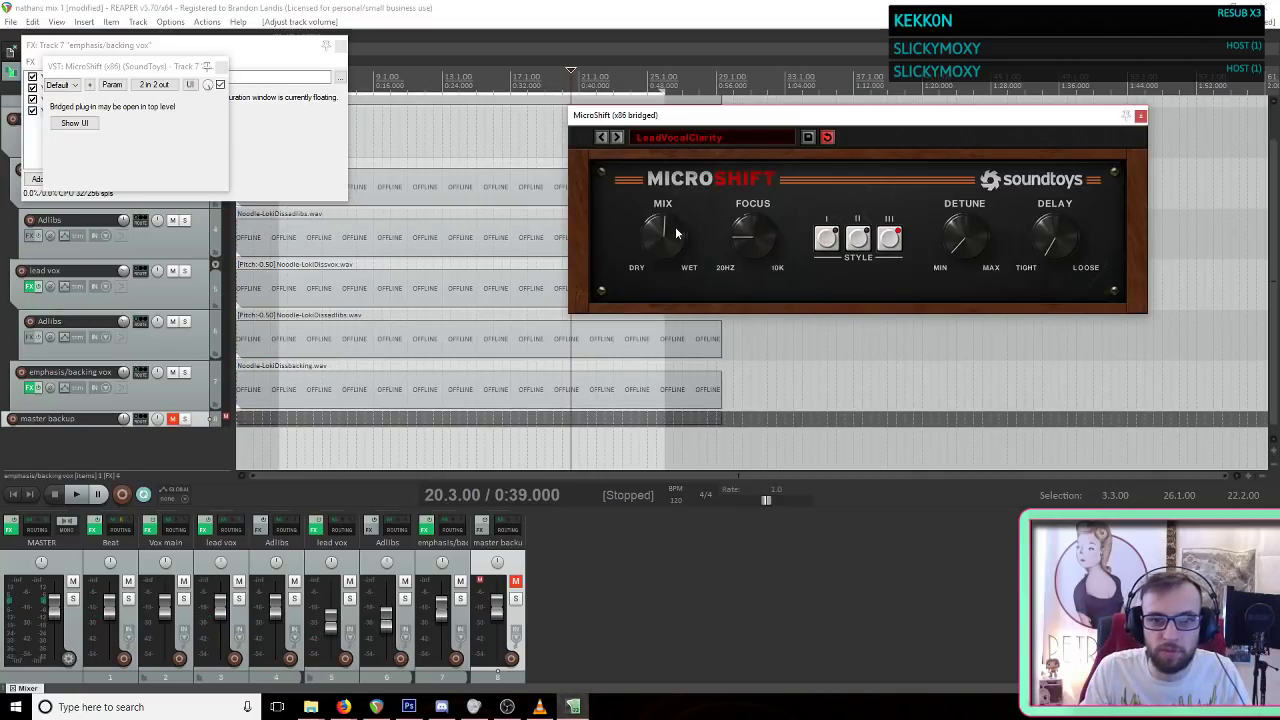
Step: Close the MicroShift windows and the emphasis/backing vox track's effects chain
left_click(1141, 117)
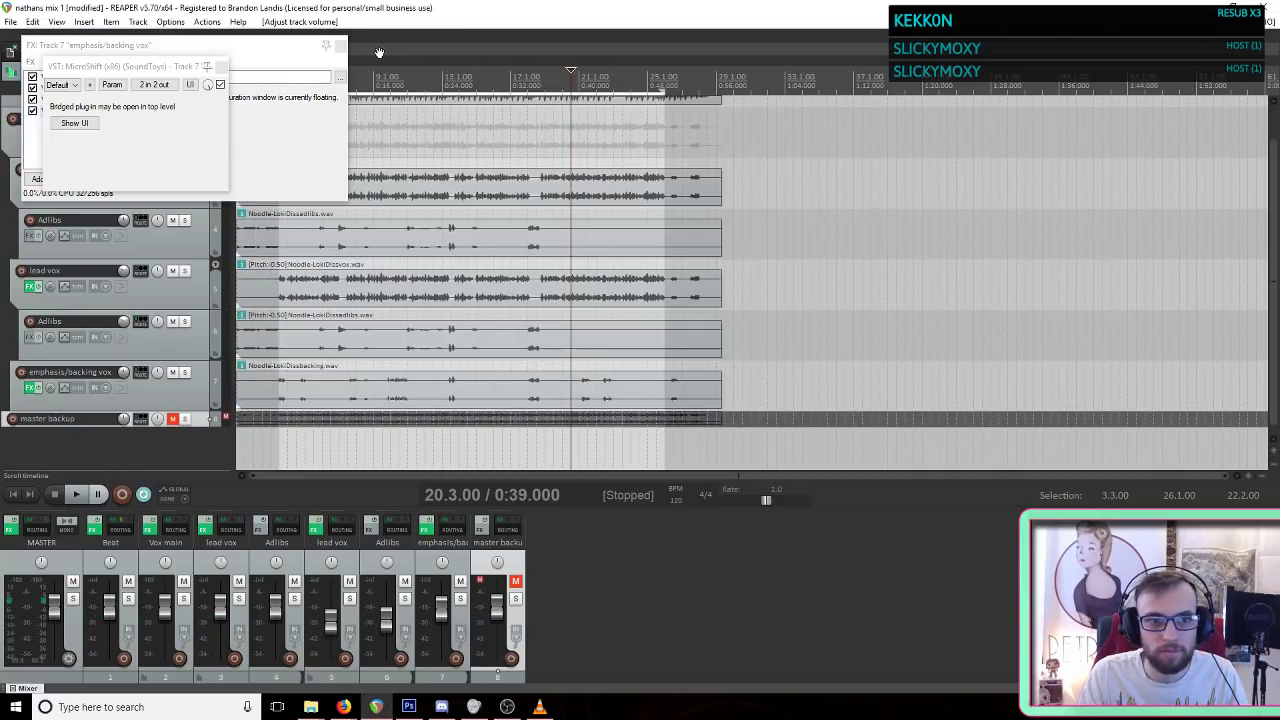
left_click(340, 47)
left_click(222, 67)
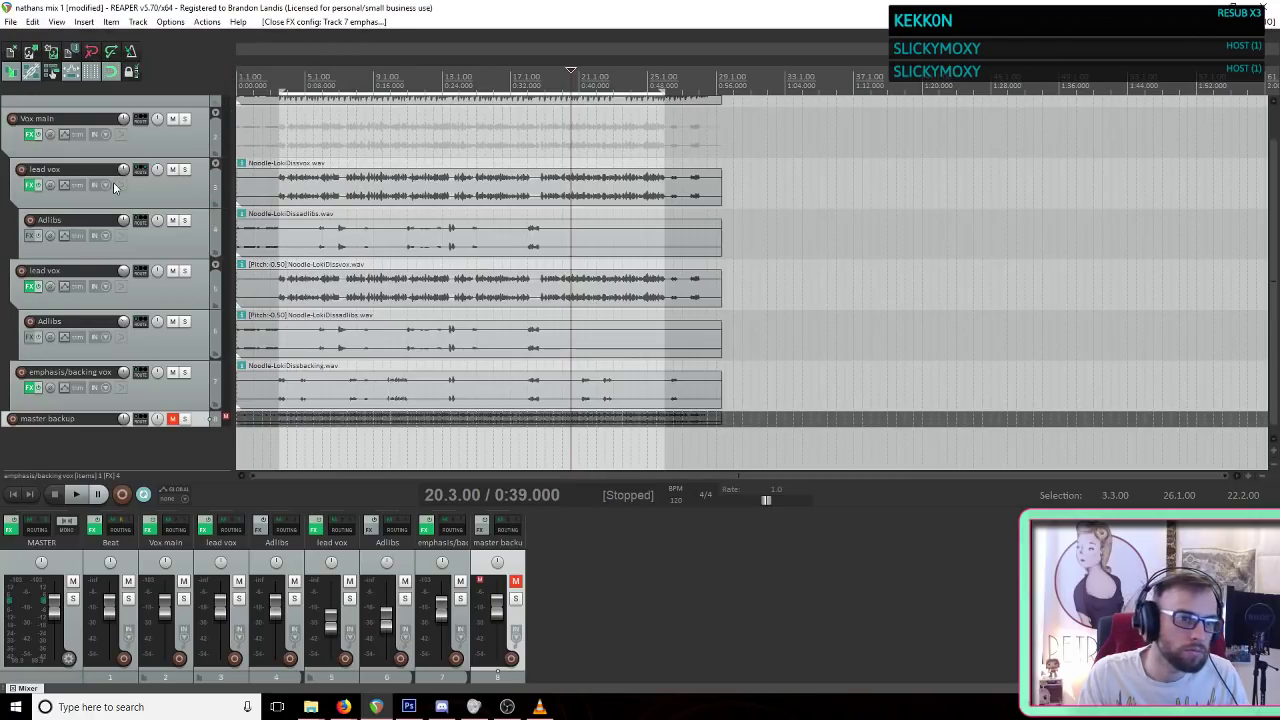
Step: Listen to the full mix from 3.3.00 with all vocal tracks in view
left_click(282, 152)
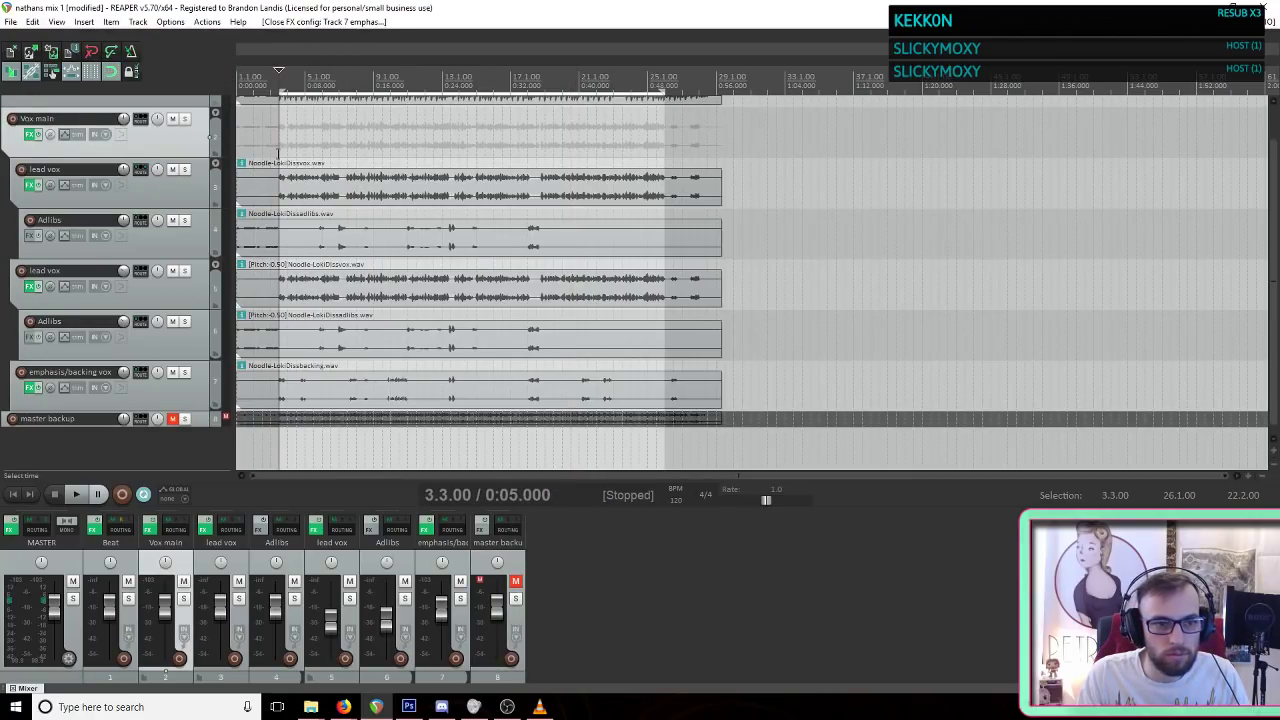
key("space")
key("space")
scroll(164, 188, "up", 1)
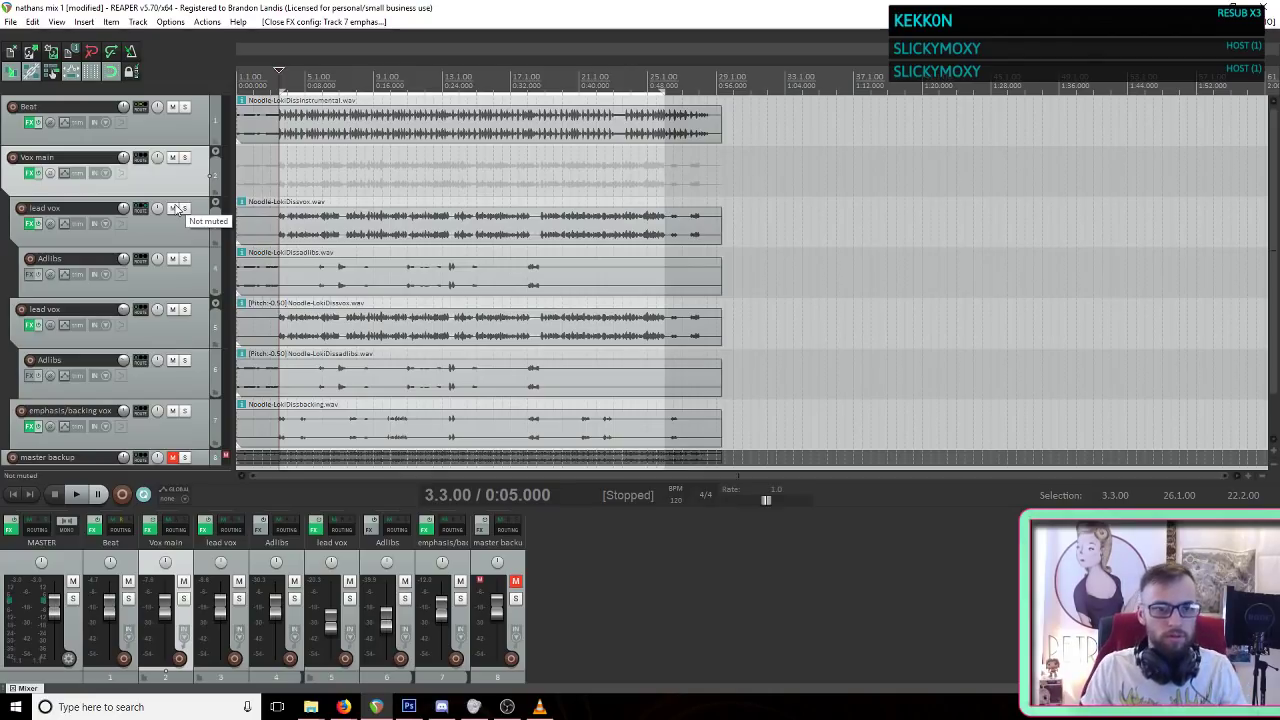
key("space")
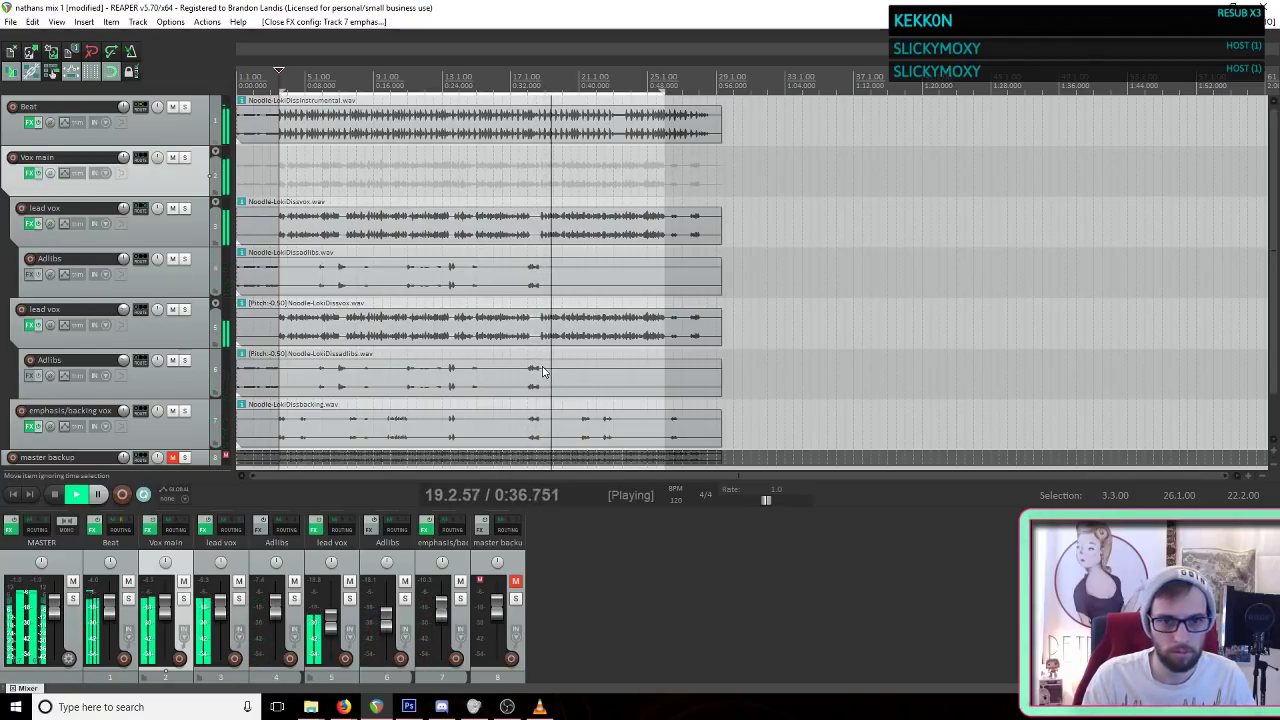
key("space")
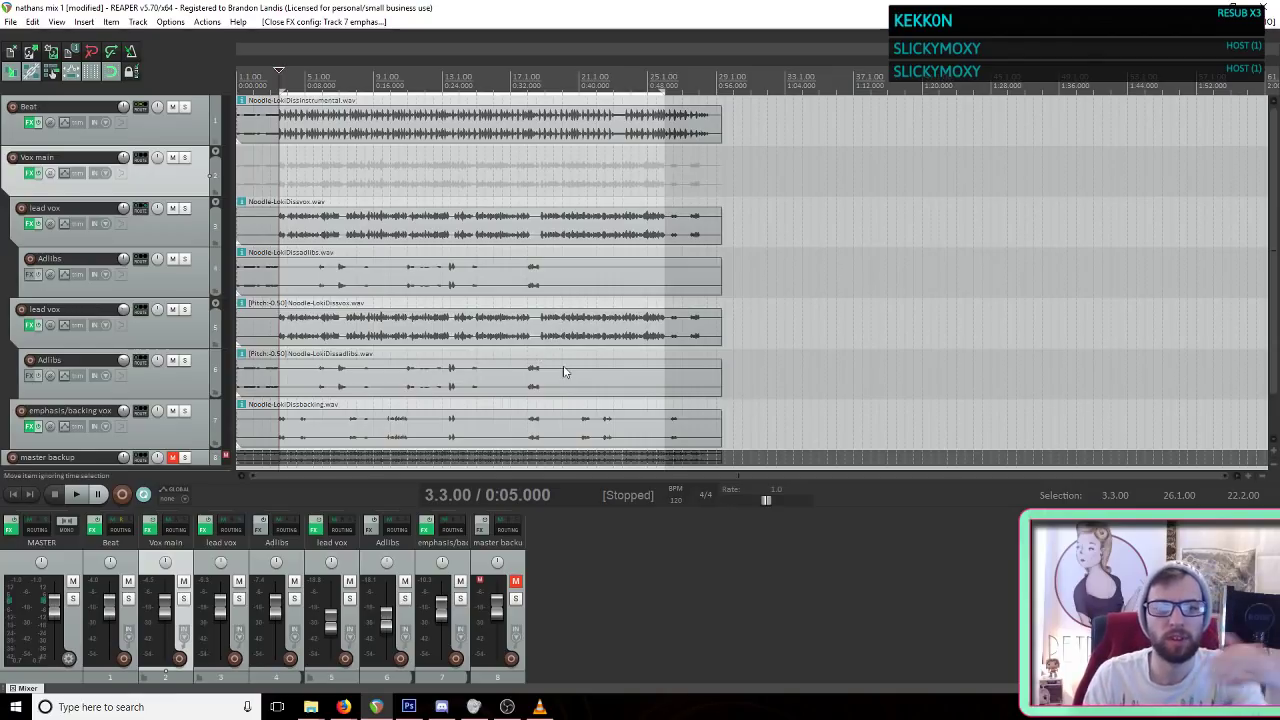
Step: Listen to the ad-lib passage in the full mix from 17.4.00
scroll(543, 300, "up", 3)
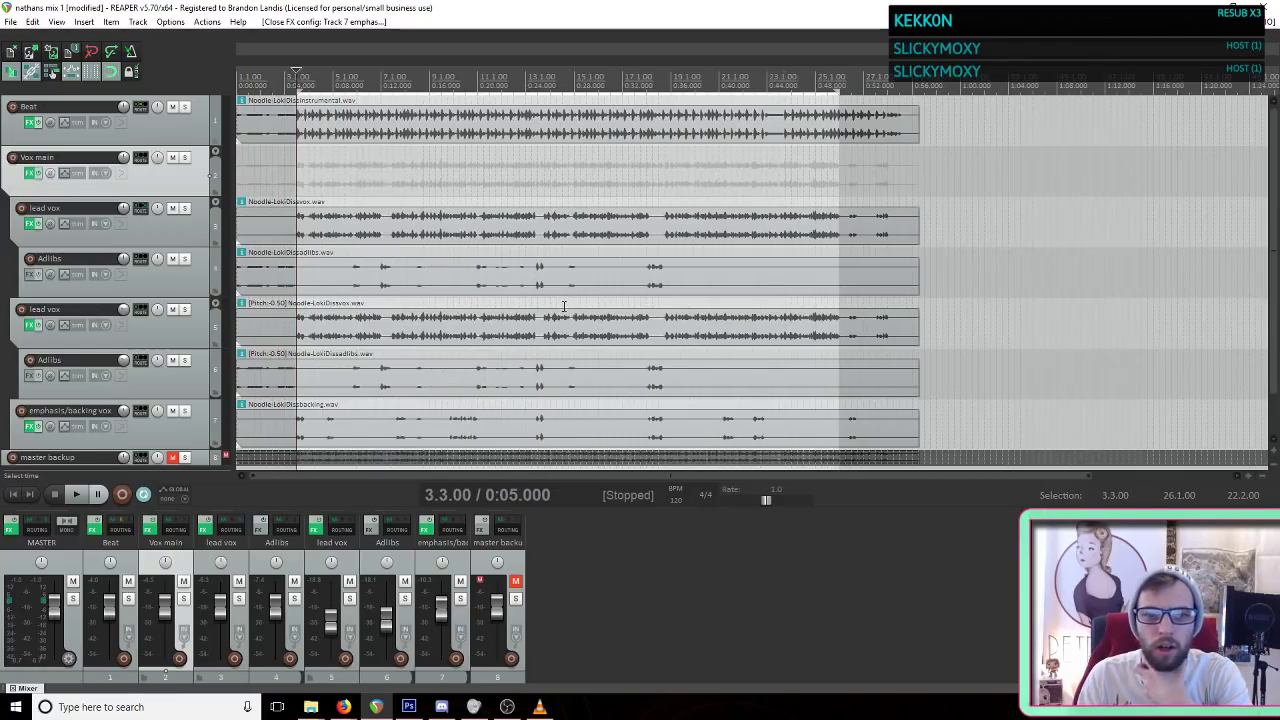
left_click(807, 258)
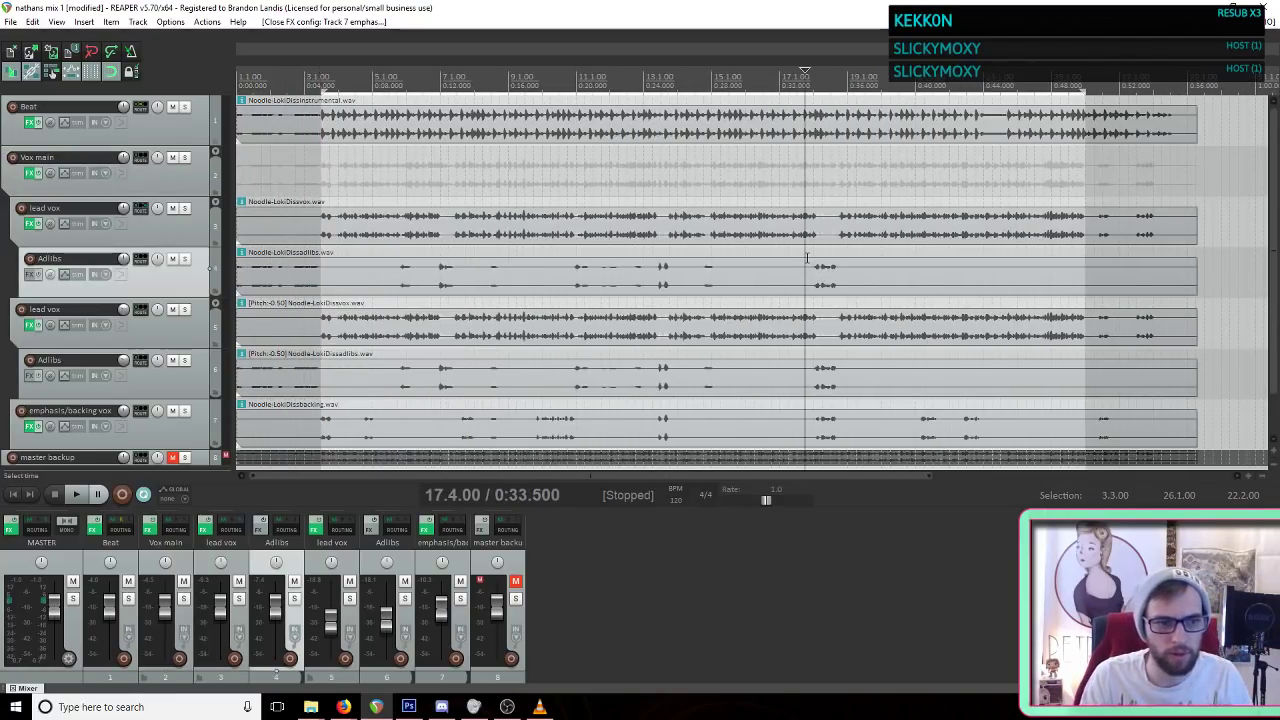
key("space")
key("space")
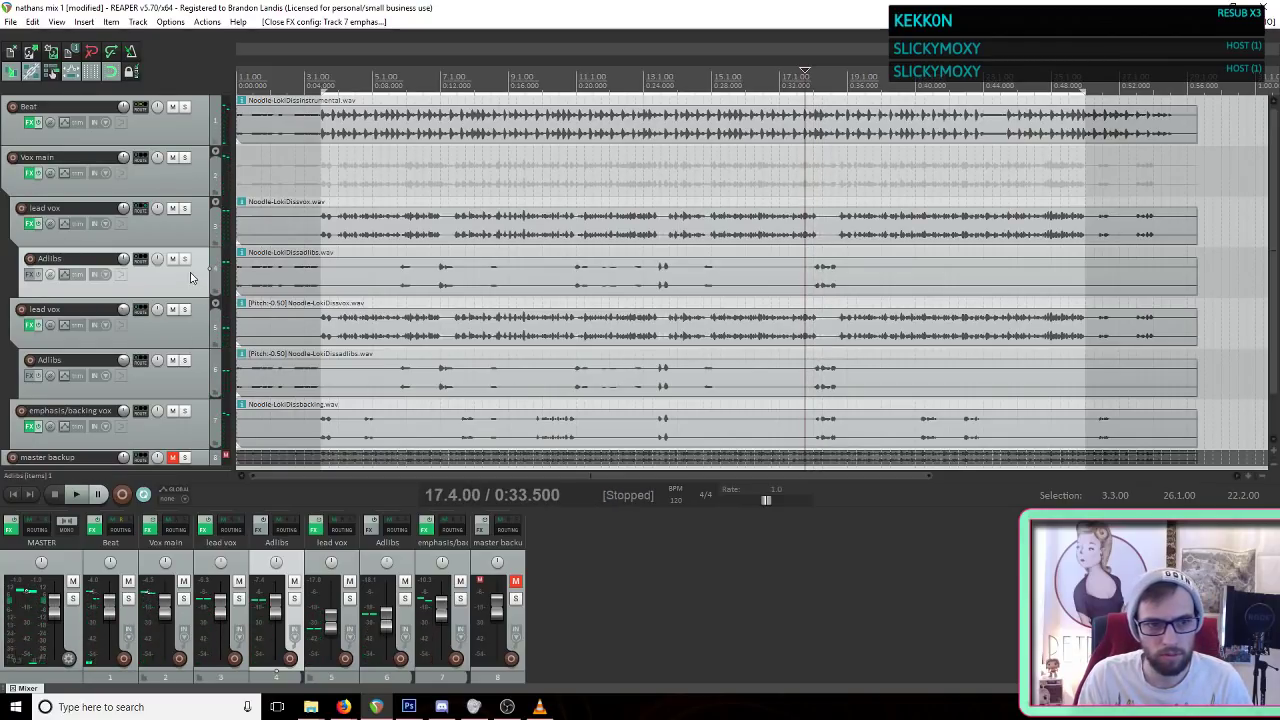
Step: Audition the first and second Adlibs tracks in solo from 17.4.00, turning each solo off again
left_click(184, 259)
key("space")
key("space")
left_click(184, 260)
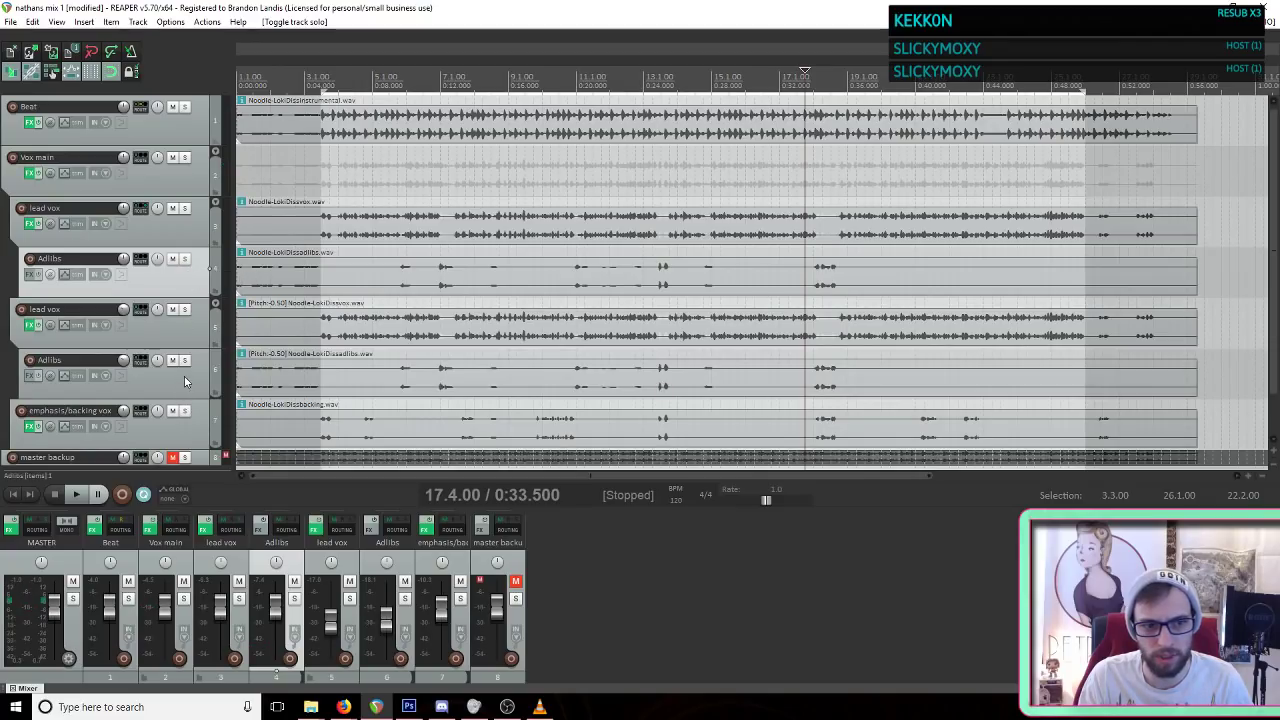
left_click(184, 361)
key("space")
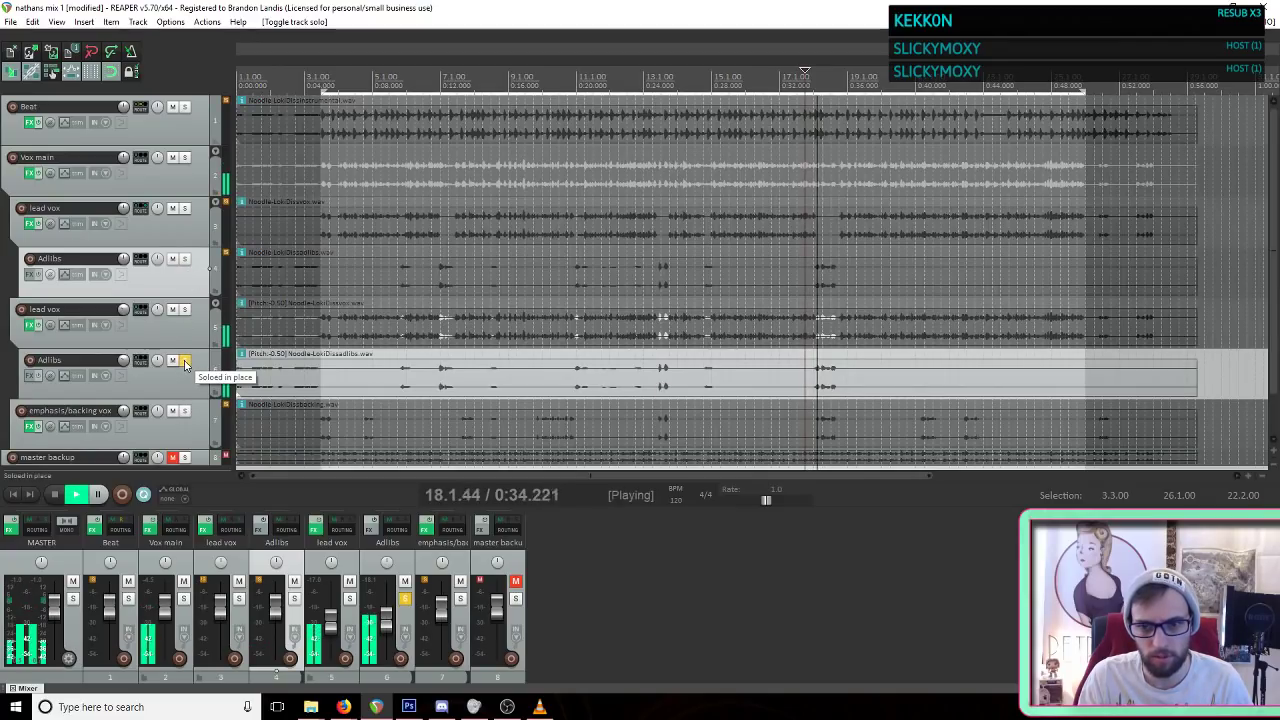
key("space")
left_click(184, 361)
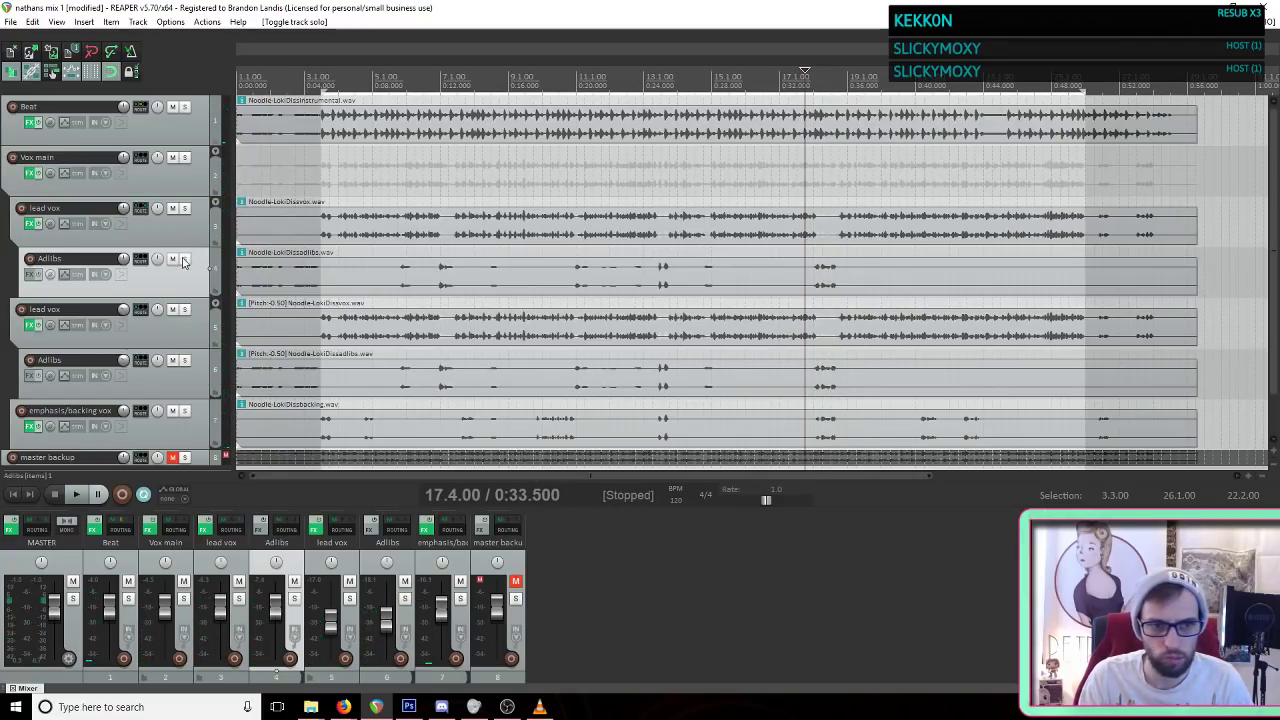
Step: Solo the first Adlibs track and audition it briefly from 17.4.00
left_click(185, 260)
key("space")
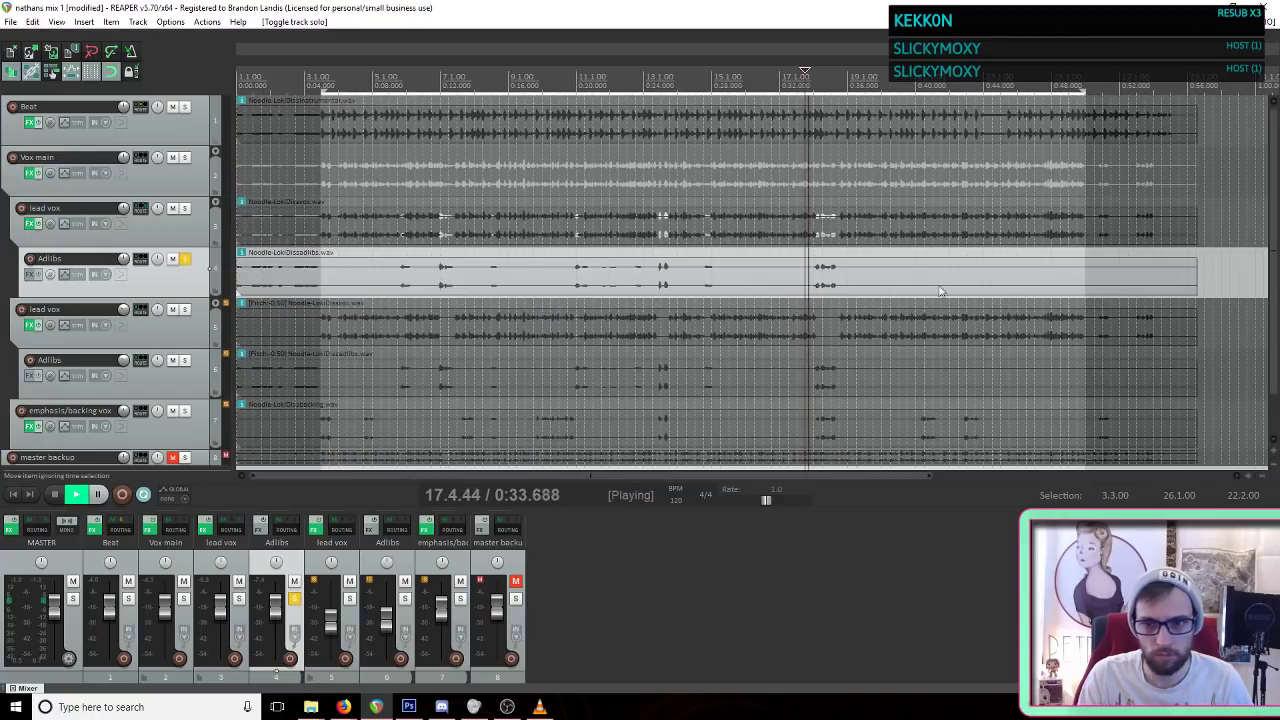
key("space")
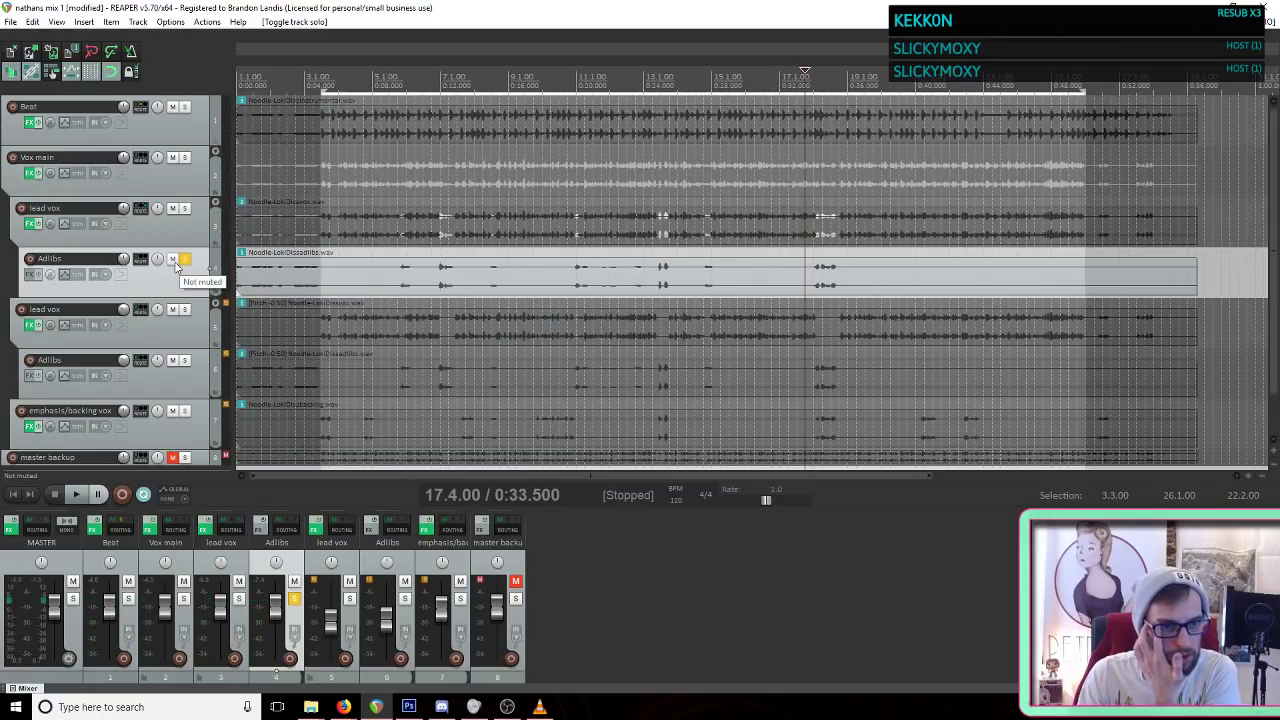
Step: Enable the Pan envelope for the first Adlibs track and close its envelope window
left_click(69, 280)
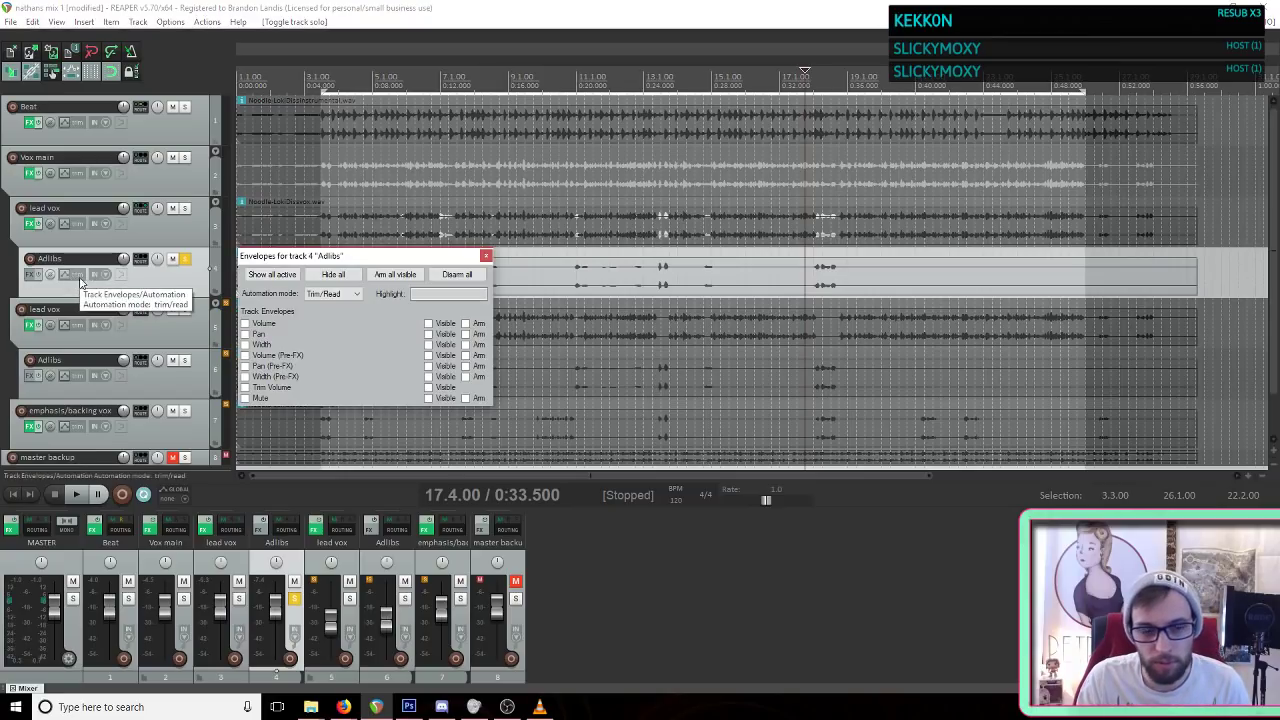
left_click(245, 334)
left_click(486, 258)
Step: Add pan envelope points around the first ad-lib at 18.1.00 and pan the segment between them slightly left
scroll(826, 320, "up", 5)
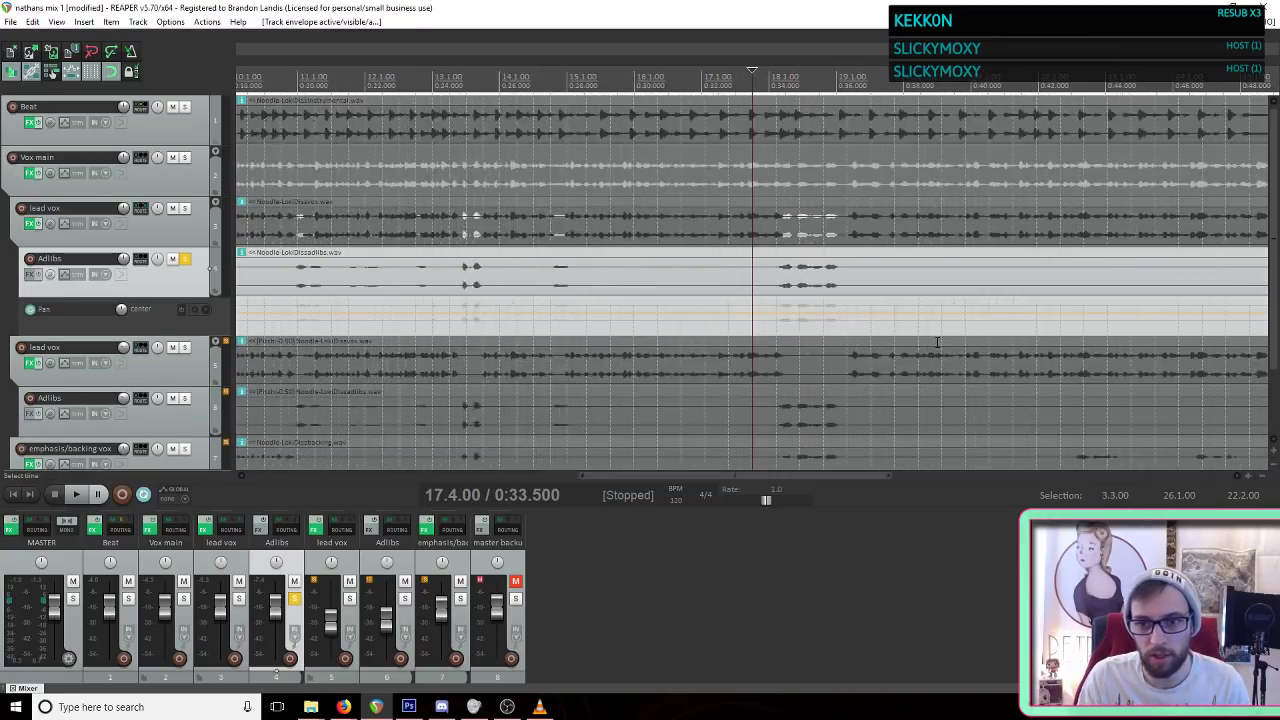
key("space")
key("space")
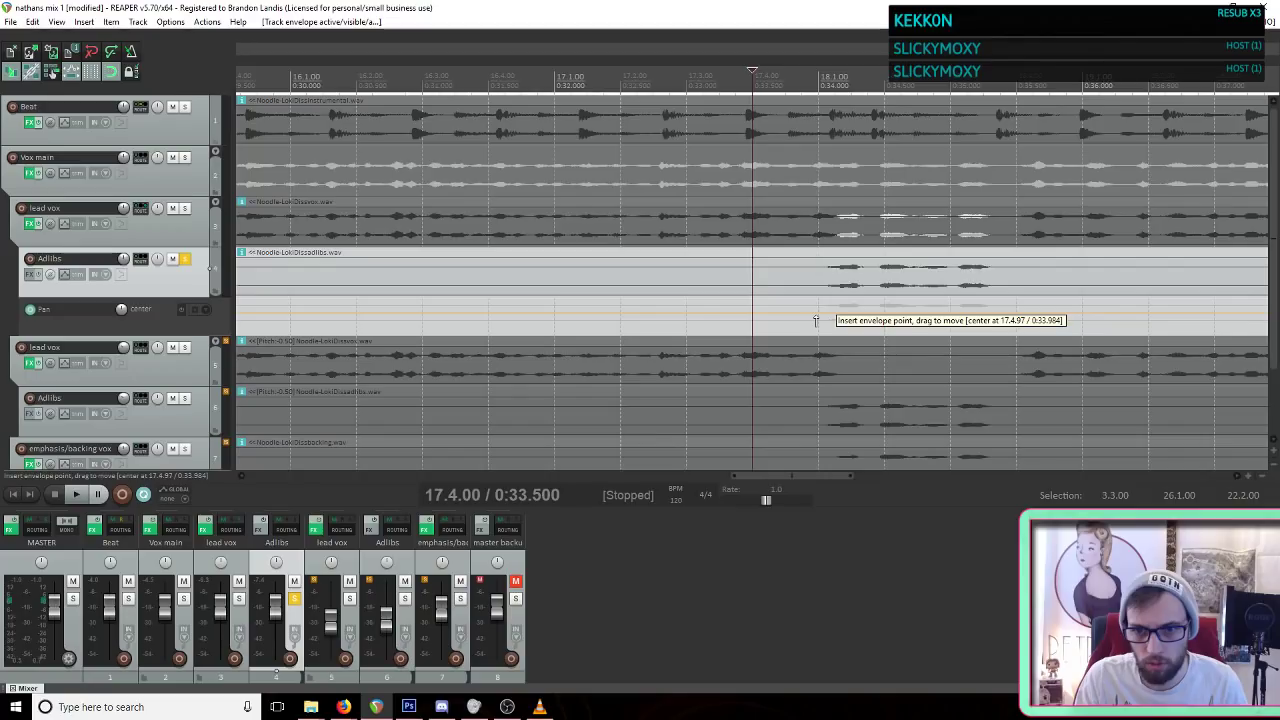
left_click(818, 315)
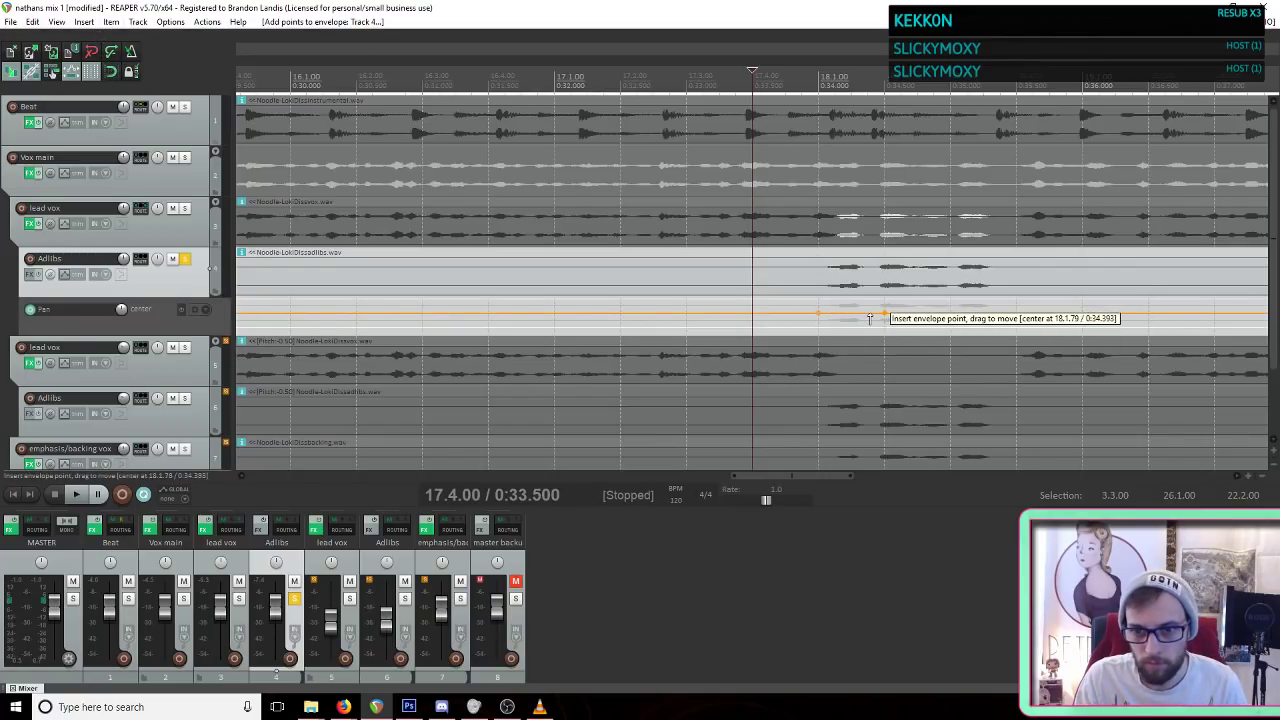
left_click(794, 314)
left_click_drag(836, 316, 836, 320)
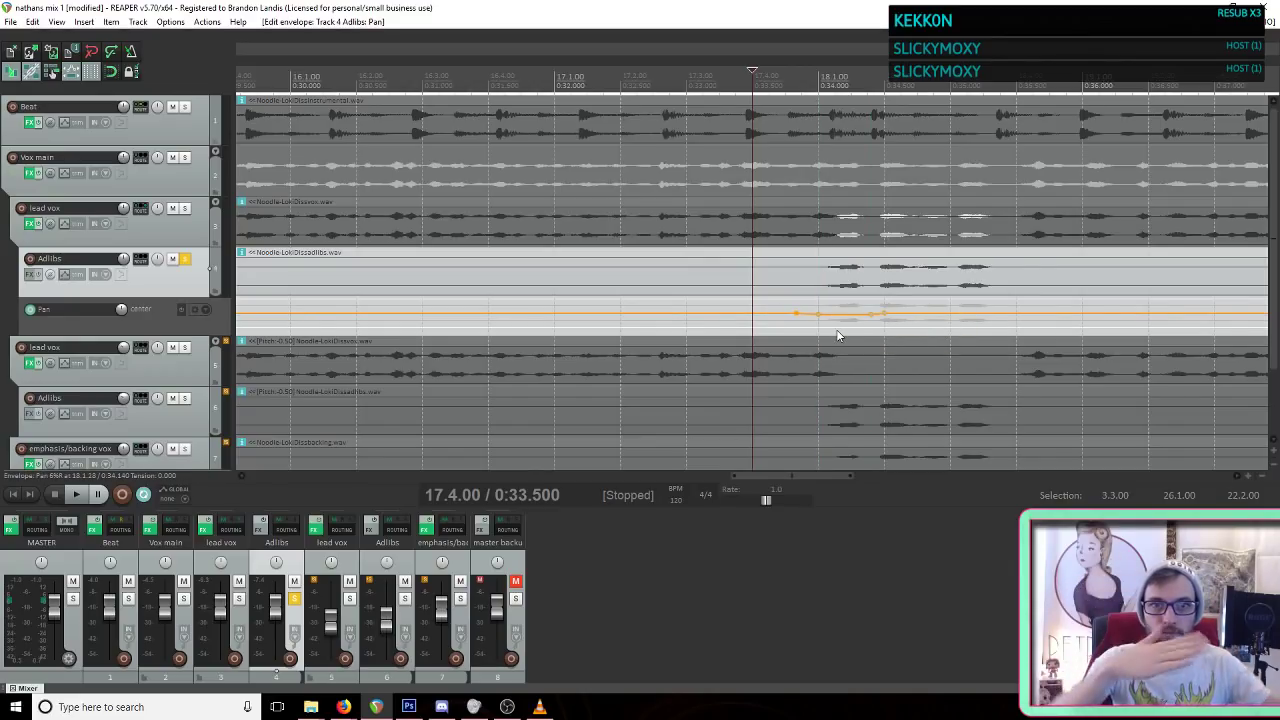
left_click_drag(840, 316, 843, 283)
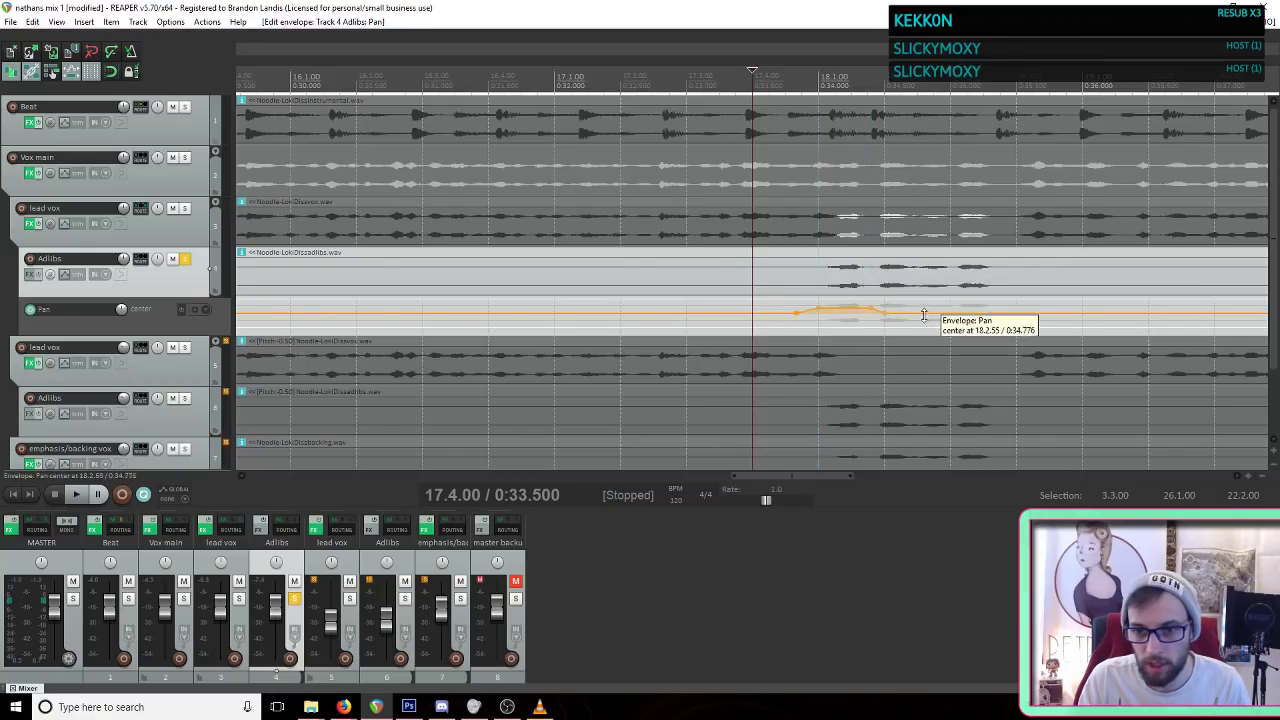
Step: Pan the remaining ad-libs 60% right until about 18.3.91 and pull the first ad-lib's segment out to 60% left
left_click(1000, 315)
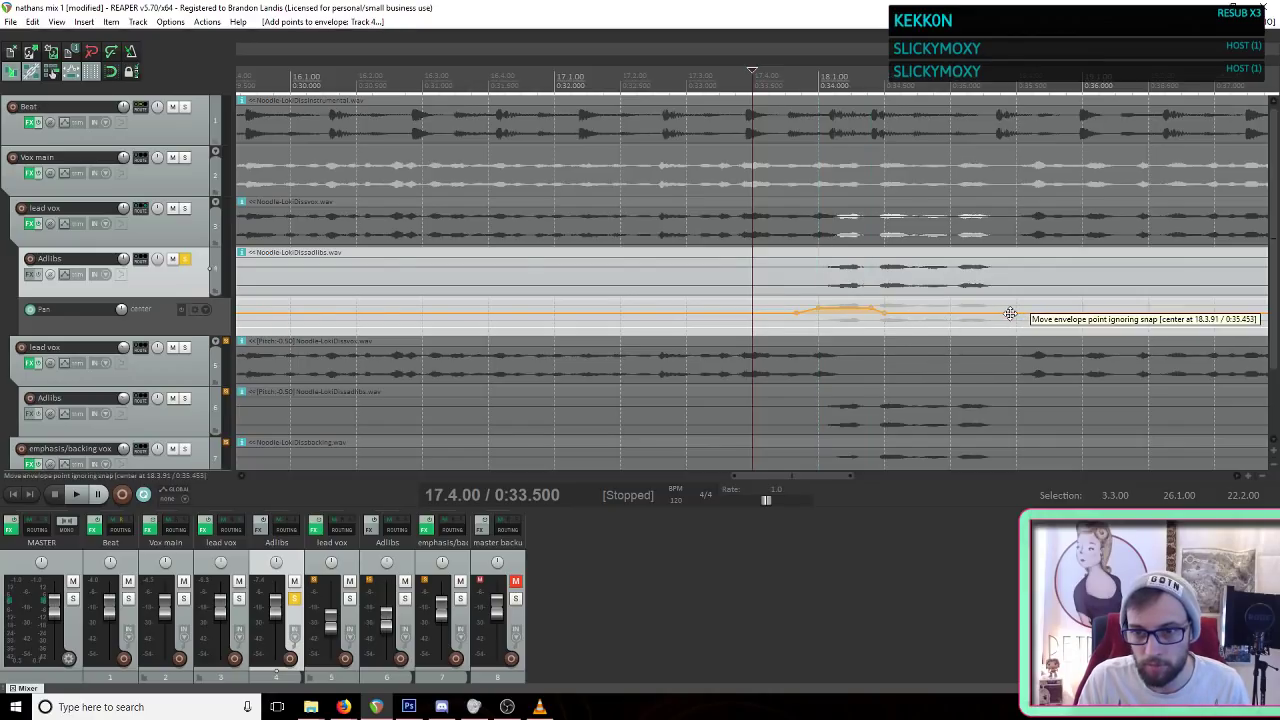
left_click_drag(949, 314, 946, 354)
left_click_drag(860, 310, 859, 298)
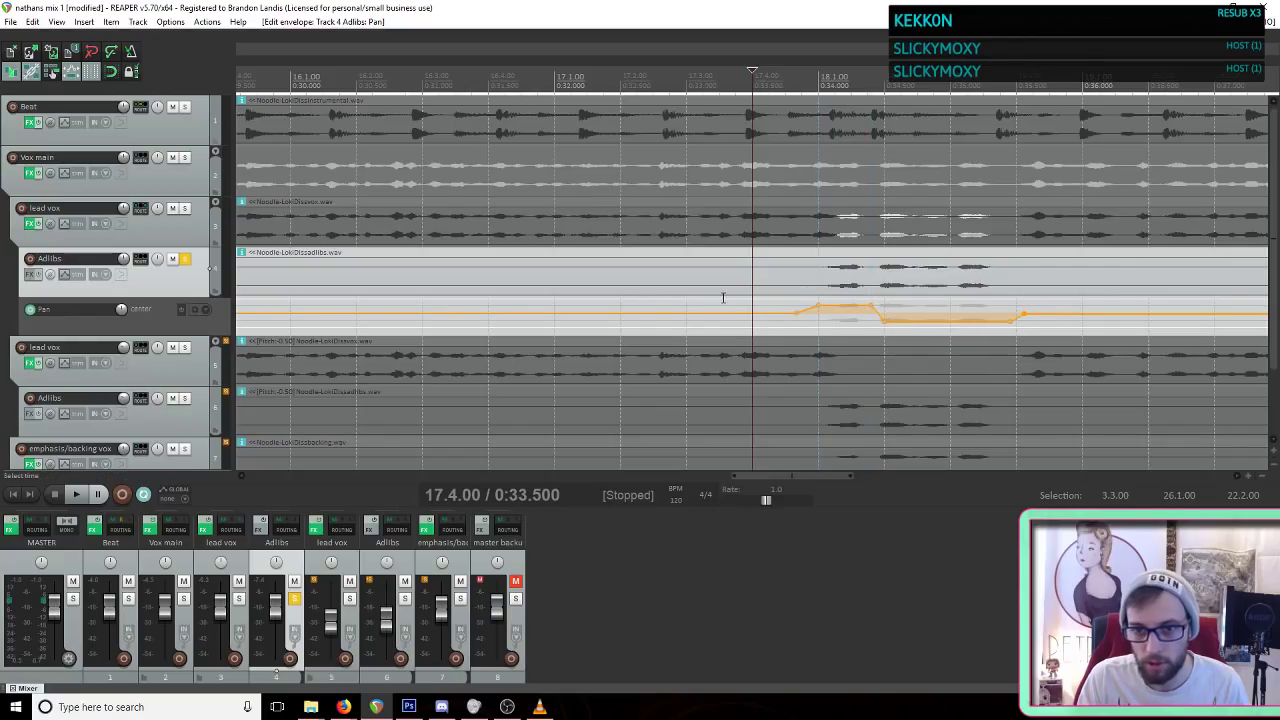
Step: Listen to the panned ad-libs in solo from 17.3.55
left_click(722, 297)
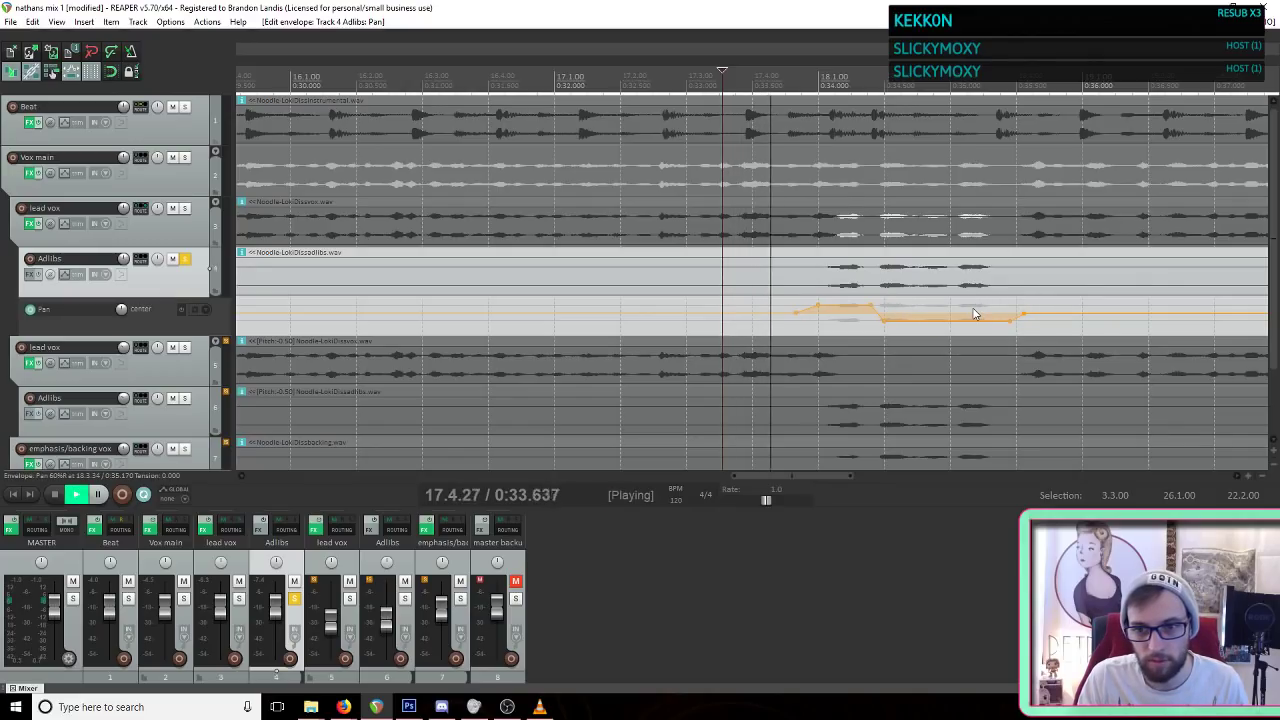
key("space")
mouse_move(894, 322)
key("space")
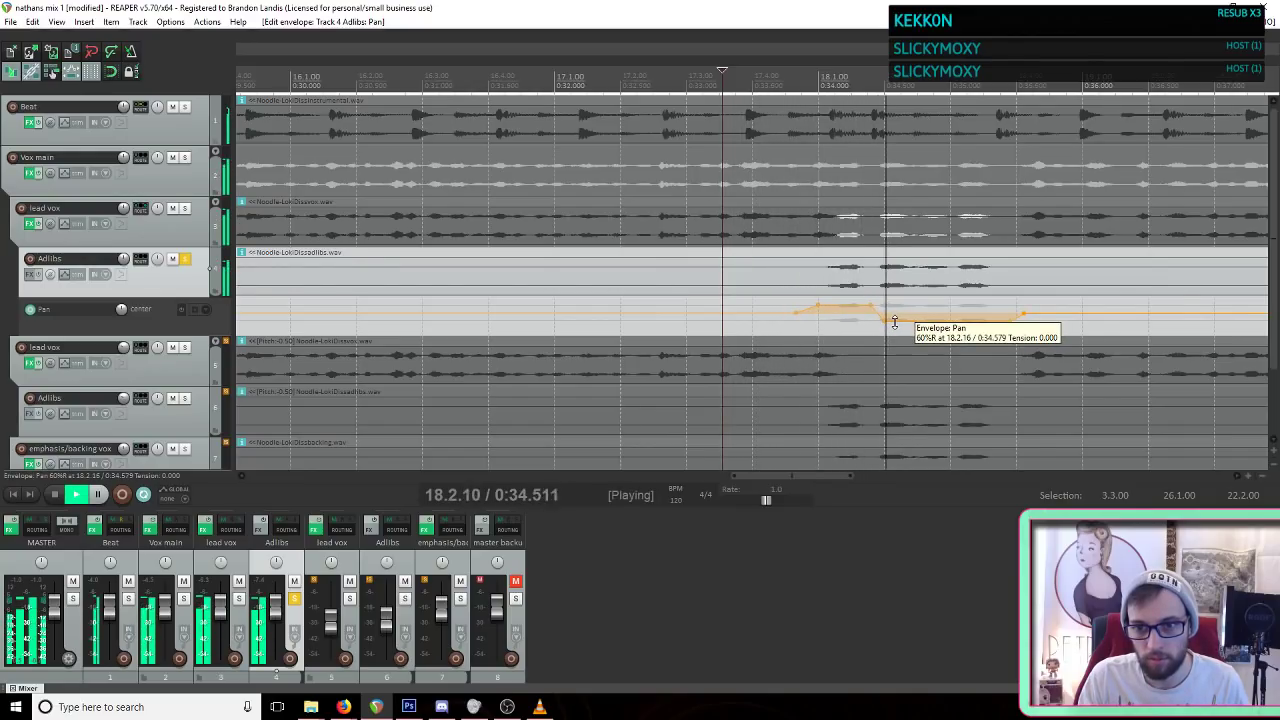
key("space")
Step: Turn off the first Adlibs track's solo and listen to the panned passage in the full mix
left_click(184, 259)
key("space")
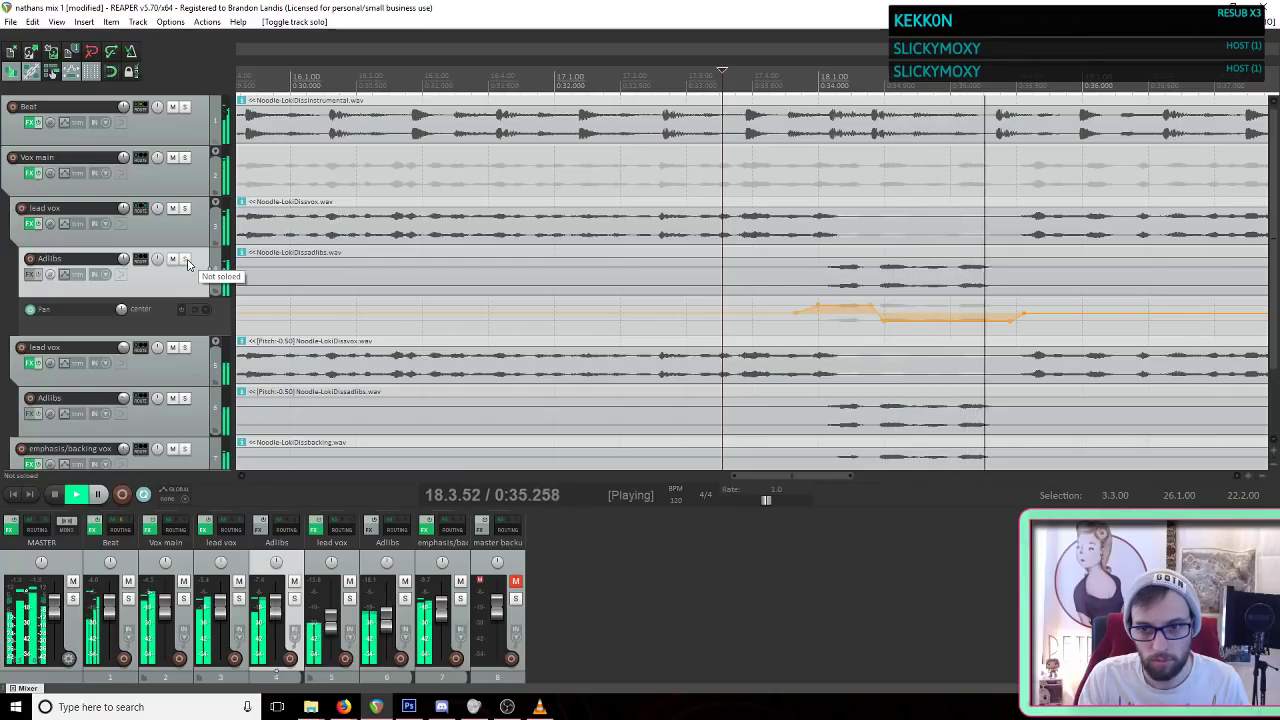
key("space")
Step: Move the left-to-right pan change on the first Adlibs track to about 18.2.40, keeping the point before it left of center
mouse_move(871, 308)
left_click_drag(871, 308, 910, 389)
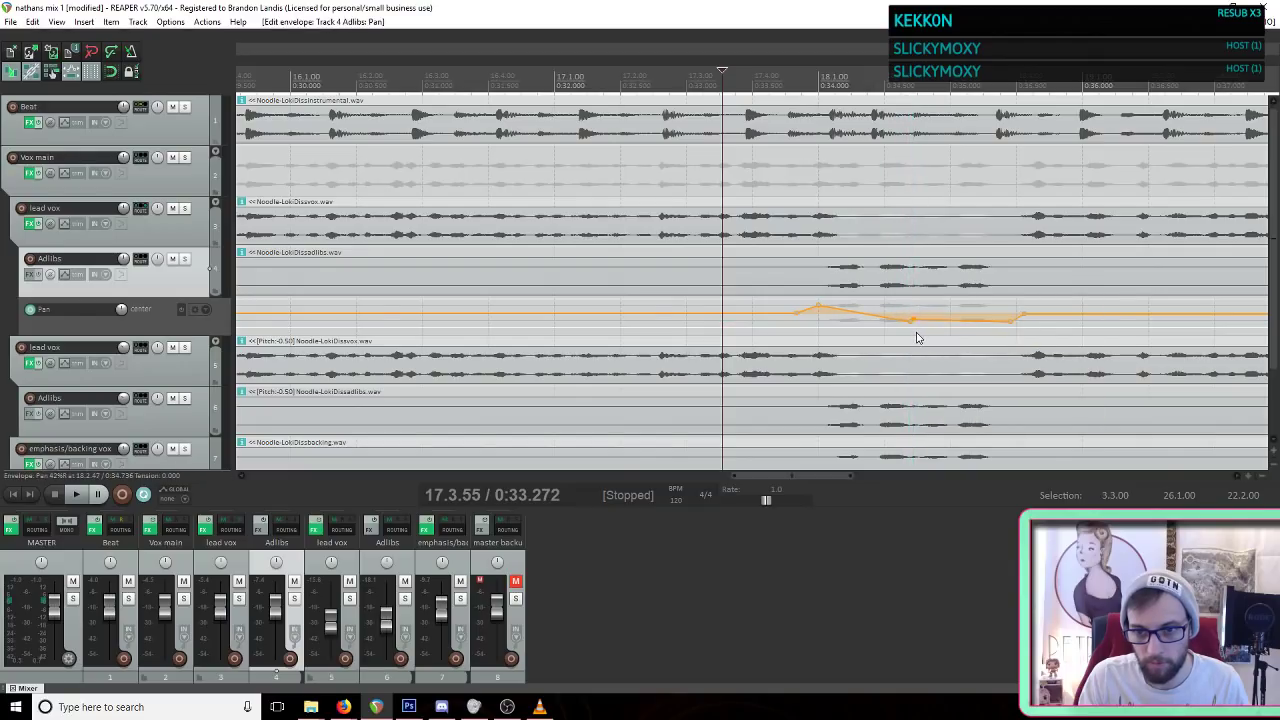
left_click_drag(912, 323, 912, 277)
Step: Listen repeatedly to the full mix from 17.3.55 to check the timing of the ad-lib pan change
key("space")
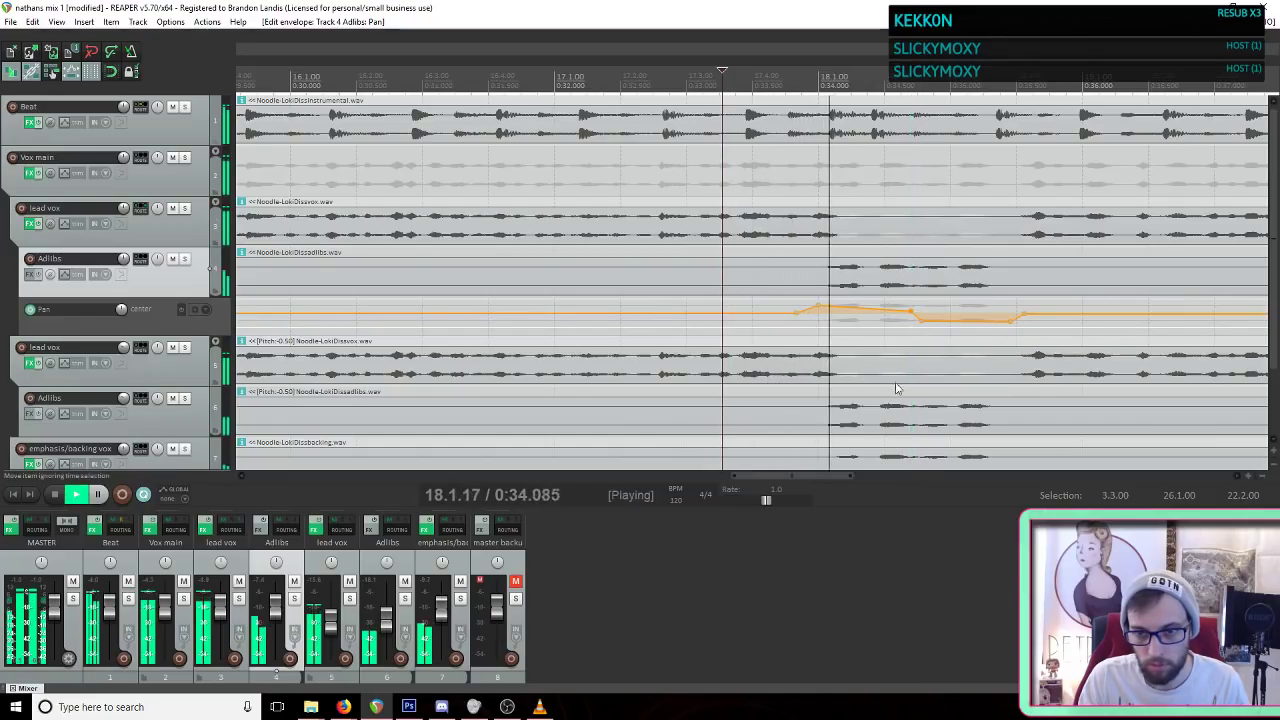
key("space")
key("space")
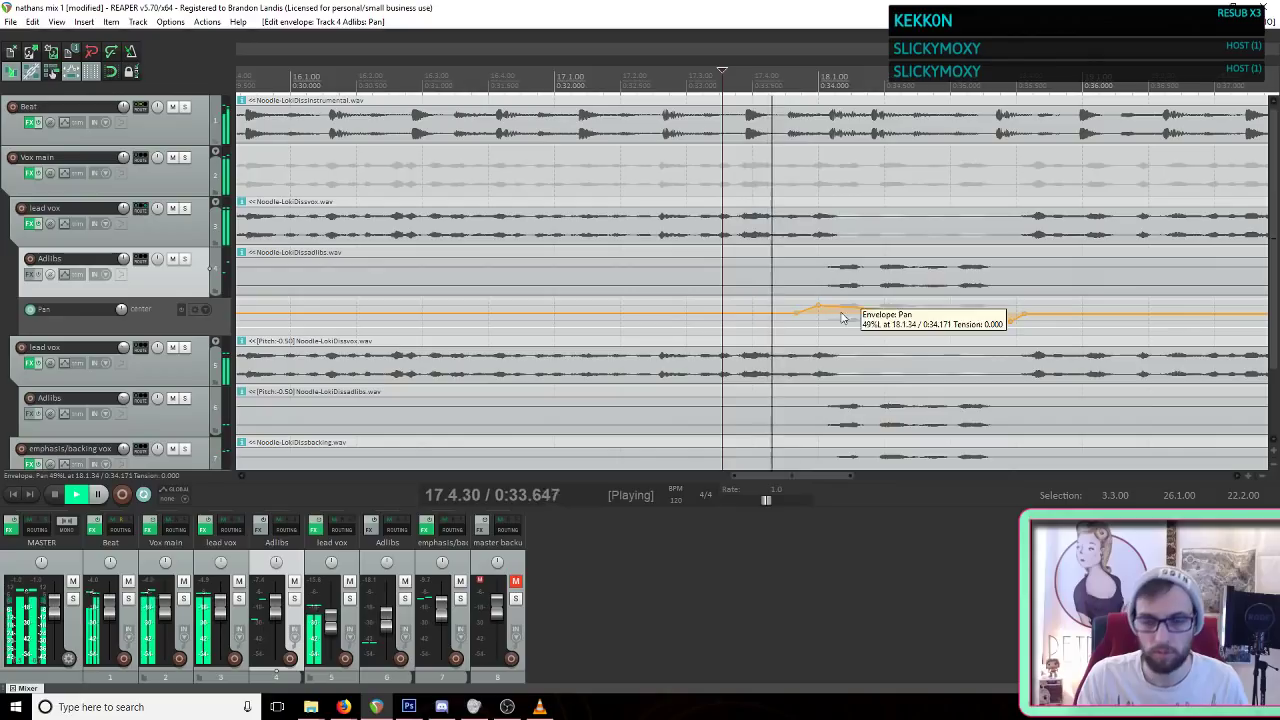
key("space")
key("space")
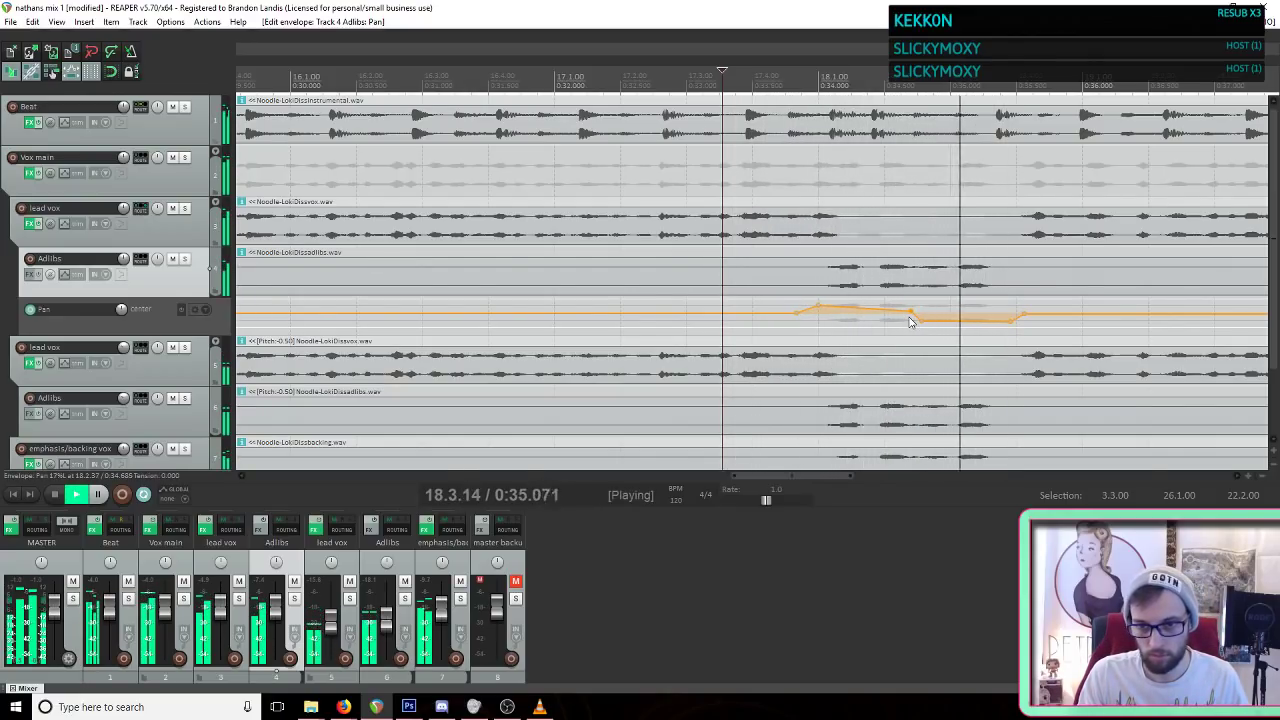
key("space")
left_click_drag(909, 312, 916, 336)
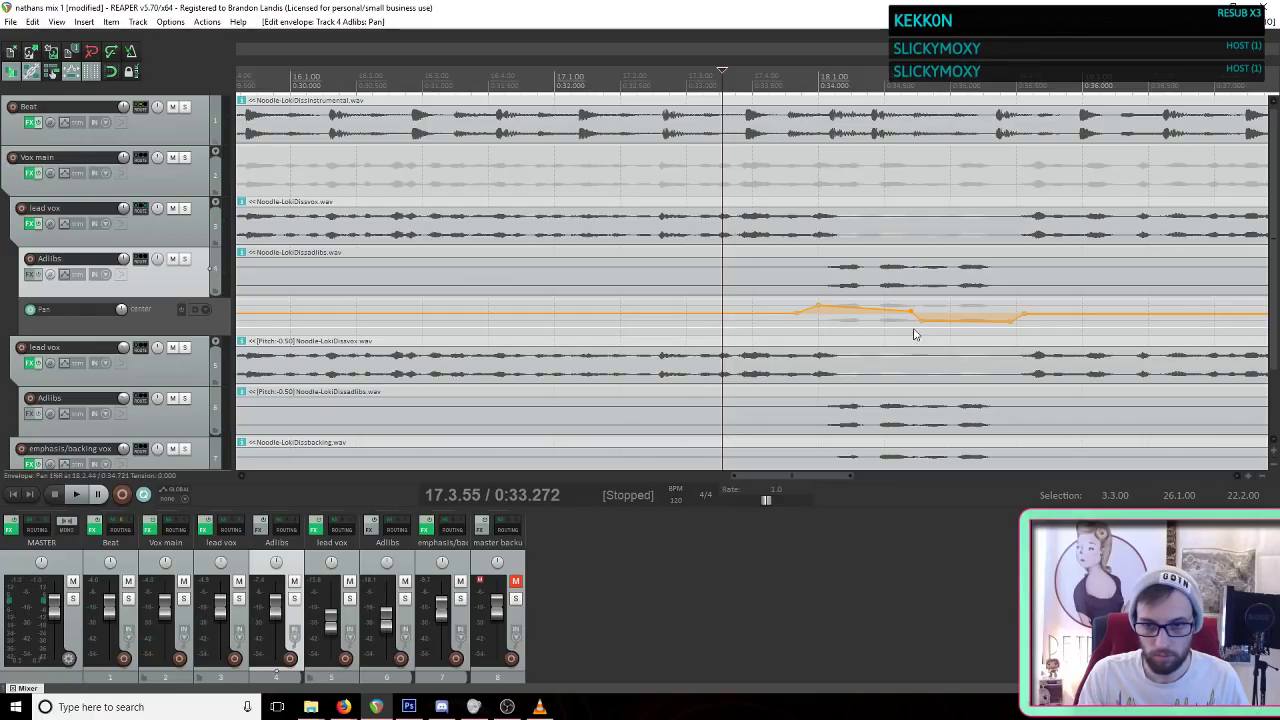
key("space")
key("space")
Step: Shift the left-to-right pan change to the gap after the first ad-lib near 18.1.75, holding 60% left before it and panning right after it
scroll(912, 331, "up", 3)
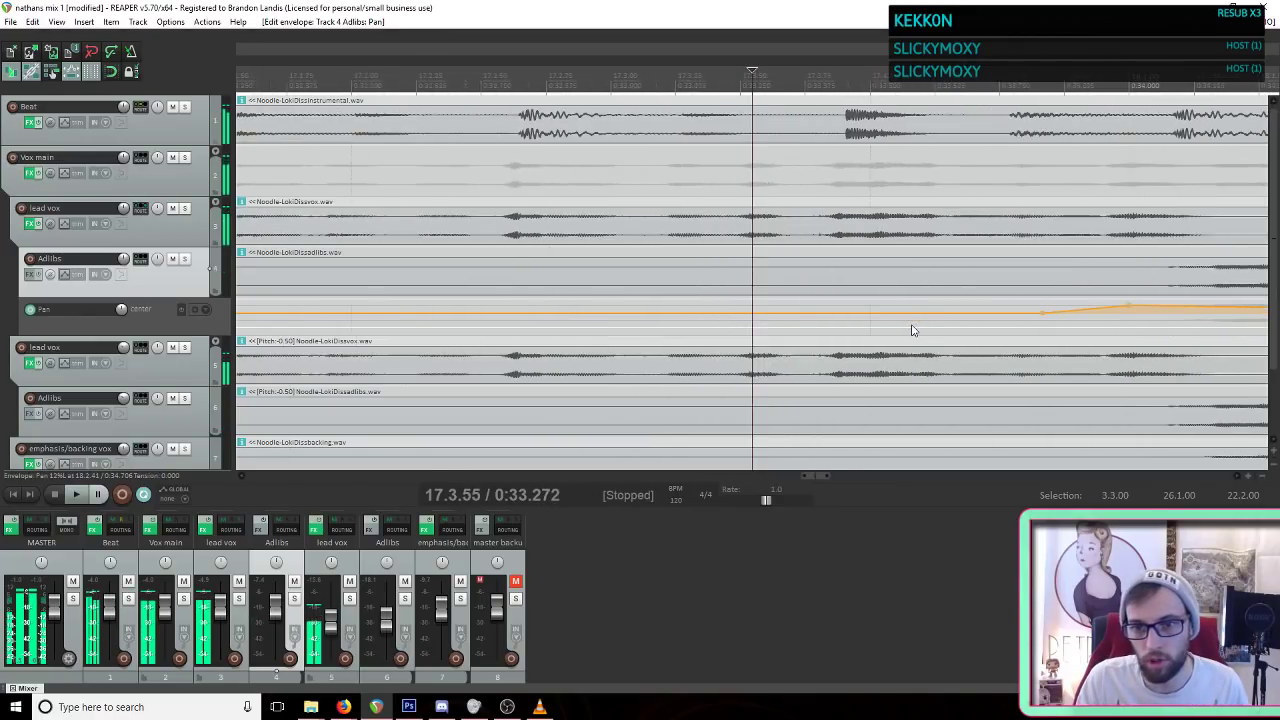
left_click(956, 341)
scroll(980, 360, "up", 2)
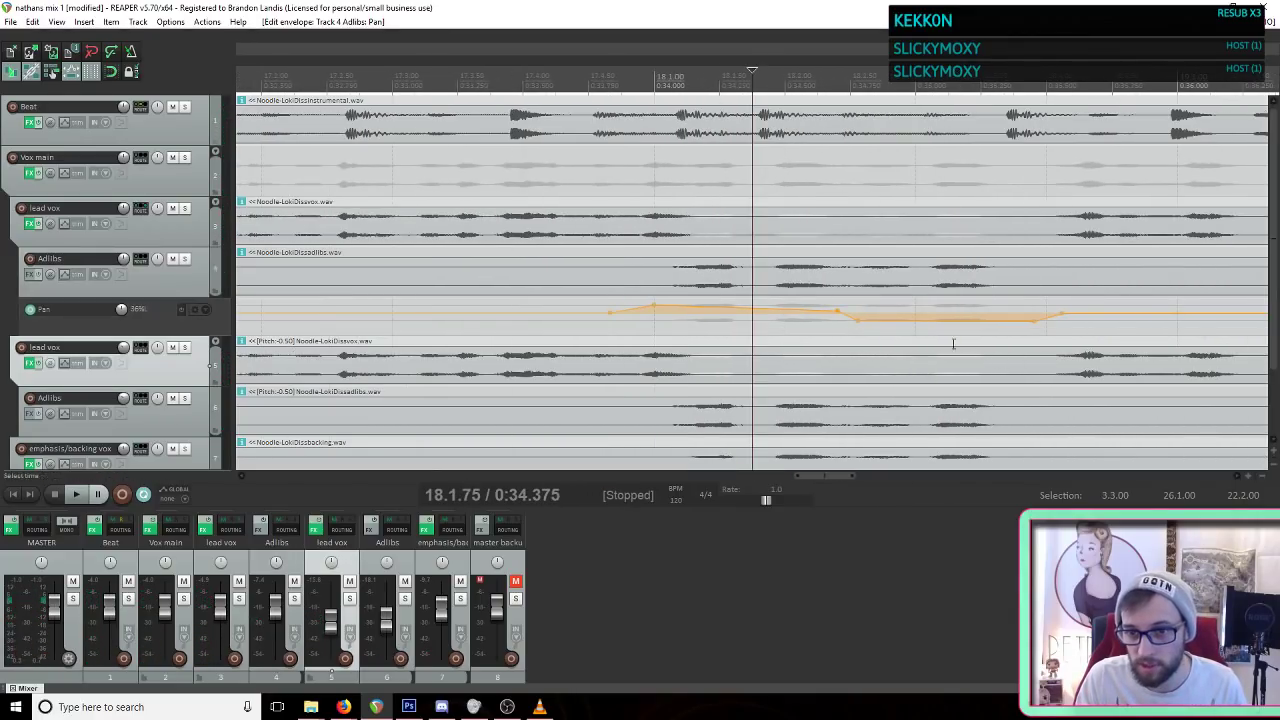
key("space")
key("space")
left_click_drag(837, 311, 757, 285)
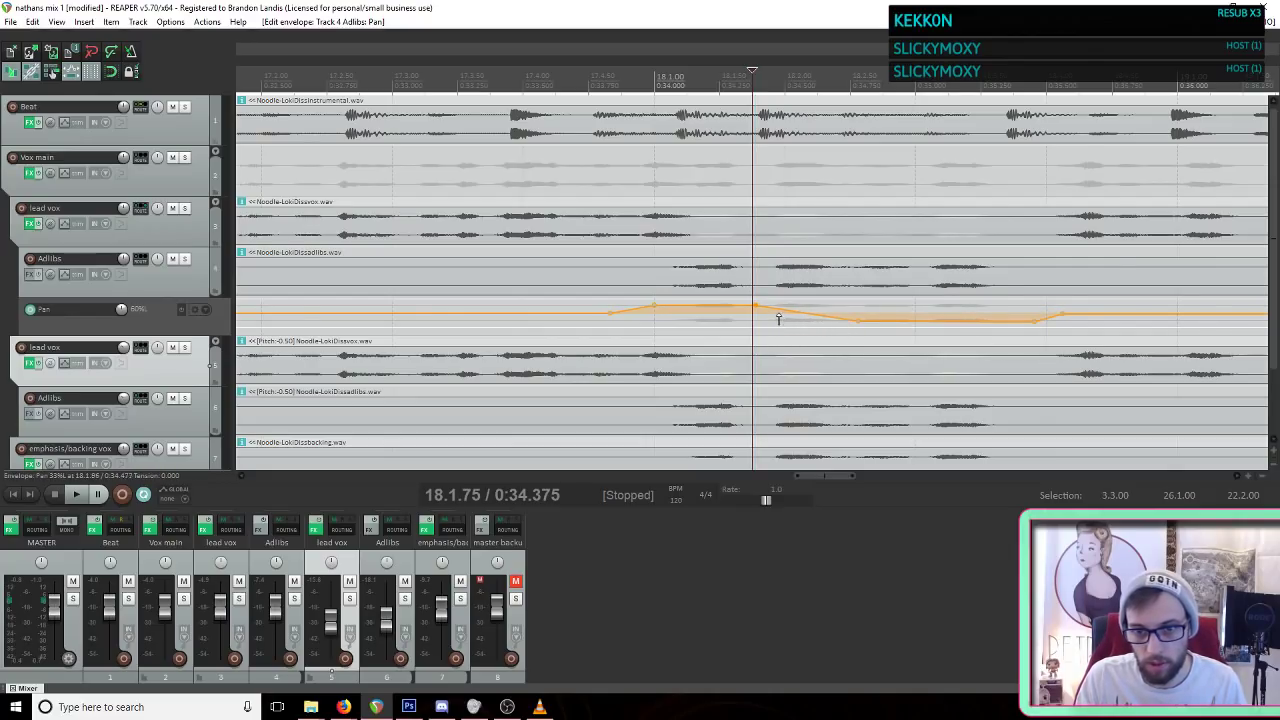
left_click_drag(778, 318, 771, 375)
left_click(852, 324)
left_click_drag(851, 322, 855, 327)
Step: Pan the third ad-lib left from about 18.2.55 to 18.3.00, and set the final ad-lib's segment to about 62% right
scroll(871, 337, "up", 3)
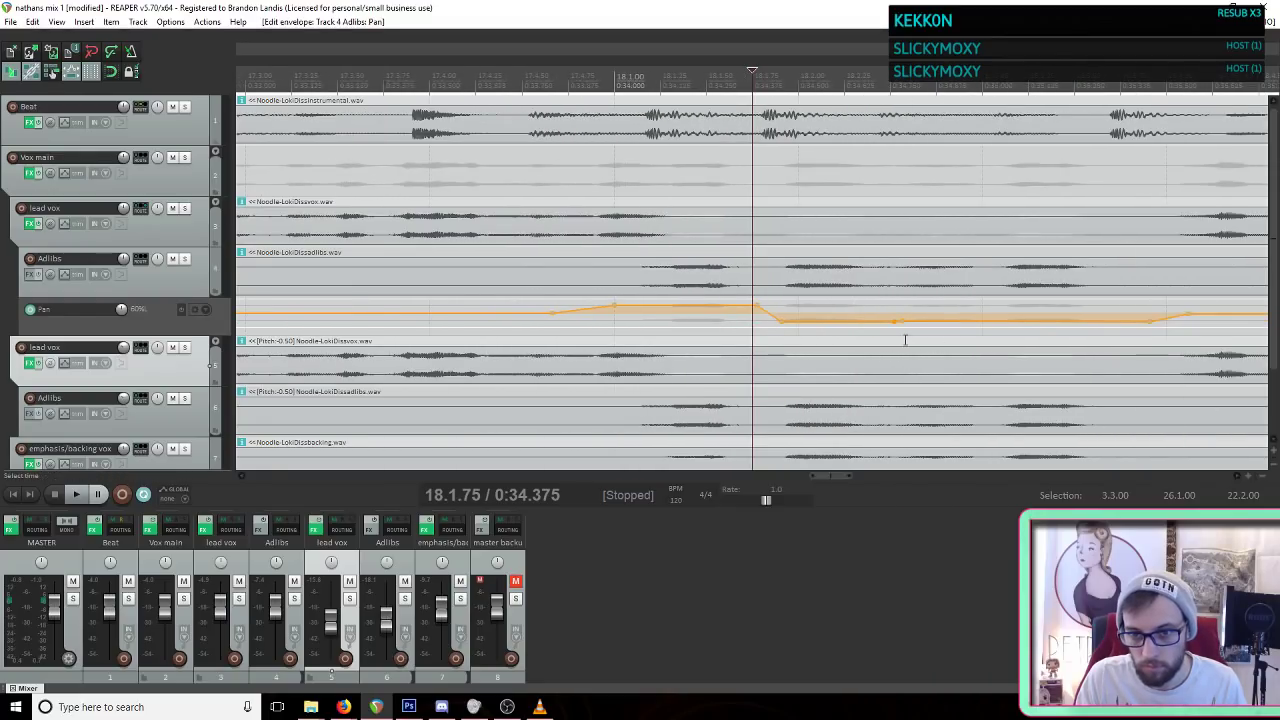
scroll(899, 340, "up", 3)
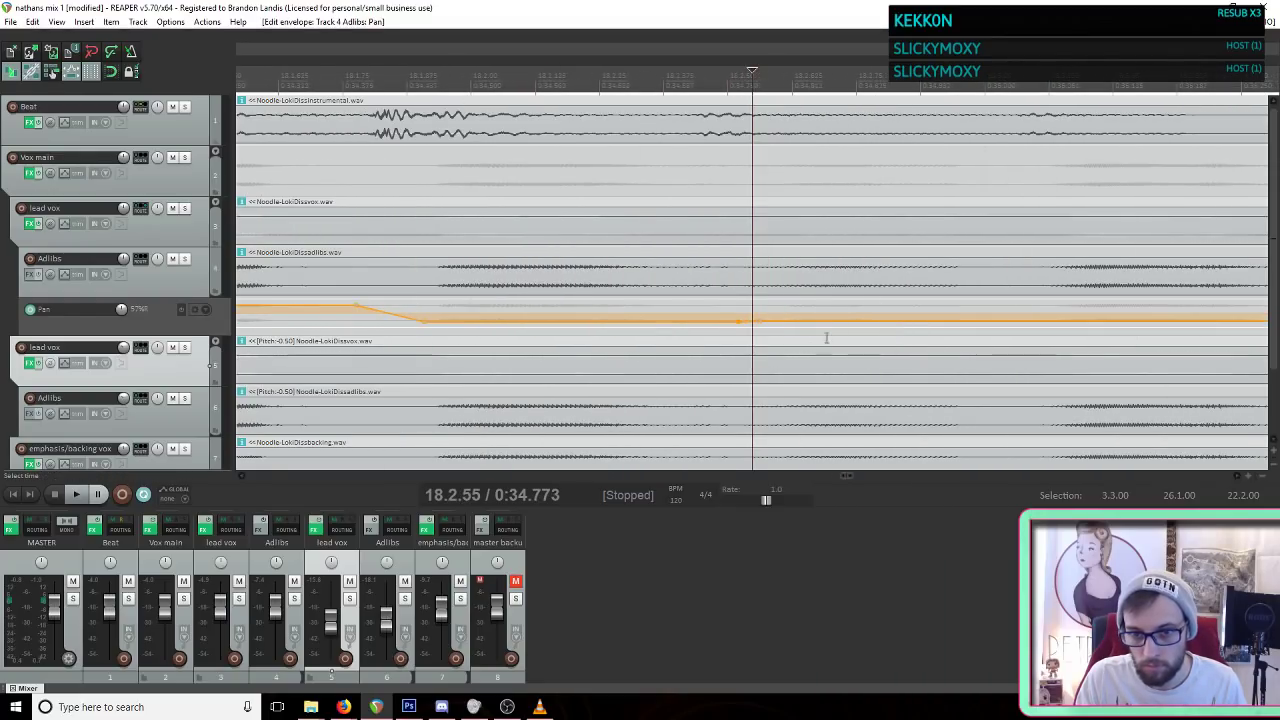
left_click(1003, 321)
left_click(1016, 321)
left_click_drag(766, 321, 763, 245)
left_click_drag(1003, 325, 998, 240)
scroll(1140, 330, "down", 2)
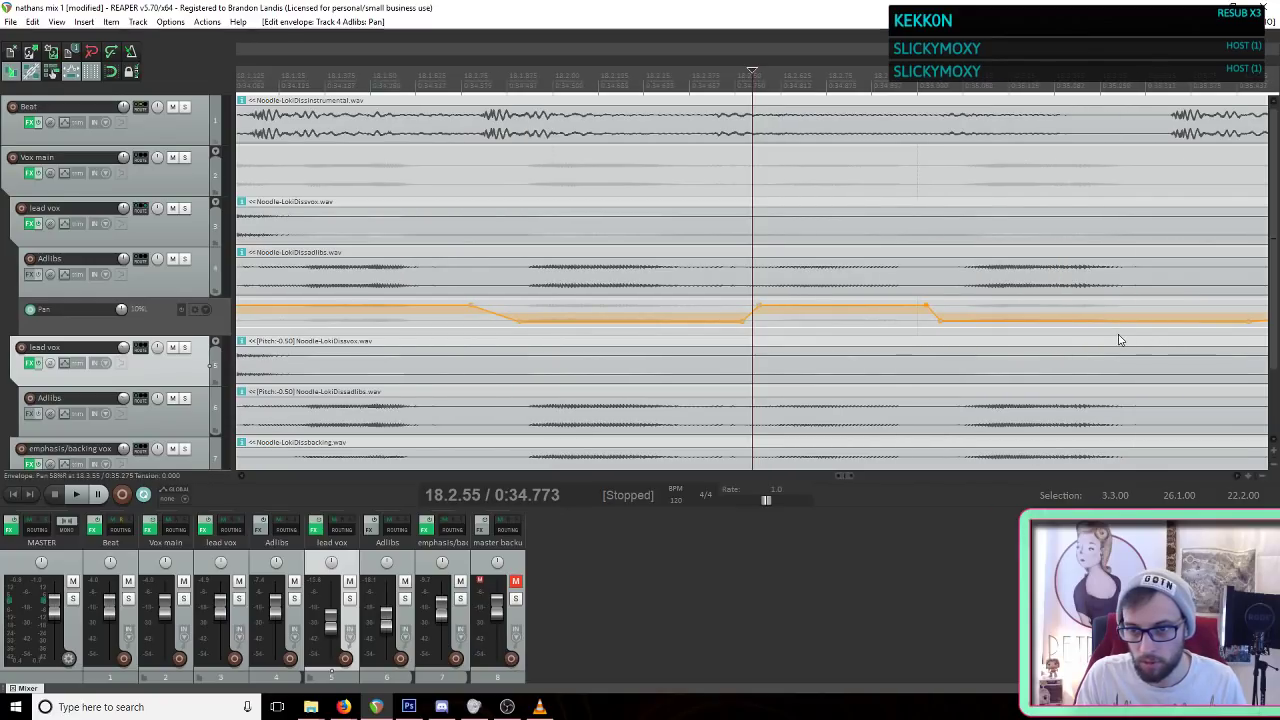
left_click_drag(1118, 322, 1109, 323)
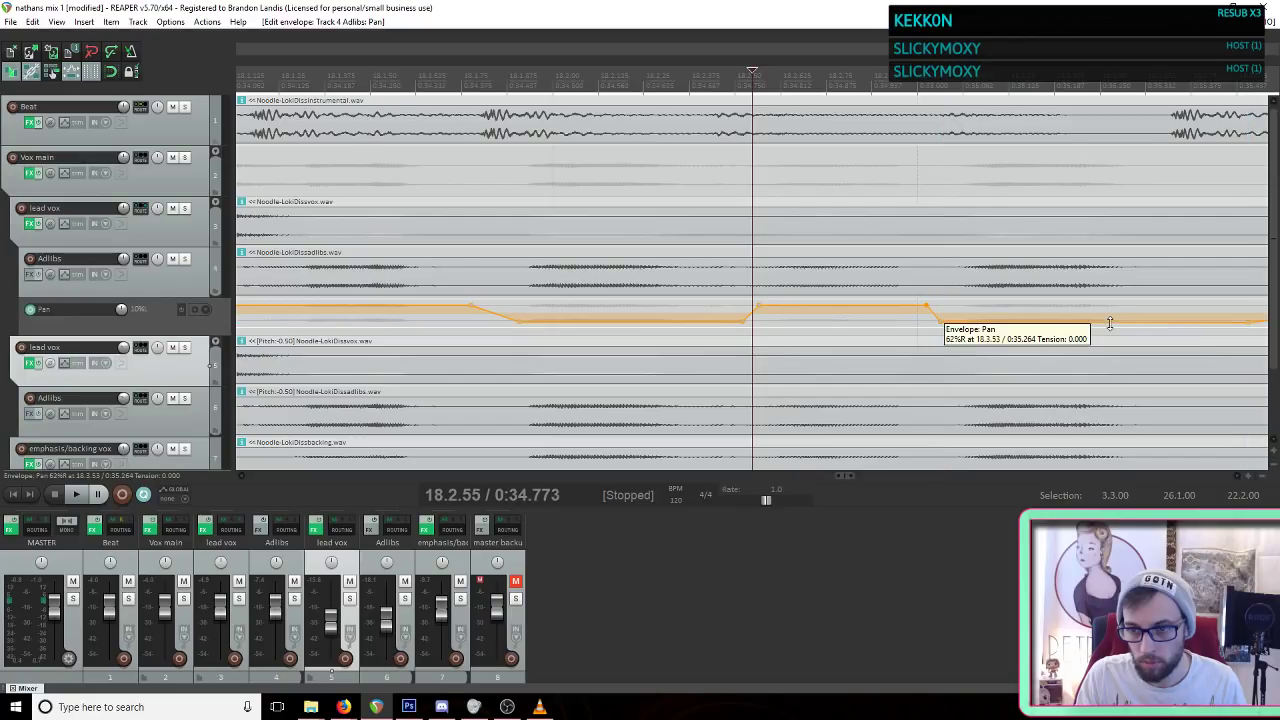
scroll(1108, 341, "down", 2)
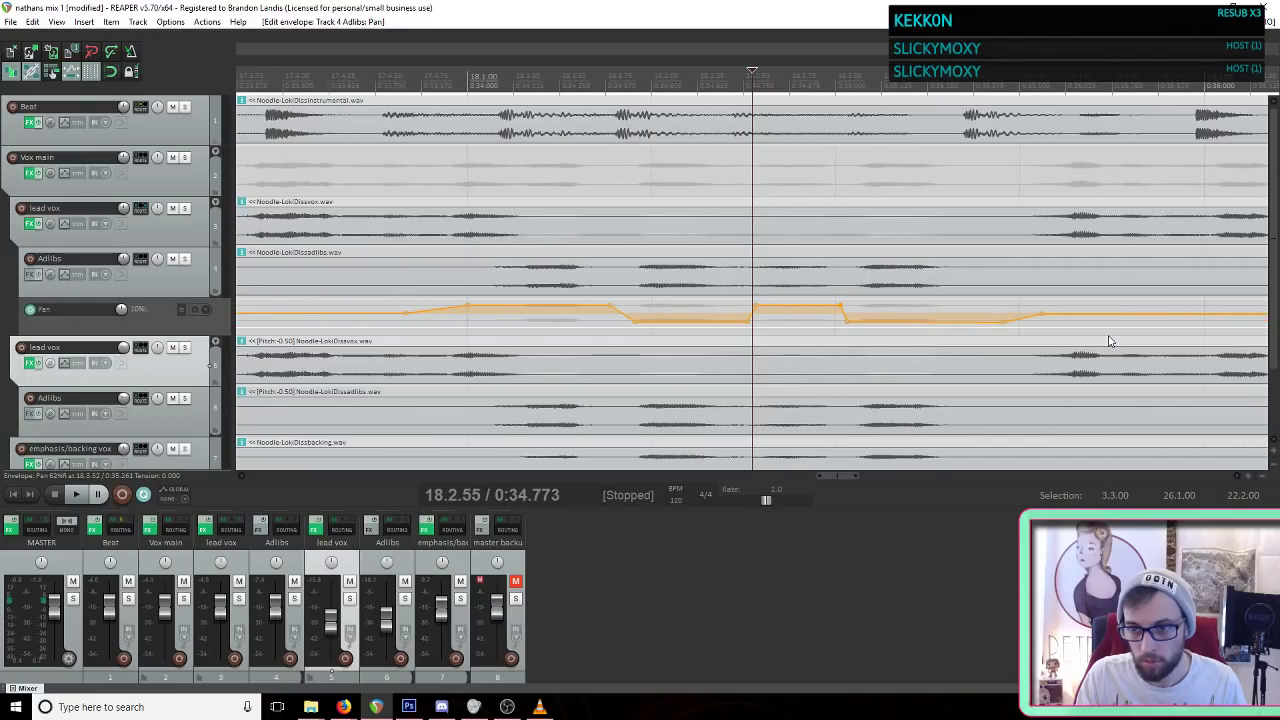
Step: Listen to the alternating ad-lib panning in the full mix from just before 18.1.00 and from 17.3.10
left_click(443, 275)
key("space")
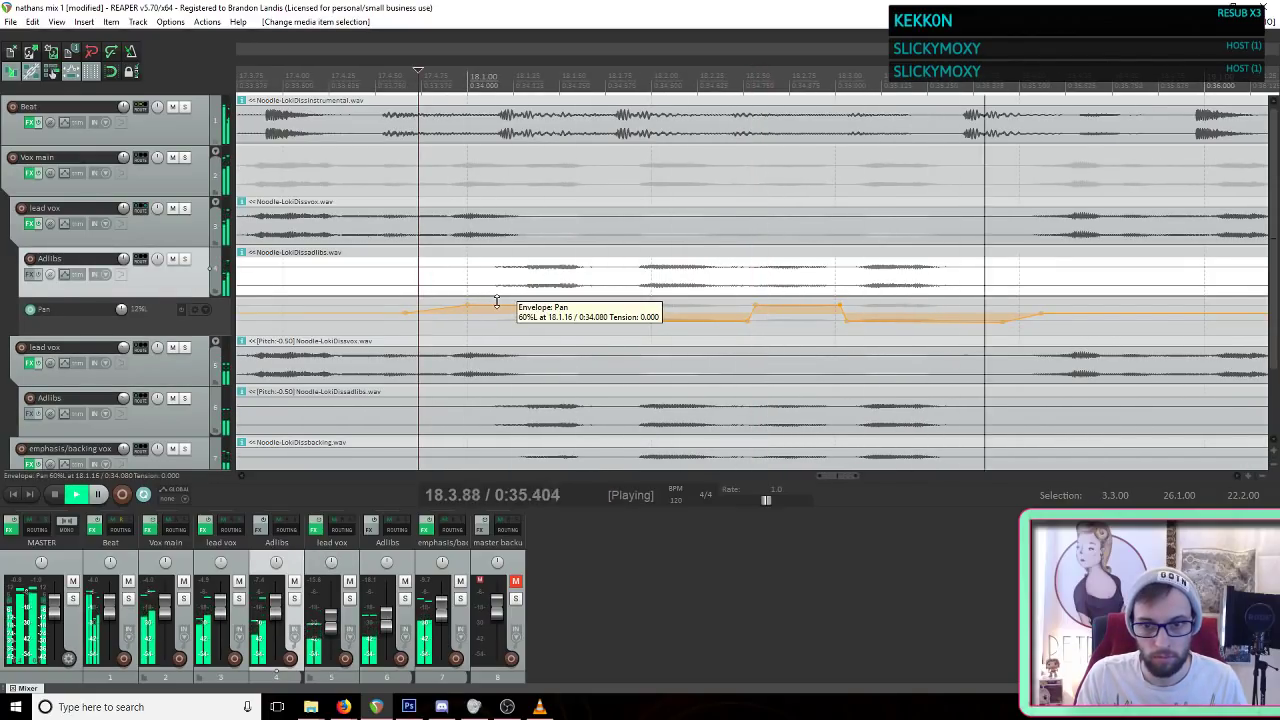
key("space")
scroll(537, 309, "down", 2)
left_click(644, 185)
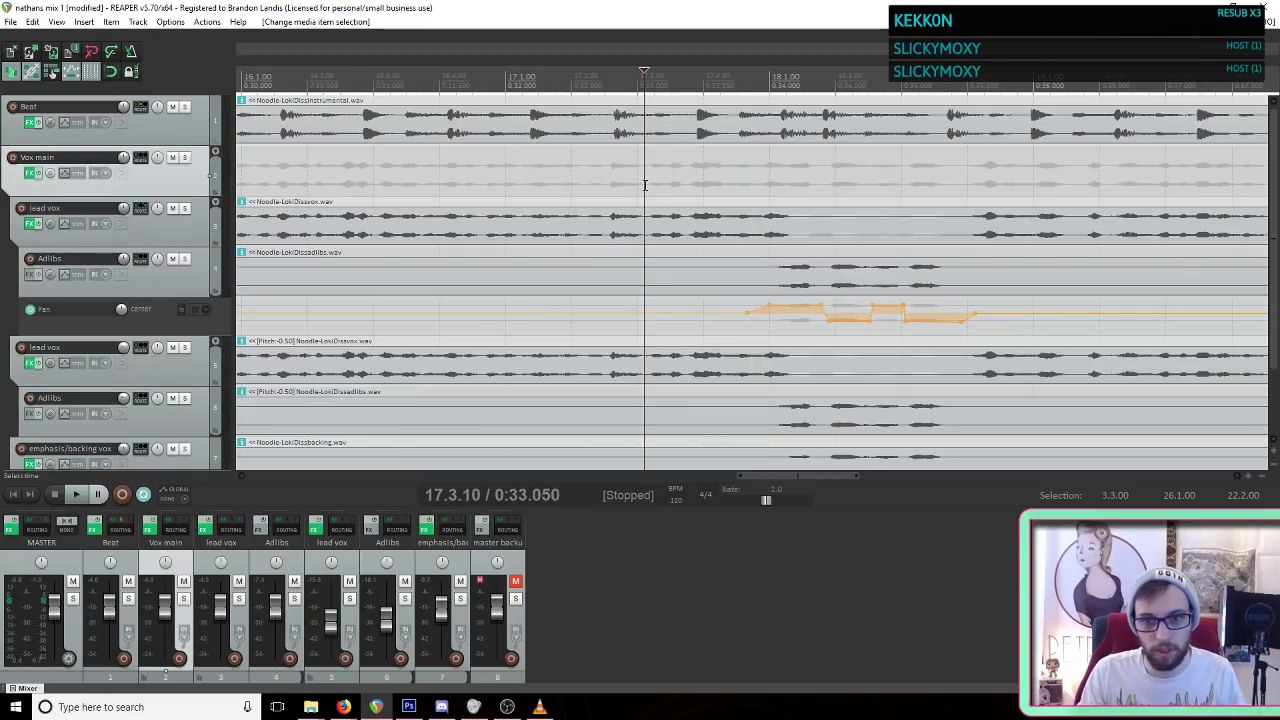
key("space")
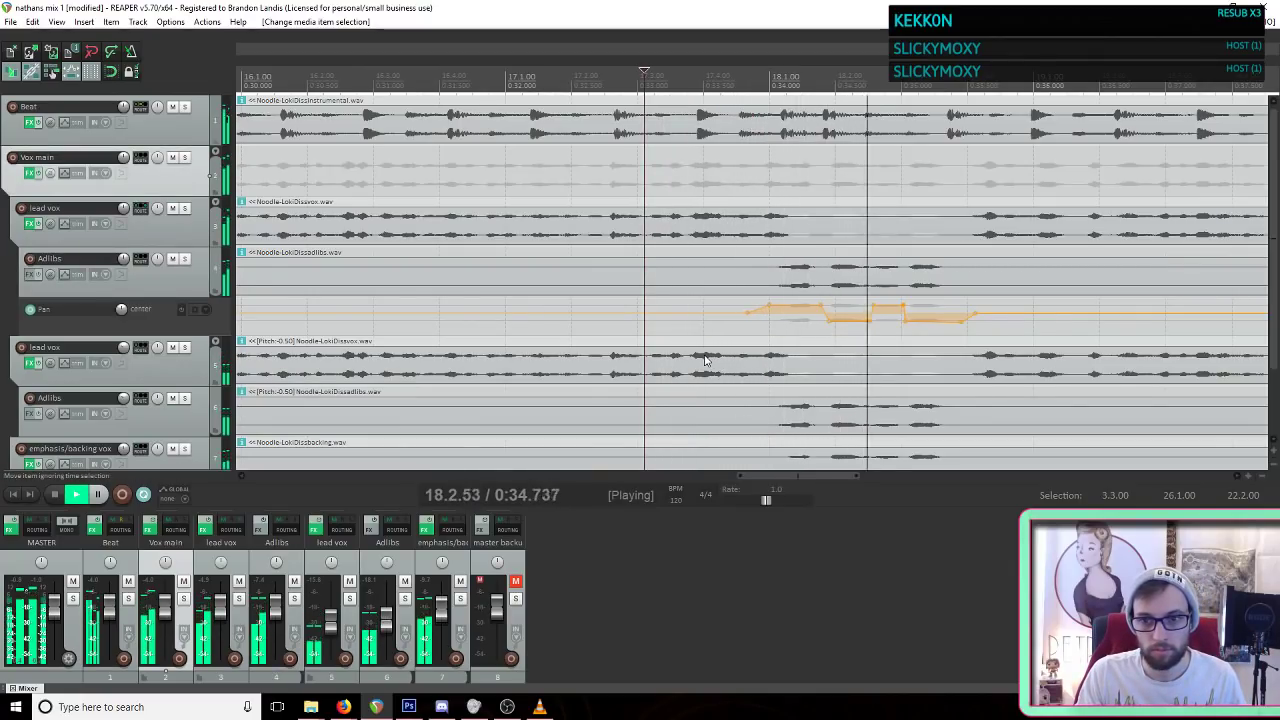
key("space")
key("space")
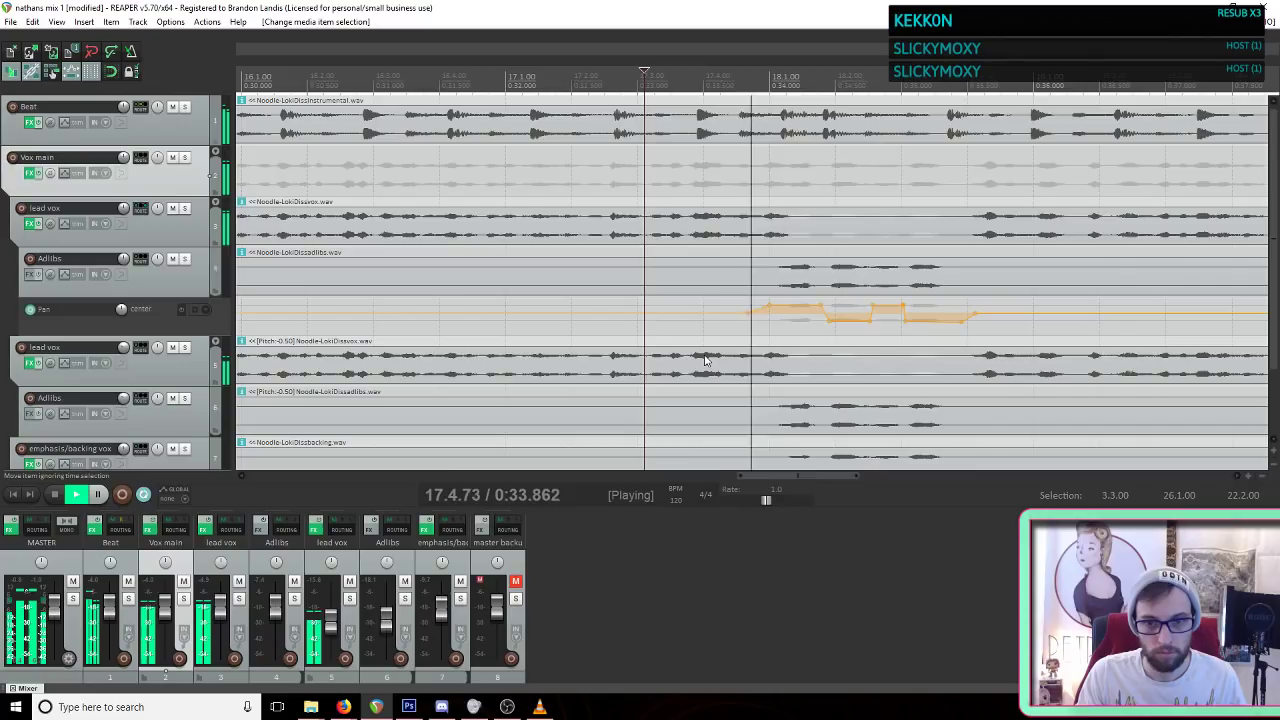
key("space")
key("space")
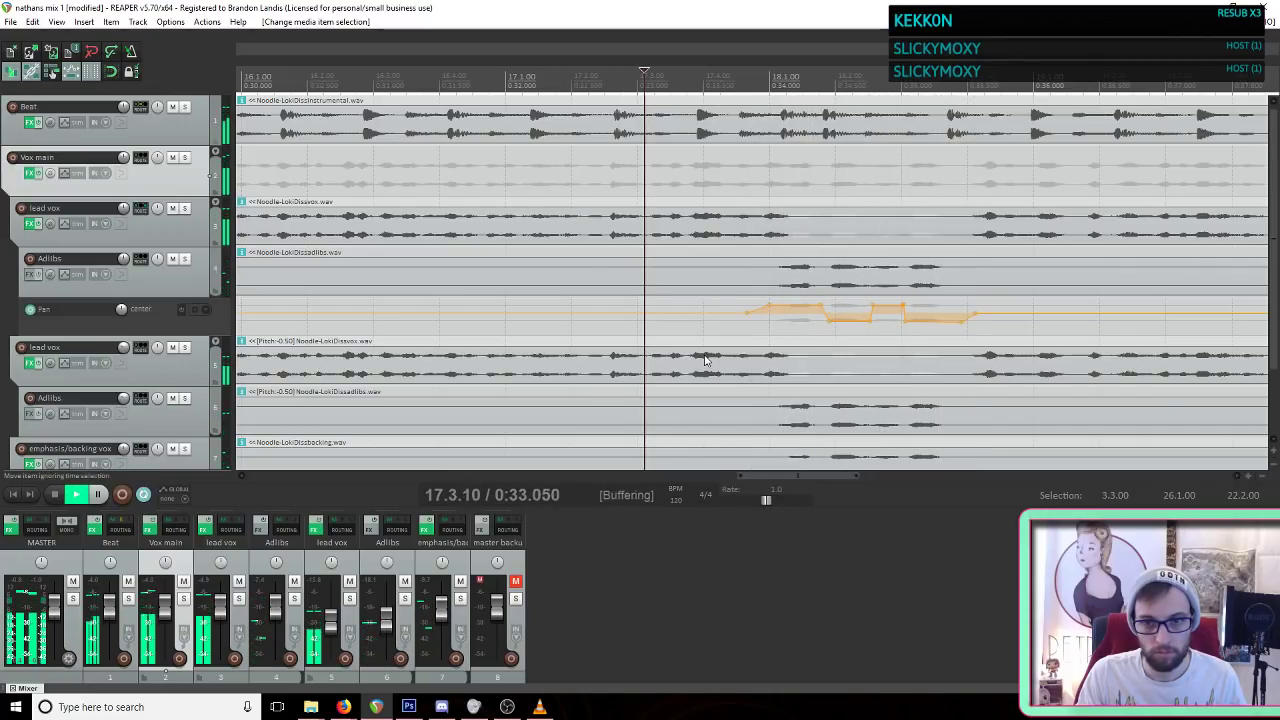
key("space")
Step: Audition the gap between the second and third ad-libs and place the edit cursor there at 18.2.52
left_click(866, 268)
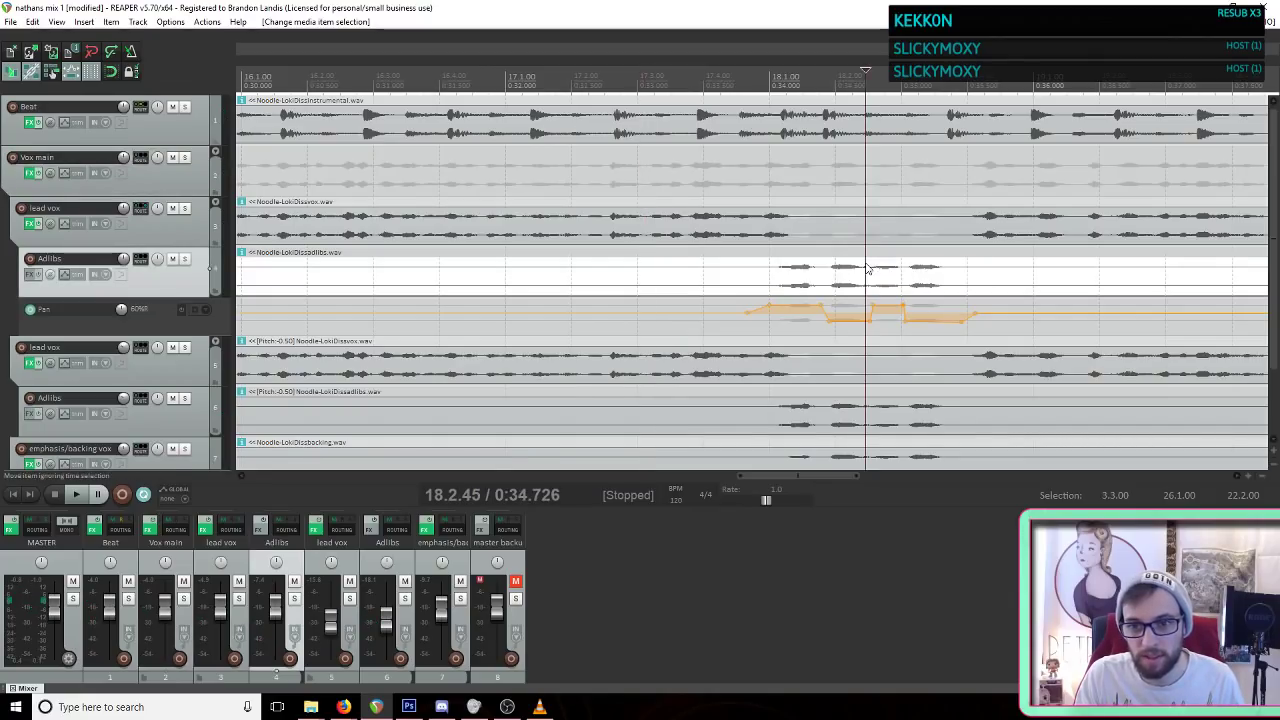
scroll(868, 300, "up", 3)
key("space")
key("space")
left_click(768, 273)
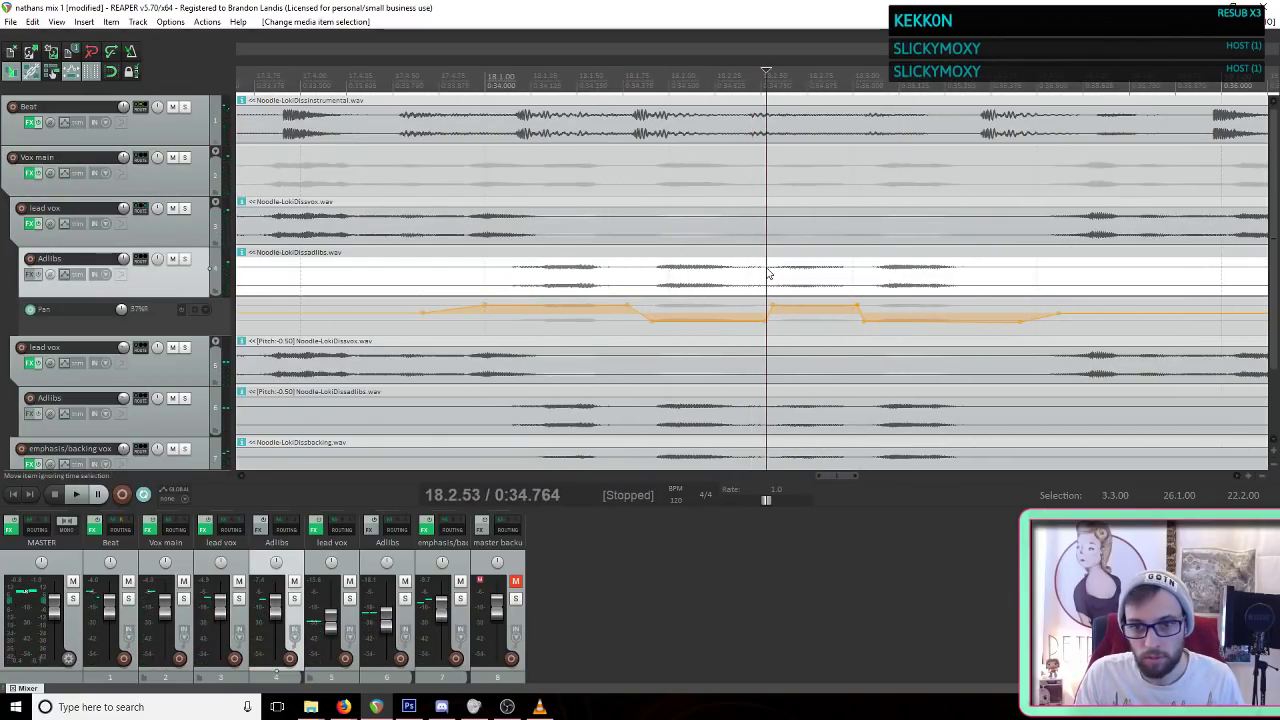
left_click(765, 272)
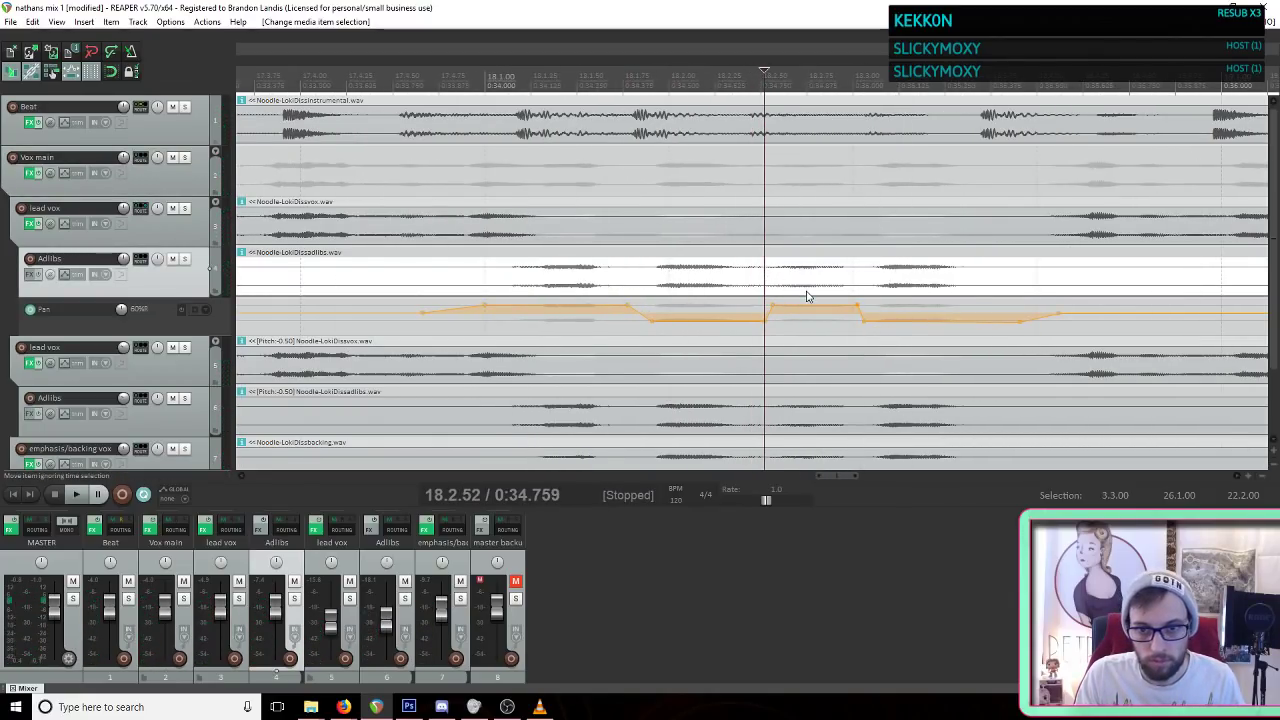
scroll(763, 374, "down", 1)
scroll(763, 374, "up", 1)
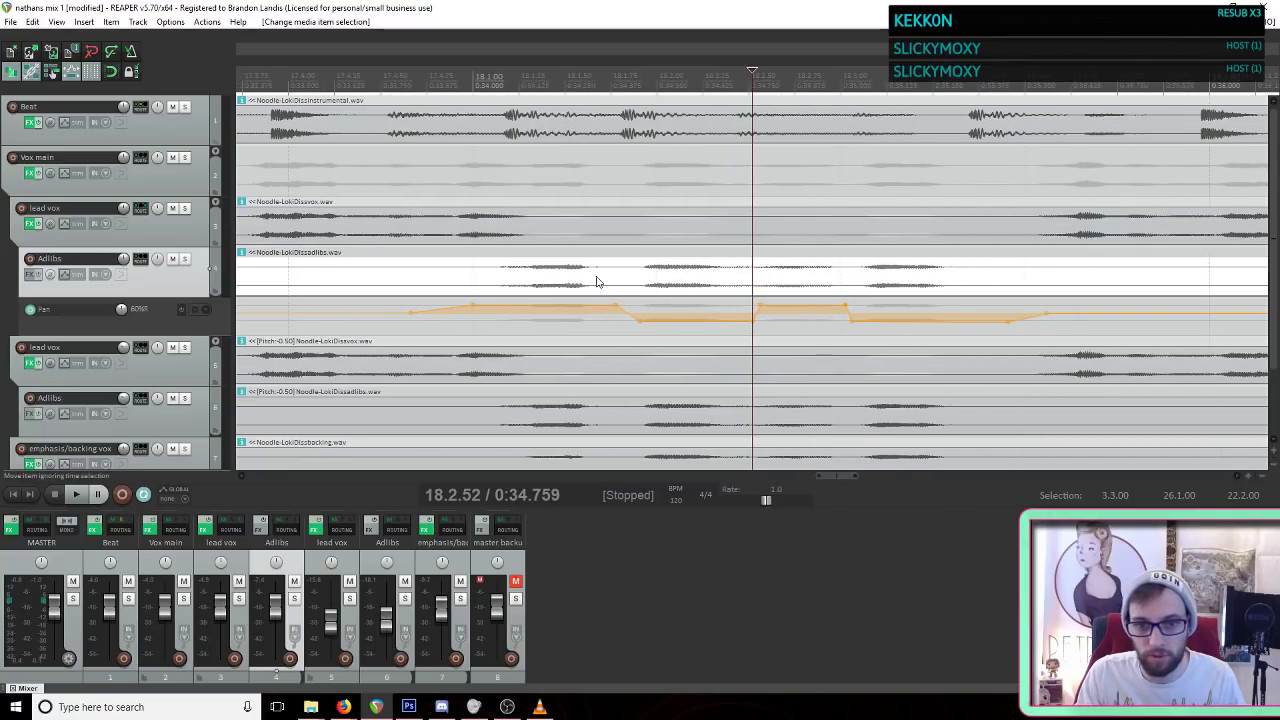
Step: Audition the ad-libs from just after 18.1.00 and place the edit cursor at 18.2.51, before the third ad-lib
left_click(492, 250)
key("space")
key("space")
key("space")
key("space")
left_click(757, 246)
left_click(762, 272)
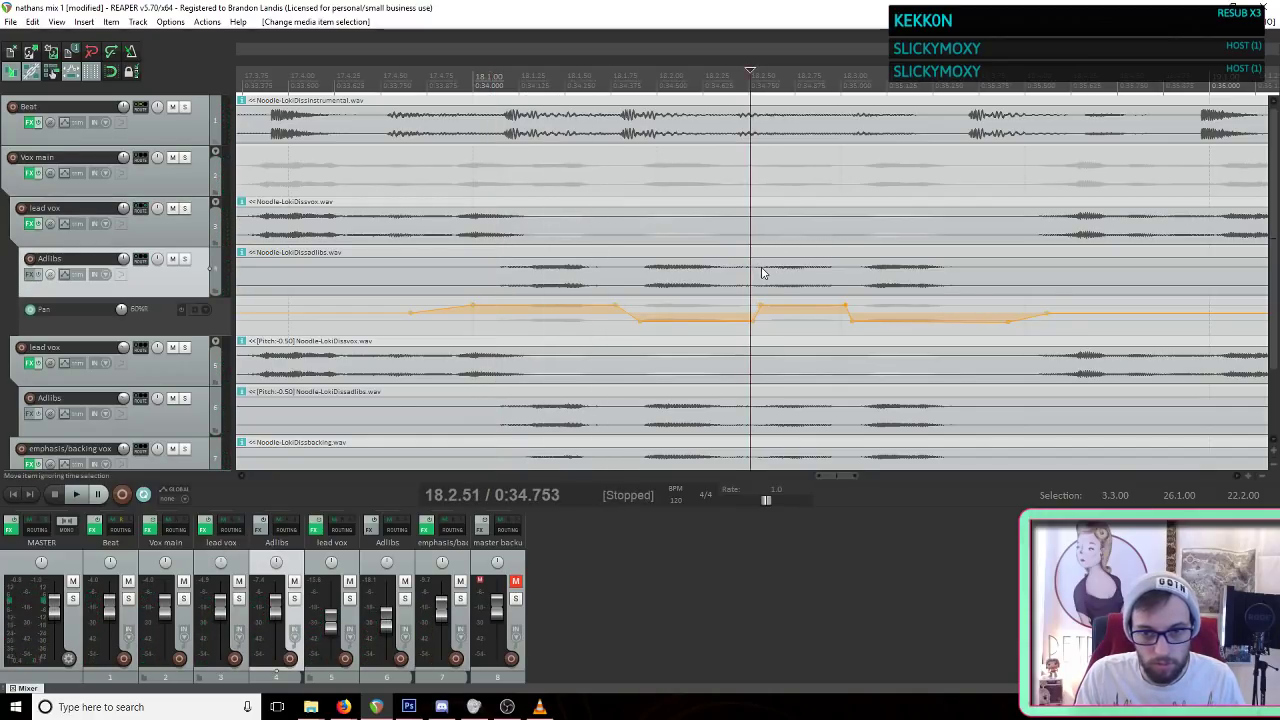
scroll(790, 273, "up", 2)
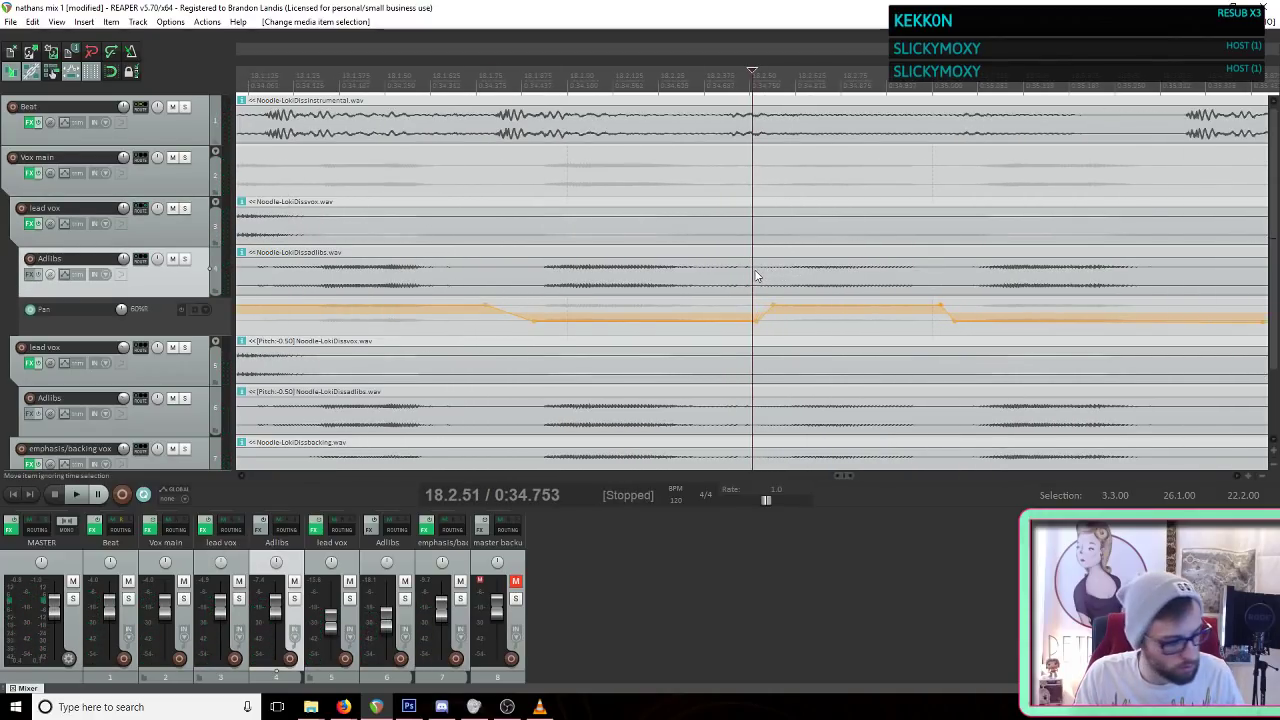
key("s")
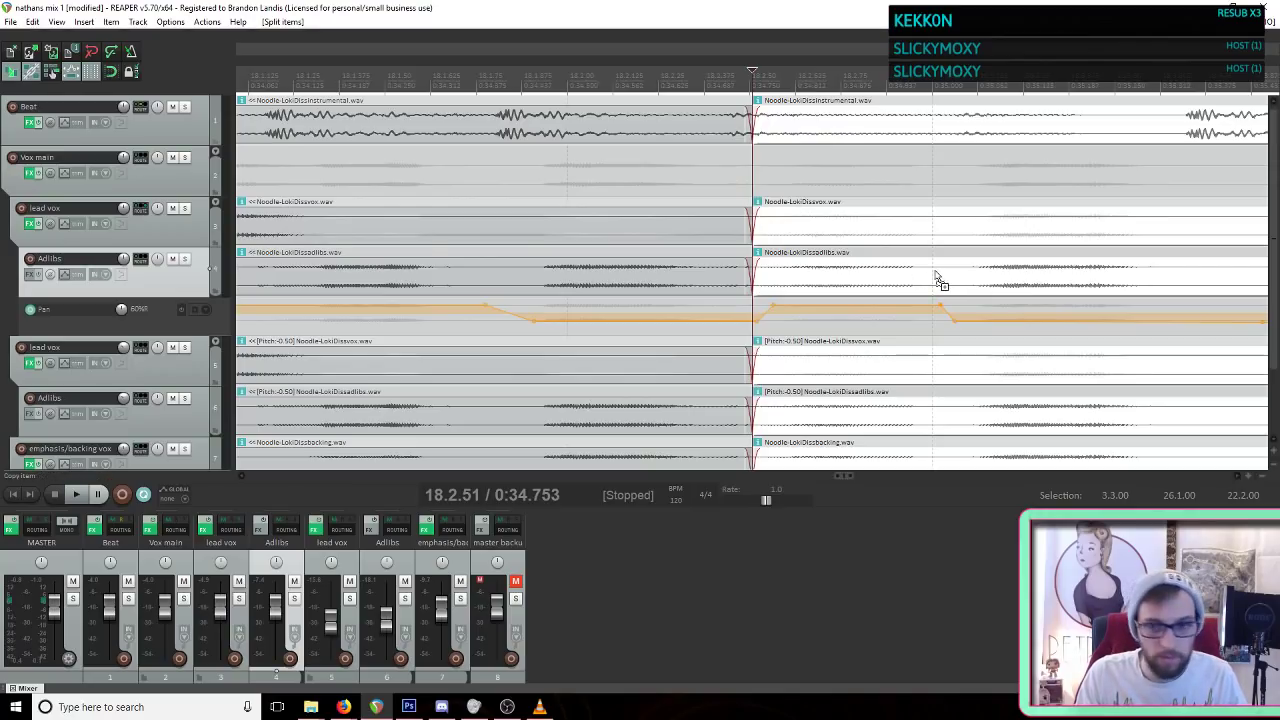
key("ctrl+a")
key("ctrl+z")
key("ctrl+z")
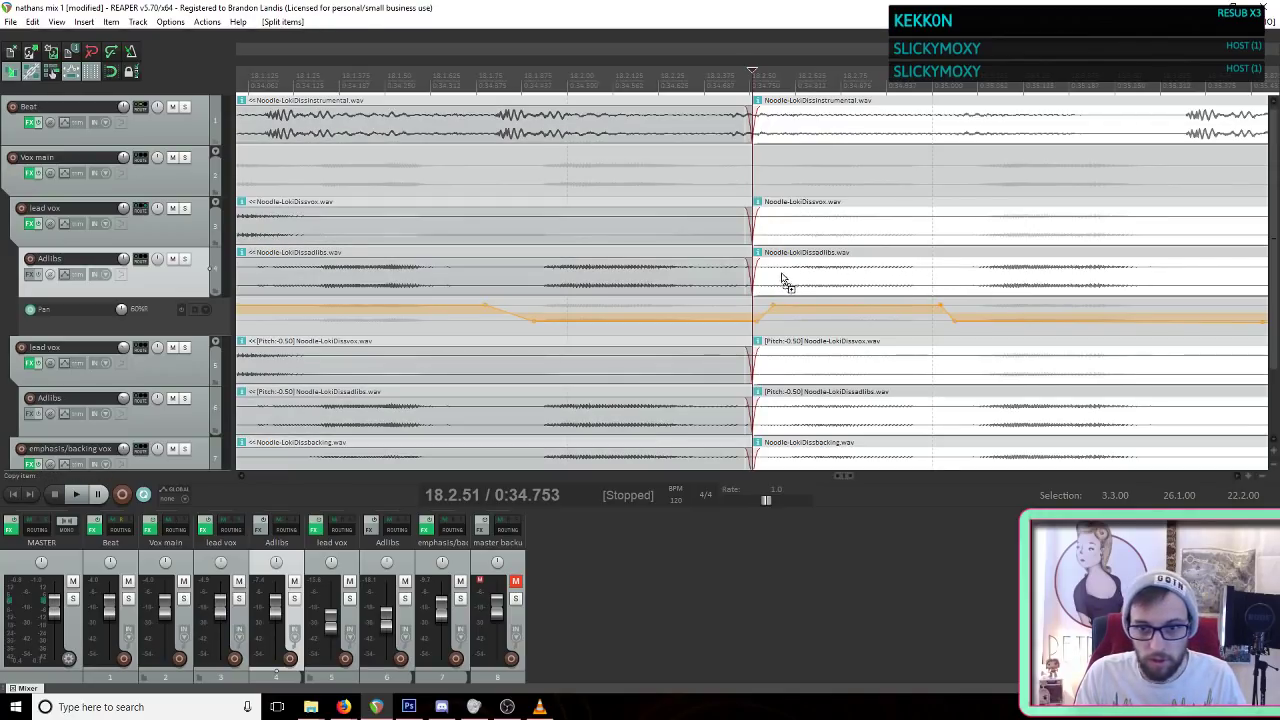
Step: Split the first Adlibs item at 18.2.51 and 18.3.05 to isolate the third ad-lib
left_click(755, 278)
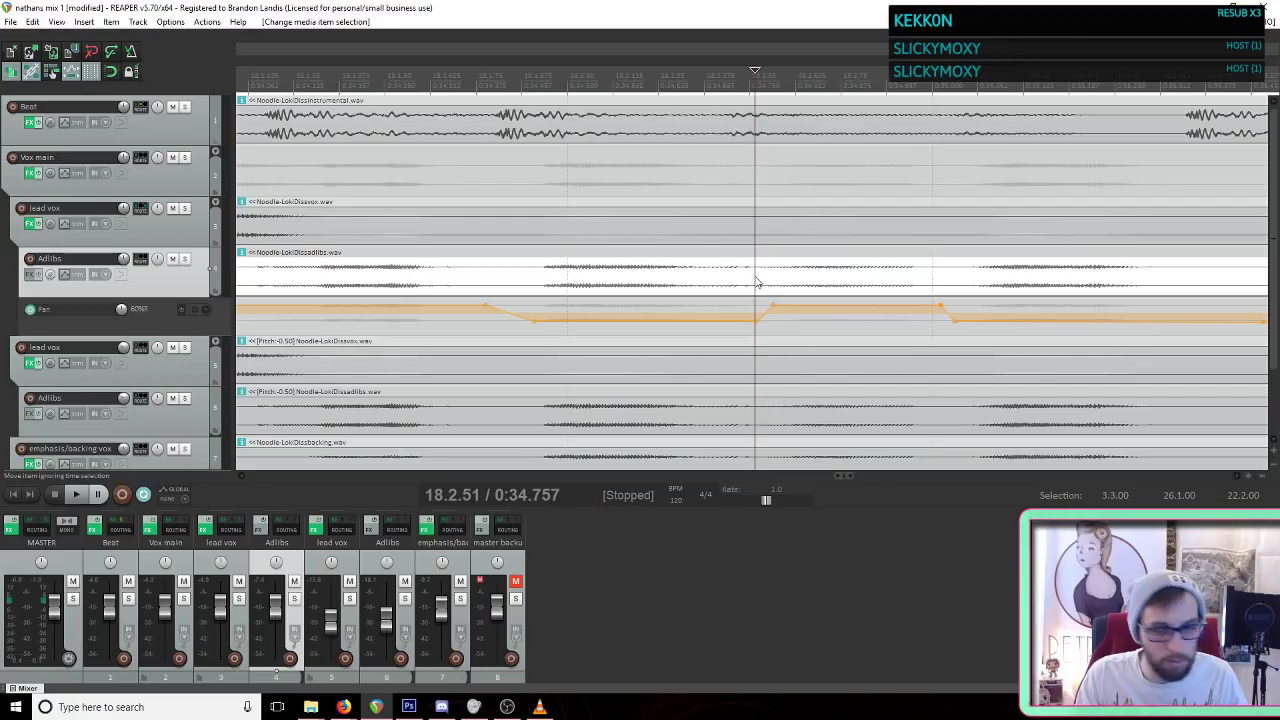
key("s")
left_click(952, 278)
key("s")
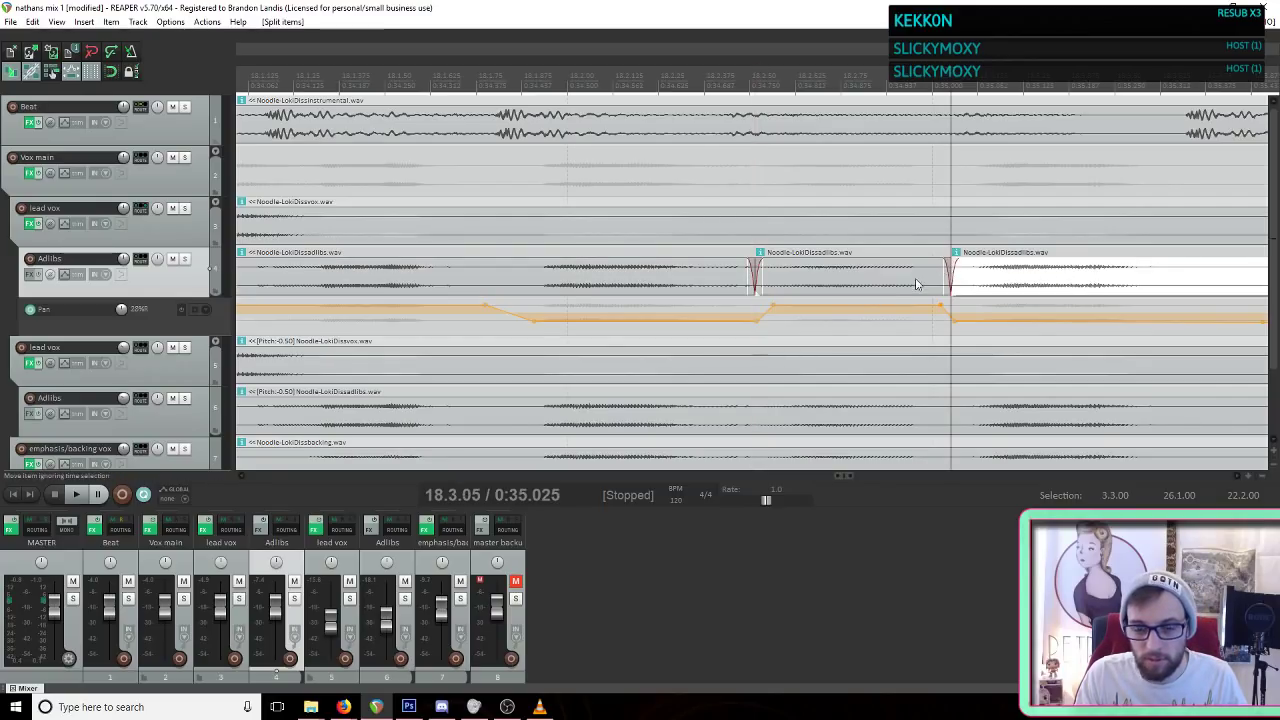
Step: Set the isolated third ad-lib's pitch adjustment to 2 semitones and listen to it in the mix
left_click(861, 290)
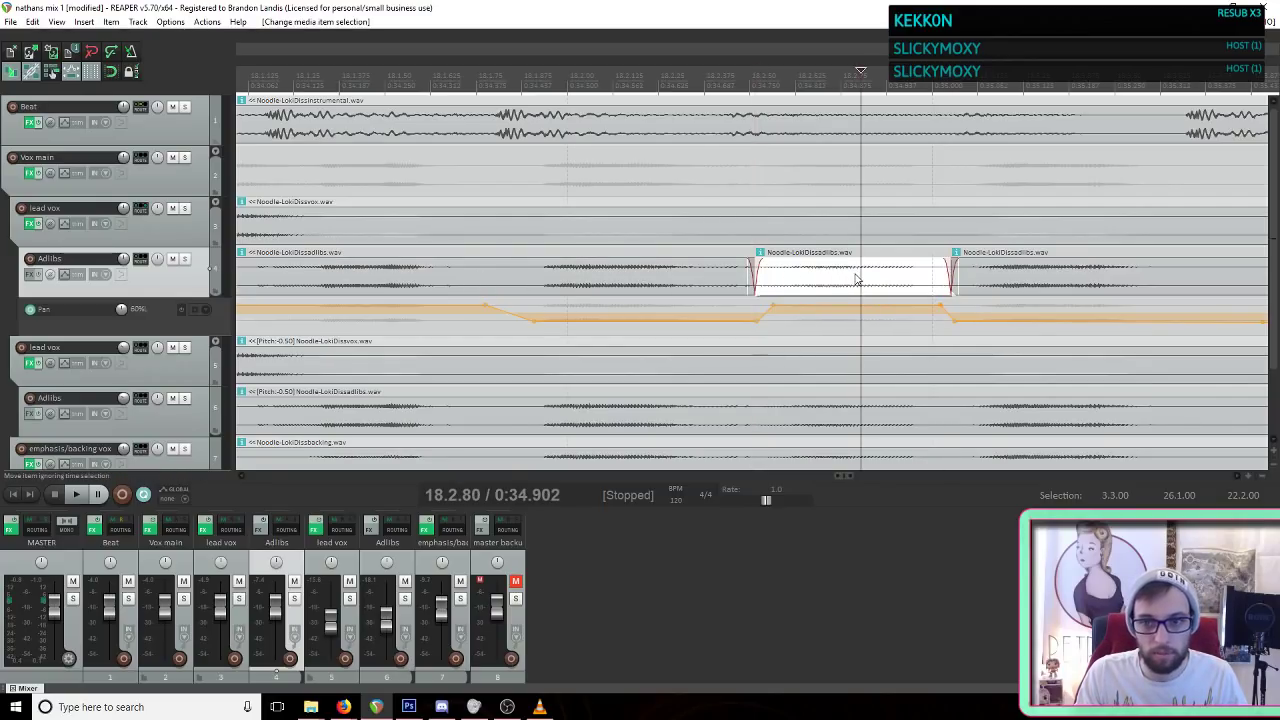
right_click(856, 280)
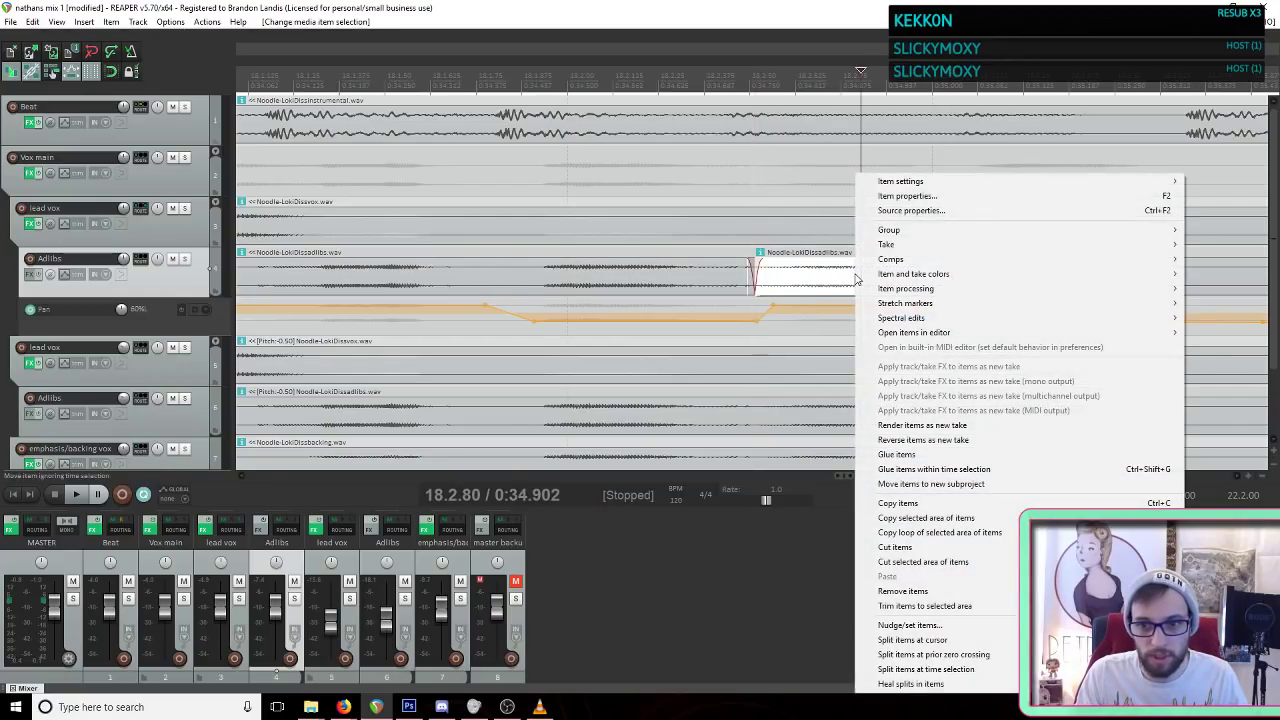
left_click(968, 197)
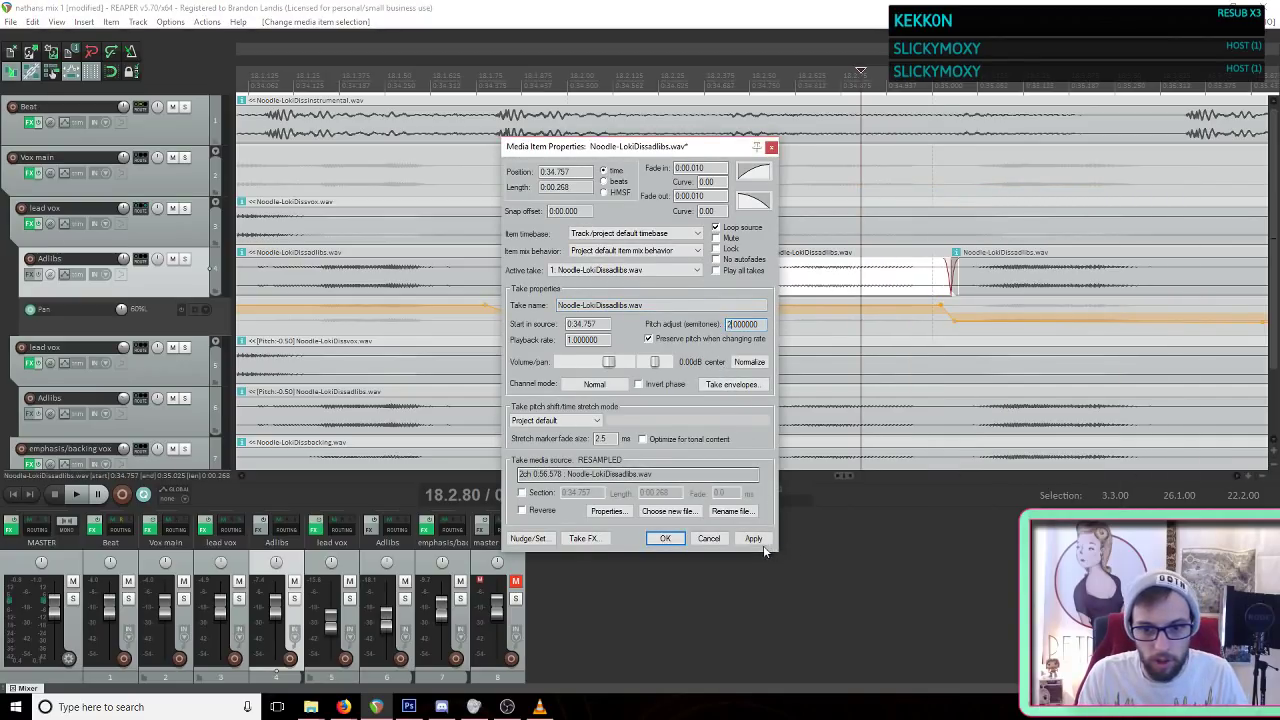
left_click(771, 149)
left_click(366, 222)
key("space")
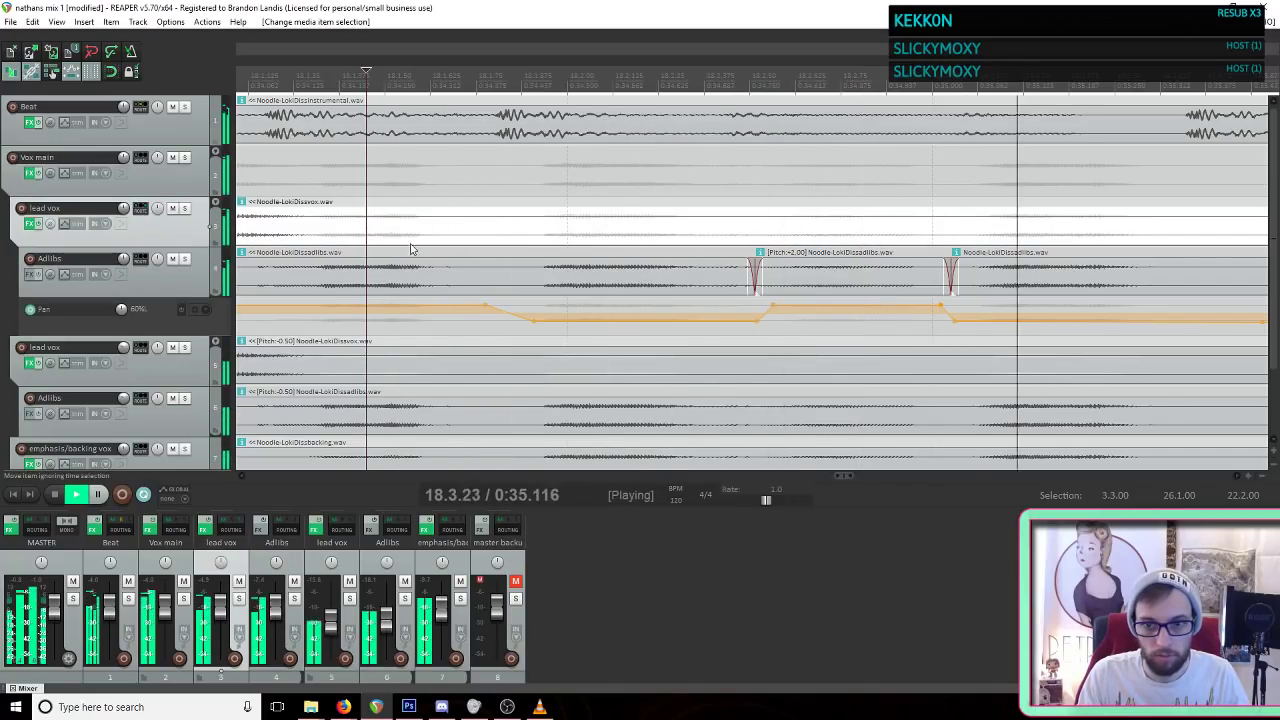
Step: Set the third ad-lib's pitch adjustment to 4 semitones in its item properties
left_click(817, 275)
key("space")
right_click(817, 275)
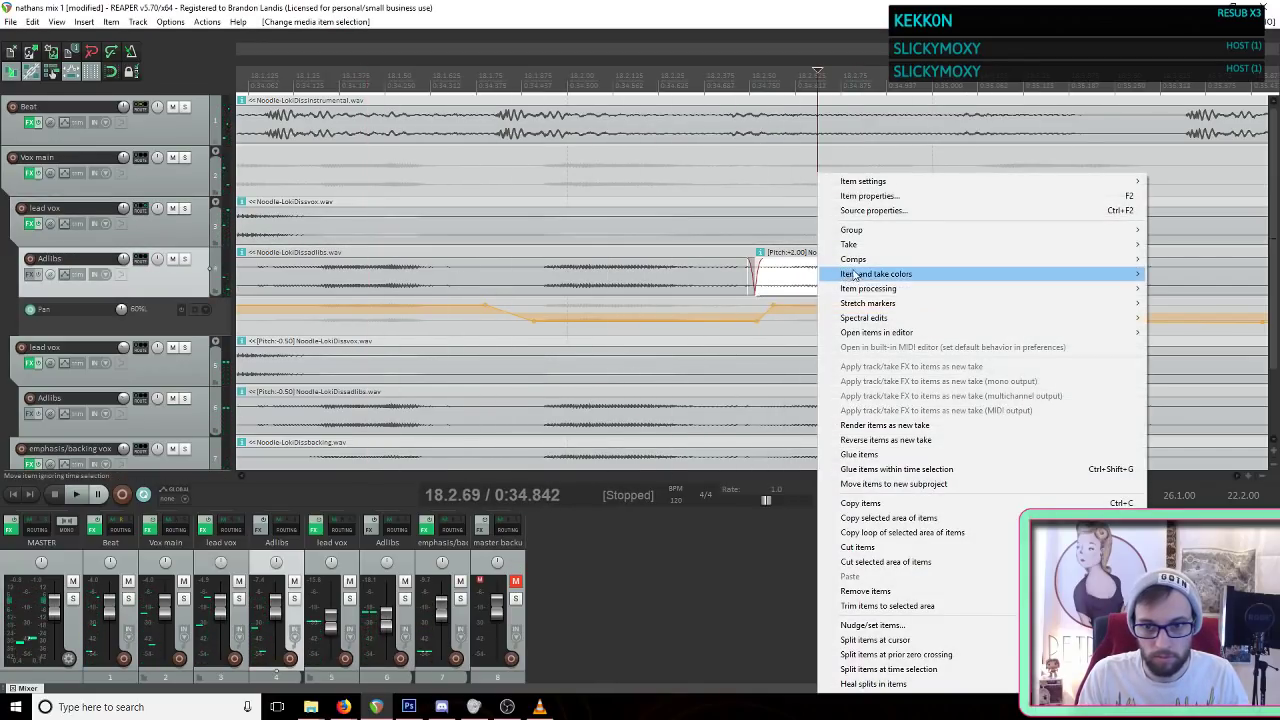
left_click(868, 196)
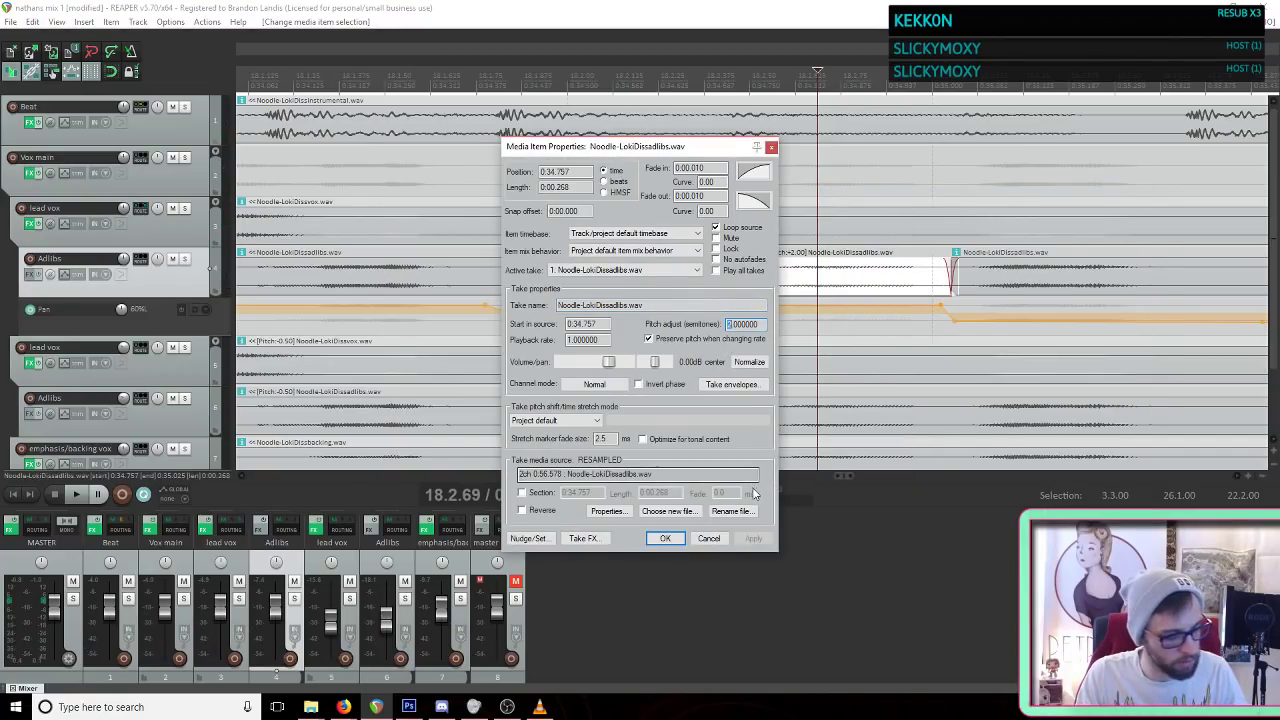
left_click(665, 538)
scroll(640, 400, "down", 2)
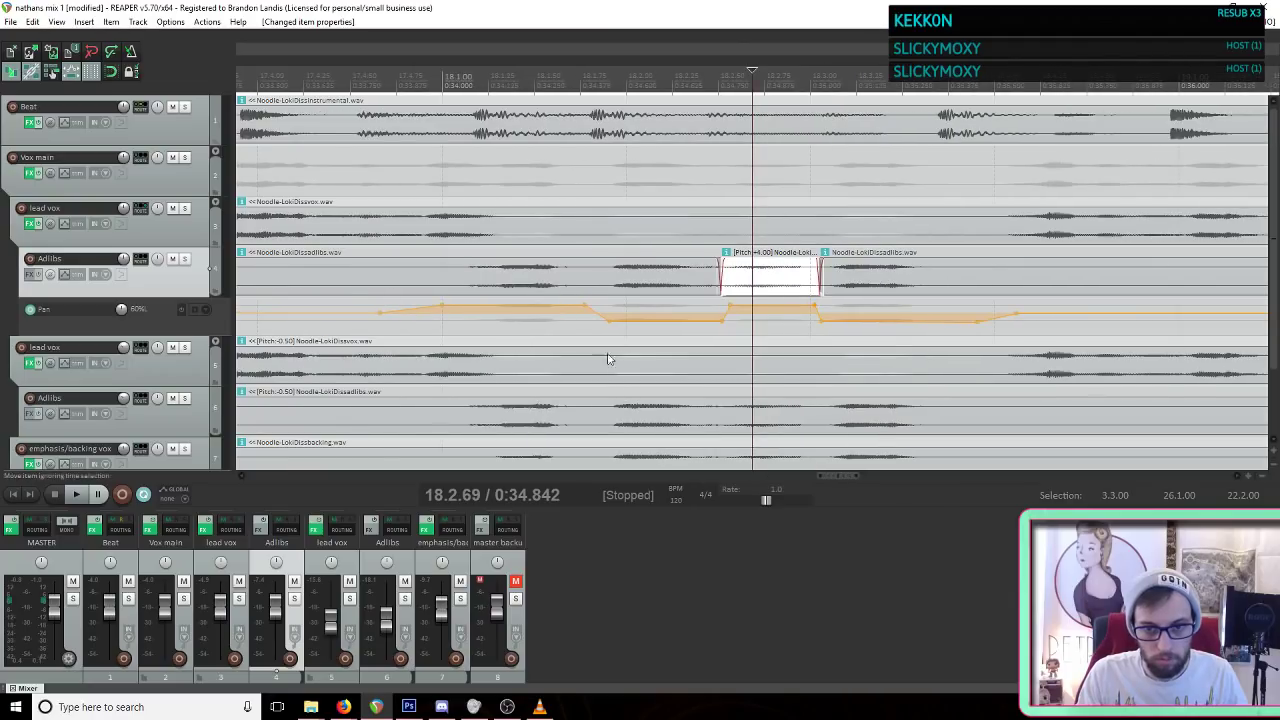
Step: Listen repeatedly to the pitched third ad-lib within the full mix, starting just before 18.1.00
left_click(463, 224)
key("space")
key("space")
left_click(402, 170)
key("space")
key("space")
key("space")
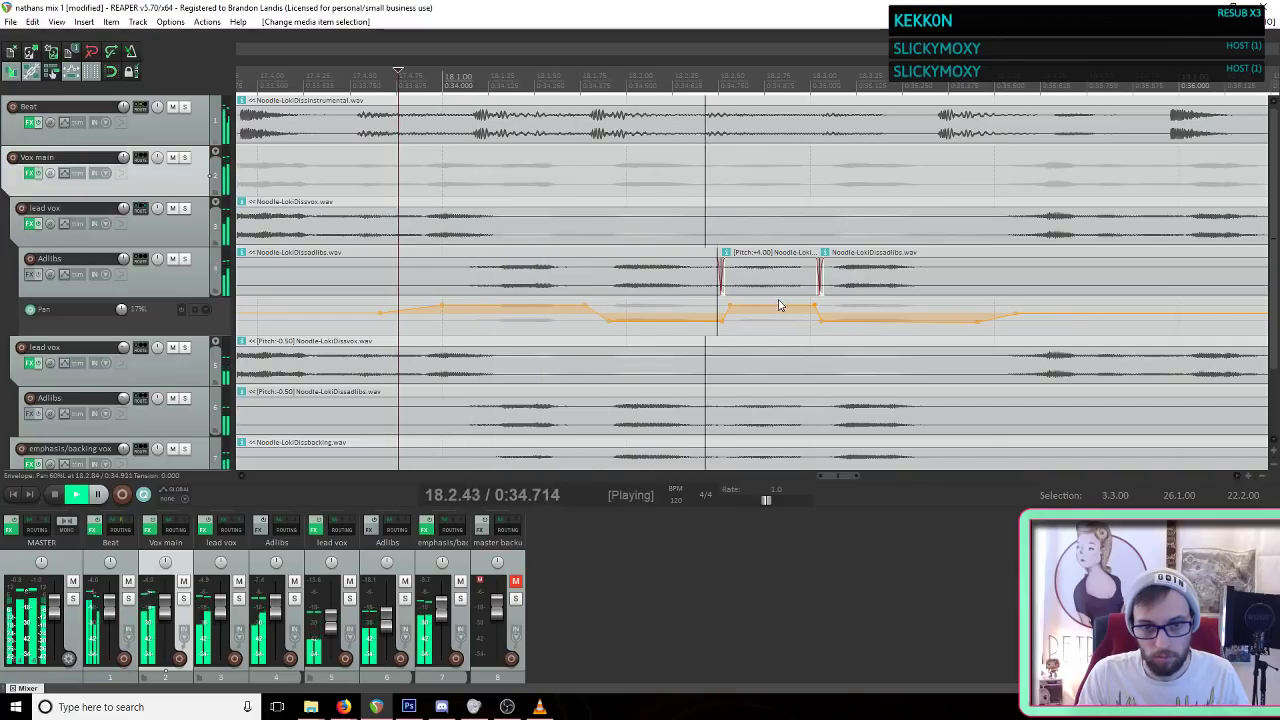
key("space")
key("space")
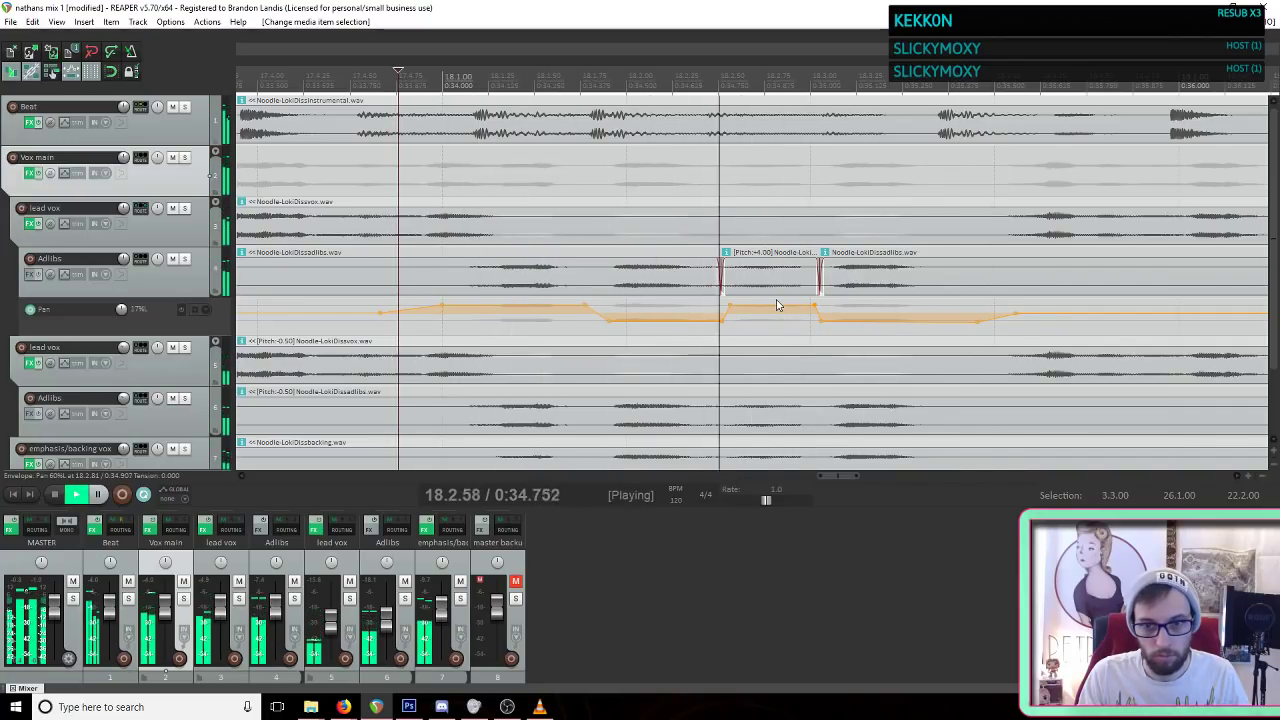
key("space")
key("space")
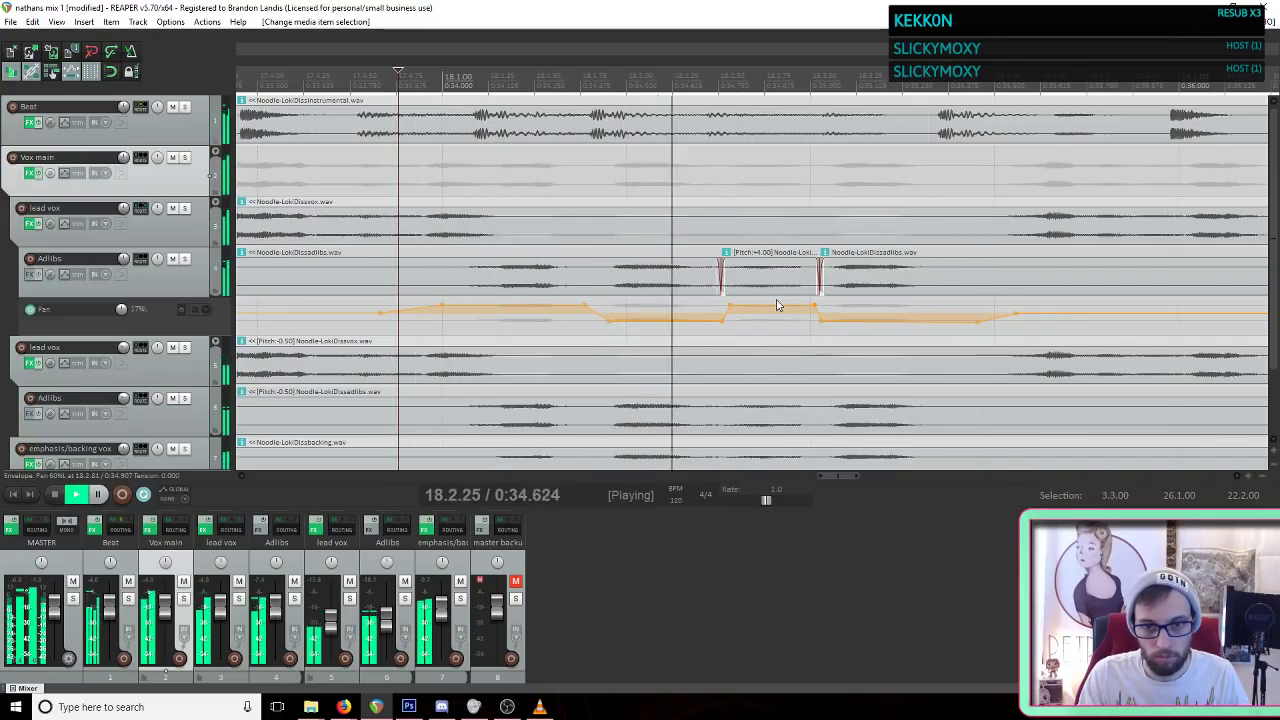
key("space")
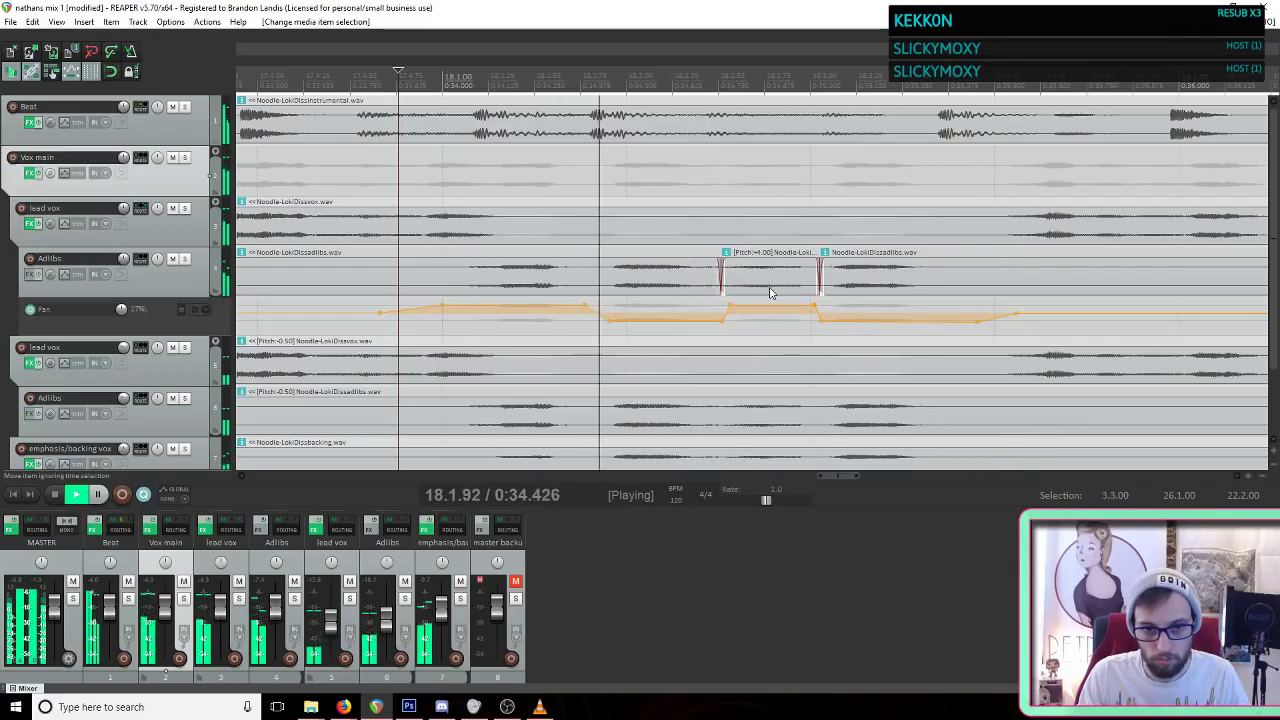
Step: Try a 5-semitone pitch adjustment on the third ad-lib, listen from 17.4.84, and undo that change
right_click(762, 287)
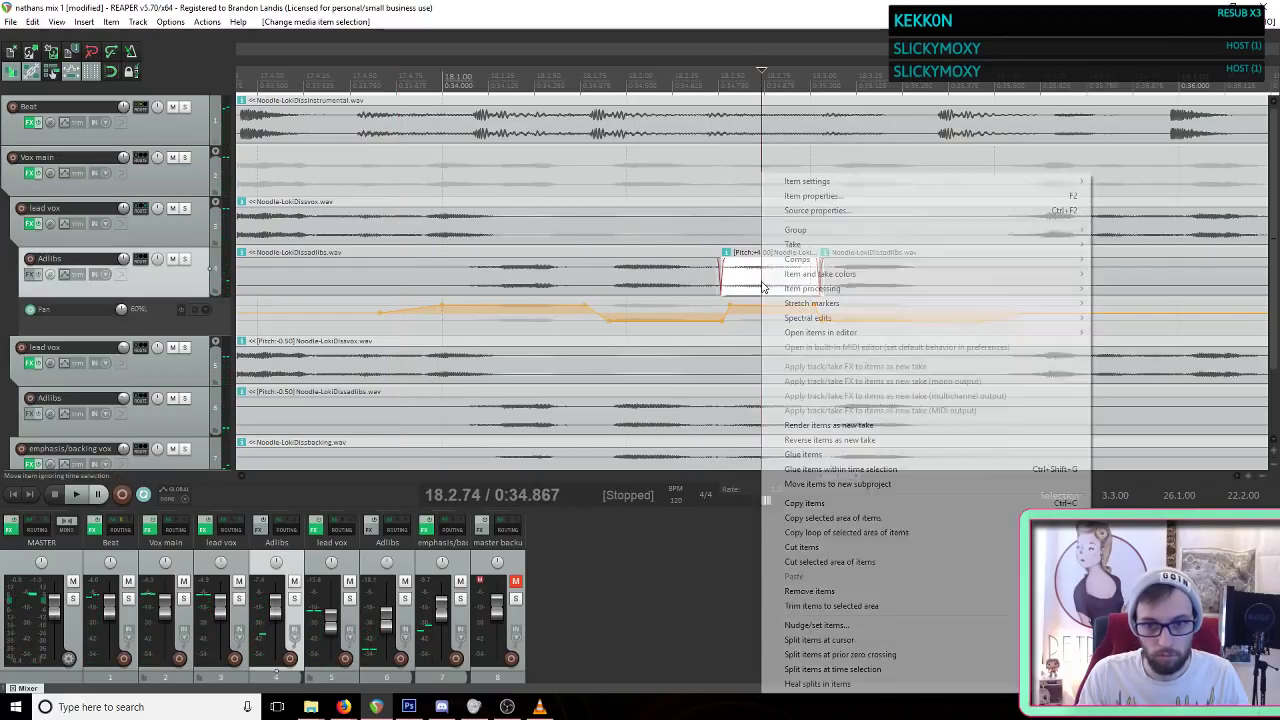
left_click(805, 199)
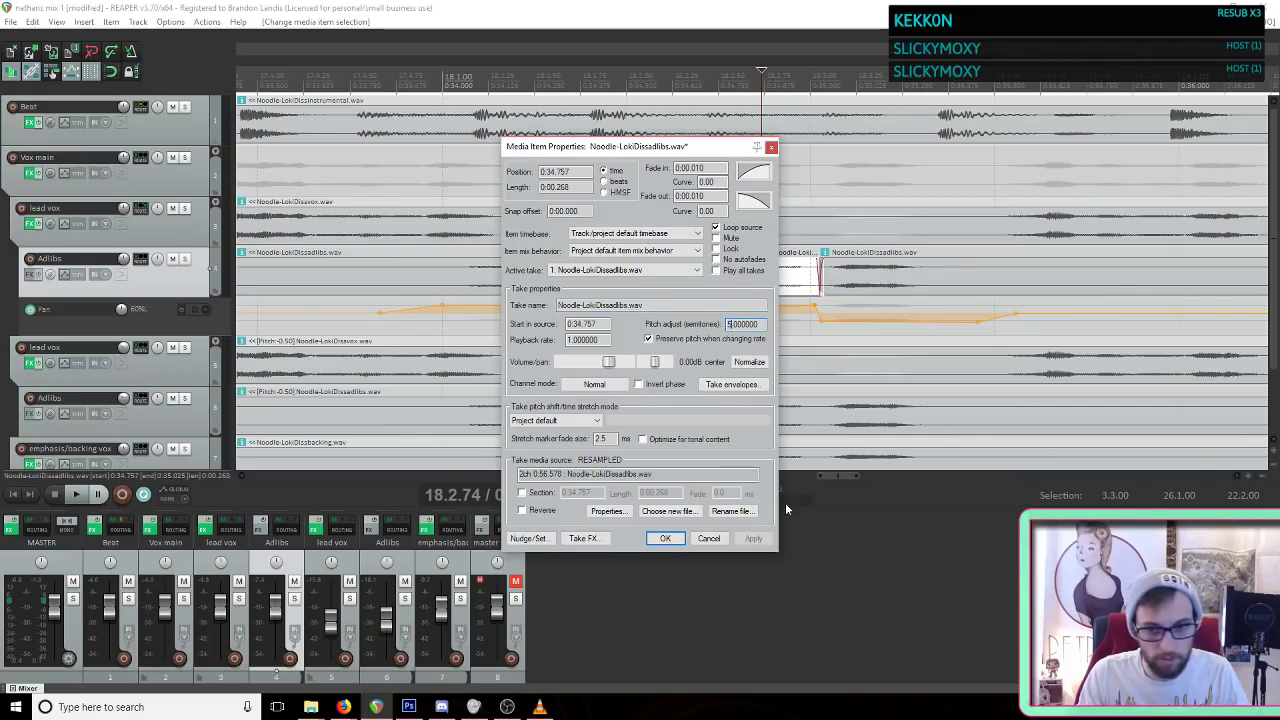
left_click(665, 539)
left_click(415, 225)
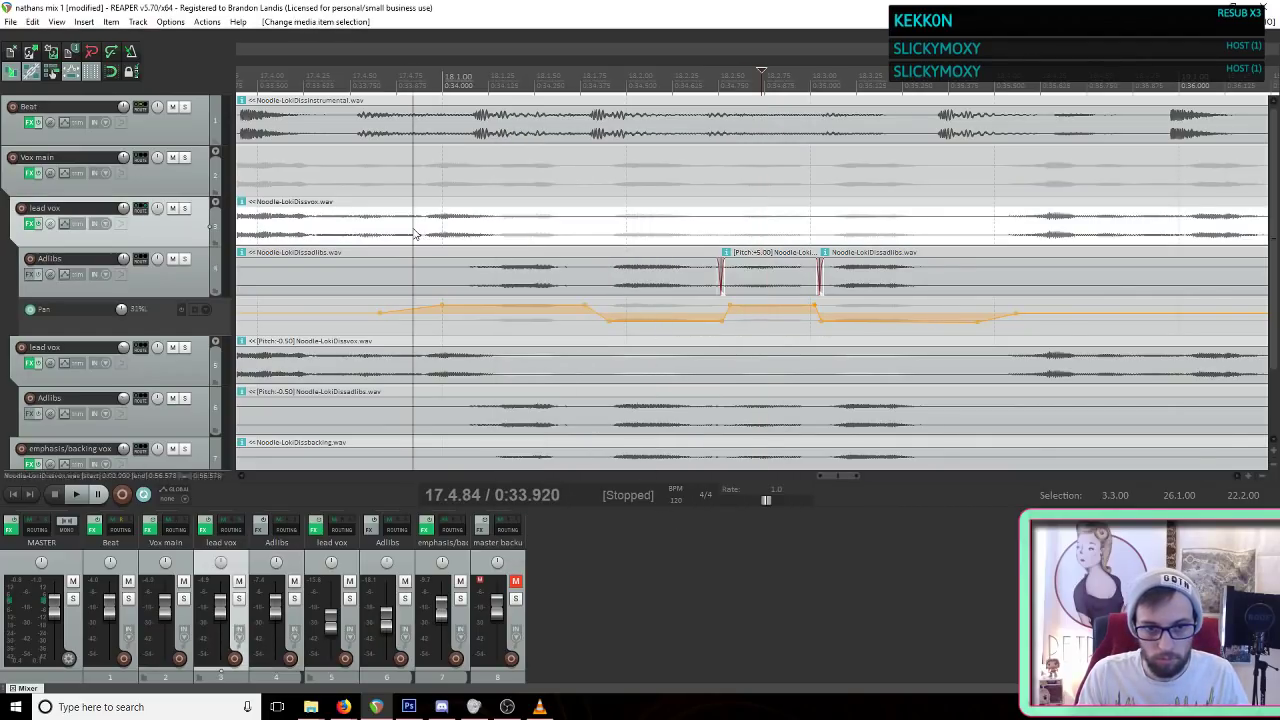
key("space")
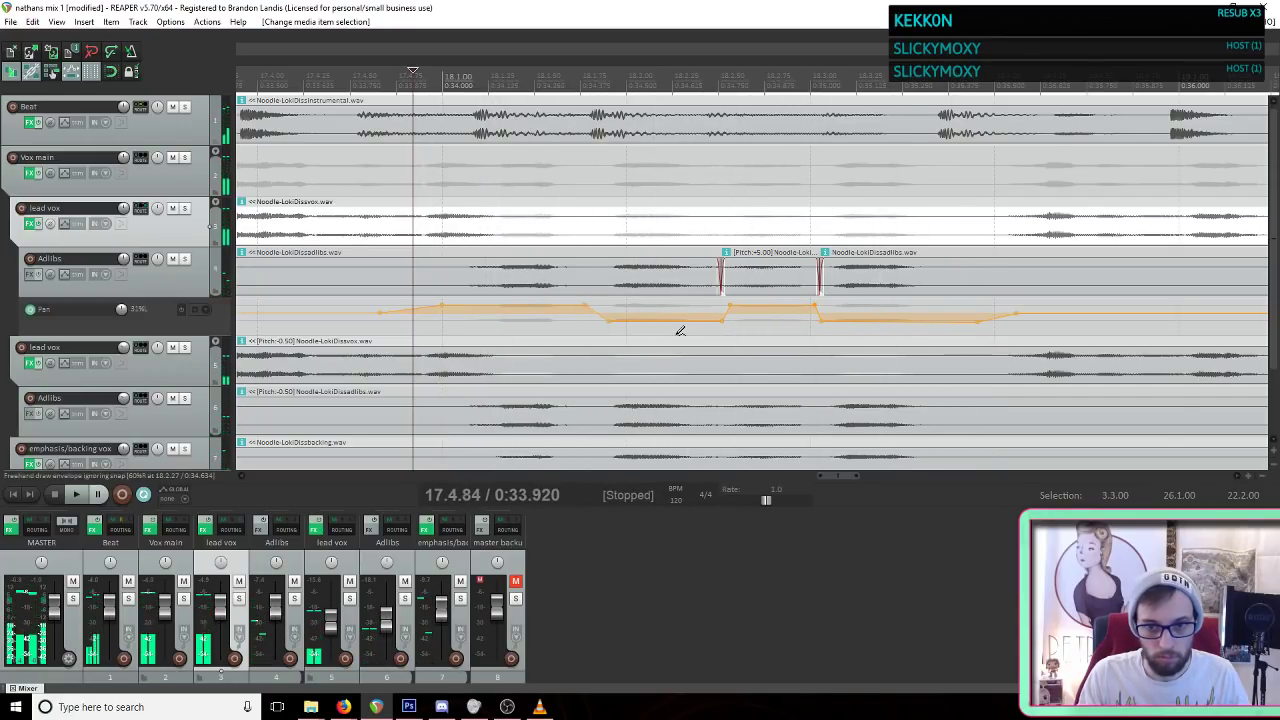
key("space")
key("ctrl+z")
key("space")
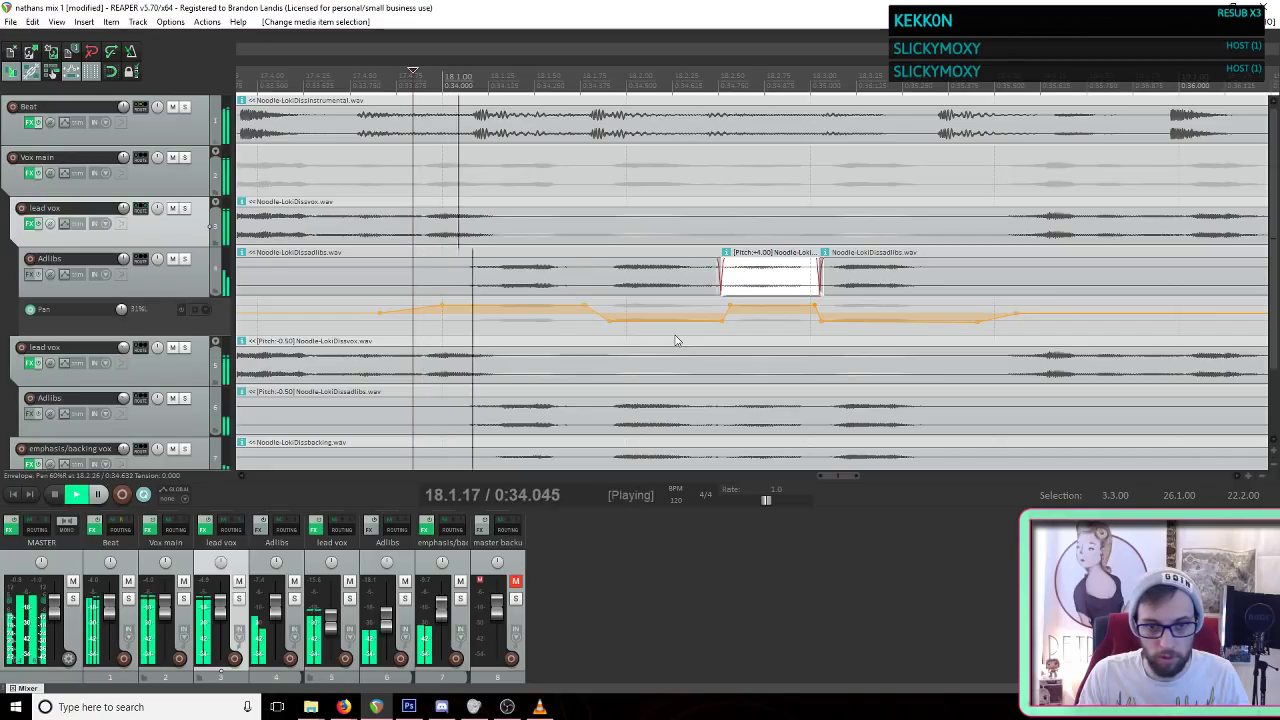
key("space")
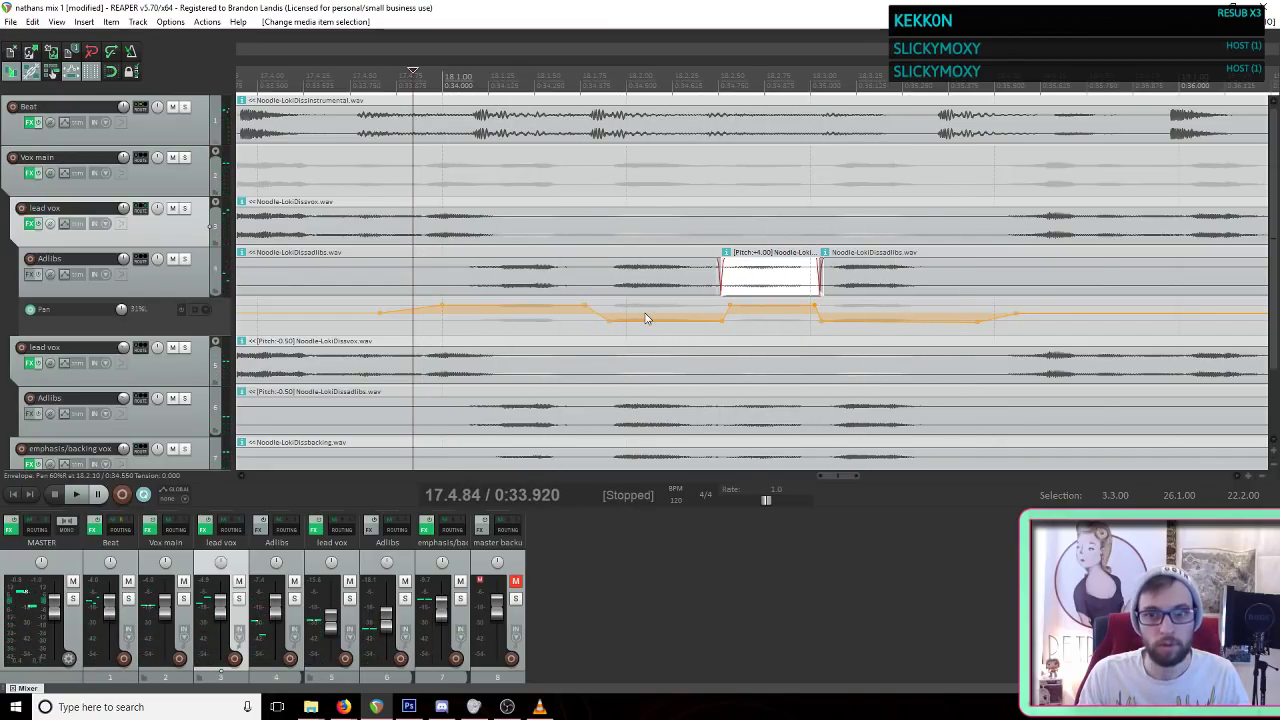
Step: Listen to the full mix from 17.4.62 through the rest of the verse to past 24.3
scroll(647, 319, "down", 3)
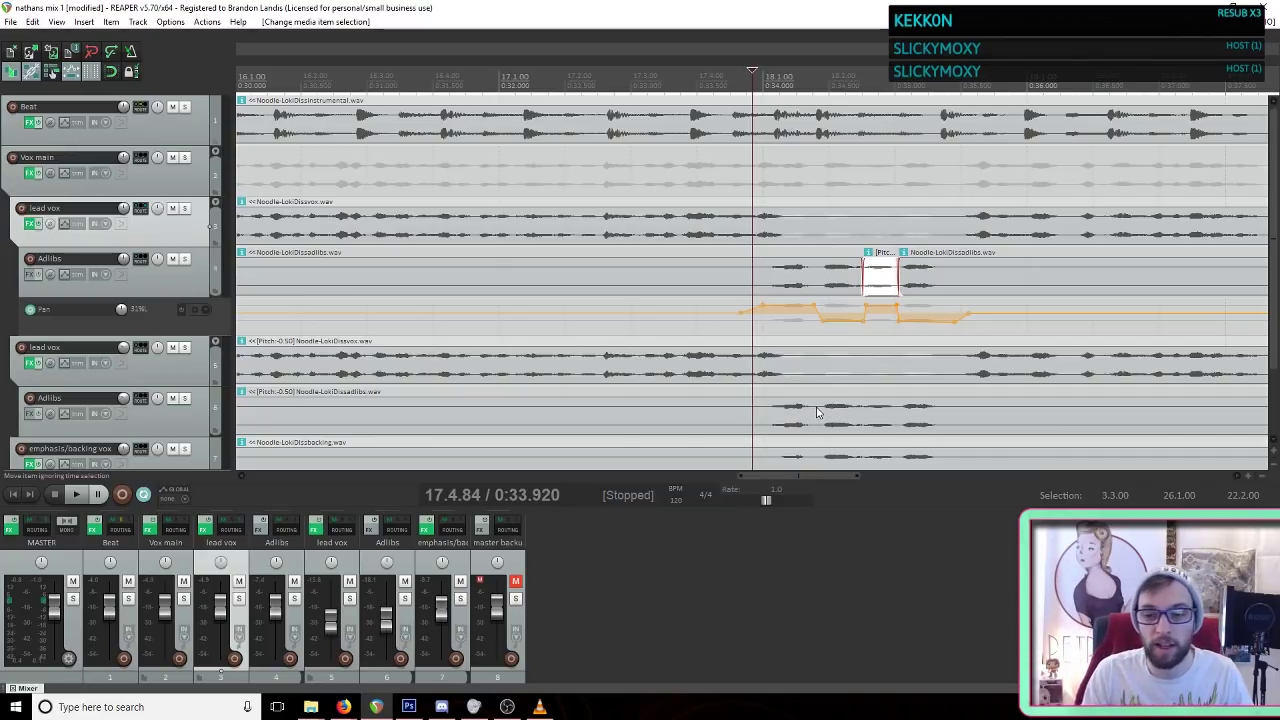
left_click(738, 197)
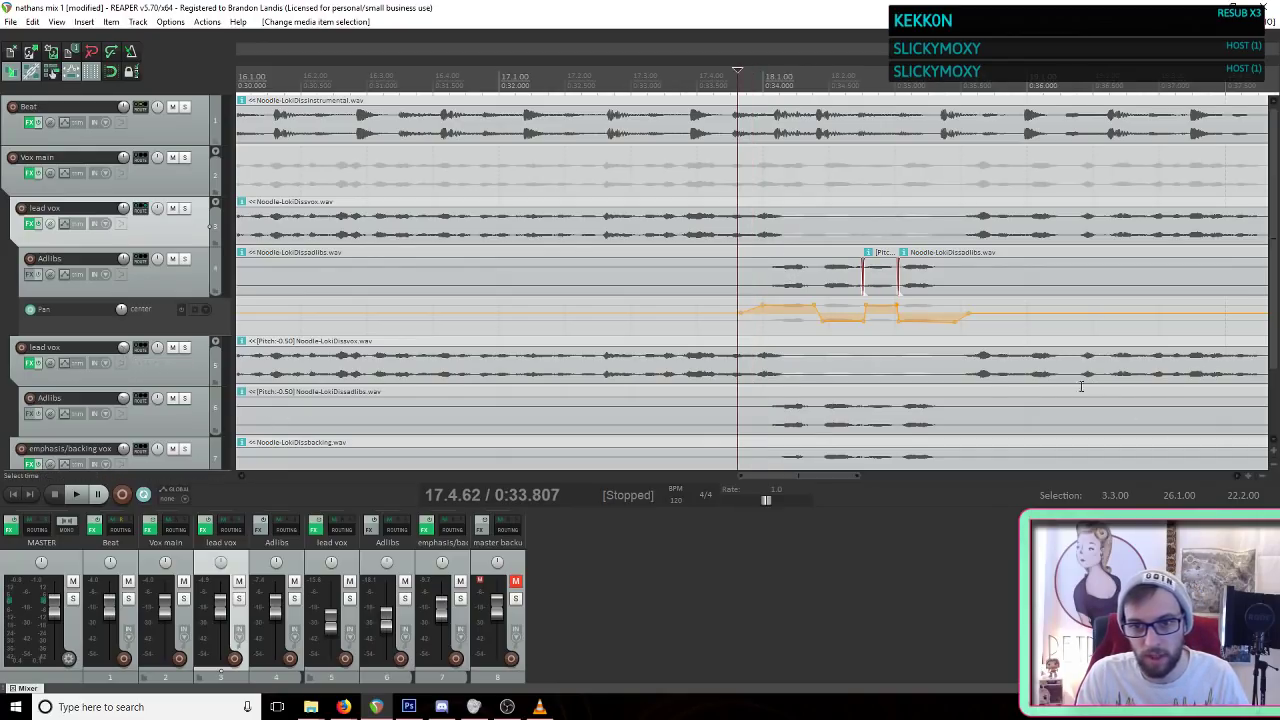
key("space")
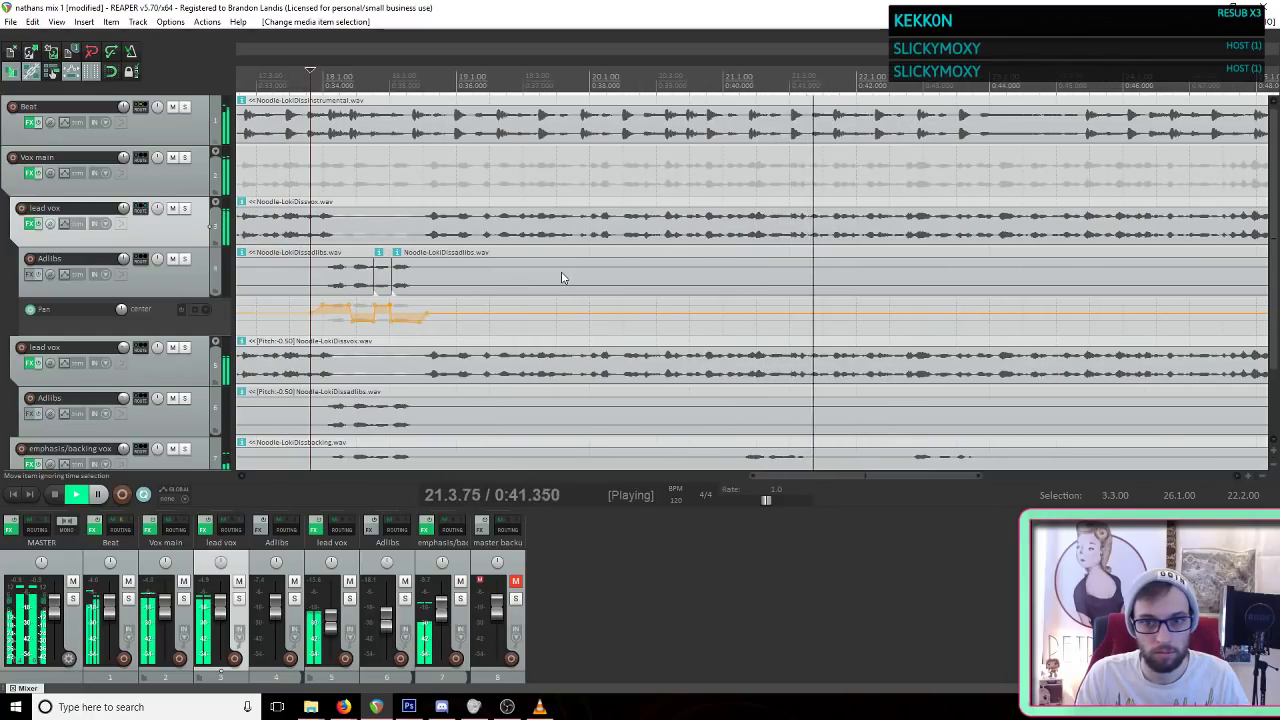
scroll(562, 278, "down", 3)
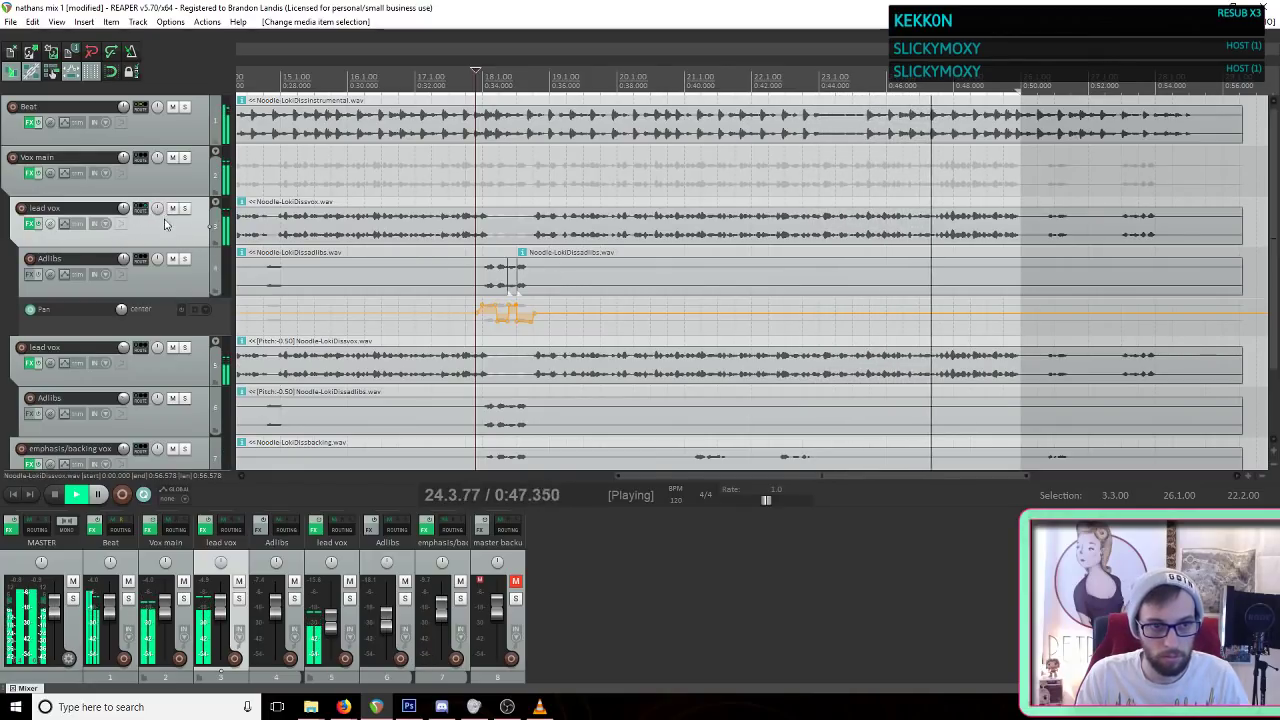
key("space")
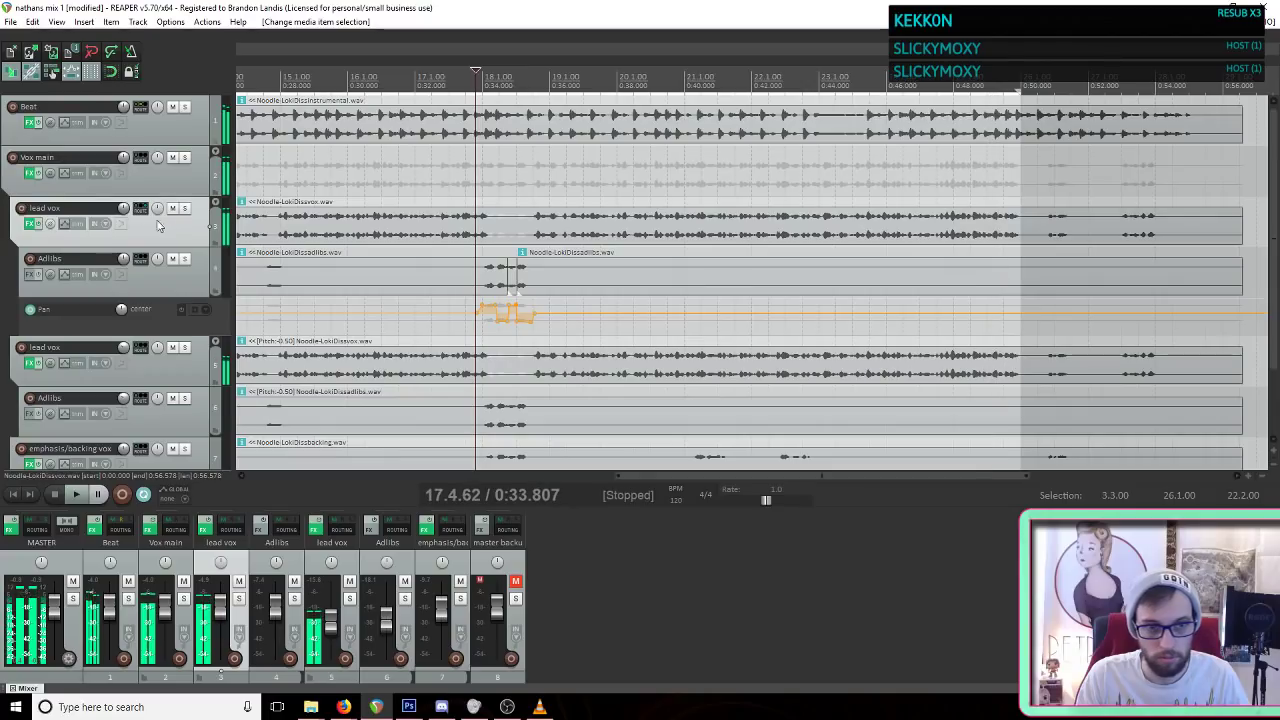
Step: In the first lead vox track's MEqualizer, set band 5 to about 4 kHz and slightly raise bands 4 and 6, with the mix playing
left_click(31, 224)
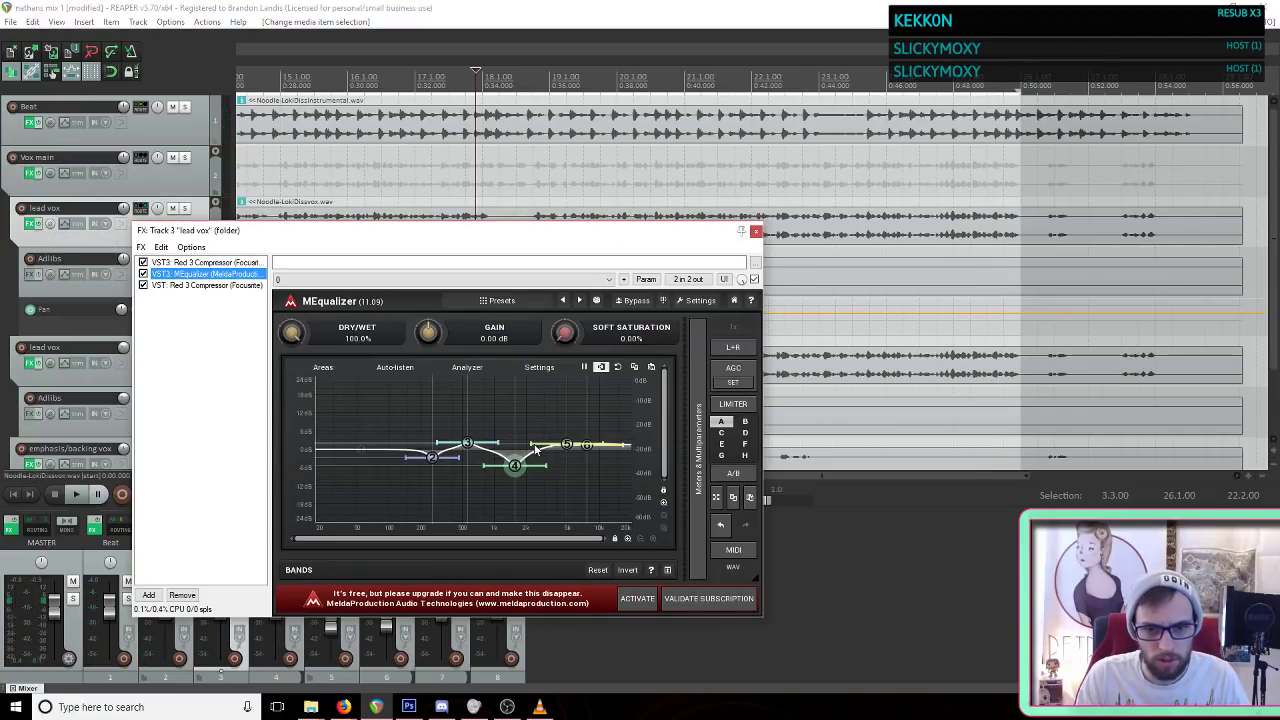
left_click_drag(515, 467, 589, 443)
key("space")
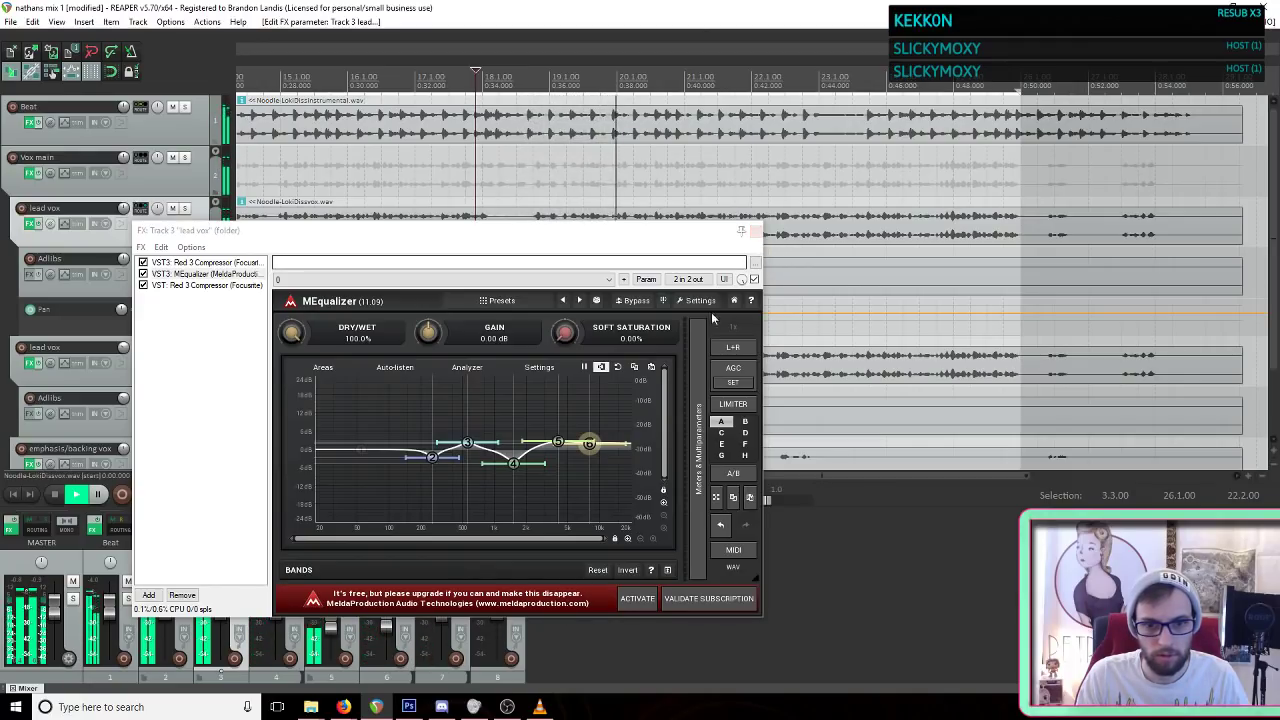
Step: Slightly widen the lead vox equalizer's band 3 boost during playback and set band 4 to about 1427 Hz at -5.48 dB
left_click_drag(467, 442, 469, 438)
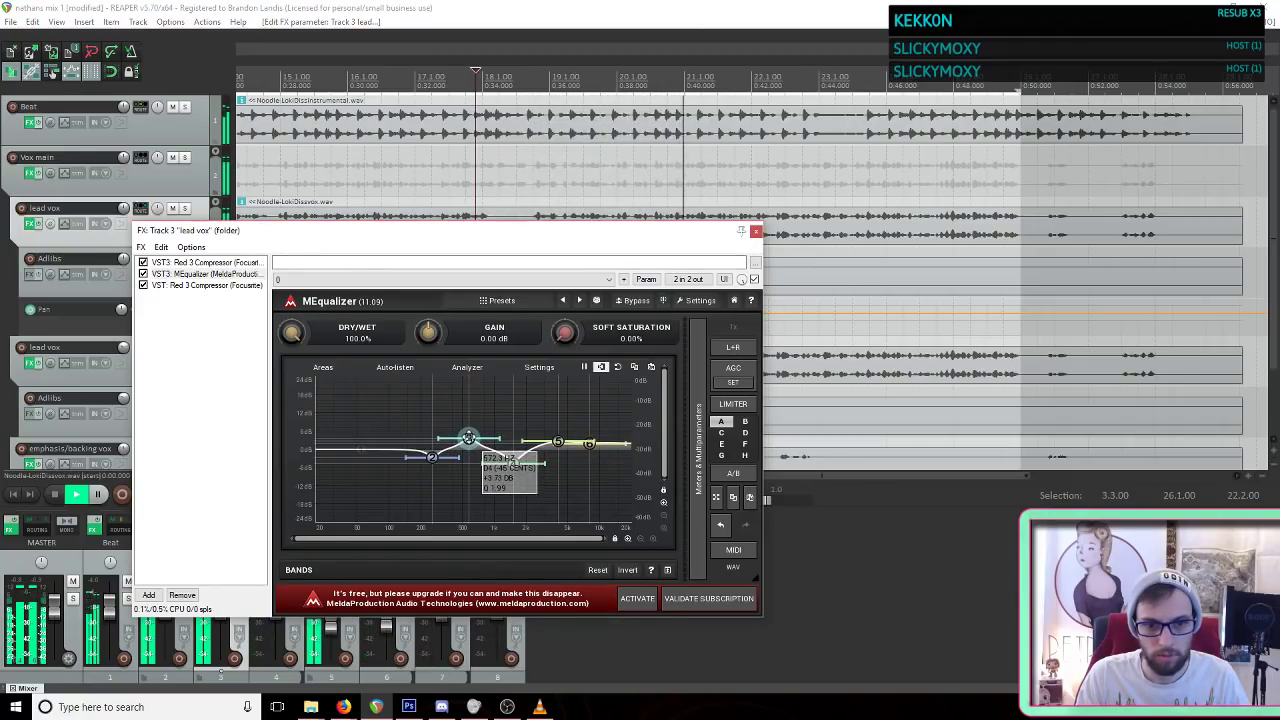
scroll(470, 438, "down", 1)
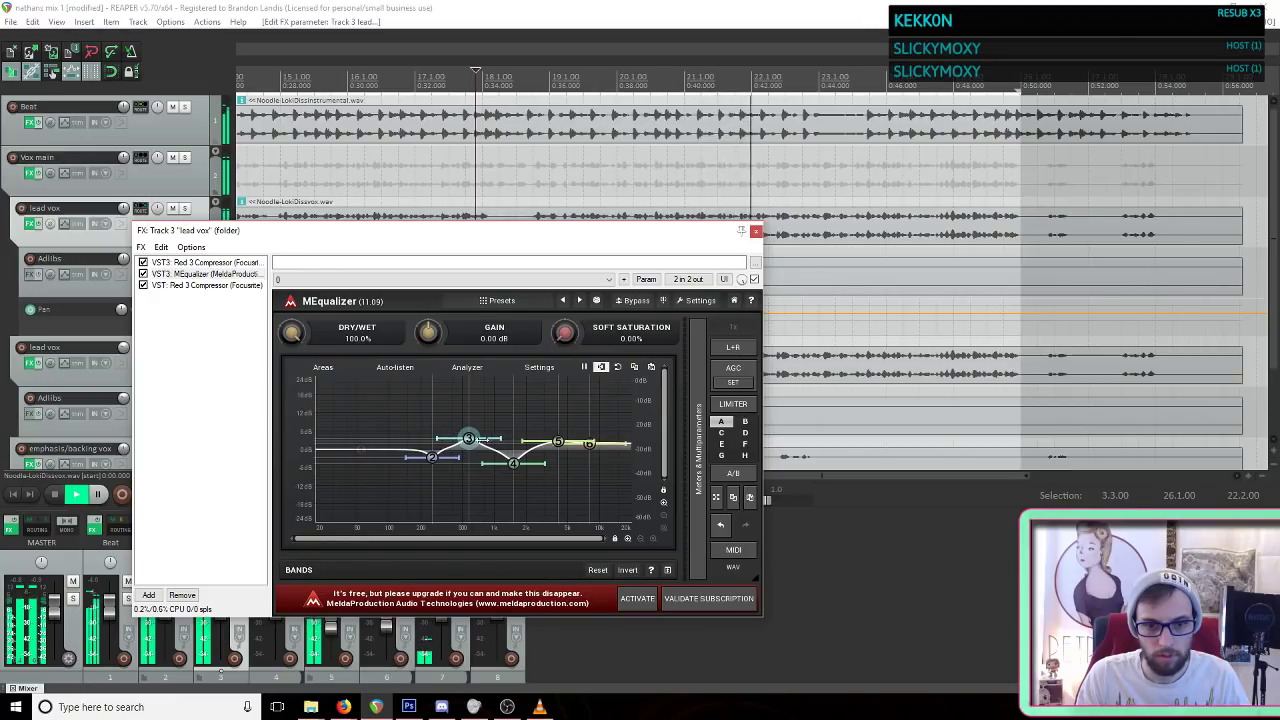
left_click_drag(470, 438, 470, 442)
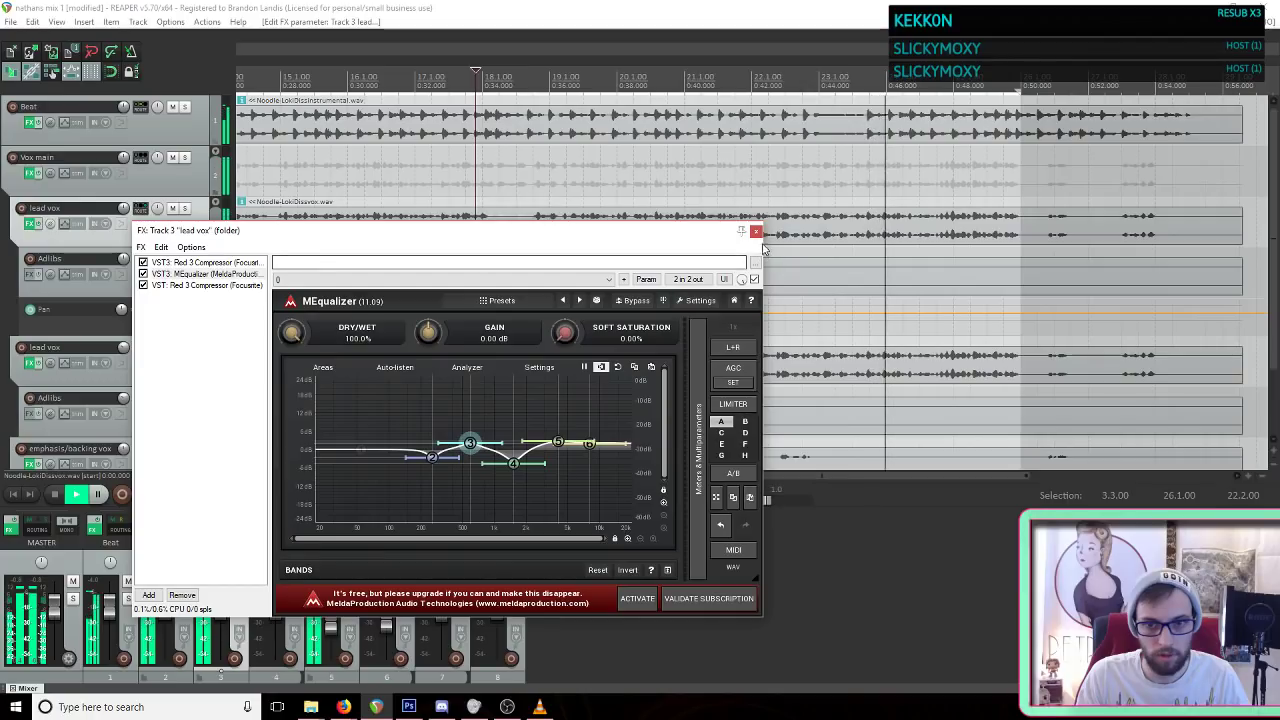
mouse_move(558, 442)
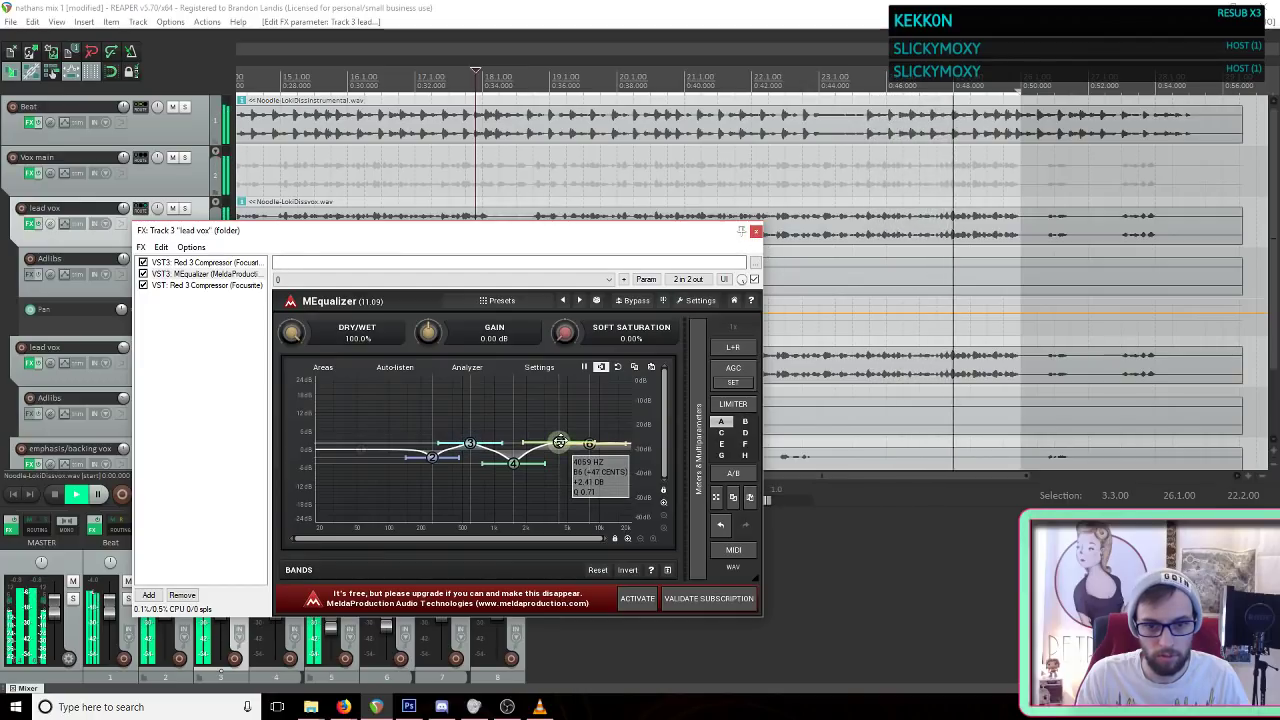
left_click_drag(513, 463, 510, 466)
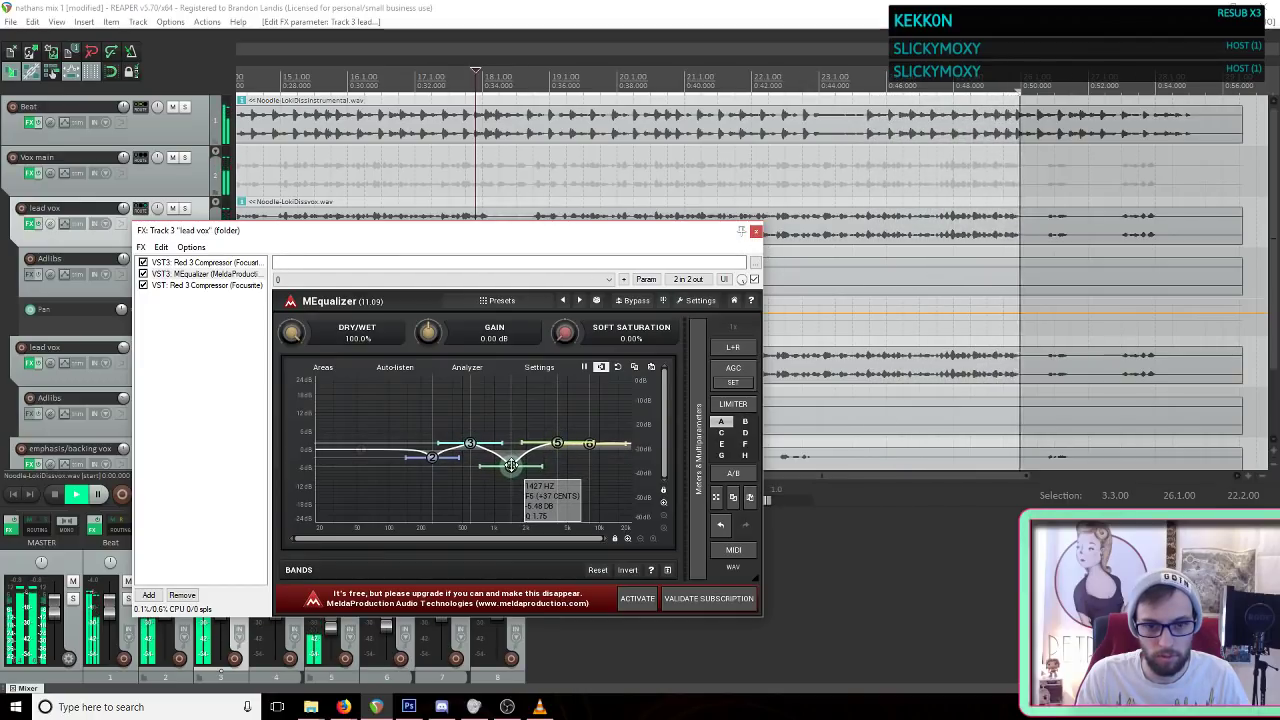
Step: Compare the lead vox equalizer with band 3 off and on during playback, close the effects window and stop playback
left_click(587, 444)
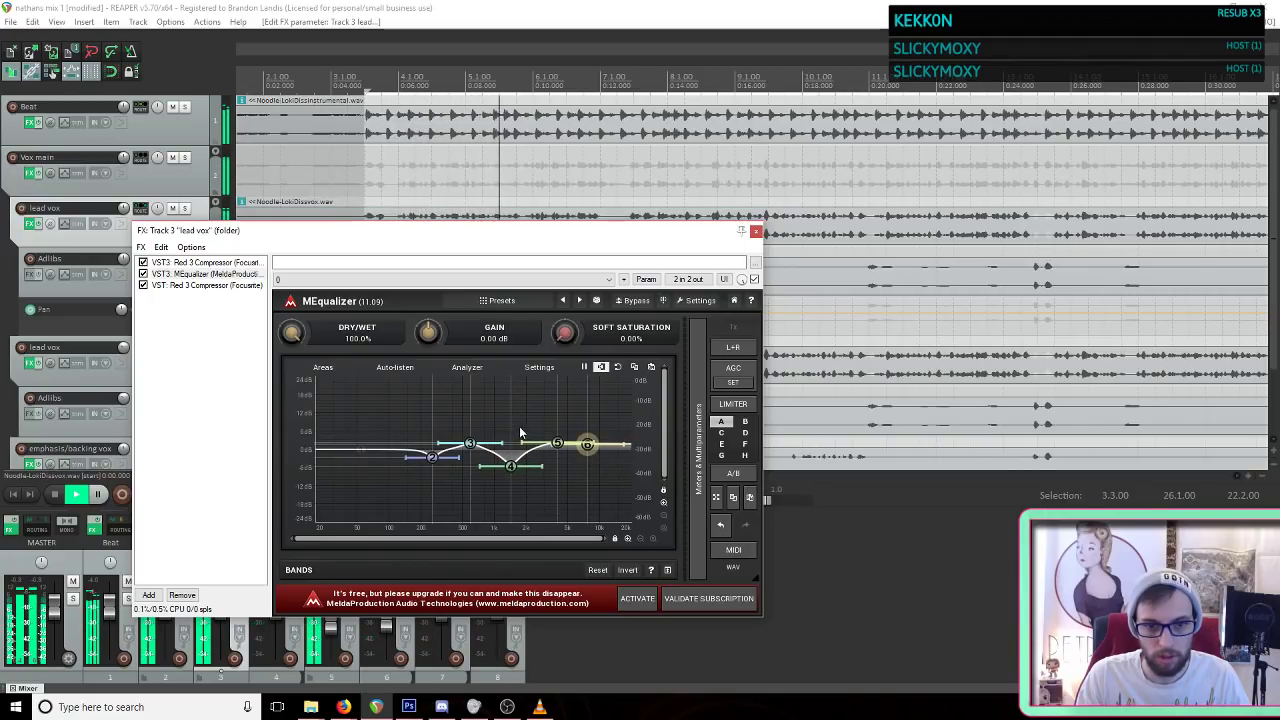
double_click(472, 444)
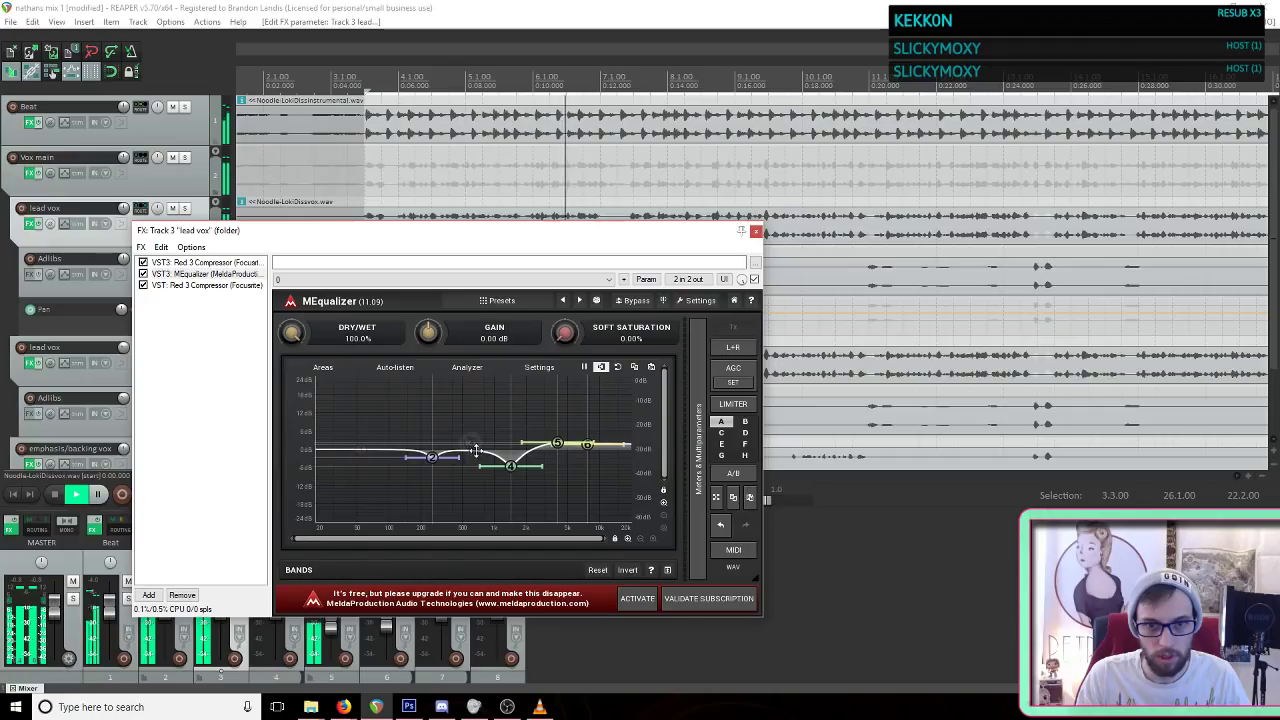
double_click(470, 443)
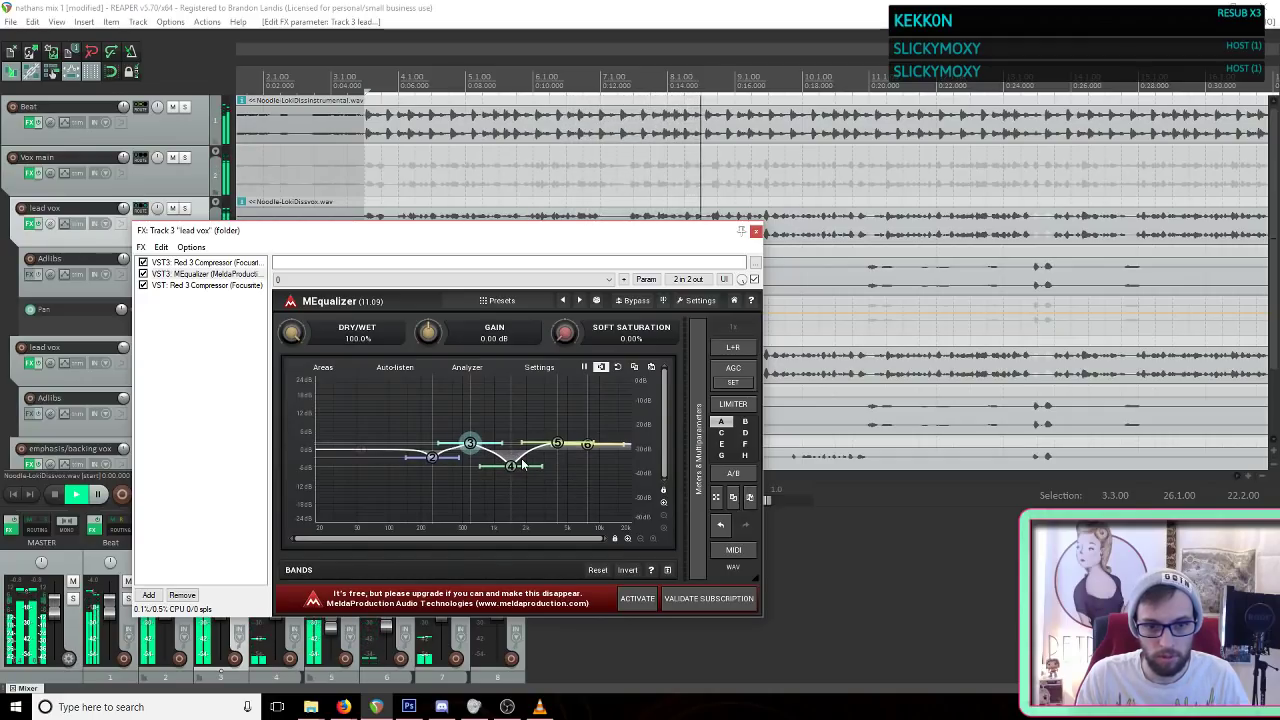
left_click(757, 232)
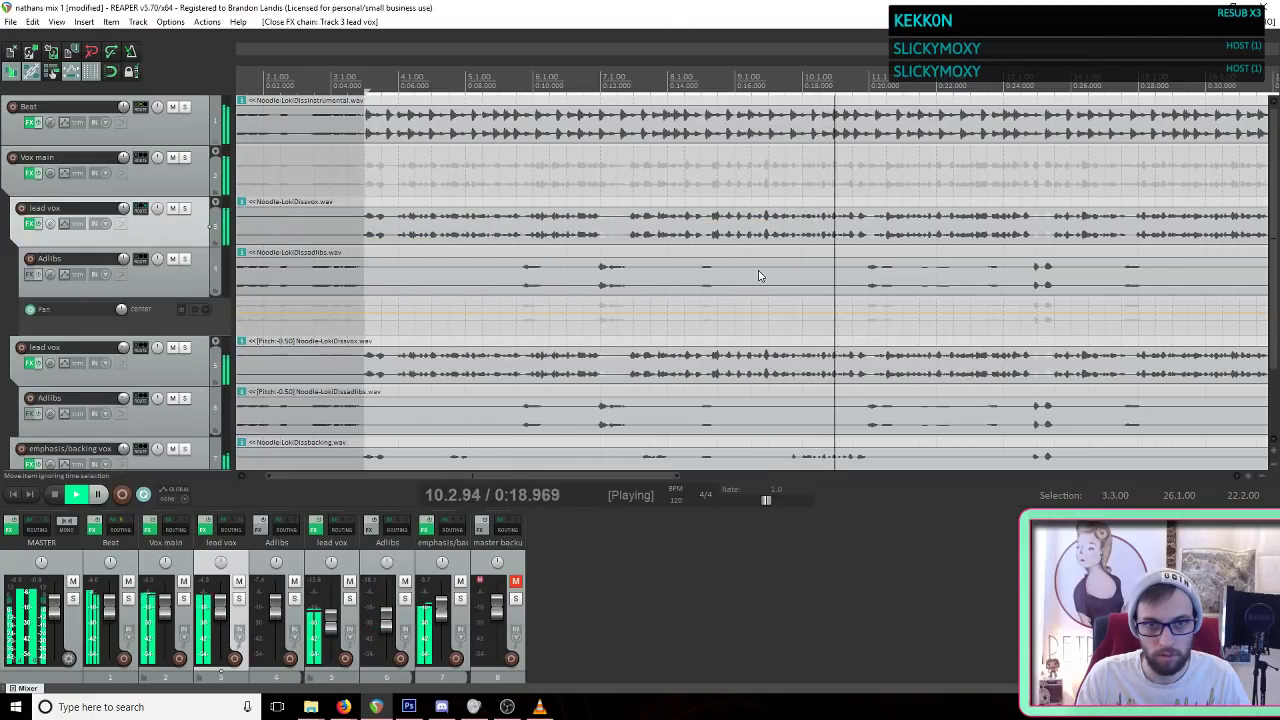
key("space")
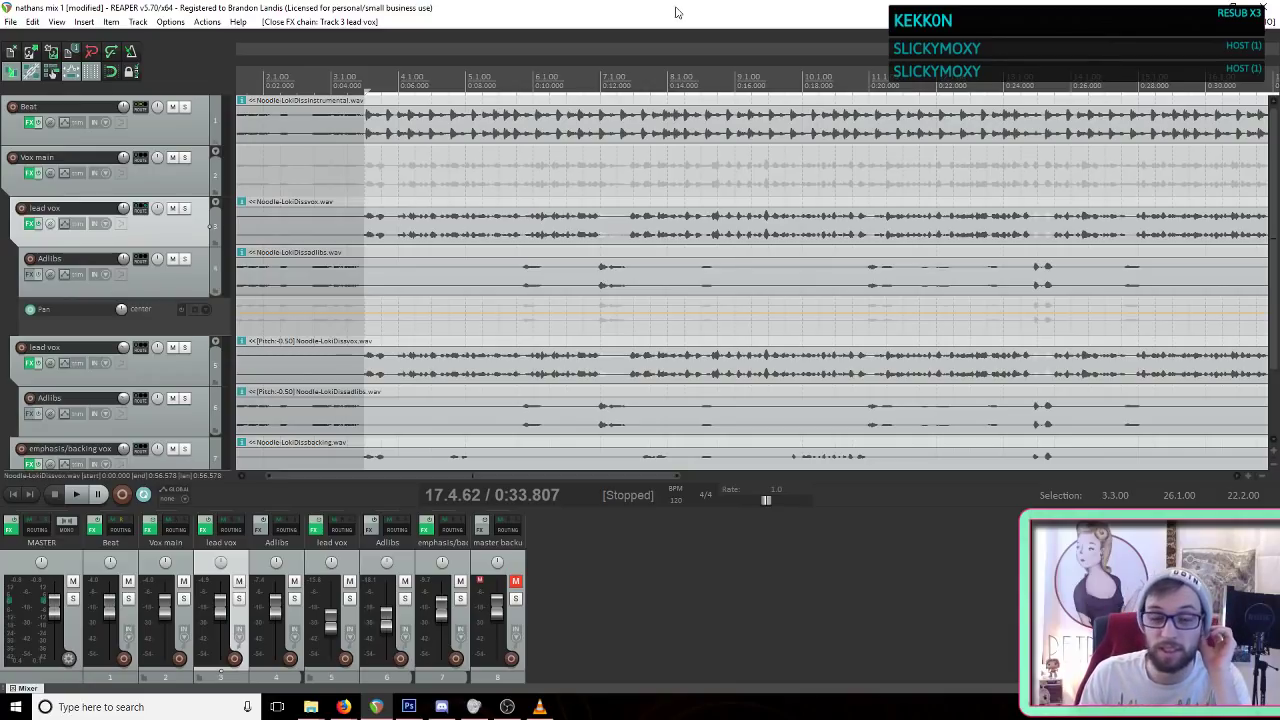
Step: Remove the time selection and play the whole mix from 2.2.75
left_click(11, 21)
left_click(188, 75)
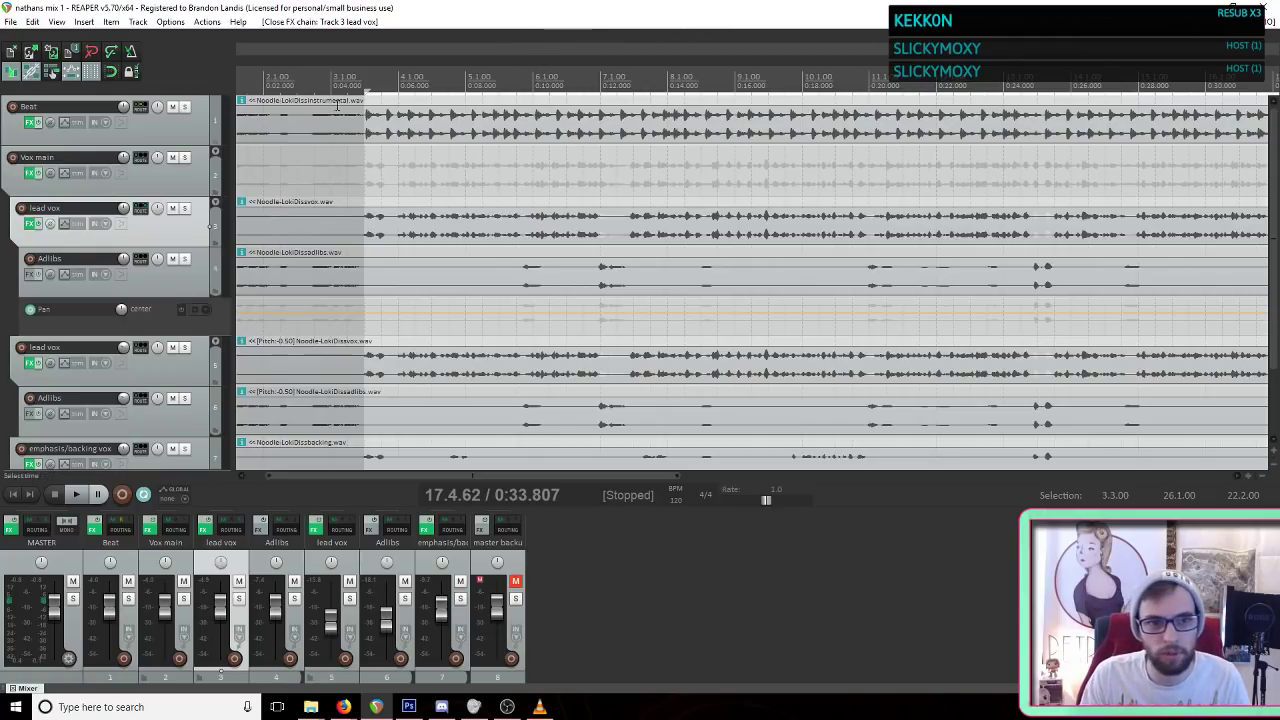
key("Escape")
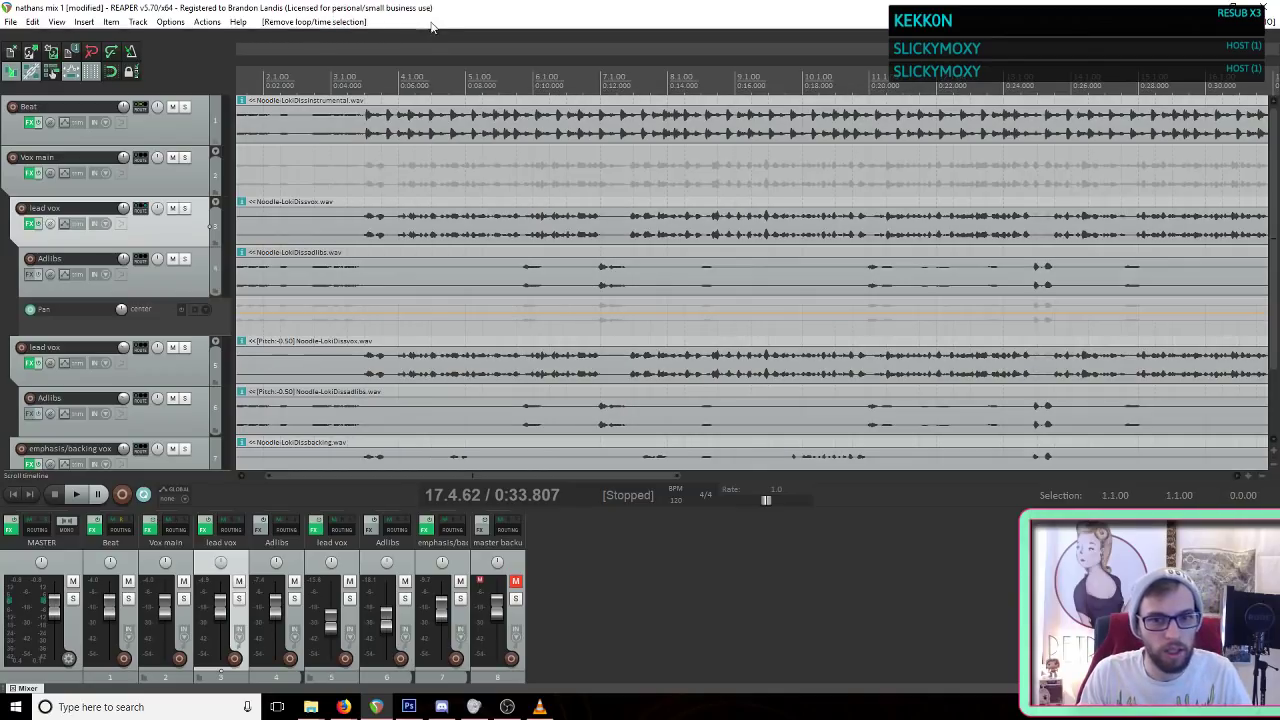
scroll(385, 118, "down", 1)
scroll(352, 121, "down", 2)
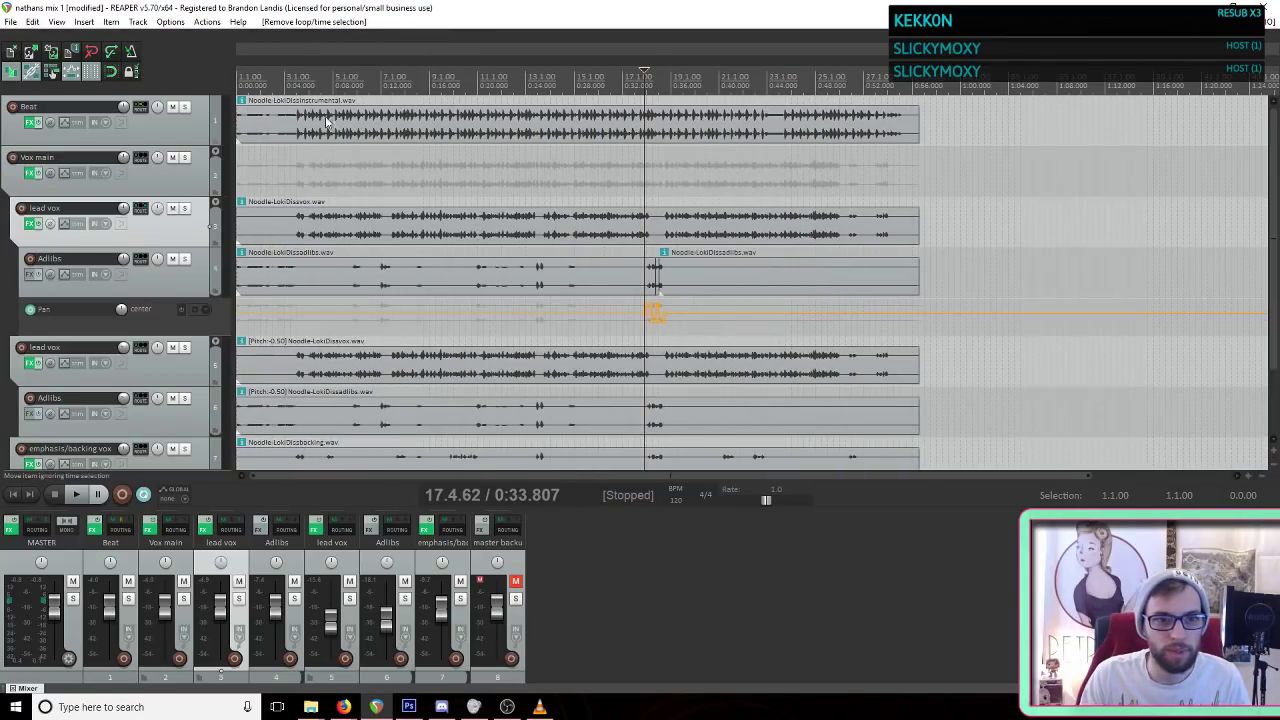
left_click(272, 102)
key("space")
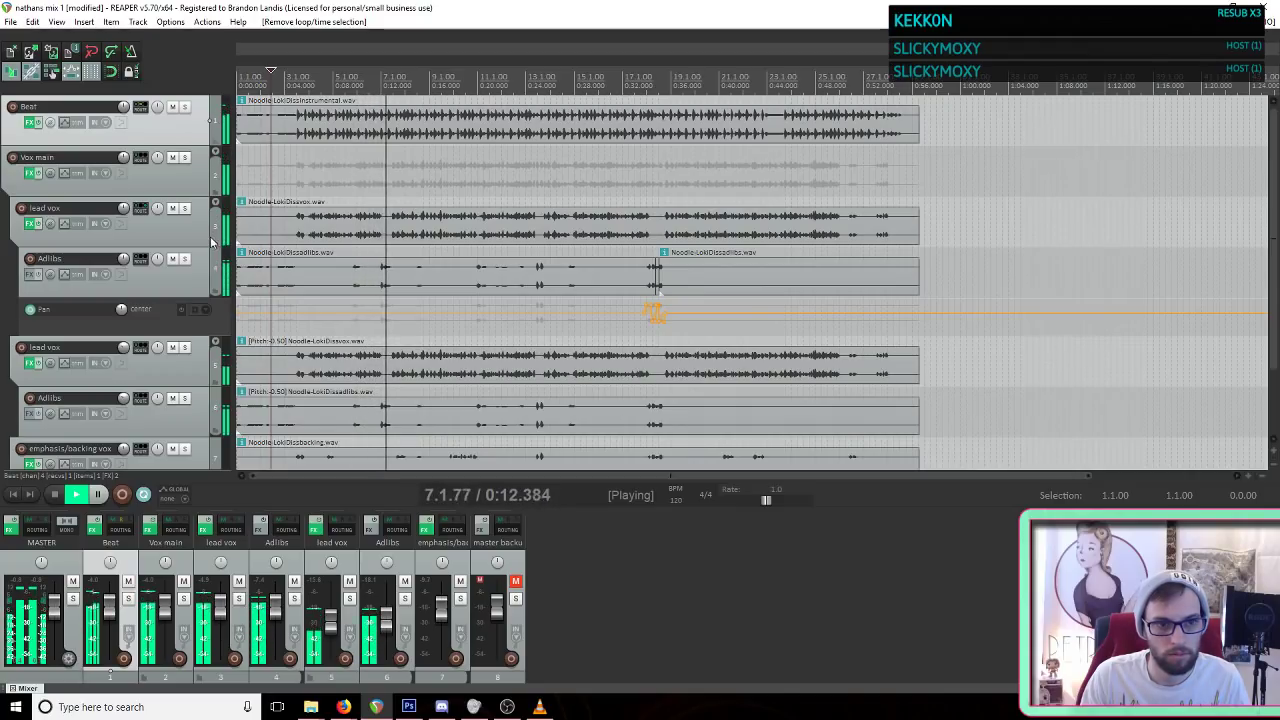
Step: Adjust the pitched lead vox track's volume during playback, trying -4.22 dB and -6.04 dB before lowering it slightly further, and stop playback
scroll(123, 208, "up", 2)
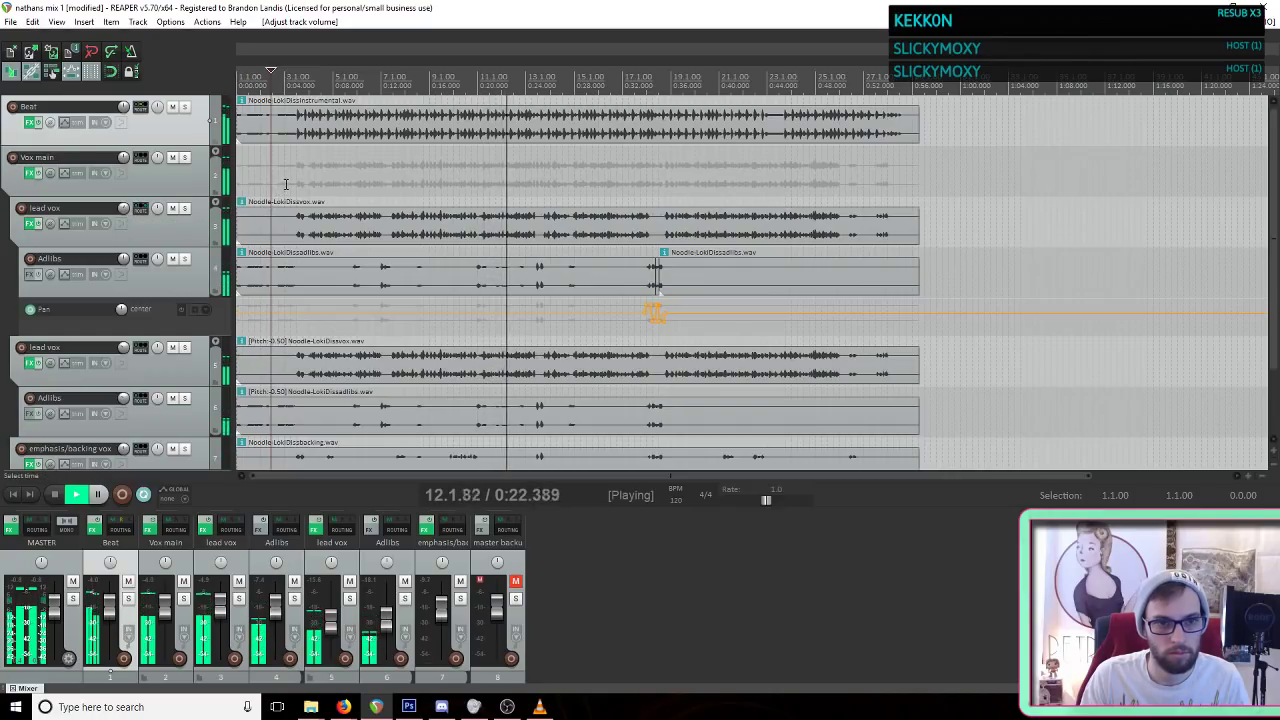
left_click(157, 380)
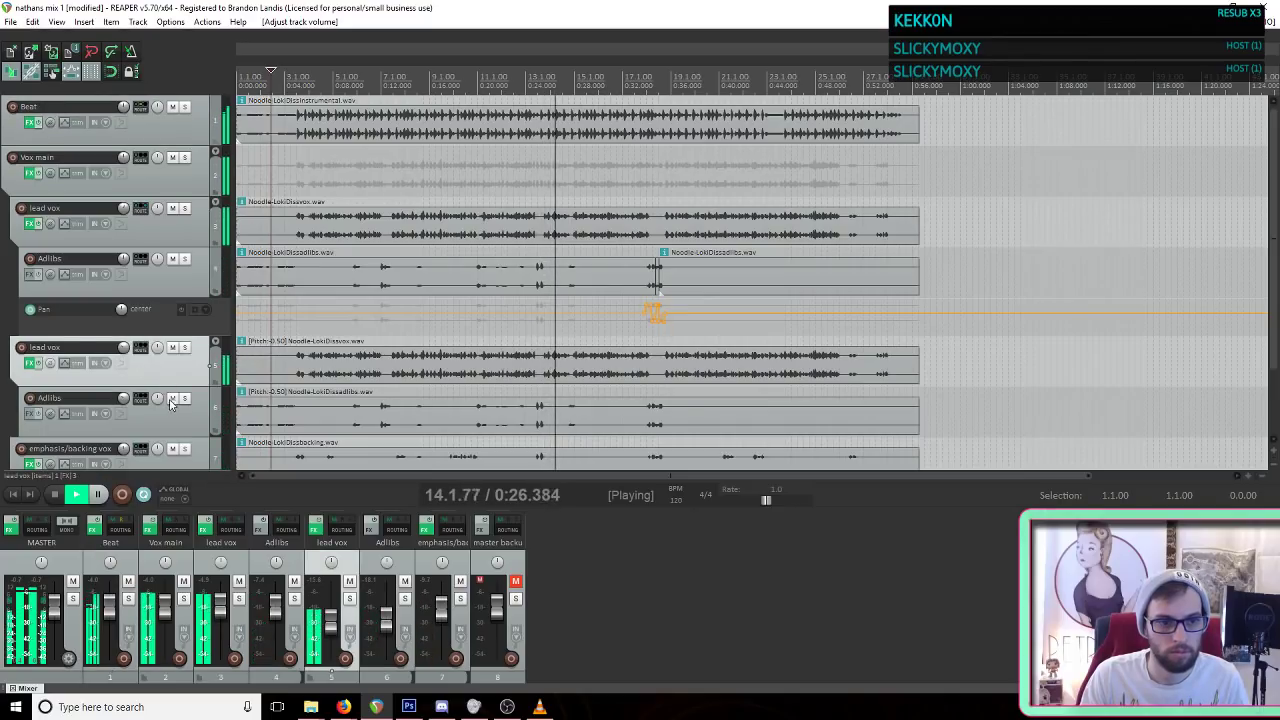
scroll(157, 349, "down", 6)
scroll(157, 349, "up", 6)
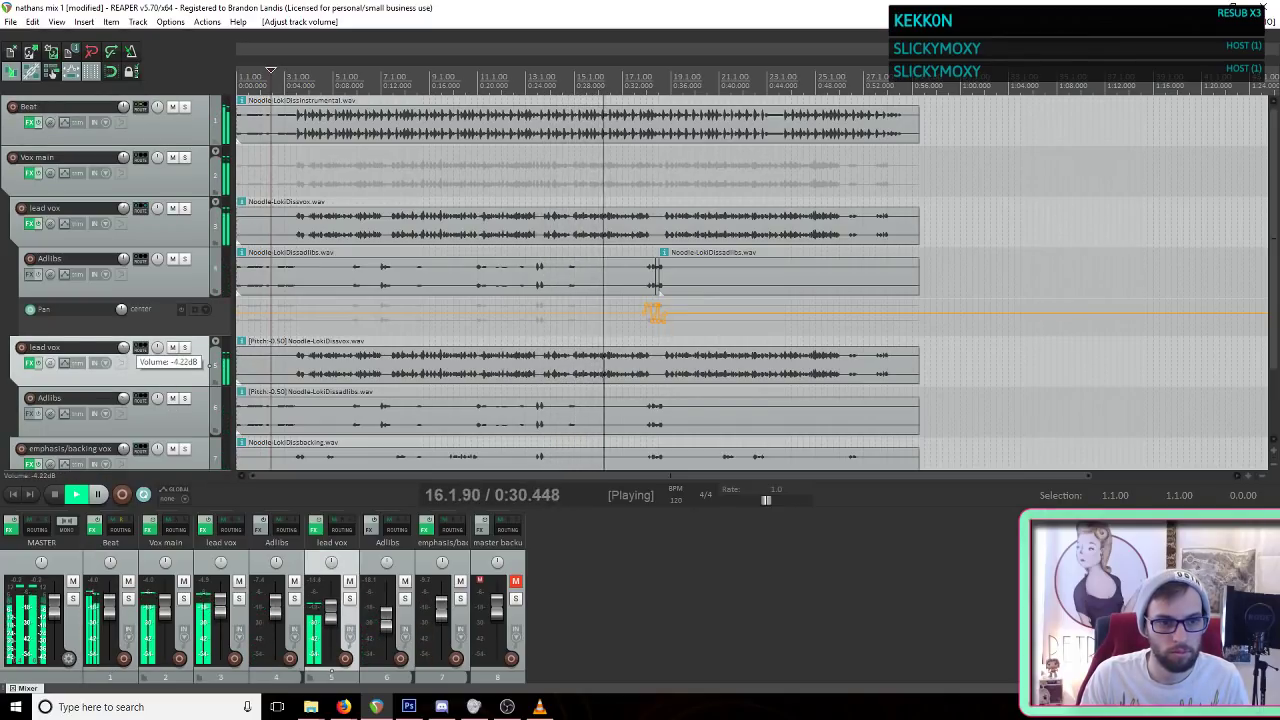
scroll(157, 349, "down", 2)
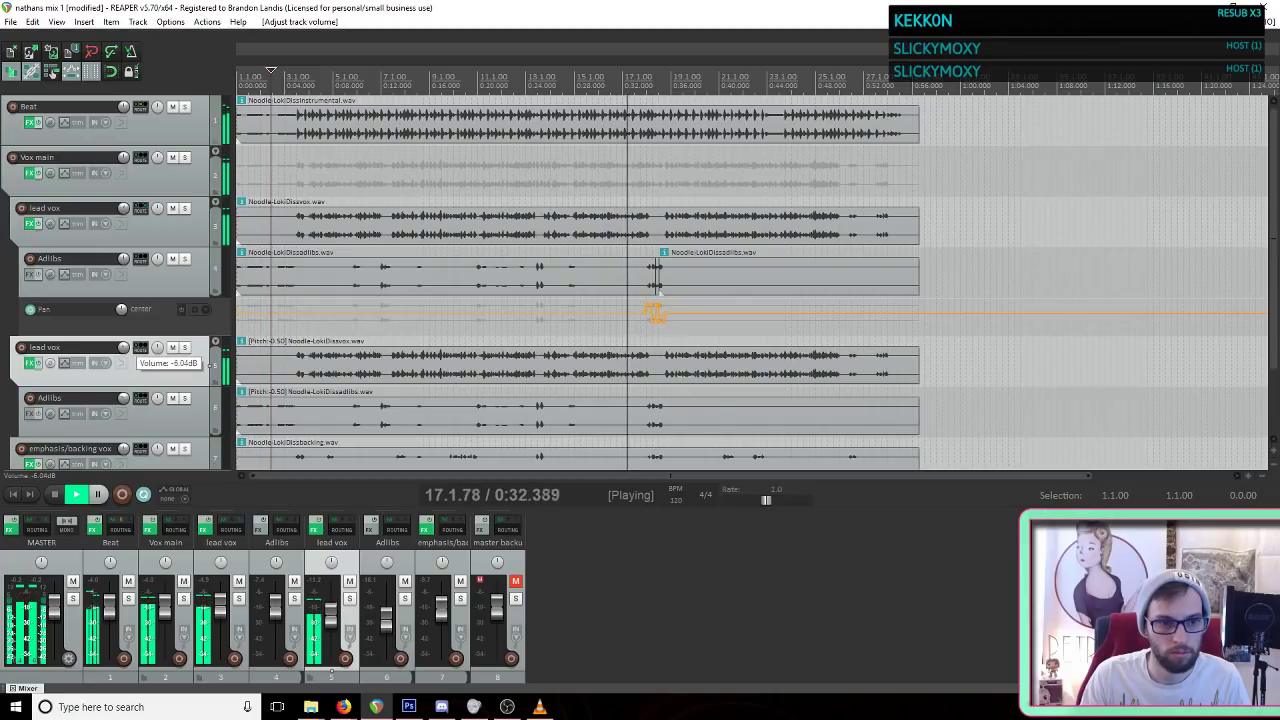
scroll(157, 349, "down", 1)
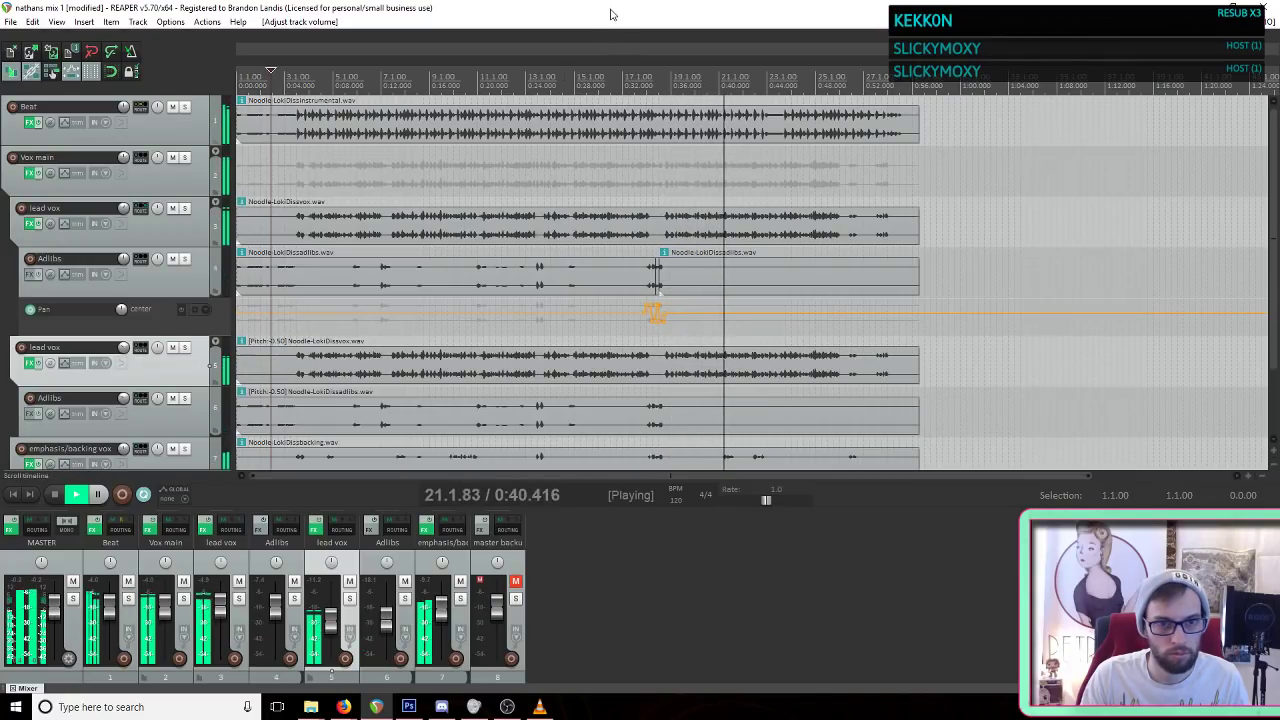
key("space")
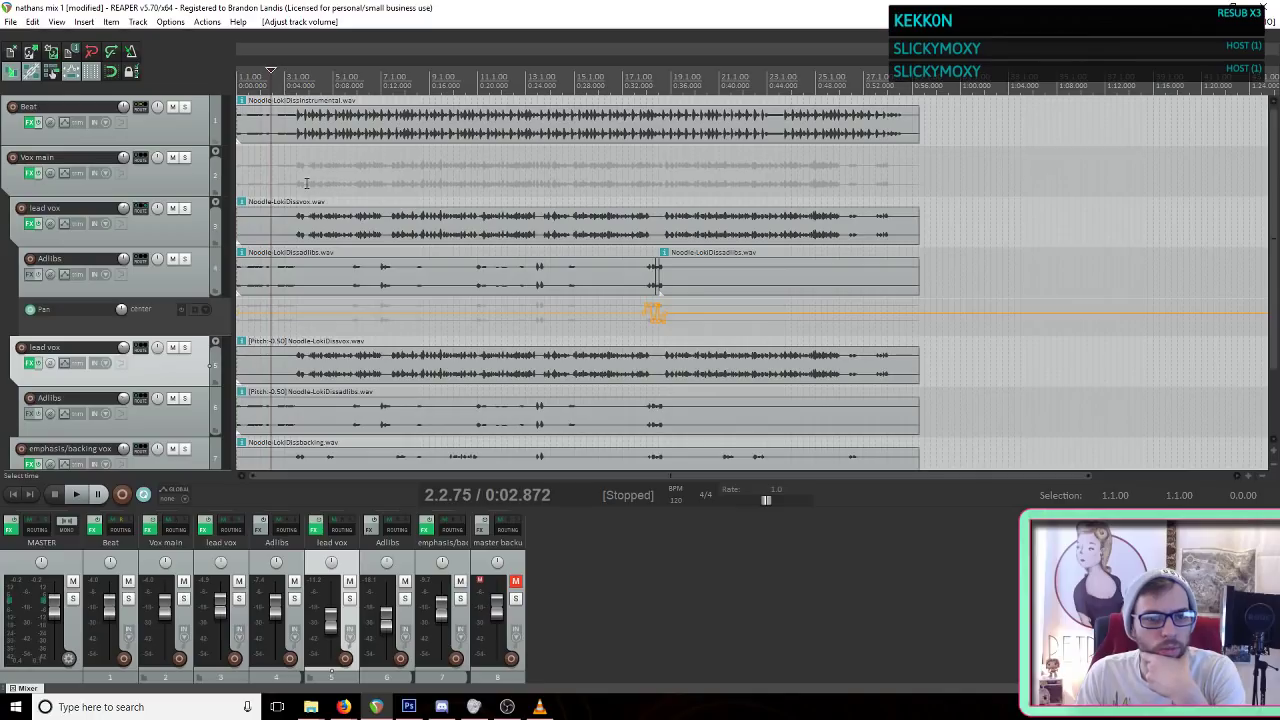
Step: Save the mix project under its existing name
left_click(10, 21)
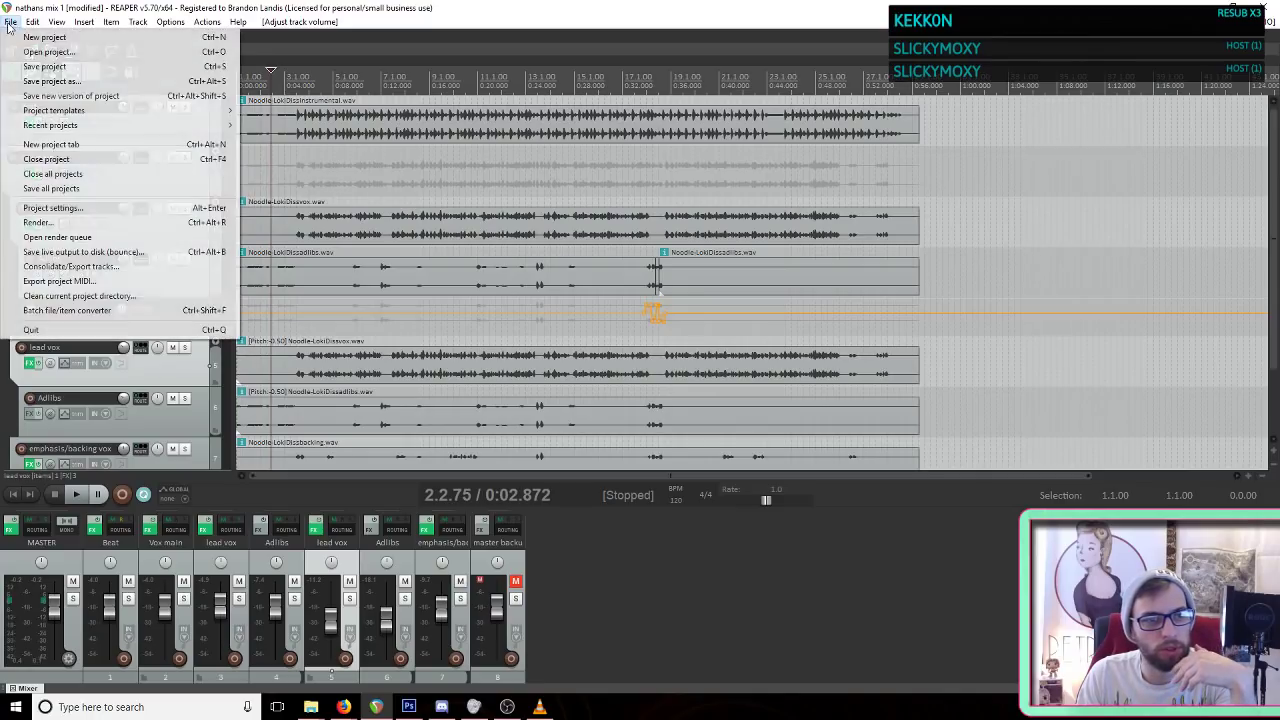
left_click(45, 64)
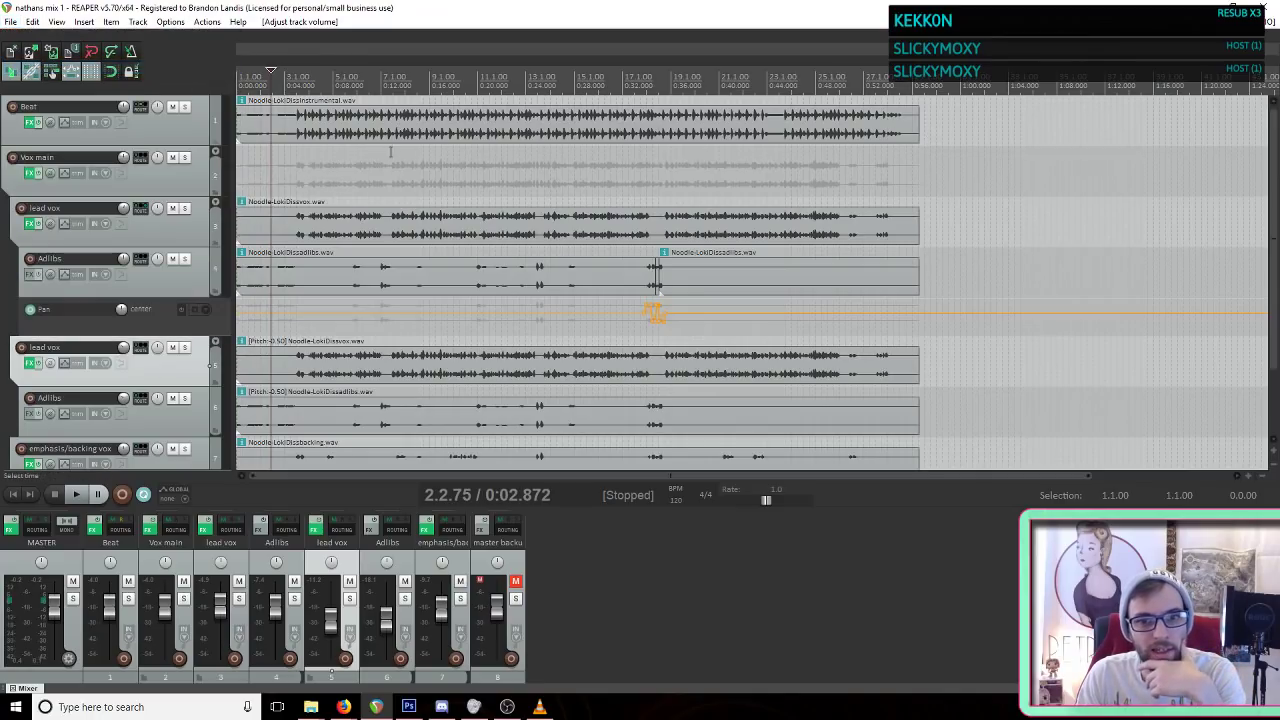
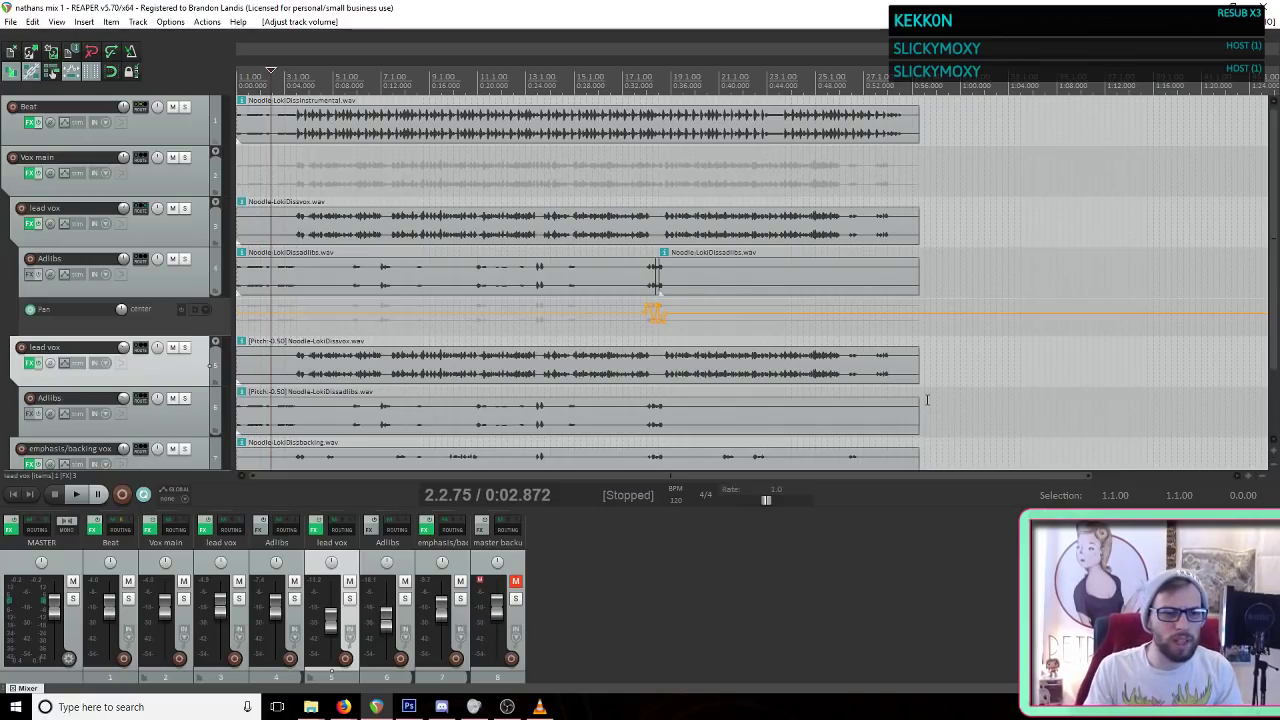
left_click(12, 25)
left_click(43, 66)
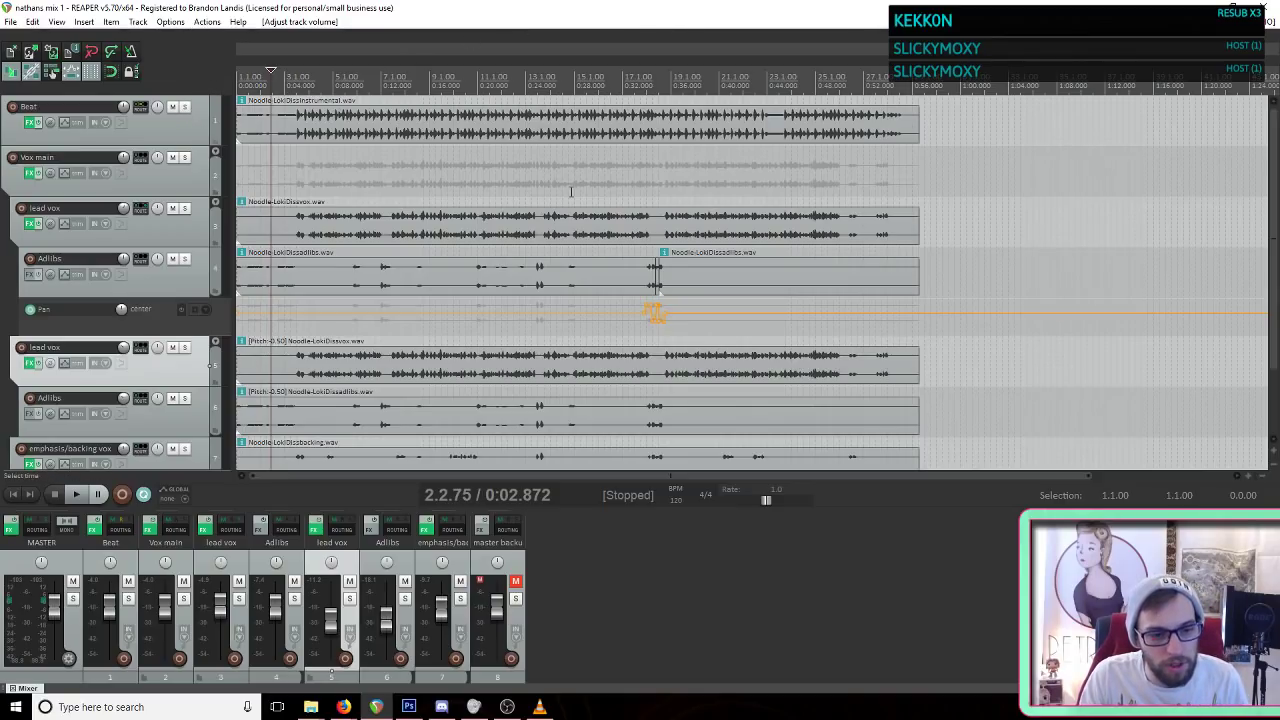
Step: Play the mix briefly, stop it, and open the master track's effects chain, closing the Voxengo Recorder plug-in window
key("space")
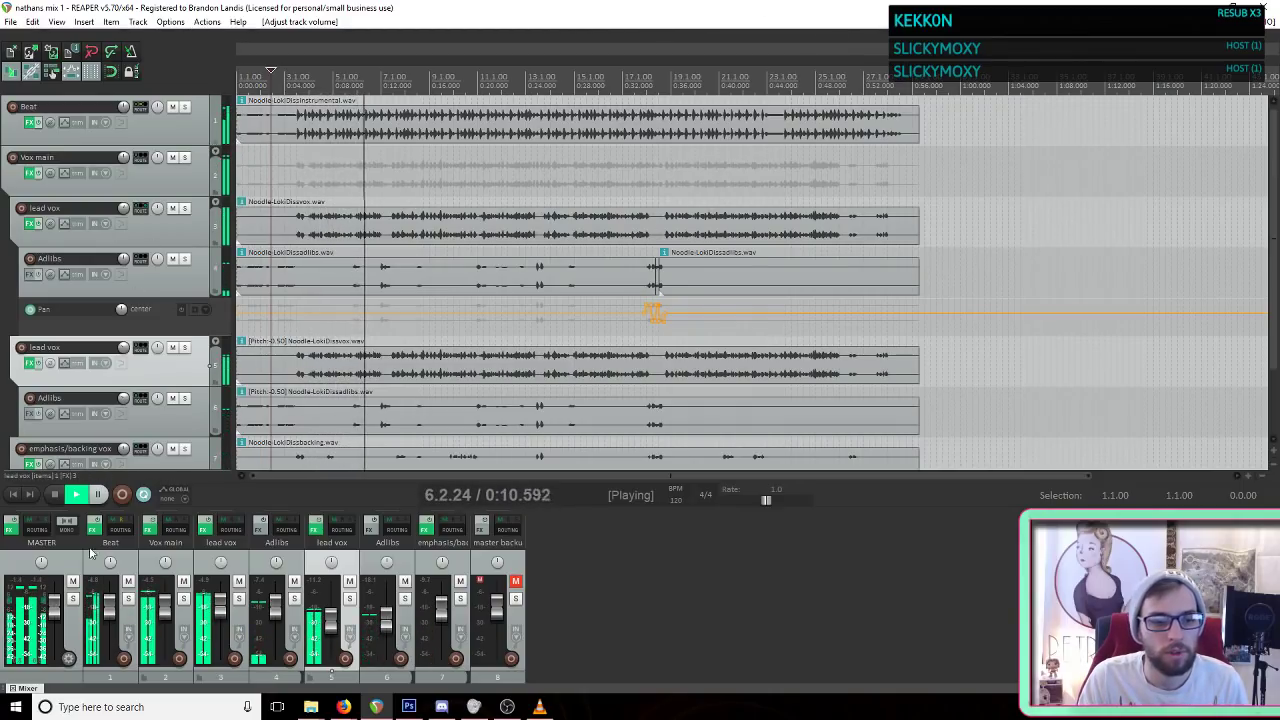
key("space")
left_click(14, 526)
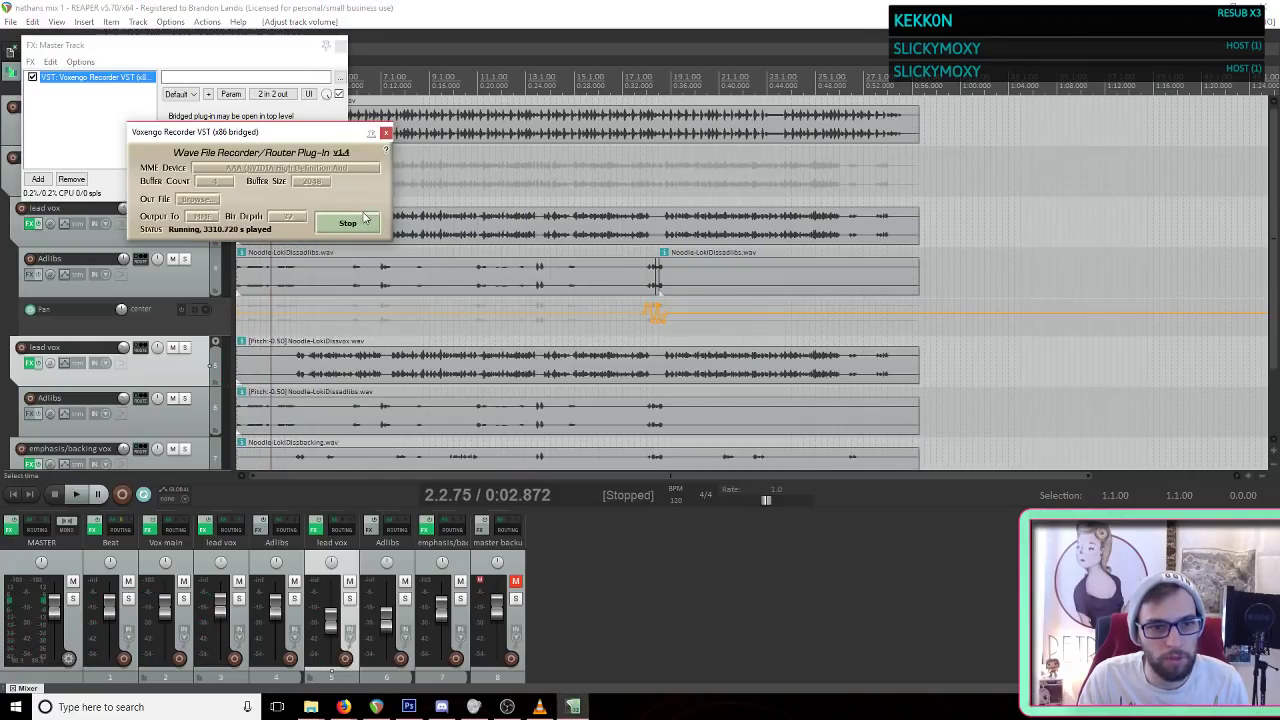
left_click_drag(344, 139, 418, 315)
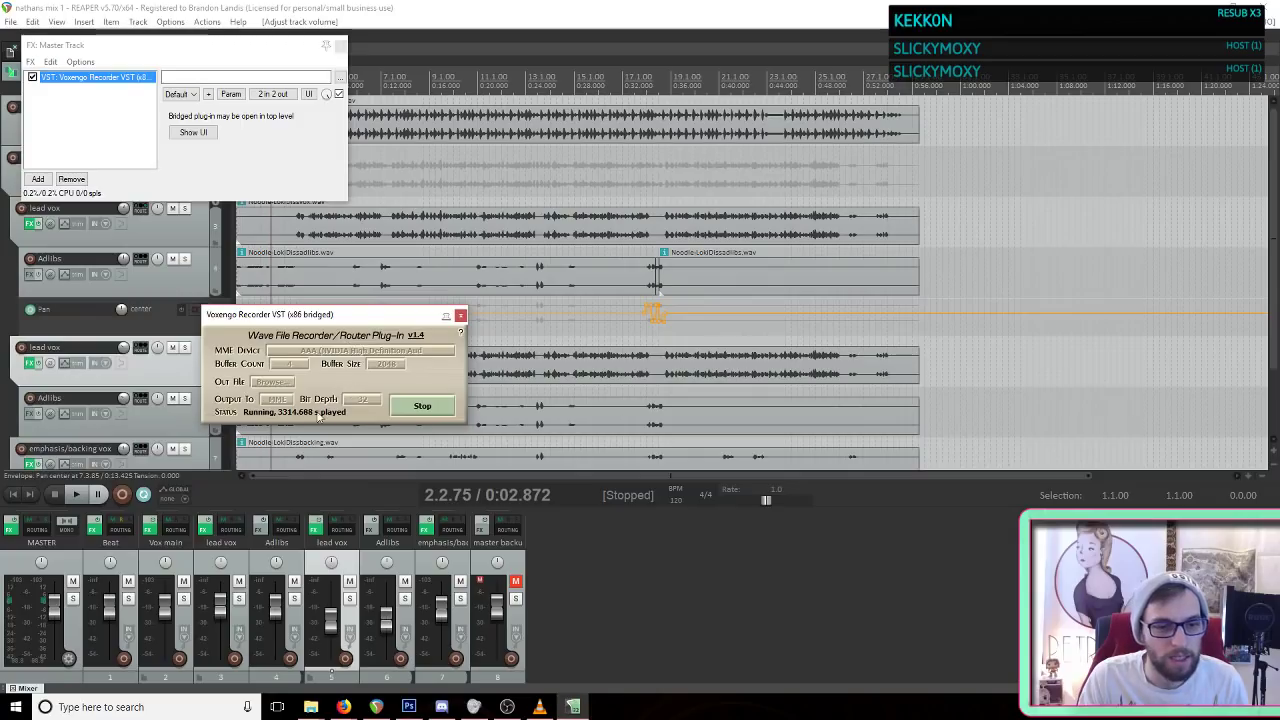
left_click(460, 316)
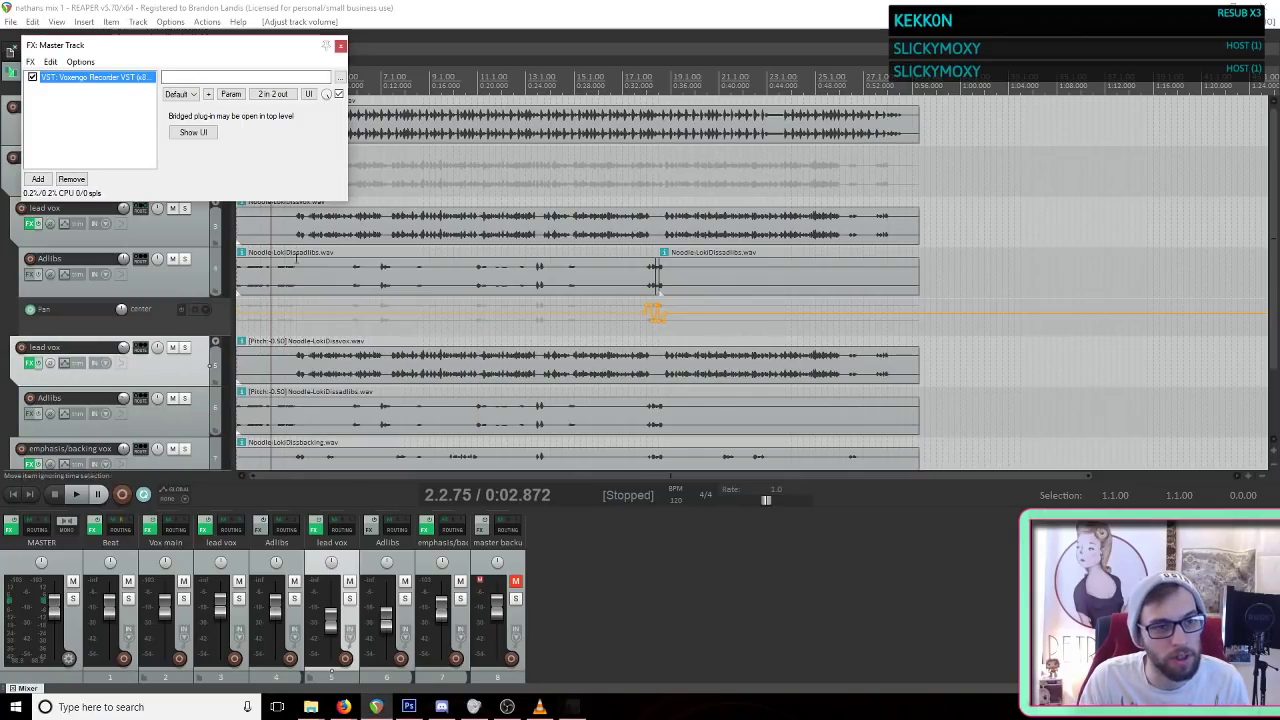
Step: Find limiter plug-ins with the filter "limi" and add the 64-bit Limiter No6 to the master track
left_click(38, 179)
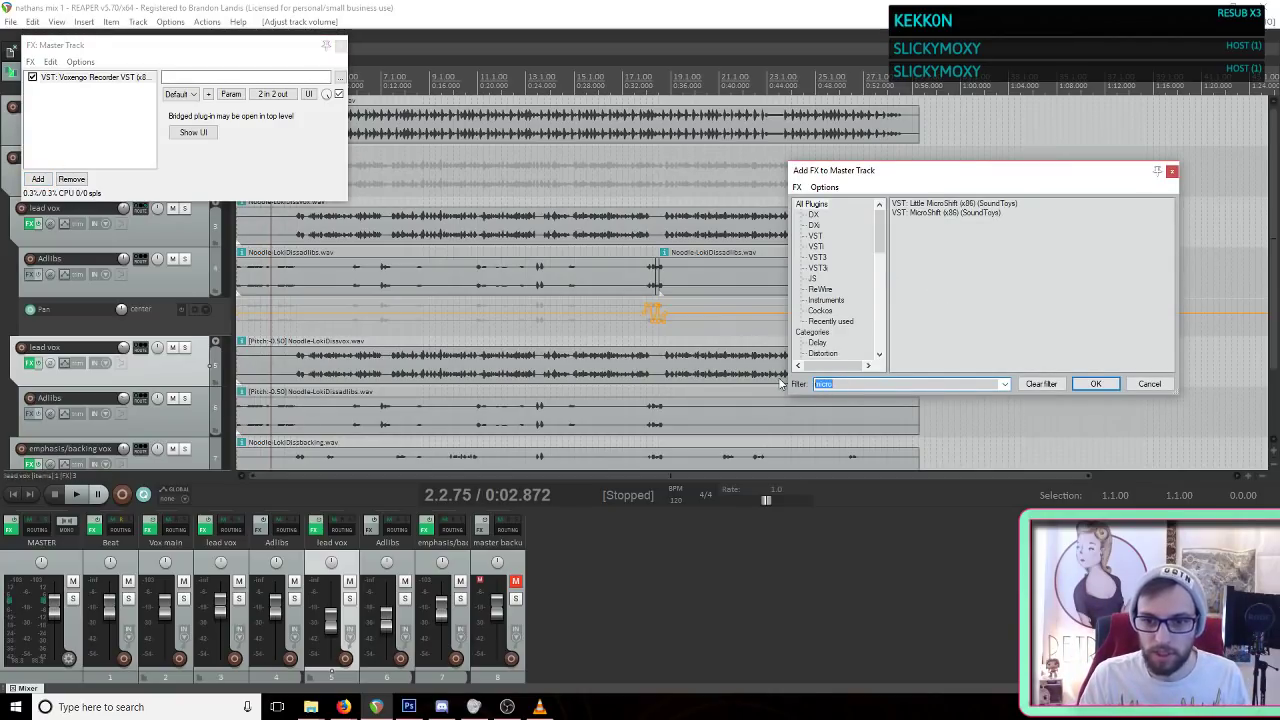
key("BackSpace")
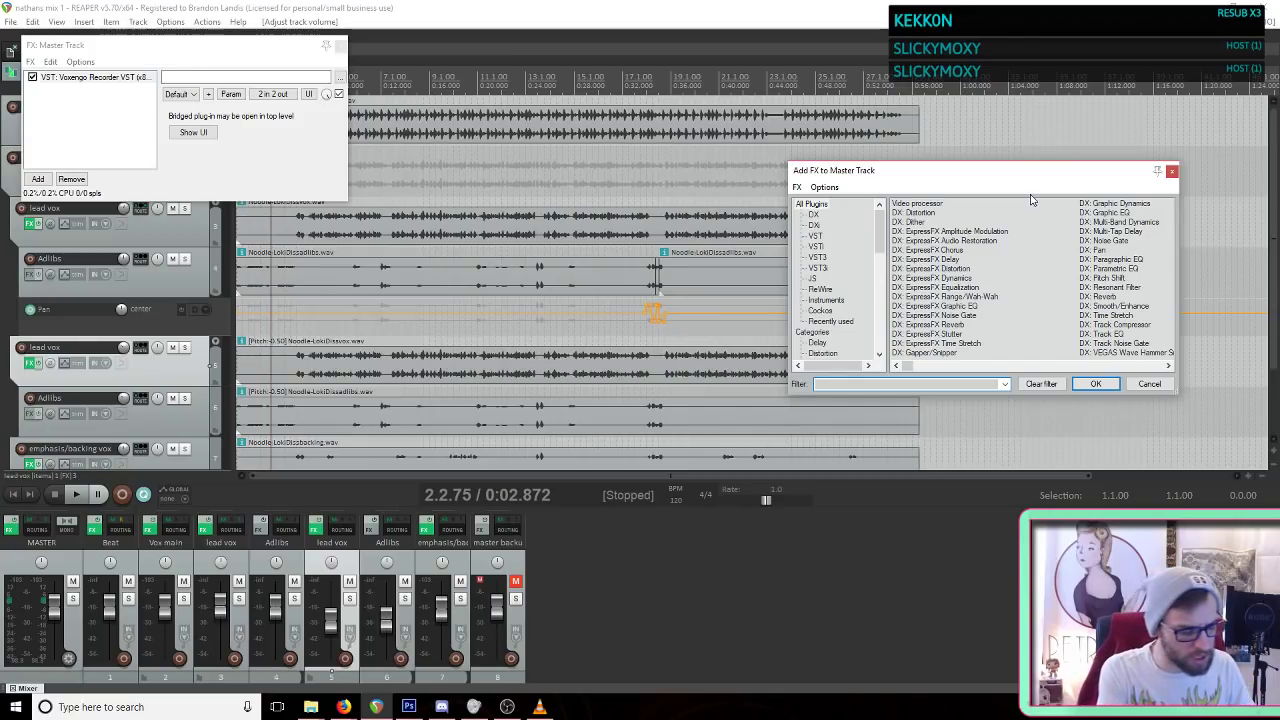
type("limi")
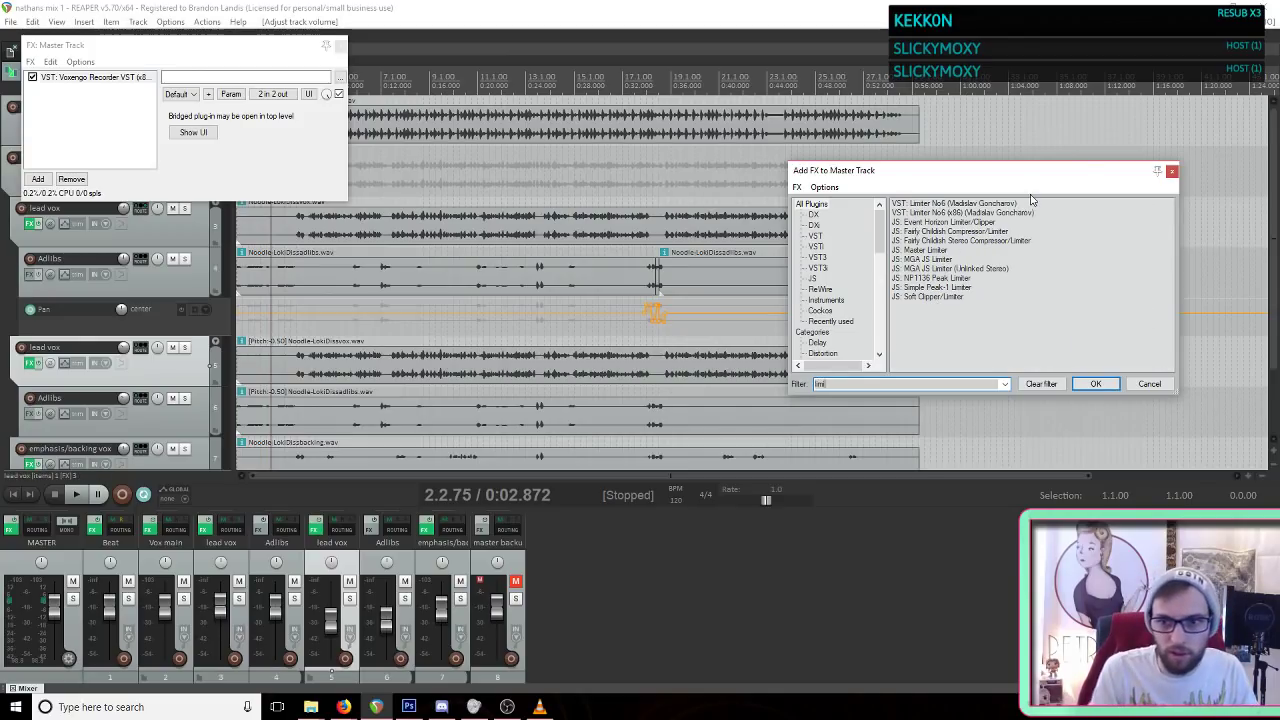
double_click(955, 204)
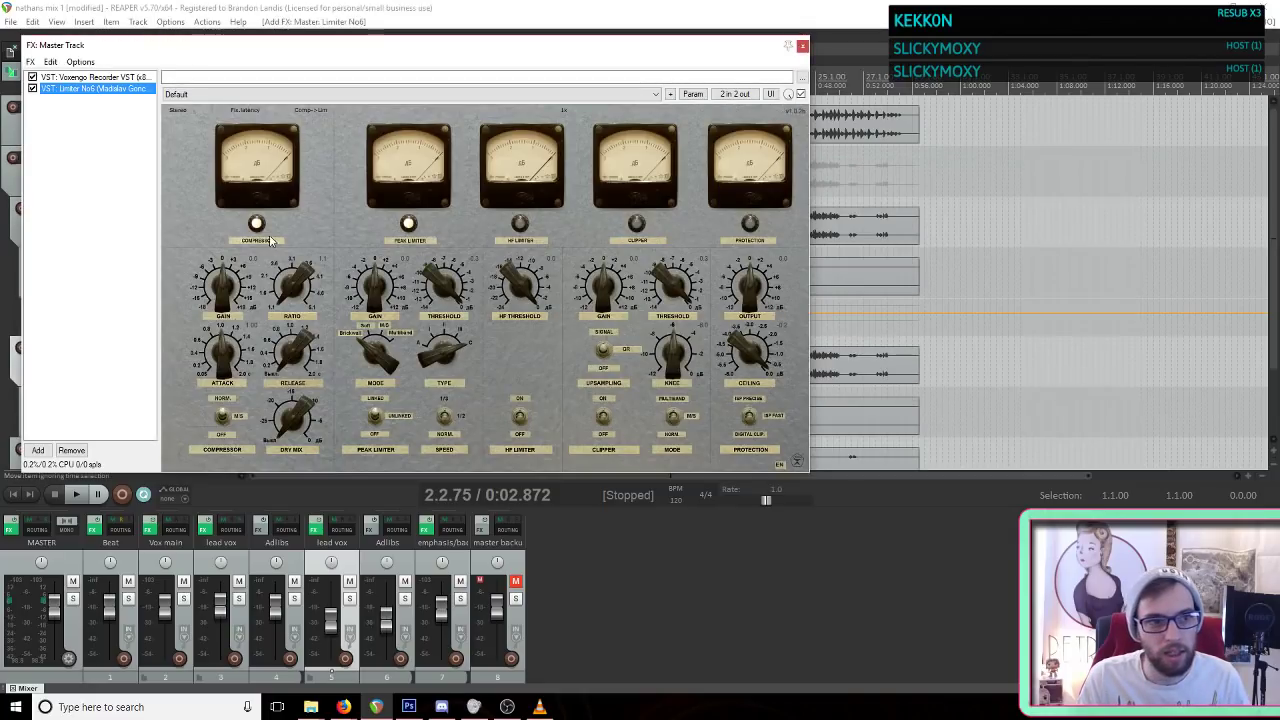
left_click_drag(383, 45, 517, 94)
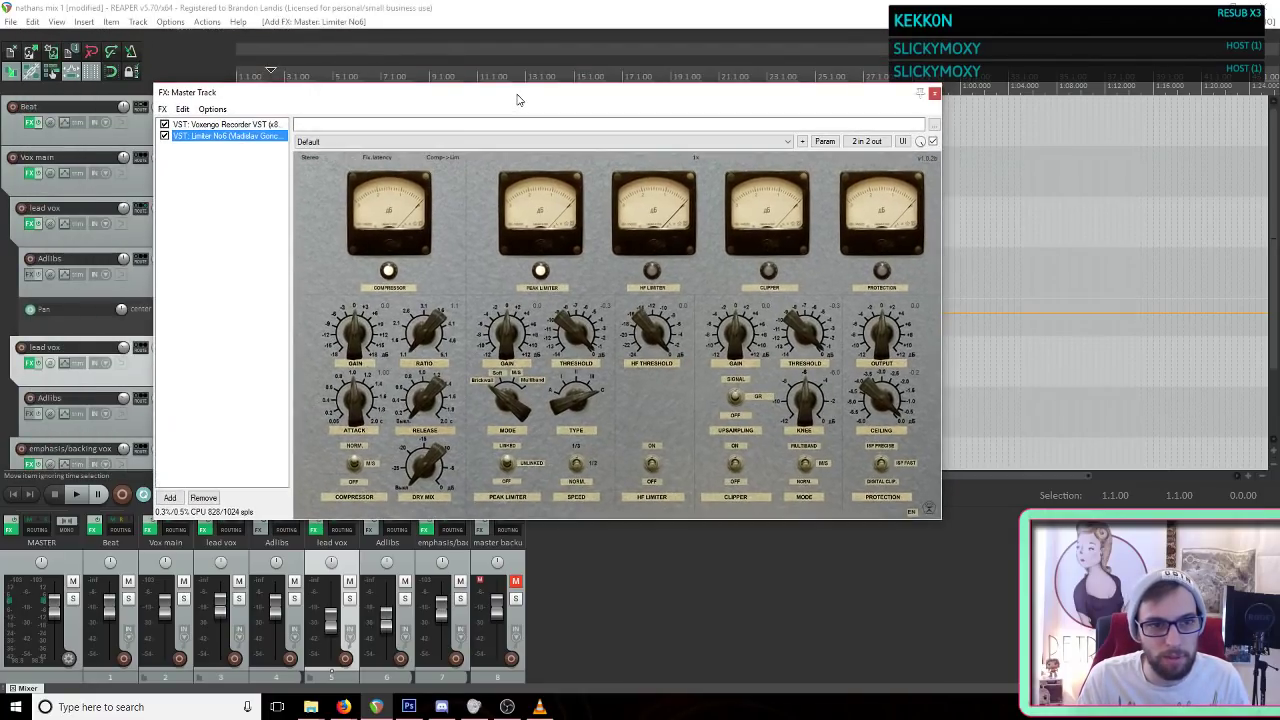
left_click(431, 147)
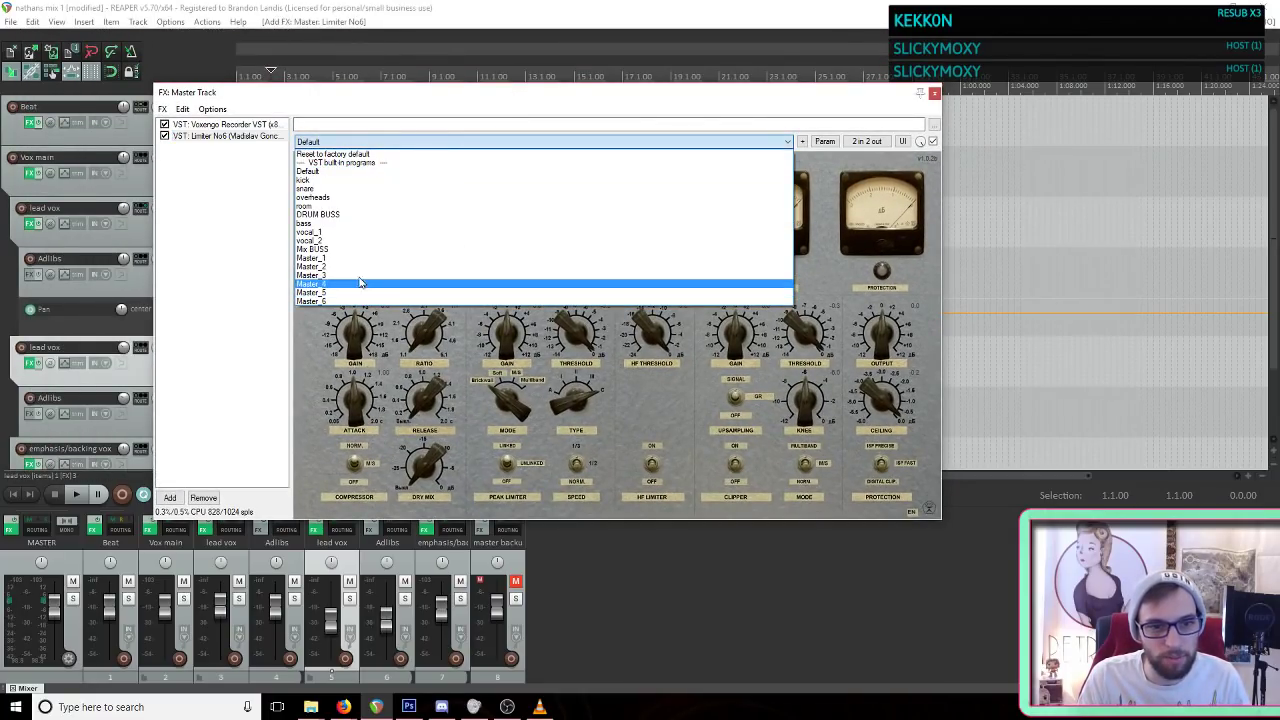
left_click(523, 100)
left_click_drag(525, 100, 548, 330)
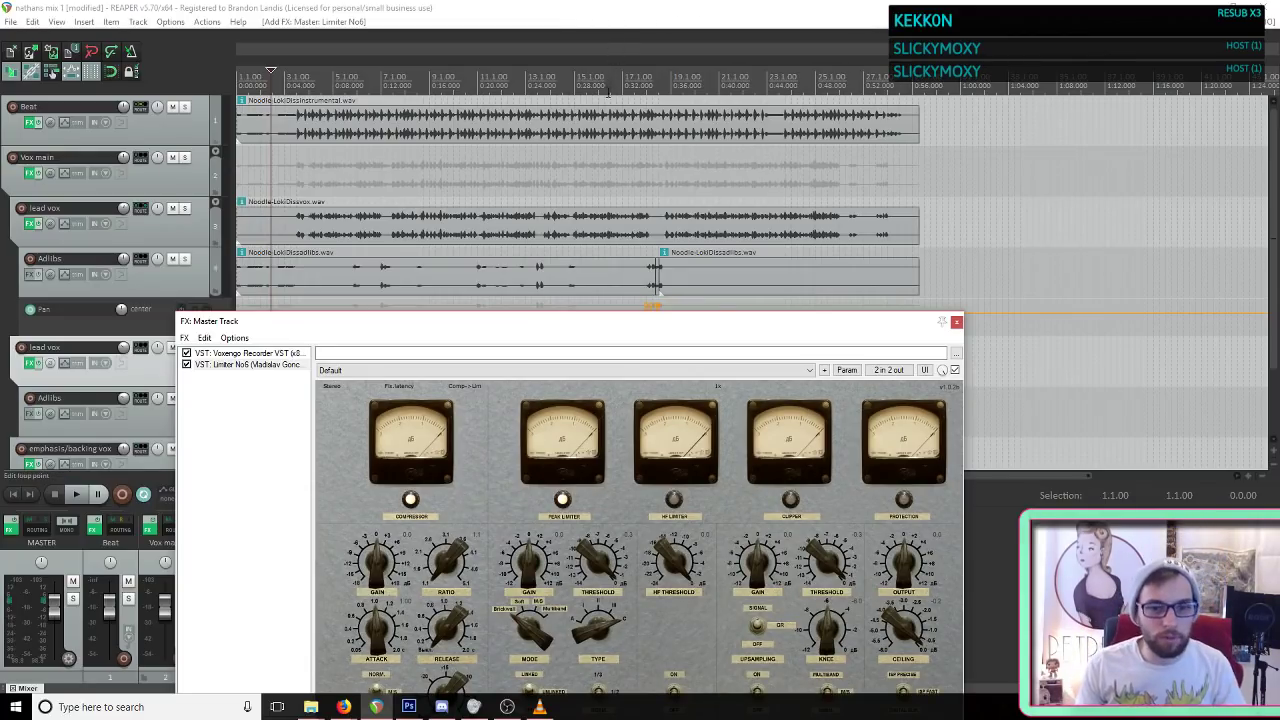
left_click_drag(671, 330, 649, 228)
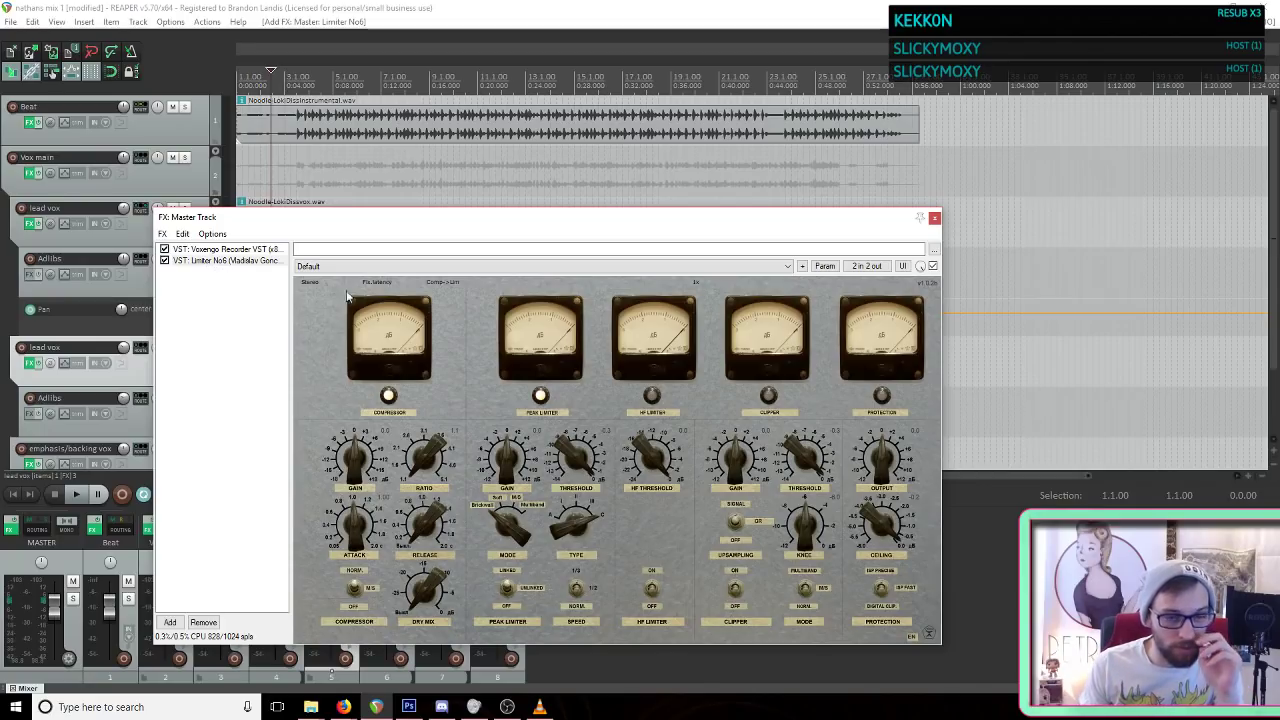
left_click(420, 268)
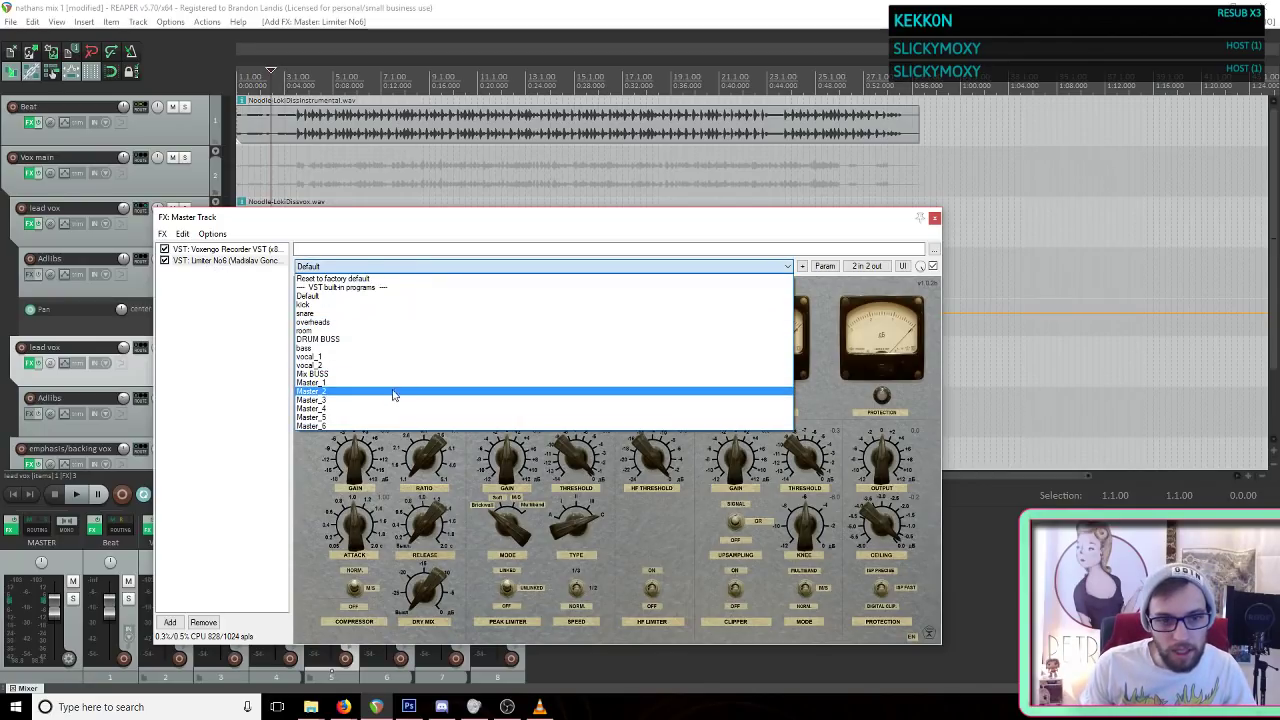
left_click(455, 232)
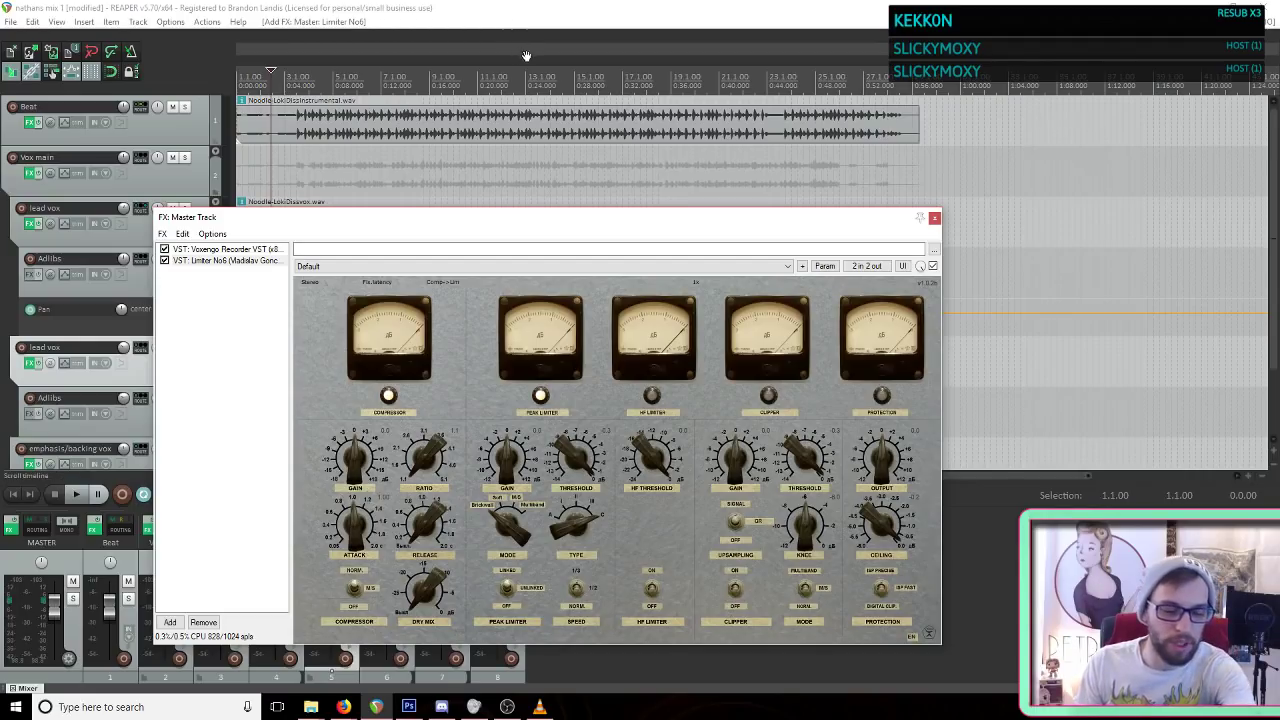
Step: Play the mix and audition the Master_2 and Master_1 presets of Limiter No6 on the master track
left_click(366, 271)
left_click(555, 7)
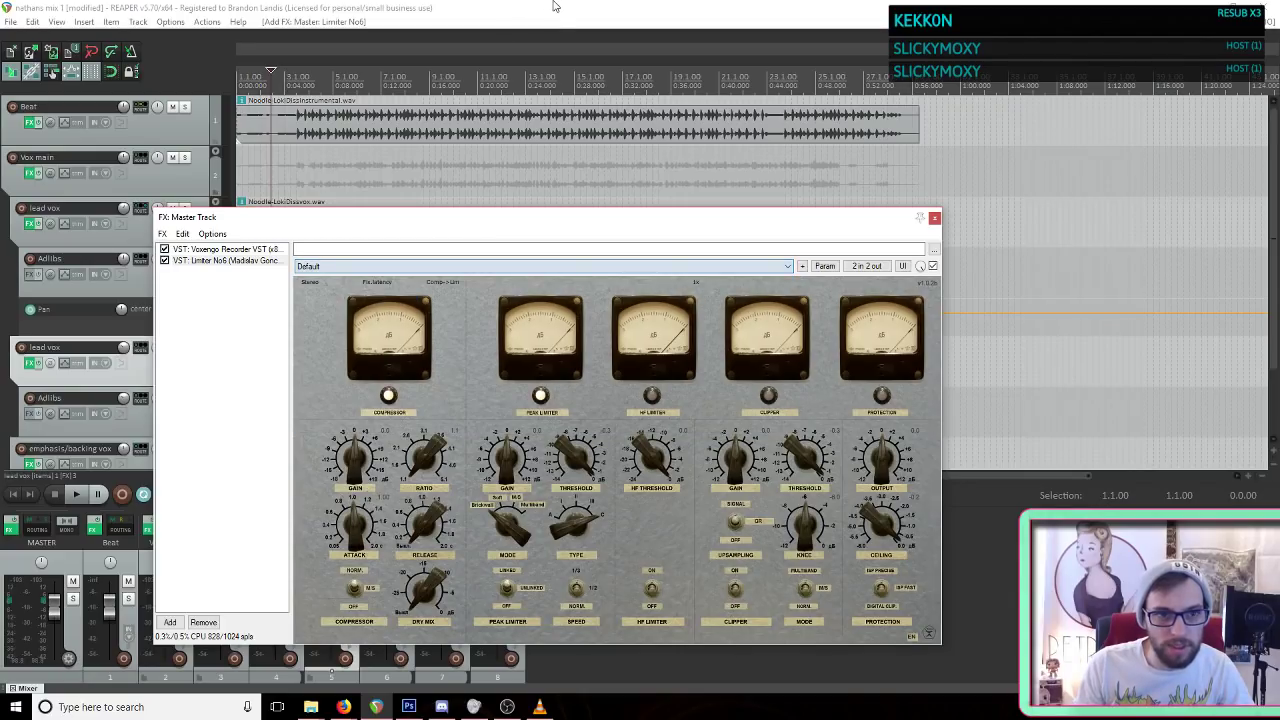
key("space")
left_click(340, 266)
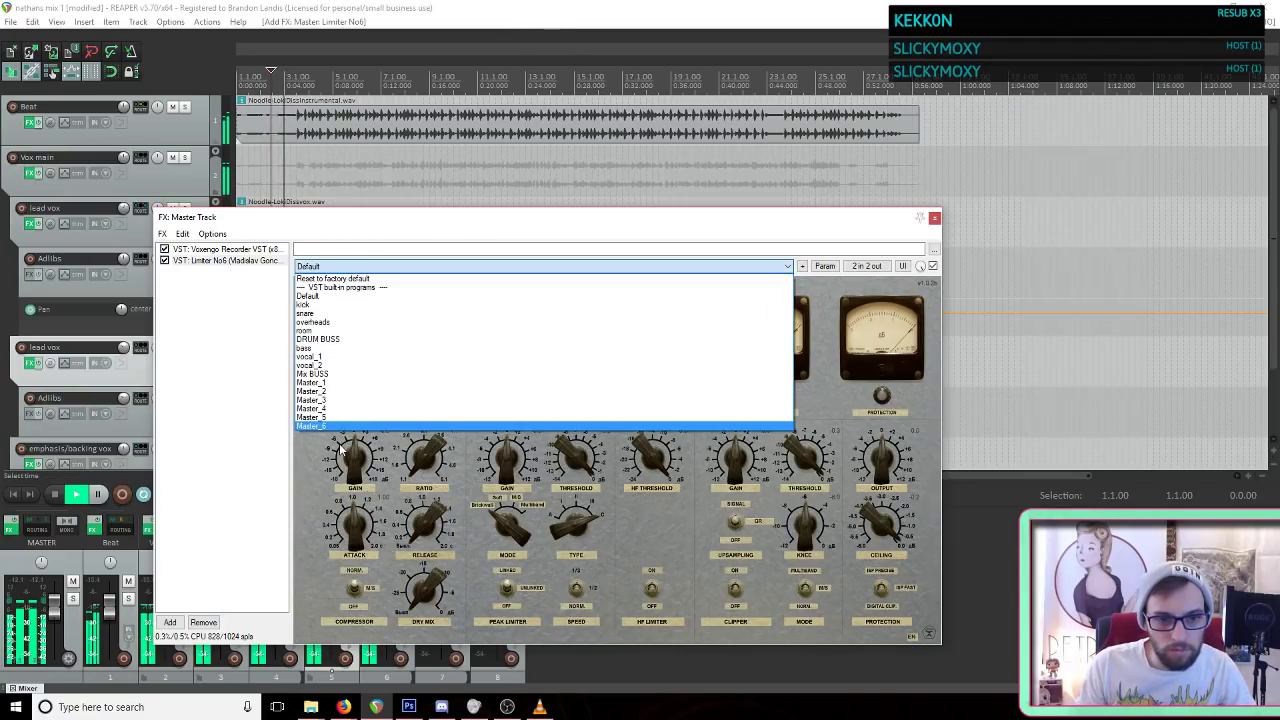
left_click(337, 392)
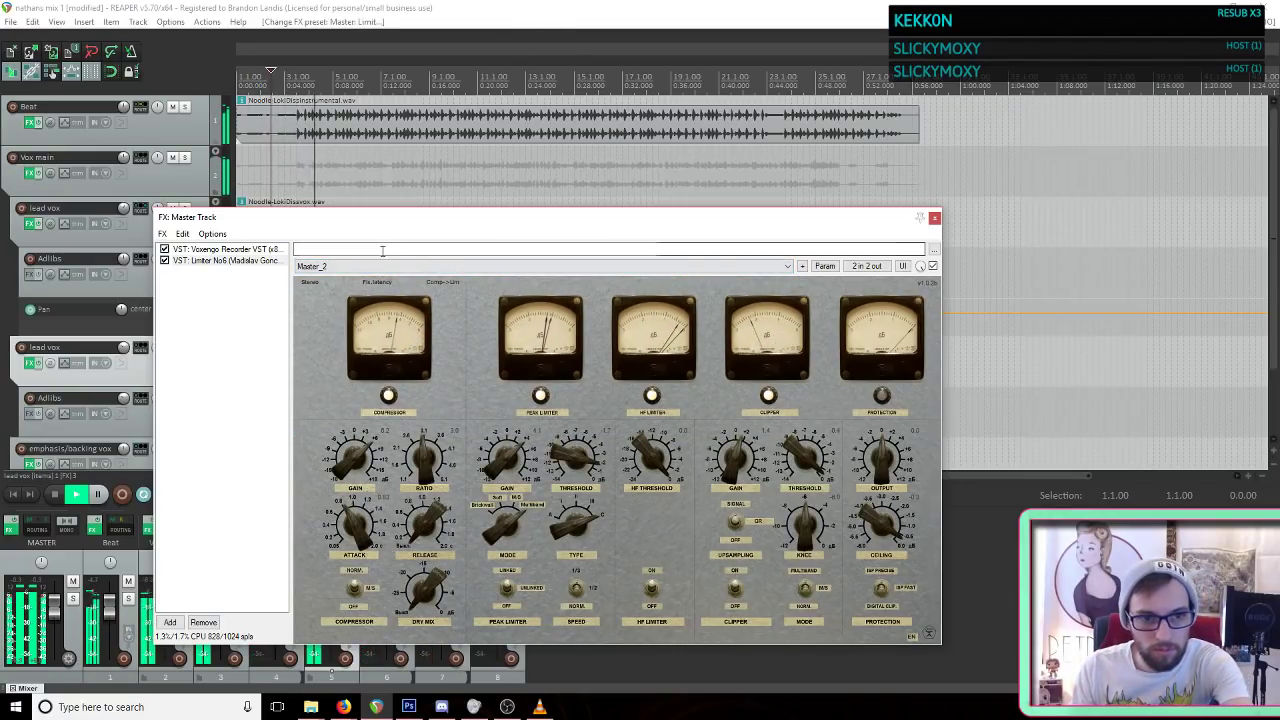
left_click(365, 266)
left_click(346, 385)
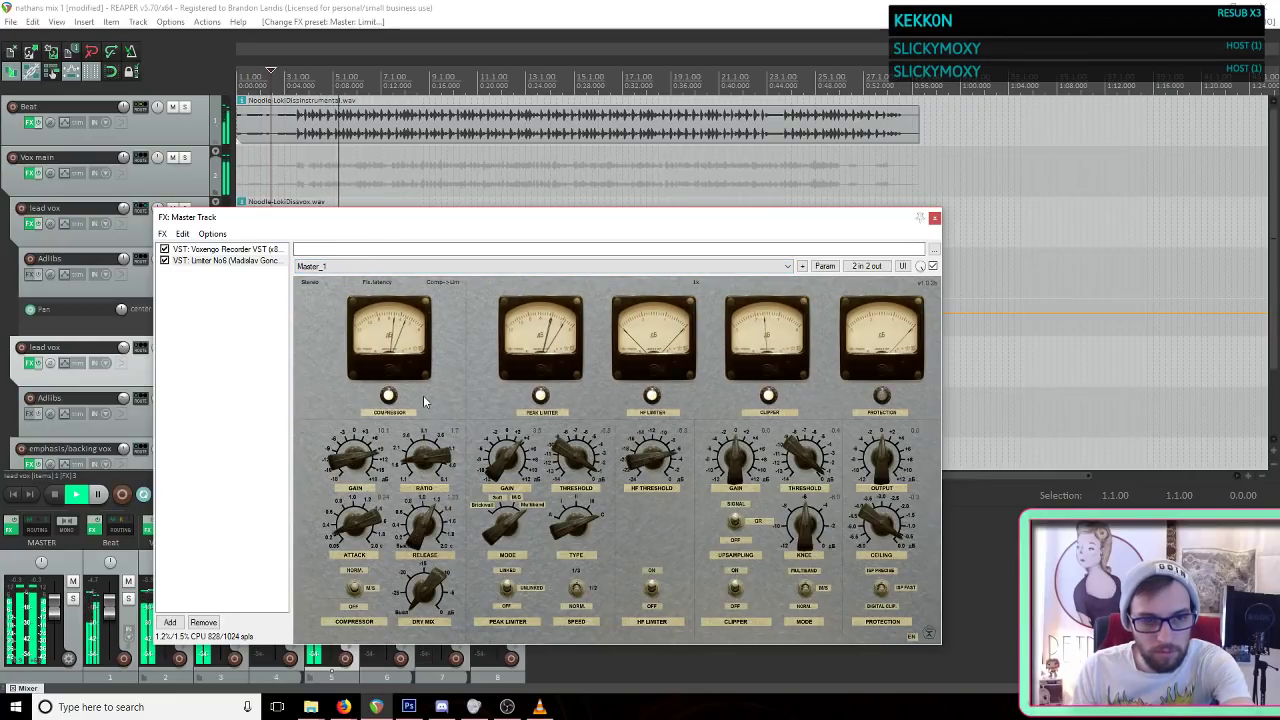
Step: Compare the Limiter No6 presets Master_4, Master_6 and Master_5 during playback
left_click(381, 267)
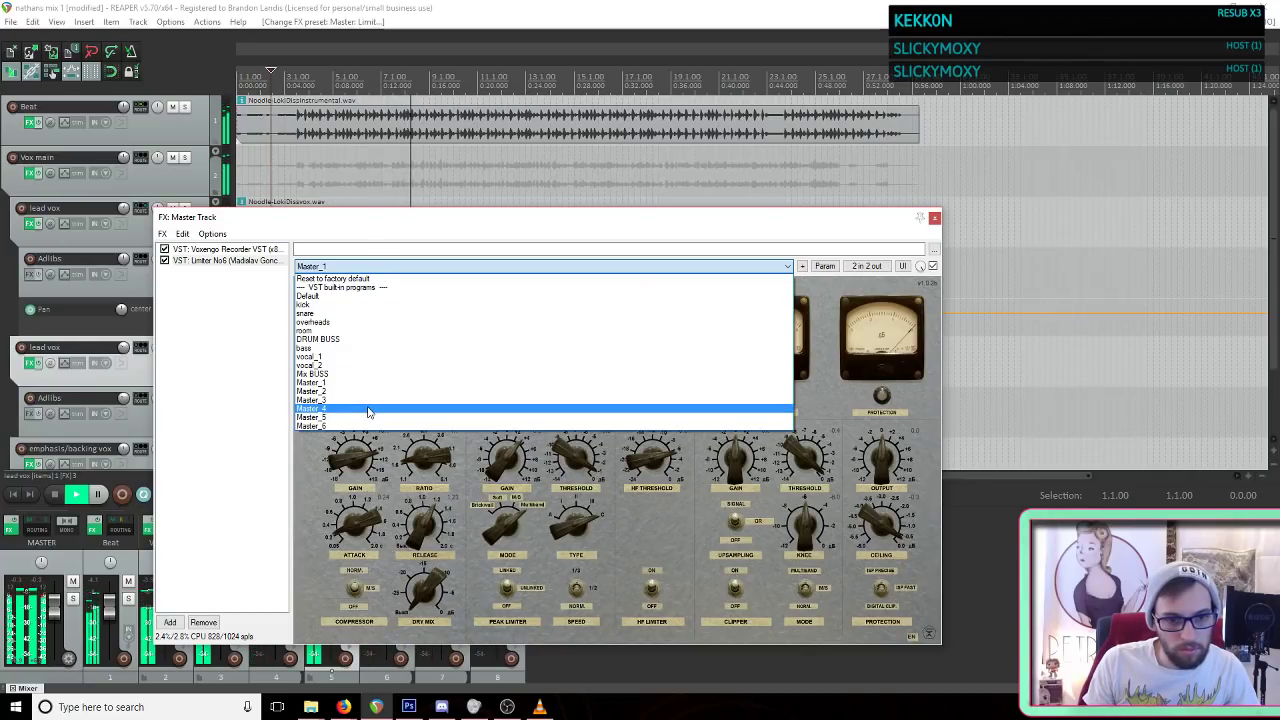
left_click(369, 409)
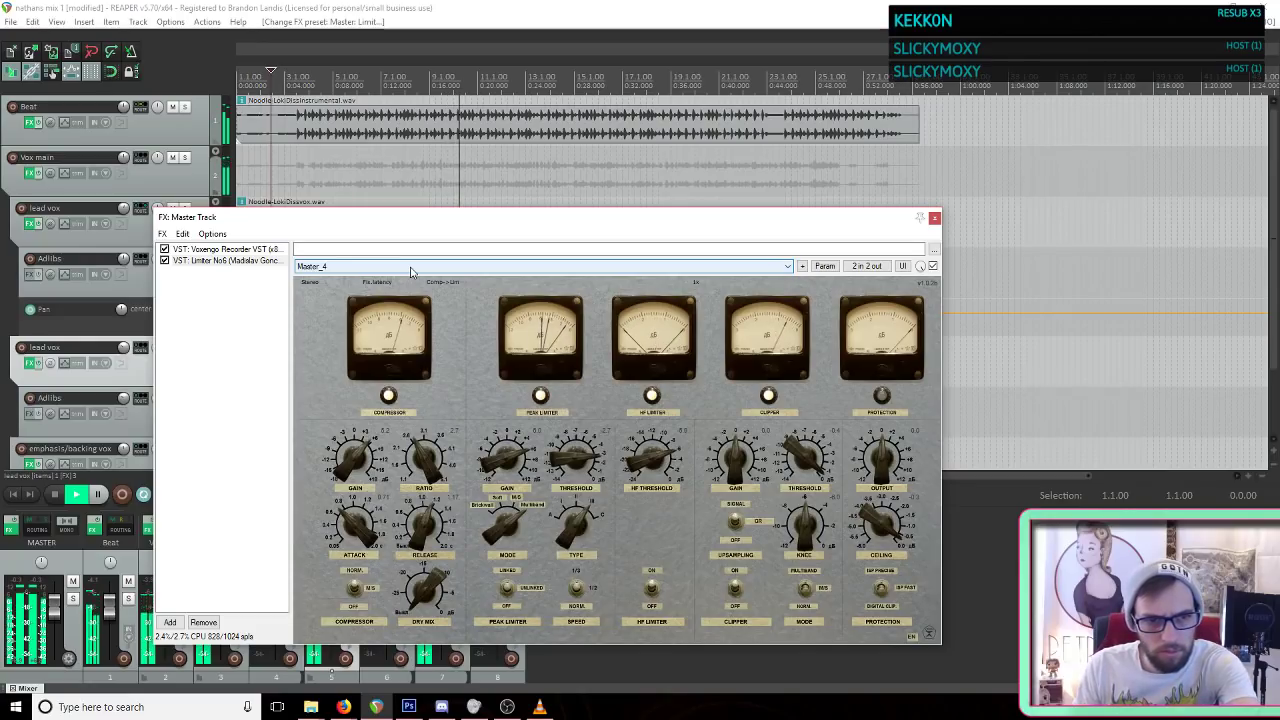
left_click(410, 268)
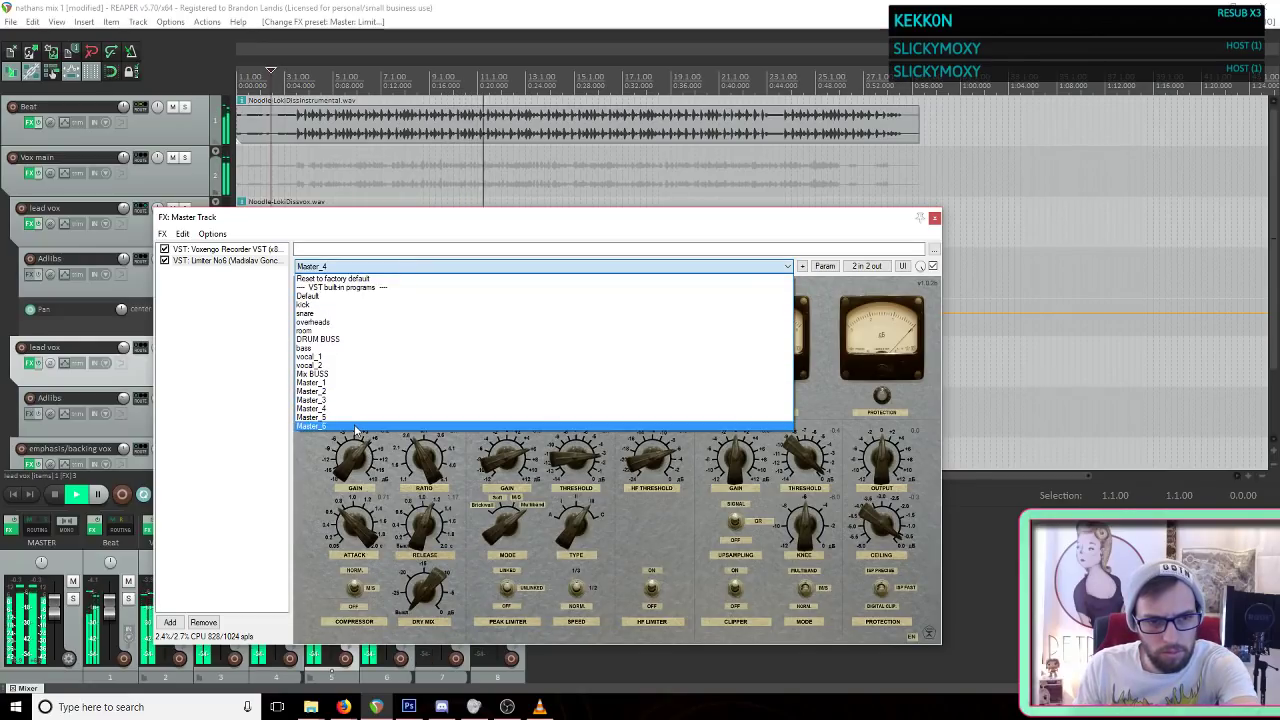
left_click(355, 426)
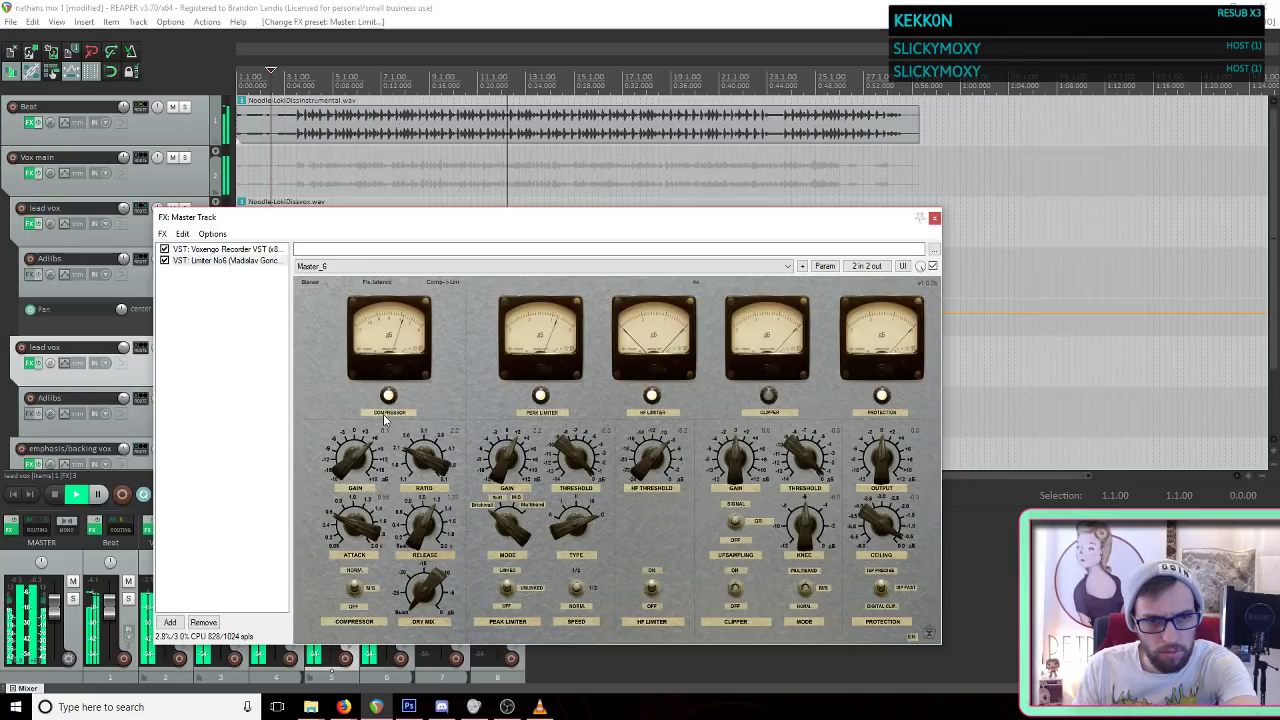
left_click(357, 269)
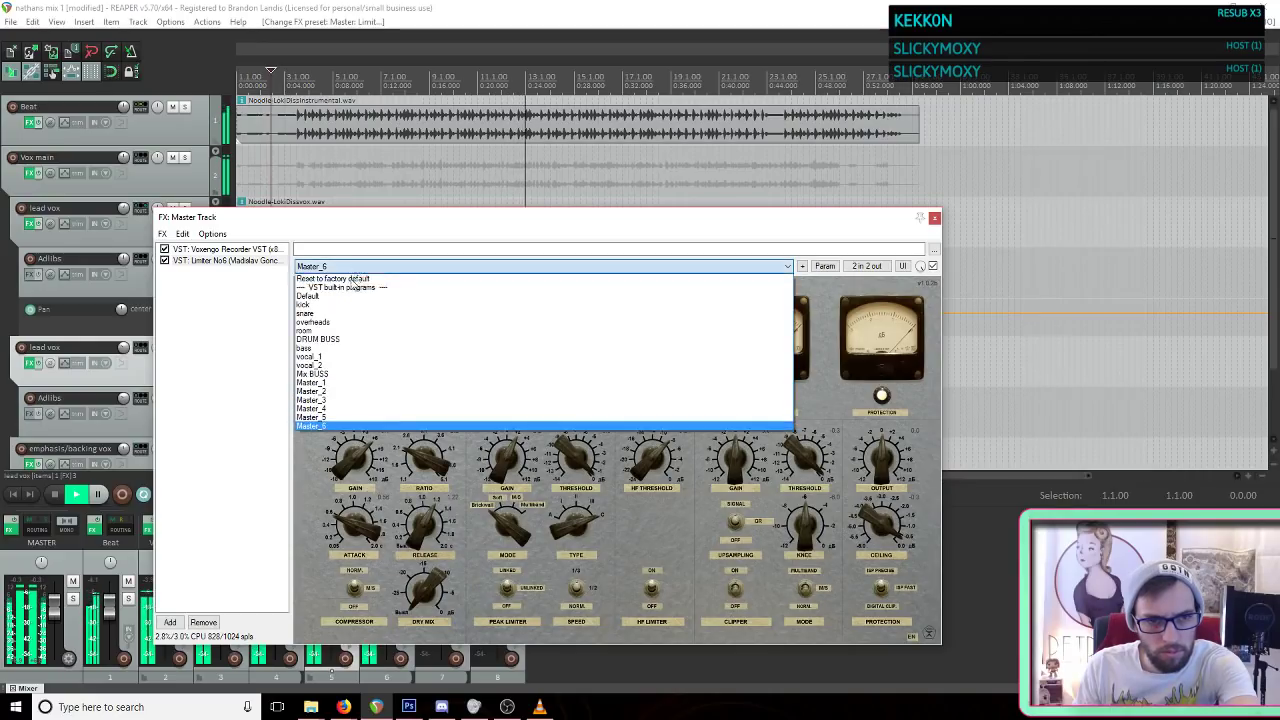
left_click(337, 417)
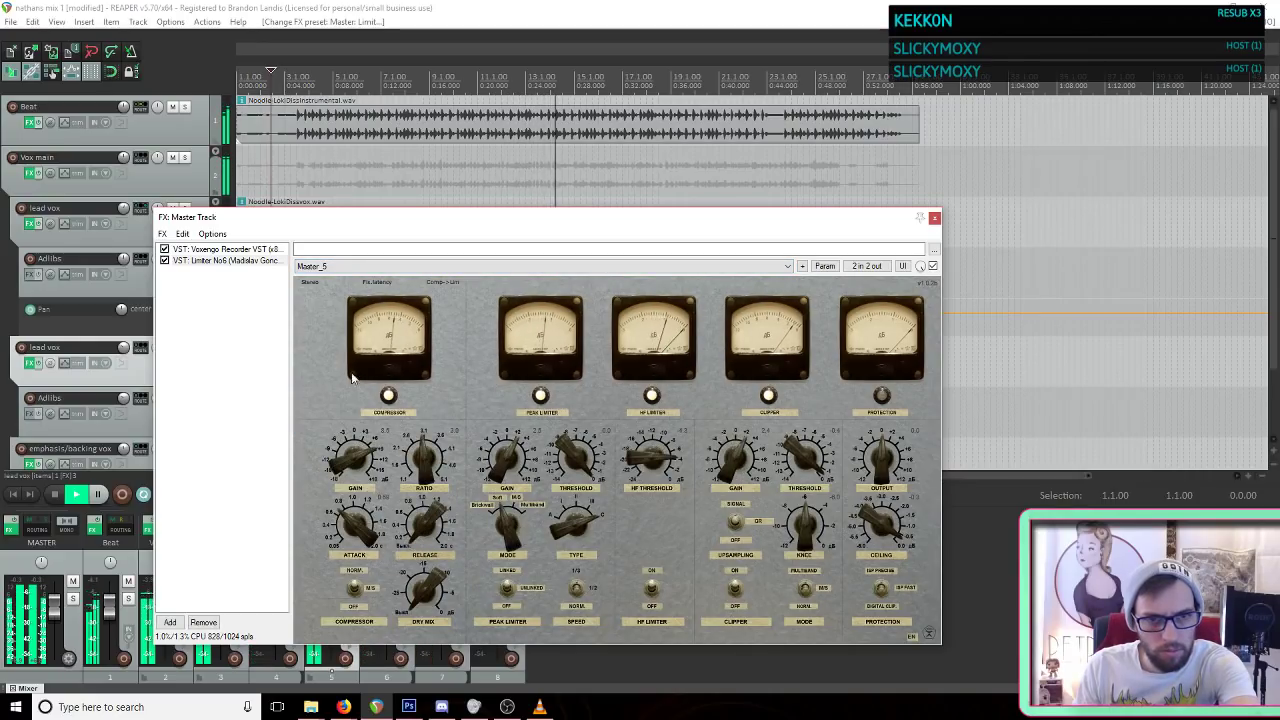
Step: Try Limiter No6's Master_2 preset again, load Master_1 instead, and close the master effects window
left_click(366, 270)
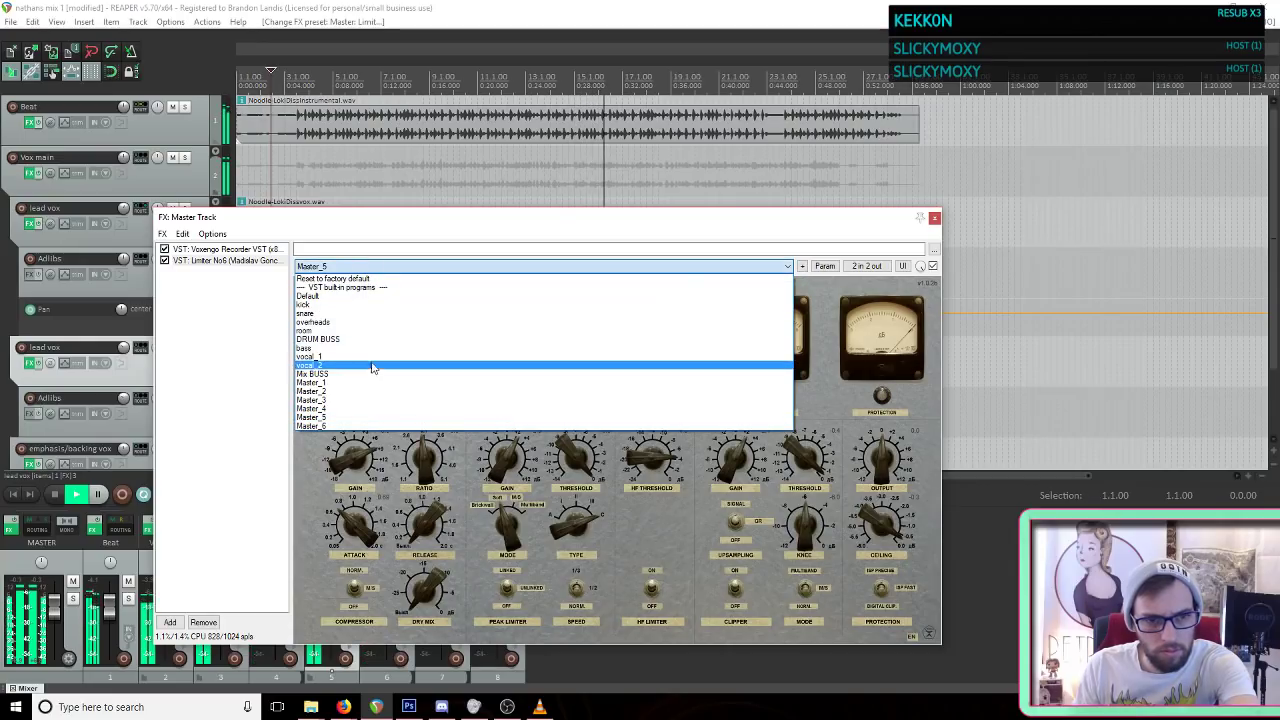
left_click(366, 396)
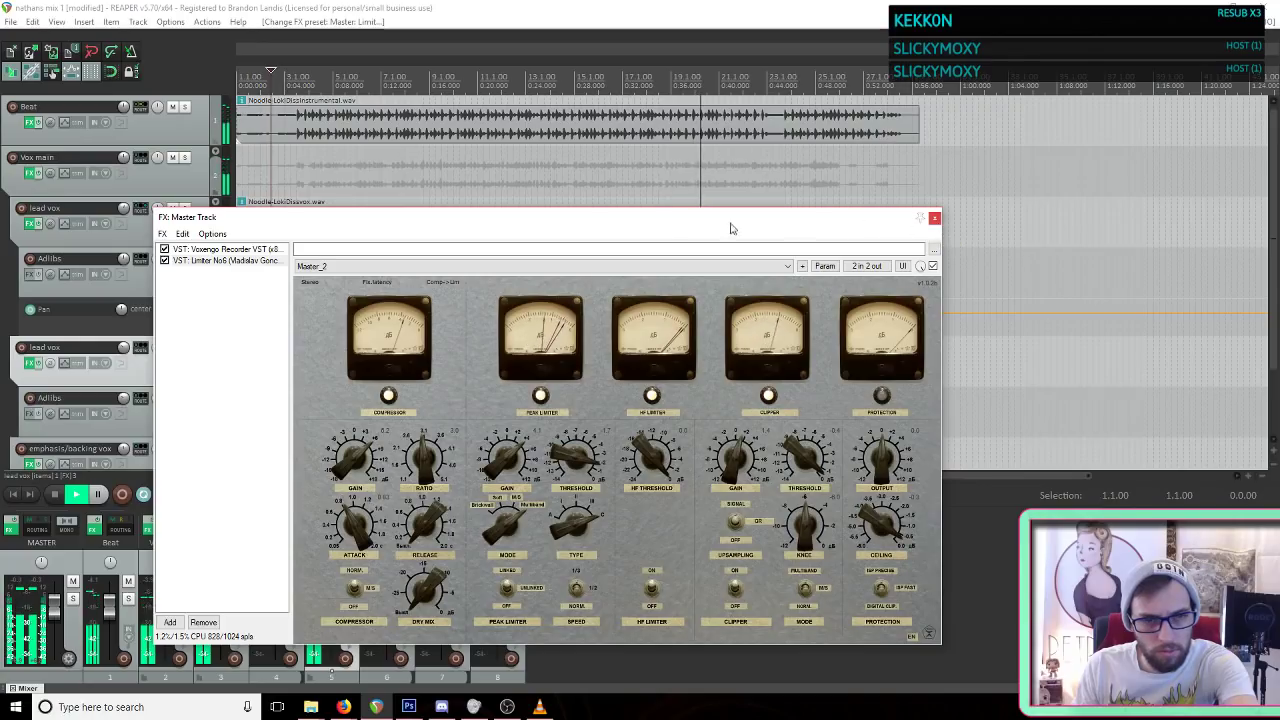
left_click(423, 267)
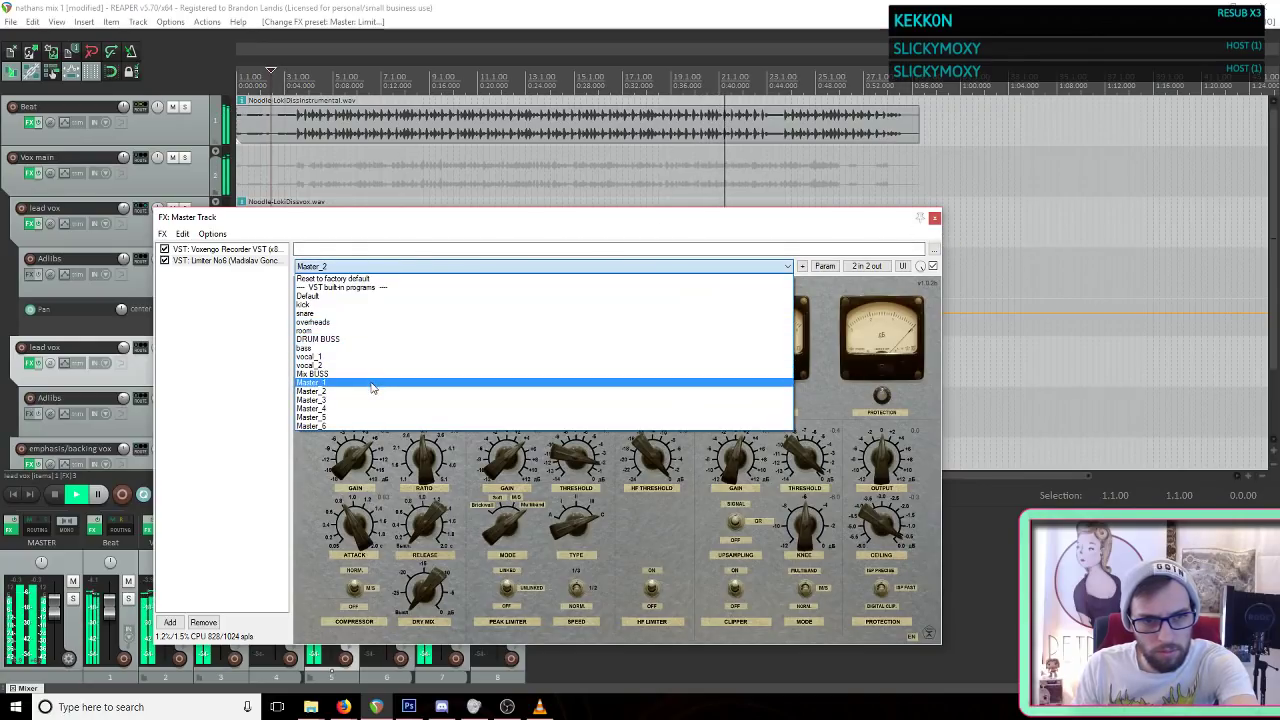
left_click(604, 215)
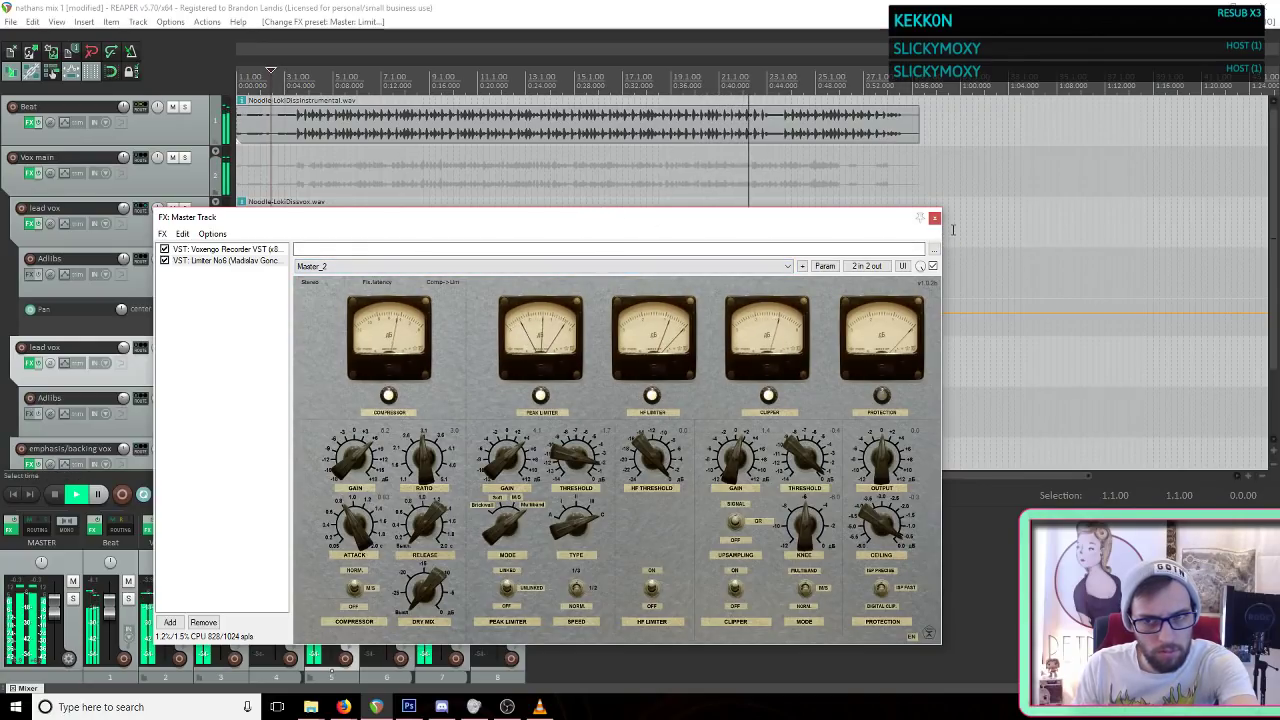
left_click(337, 267)
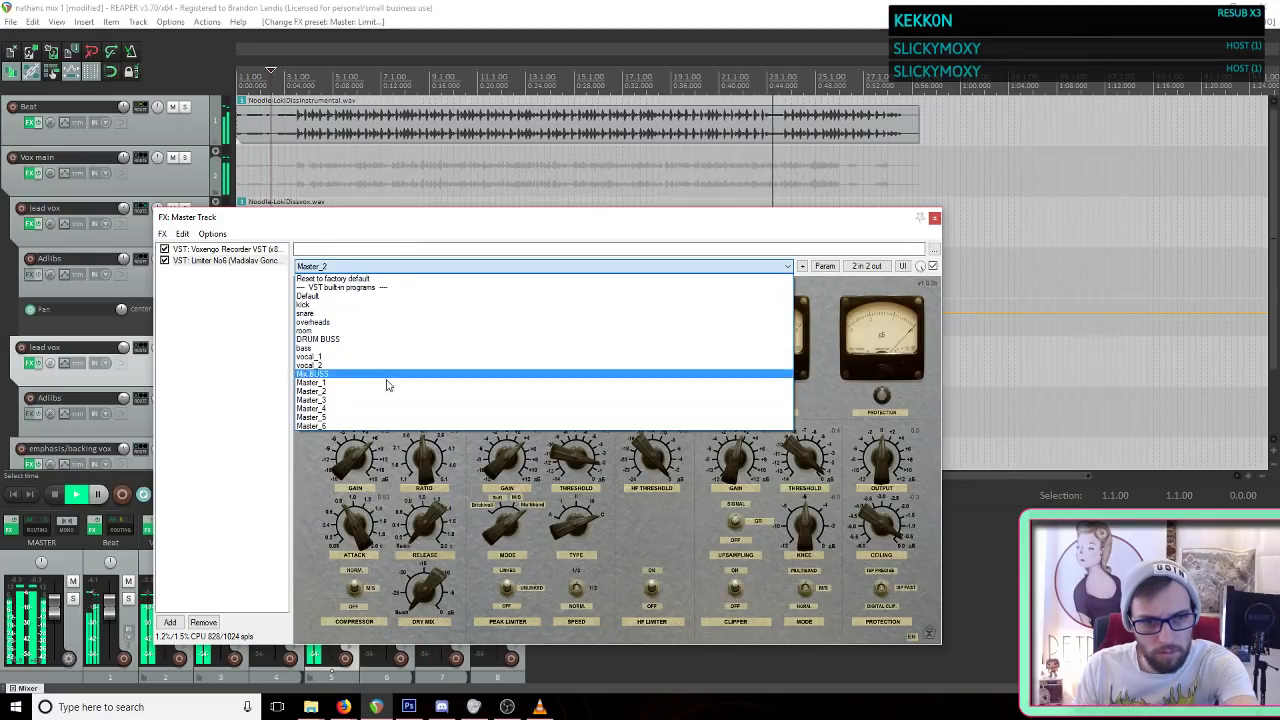
left_click(391, 385)
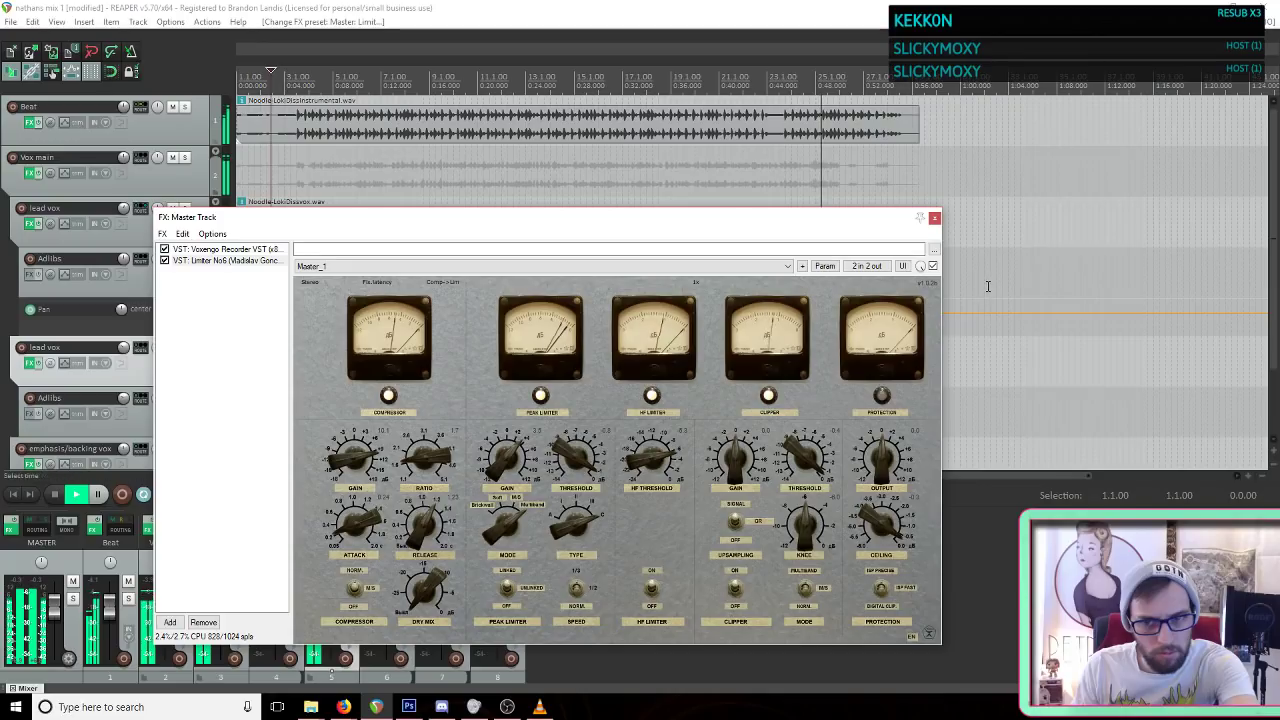
left_click(934, 217)
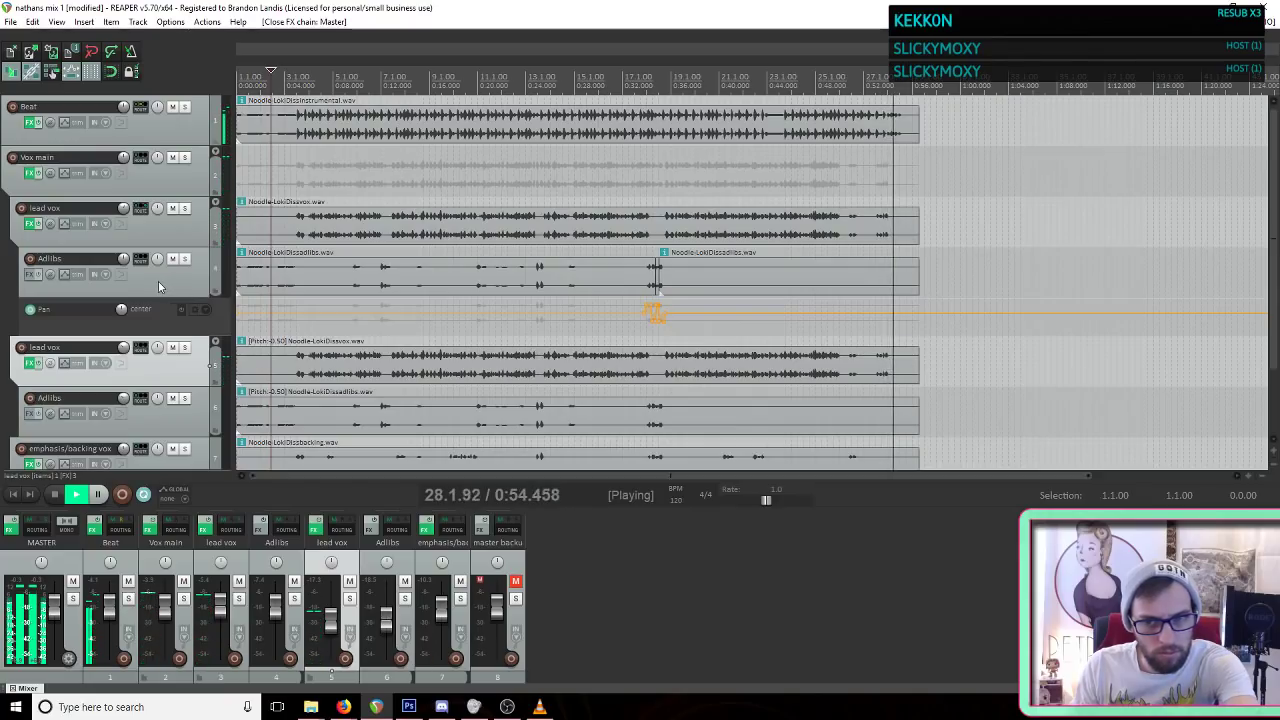
Step: Replay the mix from about 0:41, check the Vox main track's effects chain, and stop playback
scroll(158, 285, "down", 1)
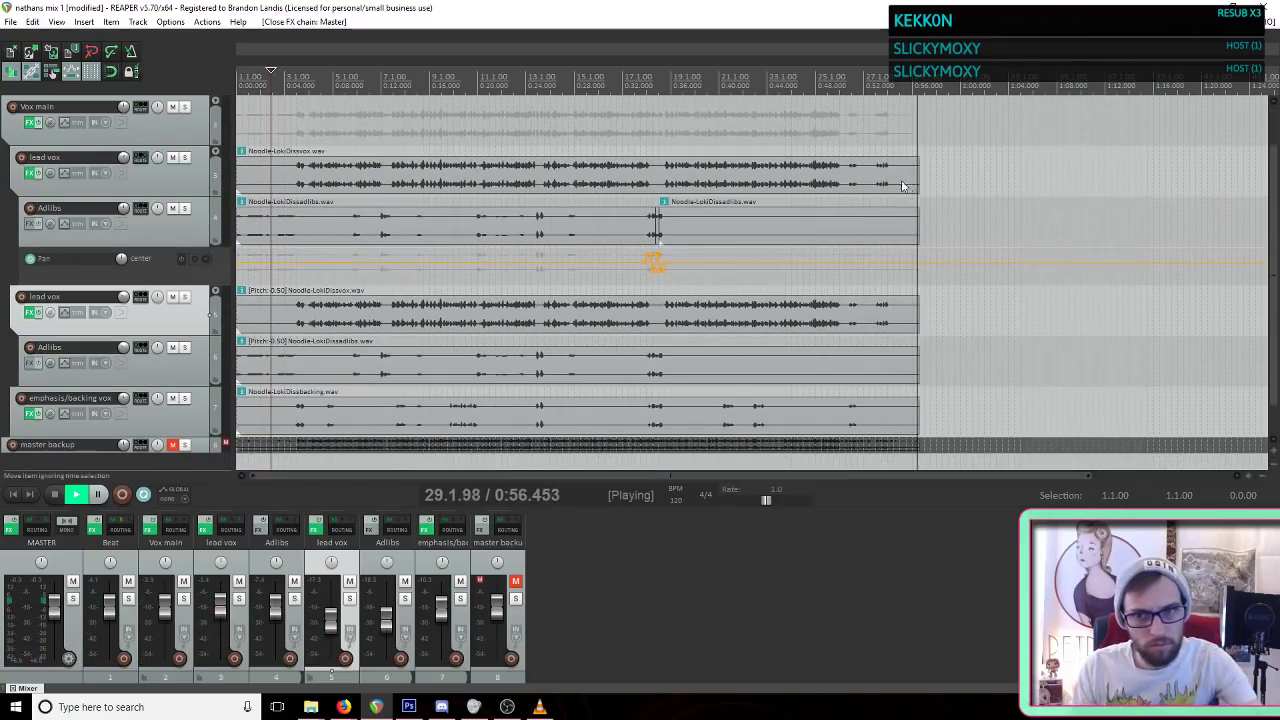
left_click(735, 136)
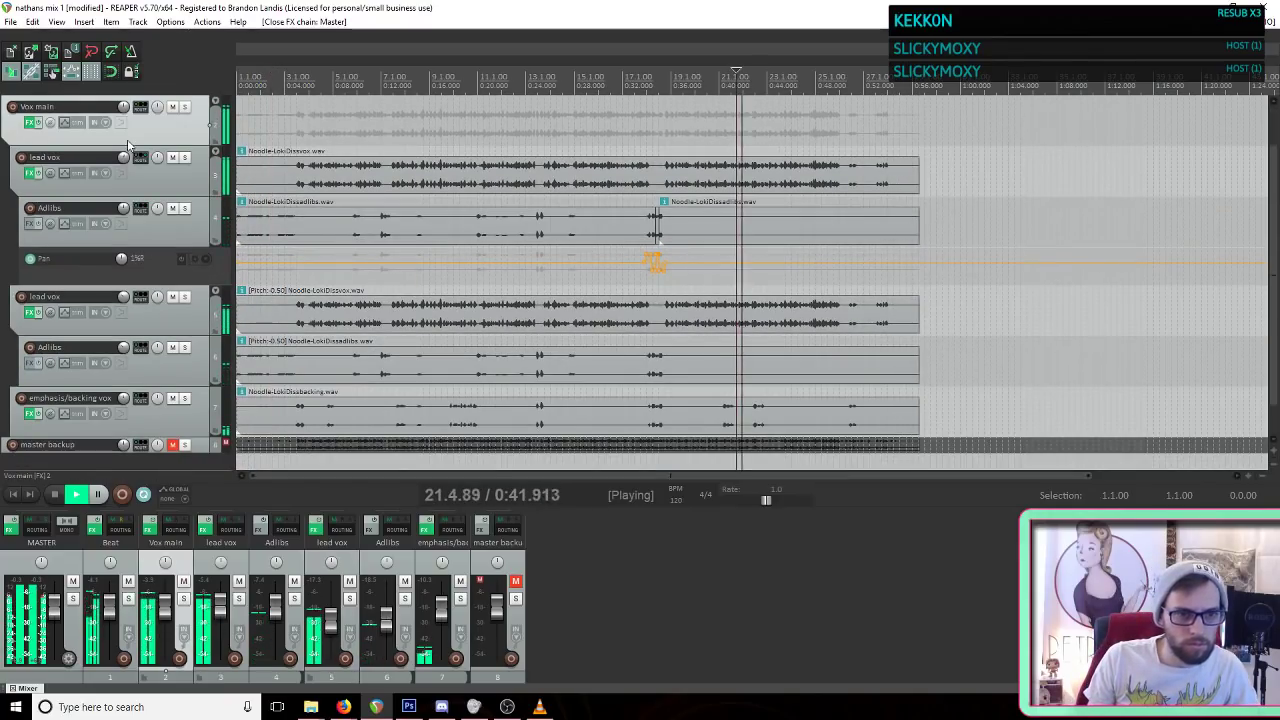
left_click(31, 122)
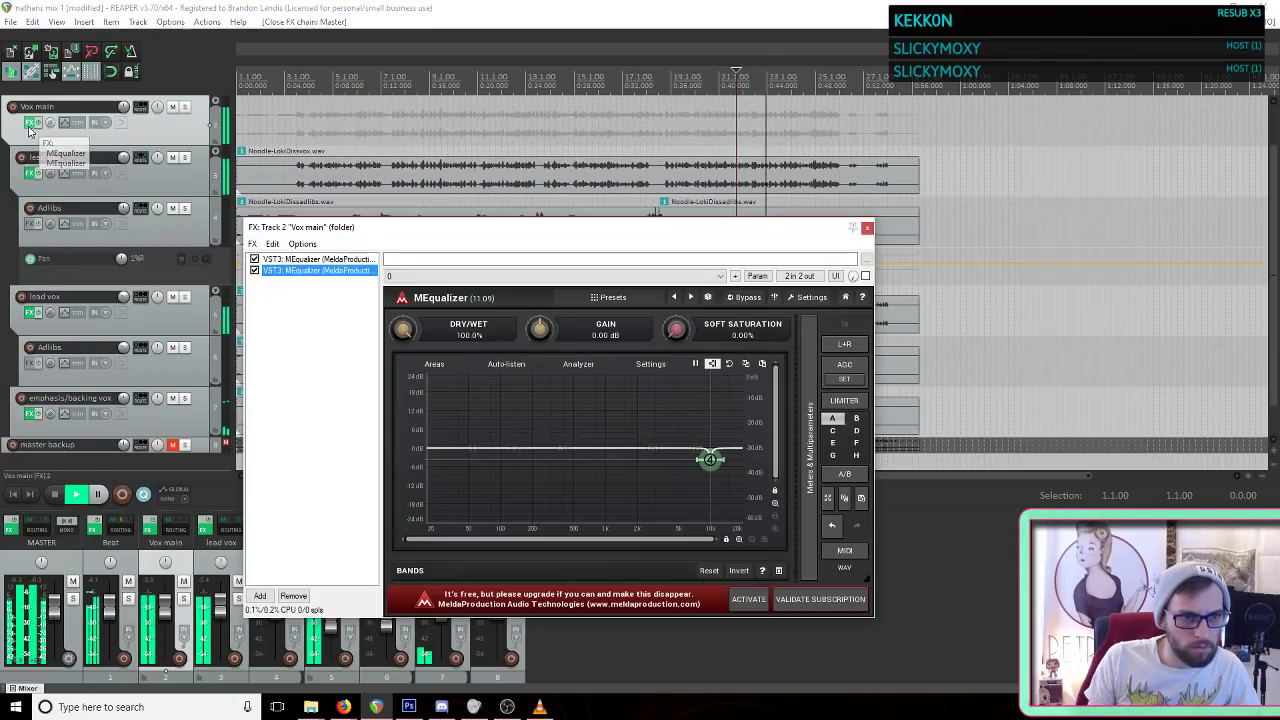
left_click(867, 227)
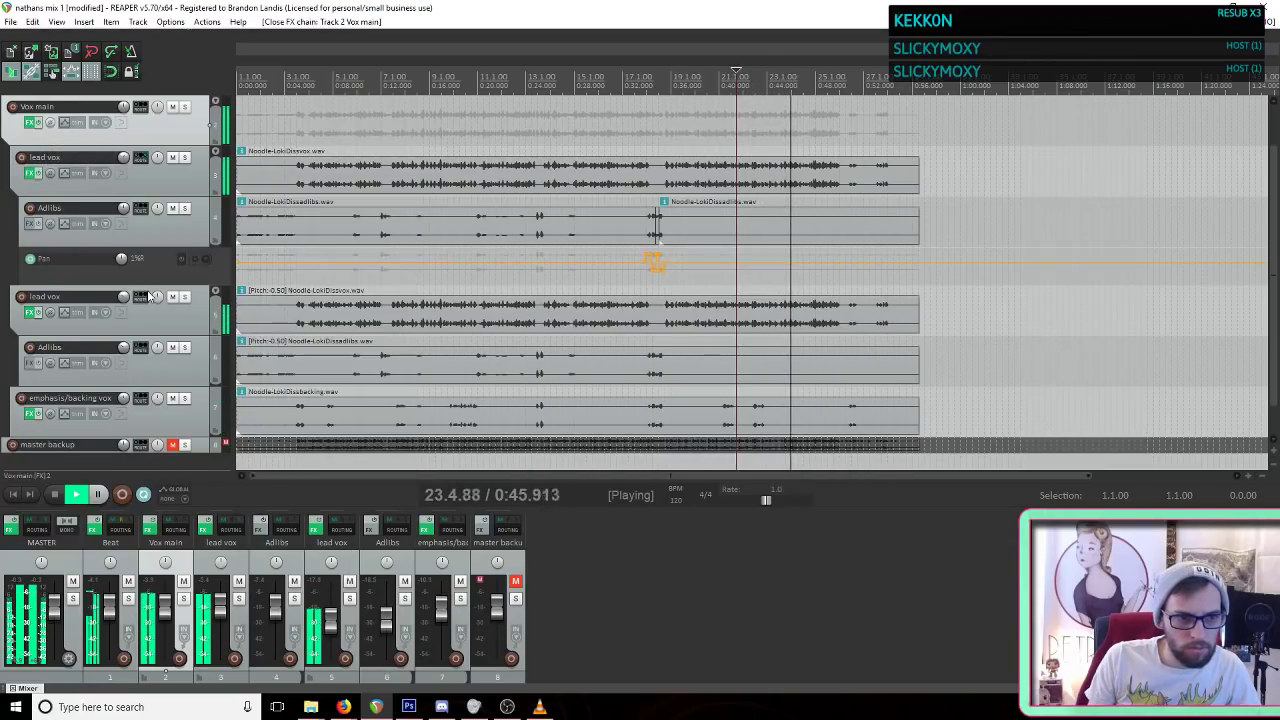
scroll(128, 318, "down", 1)
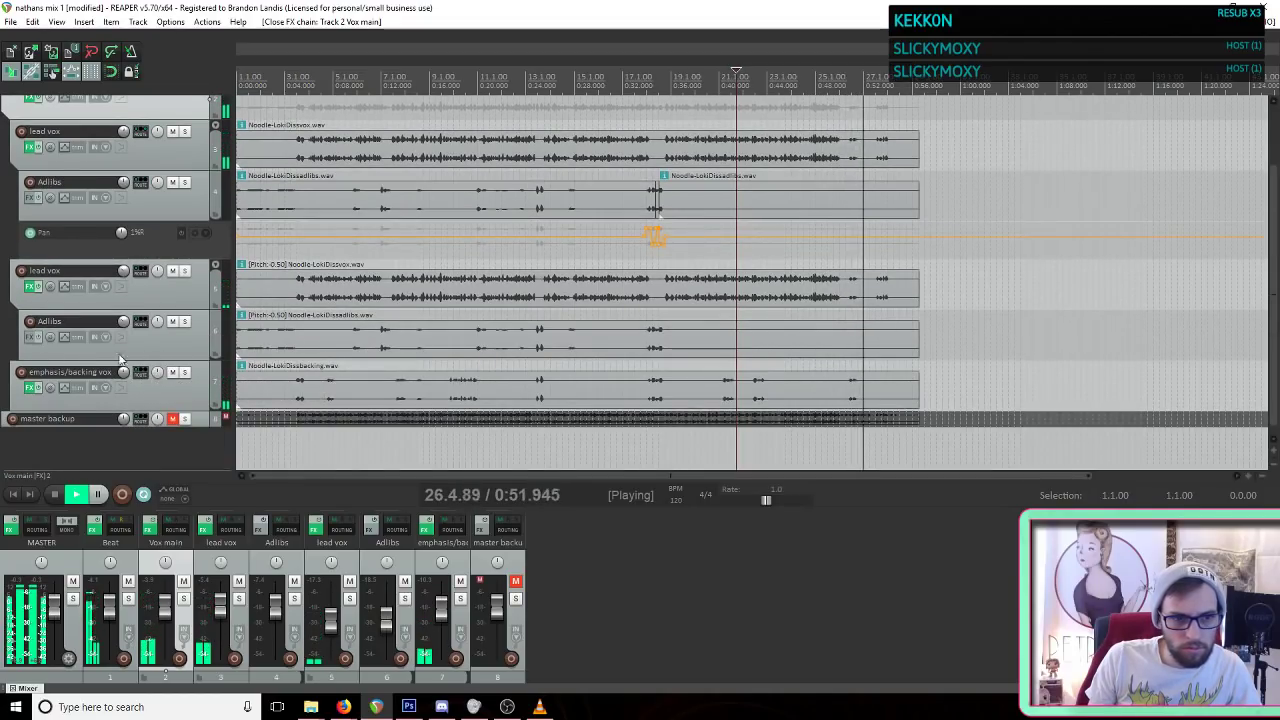
mouse_move(126, 375)
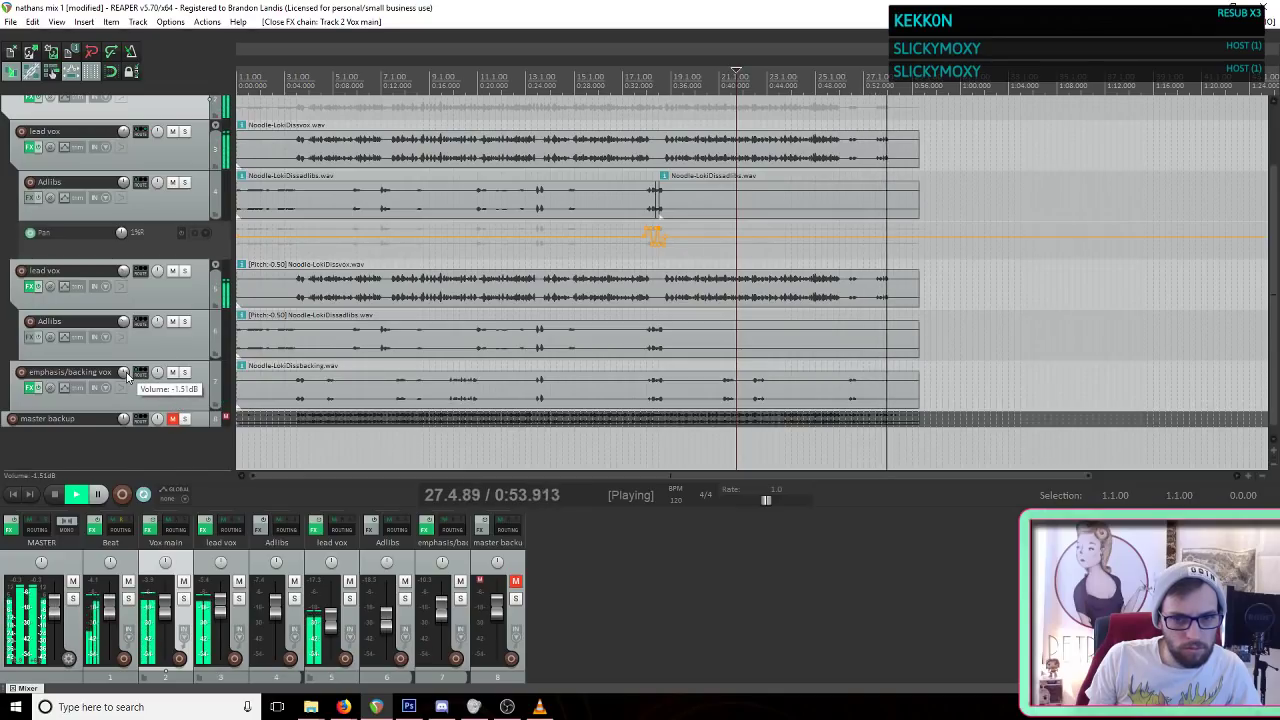
key("space")
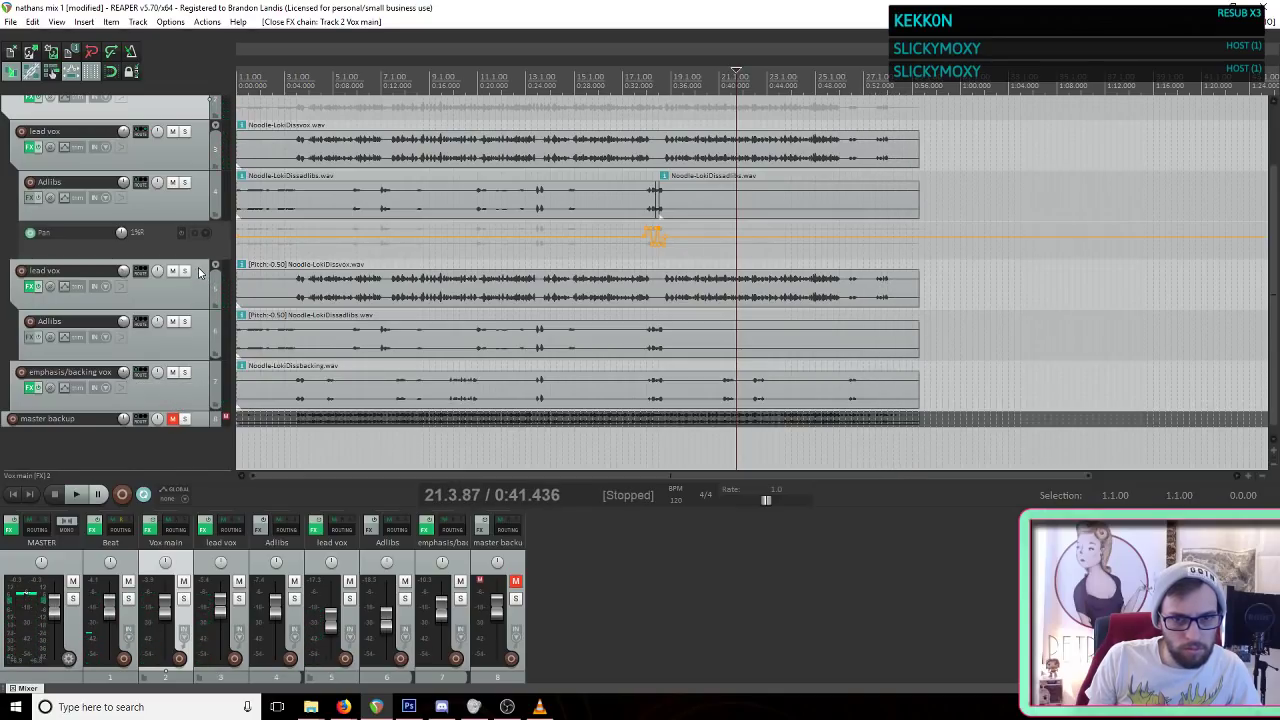
Step: Split the upper lead vox item at about 0:50.4 and lower the end section's item volume to -4.49 dB
scroll(175, 285, "up", 2)
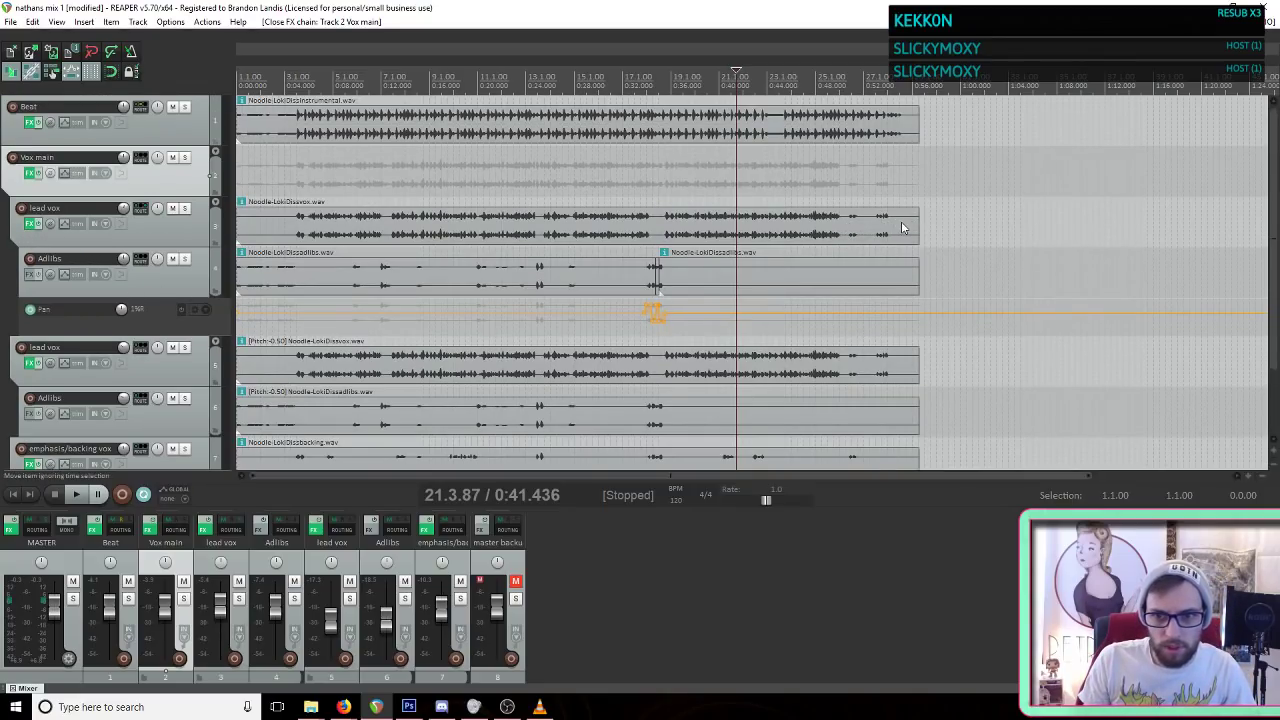
left_click(847, 221)
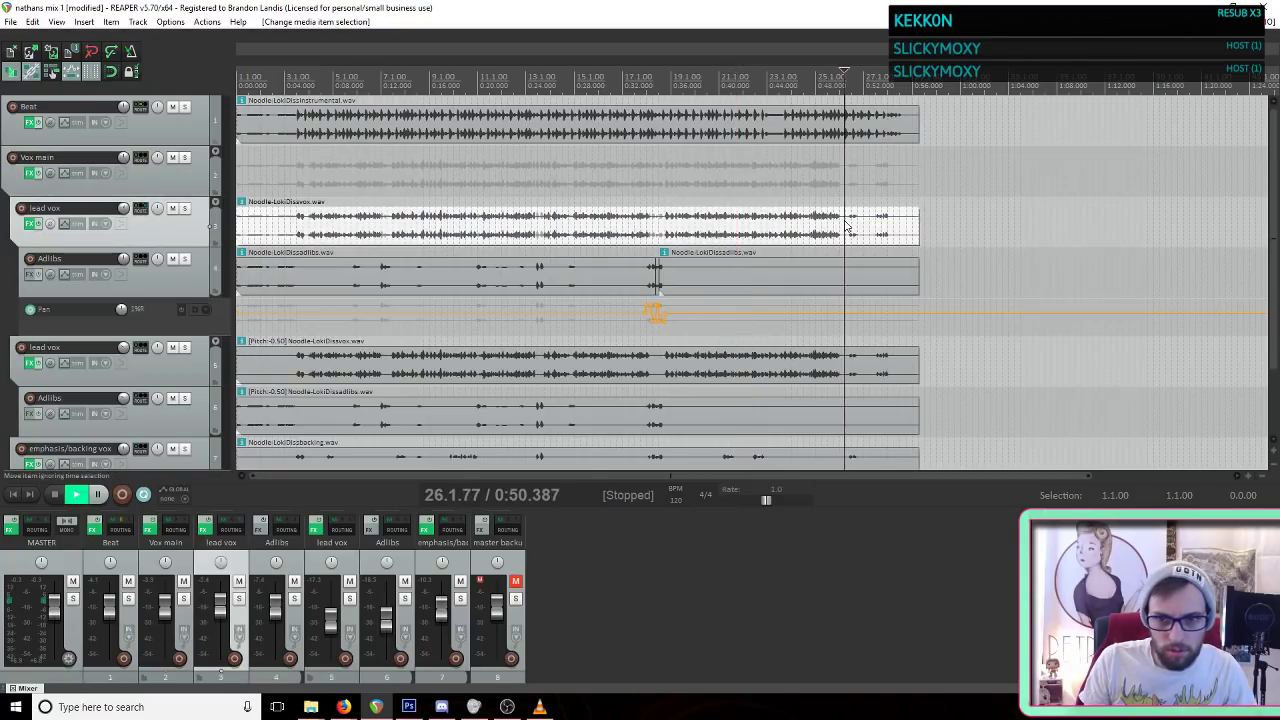
key("space")
key("space")
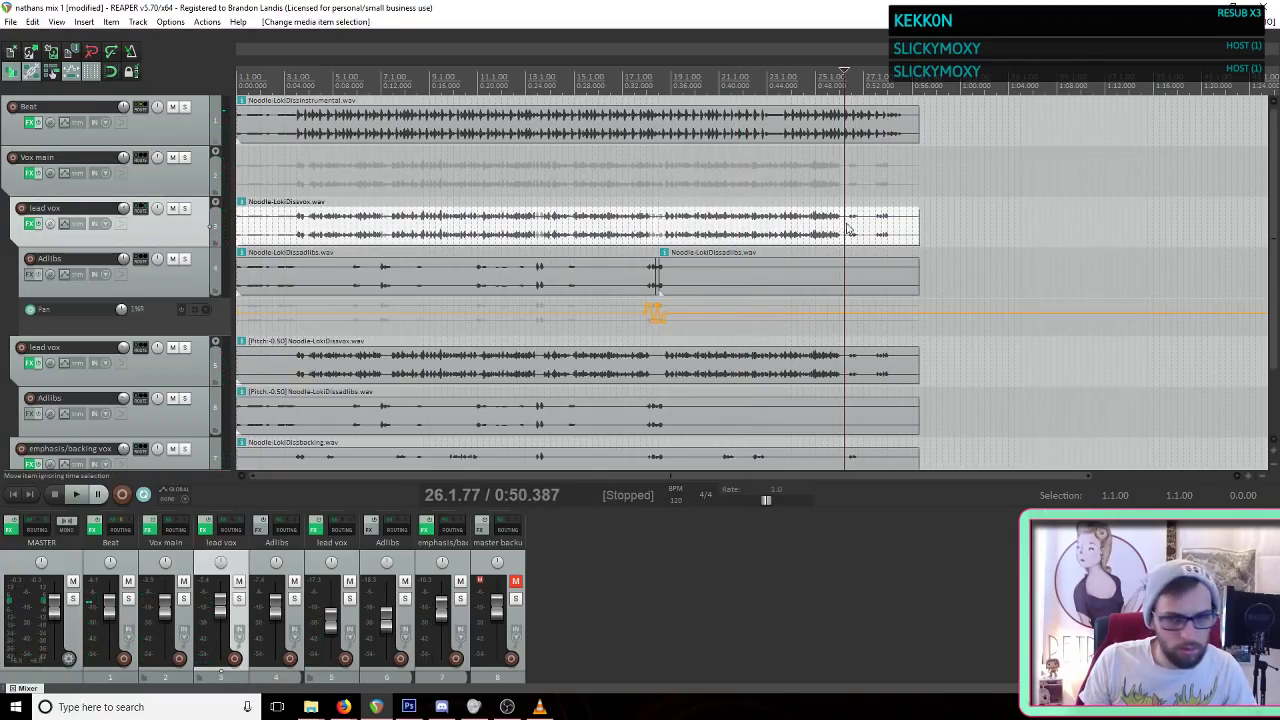
key("s")
left_click_drag(864, 215, 858, 246)
Step: Play the song's ending from about 0:49 to check the lowered vocal, stop playback, and save the project
key("space")
left_click(832, 199)
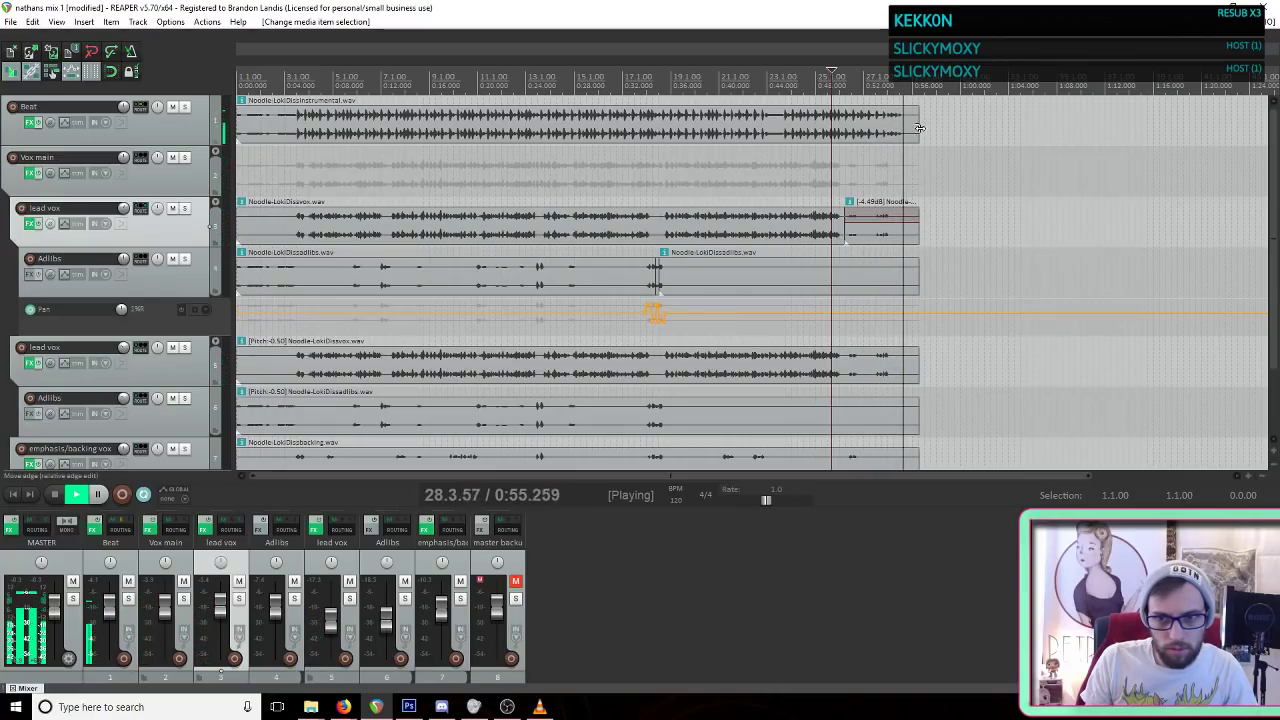
key("space")
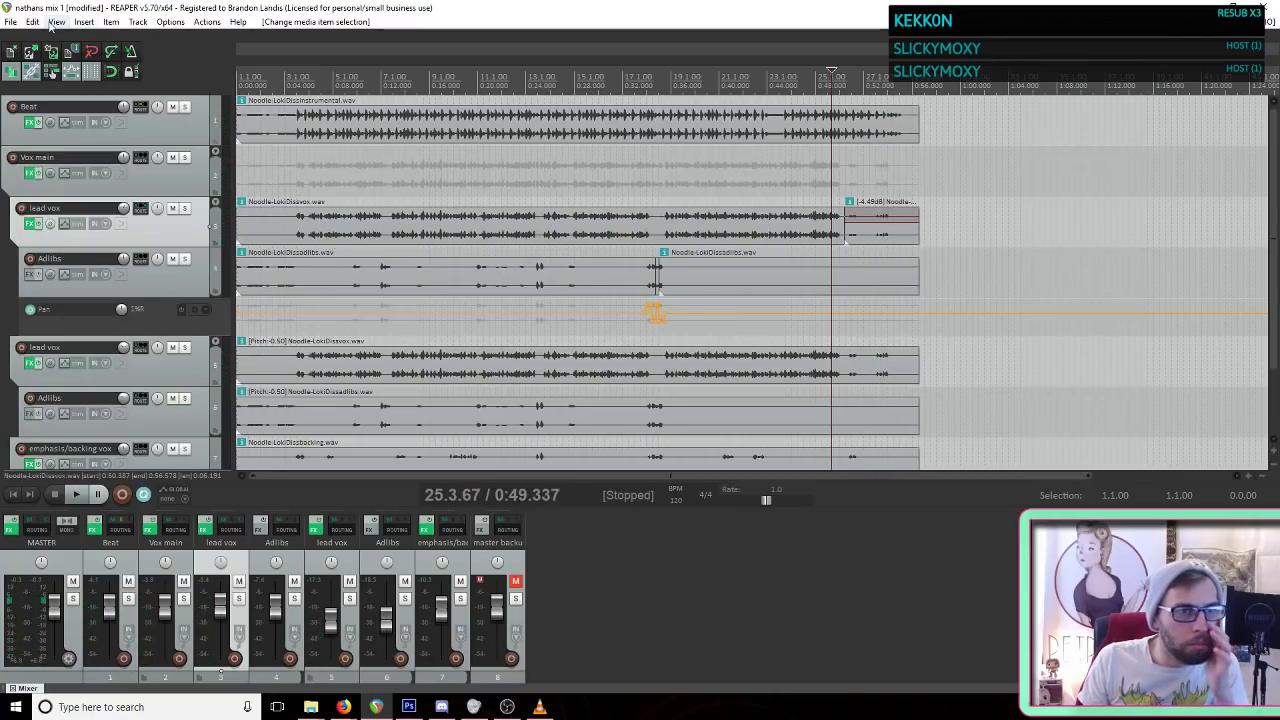
left_click(12, 22)
left_click(40, 62)
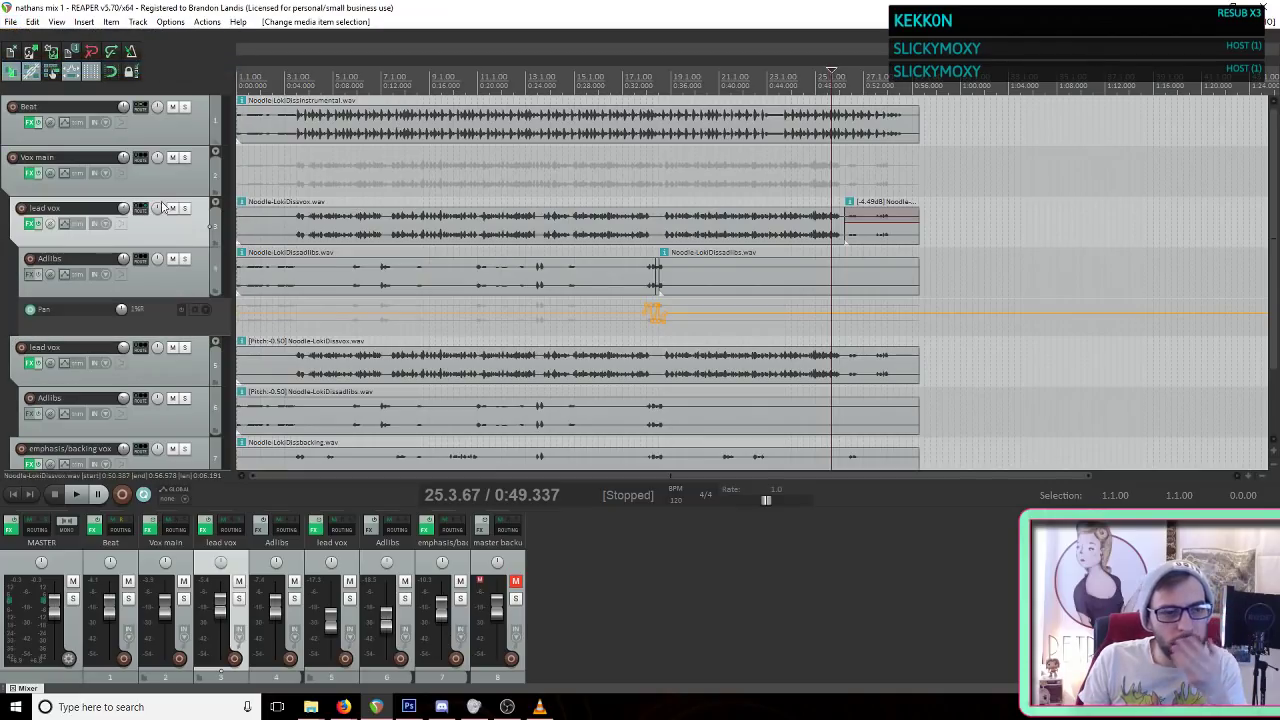
Step: Load the Master_6 preset in the master track's Limiter No6 and audition it at several points of the song
left_click(11, 526)
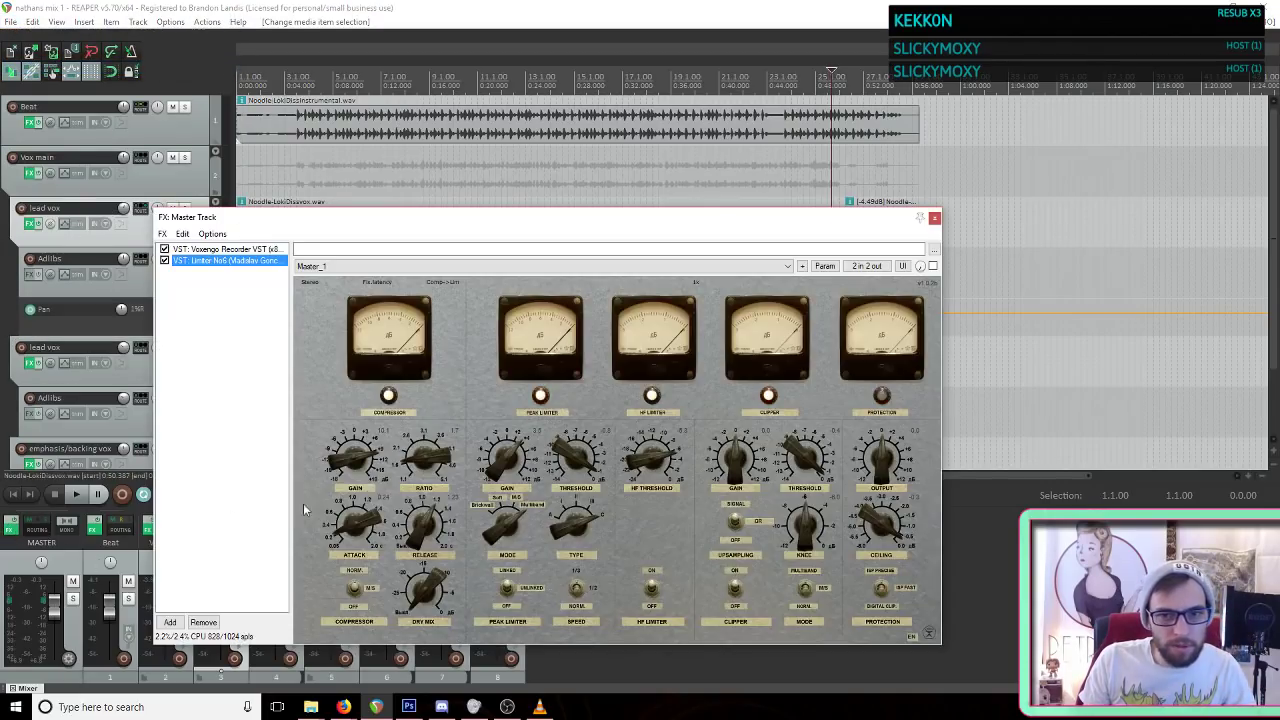
left_click(366, 266)
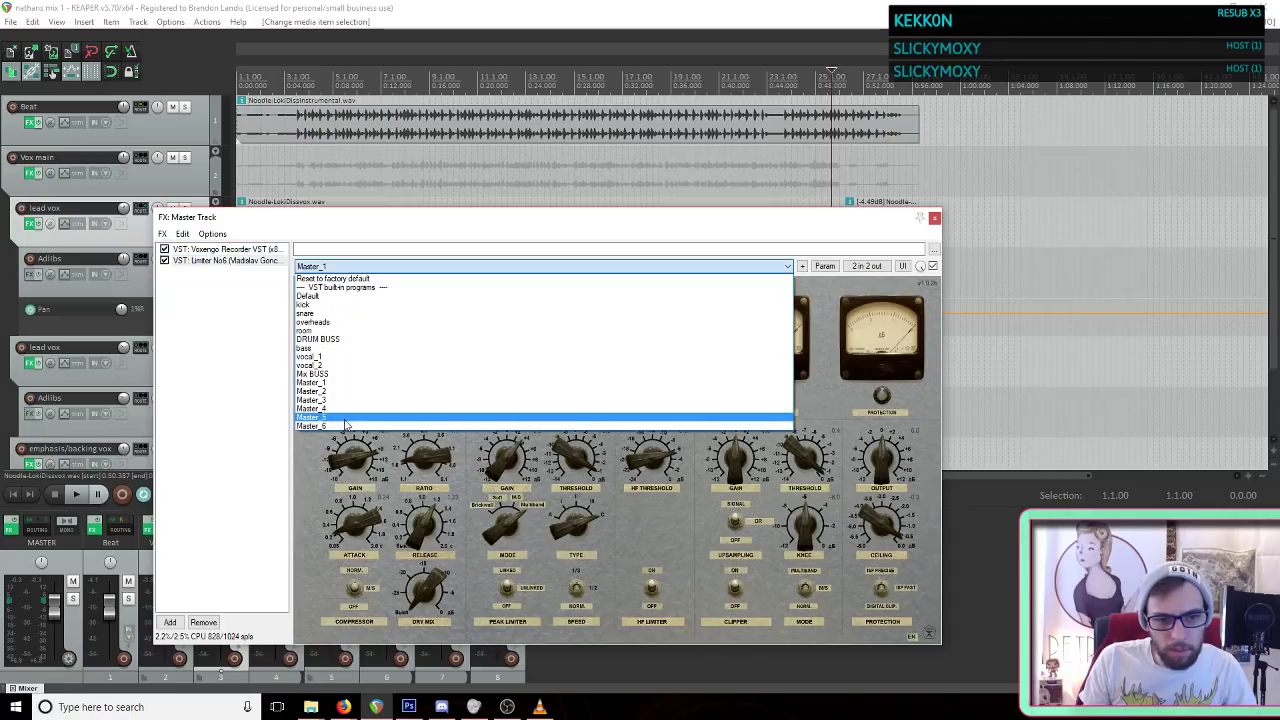
left_click(344, 428)
left_click(703, 6)
key("space")
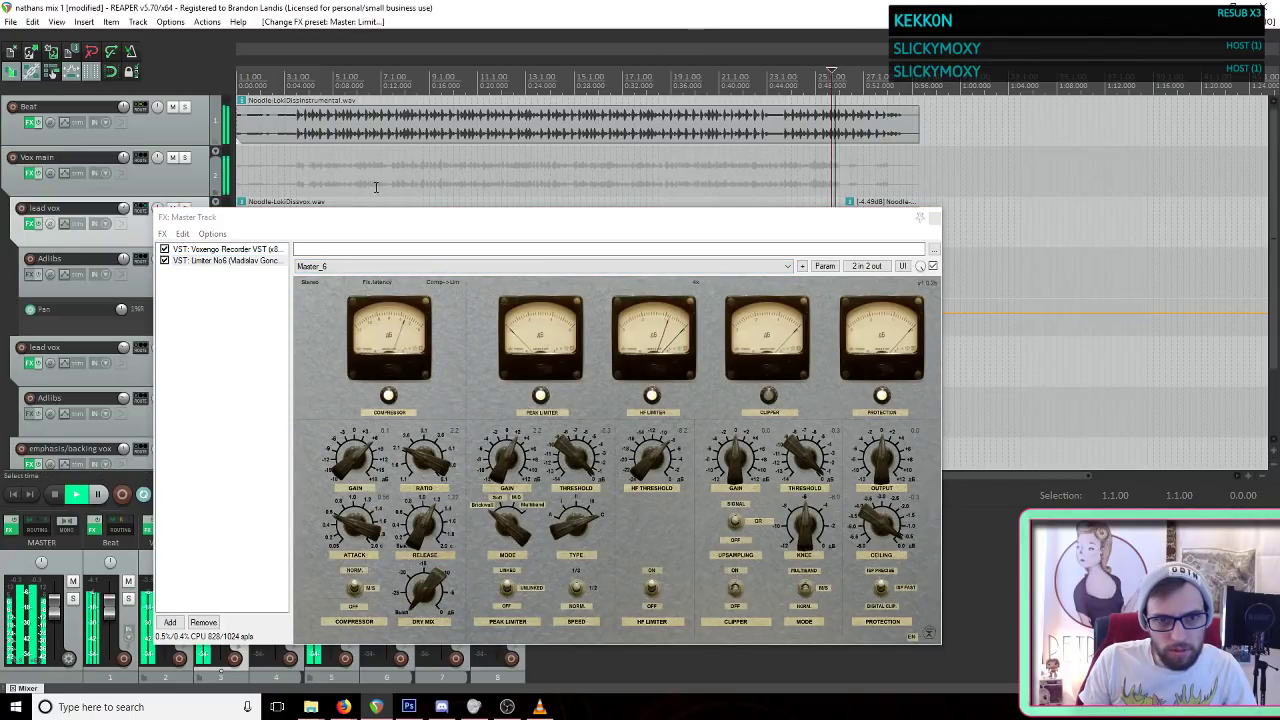
left_click(358, 186)
left_click(864, 170)
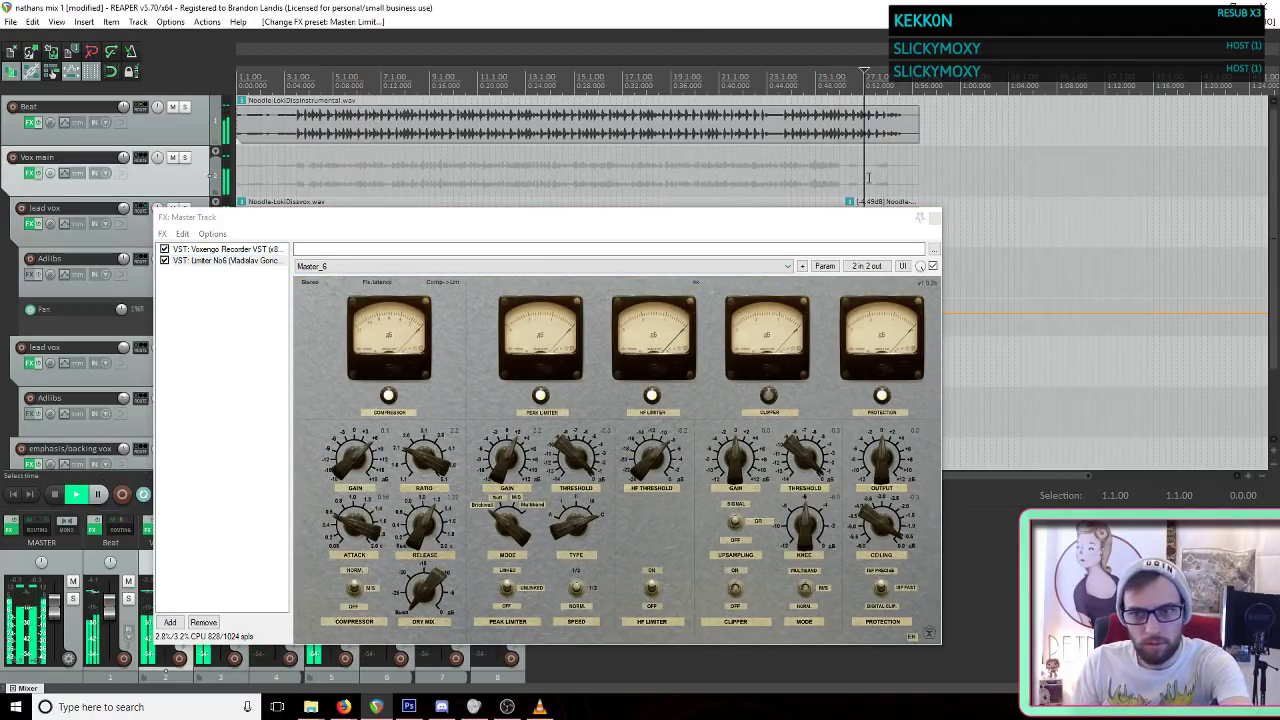
left_click(642, 165)
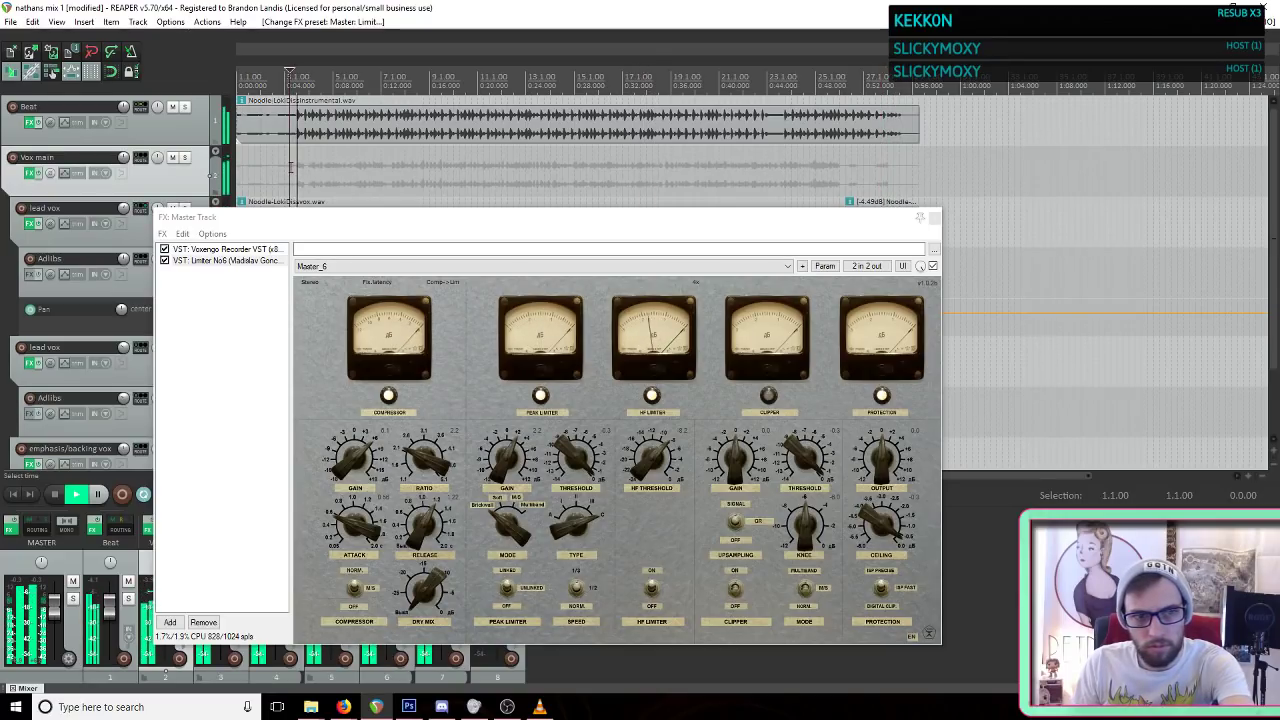
Step: Keep auditioning the master limiter's Master_6 preset, review the available presets without changing it, and stop playback
left_click(435, 234)
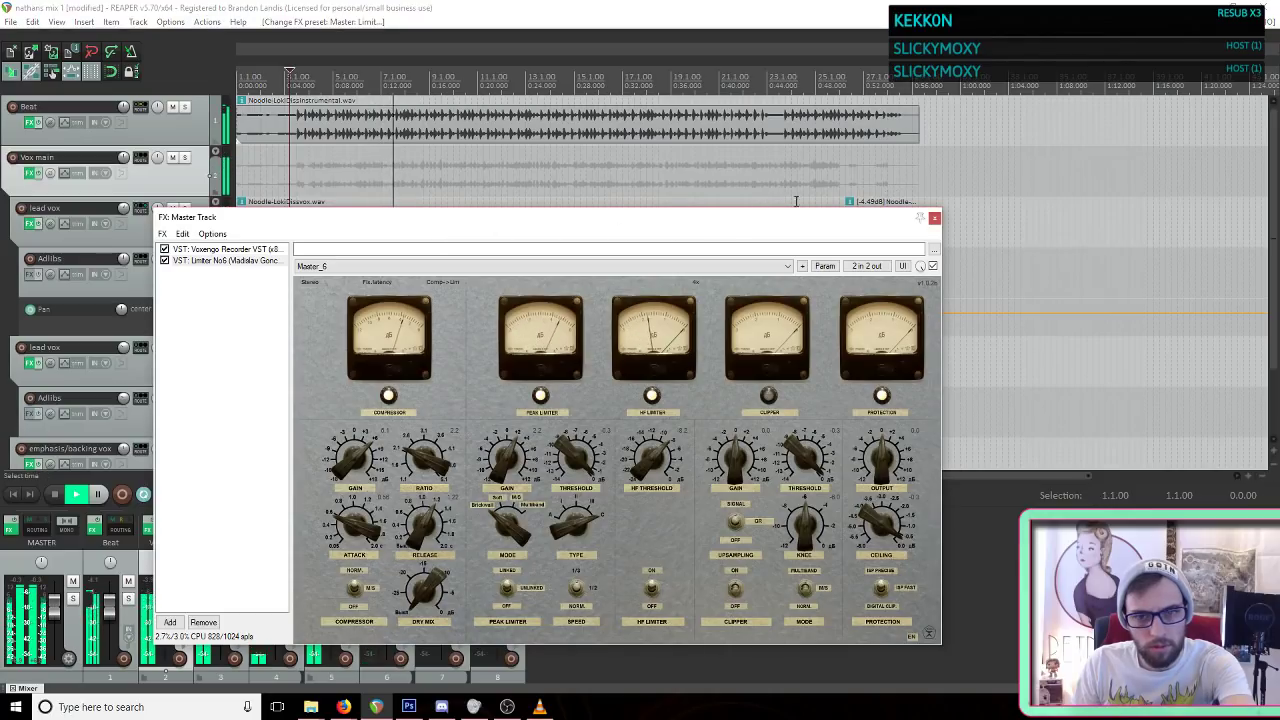
left_click_drag(713, 224, 749, 221)
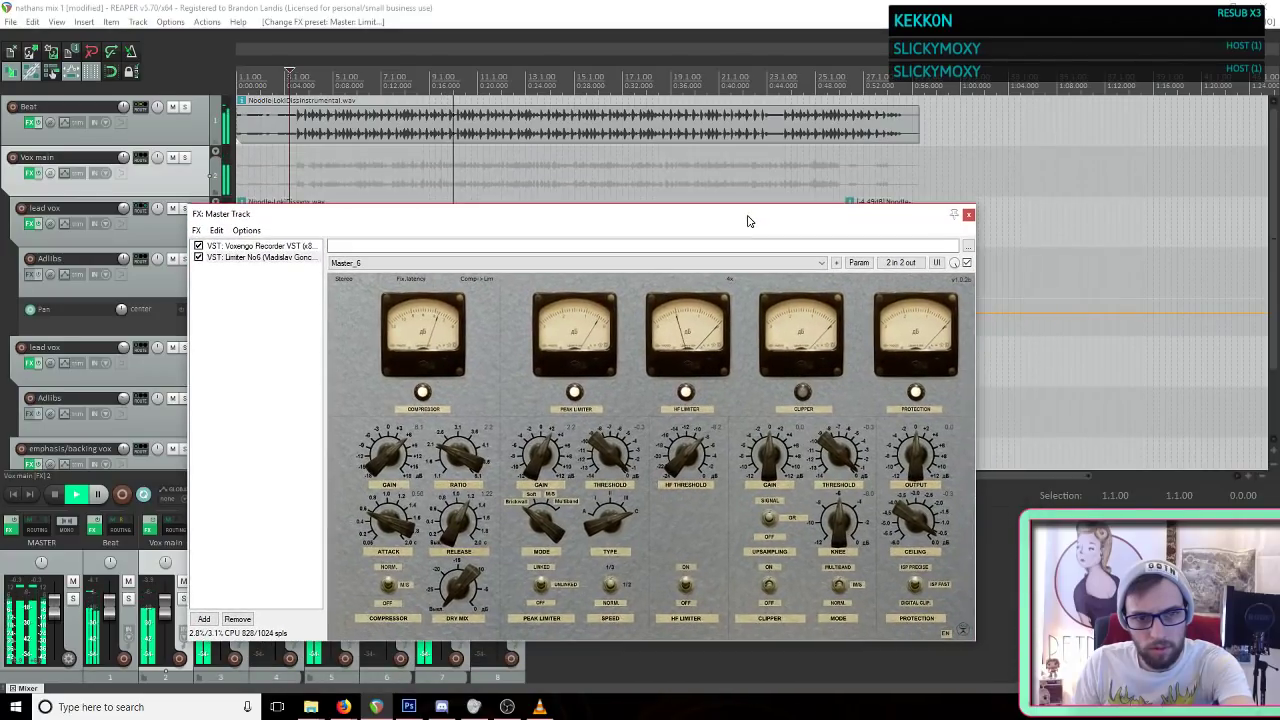
left_click(480, 264)
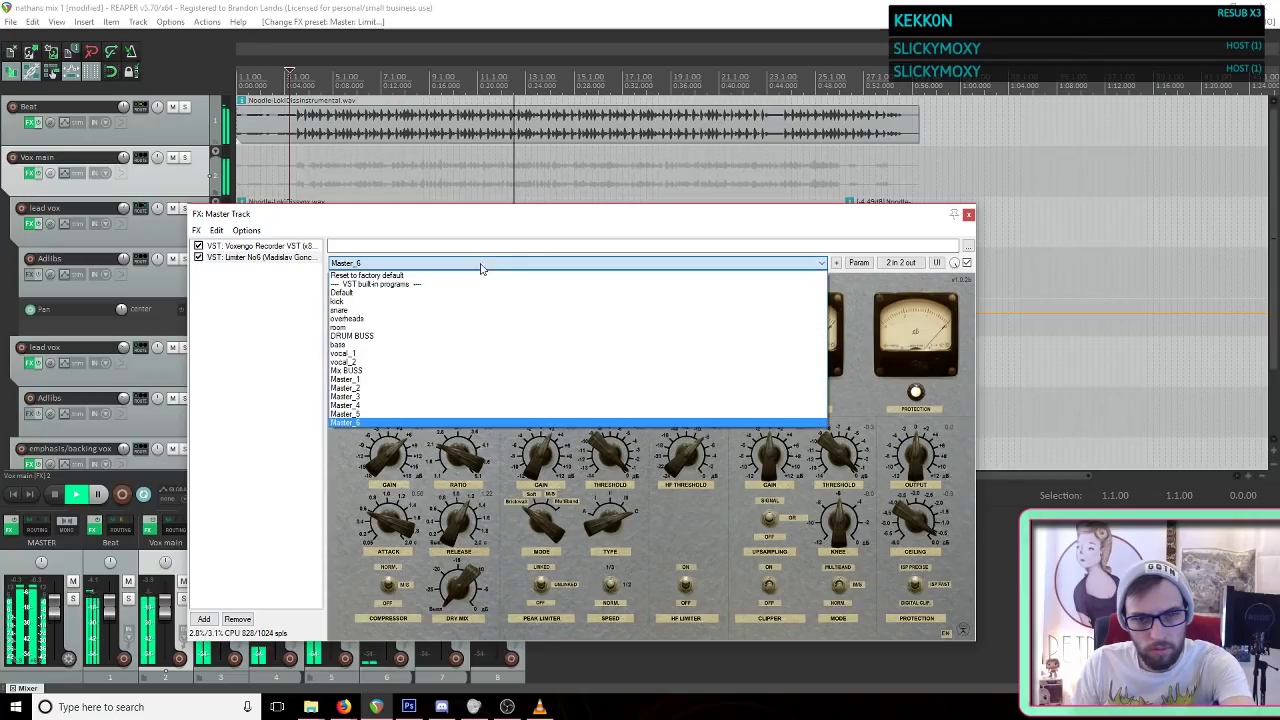
left_click(509, 228)
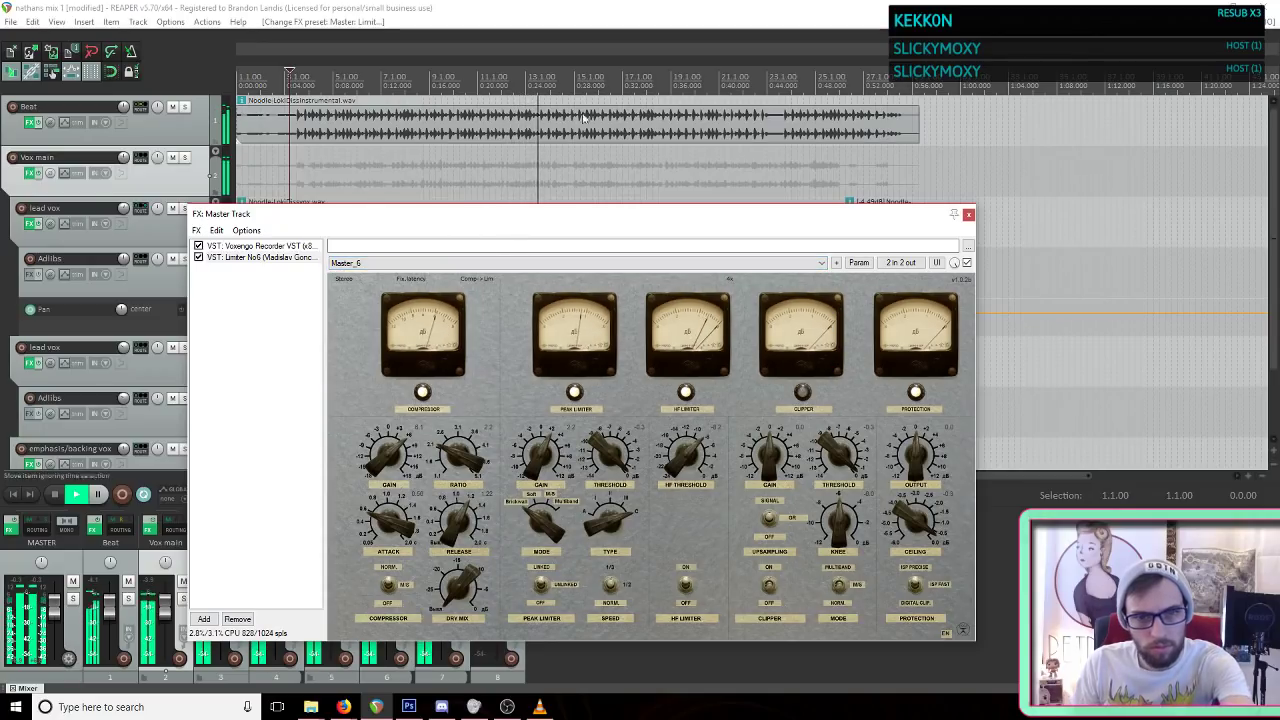
left_click(624, 10)
key("space")
Step: Move Limiter No6 ahead of Voxengo Recorder in the master effects chain and briefly play the song to check it
left_click(257, 380)
left_click(256, 380)
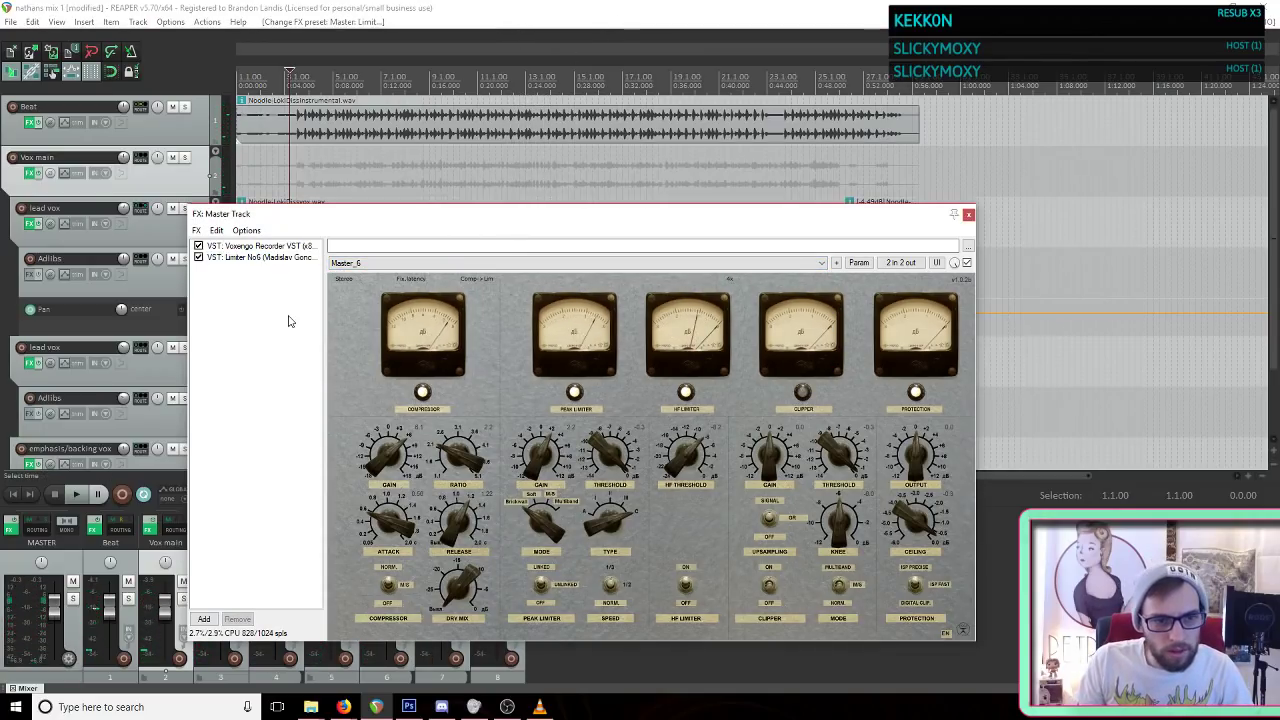
left_click_drag(247, 257, 250, 246)
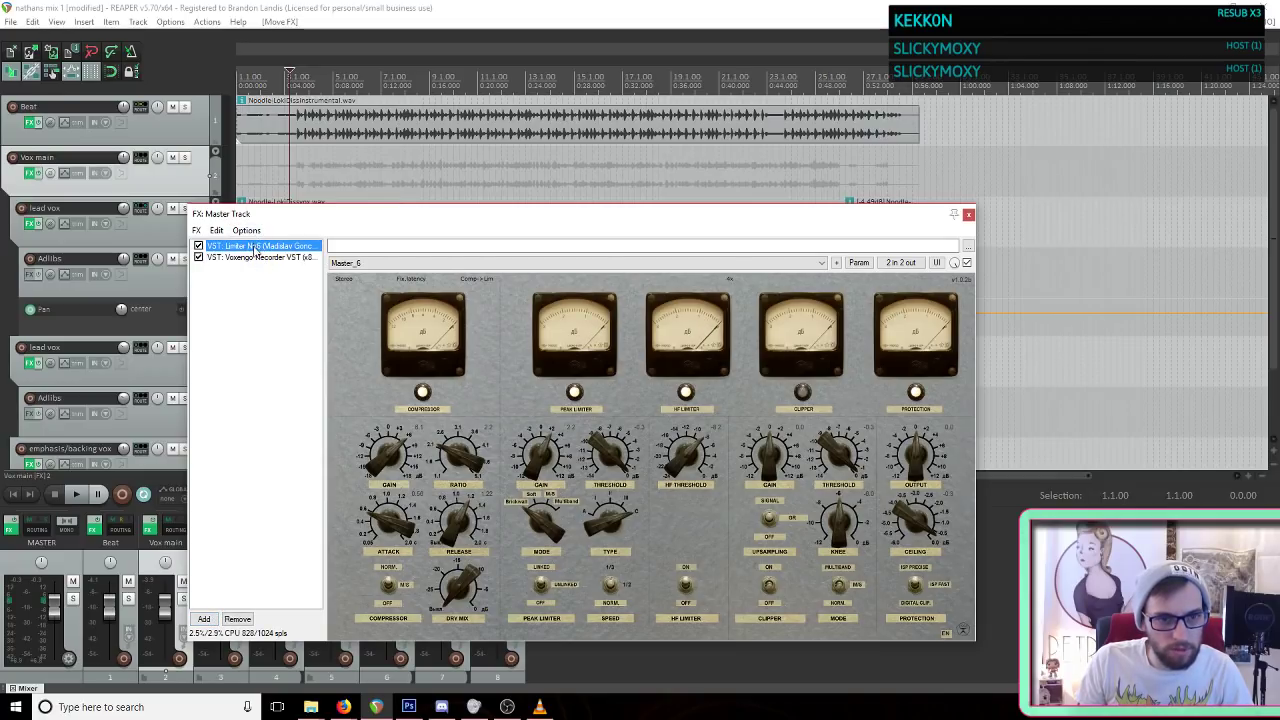
left_click(620, 13)
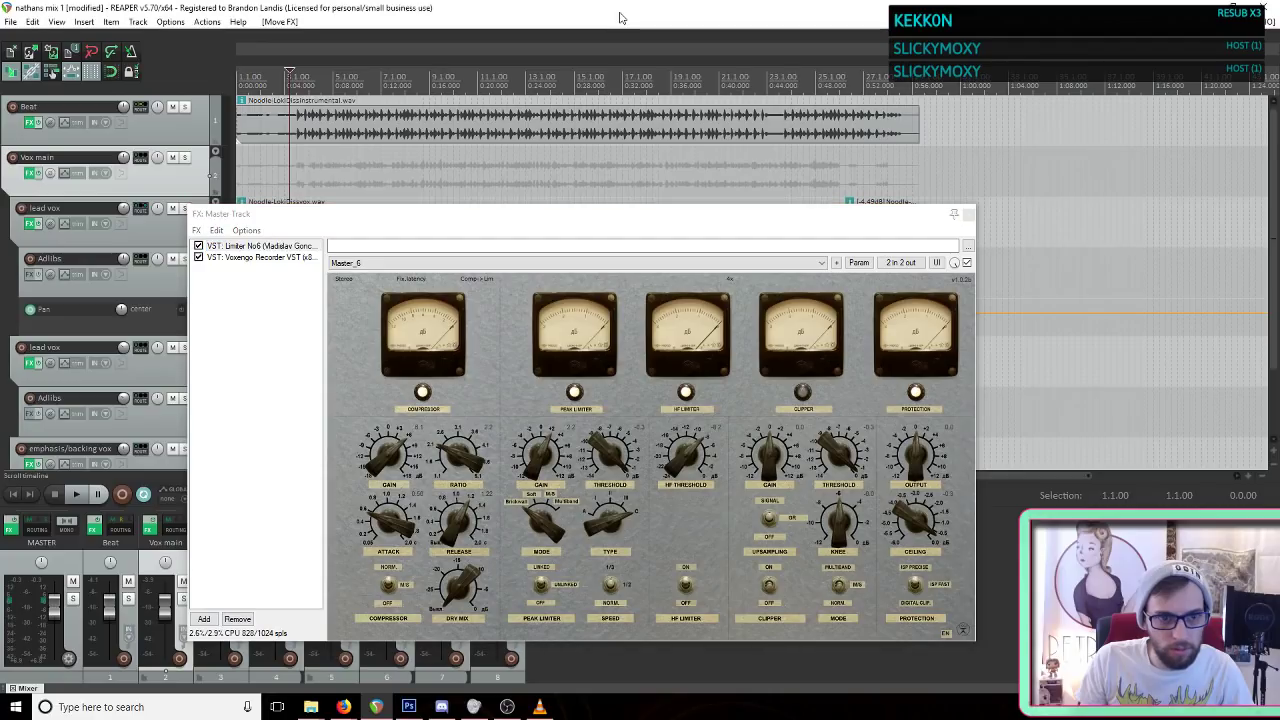
key("space")
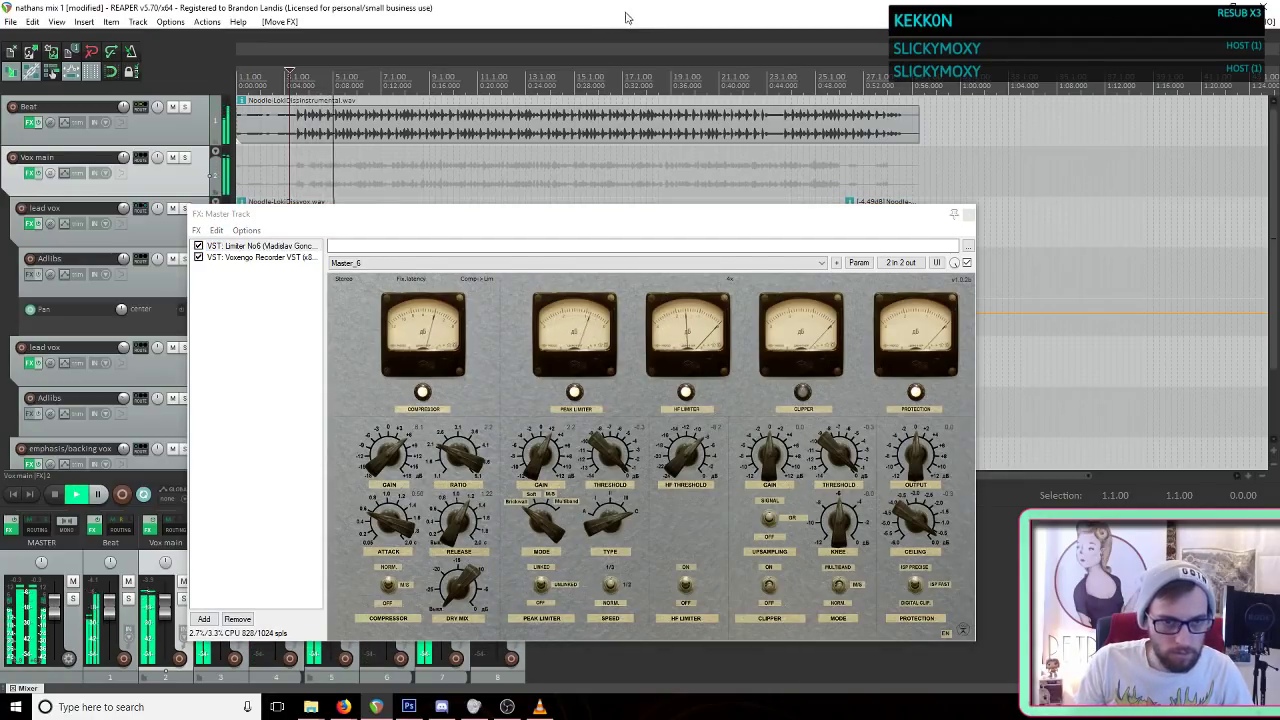
key("space")
Step: Add the VST3 version of Voxengo Marvel GEQ to the master track and place it between Limiter No6 and Voxengo Recorder
left_click(203, 619)
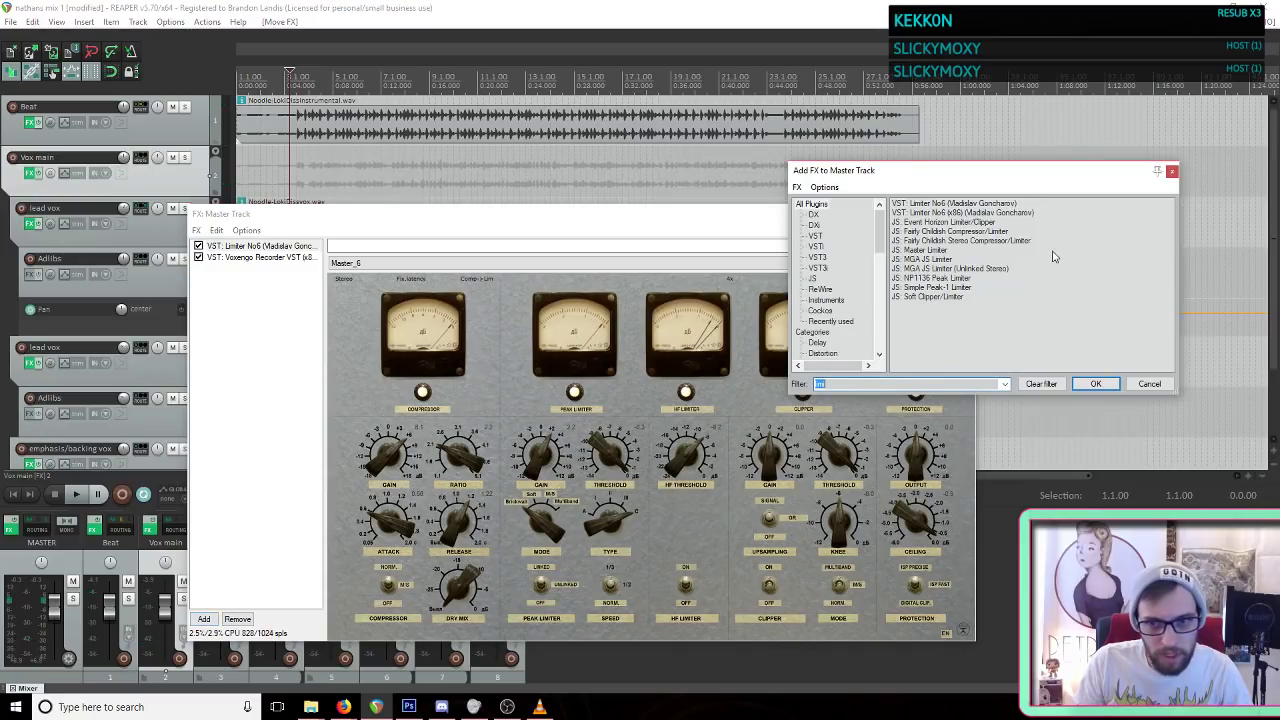
type("marvel")
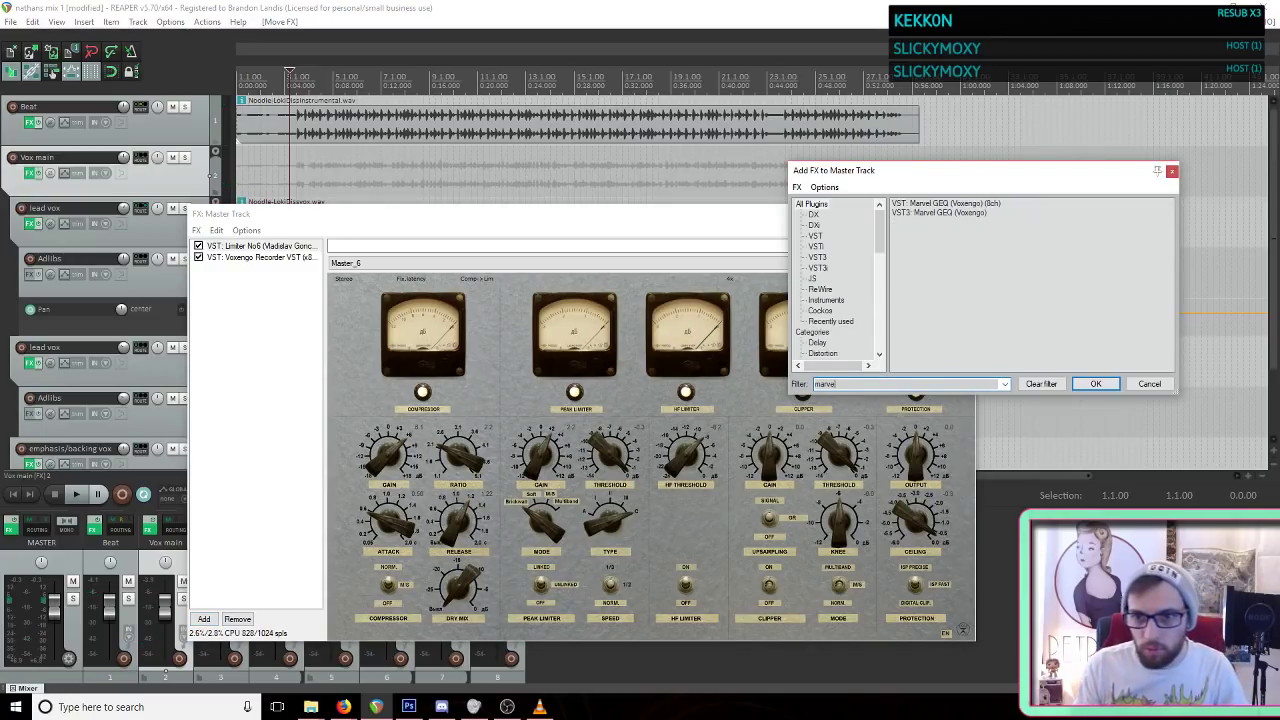
double_click(940, 213)
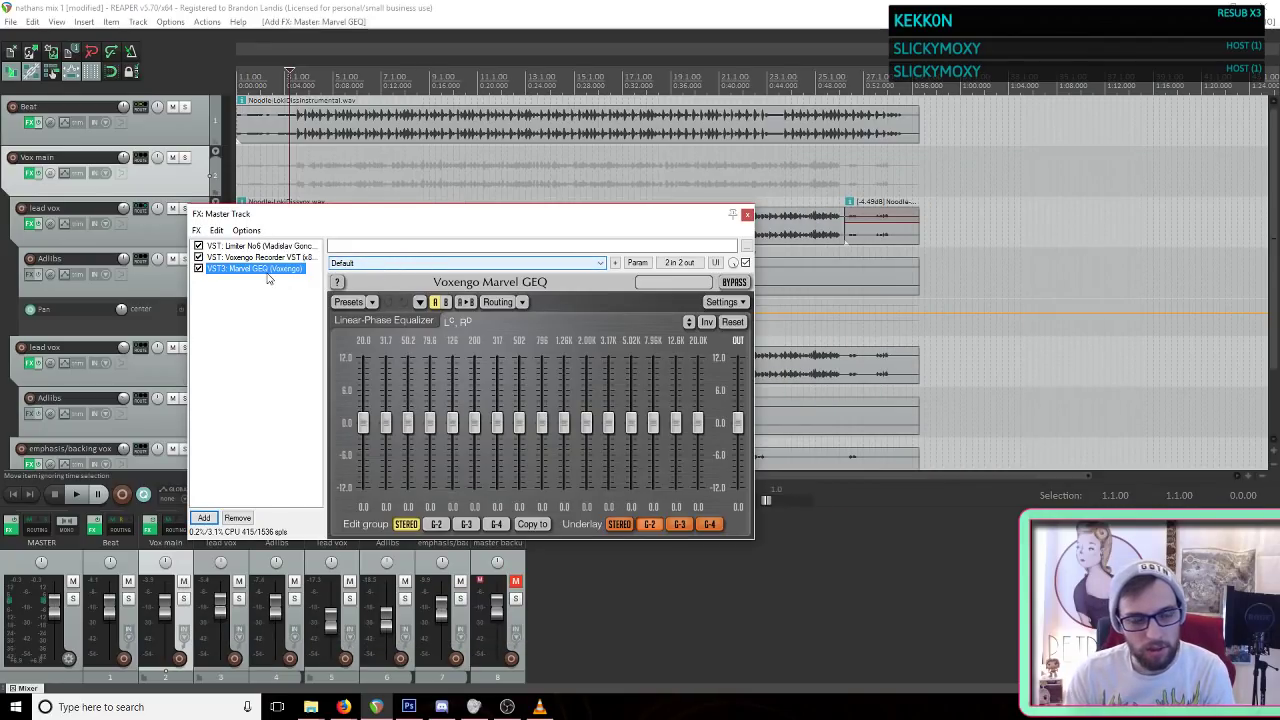
left_click_drag(261, 257, 262, 257)
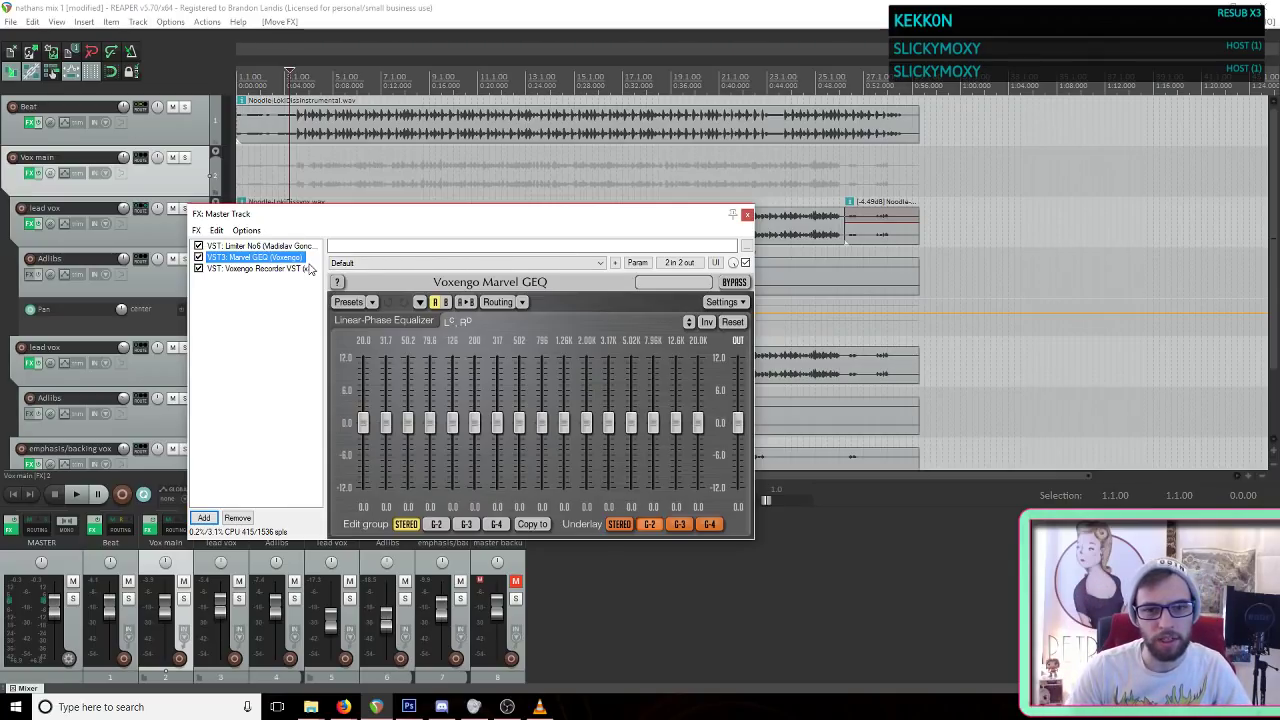
Step: During playback, gently boost Marvel GEQ's 502 Hz band and its bands from 1.26K to 12.6K, with 5.02K at 1.3 and 7.96K at 1.2
left_click(695, 11)
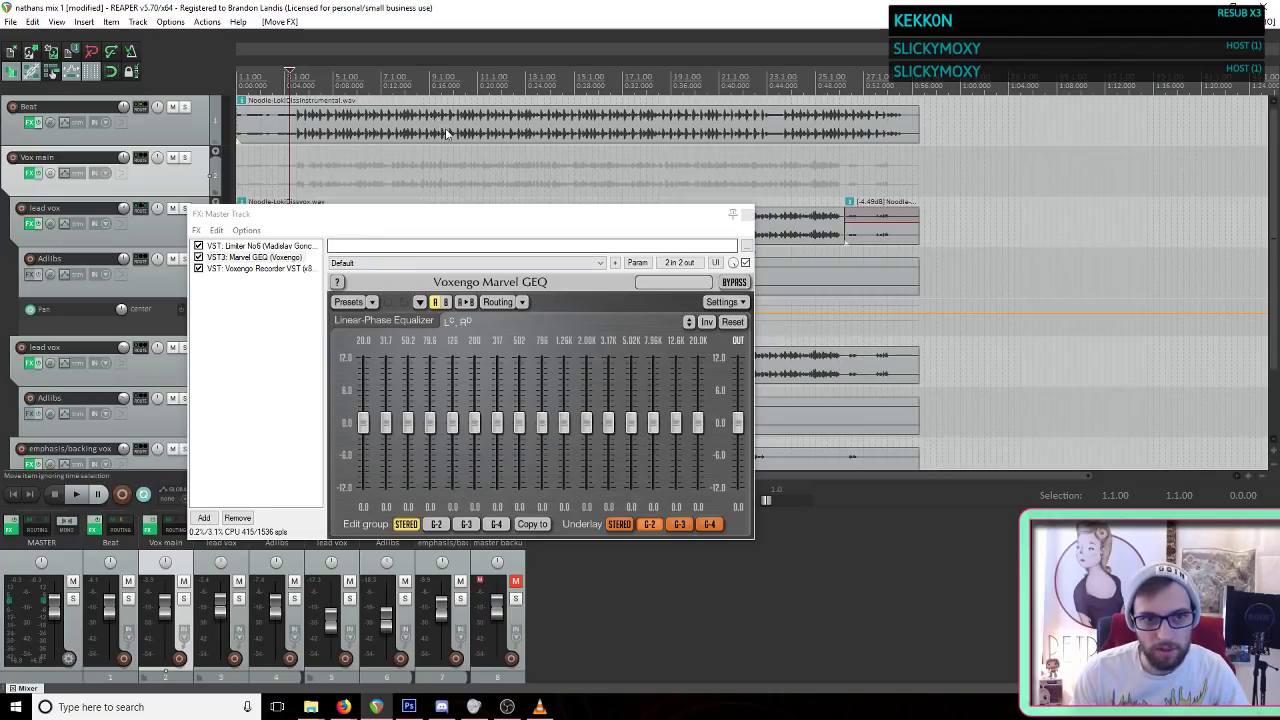
key("space")
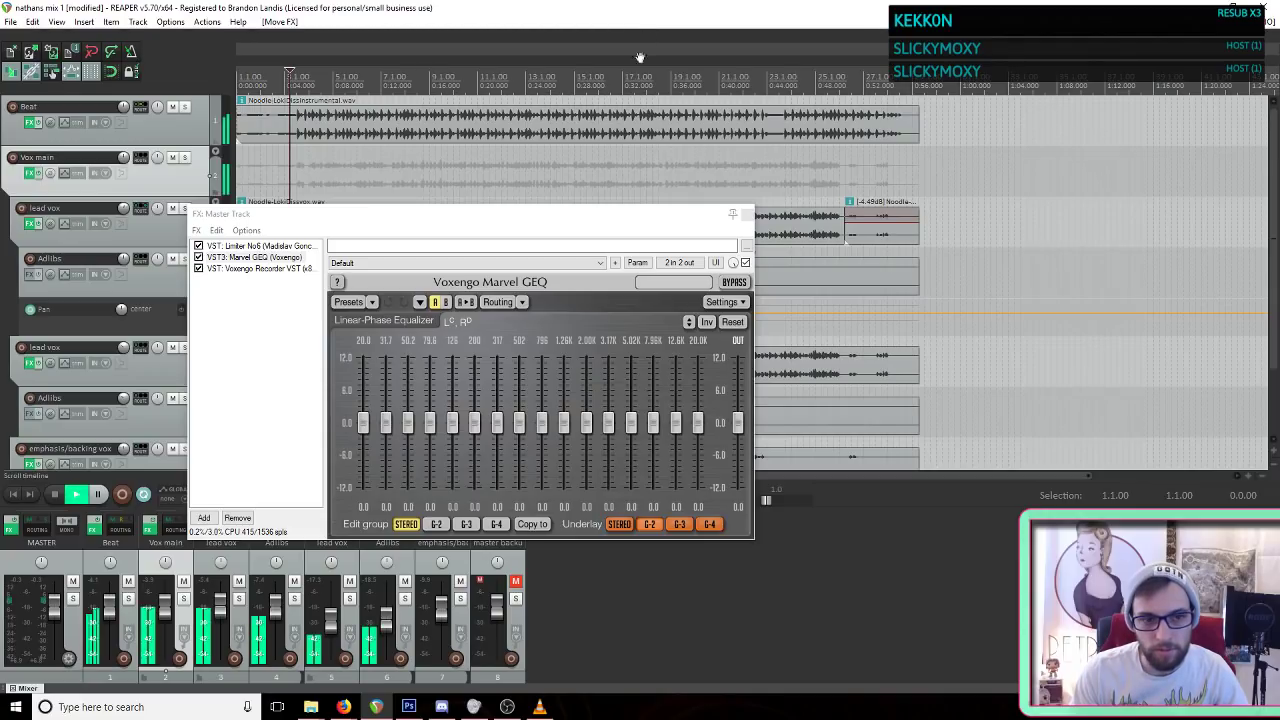
left_click_drag(631, 423, 631, 420)
left_click_drag(653, 423, 608, 422)
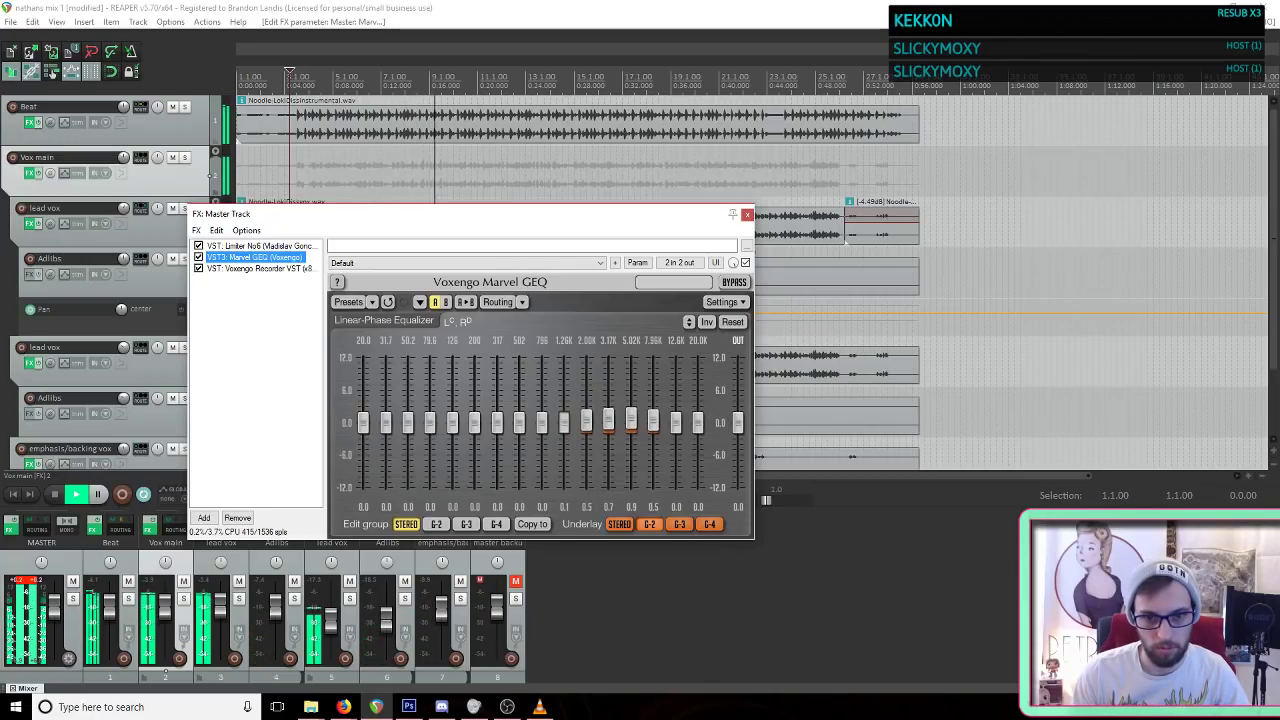
mouse_move(519, 424)
left_mouse_down()
mouse_move(475, 424)
mouse_move(498, 422)
left_mouse_up()
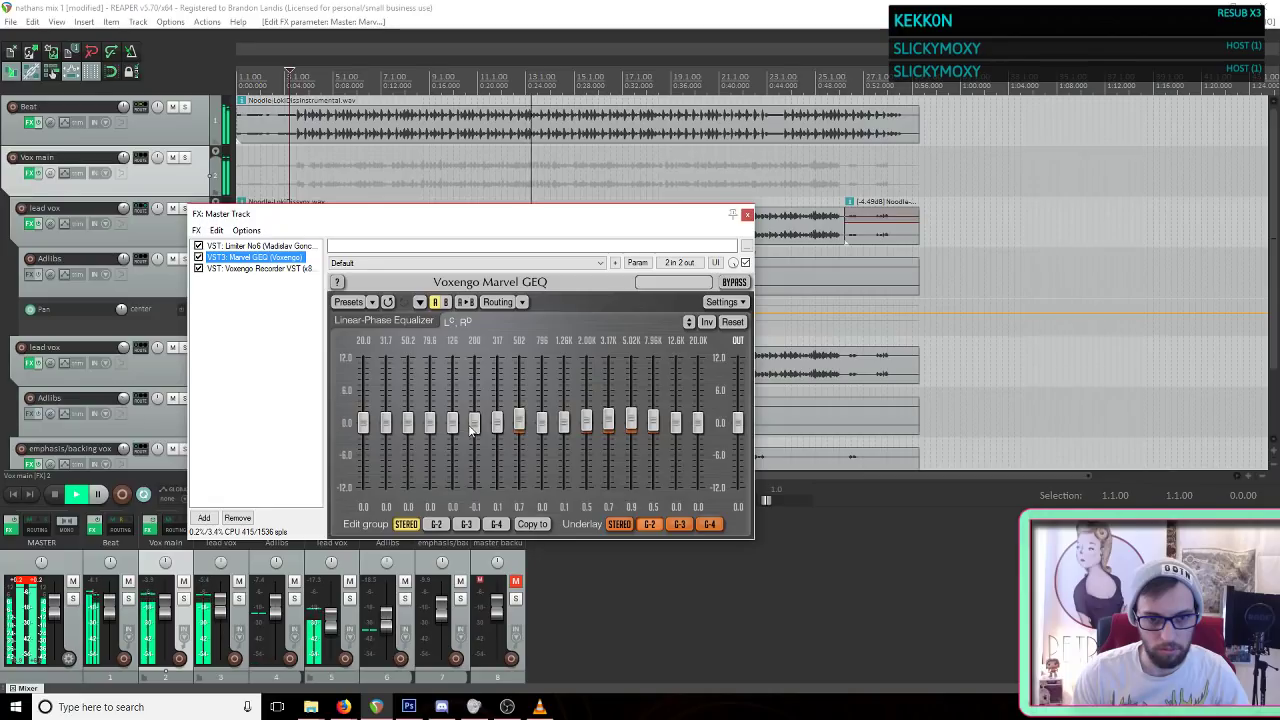
left_click_drag(453, 423, 453, 421)
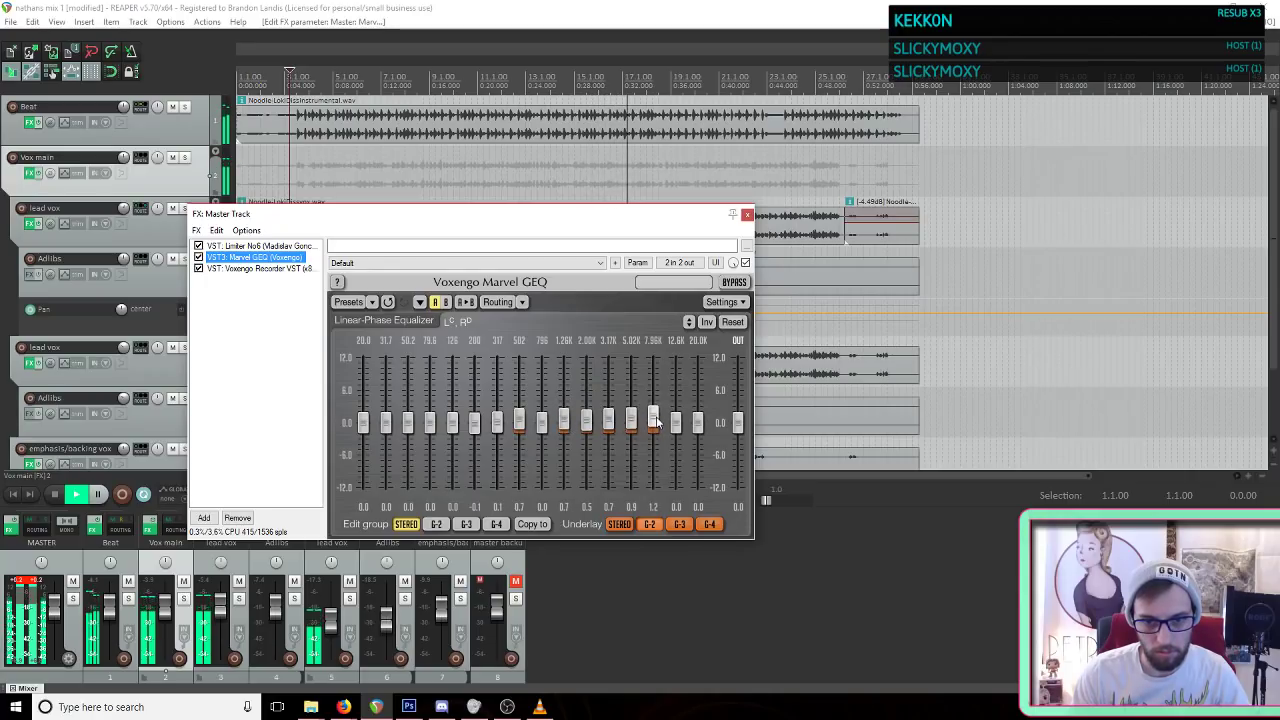
left_click_drag(676, 420, 676, 400)
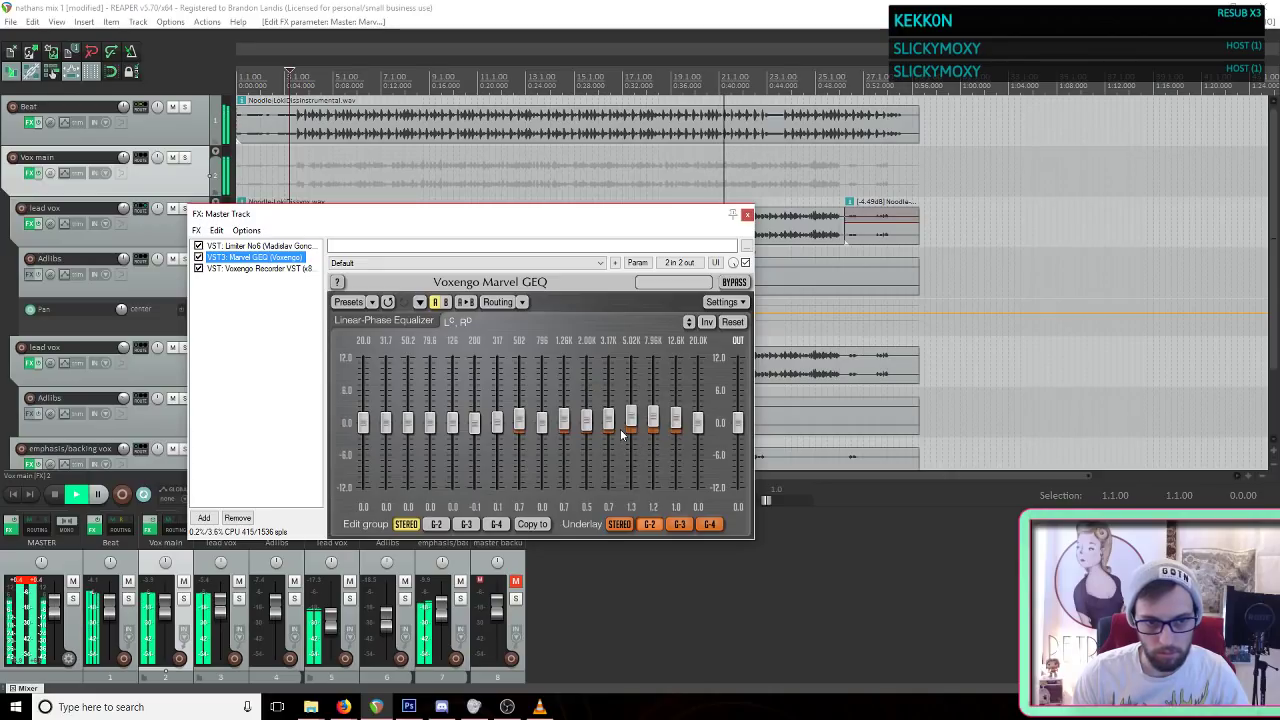
left_click(746, 216)
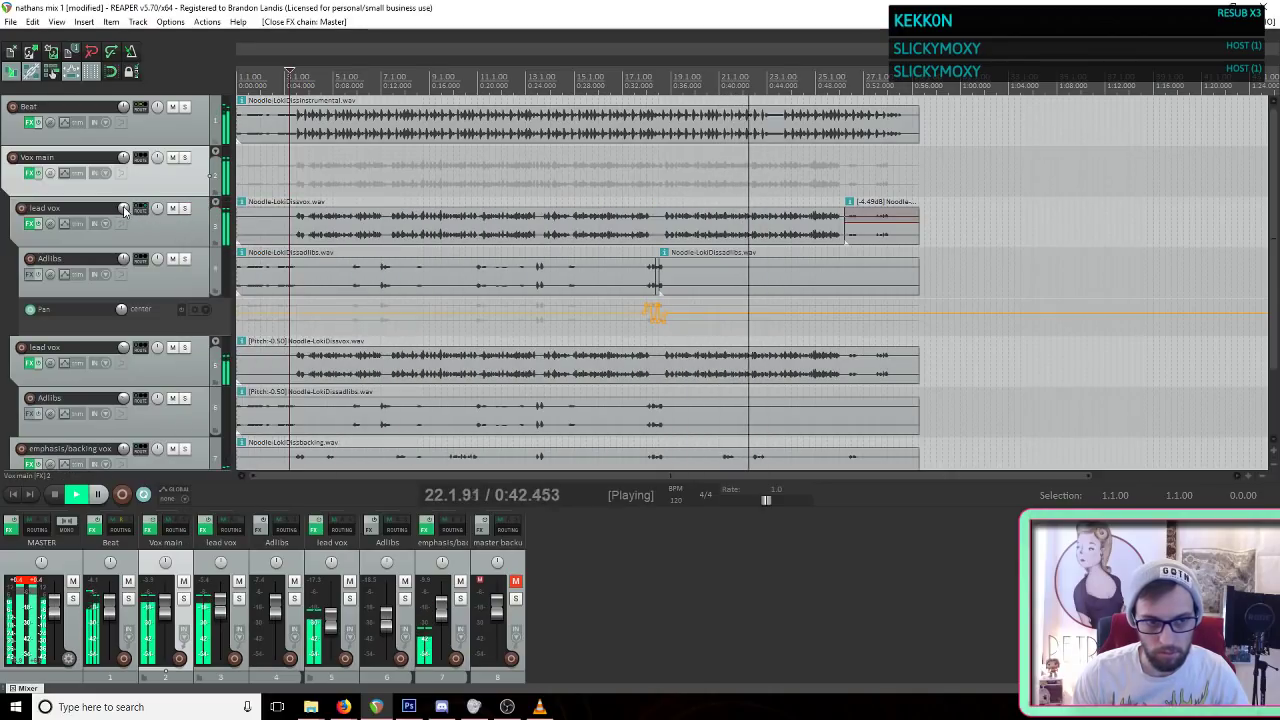
Step: Fine-tune the upper lead vox track's volume during playback and restart the song from about 0:03
scroll(141, 210, "down", 3)
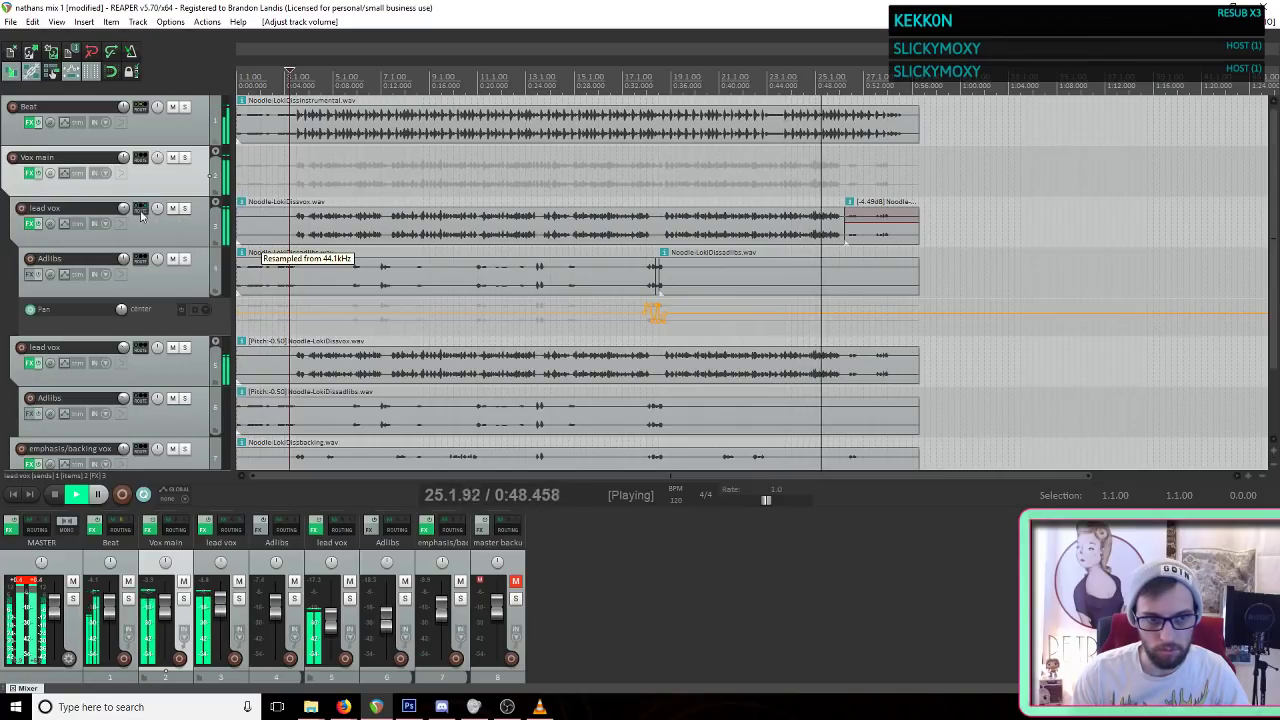
scroll(123, 210, "up", 6)
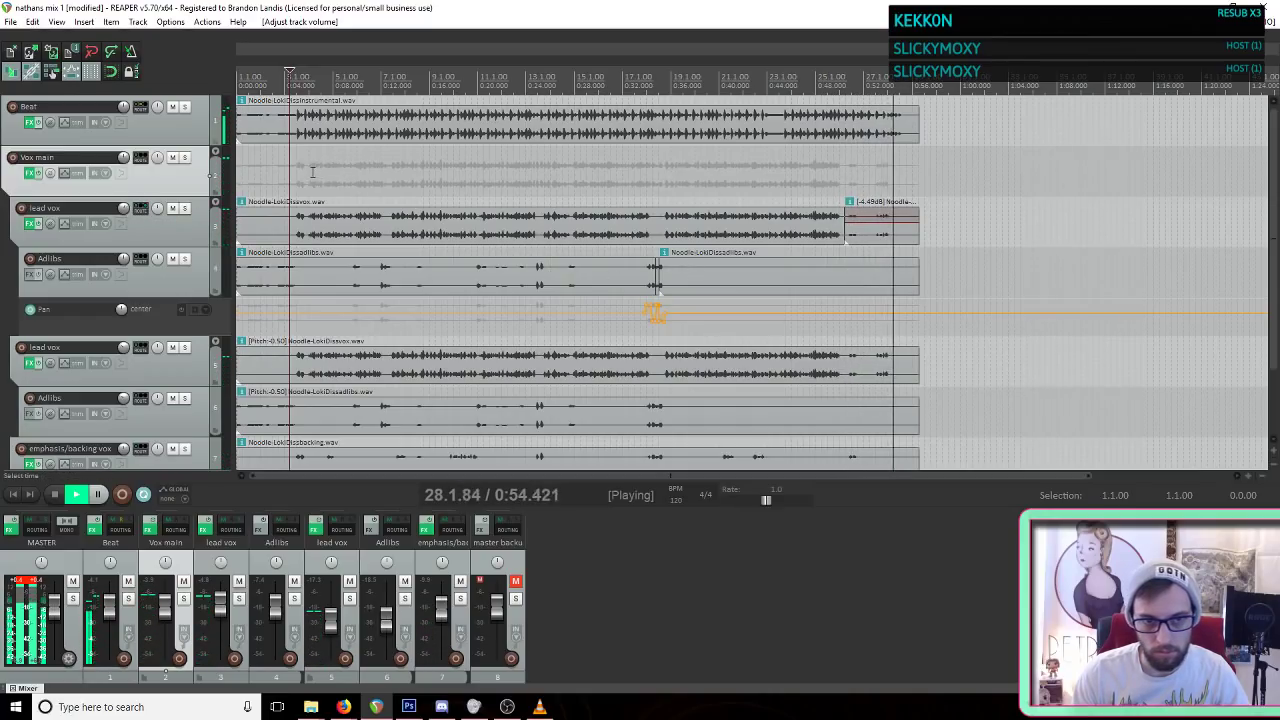
left_click(273, 185)
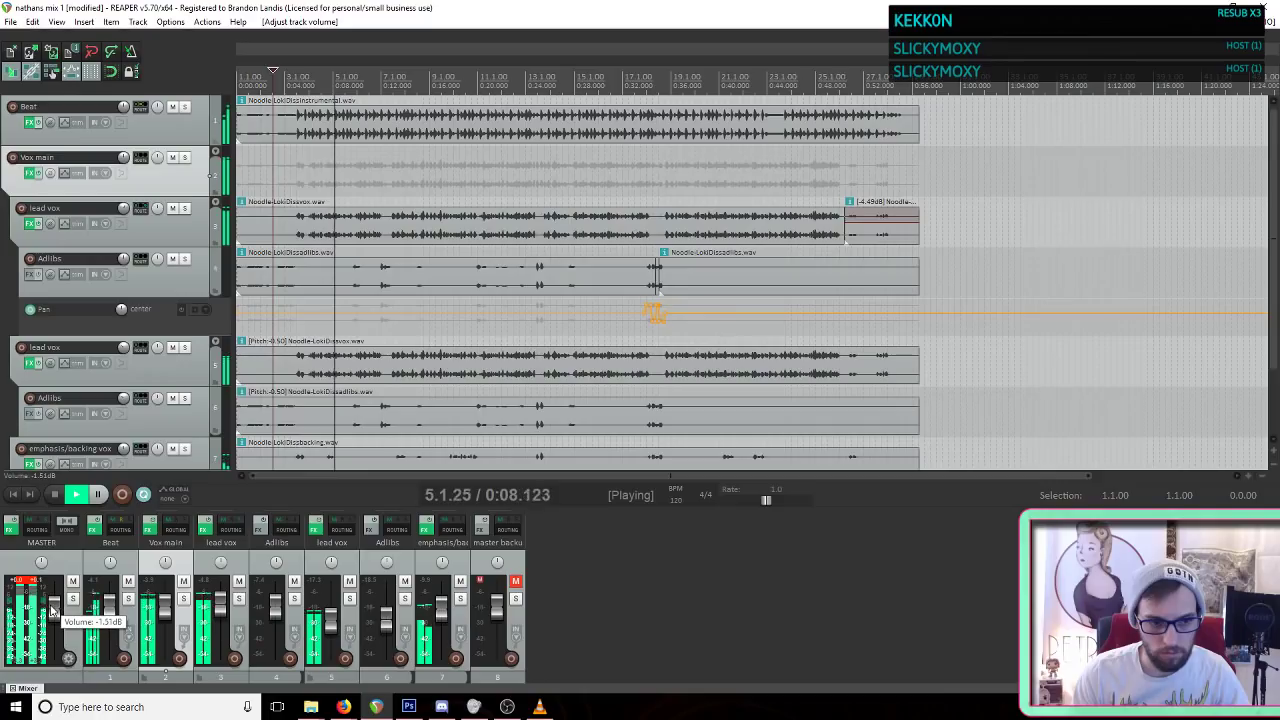
Step: Lower the master volume slightly, reset the master peak readouts, and keep the song playing
left_click_drag(54, 609, 54, 612)
left_click(32, 581)
left_click(656, 564)
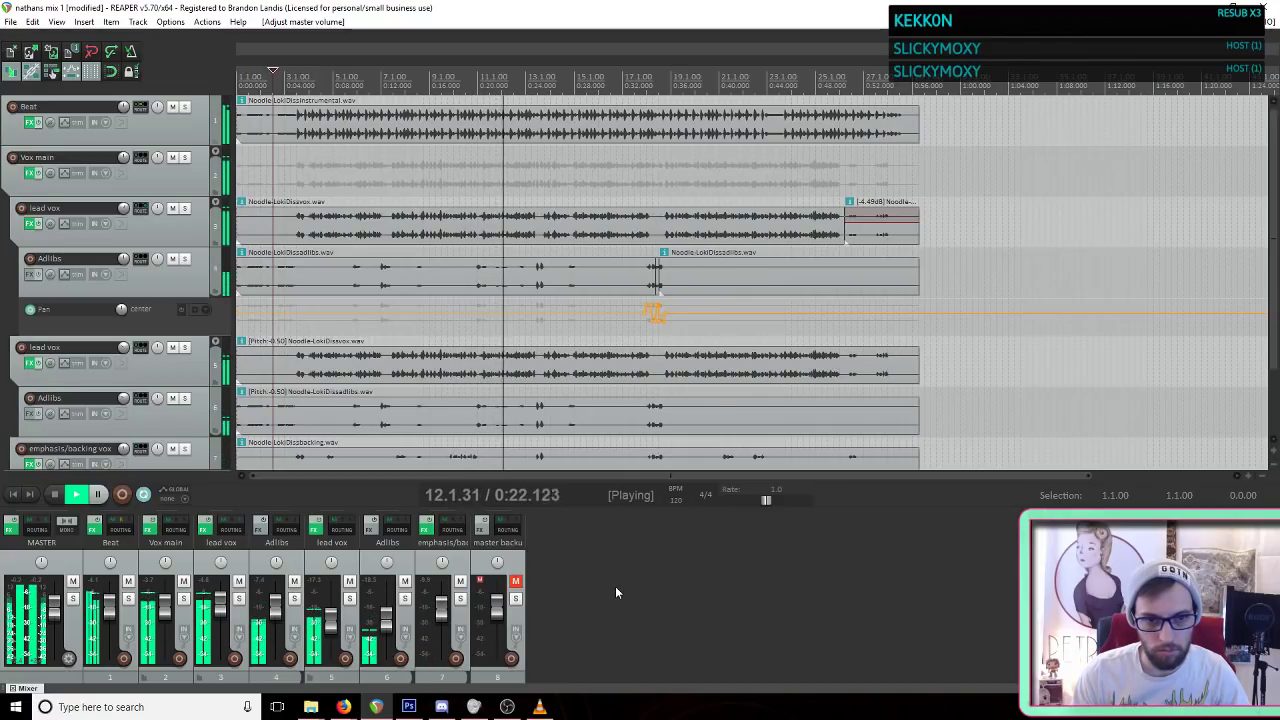
Step: Inspect the settings of both MEqualizer instances in the Vox main track's effects chain during playback
scroll(657, 408, "up", 4)
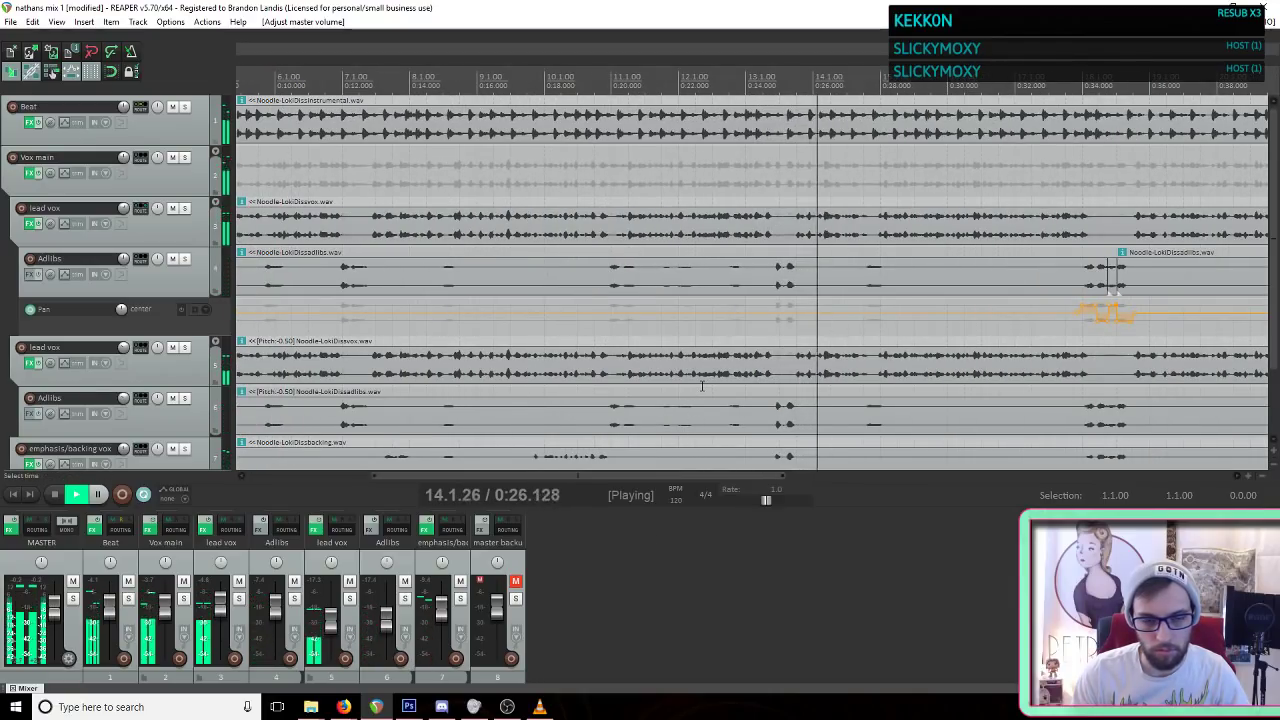
scroll(700, 400, "down", 1)
scroll(702, 388, "down", 1)
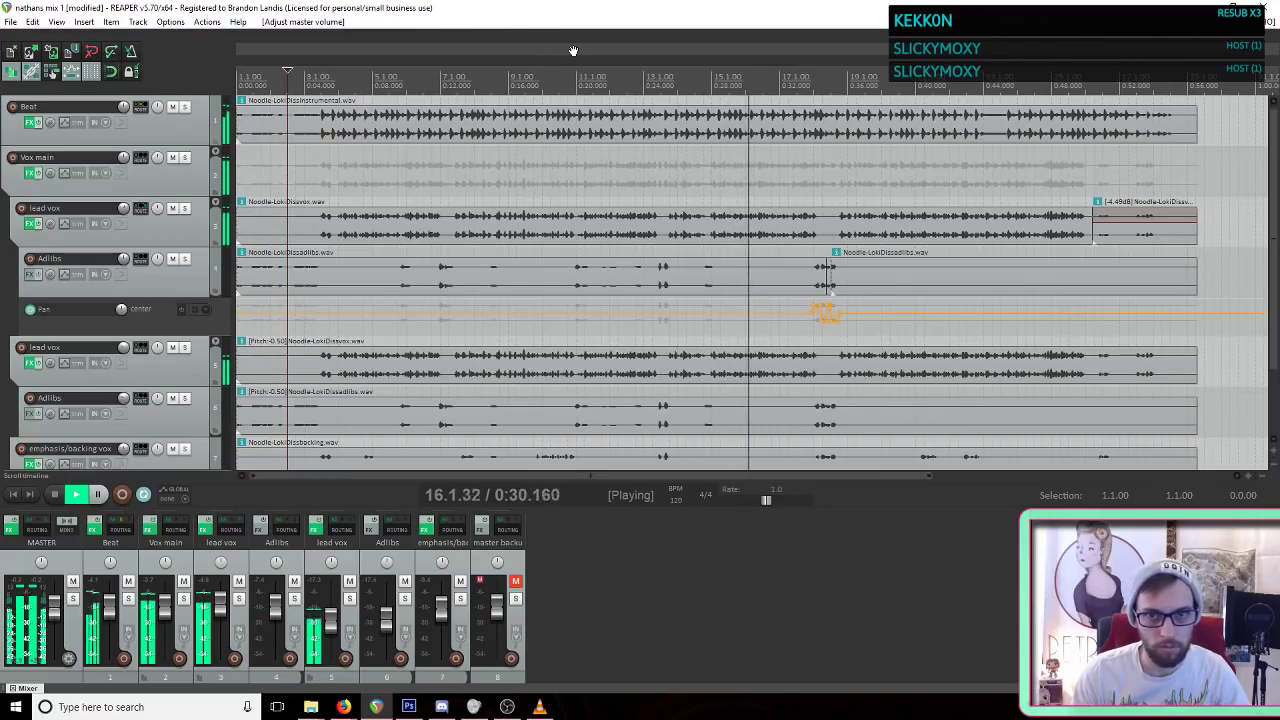
left_click(29, 175)
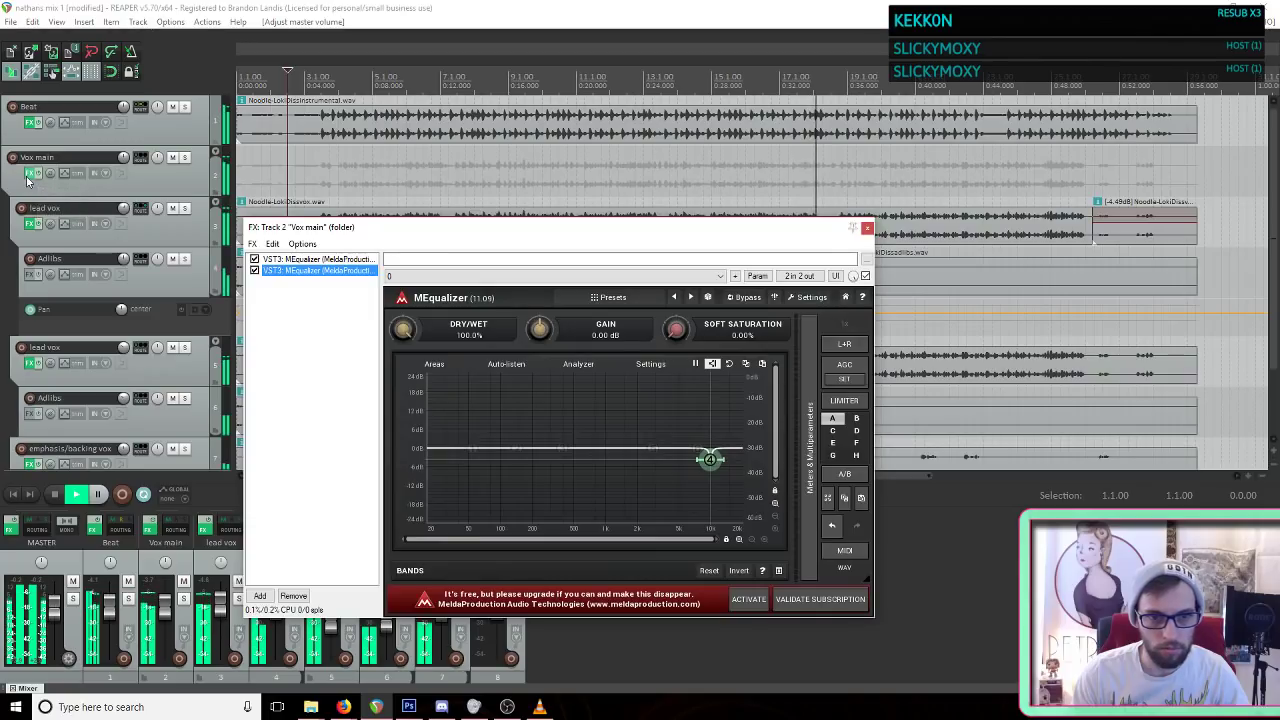
left_click(316, 260)
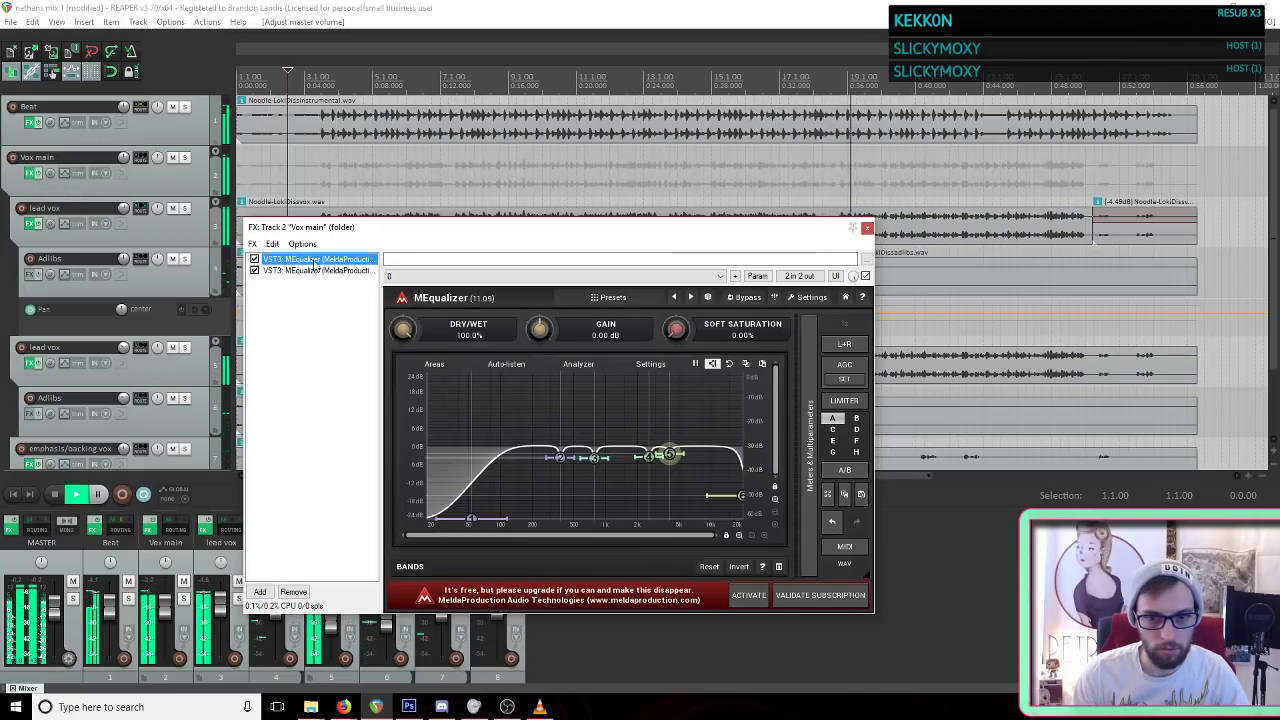
left_click(867, 229)
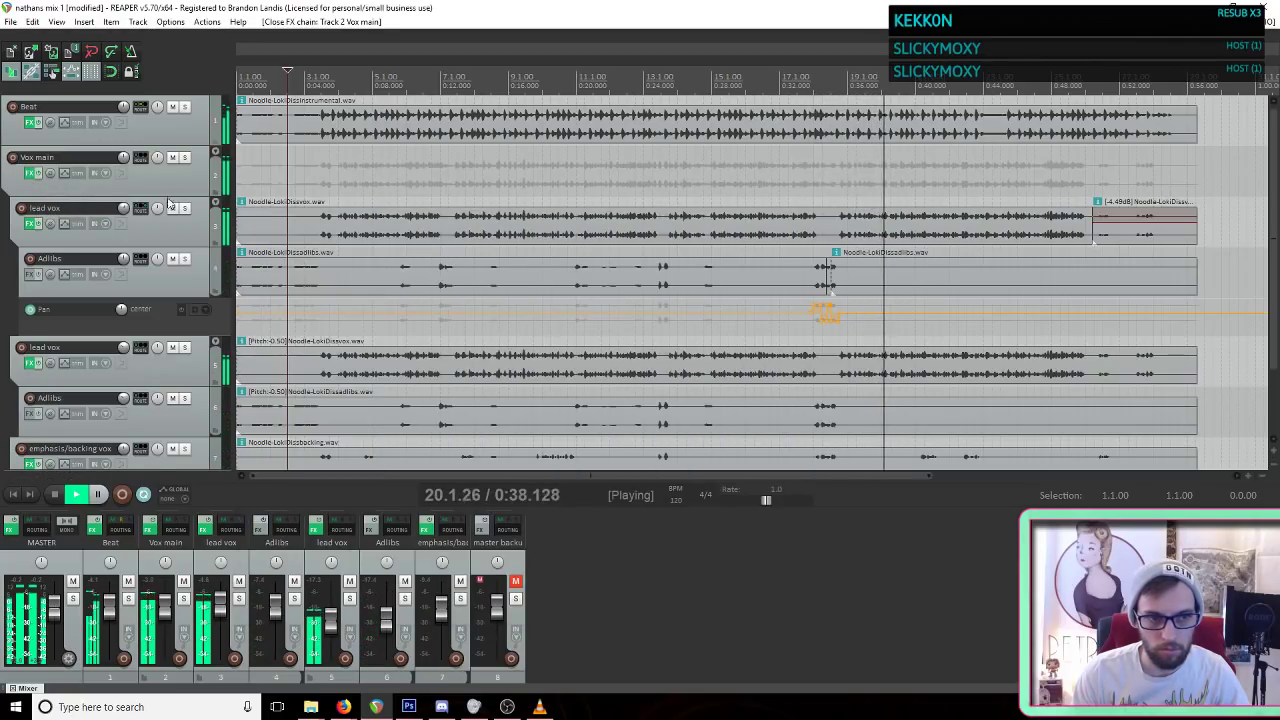
Step: In the upper lead vox track's MEqualizer, boost band 5 around 2 kHz and band 6 around 6 kHz, making band 6 a Peak filter
left_click(31, 228)
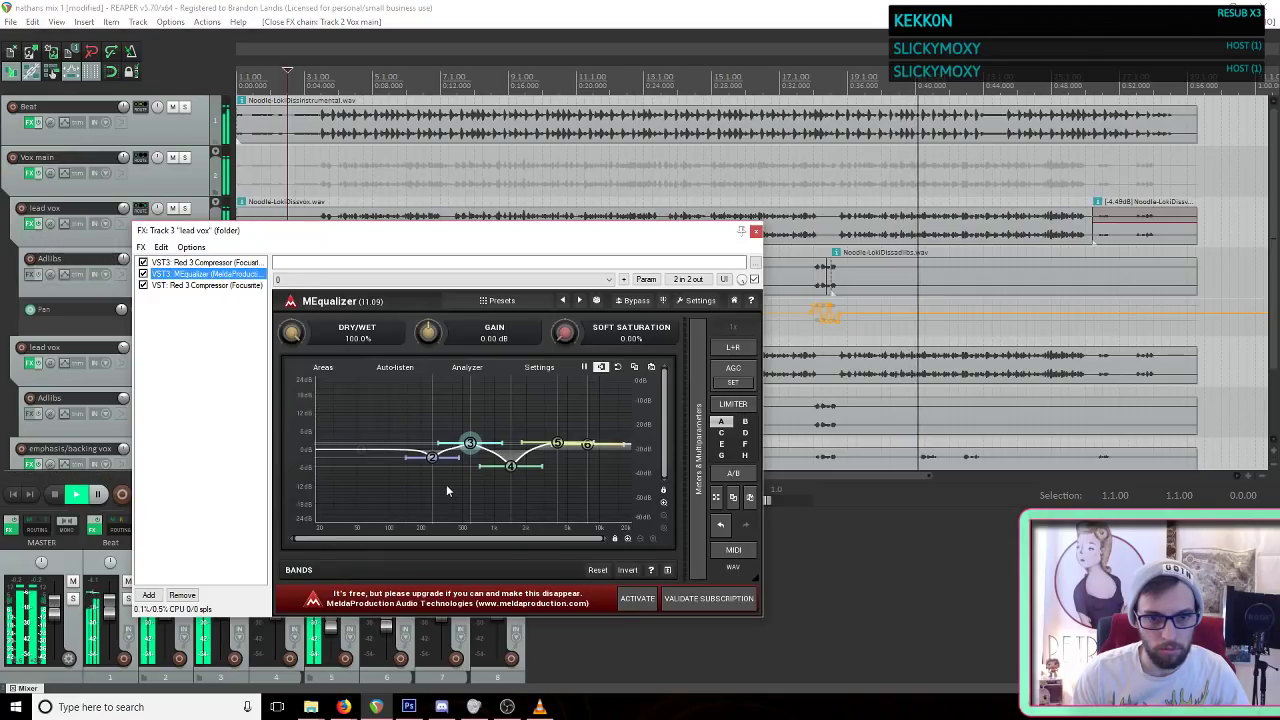
mouse_move(557, 443)
left_mouse_down()
mouse_move(523, 412)
mouse_move(526, 437)
mouse_move(577, 440)
left_mouse_up()
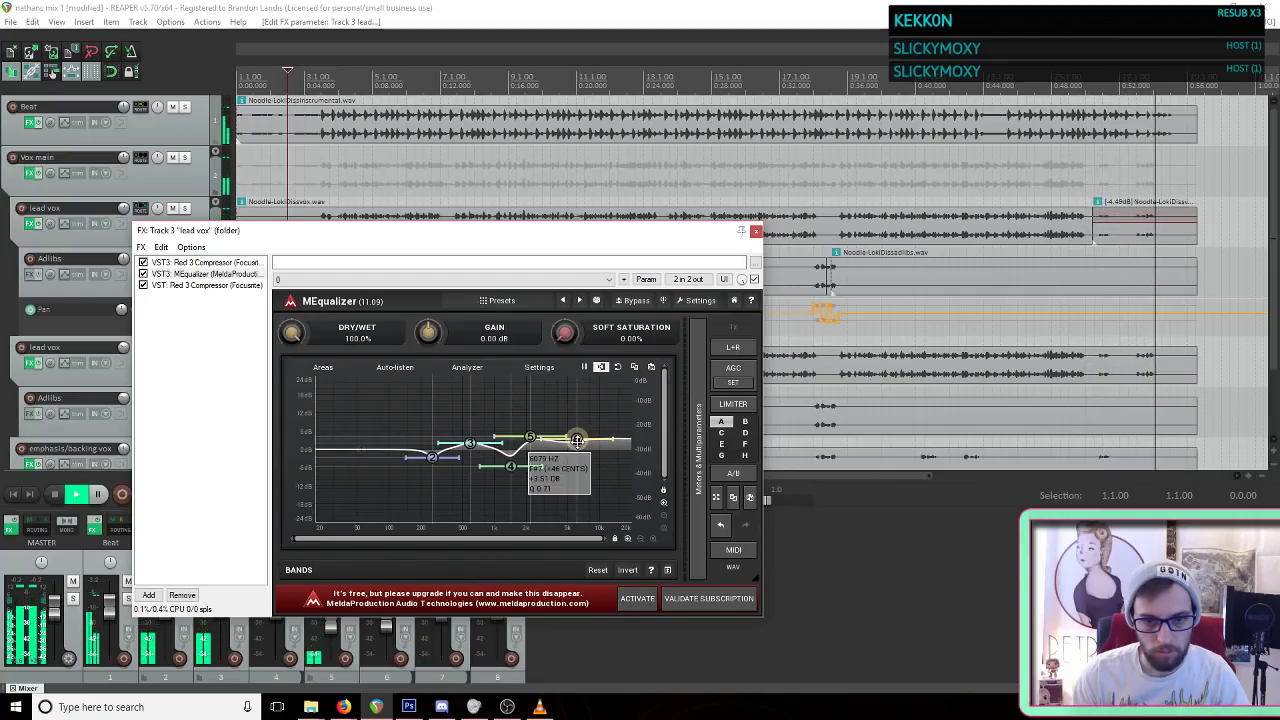
double_click(576, 439)
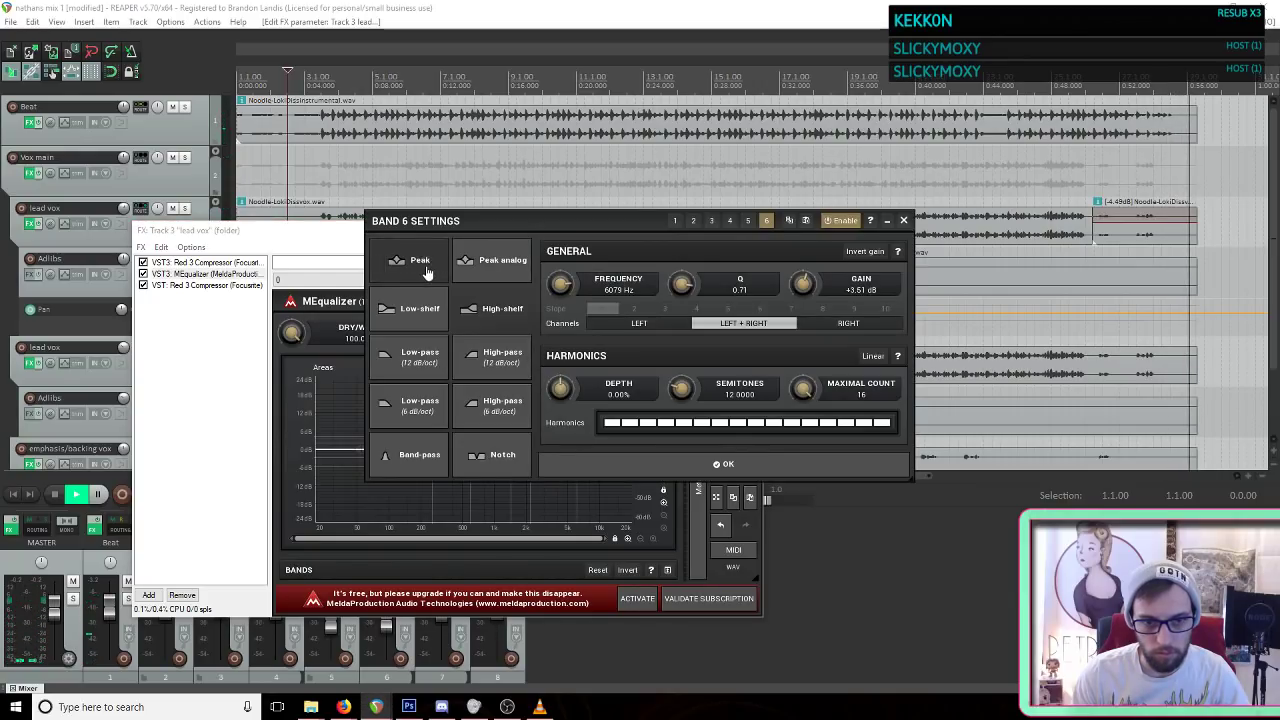
left_click(903, 221)
left_click_drag(575, 440, 577, 436)
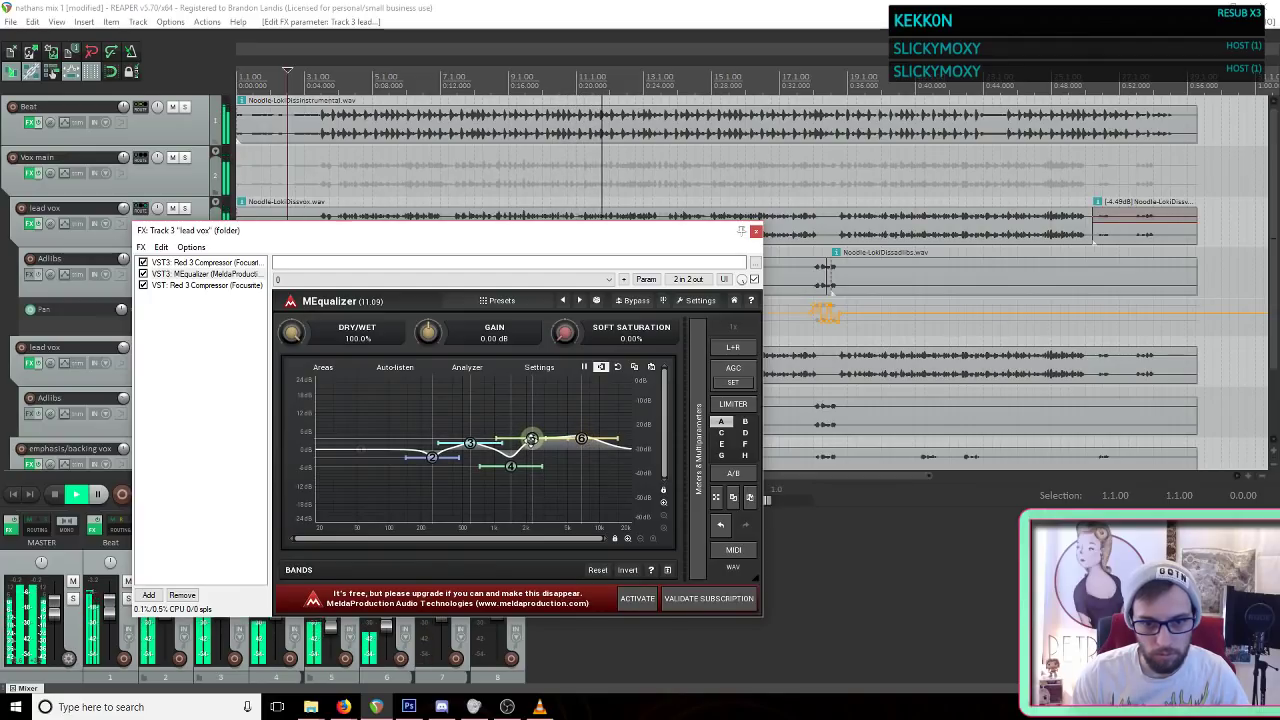
left_click(756, 232)
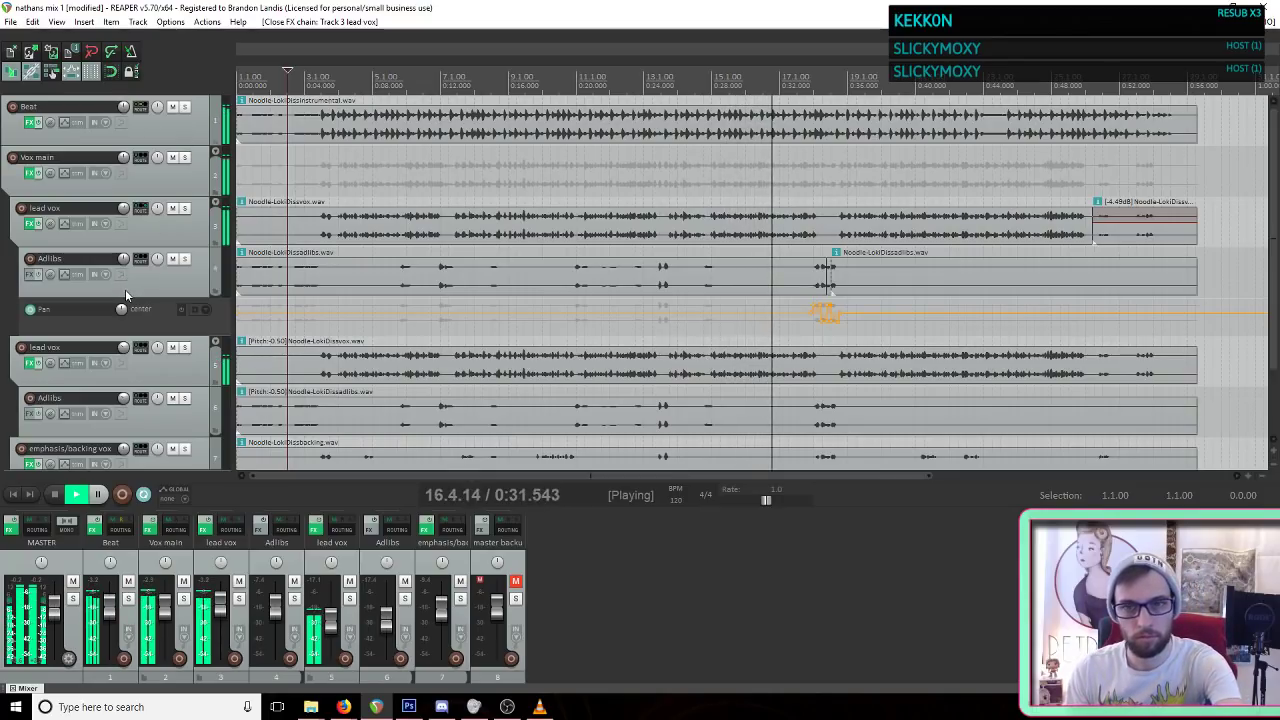
Step: In the master track's Limiter No6, try the Master_2 preset, switch to Master_1, and replay the song from near the start
left_click(12, 529)
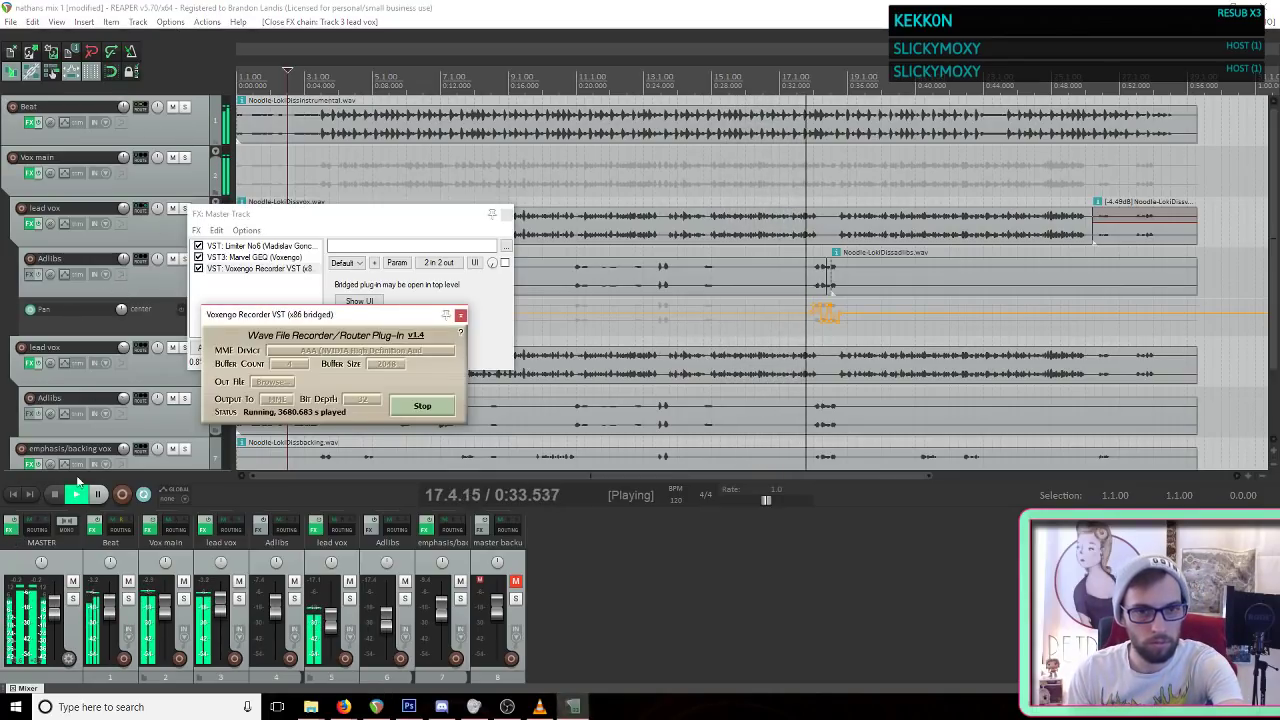
left_click(250, 248)
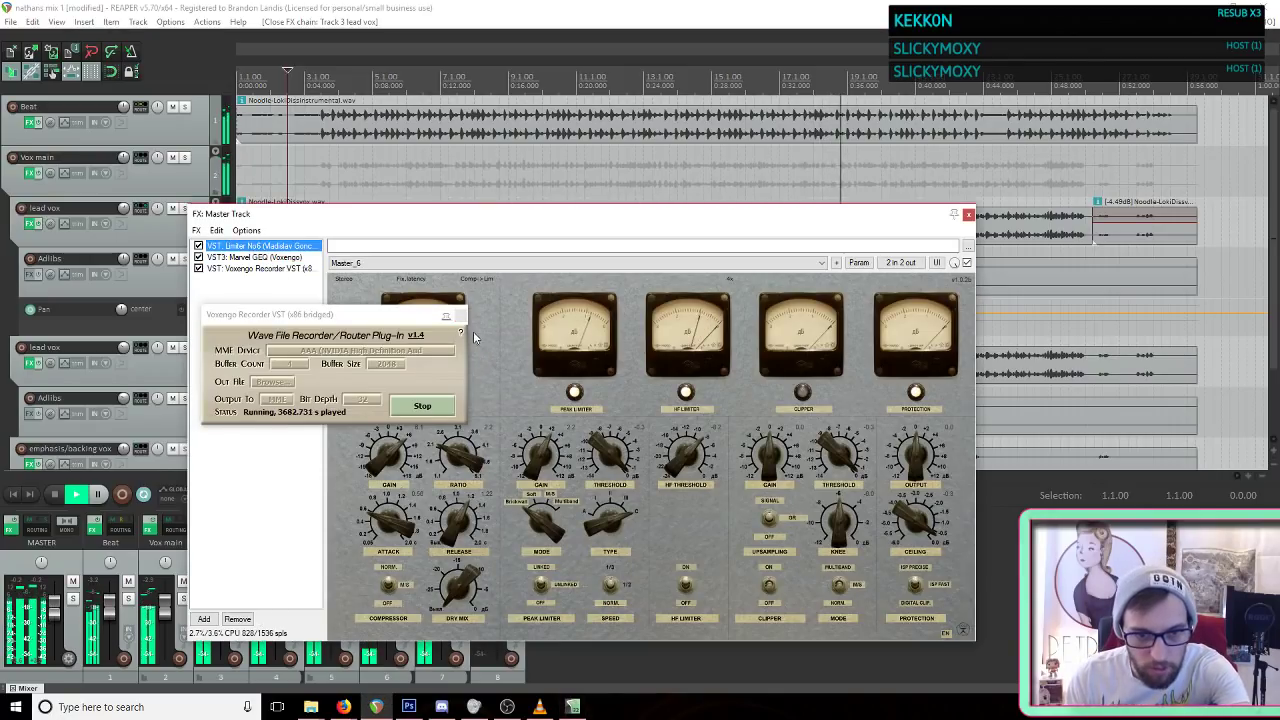
left_click(476, 340)
left_click(400, 262)
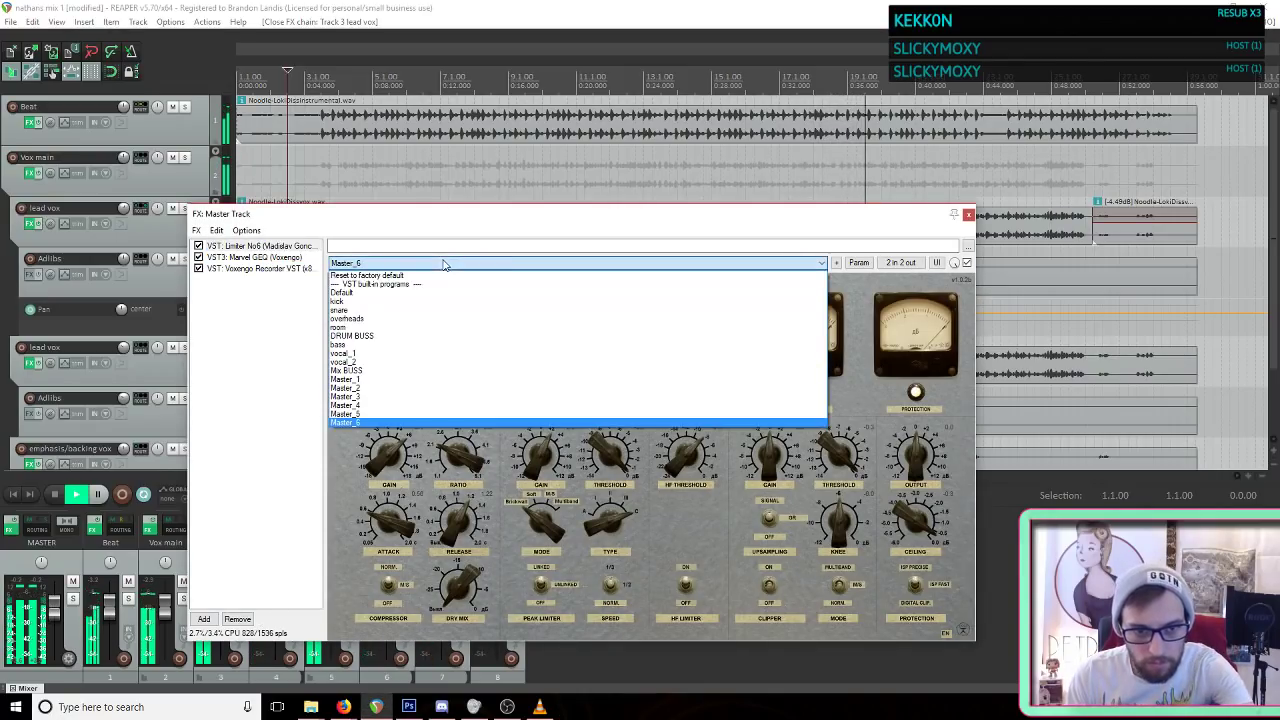
left_click(378, 387)
left_click(378, 264)
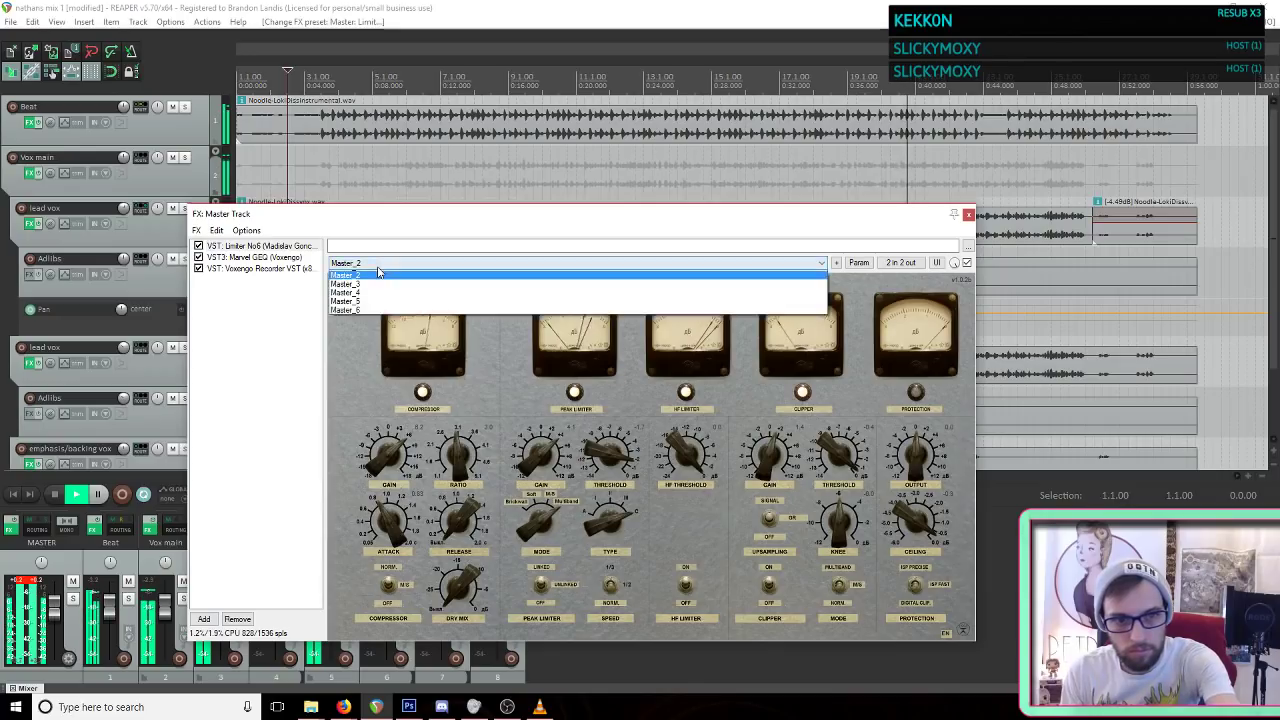
left_click(376, 381)
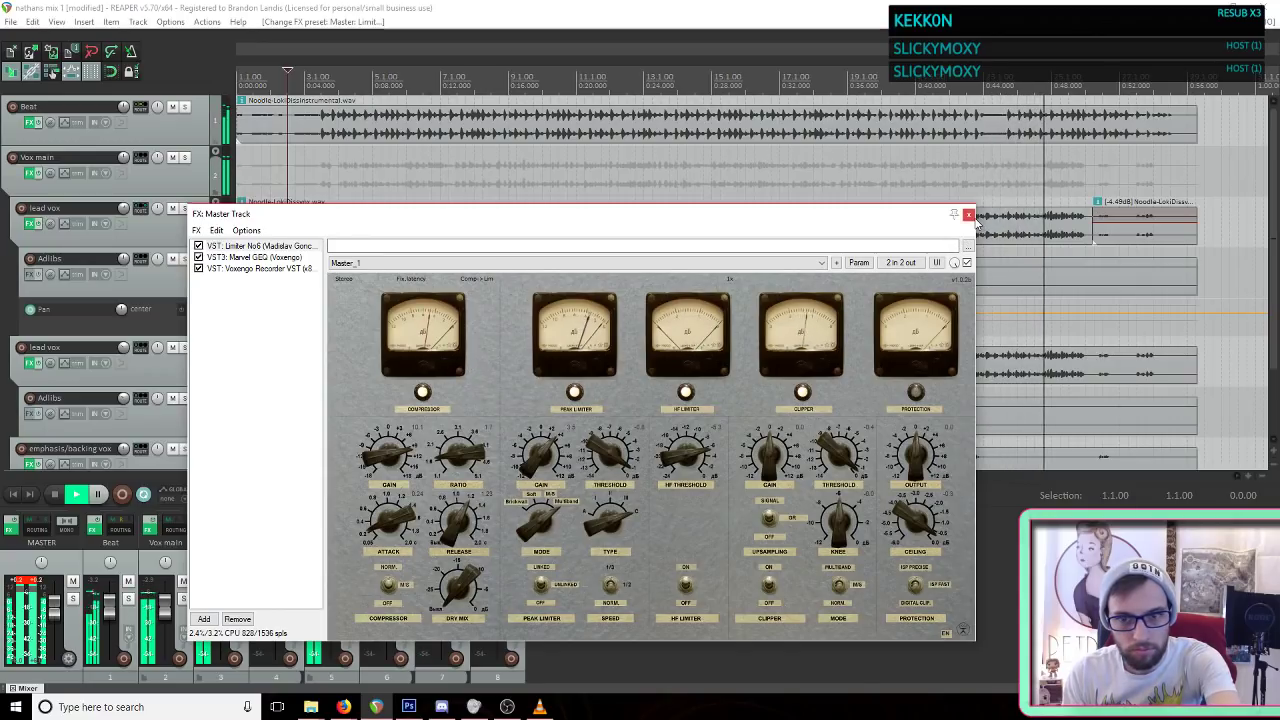
left_click(299, 160)
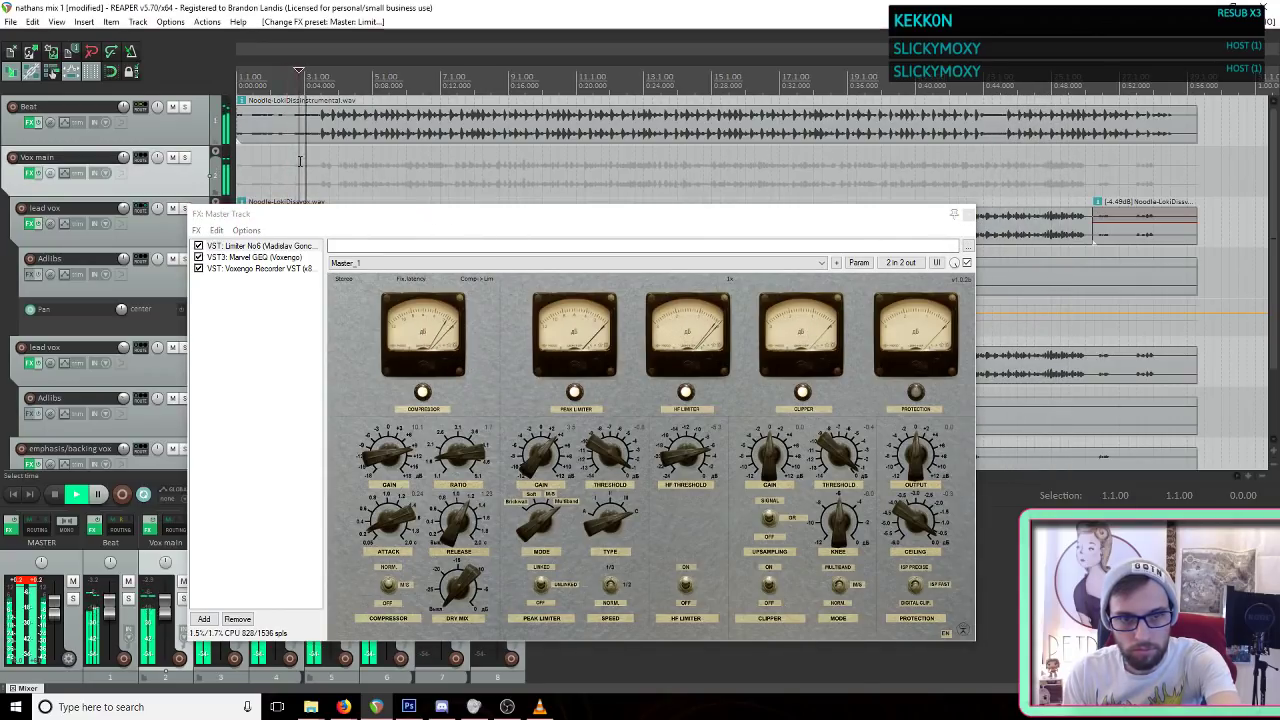
Step: Audition the Limiter No6 presets Master_3, Master_4 and Master_5 during playback, and return to Master_1
left_click(728, 266)
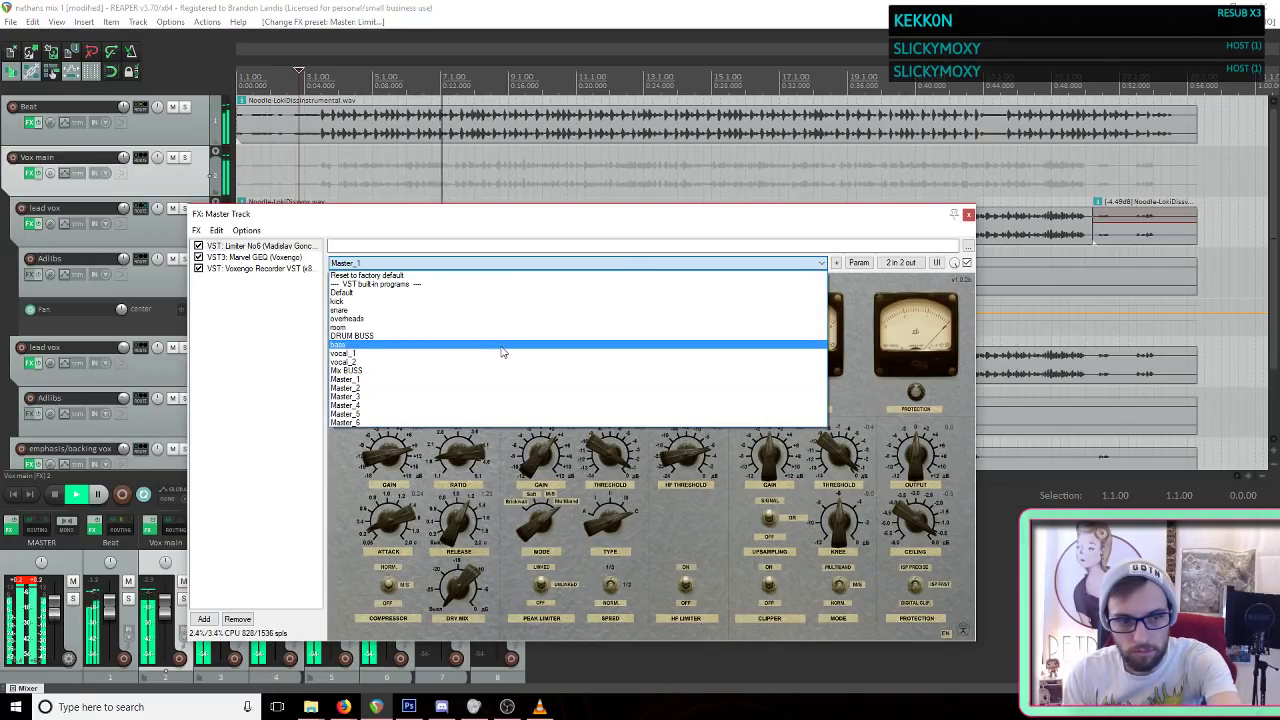
left_click(445, 397)
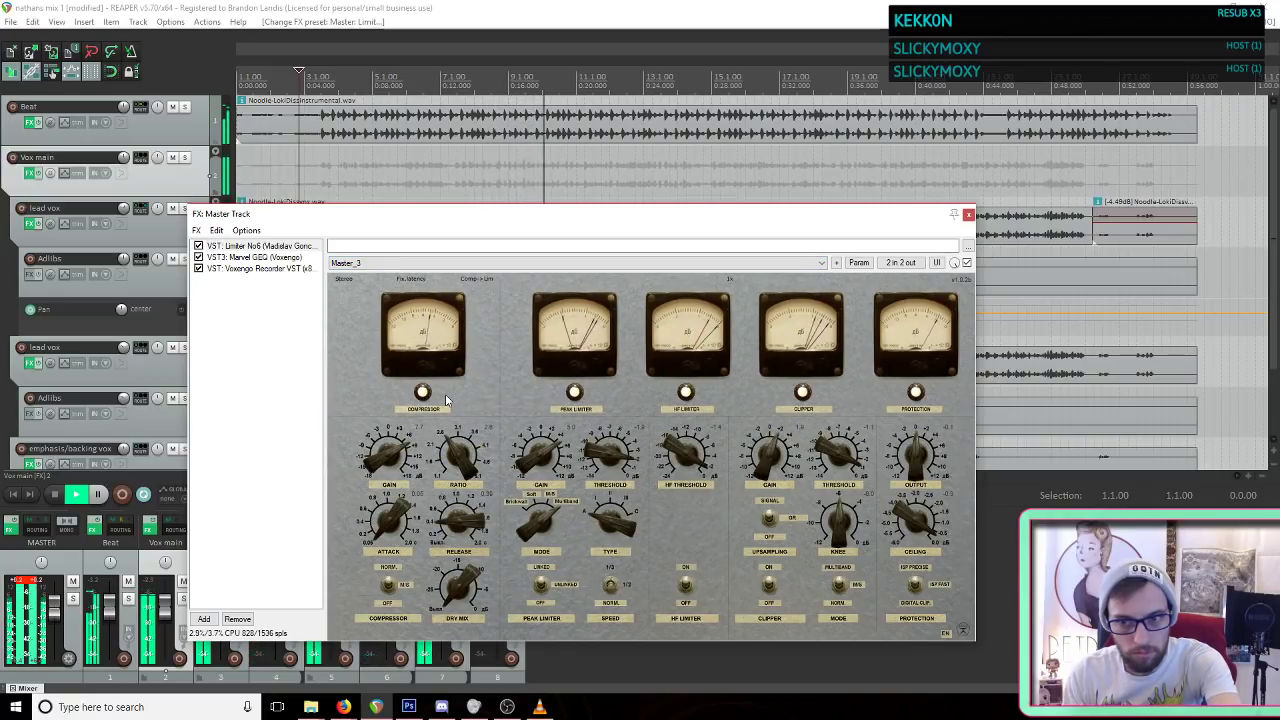
left_click(422, 265)
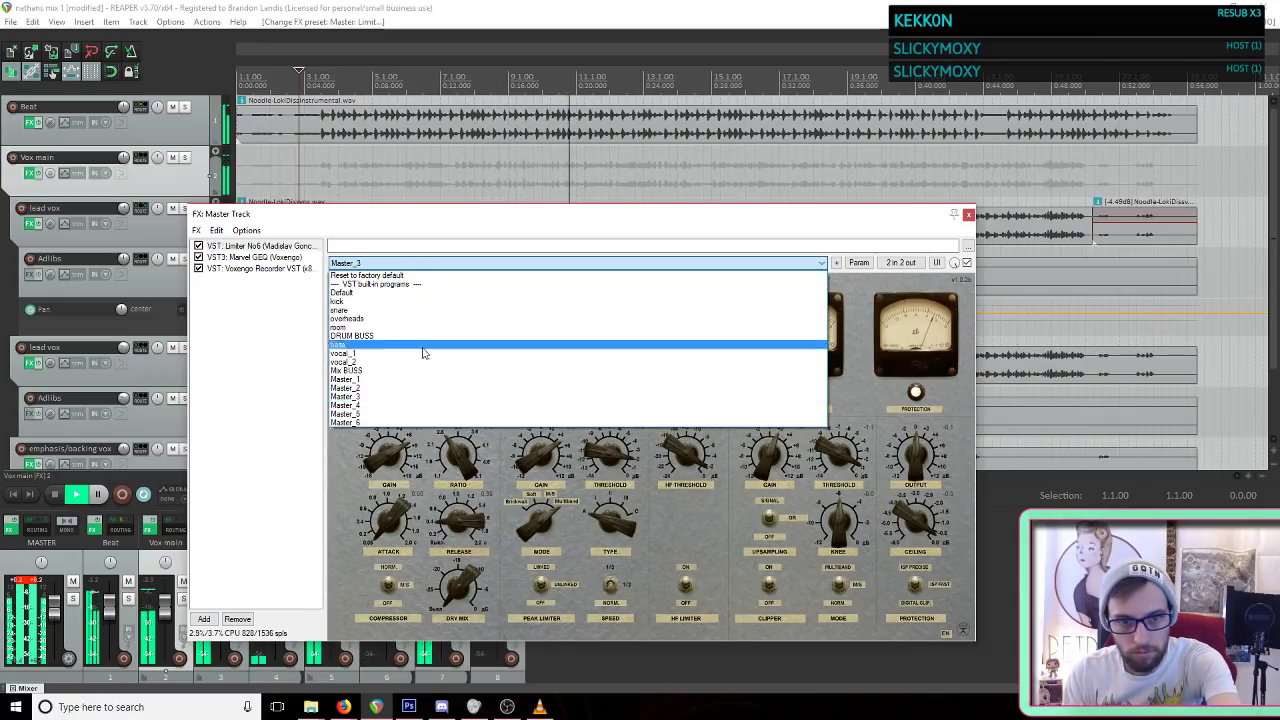
left_click(424, 411)
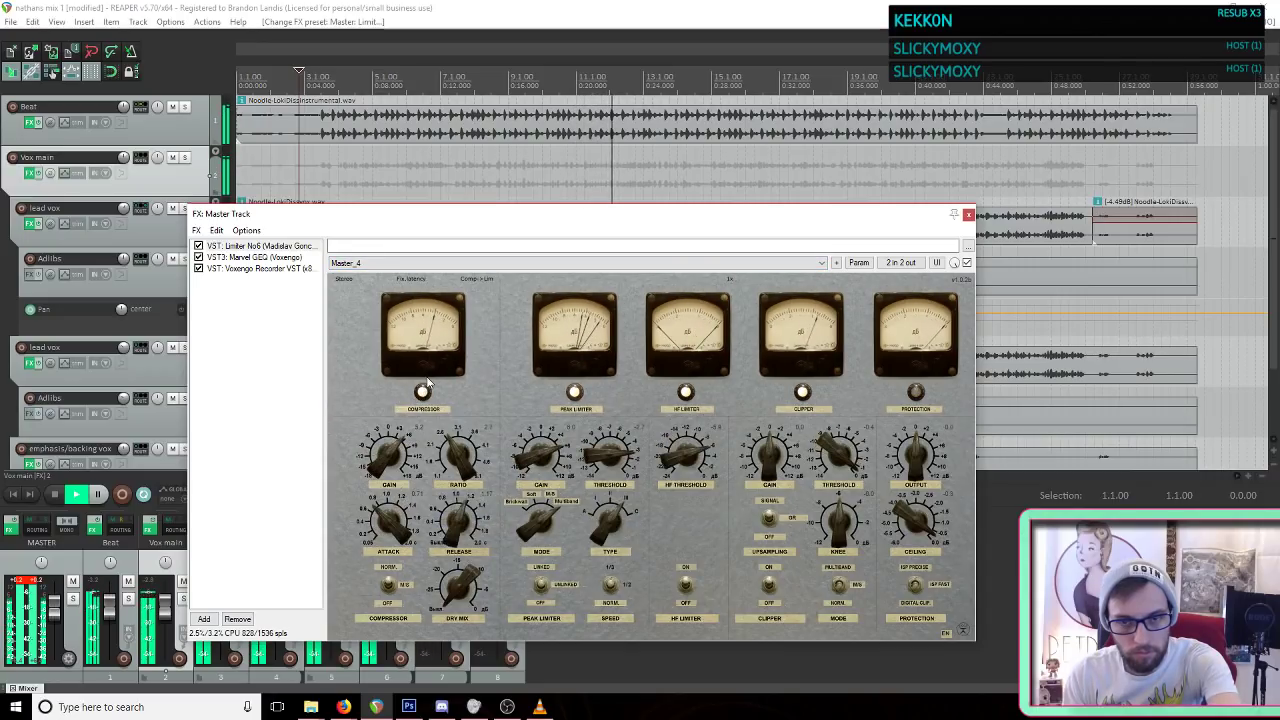
left_click(400, 263)
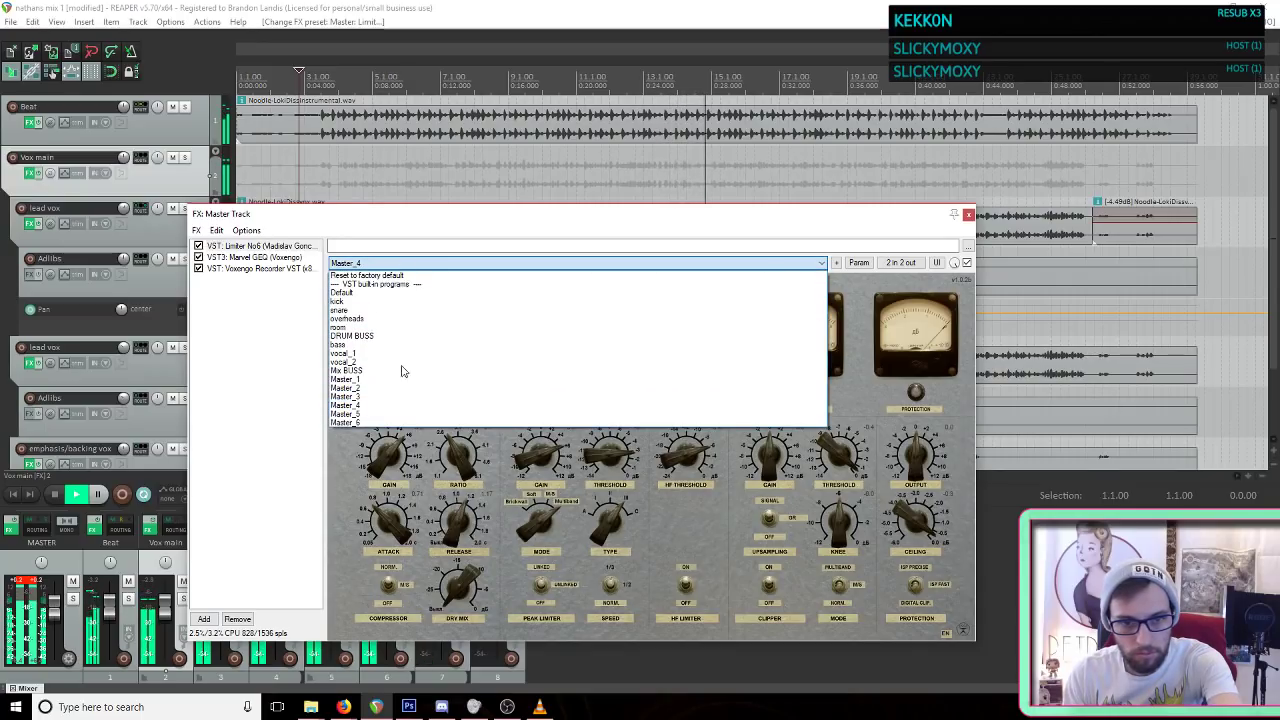
left_click(384, 414)
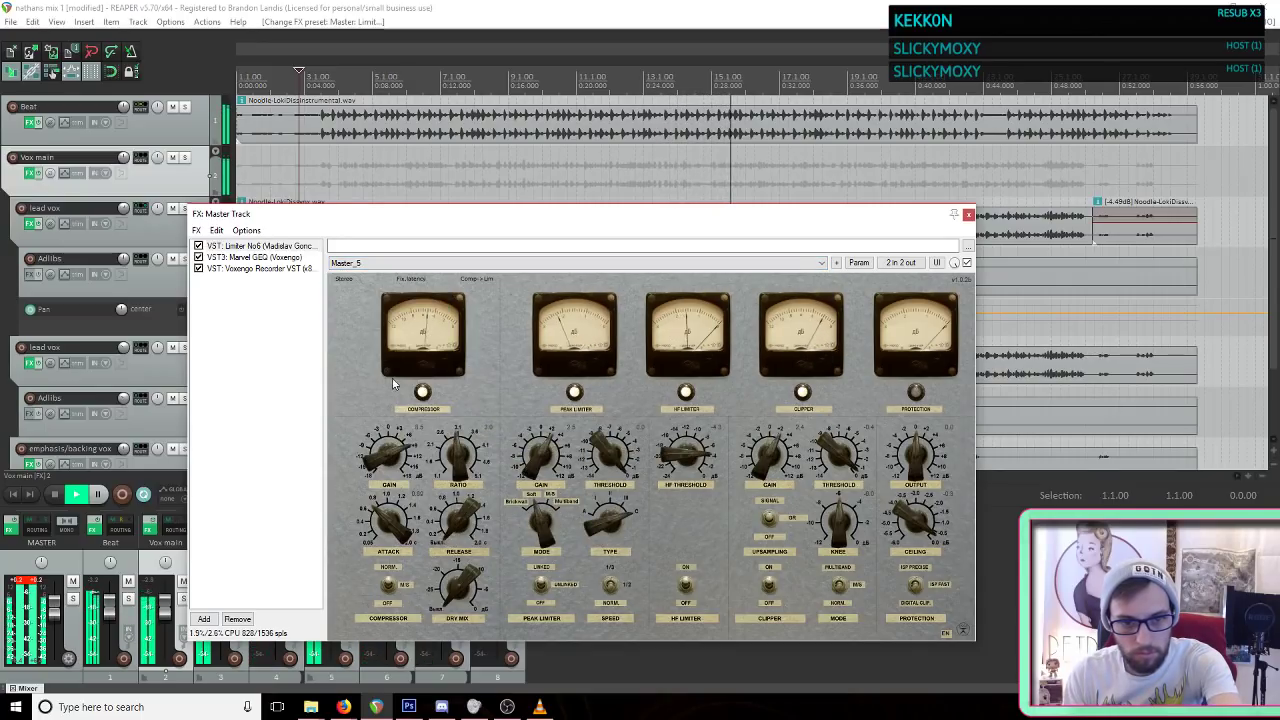
left_click(416, 265)
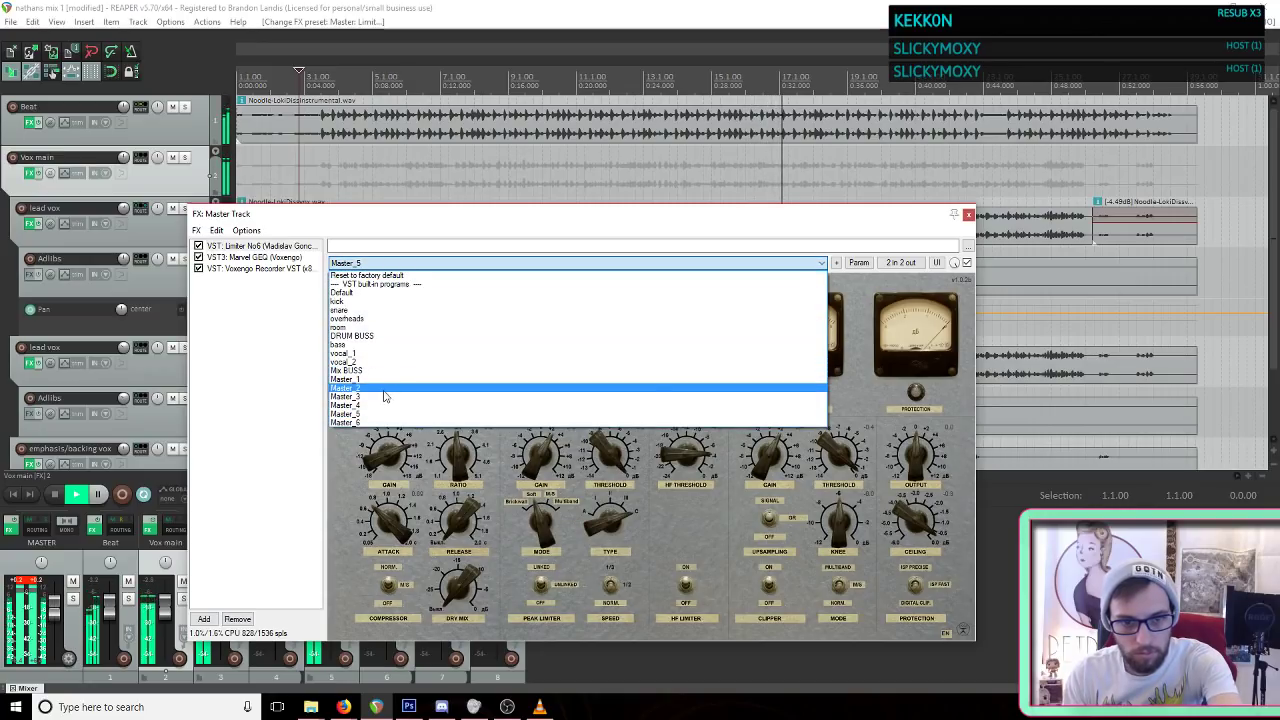
left_click(384, 385)
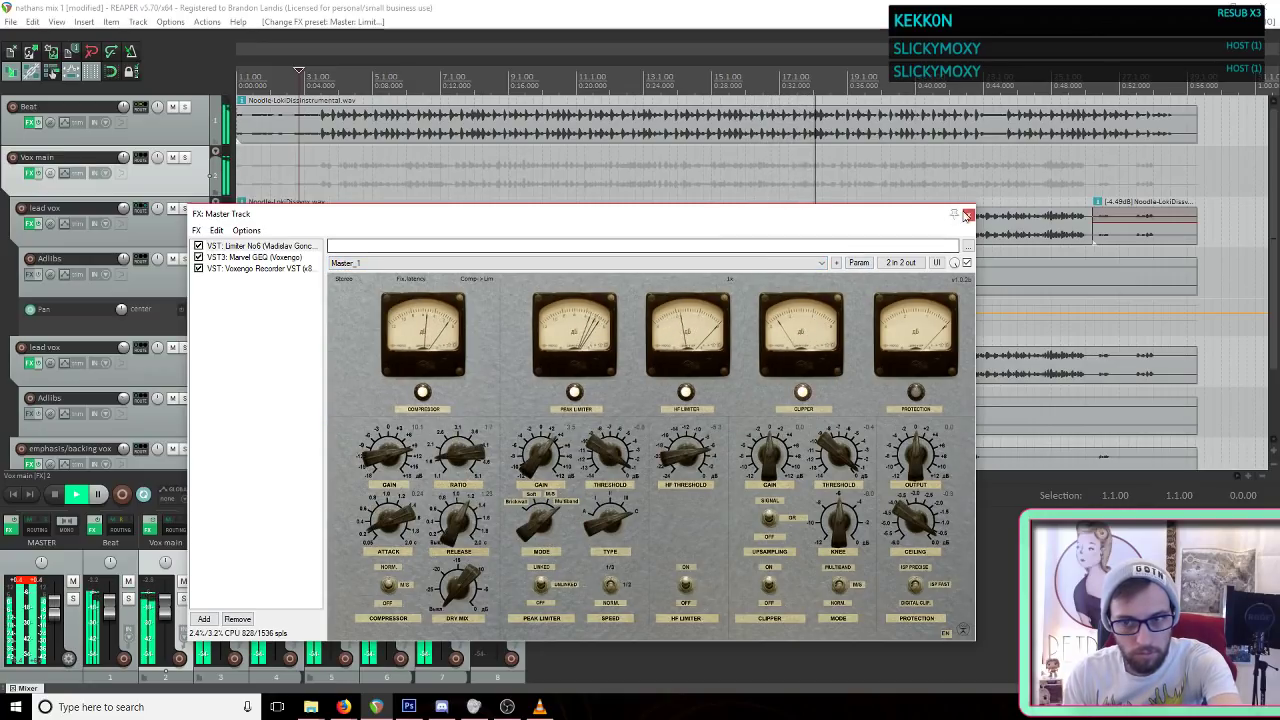
Step: Close the master effects chain, replay the song from about 0:04, save the project and stop playback
left_click(968, 215)
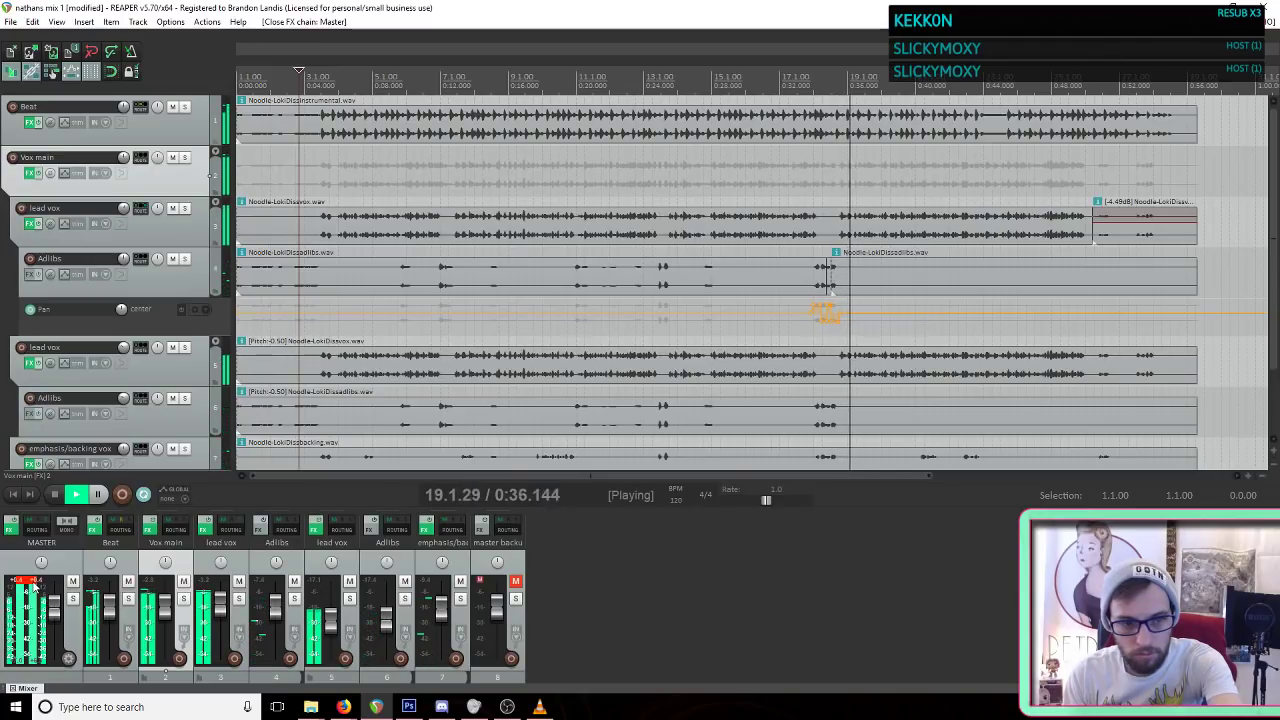
left_click(307, 187)
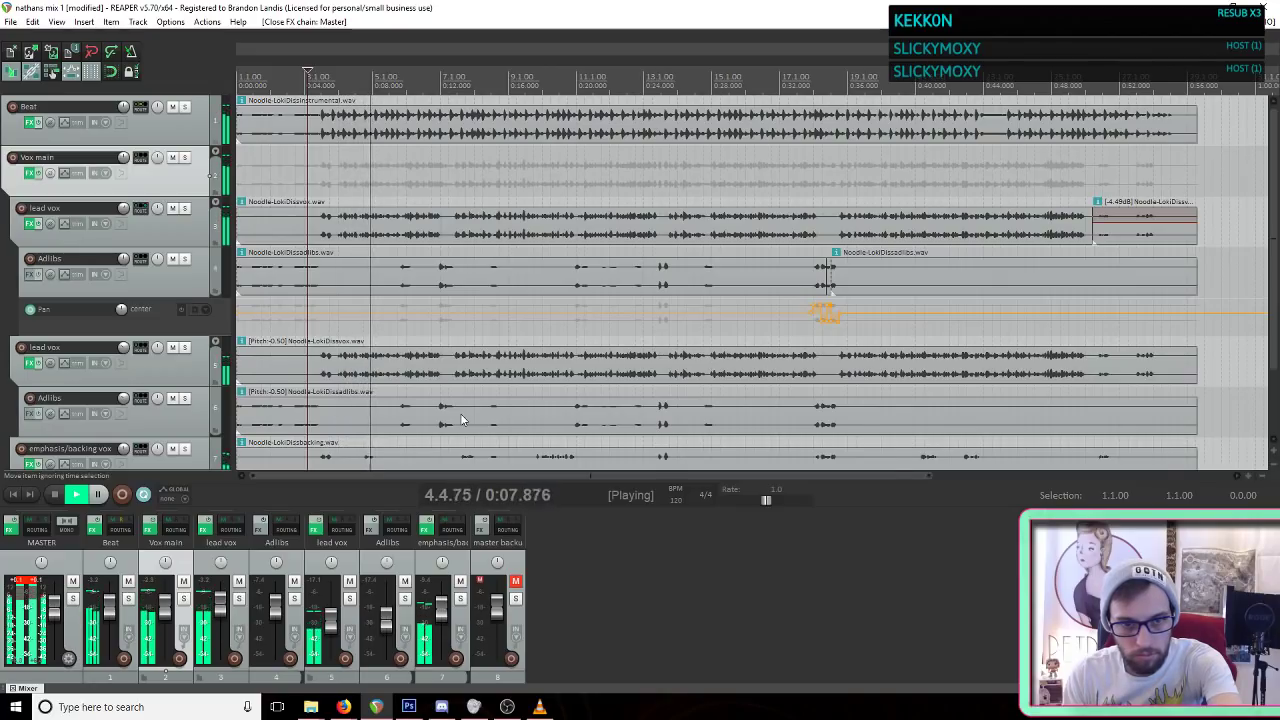
left_click(10, 21)
left_click(44, 66)
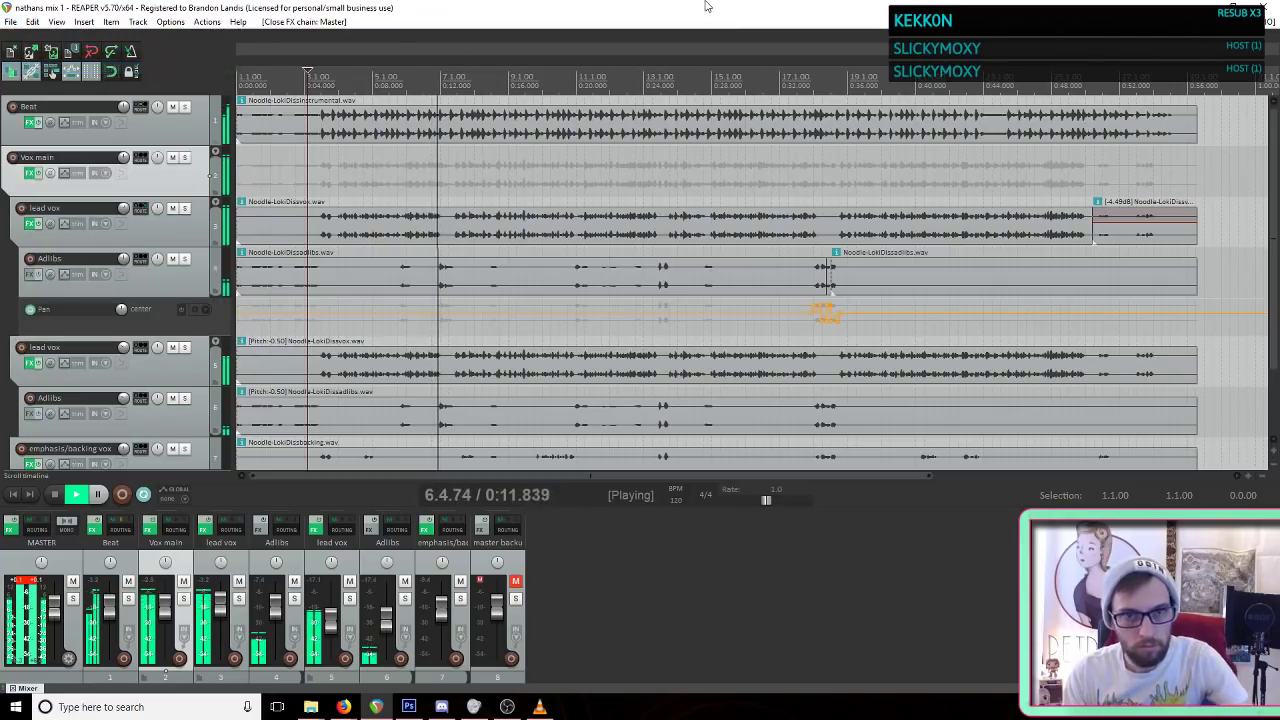
key("space")
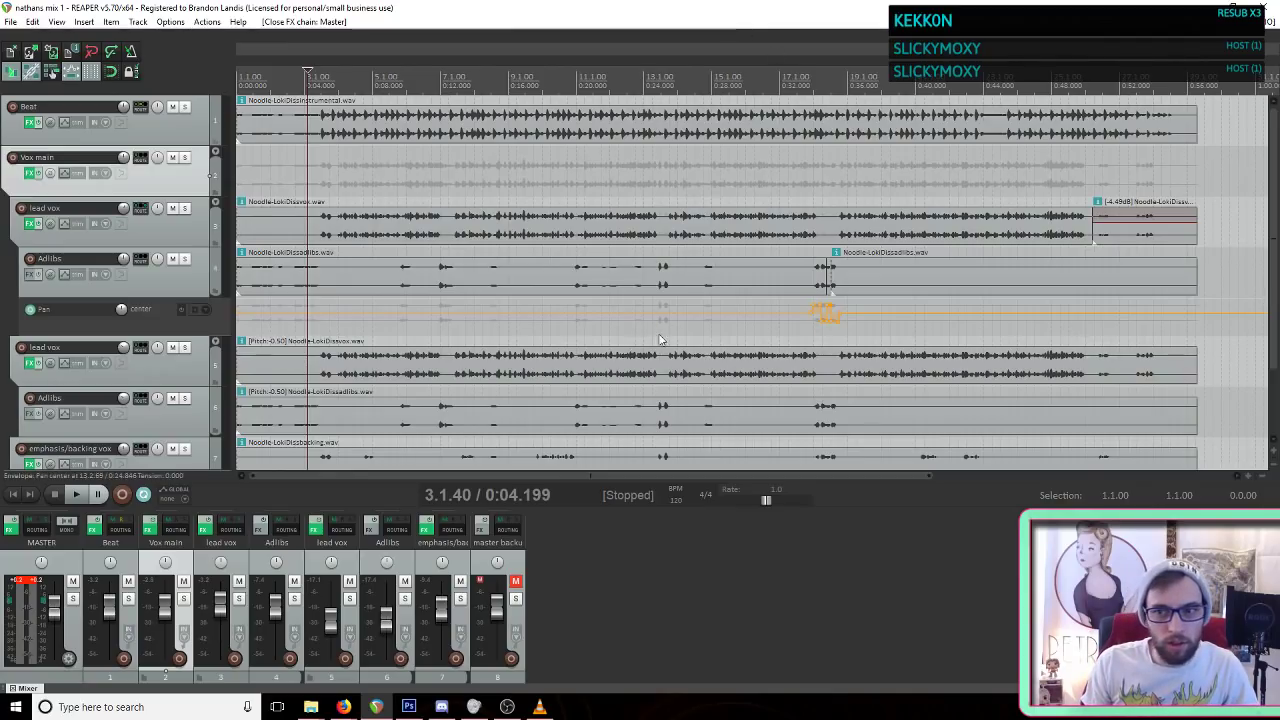
Step: Make a time selection spanning the whole song, from 1.1.00 to 29.3.03 just past the last clips
scroll(659, 340, "down", 2)
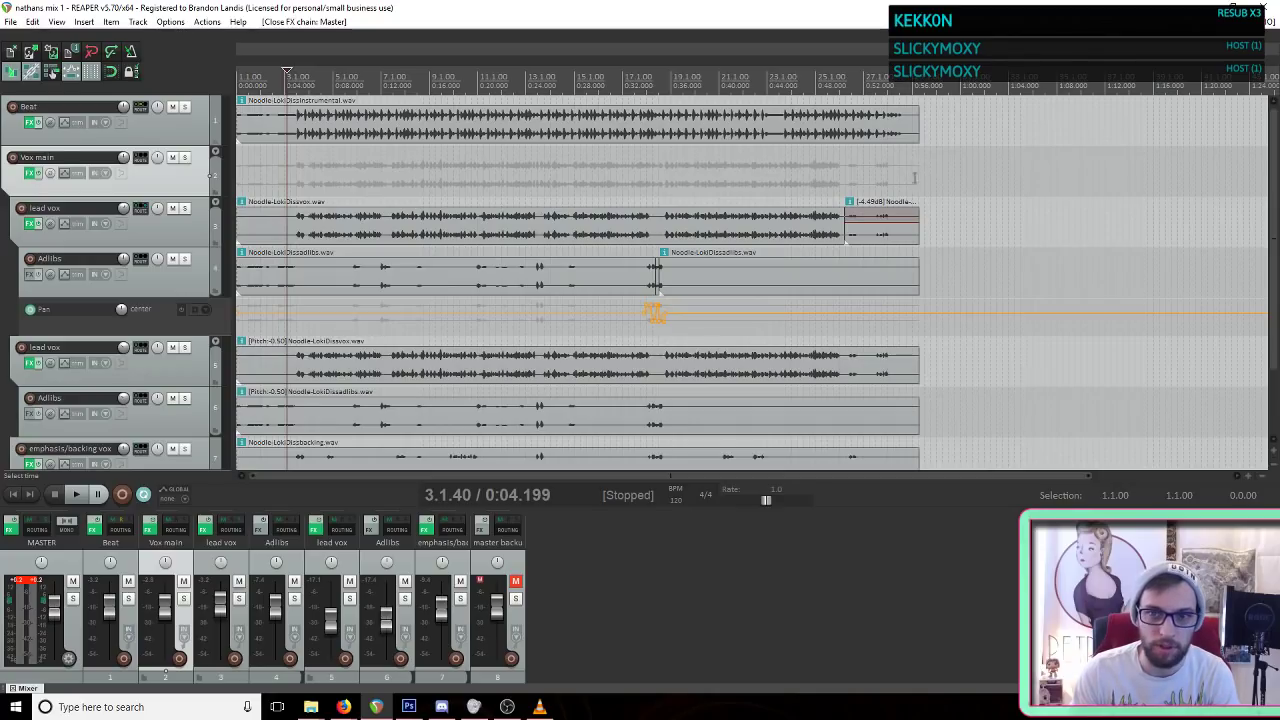
scroll(878, 245, "down", 2)
scroll(812, 235, "up", 2)
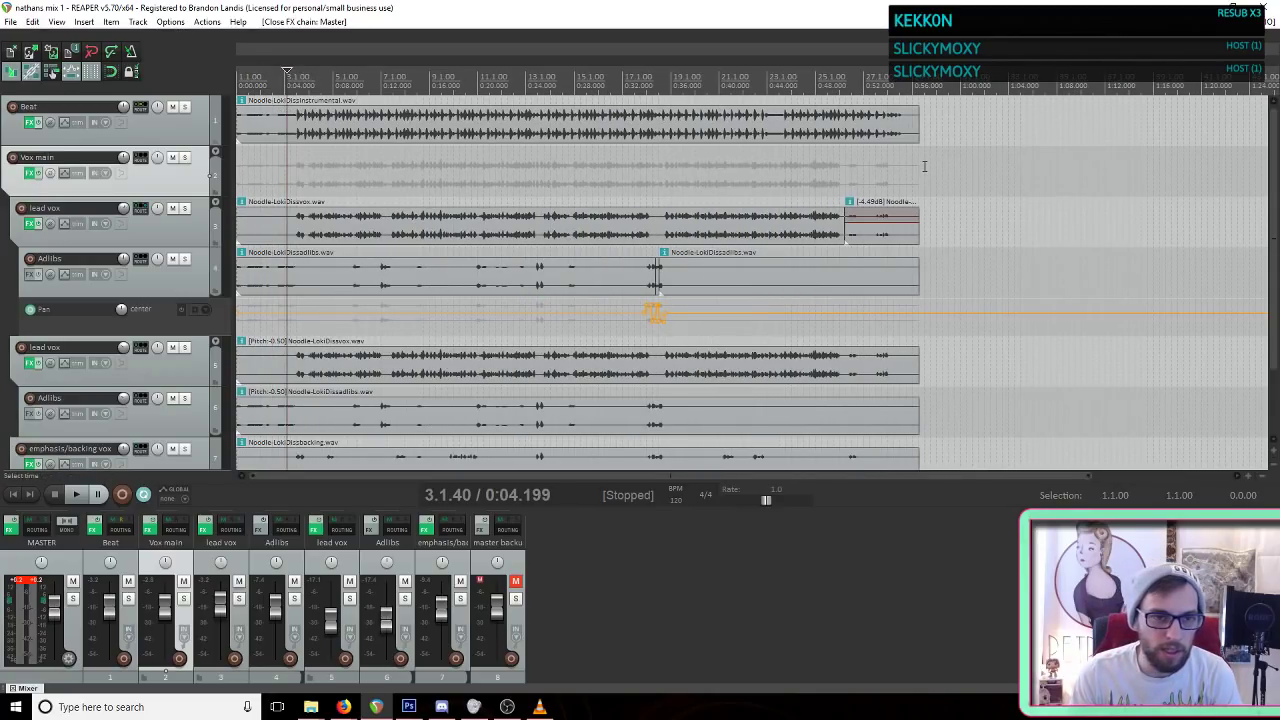
left_click_drag(925, 163, 197, 168)
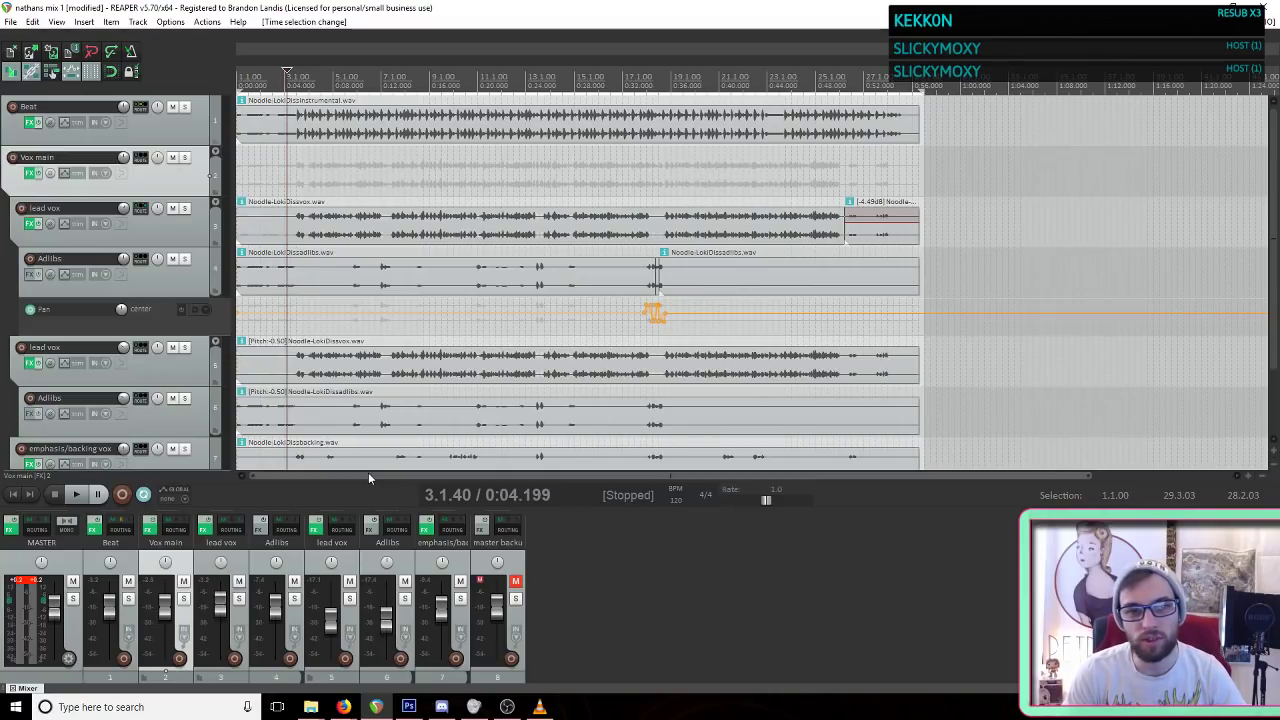
Step: Check the TDR Nova equalizer in the Beat track's effects chain, close it and save the project
left_click(28, 127)
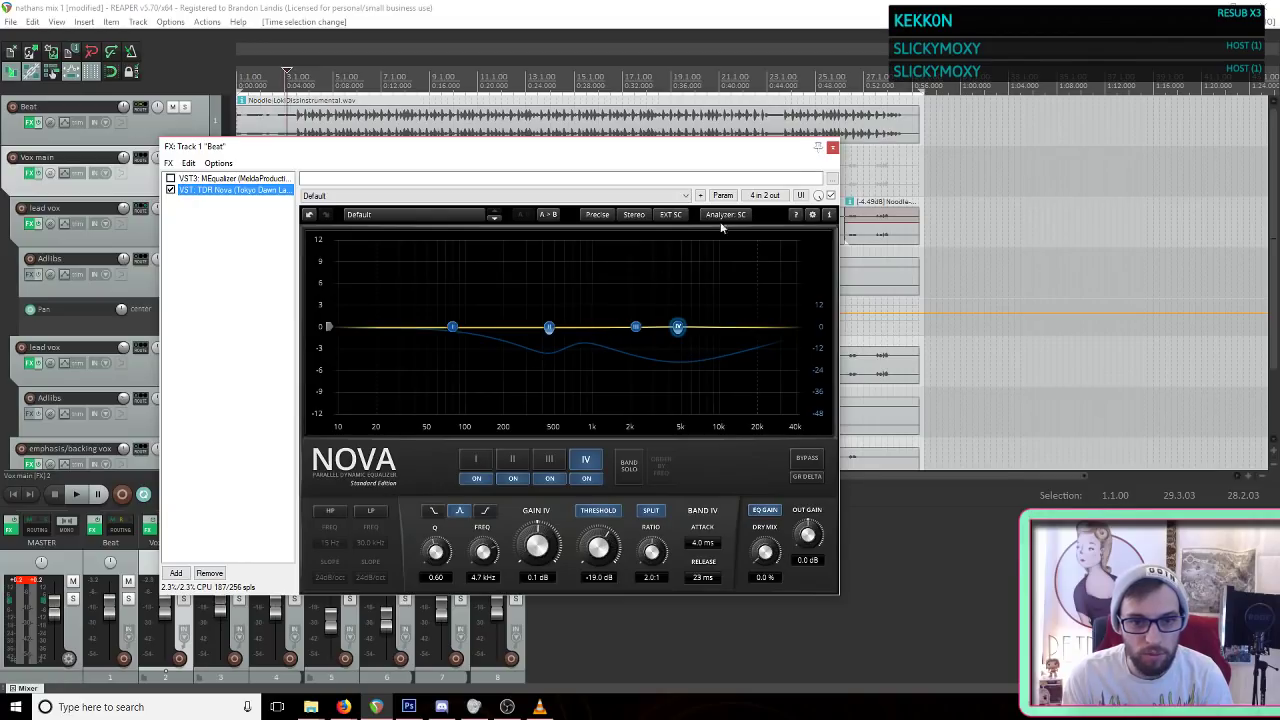
left_click(832, 147)
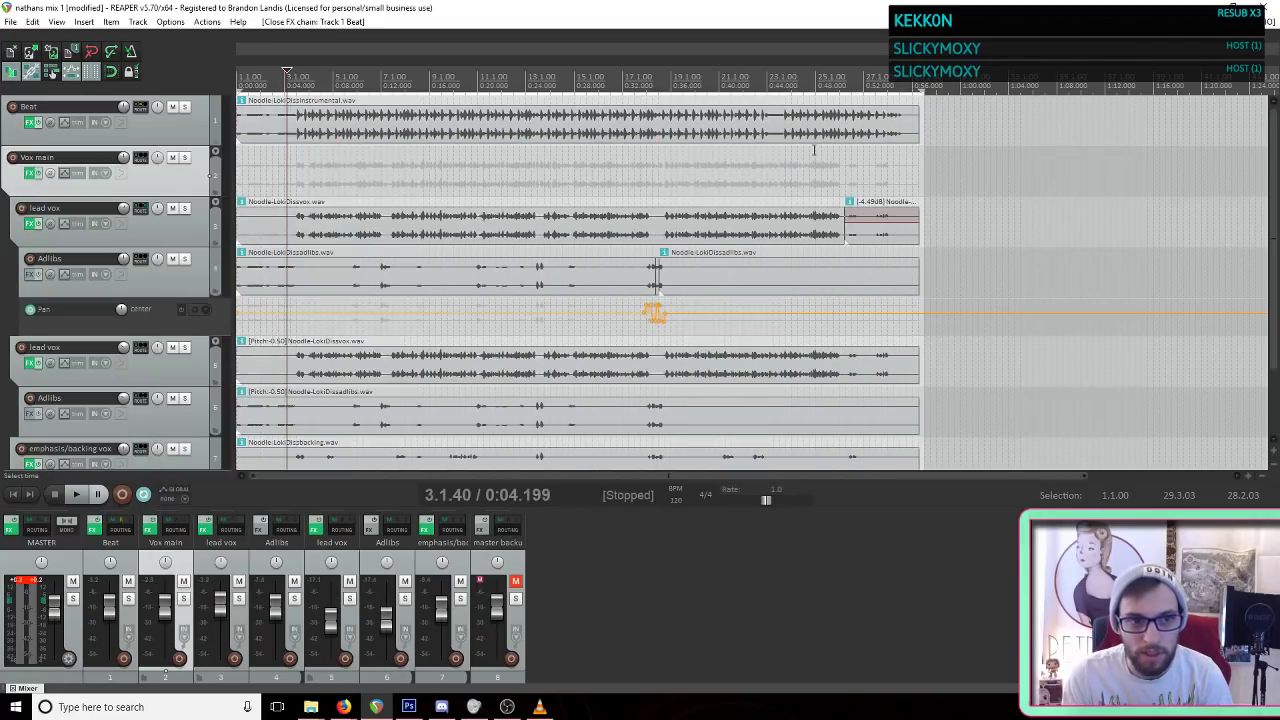
left_click(10, 21)
left_click(55, 68)
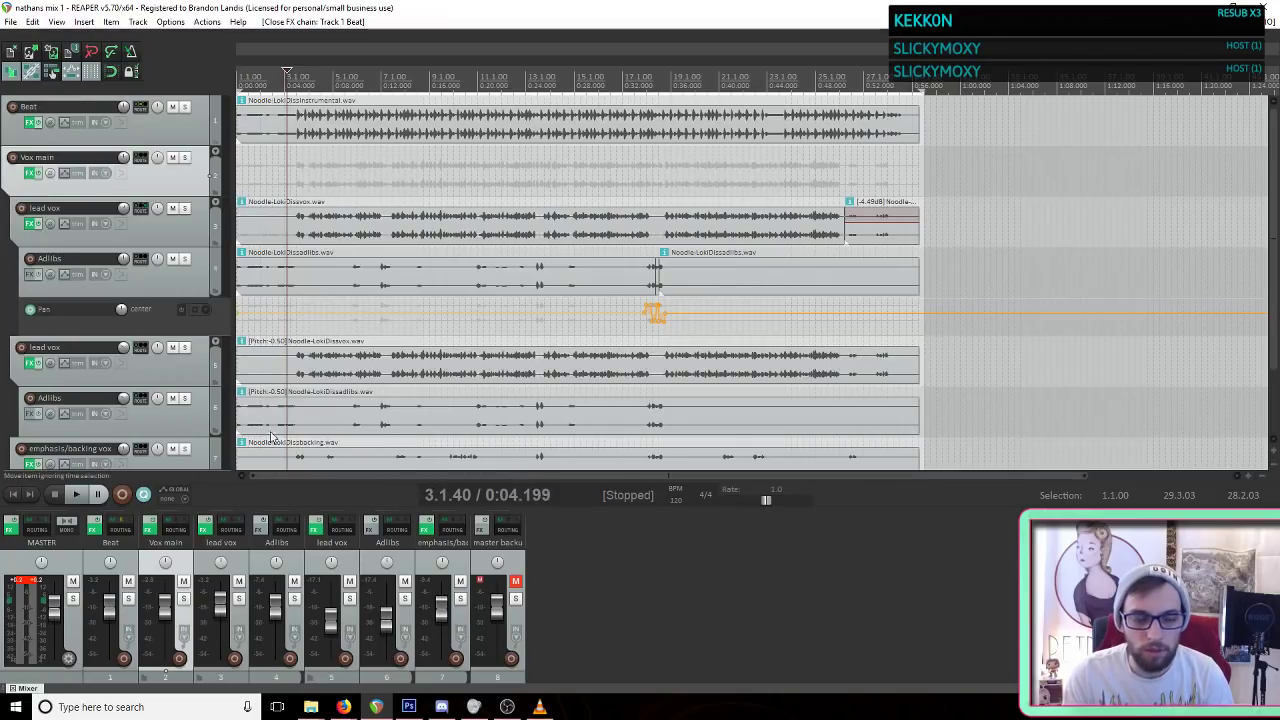
Step: Return the edit cursor to the start of the song and open the master track's effects chain
left_click(14, 494)
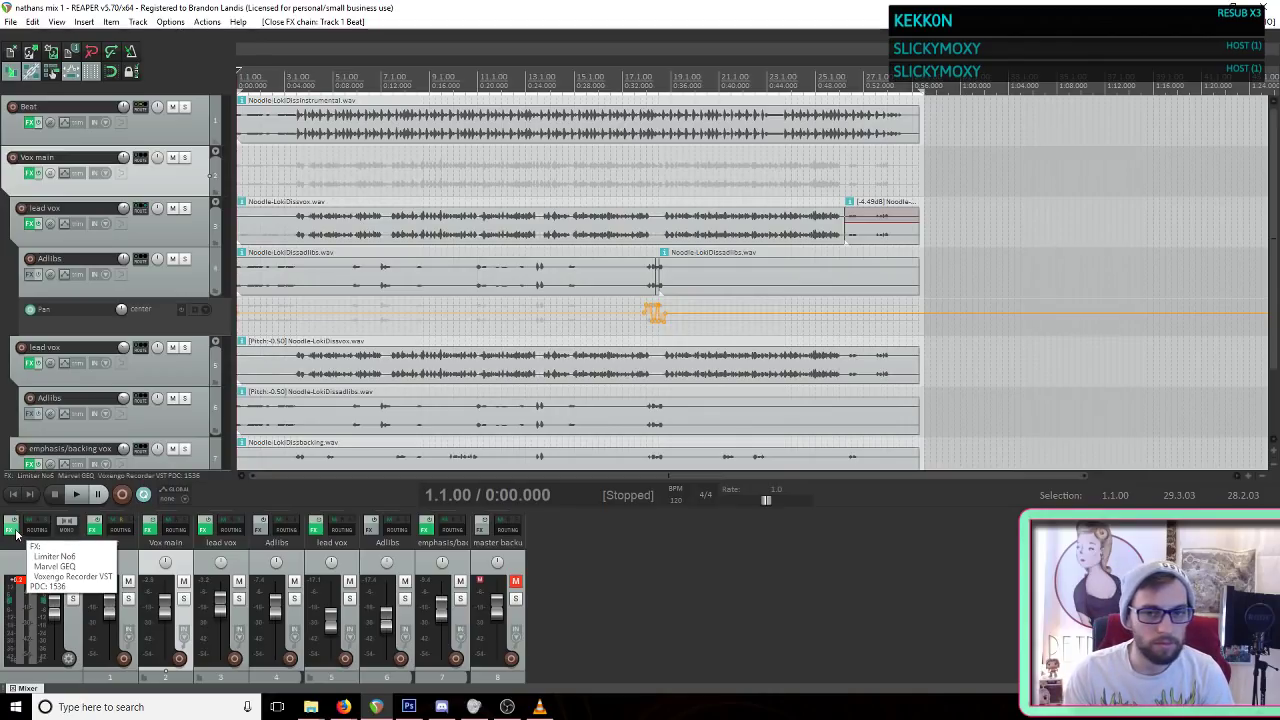
left_click(15, 532)
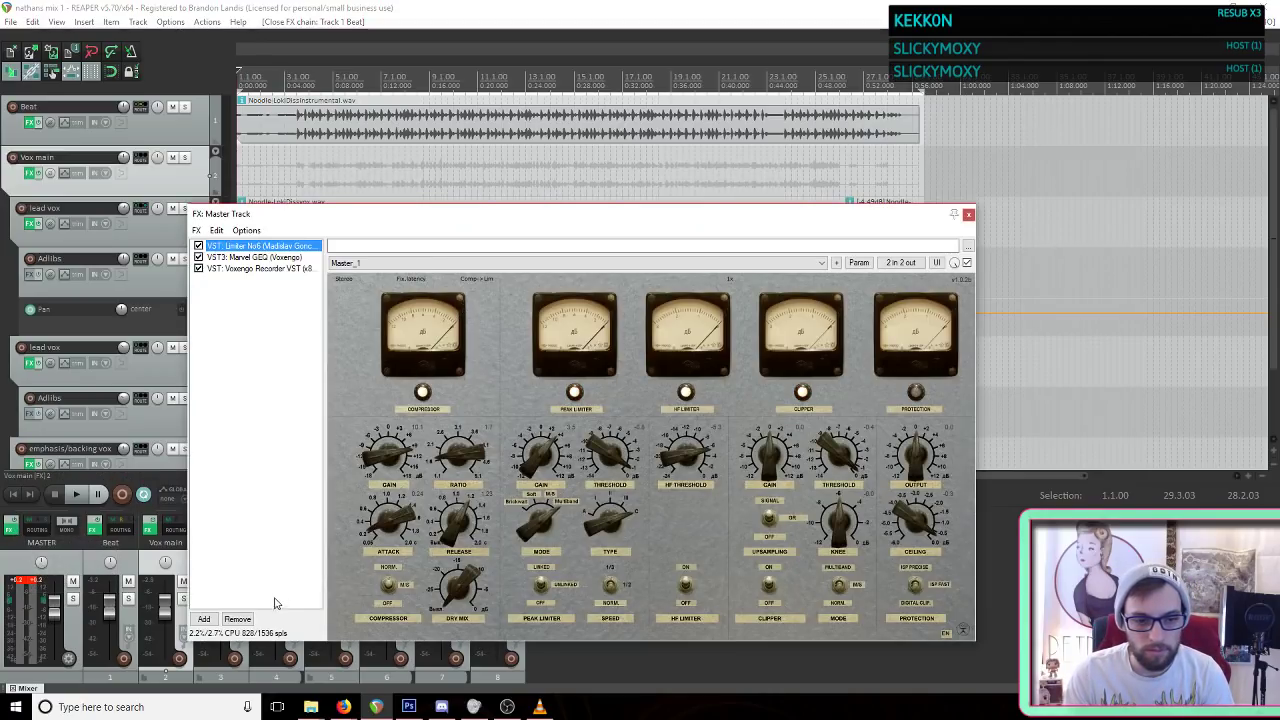